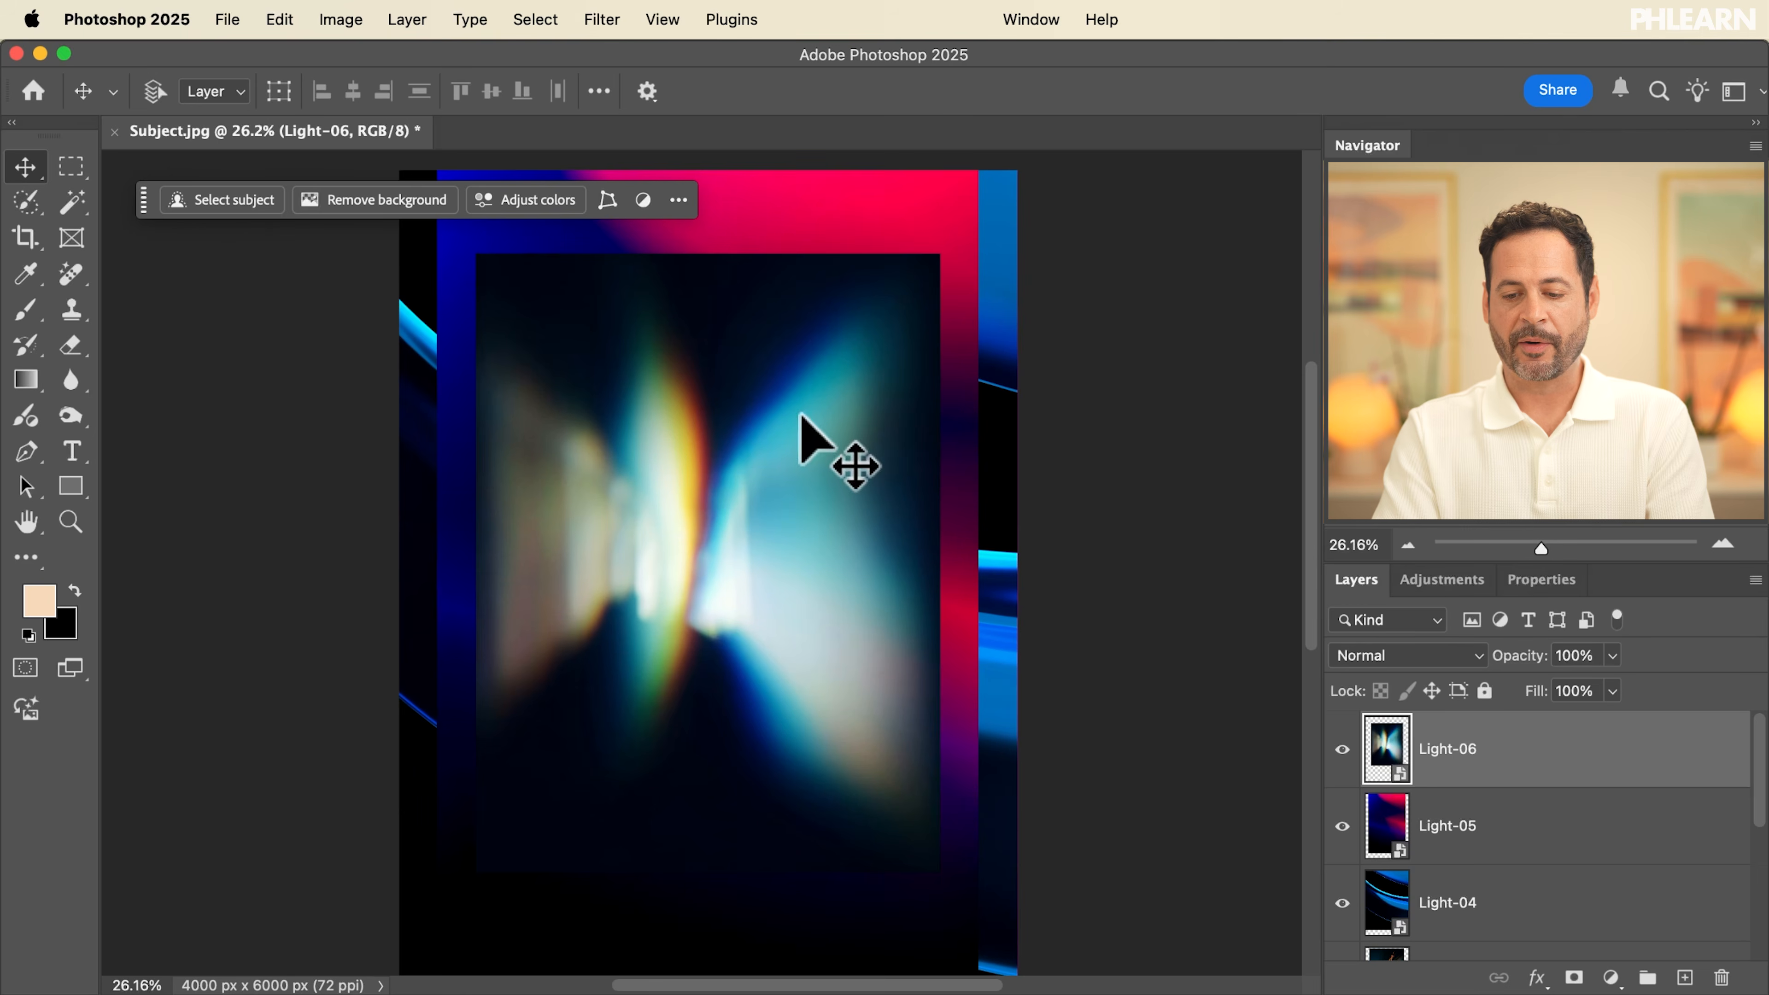
# Set the Light-06 layer's blend mode to Screen and hide the layers Light-01 through Light-05
pyautogui.click(1441, 658)
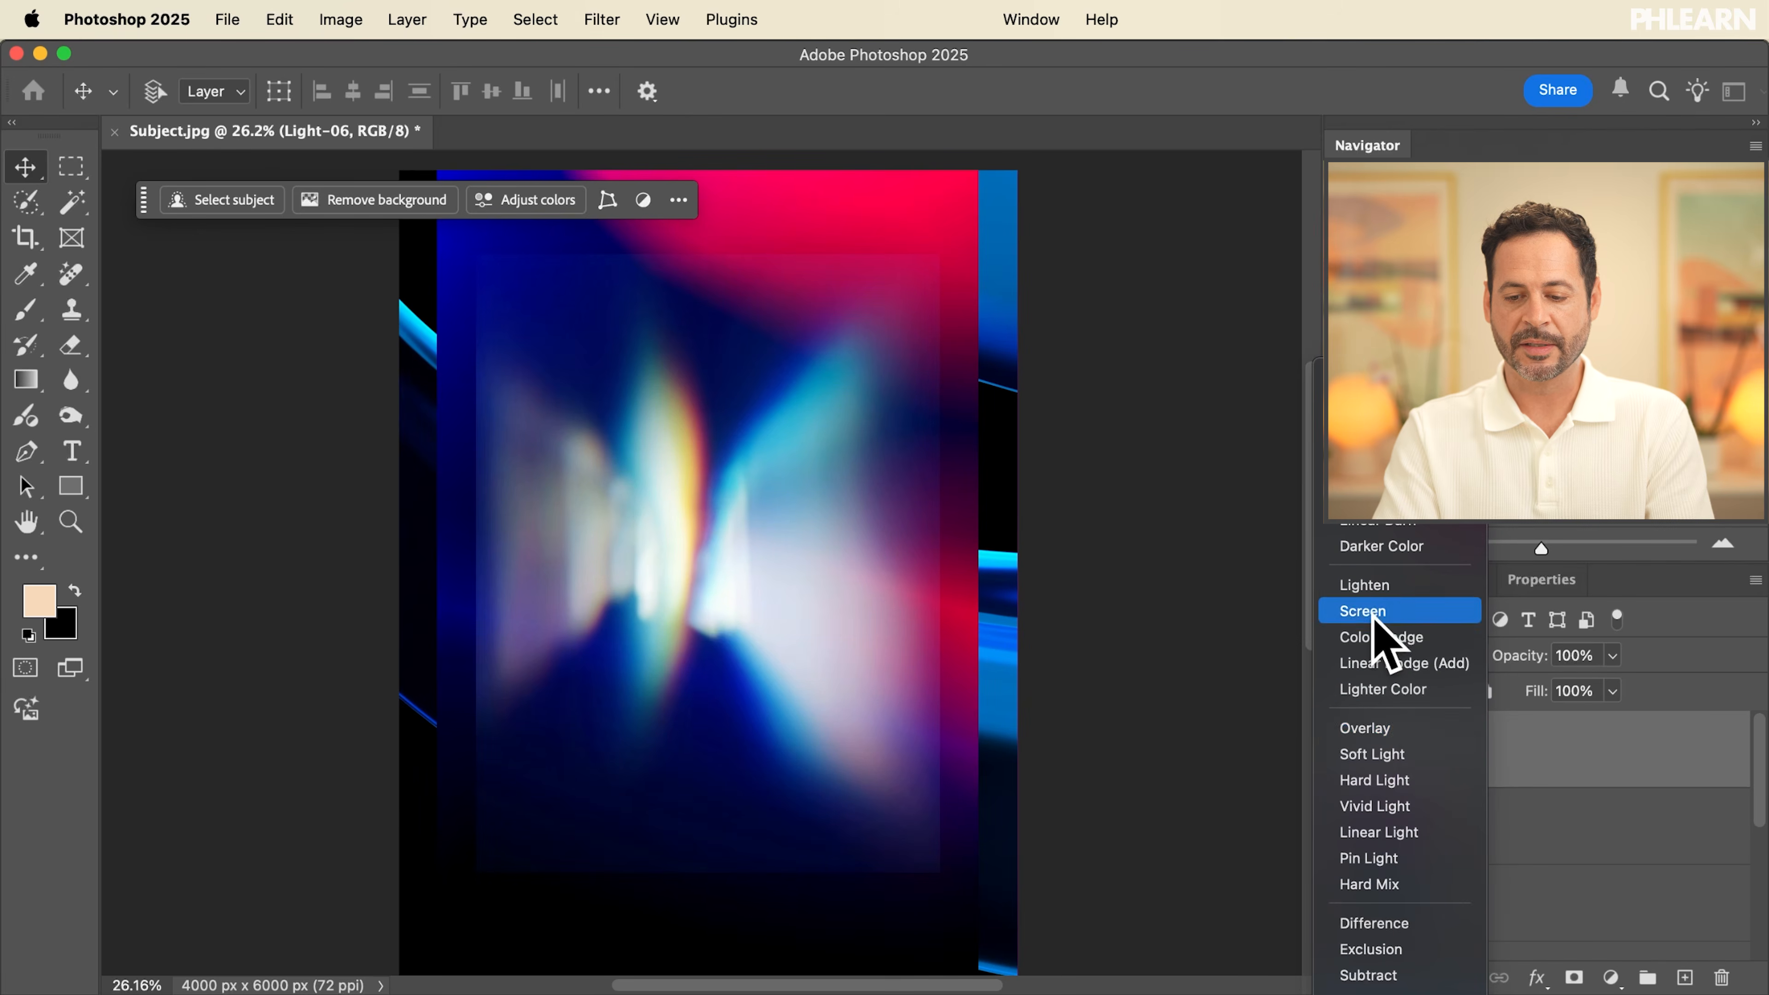
pyautogui.click(1373, 617)
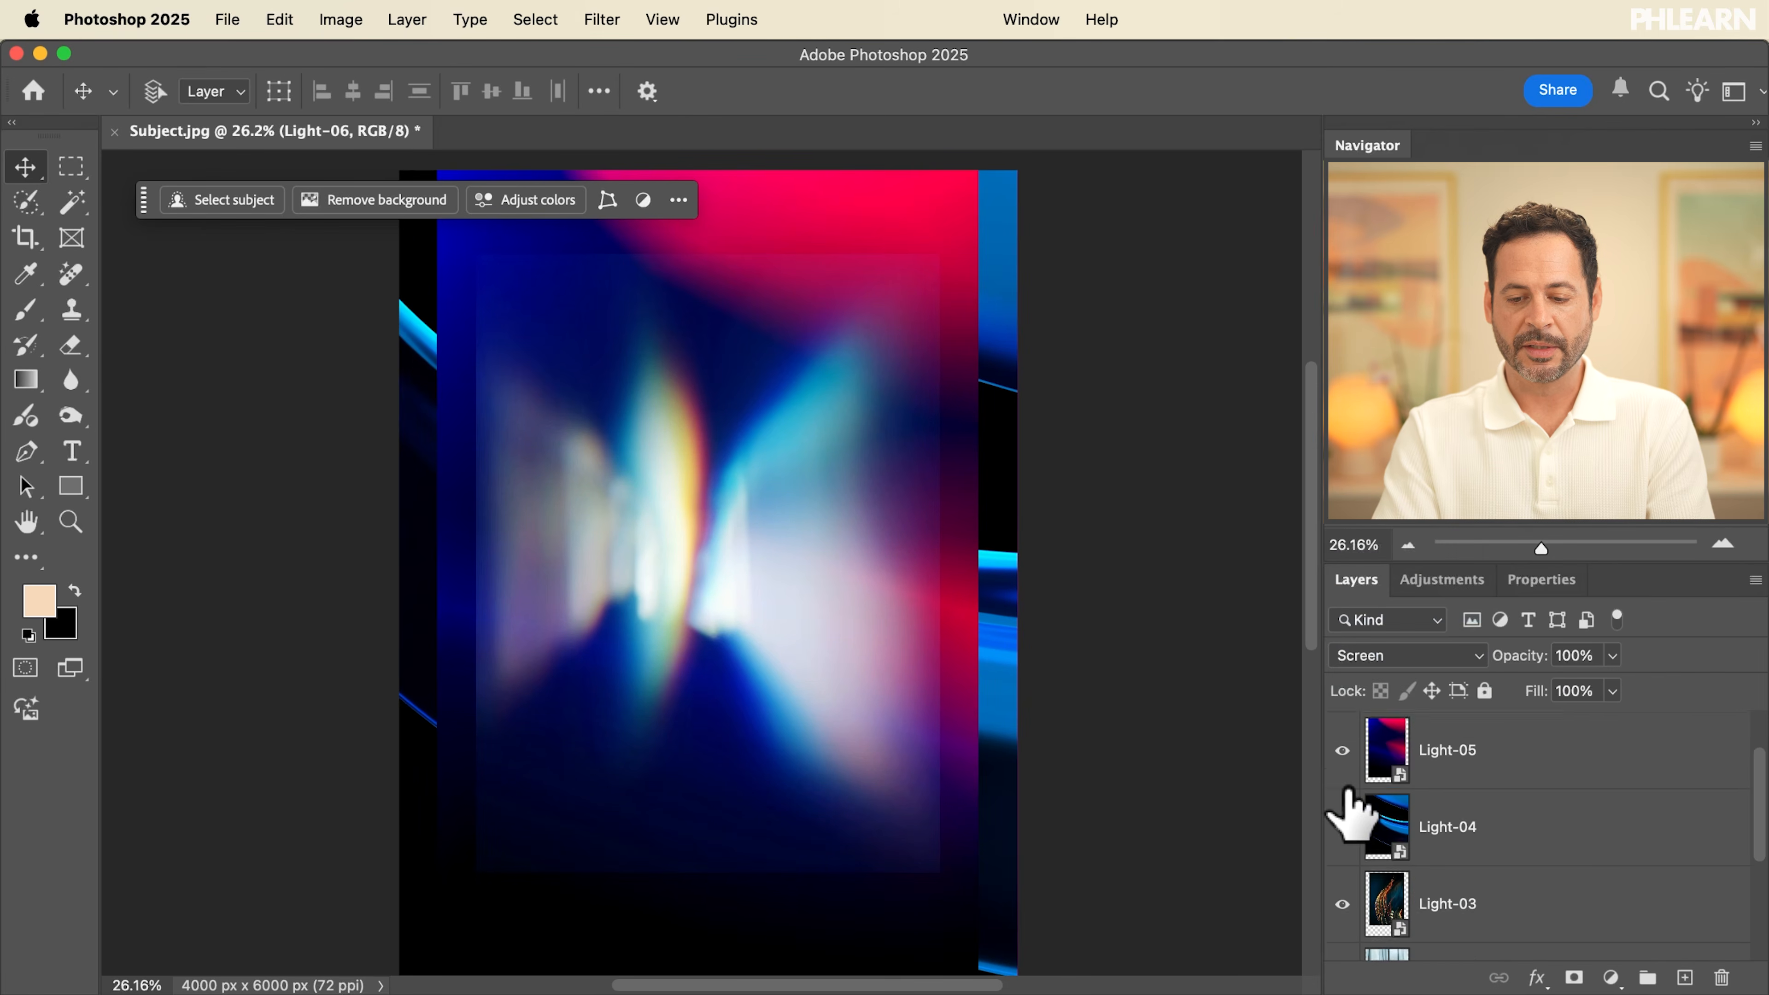
pyautogui.moveTo(1344, 882); pyautogui.dragTo(1345, 893)
pyautogui.scroll(-5, 1345, 894)
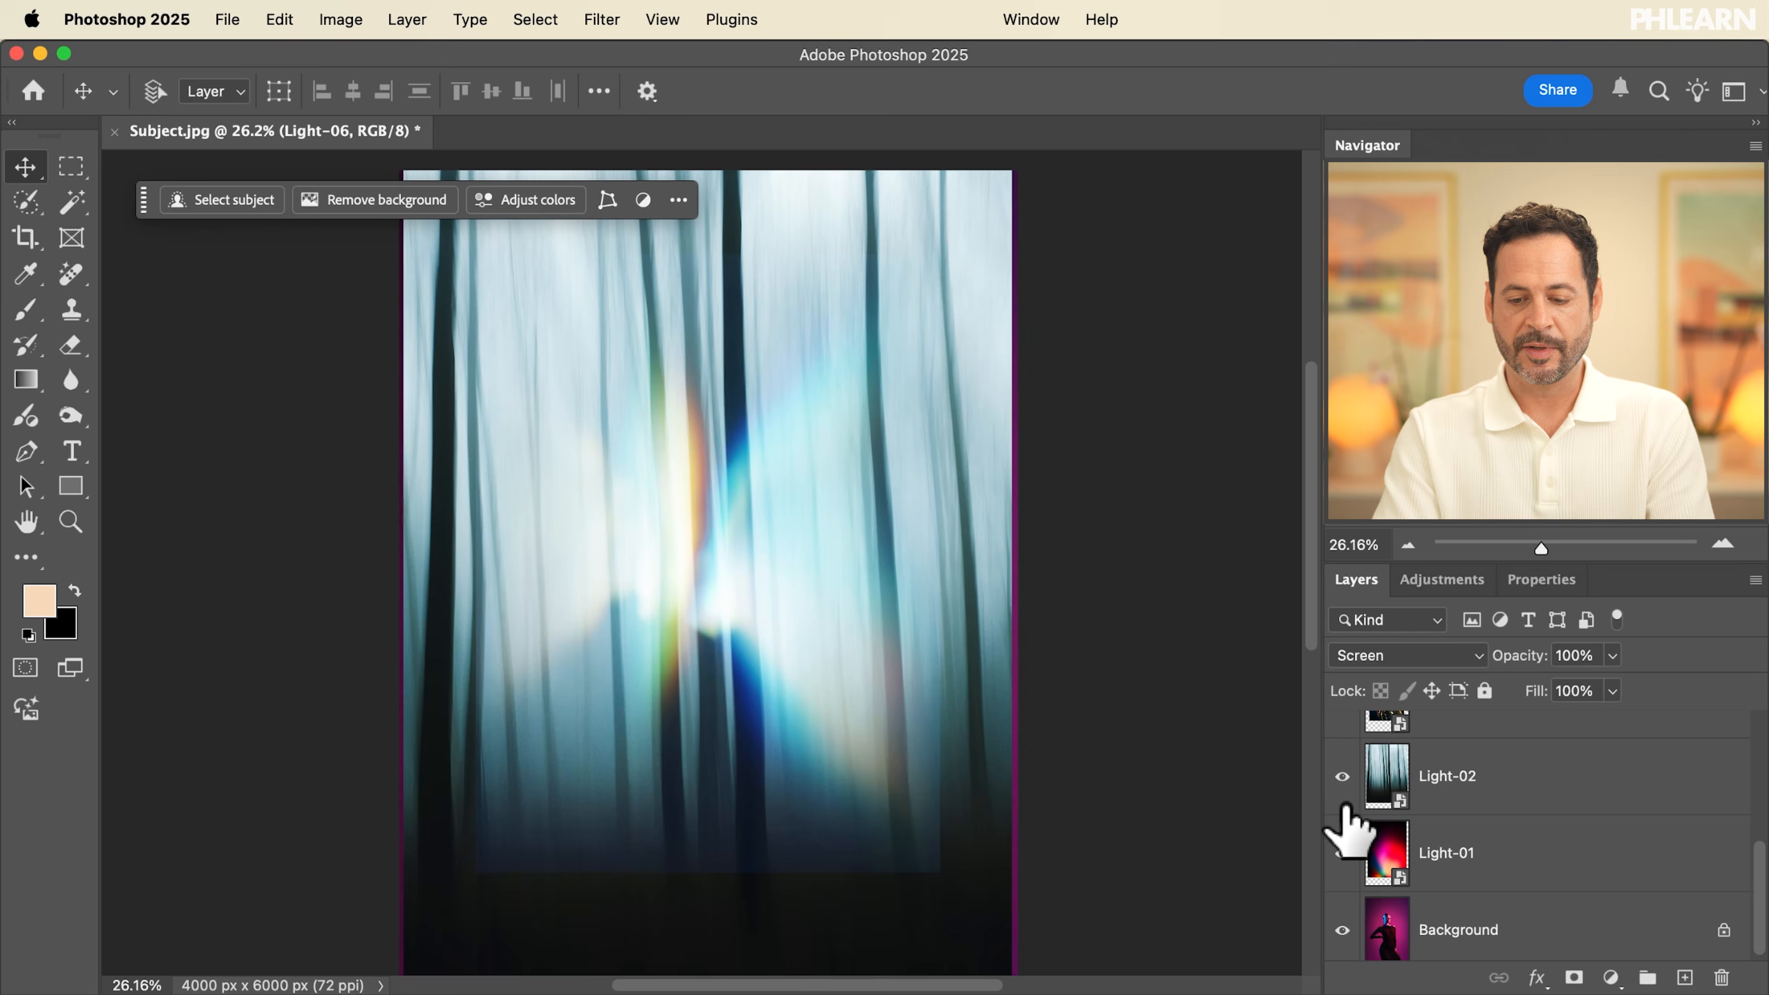
pyautogui.click(1342, 852)
pyautogui.scroll(5, 1350, 864)
pyautogui.click(1342, 727)
pyautogui.click(1342, 727)
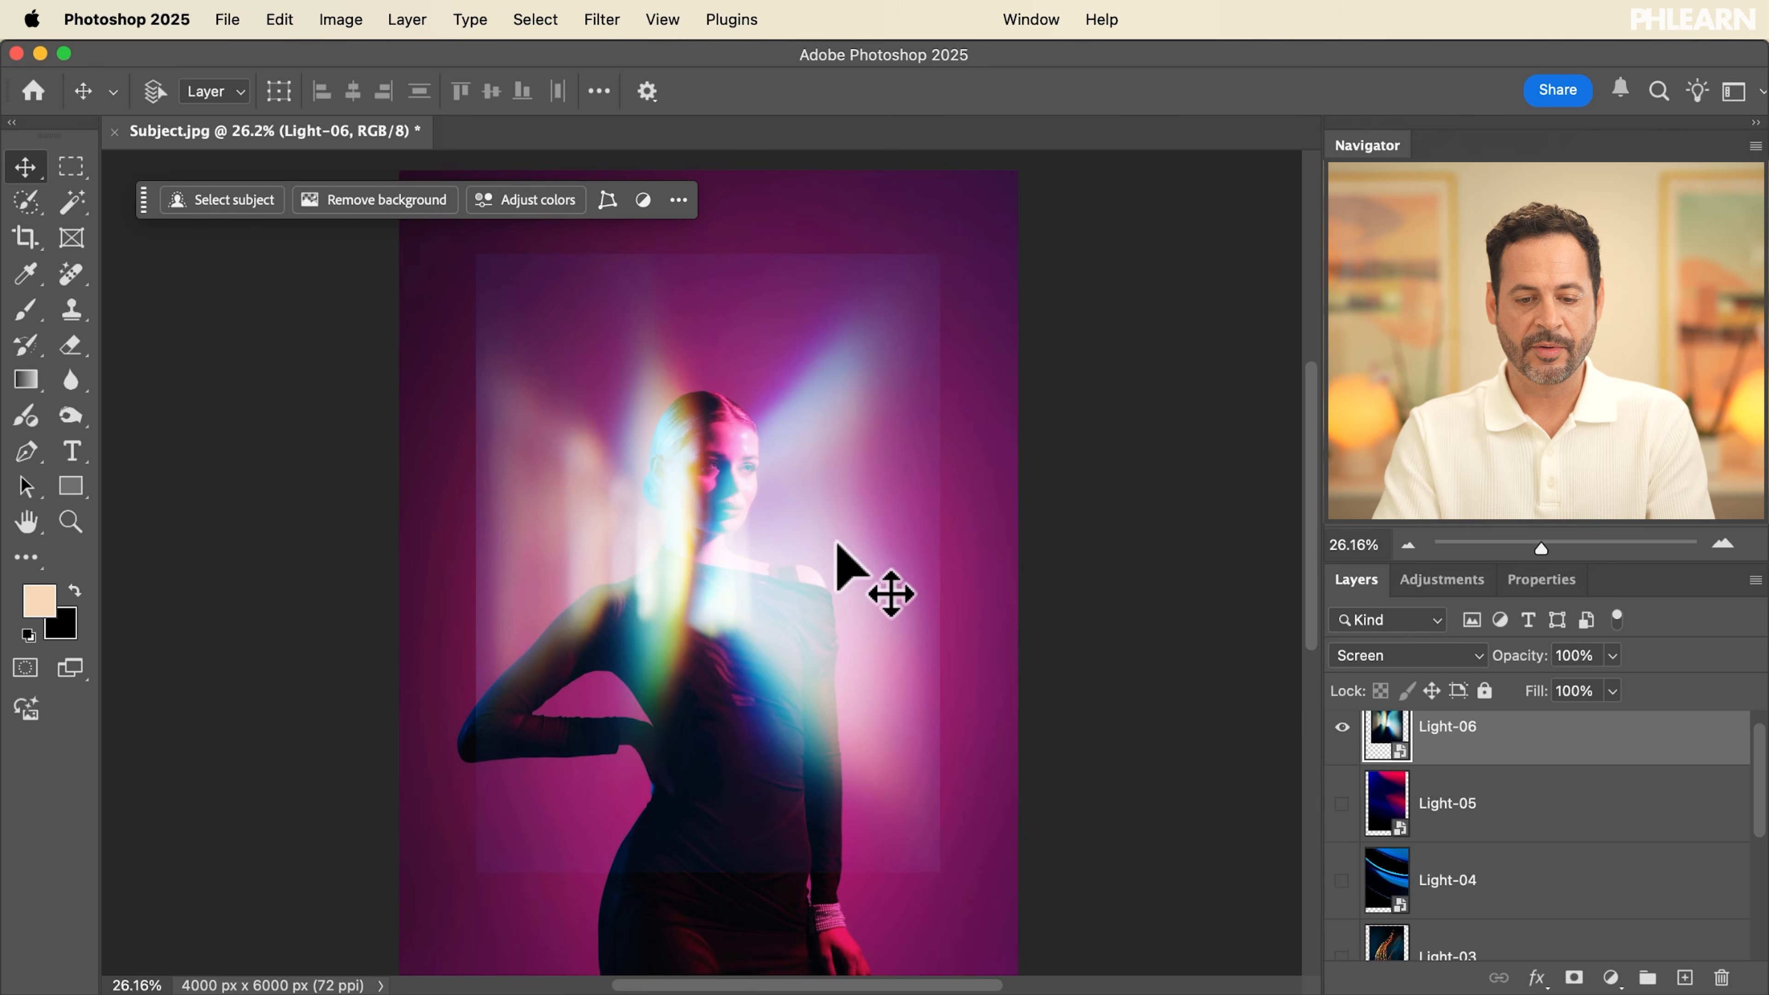
# Examine the Light-06 overlay and its edges on the portrait up close, comparing the image with the layer hidden and shown
pyautogui.scroll(1, 841, 568)
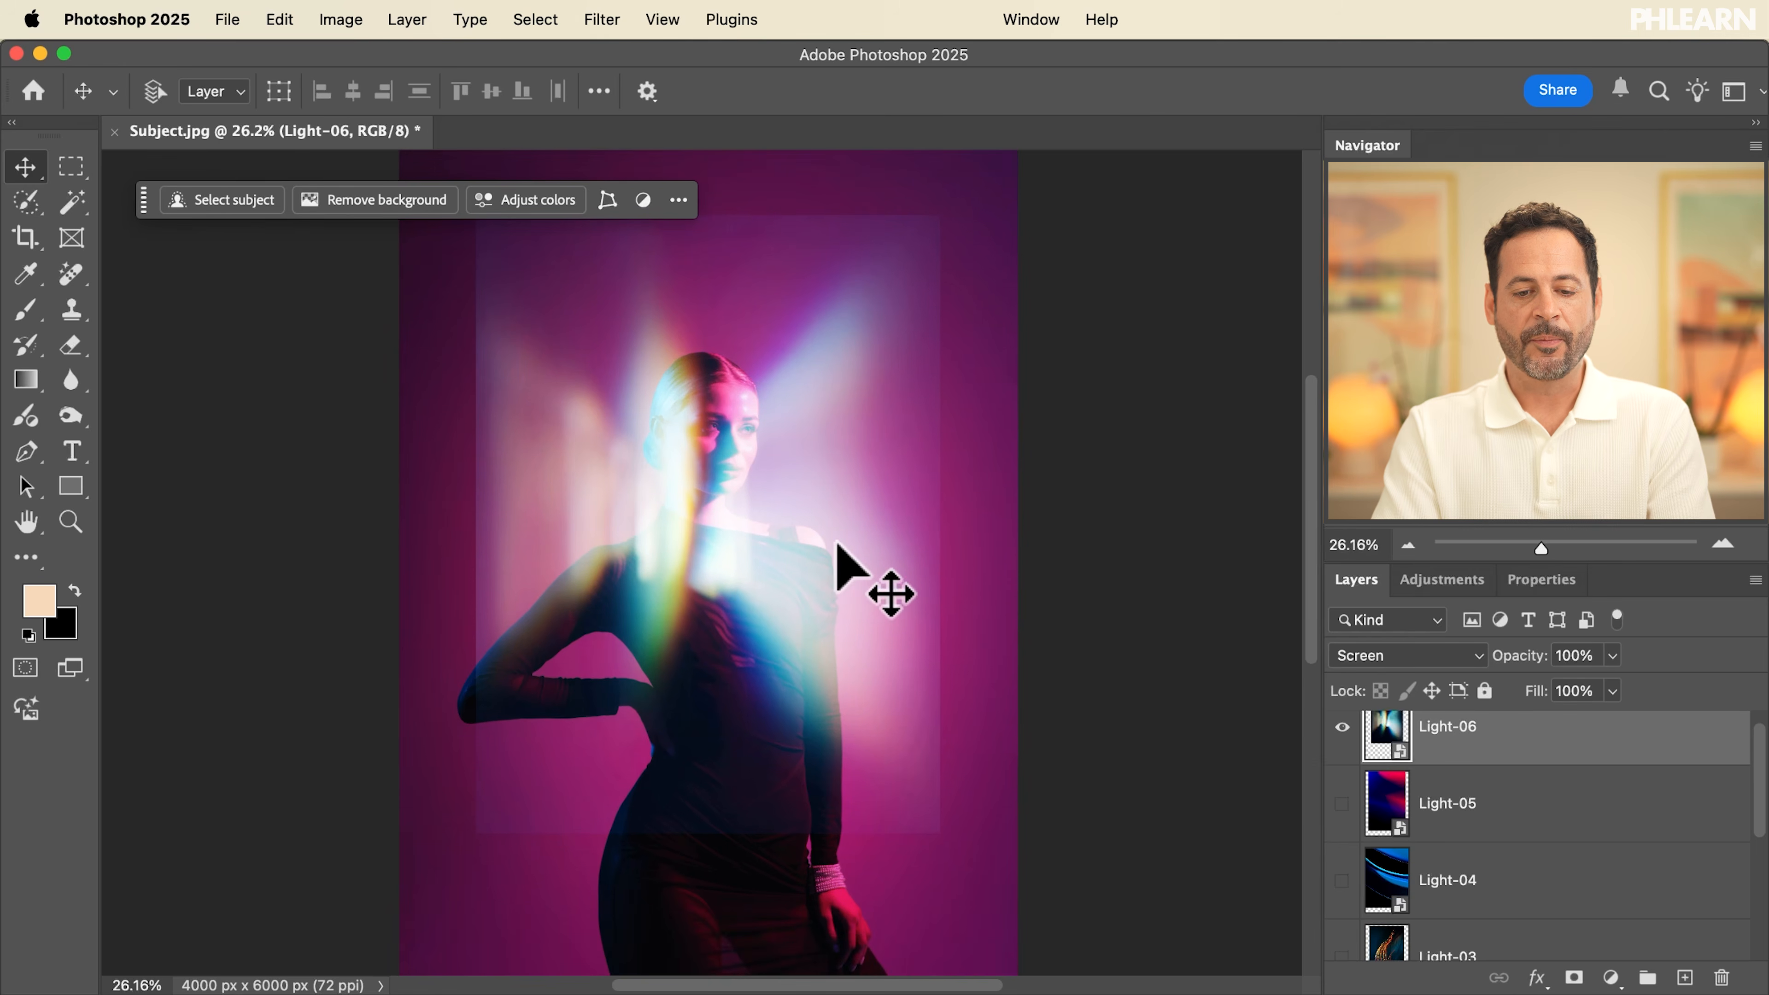
pyautogui.press('super+plus')
pyautogui.press('super+plus')
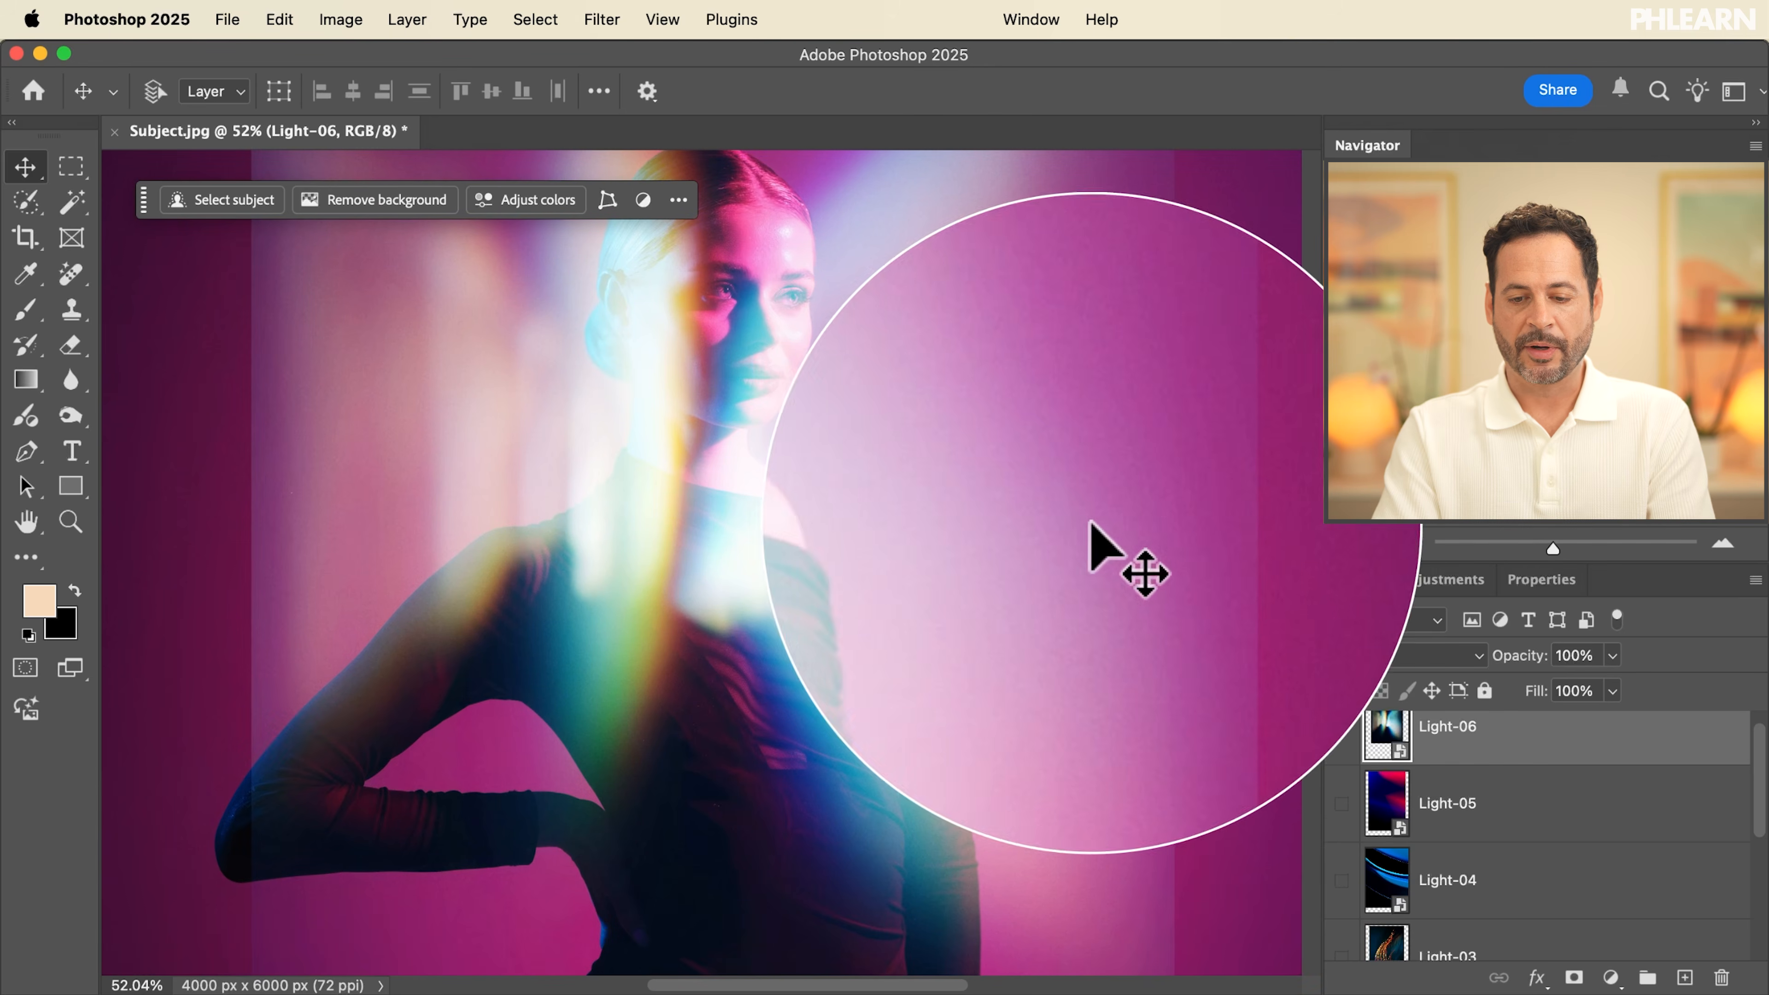
pyautogui.scroll(1, 1393, 801)
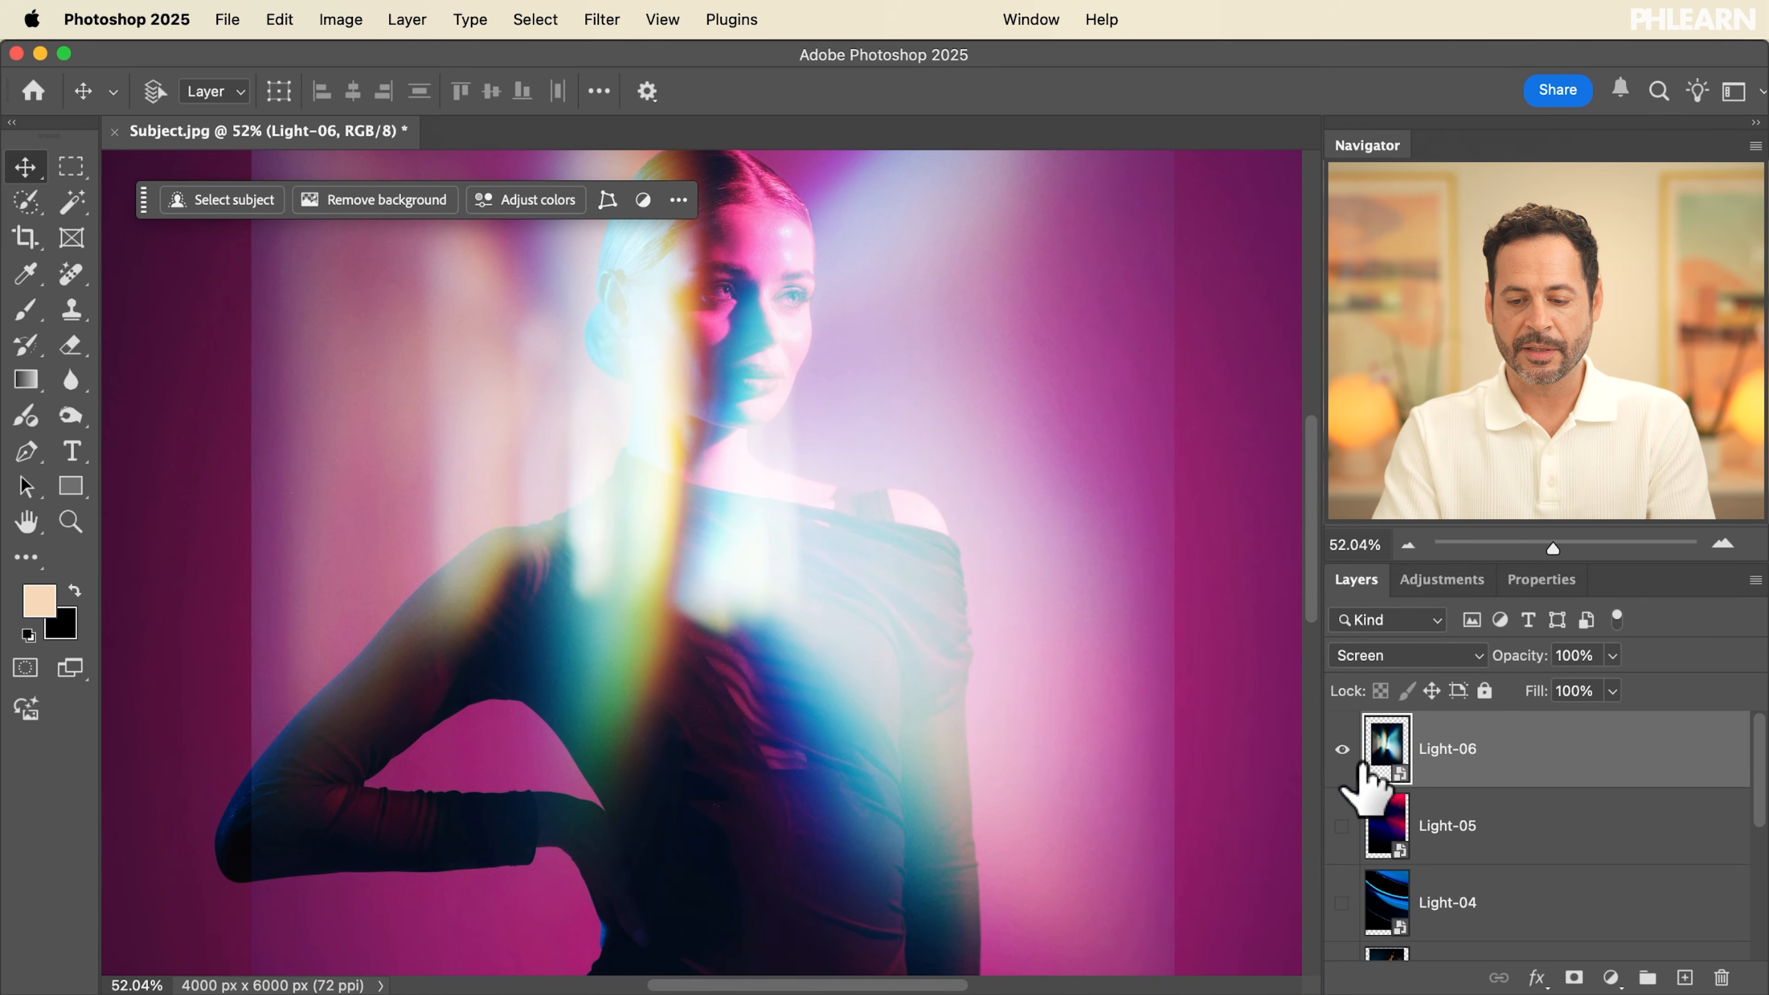
pyautogui.click(1342, 749)
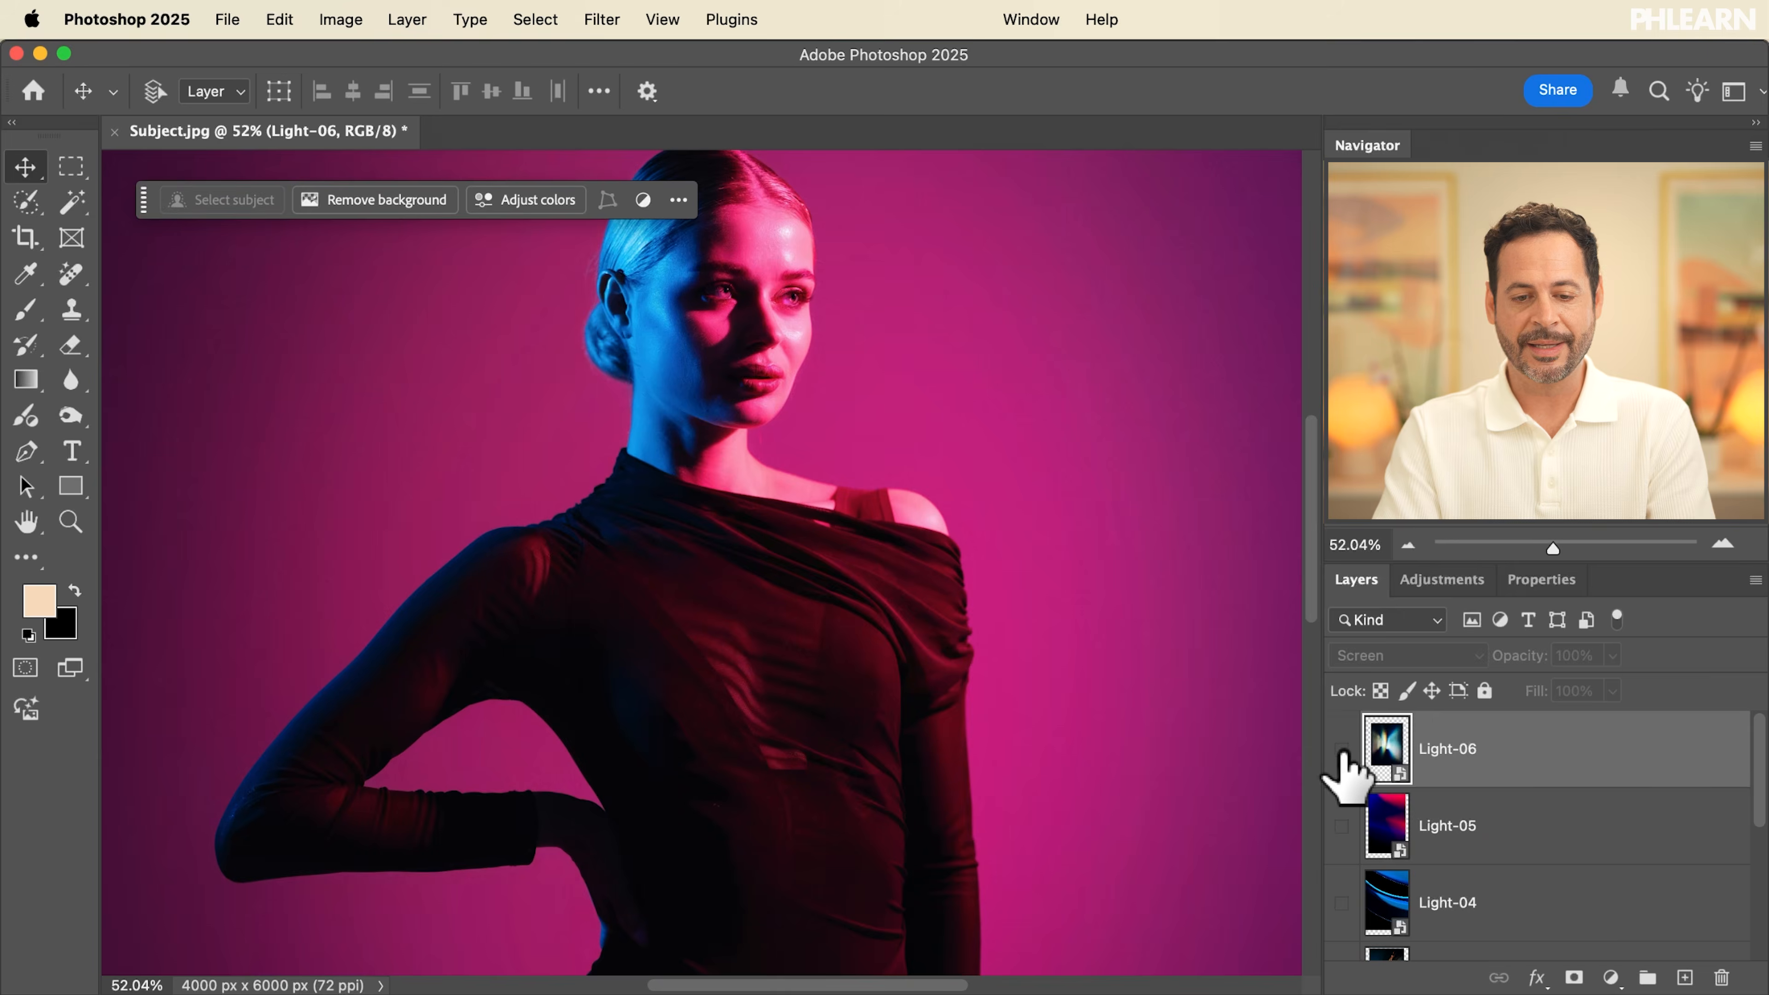
pyautogui.click(1341, 749)
pyautogui.click(1341, 749)
pyautogui.click(1342, 748)
pyautogui.click(1342, 749)
pyautogui.click(1342, 749)
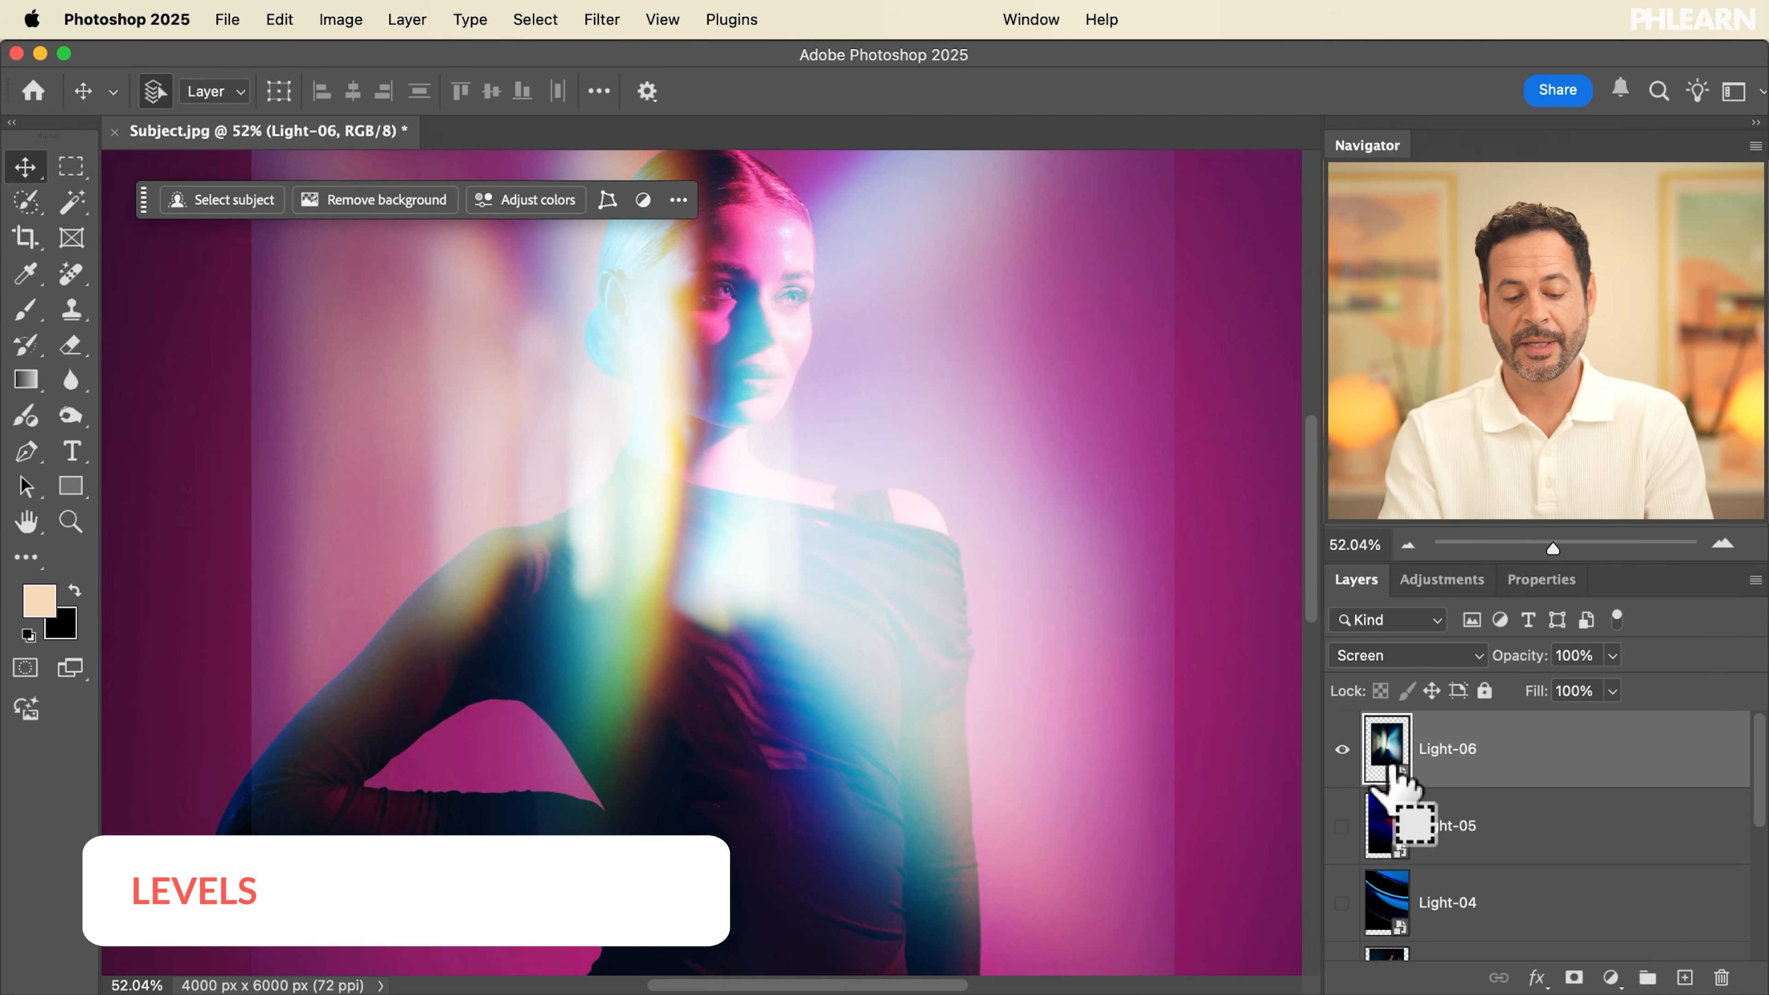
# Apply a Levels adjustment to Light-06 with the black input level at 39
pyautogui.press('super+l')
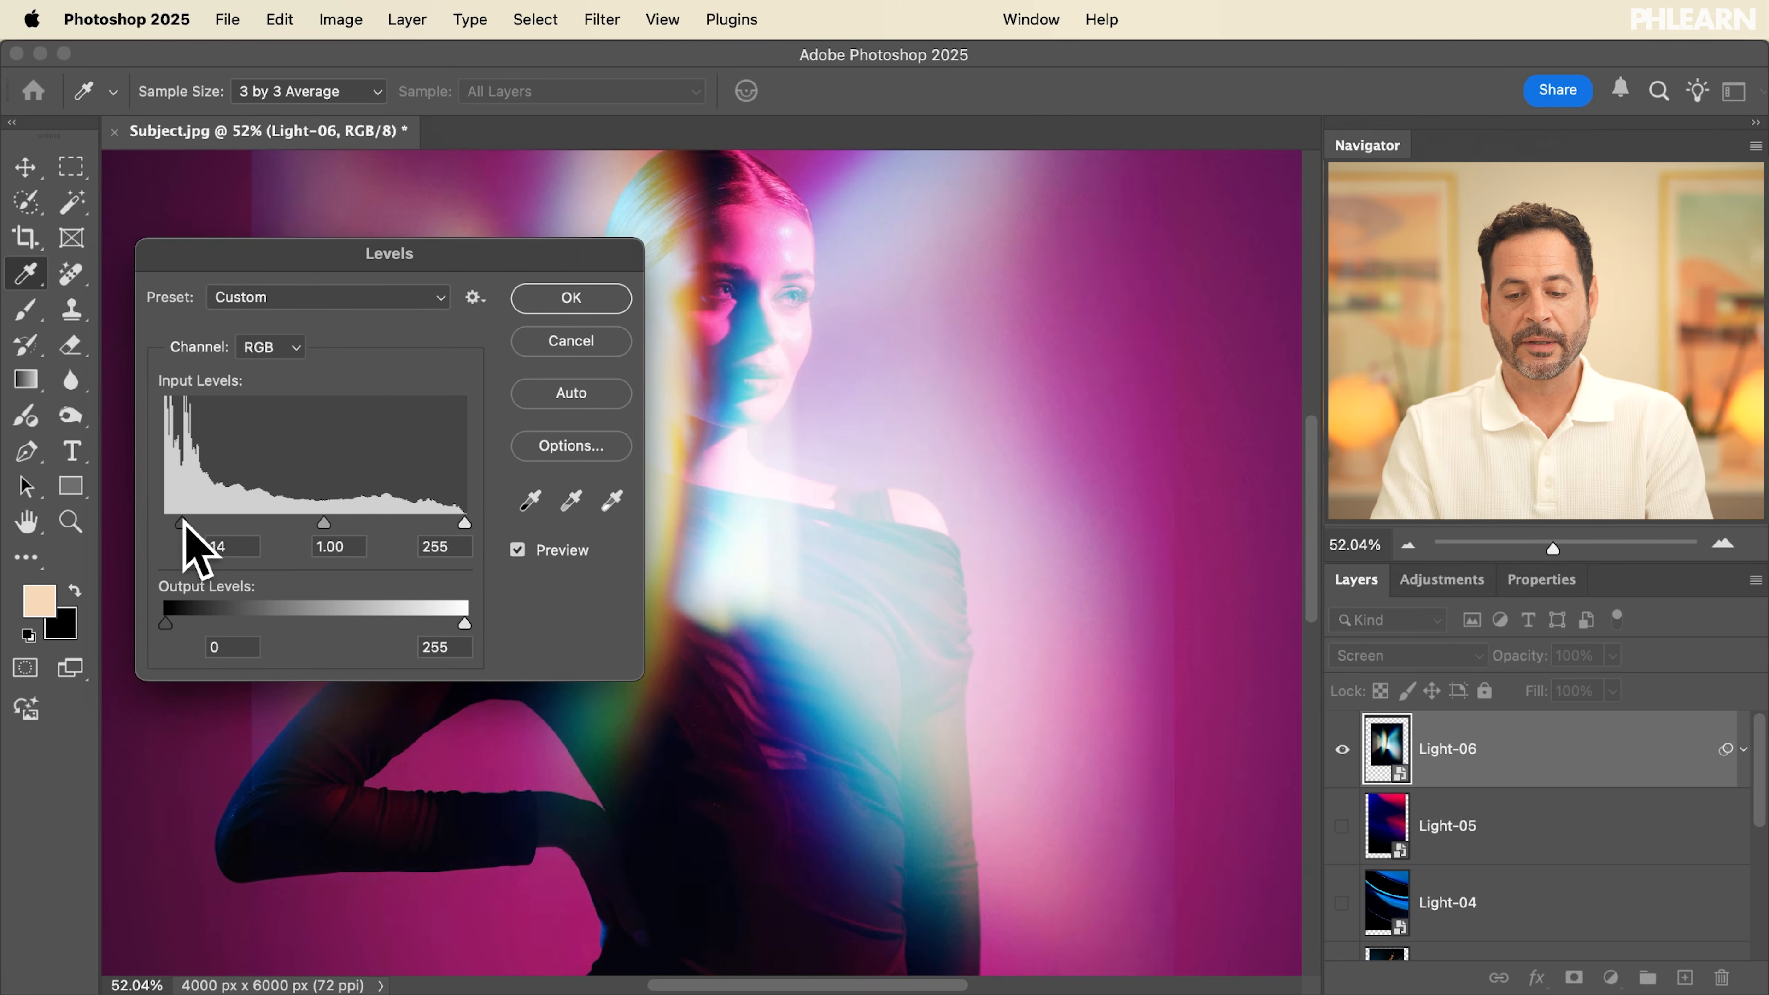
pyautogui.moveTo(223, 521)
pyautogui.mouseDown()
pyautogui.moveTo(158, 521)
pyautogui.moveTo(203, 521)
pyautogui.mouseUp()
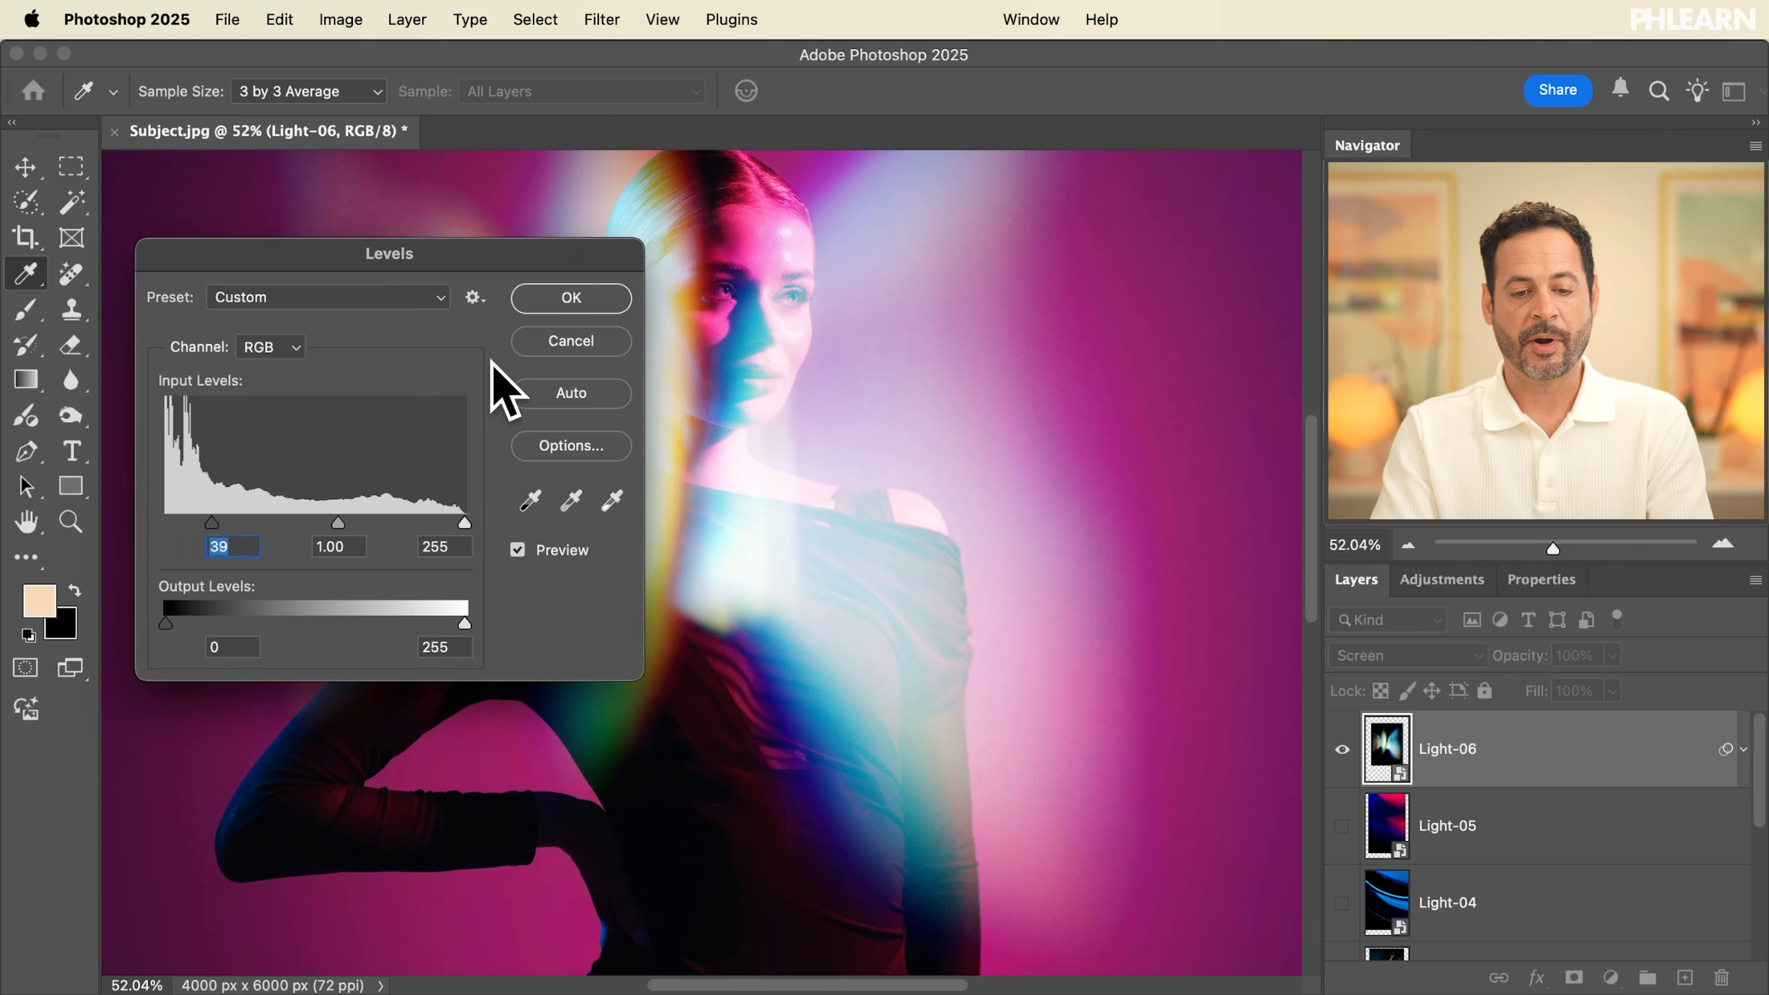
pyautogui.click(578, 303)
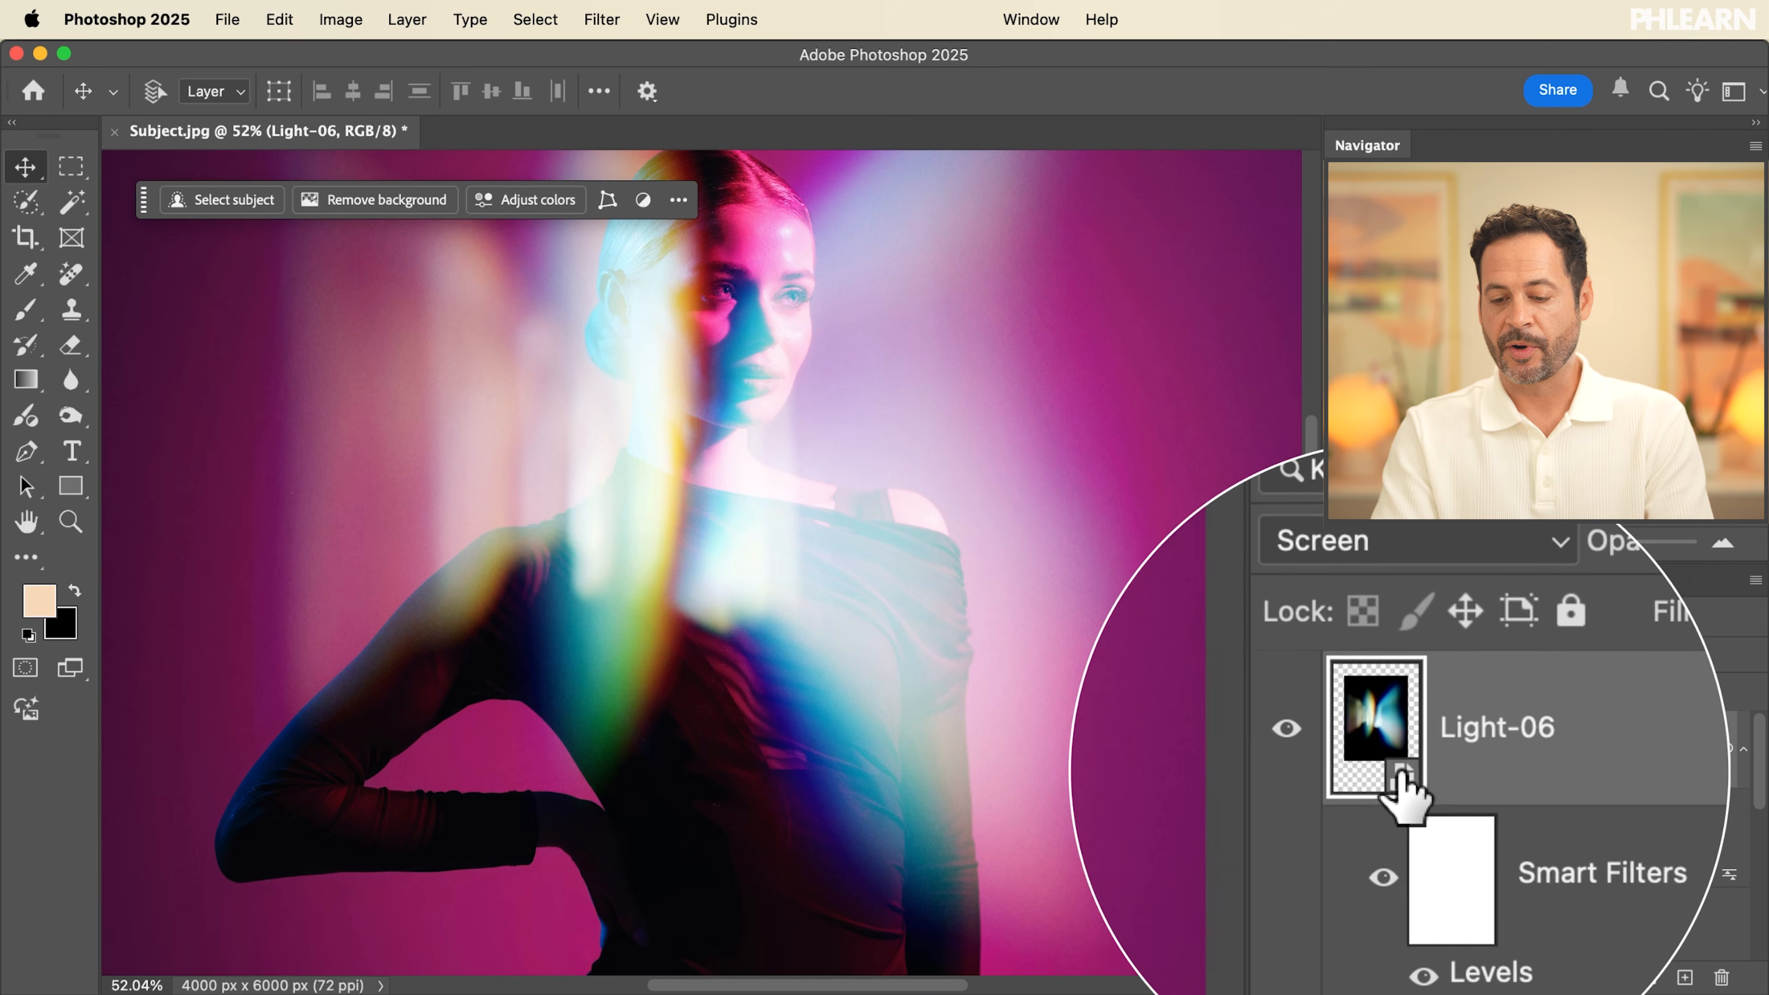
# Compare the image with Light-06's smart filters off and on, and reopen the Levels filter to lower its black input level slightly
pyautogui.click(1390, 823)
pyautogui.click(1391, 824)
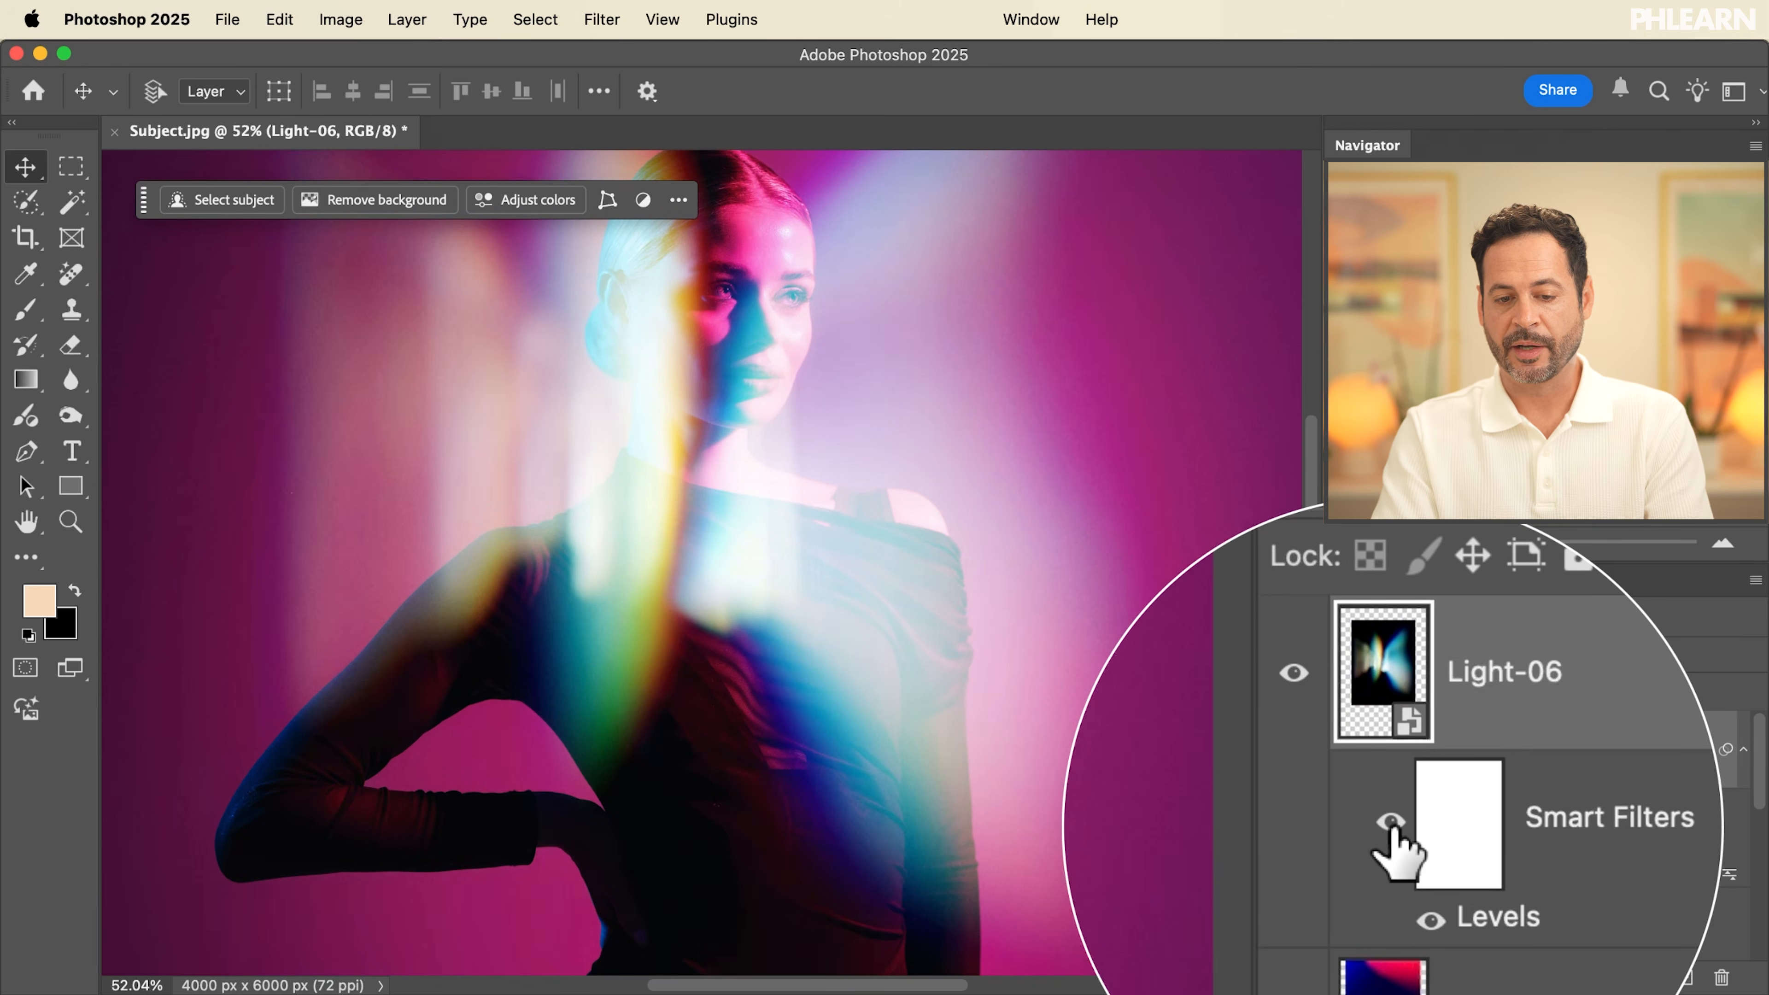
pyautogui.doubleClick(1443, 872)
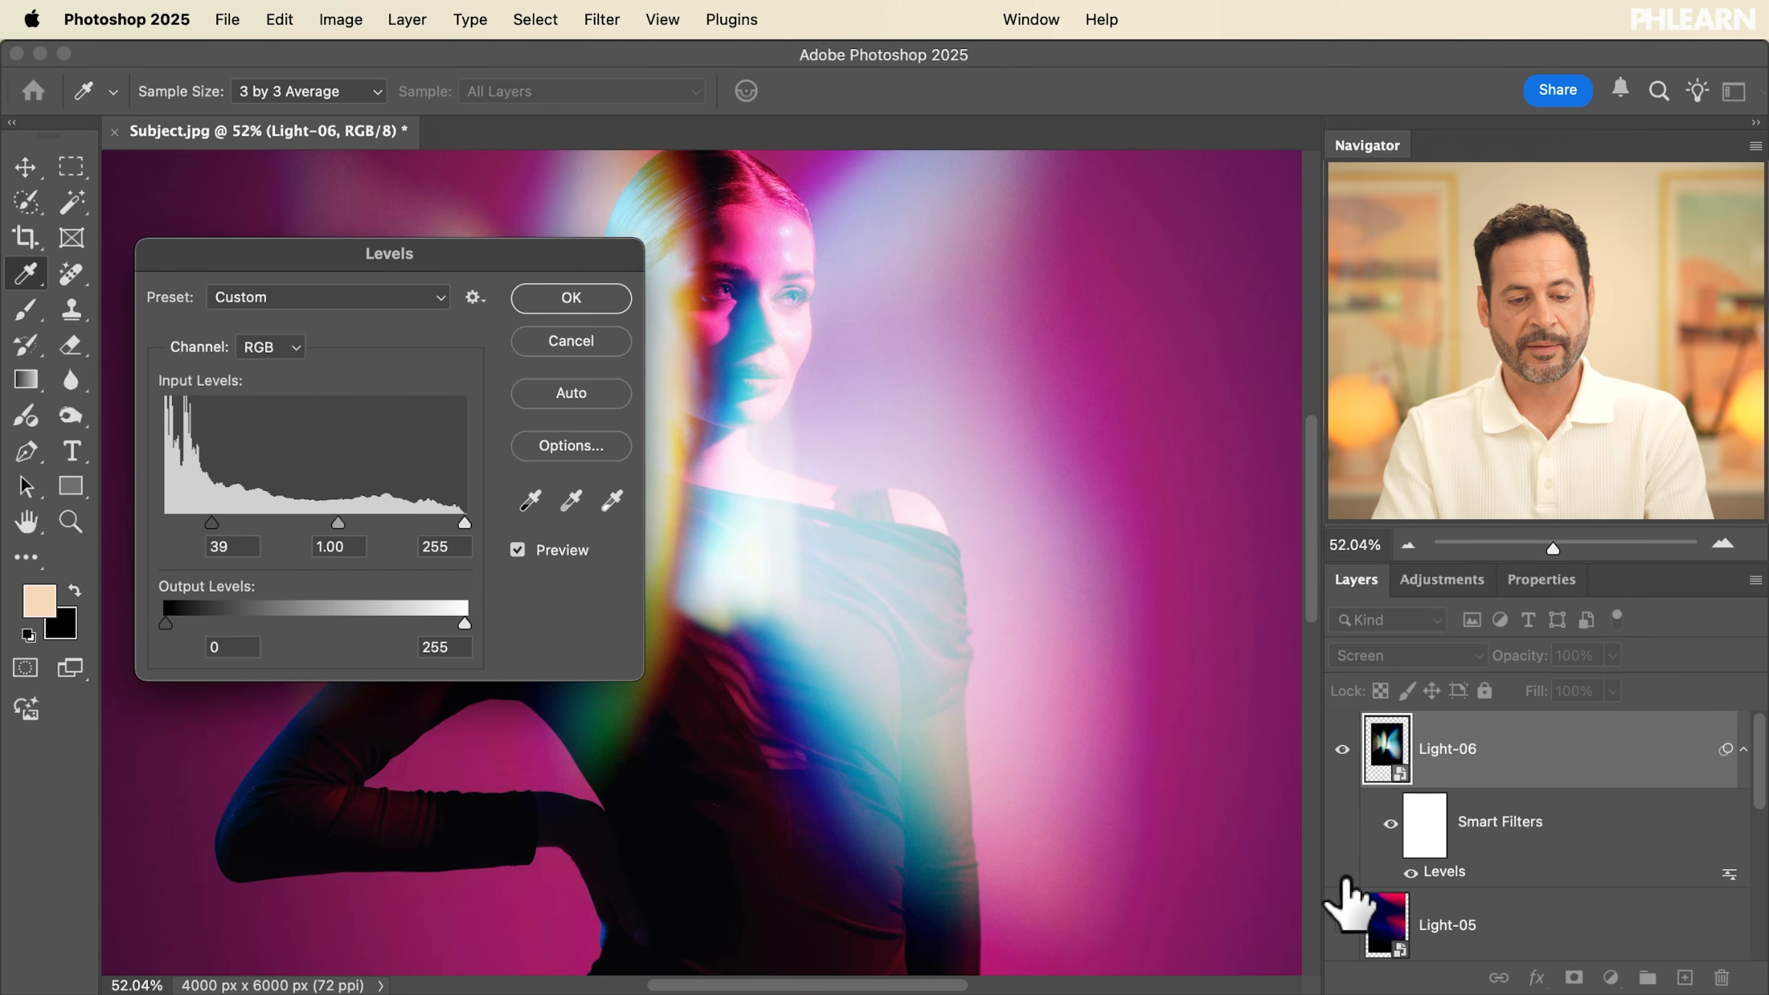
pyautogui.moveTo(211, 522)
pyautogui.mouseDown()
pyautogui.moveTo(169, 524)
pyautogui.moveTo(208, 521)
pyautogui.mouseUp()
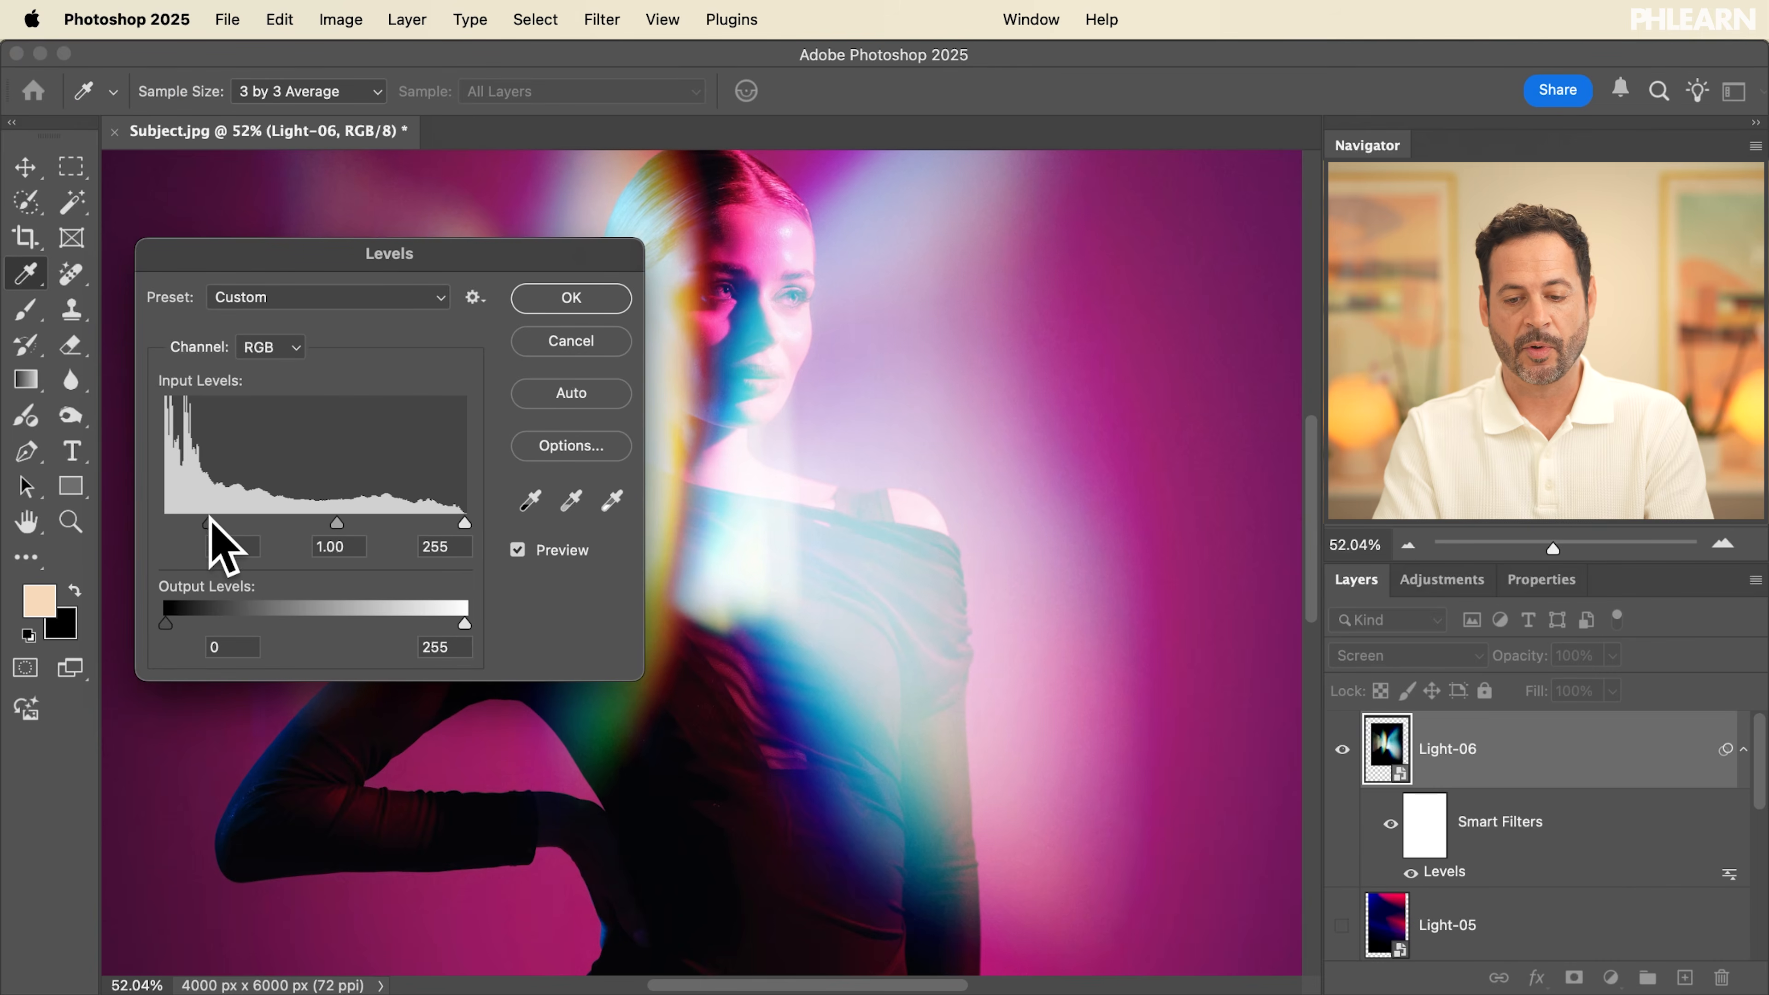
pyautogui.click(571, 298)
pyautogui.press('v')
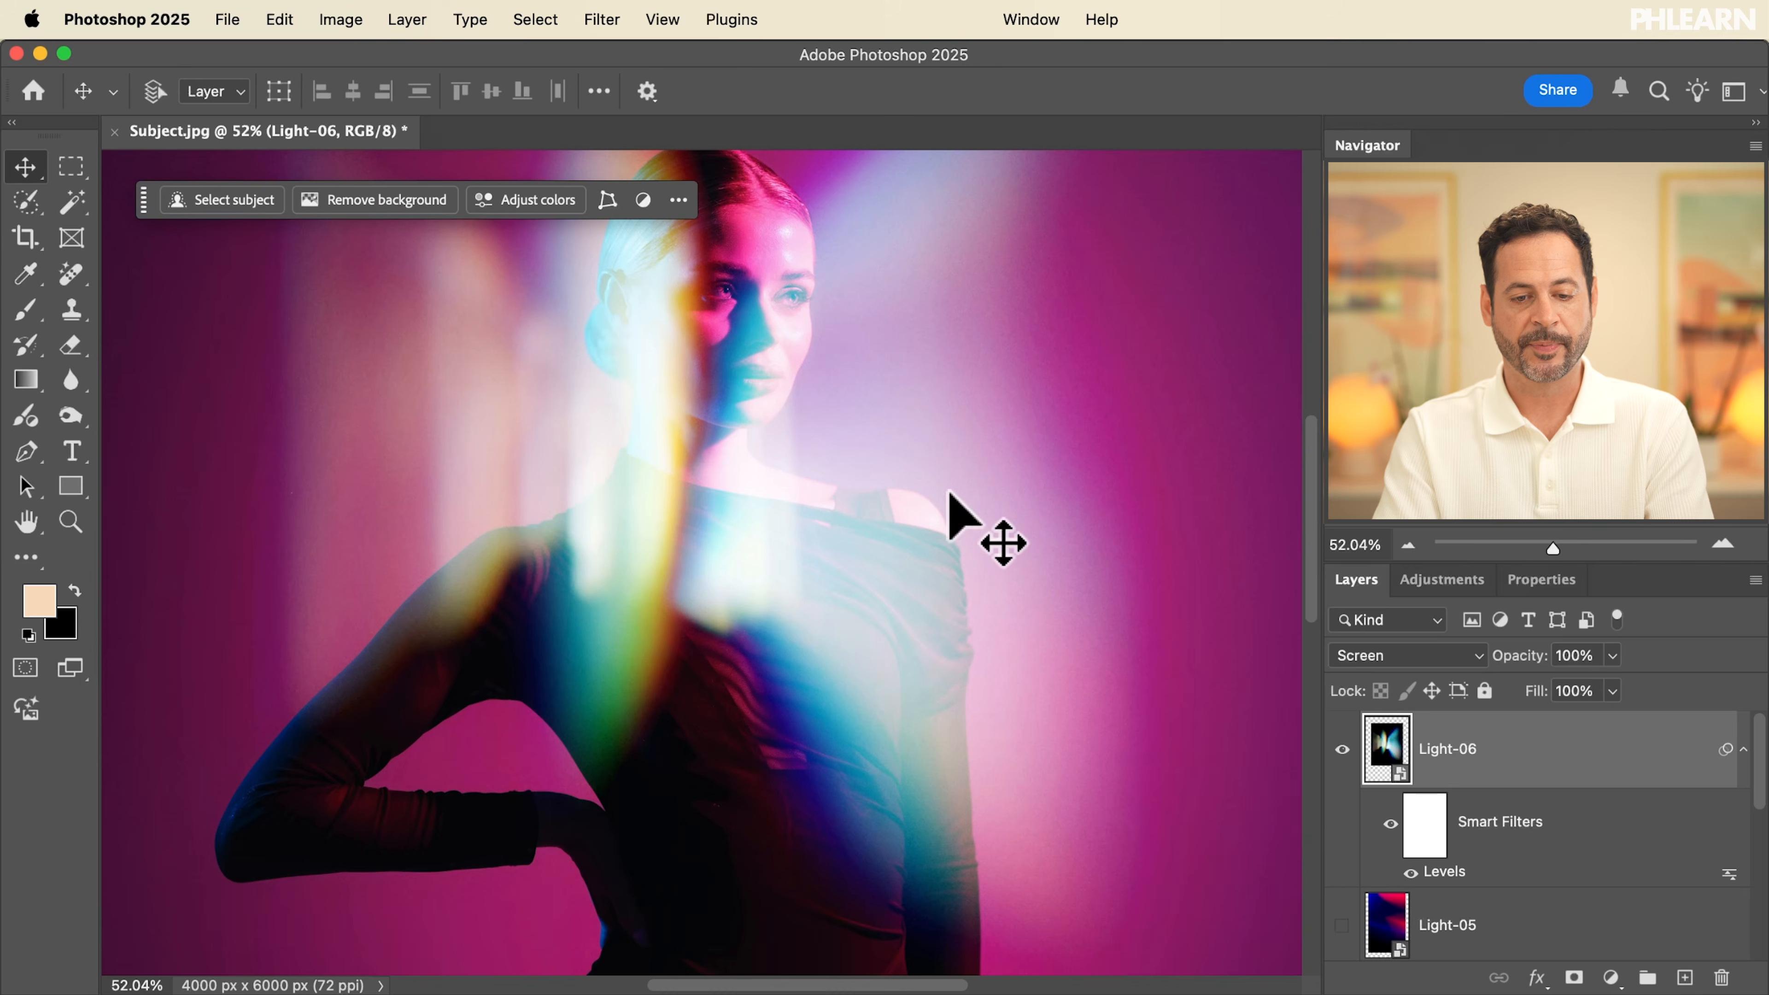
# Select the woman on the Background layer with Select Subject
pyautogui.scroll(-3, 905, 550)
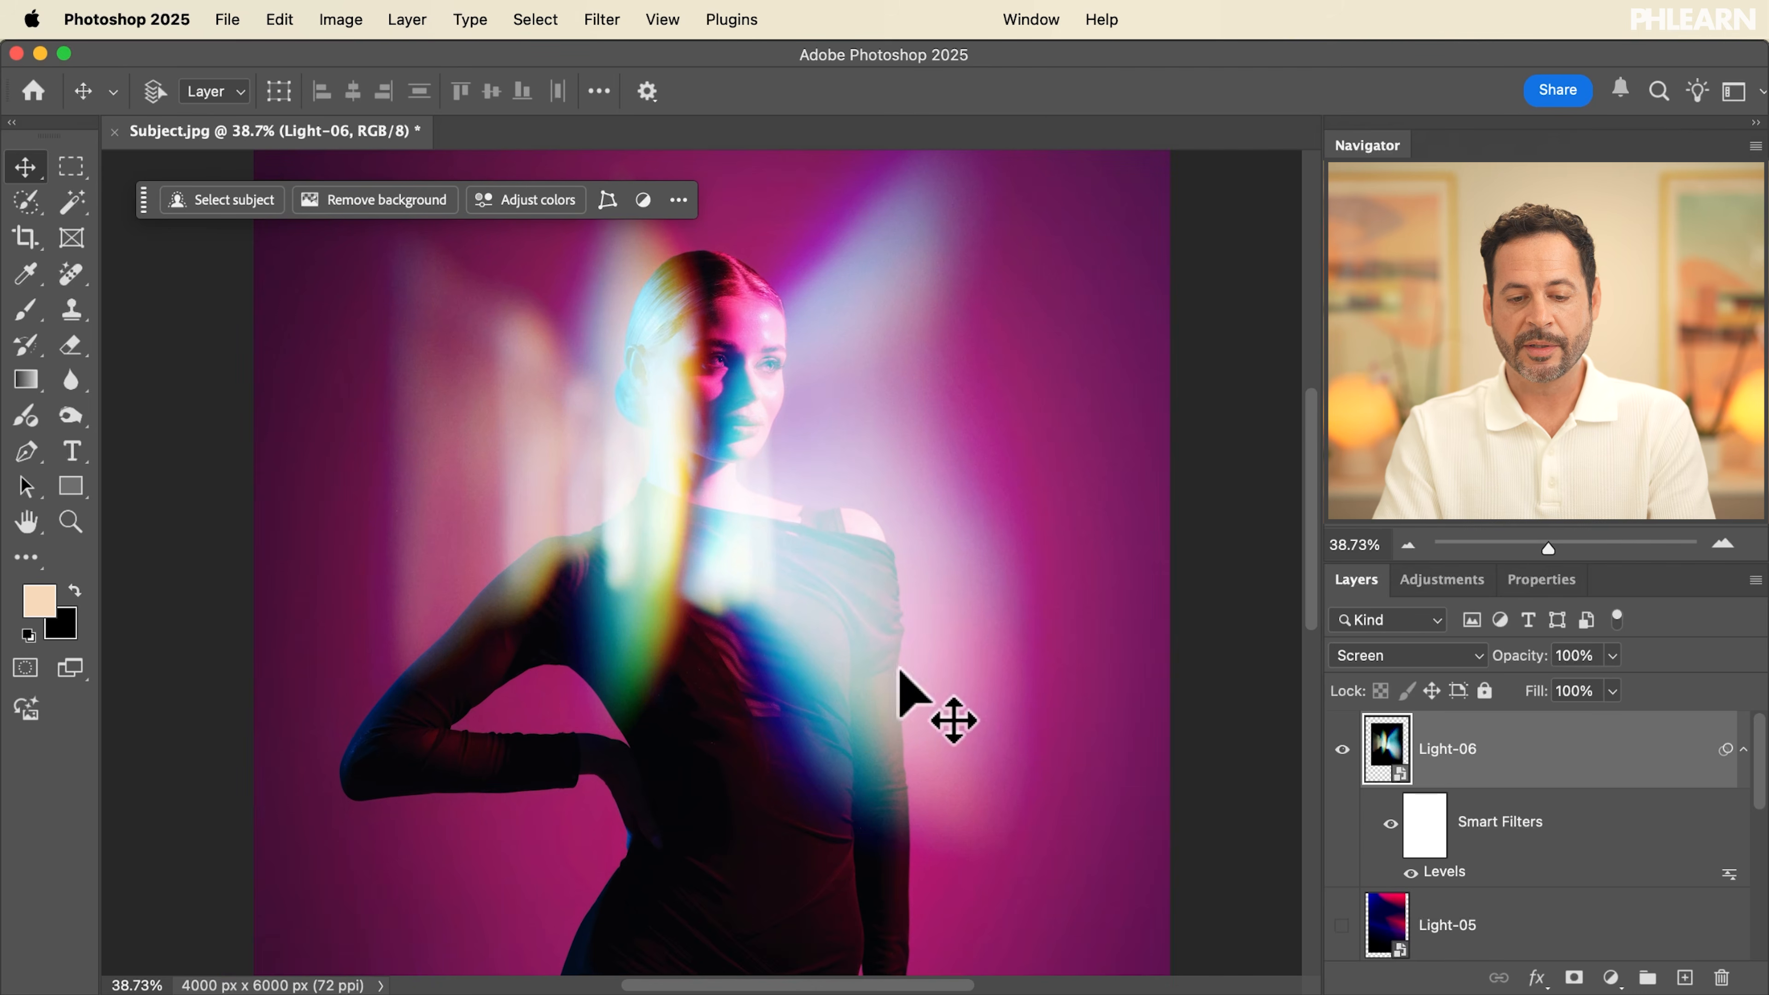
pyautogui.scroll(-8, 1563, 836)
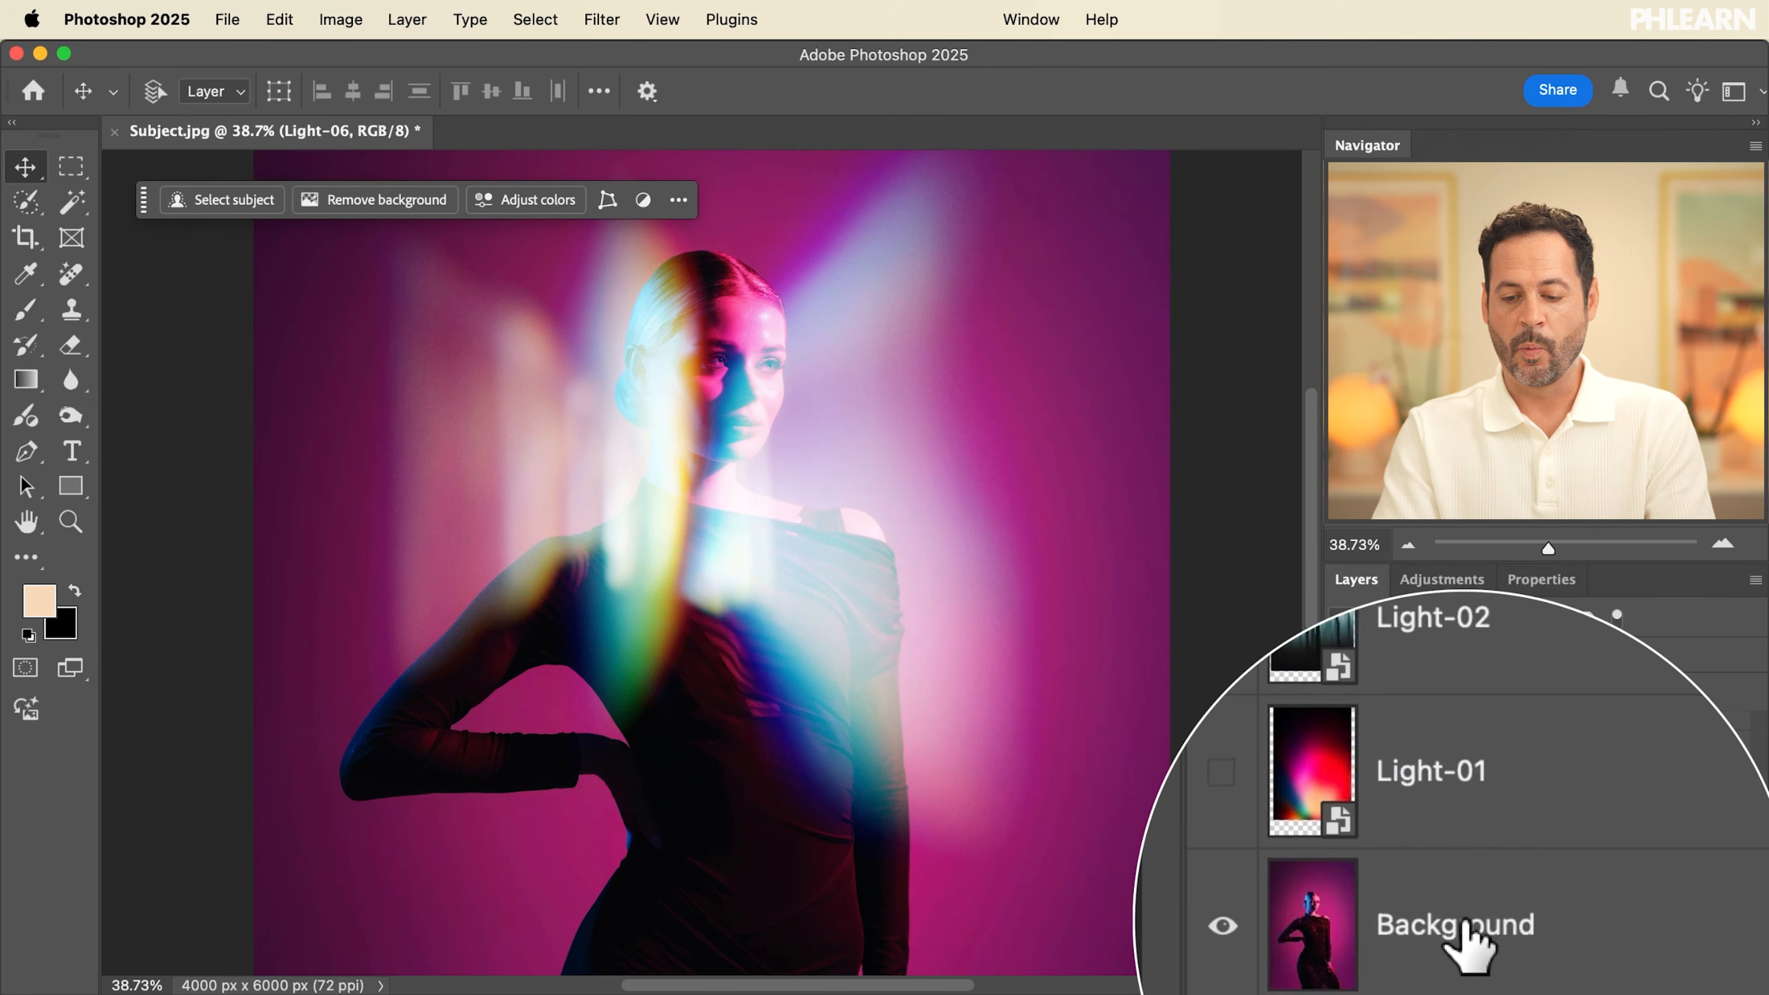
pyautogui.click(1497, 934)
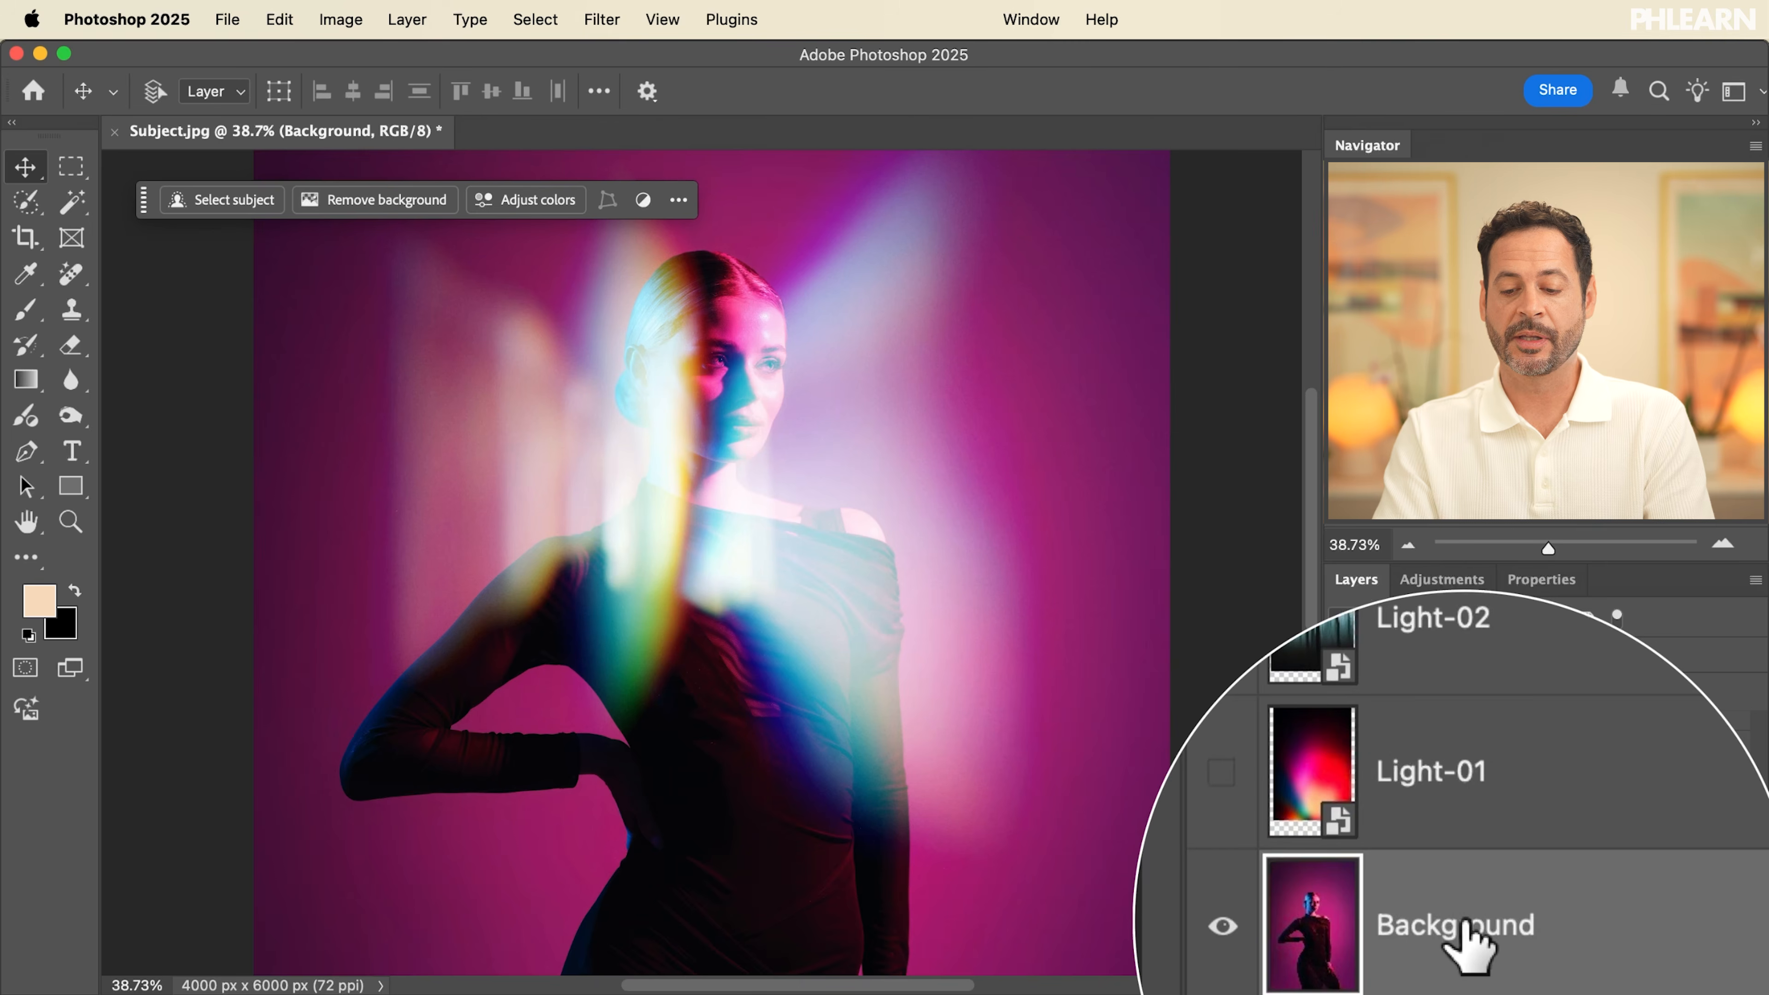
pyautogui.click(219, 205)
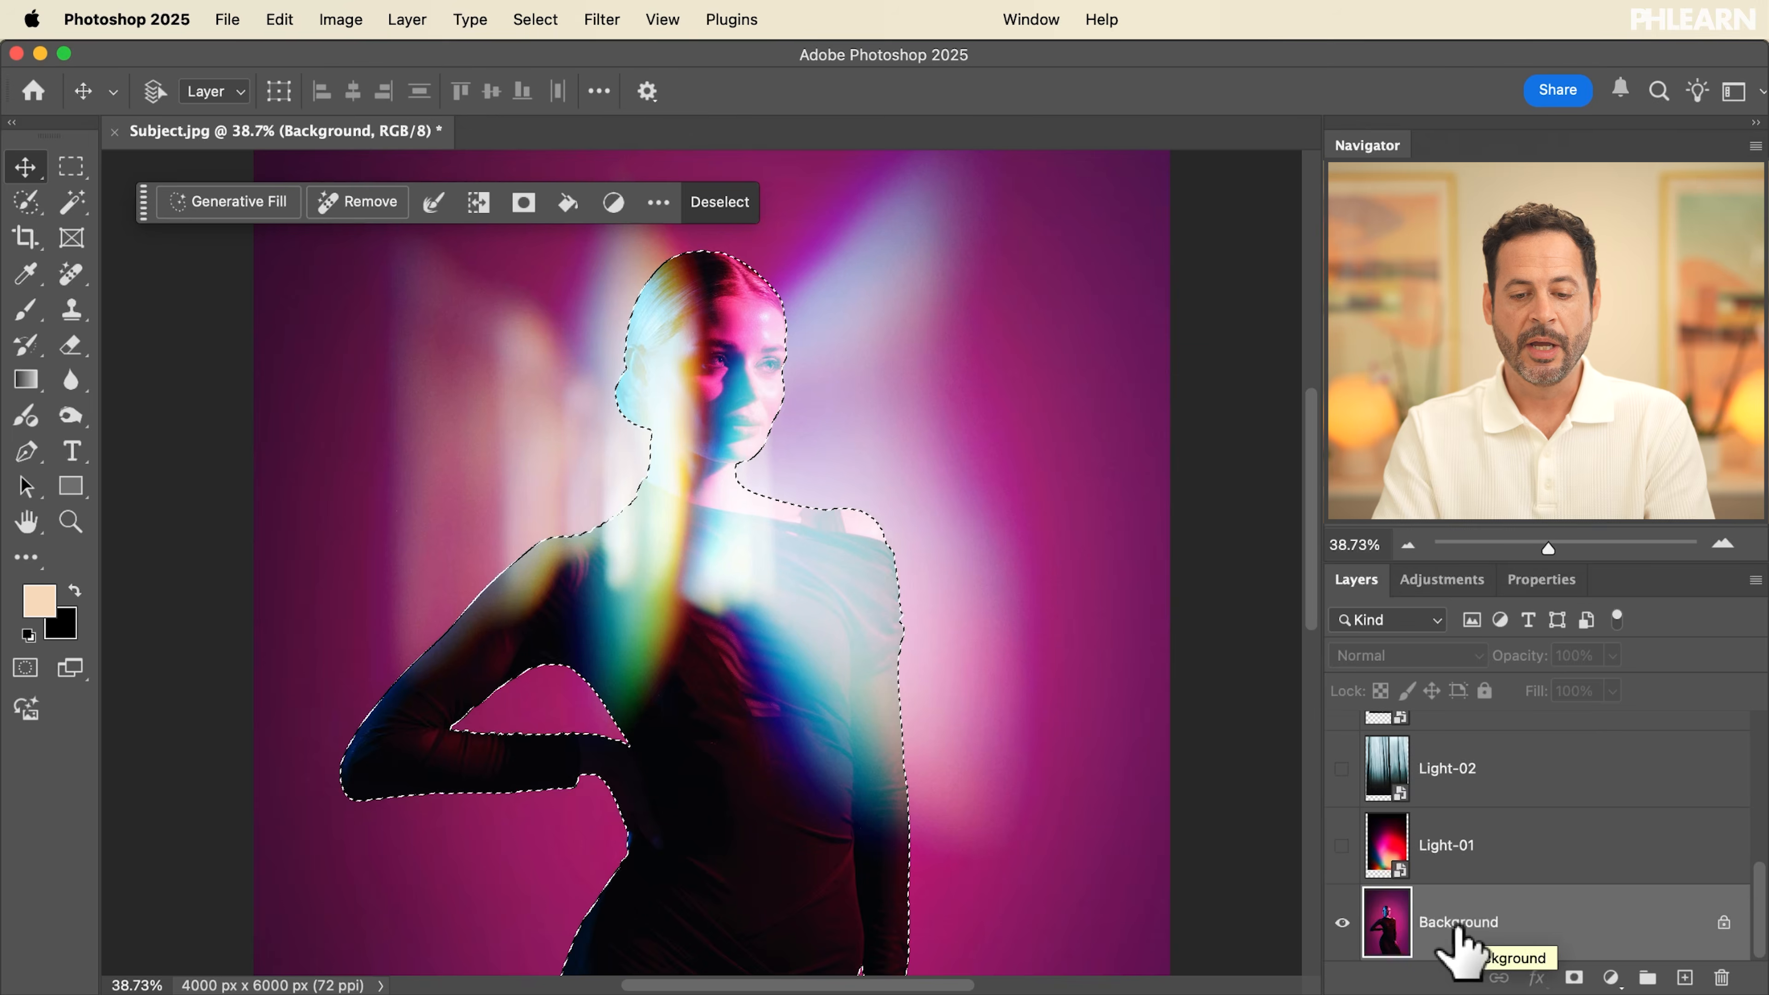
# Add a layer mask to Light-06 from the subject selection
pyautogui.scroll(5, 1460, 942)
pyautogui.click(1462, 753)
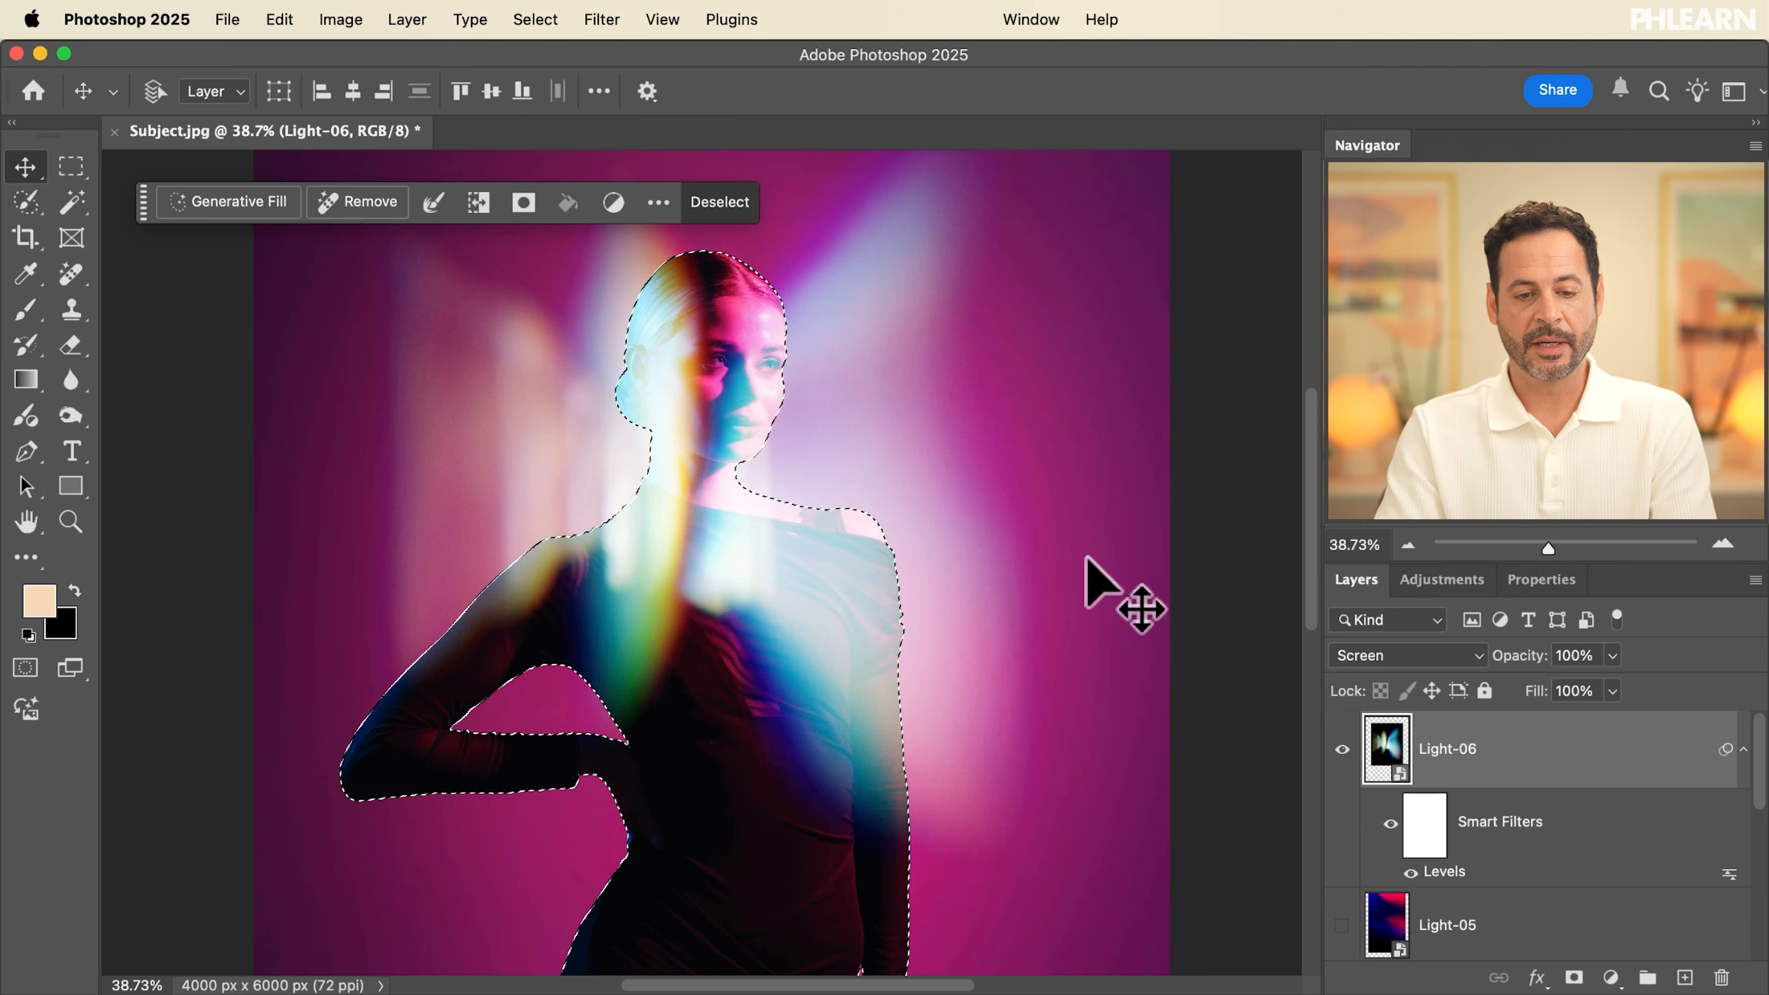
pyautogui.click(523, 203)
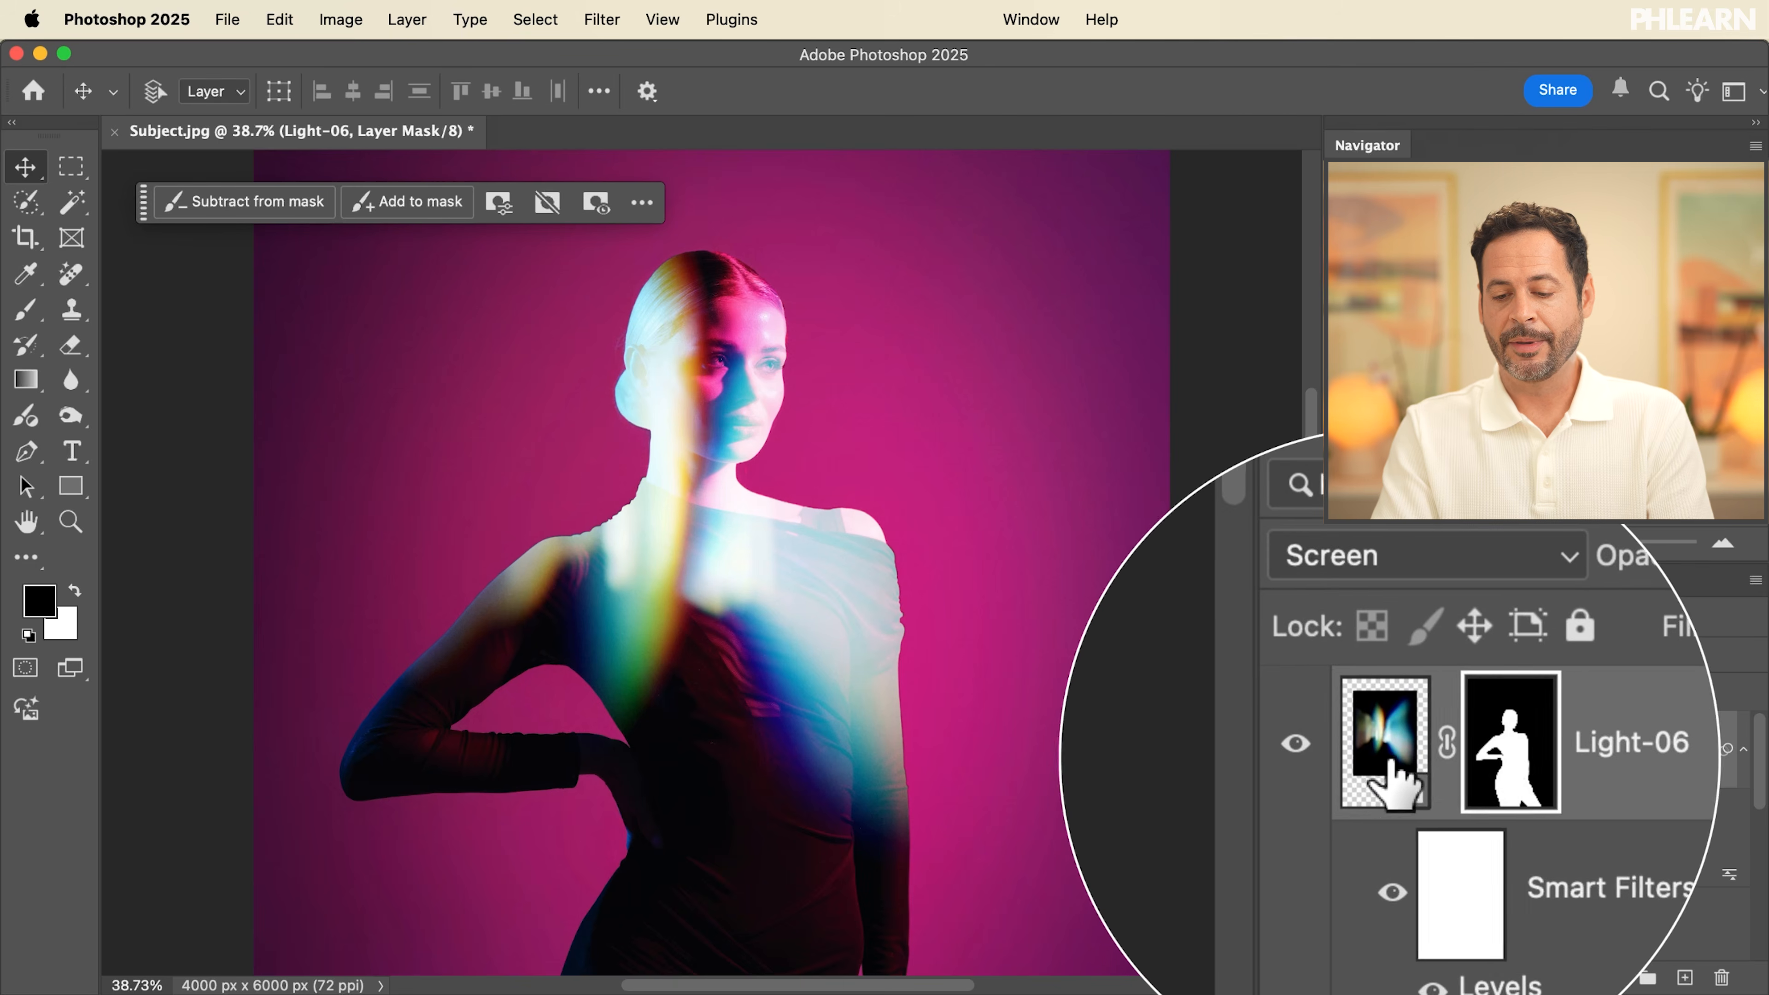
# Unlink Light-06's image from its mask and shift only the light pattern across the subject
pyautogui.click(1390, 761)
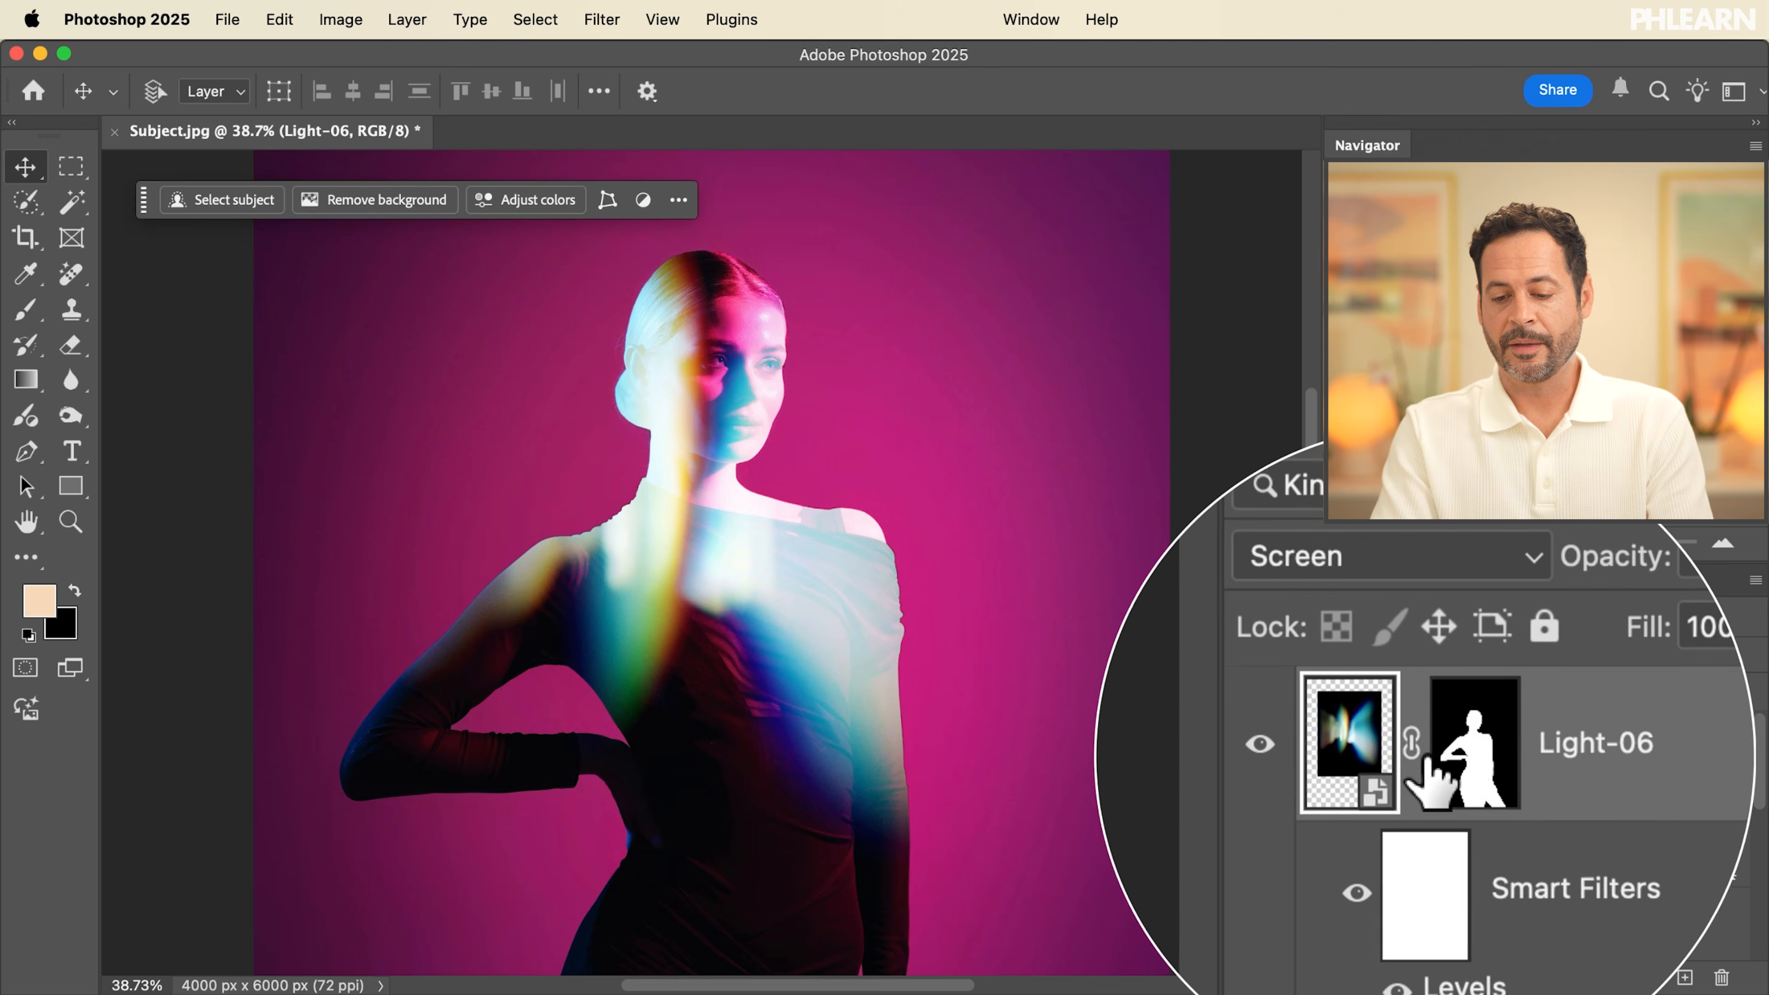
pyautogui.click(1420, 742)
pyautogui.click(1388, 761)
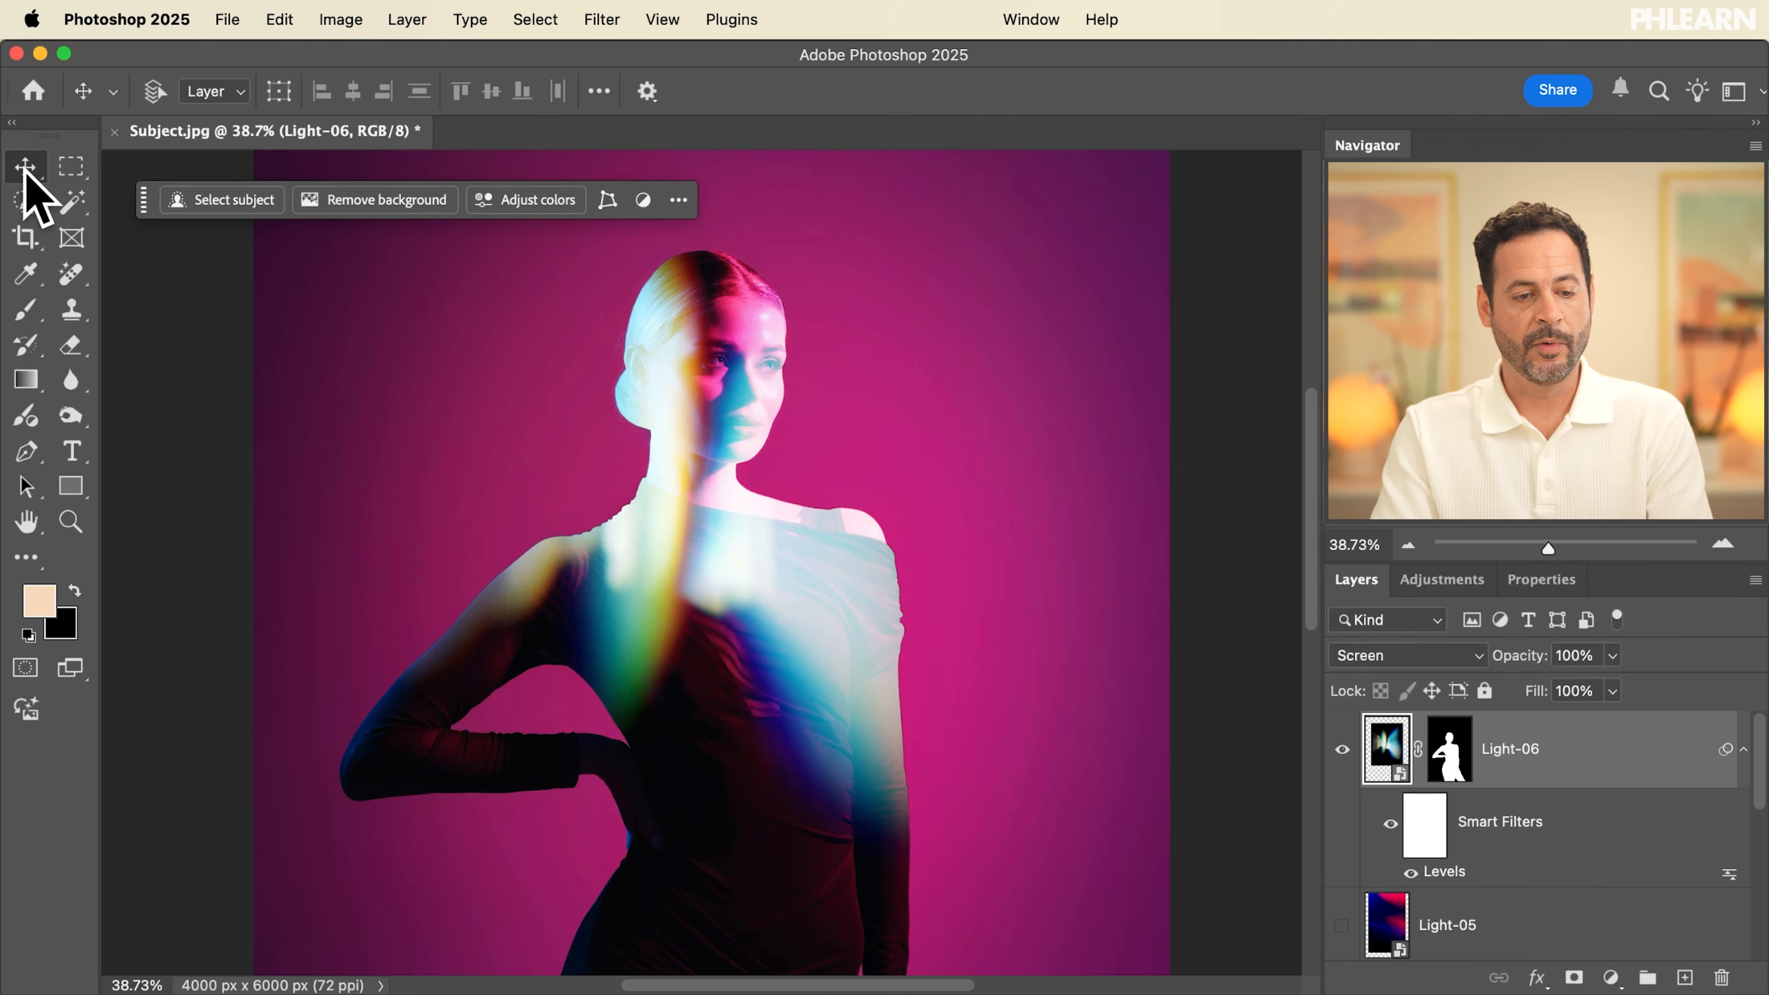
pyautogui.moveTo(851, 721); pyautogui.dragTo(889, 762)
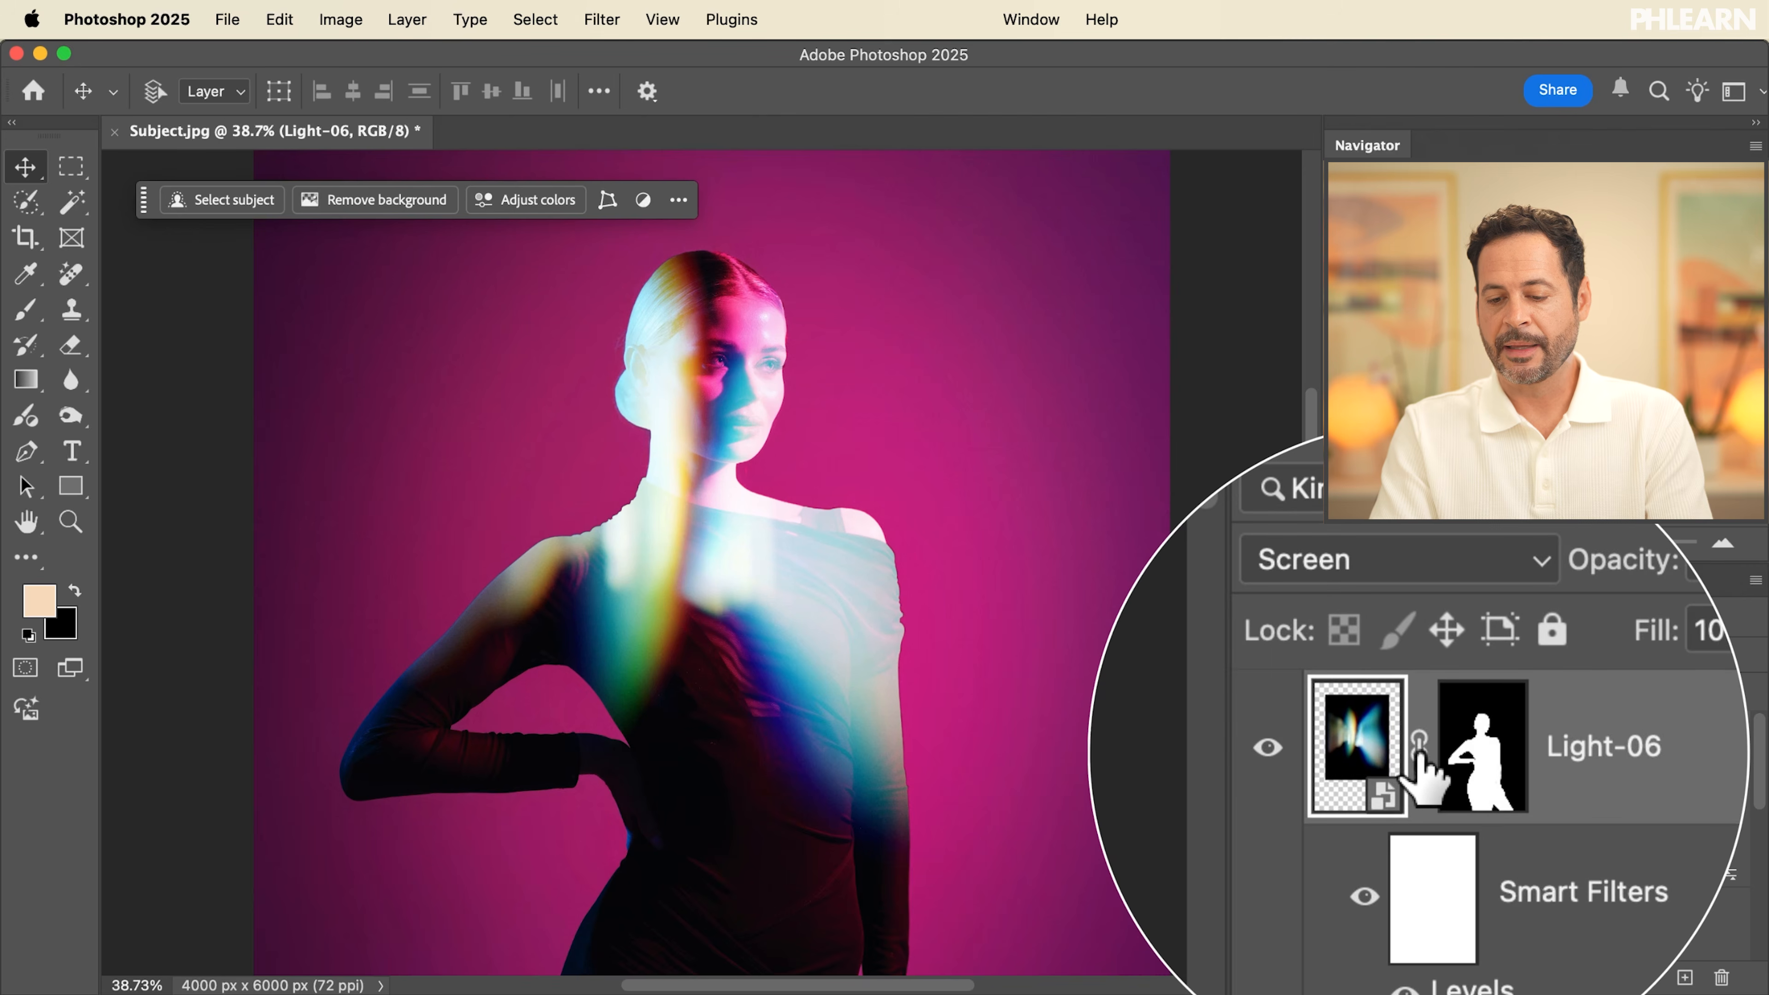
pyautogui.moveTo(892, 742); pyautogui.dragTo(1097, 780)
# Try shifting Light-06's layer mask on its own, and invert the mask so the light falls on the background
pyautogui.click(1449, 749)
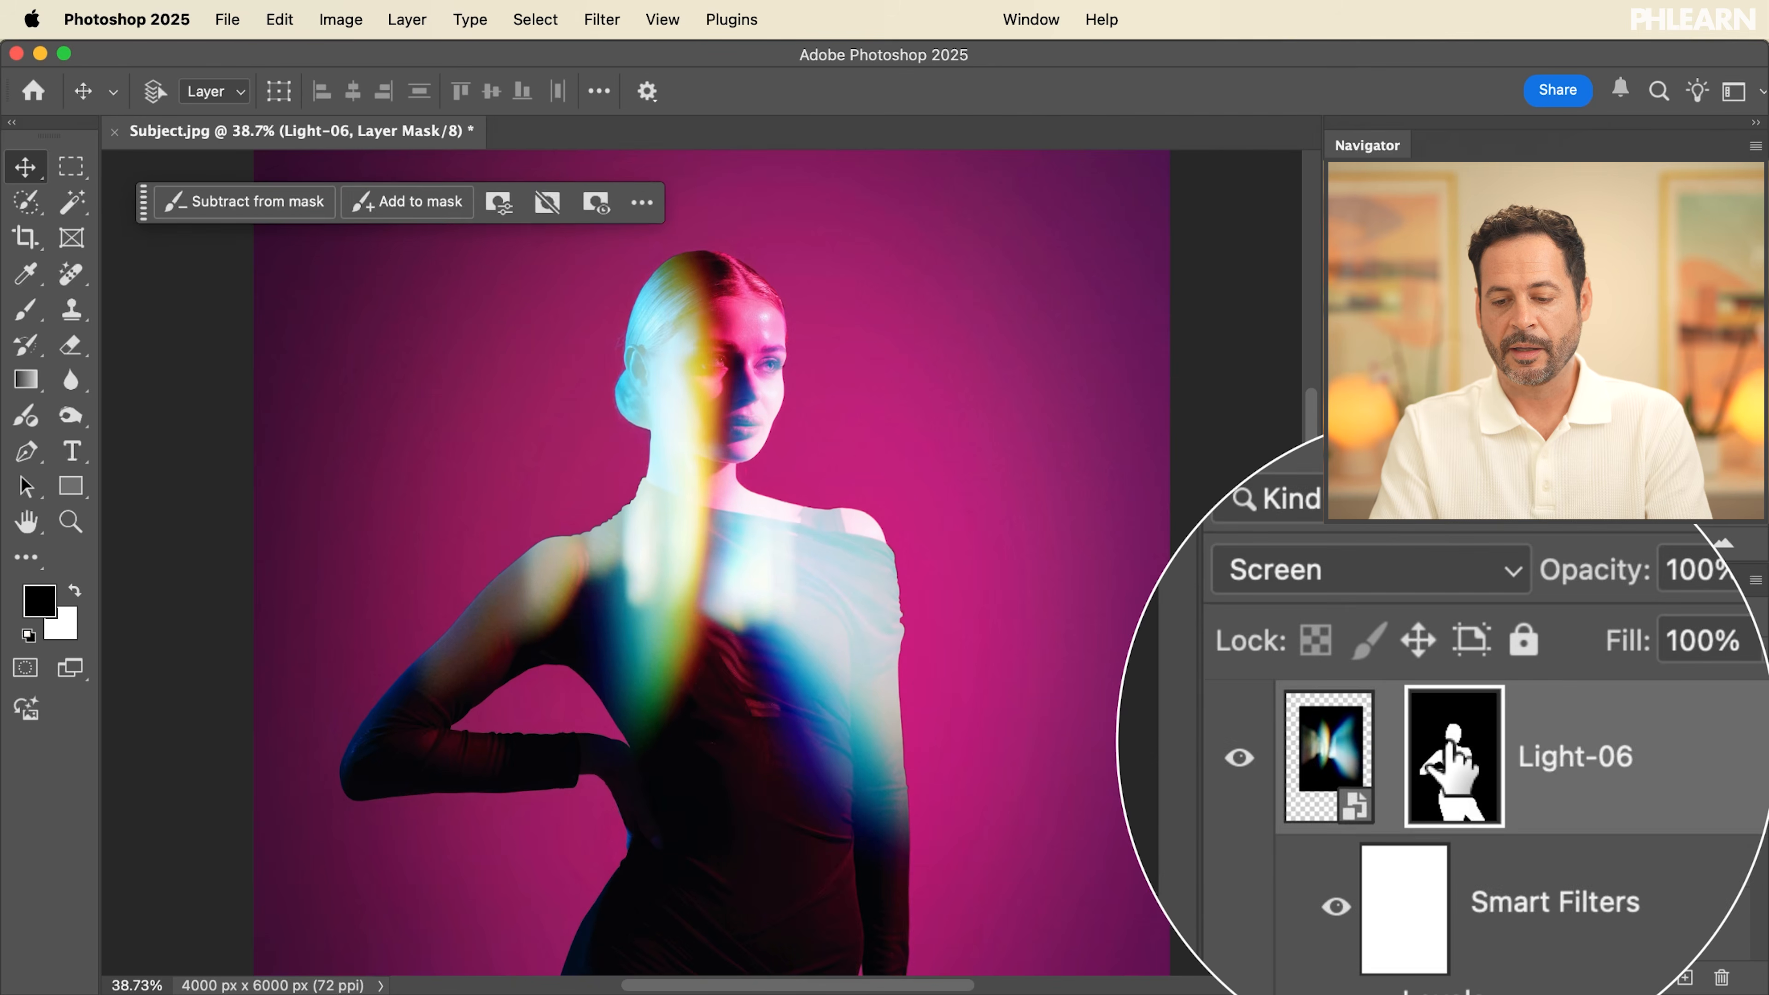
pyautogui.moveTo(816, 618)
pyautogui.mouseDown()
pyautogui.moveTo(853, 608)
pyautogui.moveTo(877, 632)
pyautogui.moveTo(809, 683)
pyautogui.moveTo(665, 634)
pyautogui.moveTo(743, 545)
pyautogui.moveTo(850, 618)
pyautogui.mouseUp()
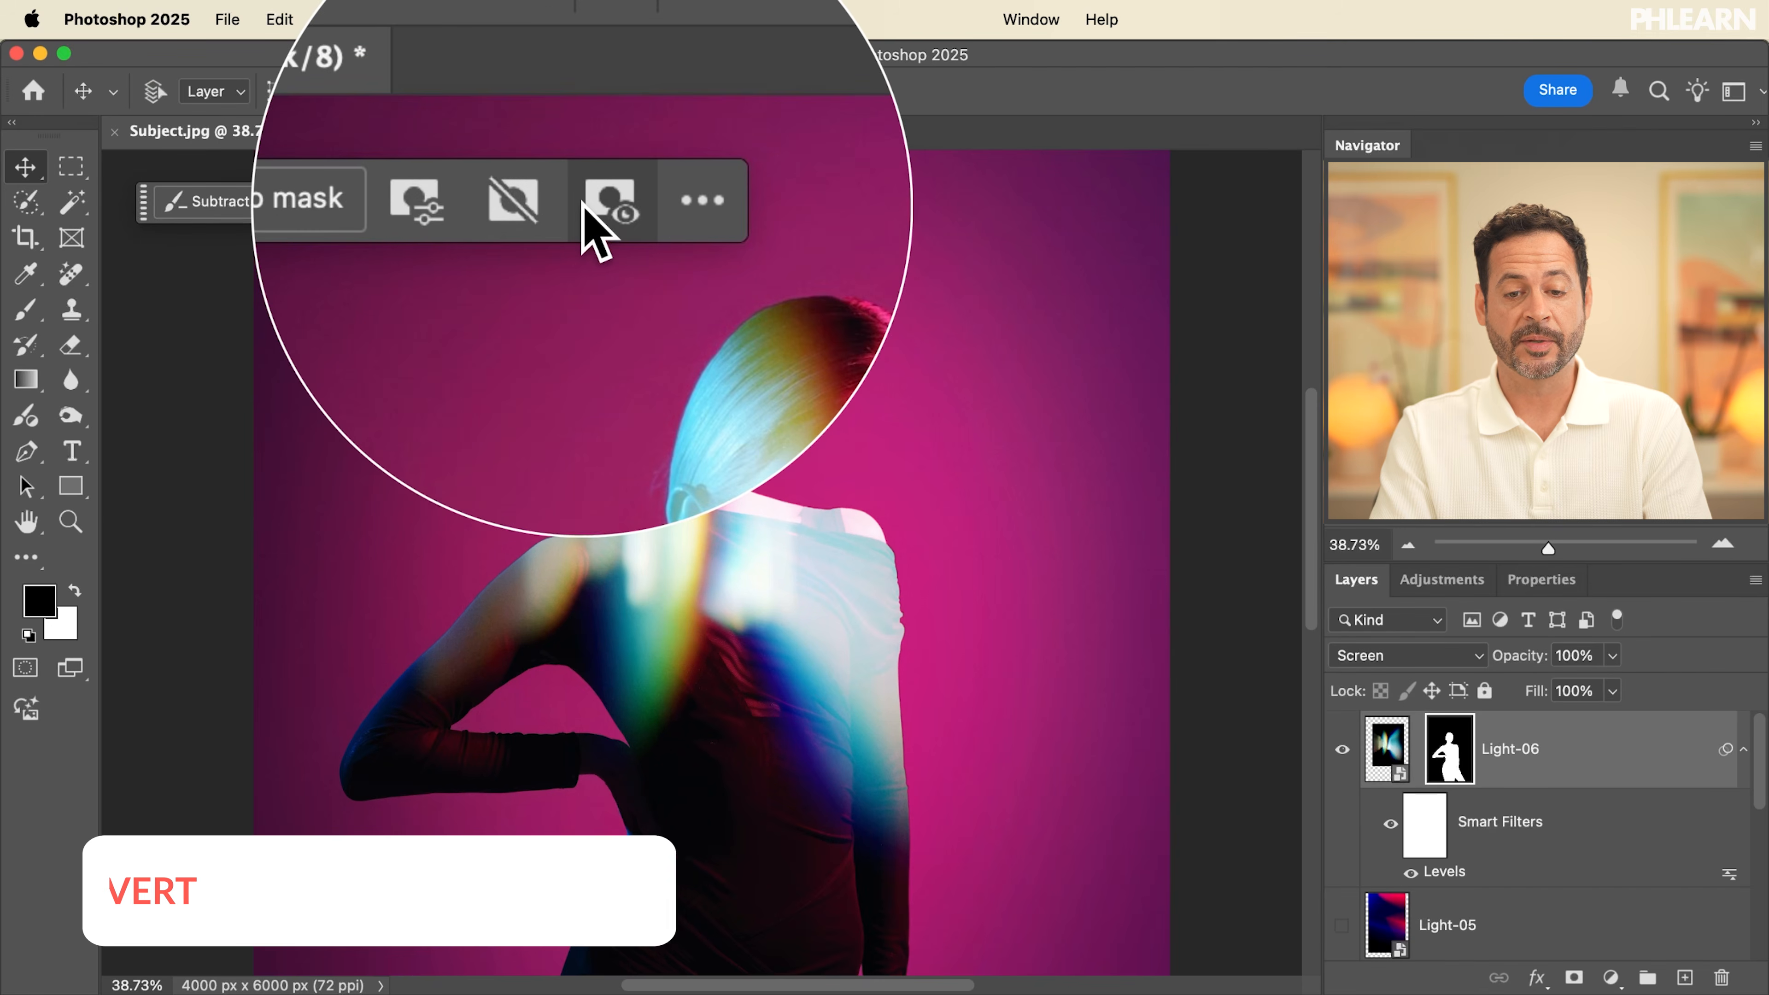
pyautogui.click(1030, 20)
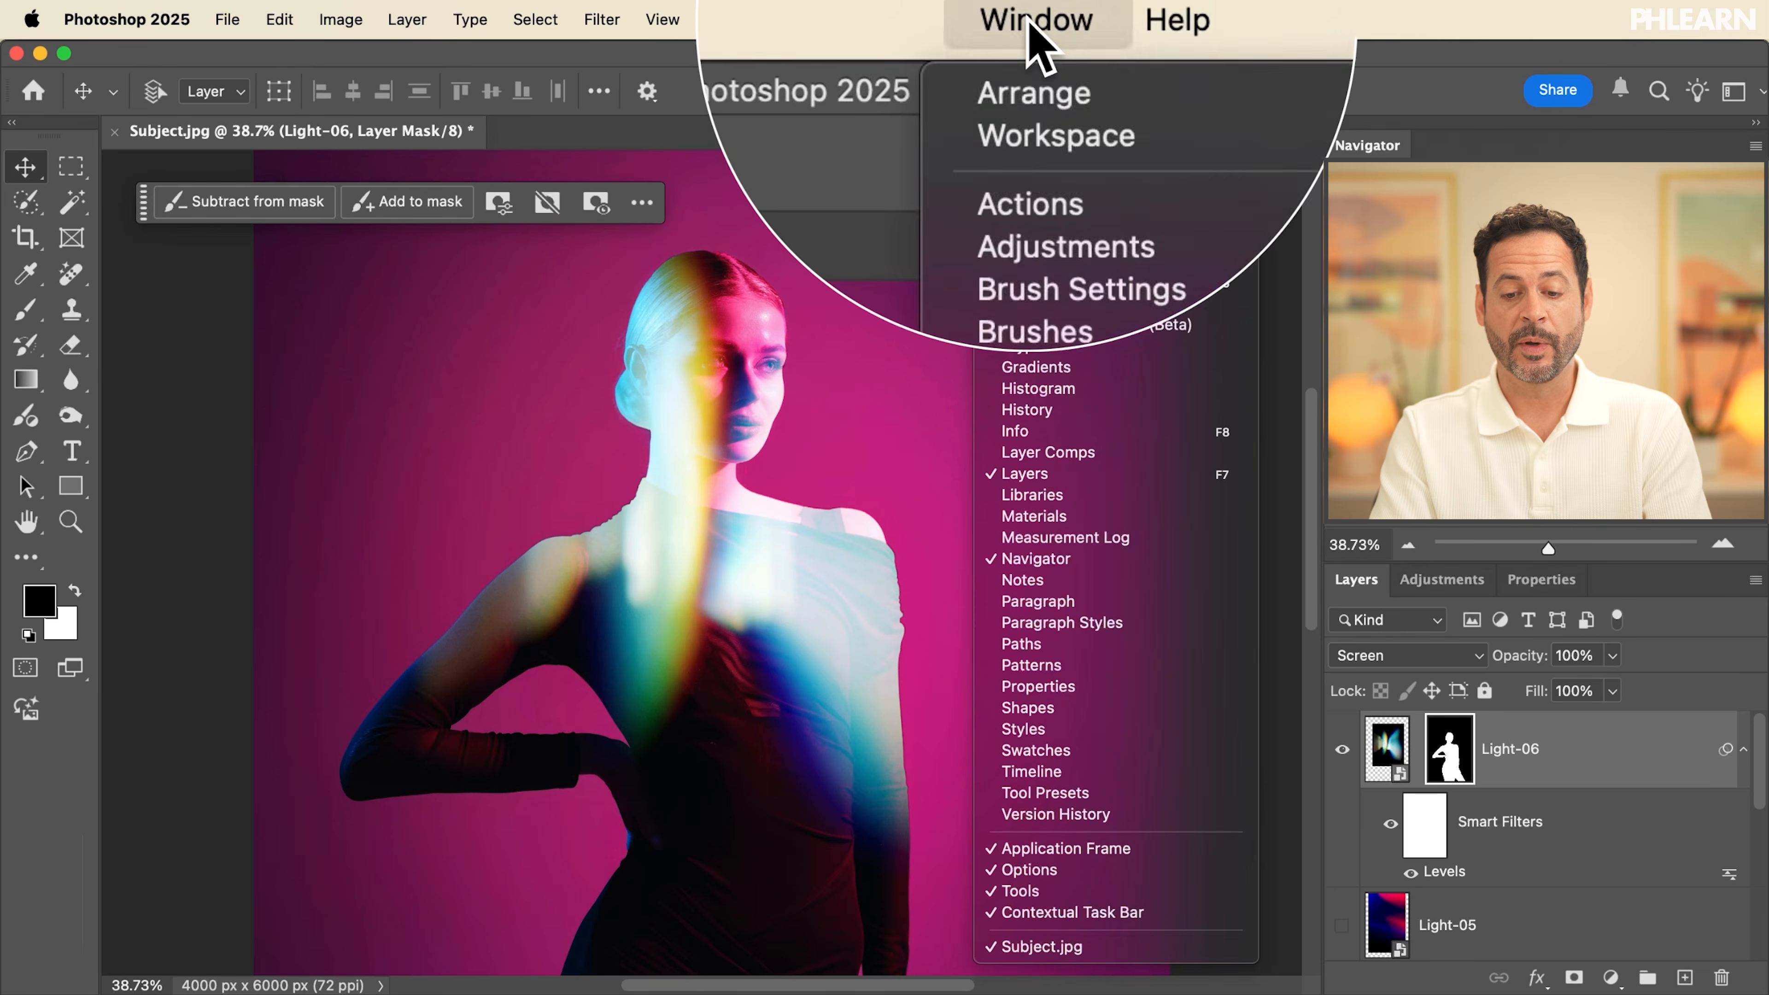
pyautogui.click(1076, 912)
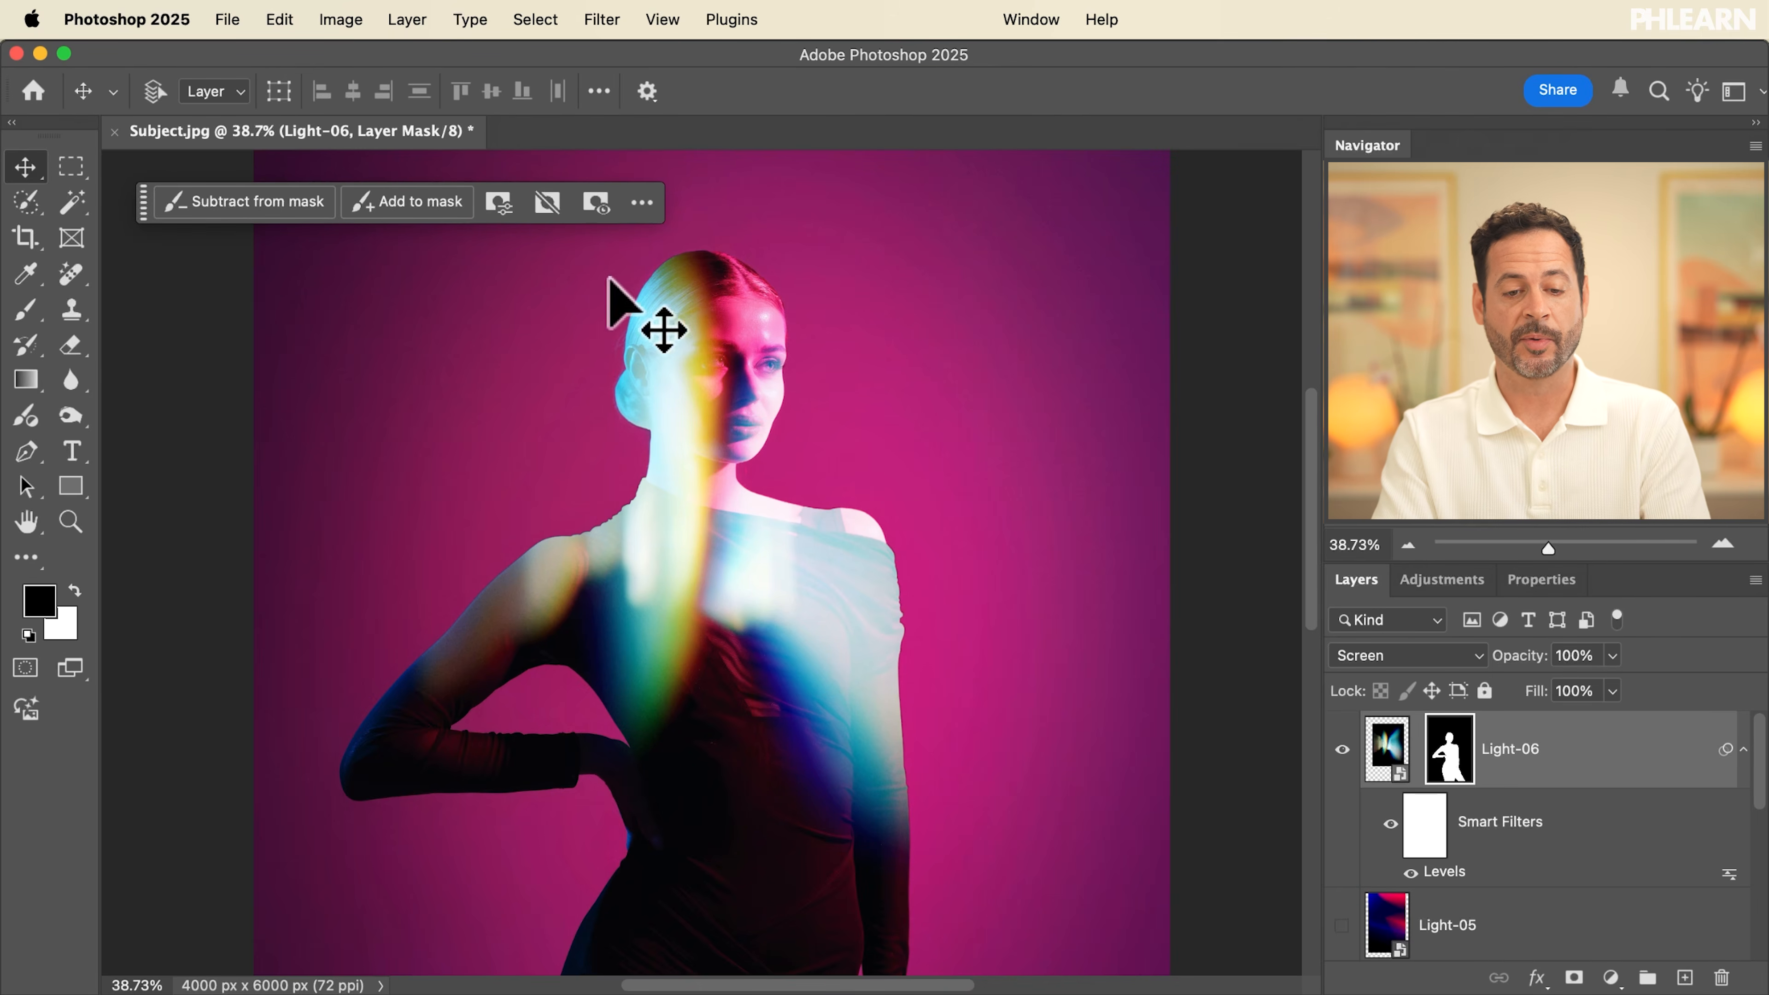
pyautogui.click(640, 202)
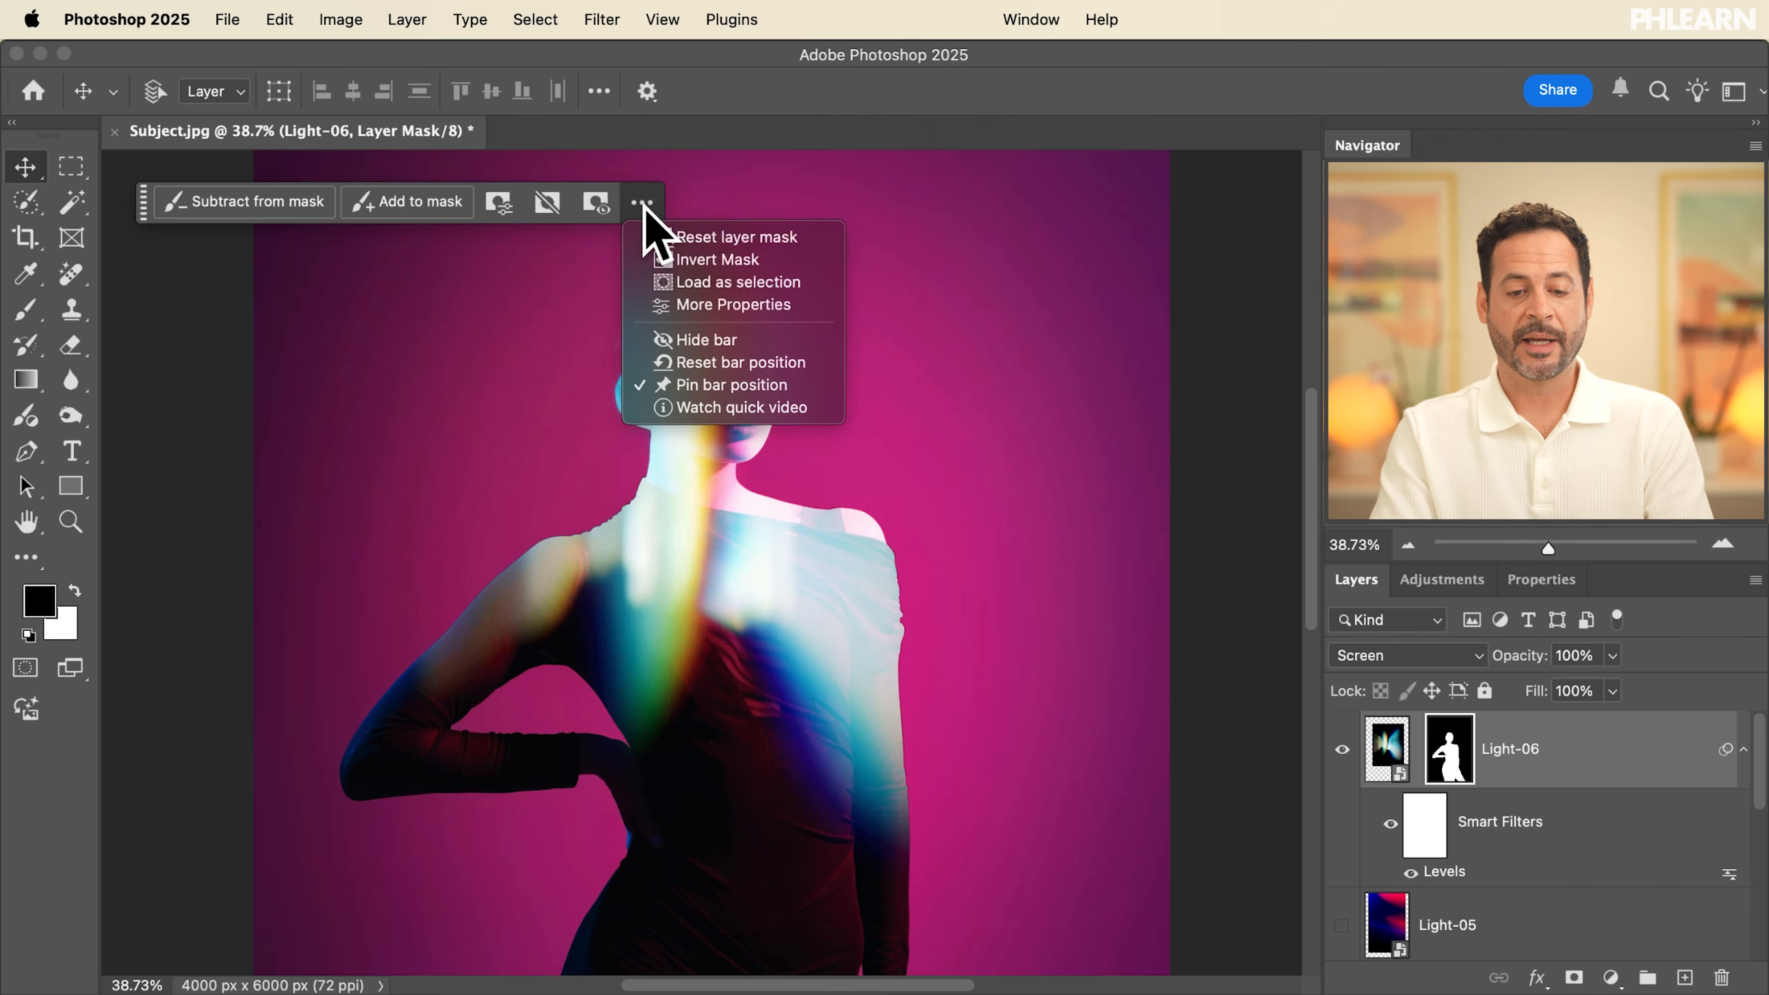
pyautogui.click(731, 263)
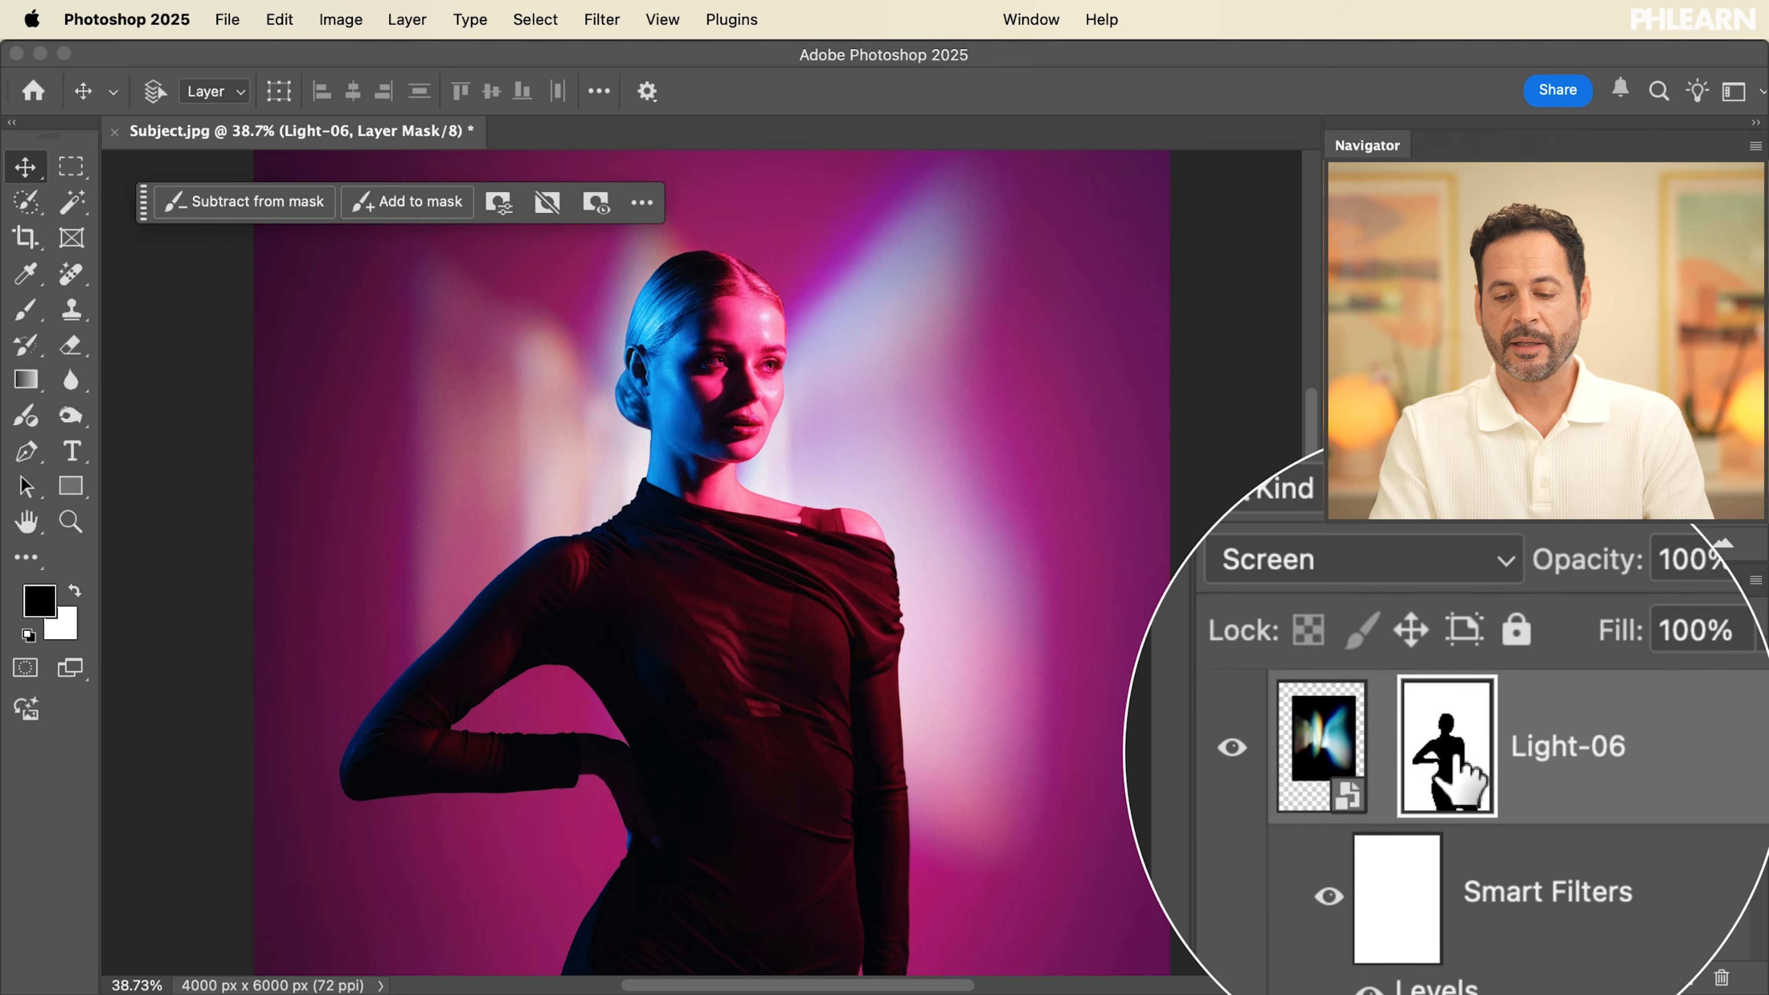
# Select Light-06's image instead of its mask and reposition the light pattern behind the subject
pyautogui.moveTo(1034, 571)
pyautogui.mouseDown()
pyautogui.moveTo(1047, 568)
pyautogui.moveTo(1006, 638)
pyautogui.moveTo(1037, 580)
pyautogui.mouseUp()
pyautogui.click(1375, 767)
pyautogui.moveTo(948, 723); pyautogui.dragTo(1000, 637)
pyautogui.moveTo(811, 644)
pyautogui.mouseDown()
pyautogui.moveTo(920, 613)
pyautogui.moveTo(731, 679)
pyautogui.moveTo(678, 725)
pyautogui.mouseUp()
# Scale Light-06's image to 145% with Free Transform and reposition it to cover the background behind the subject
pyautogui.scroll(-3, 679, 724)
pyautogui.scroll(-1, 679, 725)
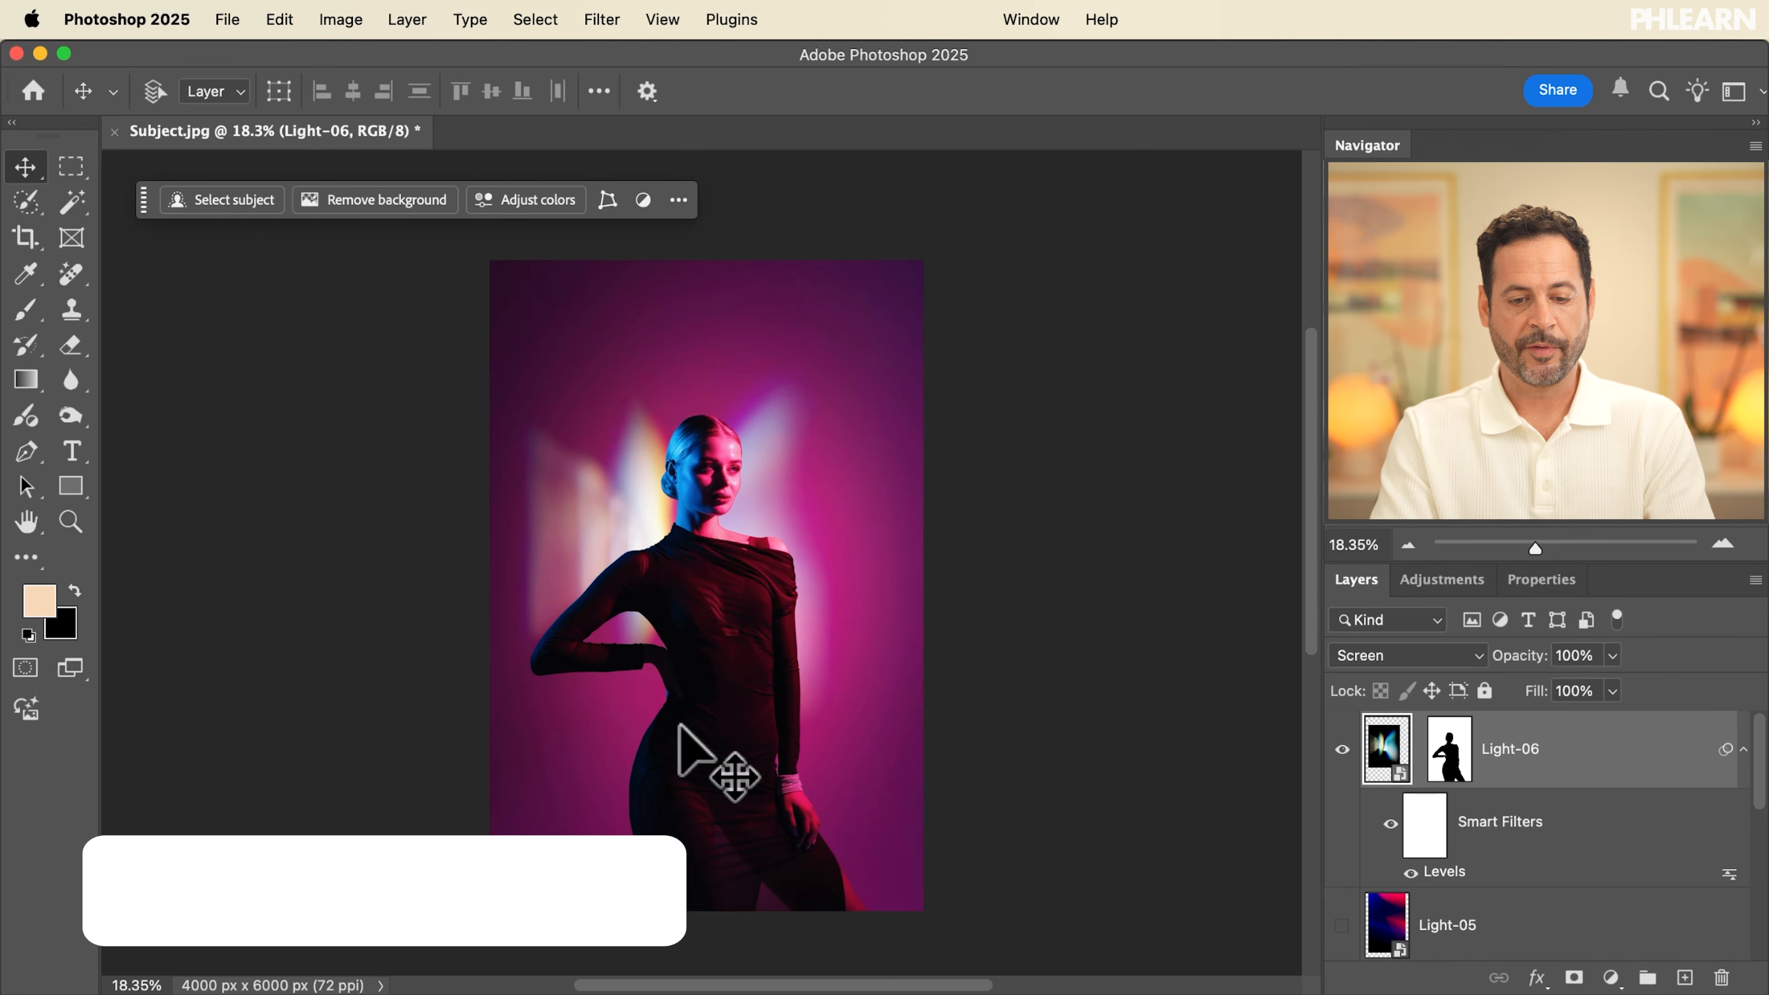
pyautogui.press('super+t')
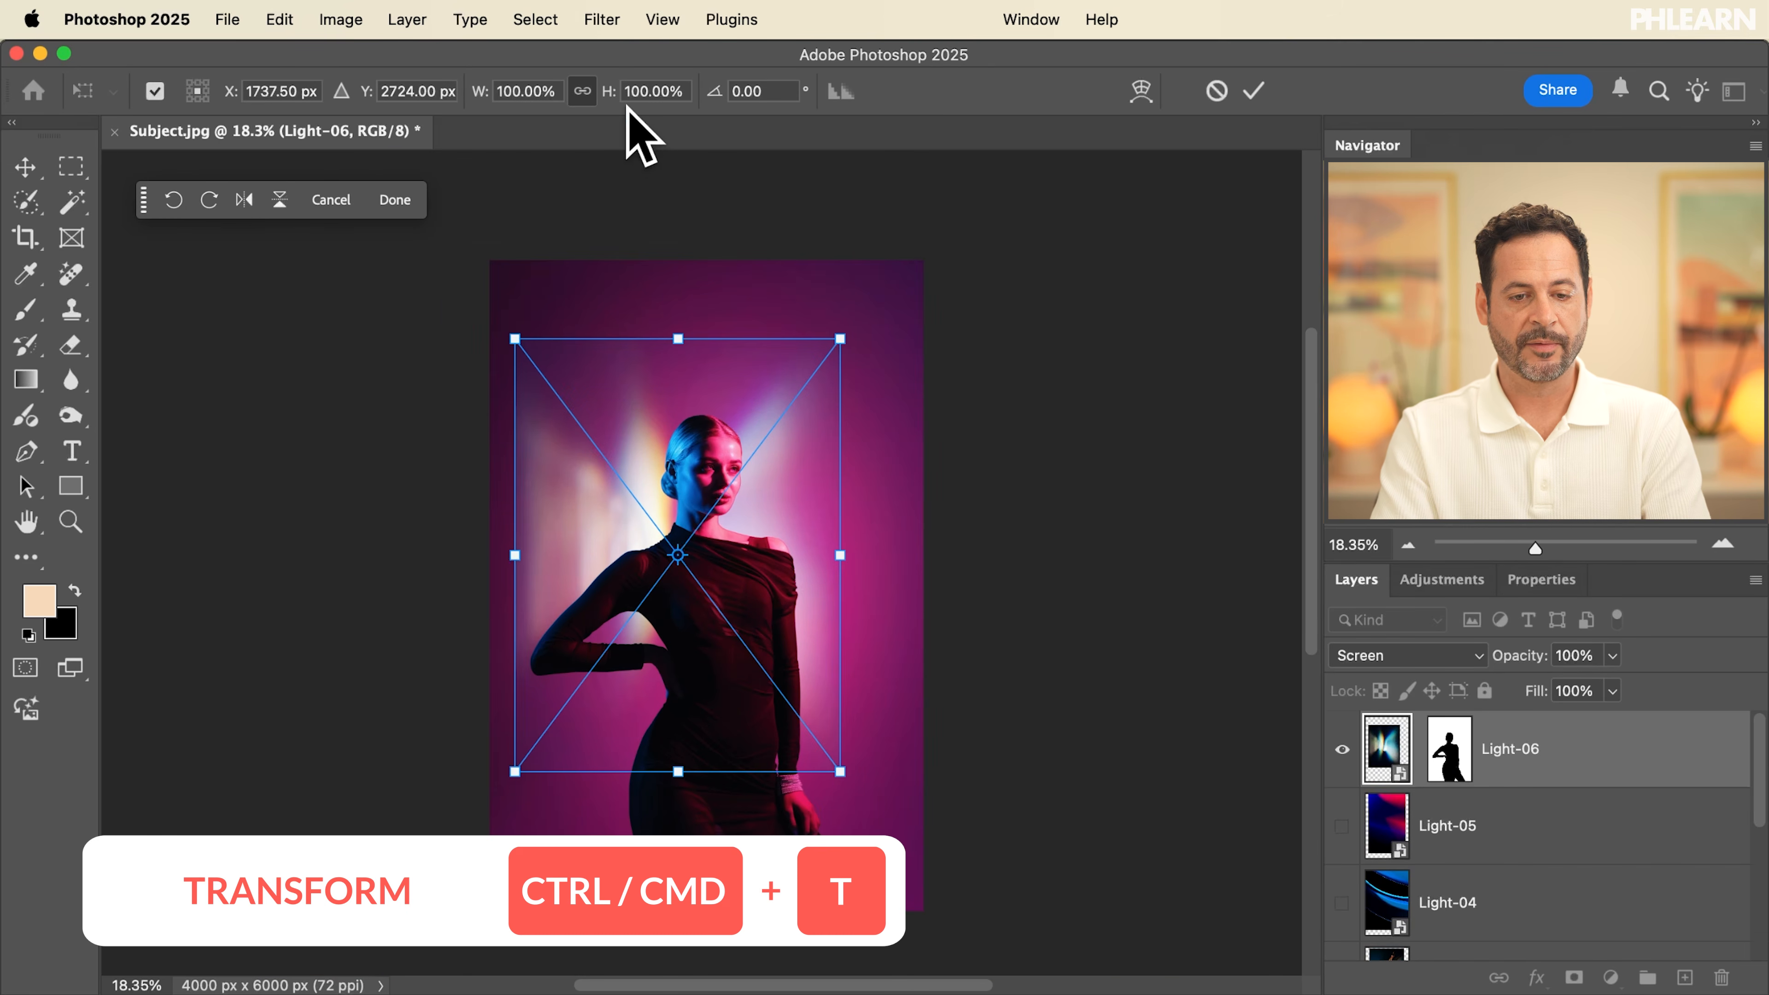
pyautogui.moveTo(611, 91); pyautogui.dragTo(668, 90)
pyautogui.press('Return')
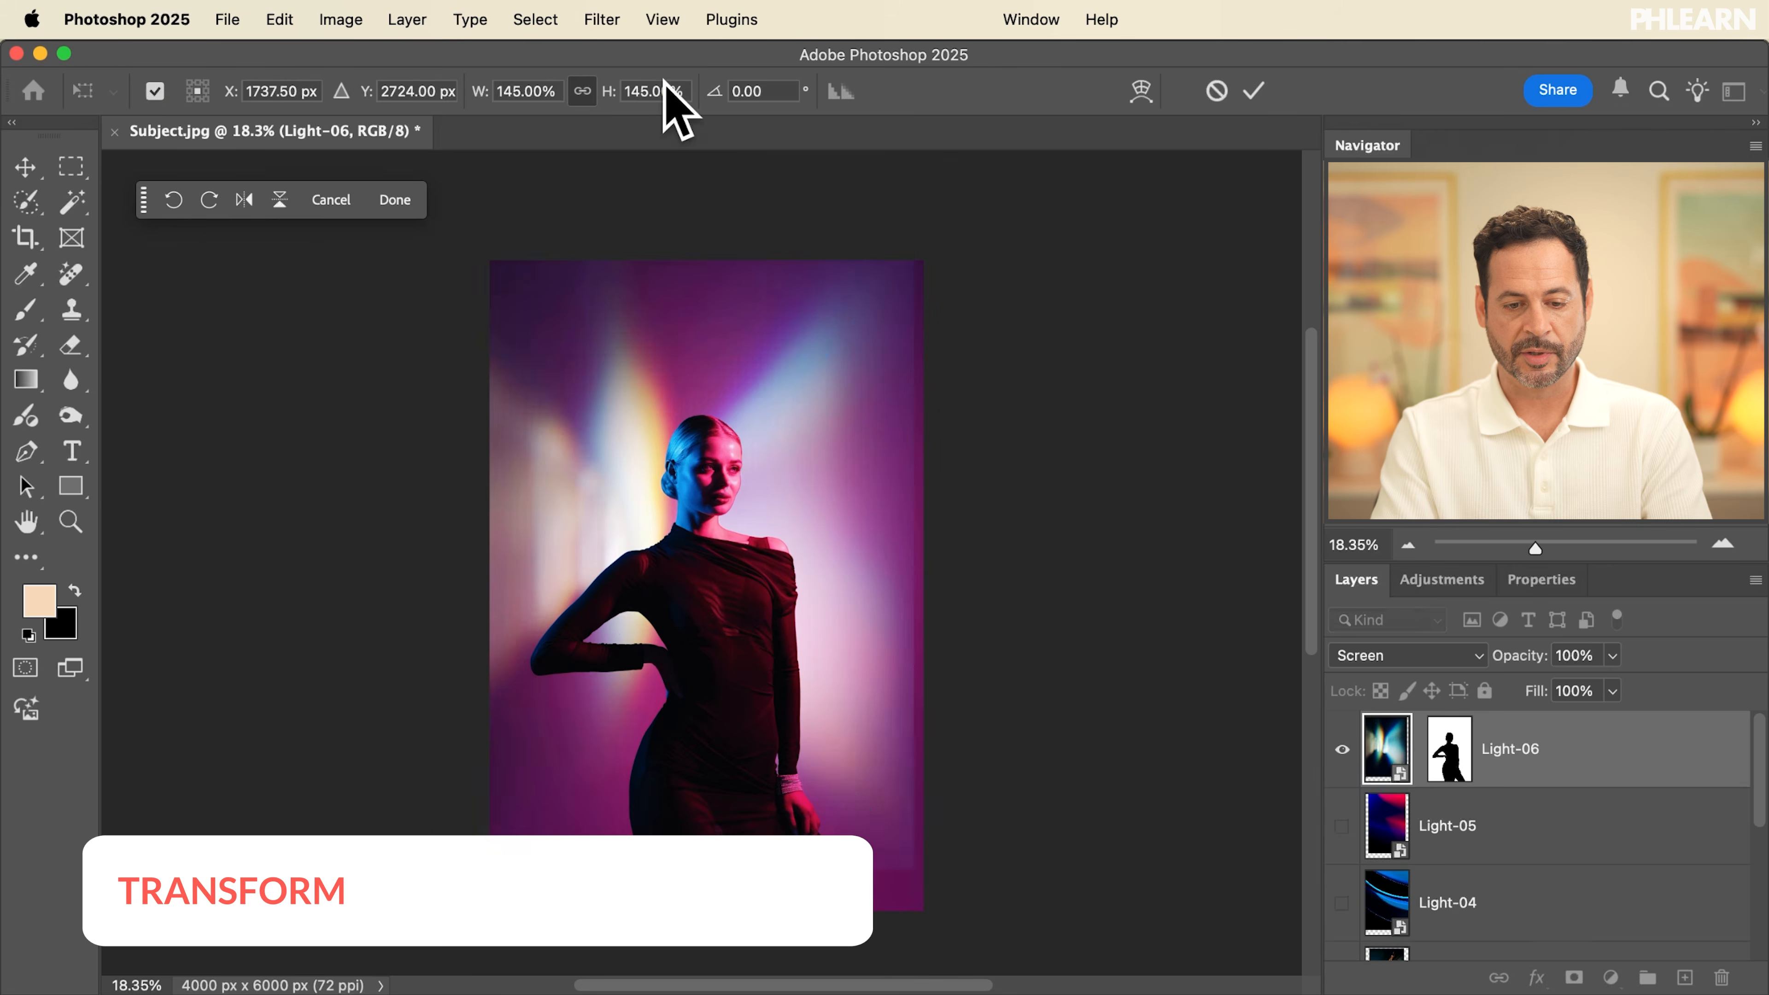
pyautogui.moveTo(705, 483)
pyautogui.mouseDown()
pyautogui.moveTo(750, 526)
pyautogui.moveTo(732, 537)
pyautogui.mouseUp()
pyautogui.scroll(4, 732, 536)
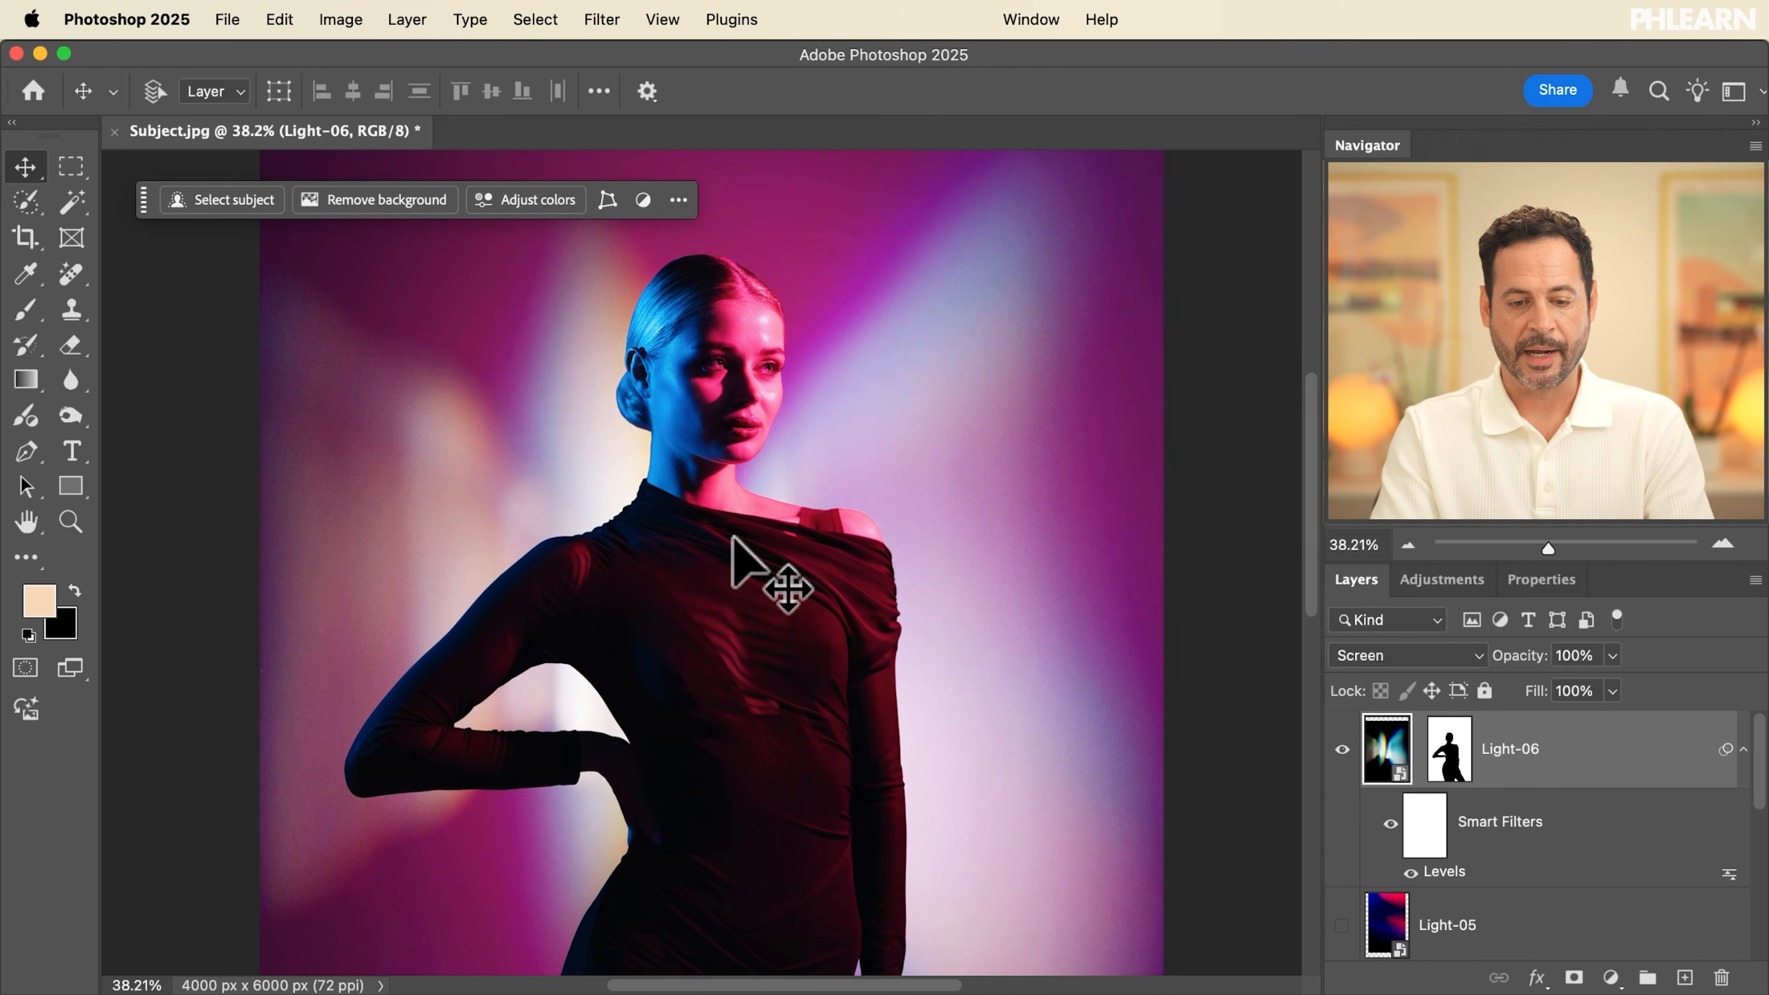
# Show the Light-05 layer and move it above Light-06 in the layer stack
pyautogui.scroll(-1, 731, 537)
pyautogui.scroll(1, 732, 537)
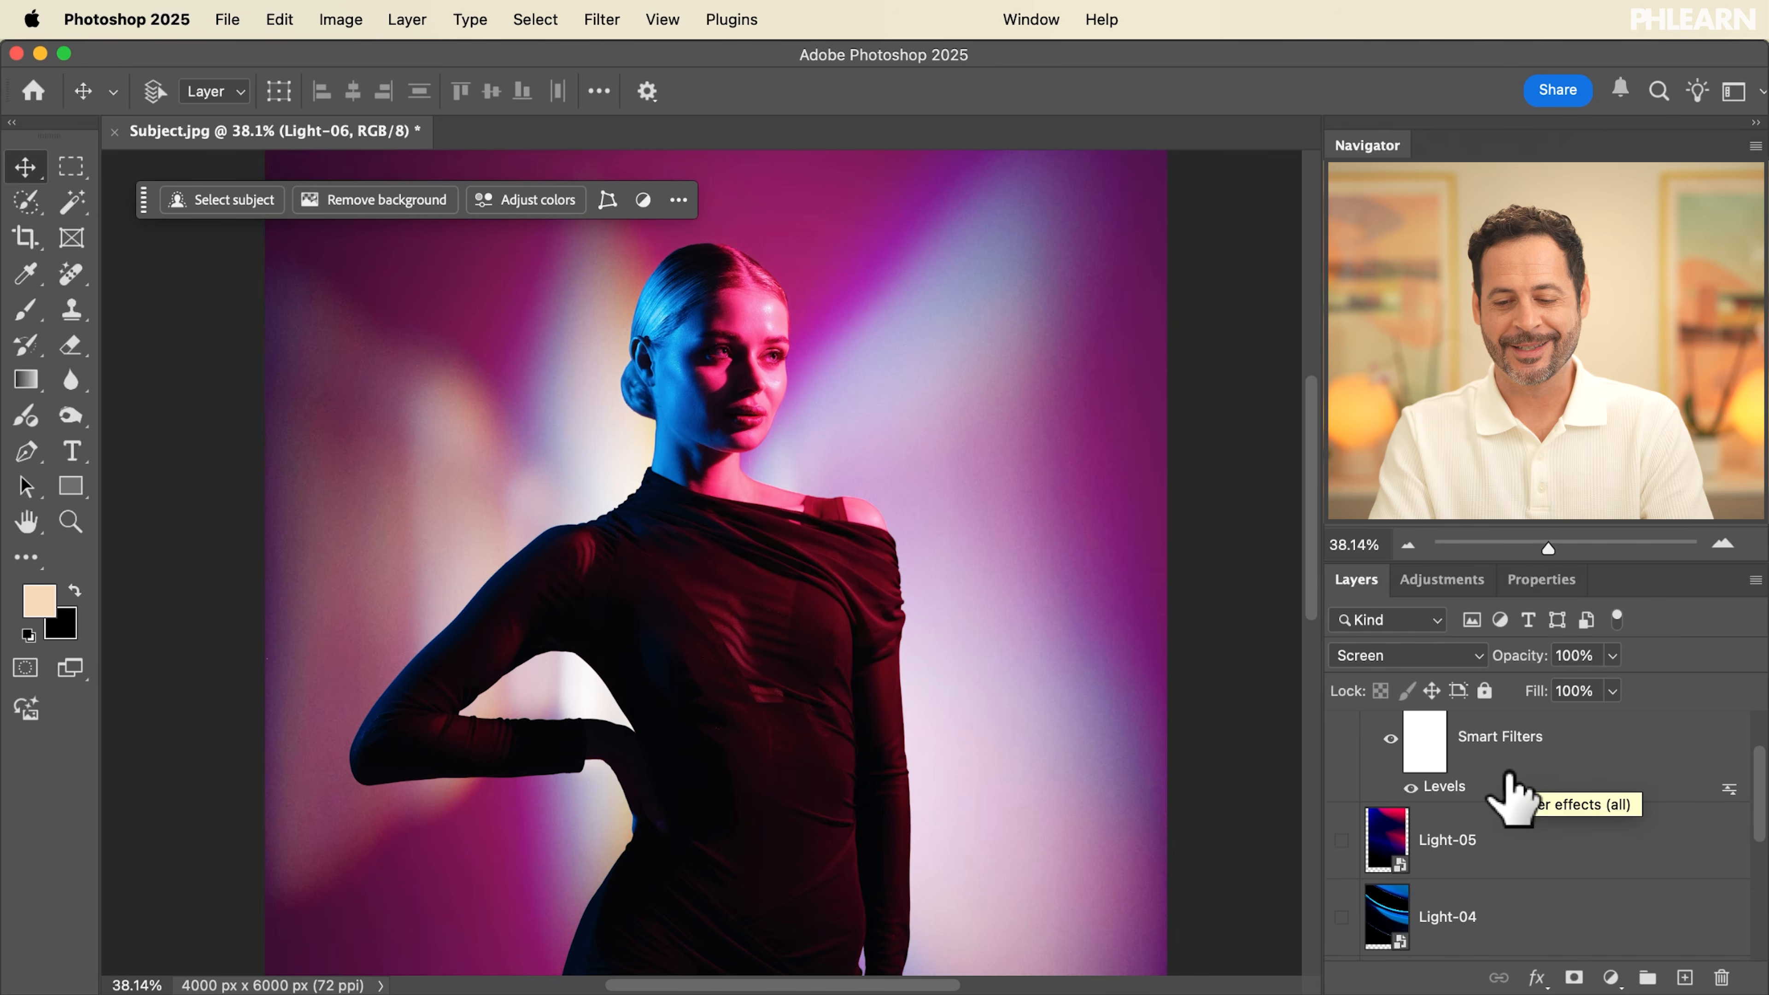
pyautogui.click(1504, 853)
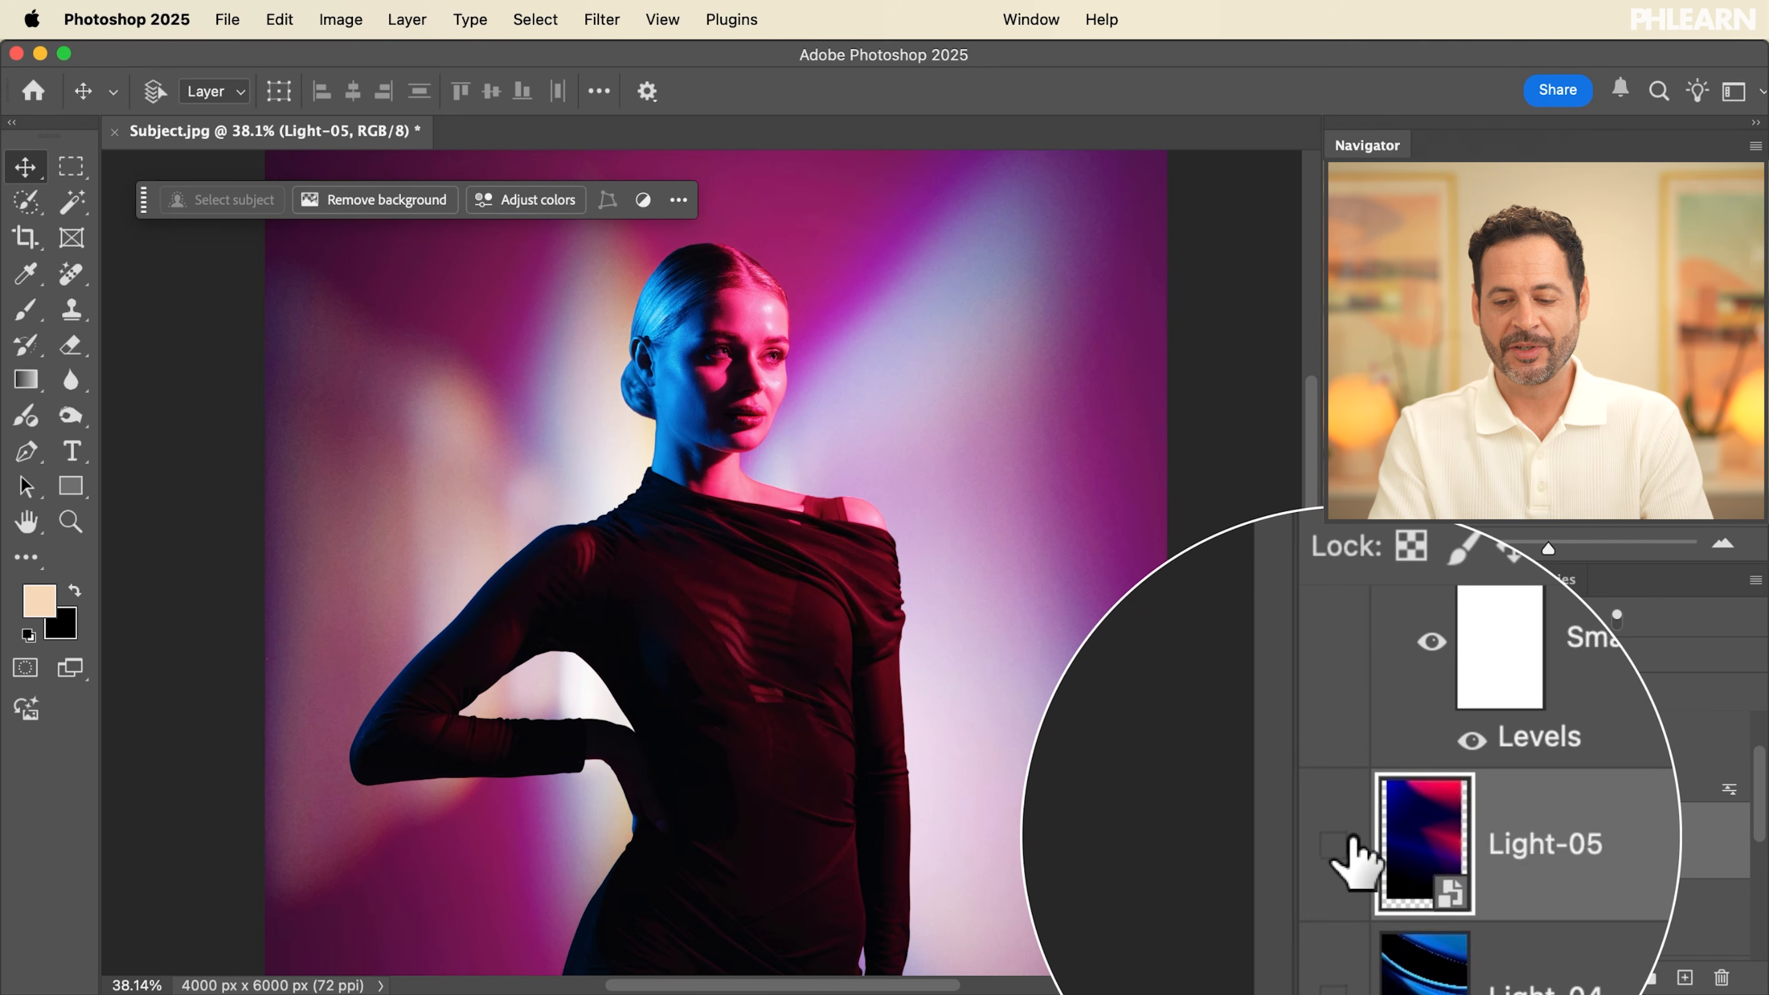
pyautogui.click(1333, 844)
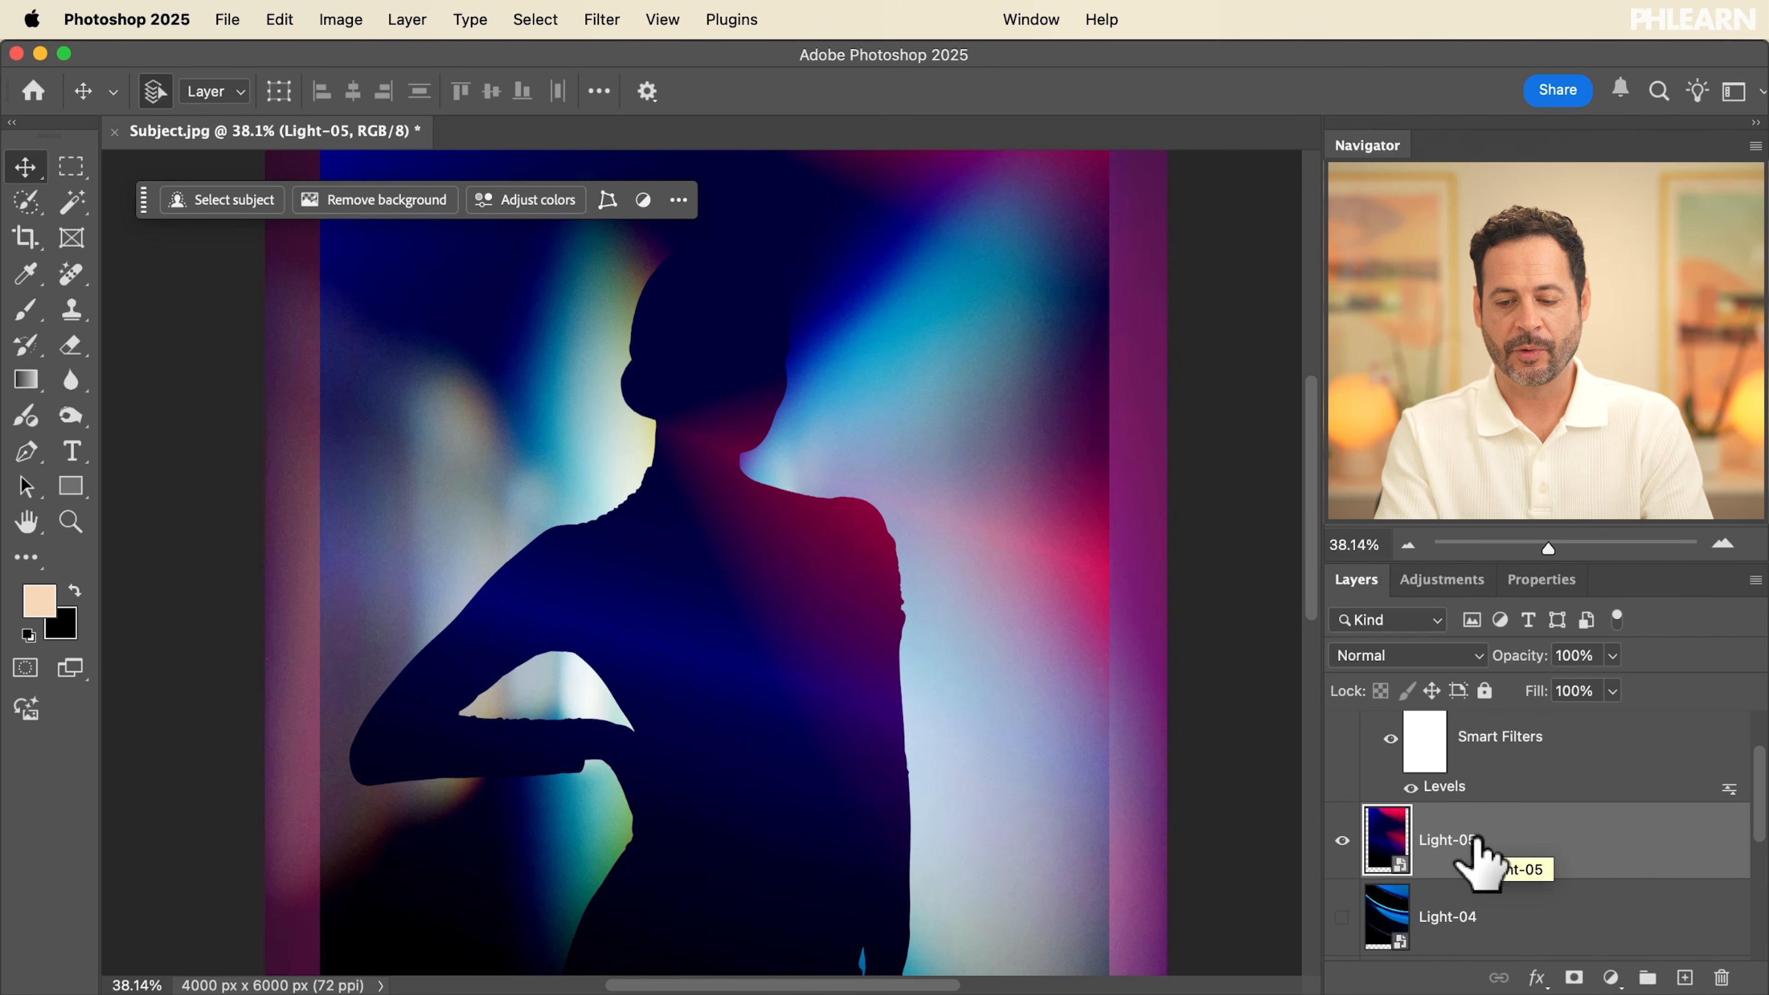
pyautogui.press('super+bracketright')
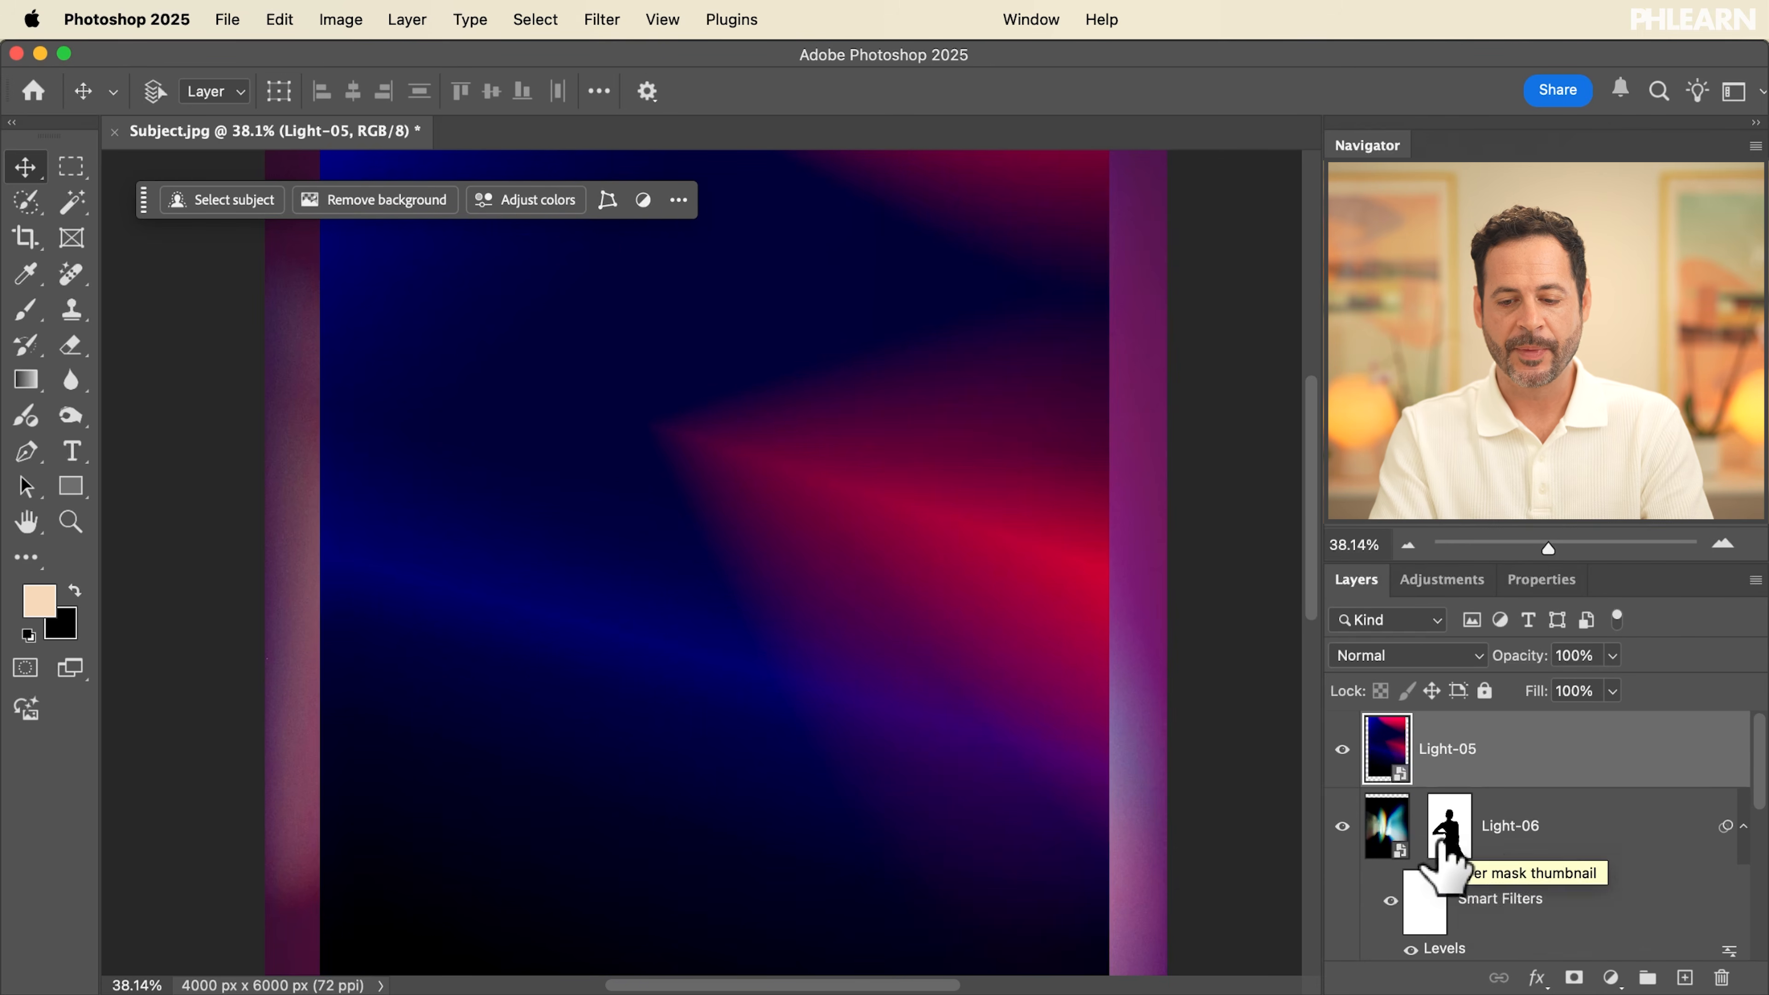
# Set Light-05's blend mode to Screen and shift the light pattern downward over the portrait
pyautogui.click(1391, 656)
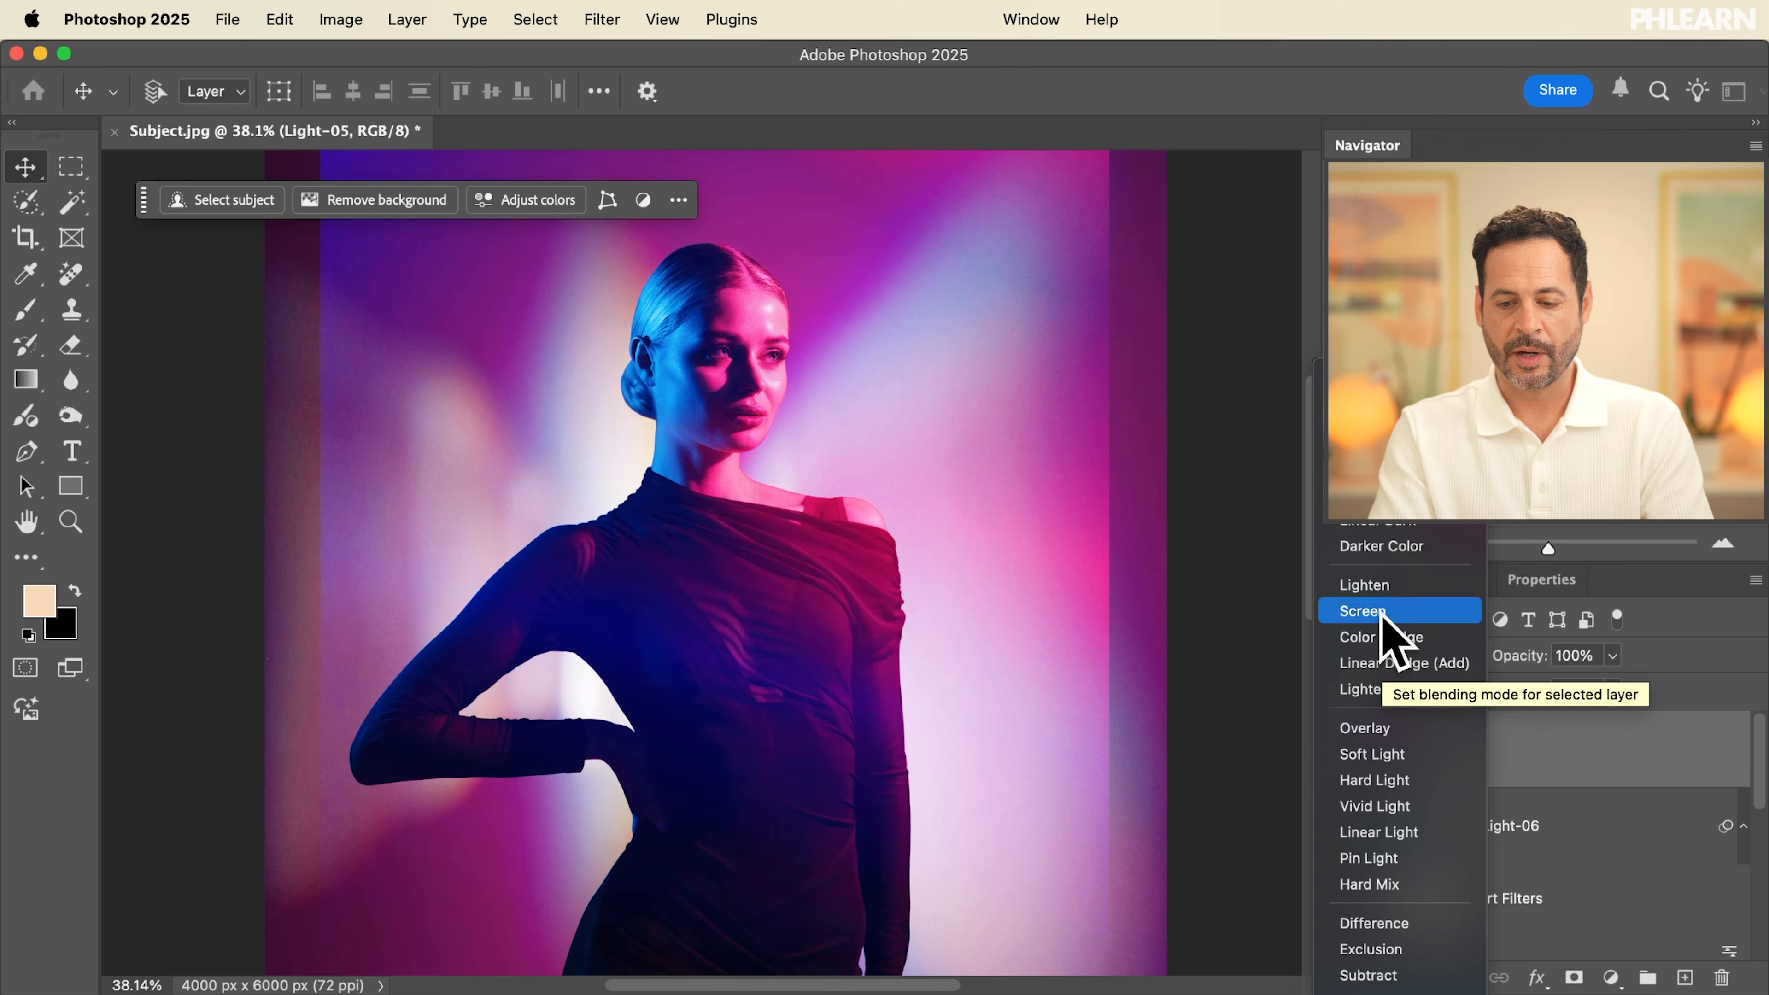
pyautogui.click(1382, 613)
pyautogui.scroll(-5, 848, 703)
pyautogui.moveTo(849, 703); pyautogui.dragTo(849, 822)
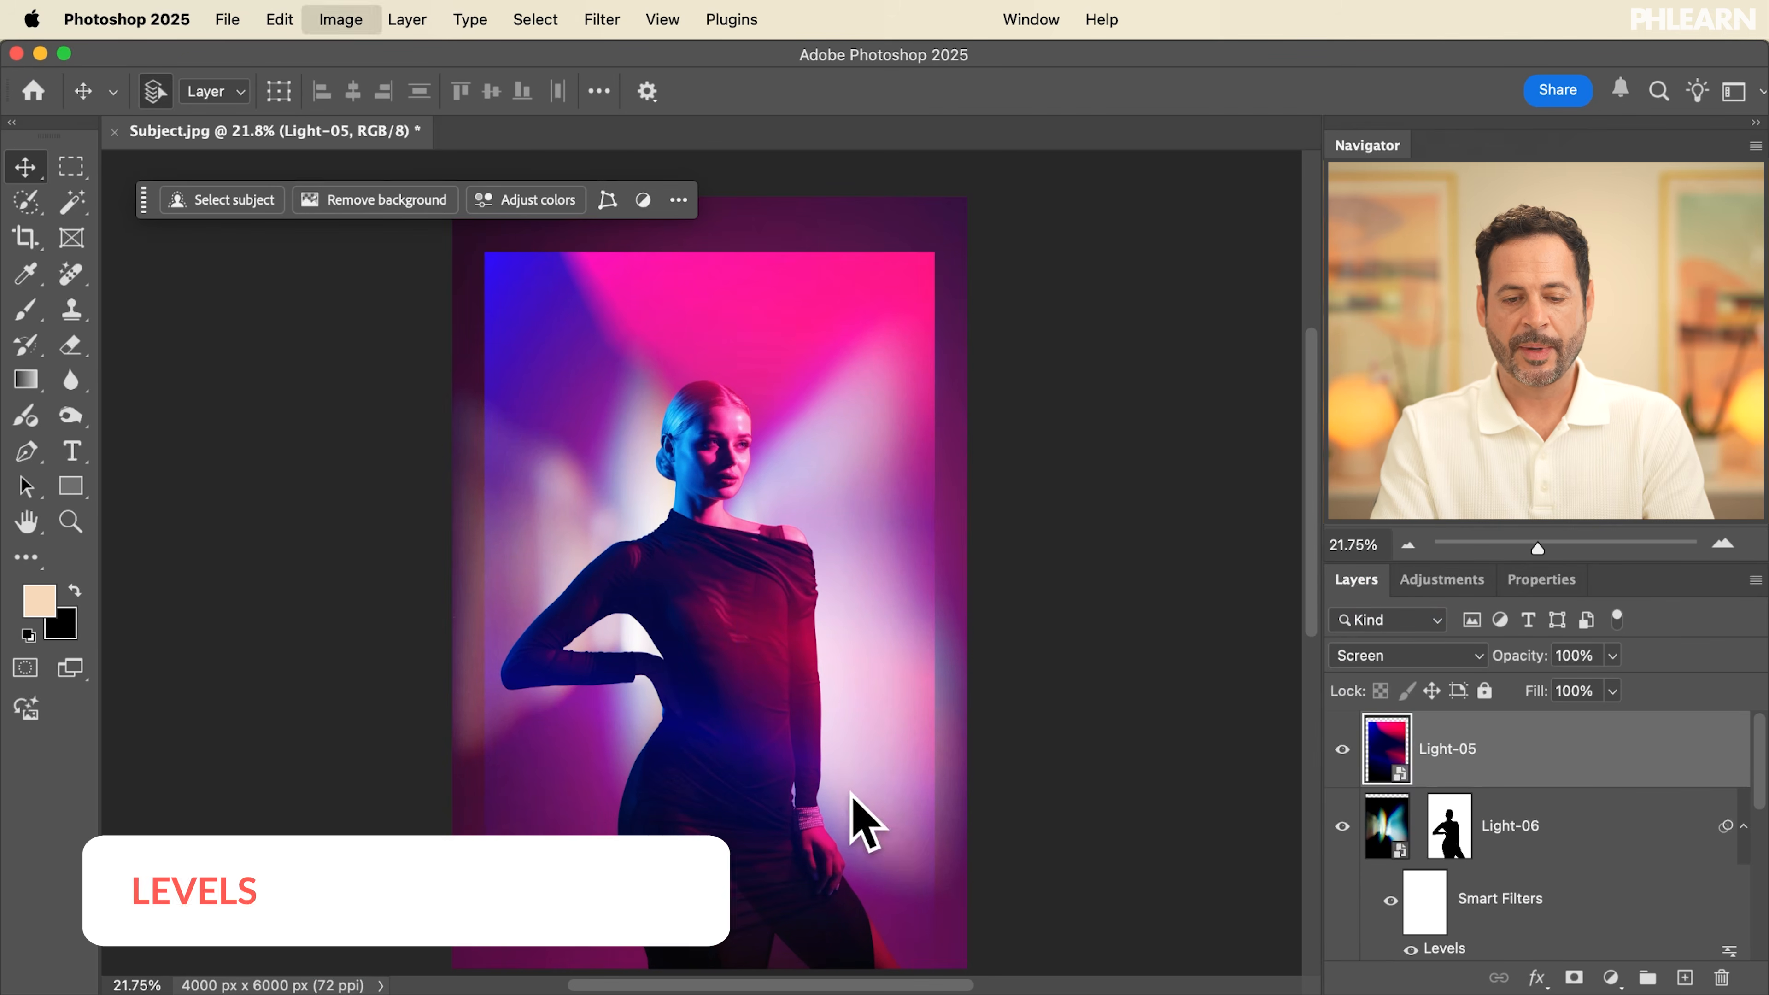
# Apply Levels to Light-05 with the input shadow level raised to 62
pyautogui.press('super+l')
pyautogui.moveTo(795, 723); pyautogui.dragTo(874, 651)
pyautogui.moveTo(165, 523); pyautogui.dragTo(239, 521)
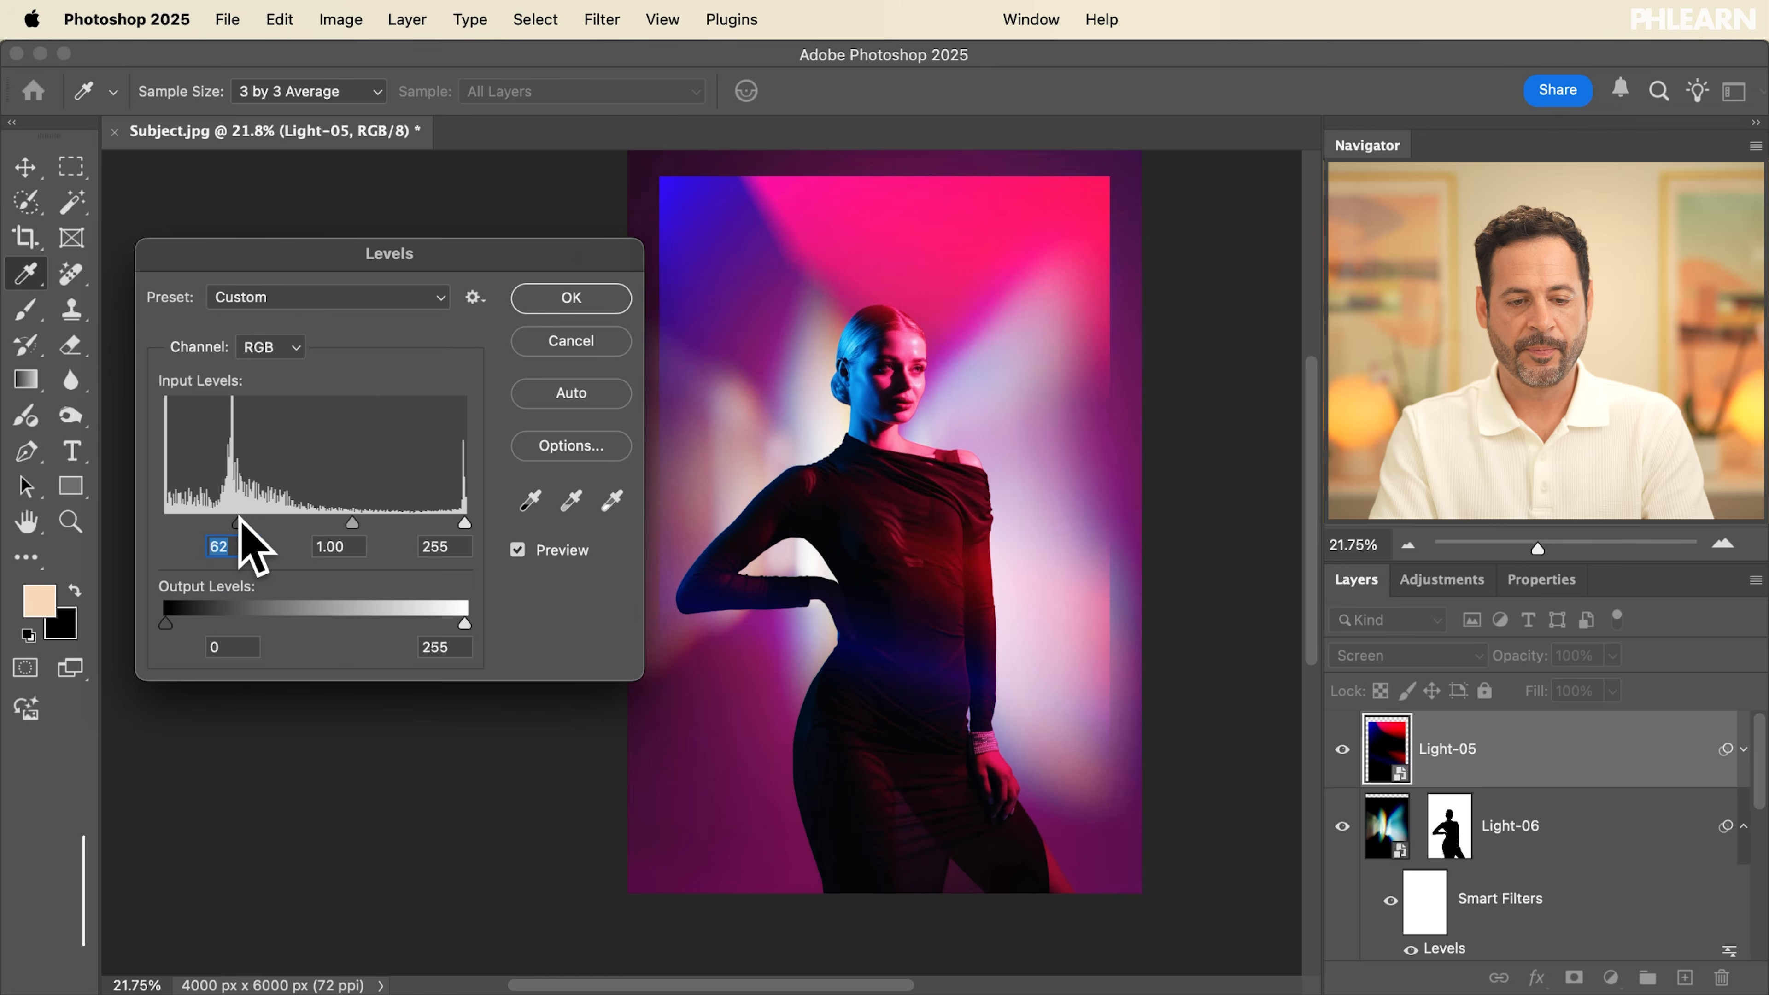
pyautogui.click(573, 307)
# Enlarge Light-05 with Free Transform and reposition it so its edges extend past the whole canvas
pyautogui.press('super+t')
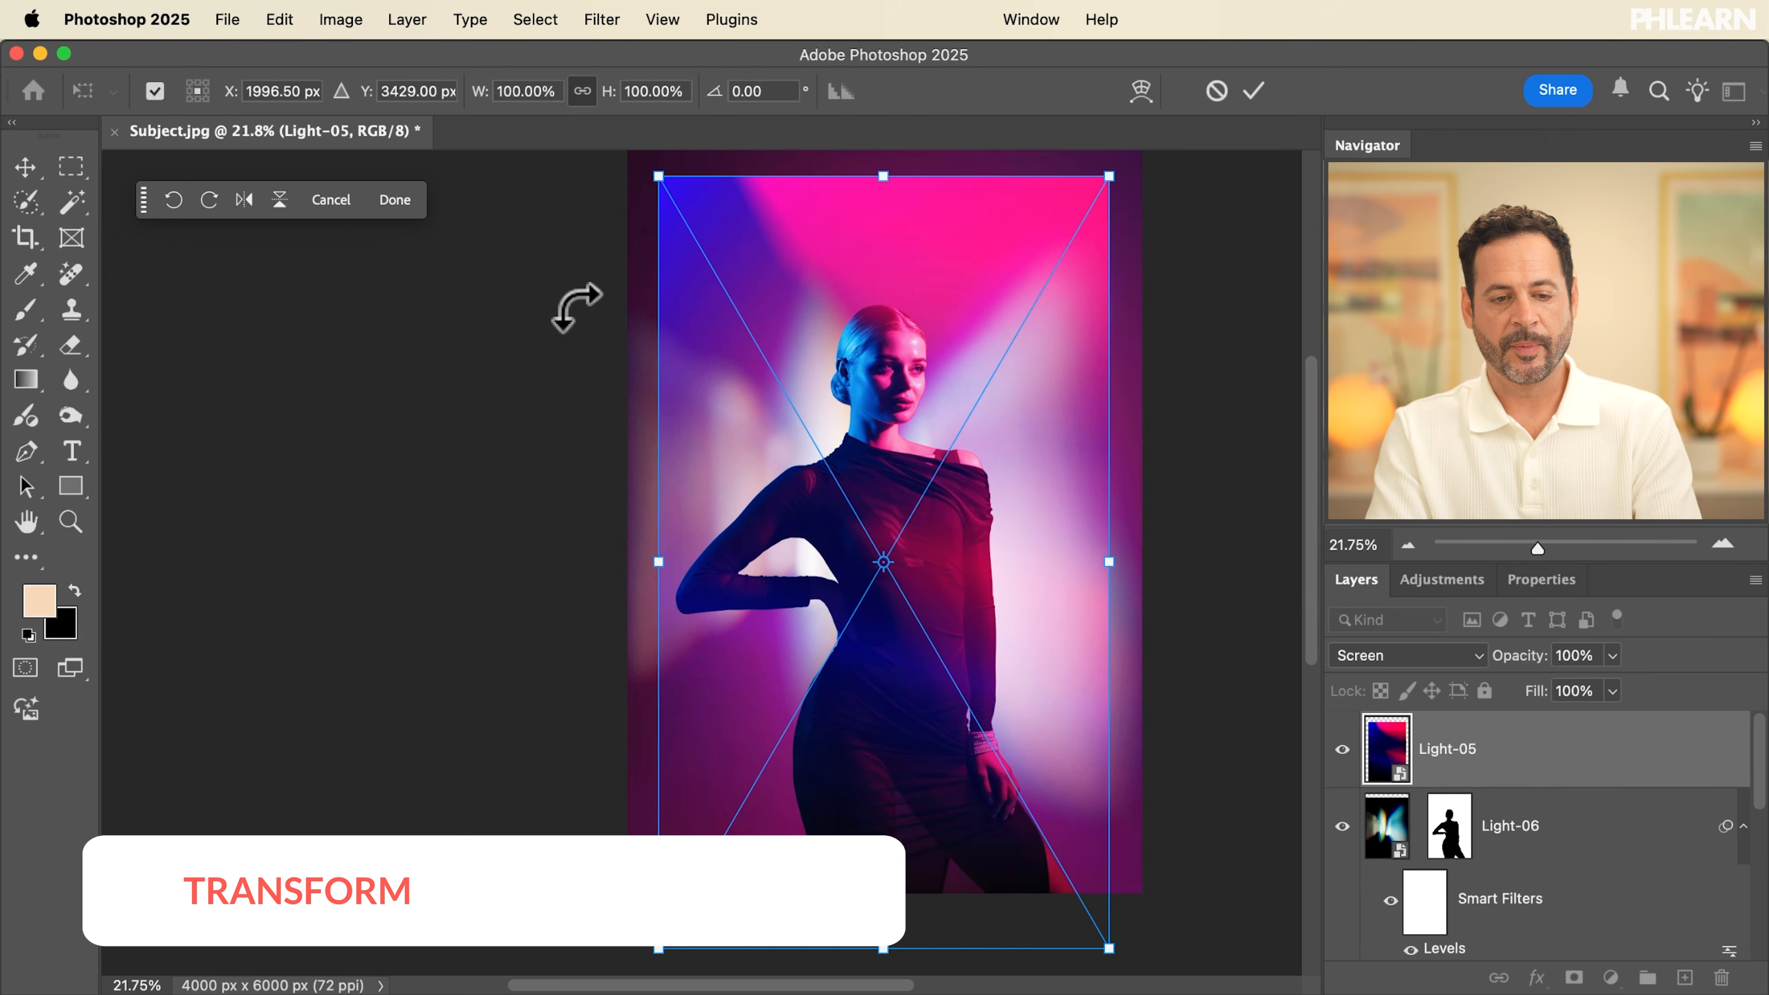
pyautogui.moveTo(607, 98); pyautogui.dragTo(652, 93)
pyautogui.press('Return')
pyautogui.moveTo(897, 438); pyautogui.dragTo(940, 425)
# Toggle Light-05's visibility to compare the portrait with and without its light
pyautogui.click(1338, 753)
pyautogui.click(1338, 752)
pyautogui.click(1339, 752)
pyautogui.click(1338, 752)
pyautogui.click(1339, 753)
pyautogui.click(1339, 751)
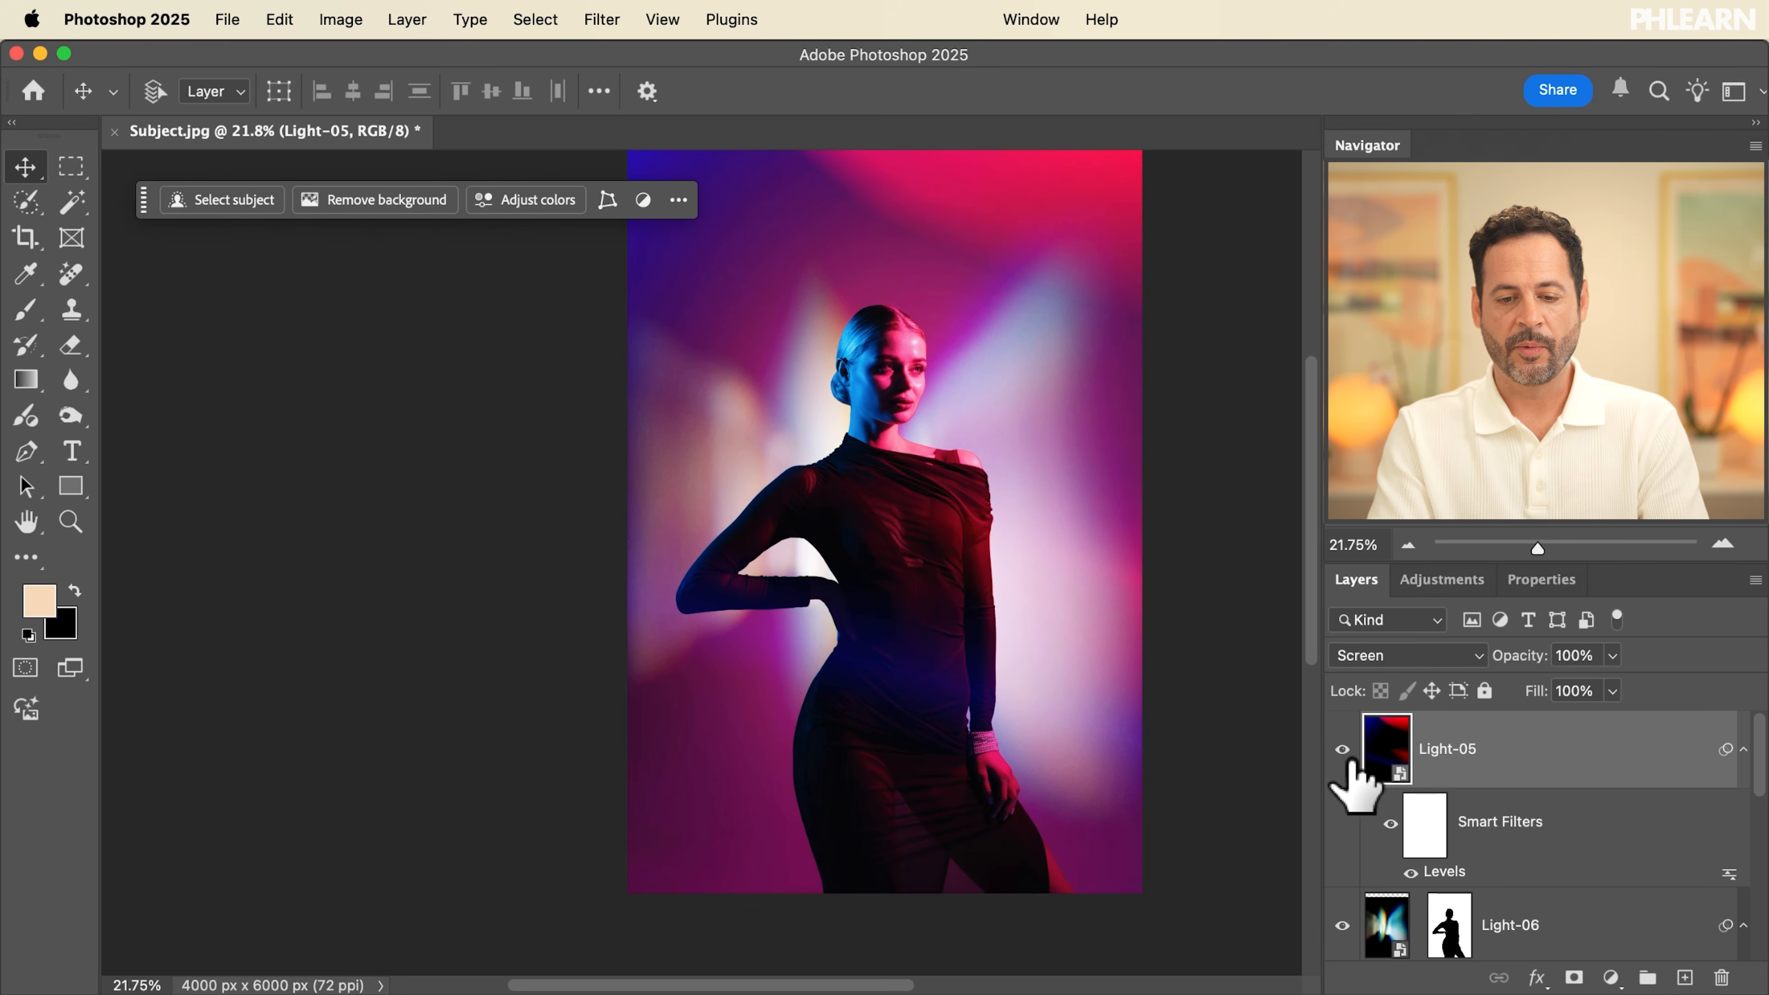
# Show Light-04, set its blend mode to Screen, and move its blue streaks down to chest height on the subject
pyautogui.scroll(-2, 1350, 801)
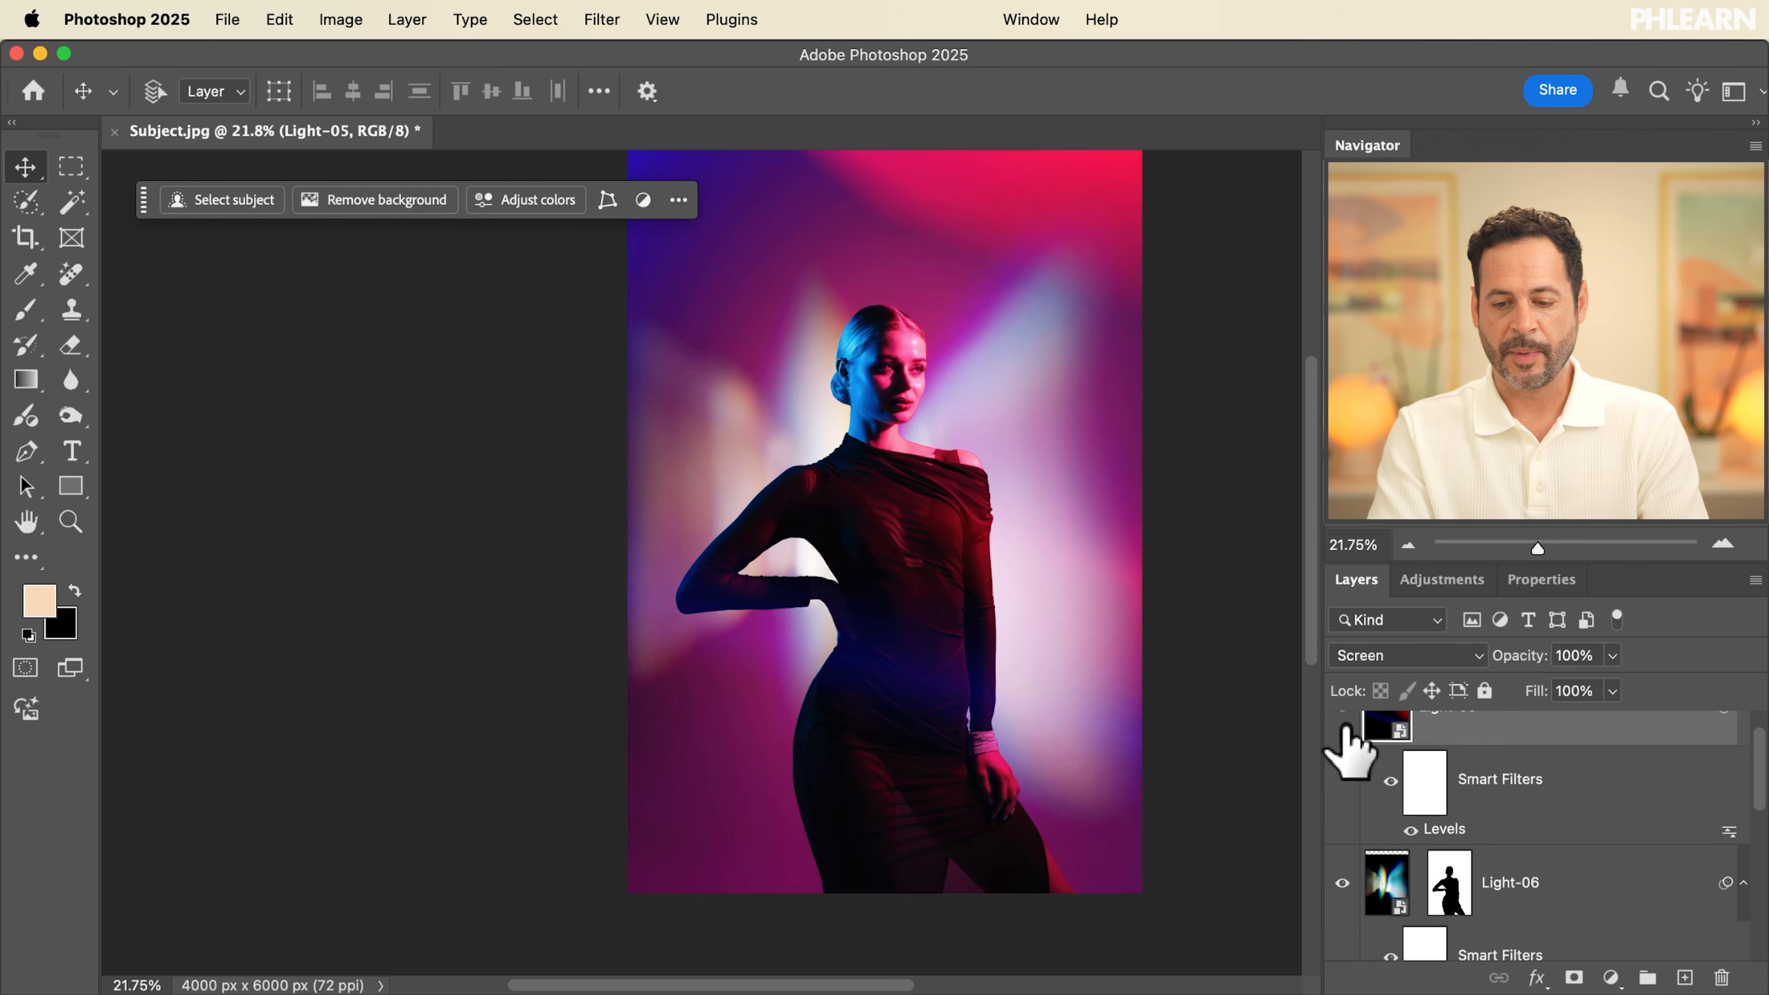
pyautogui.scroll(-5, 1350, 749)
pyautogui.click(1342, 770)
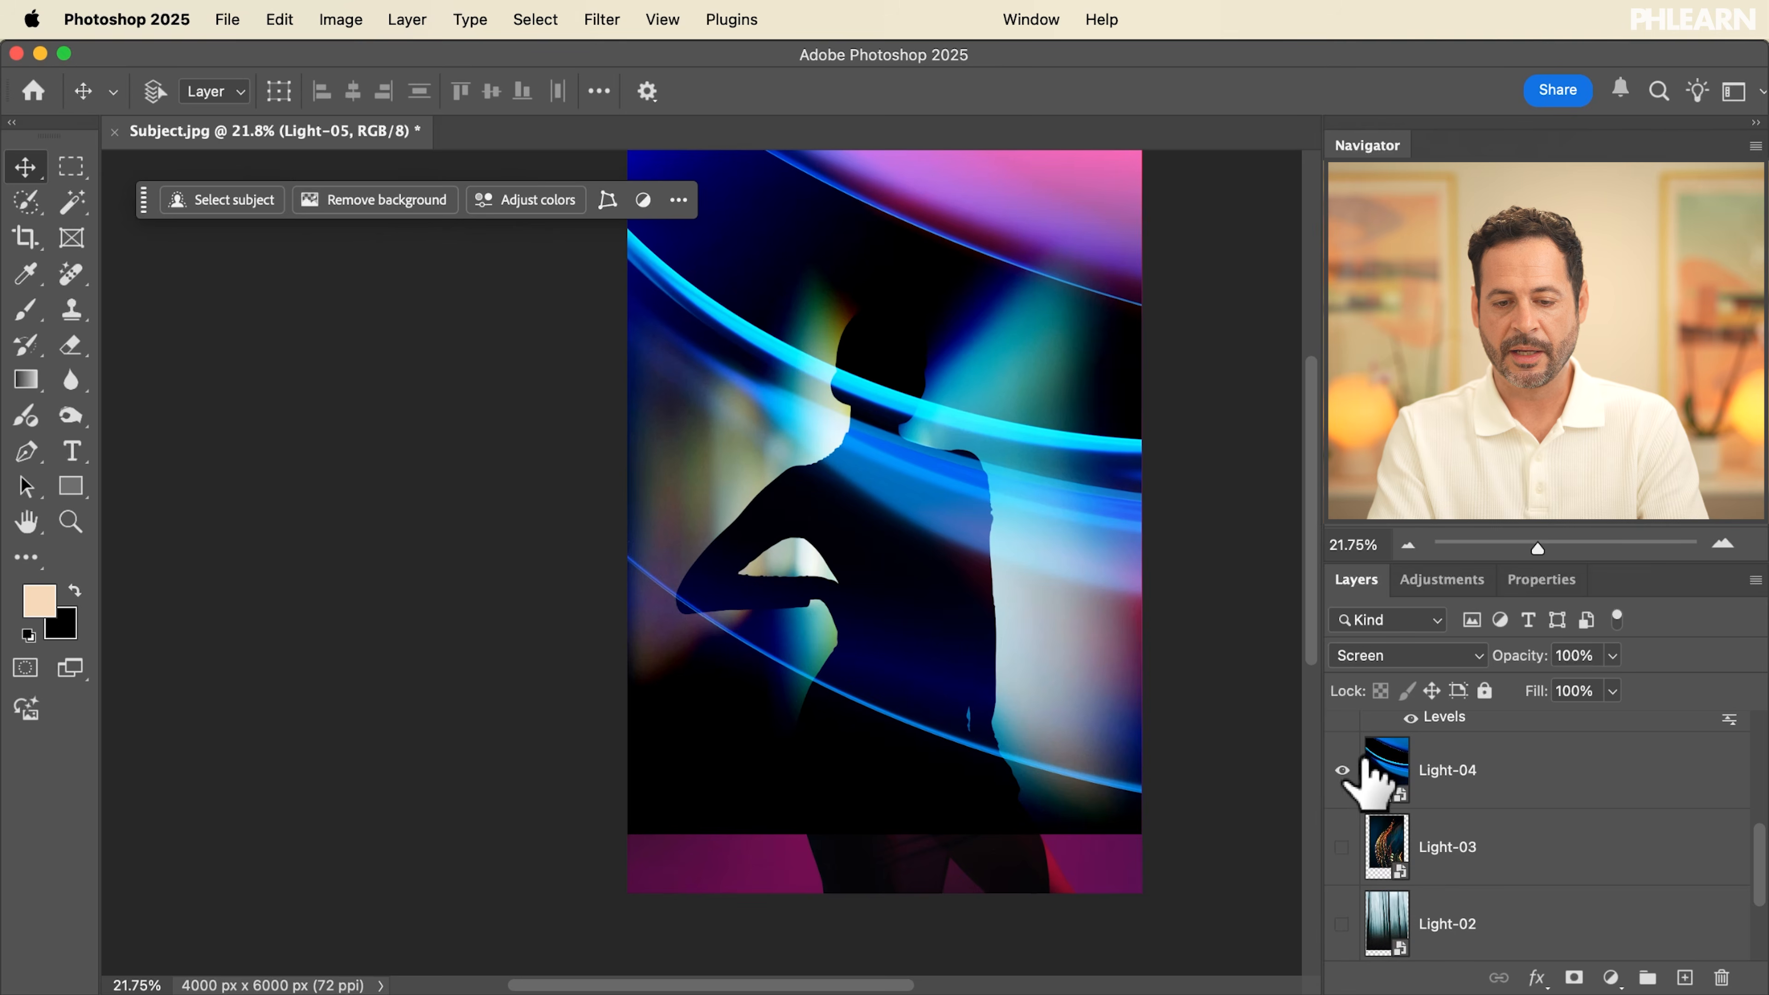
pyautogui.click(1452, 770)
pyautogui.click(1396, 655)
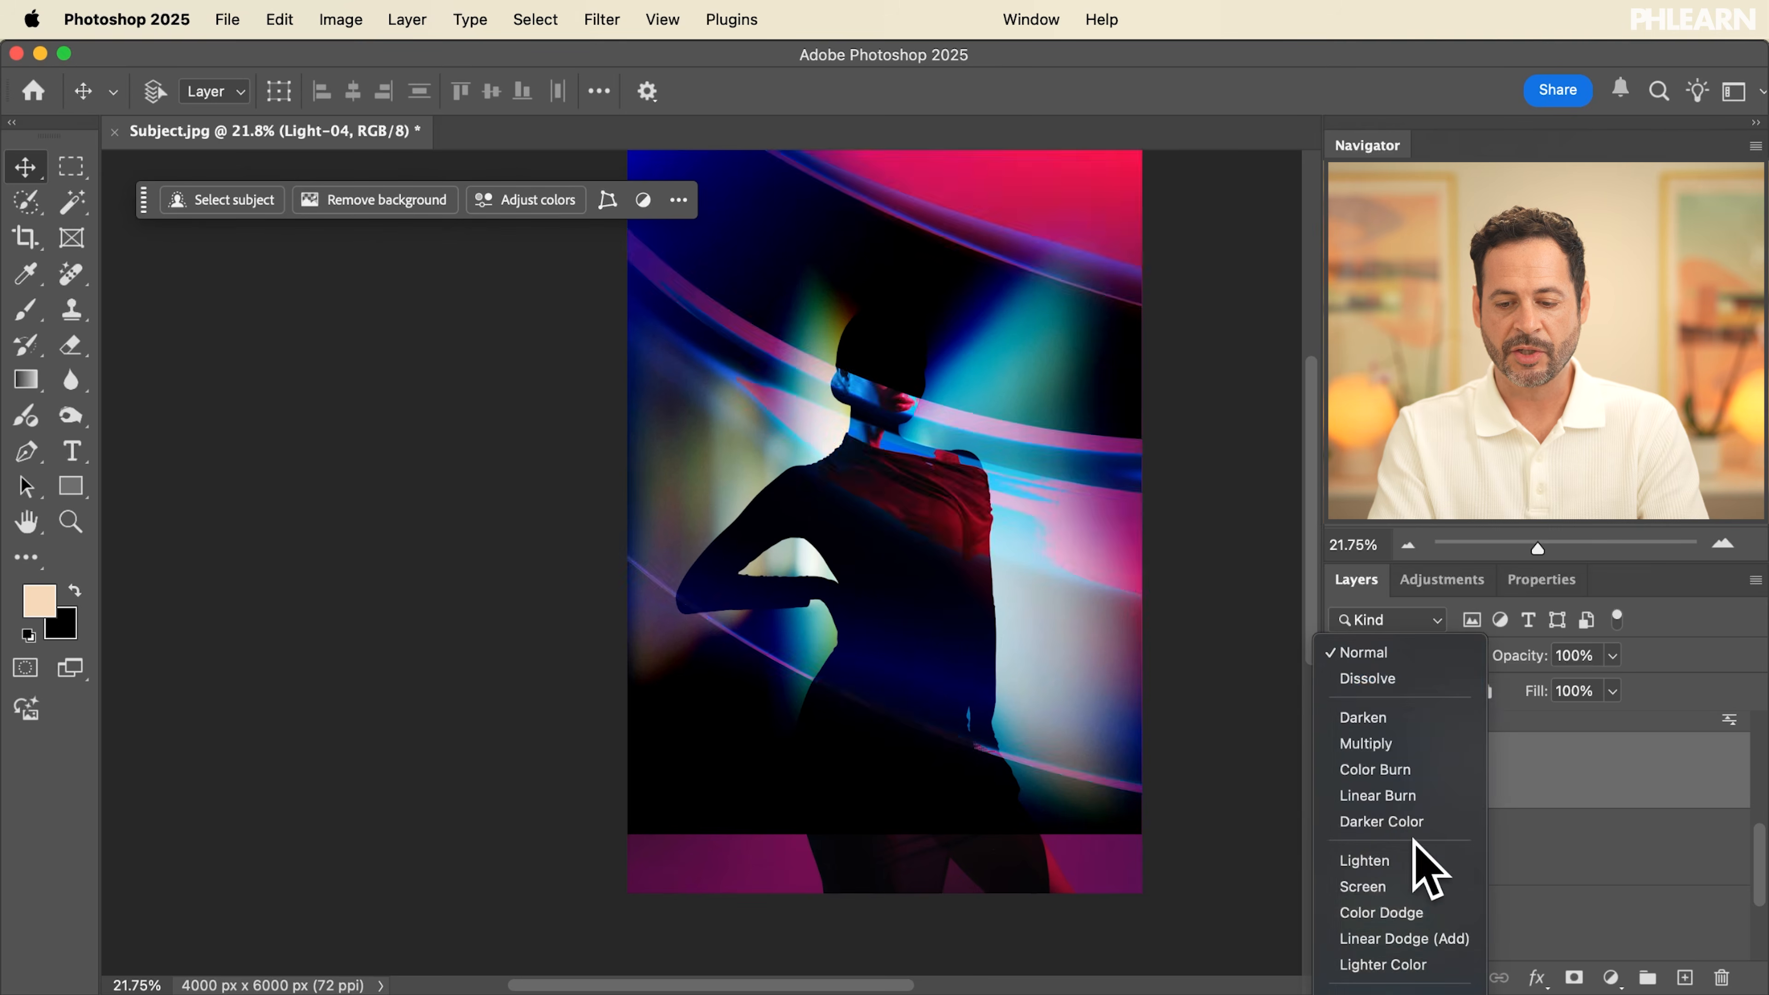
pyautogui.click(1389, 886)
pyautogui.moveTo(1020, 581); pyautogui.dragTo(1026, 655)
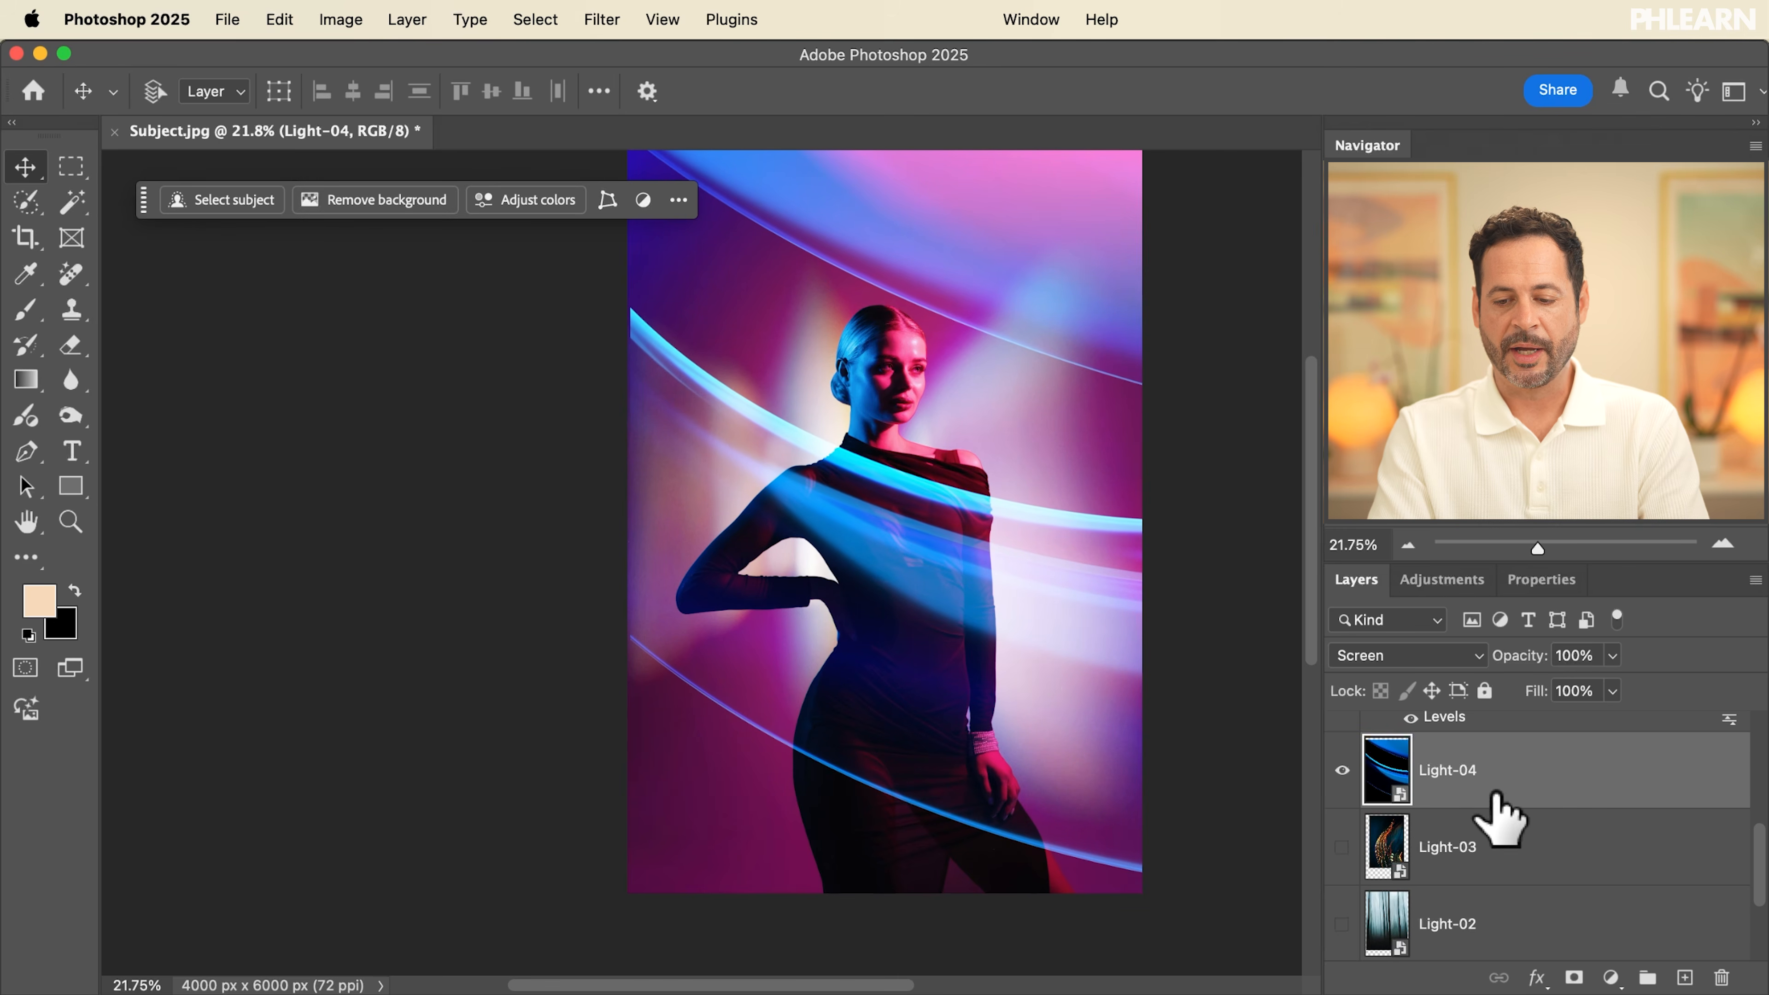
# Select Light-06's layer mask and collapse that layer's smart filter list
pyautogui.scroll(5, 1504, 811)
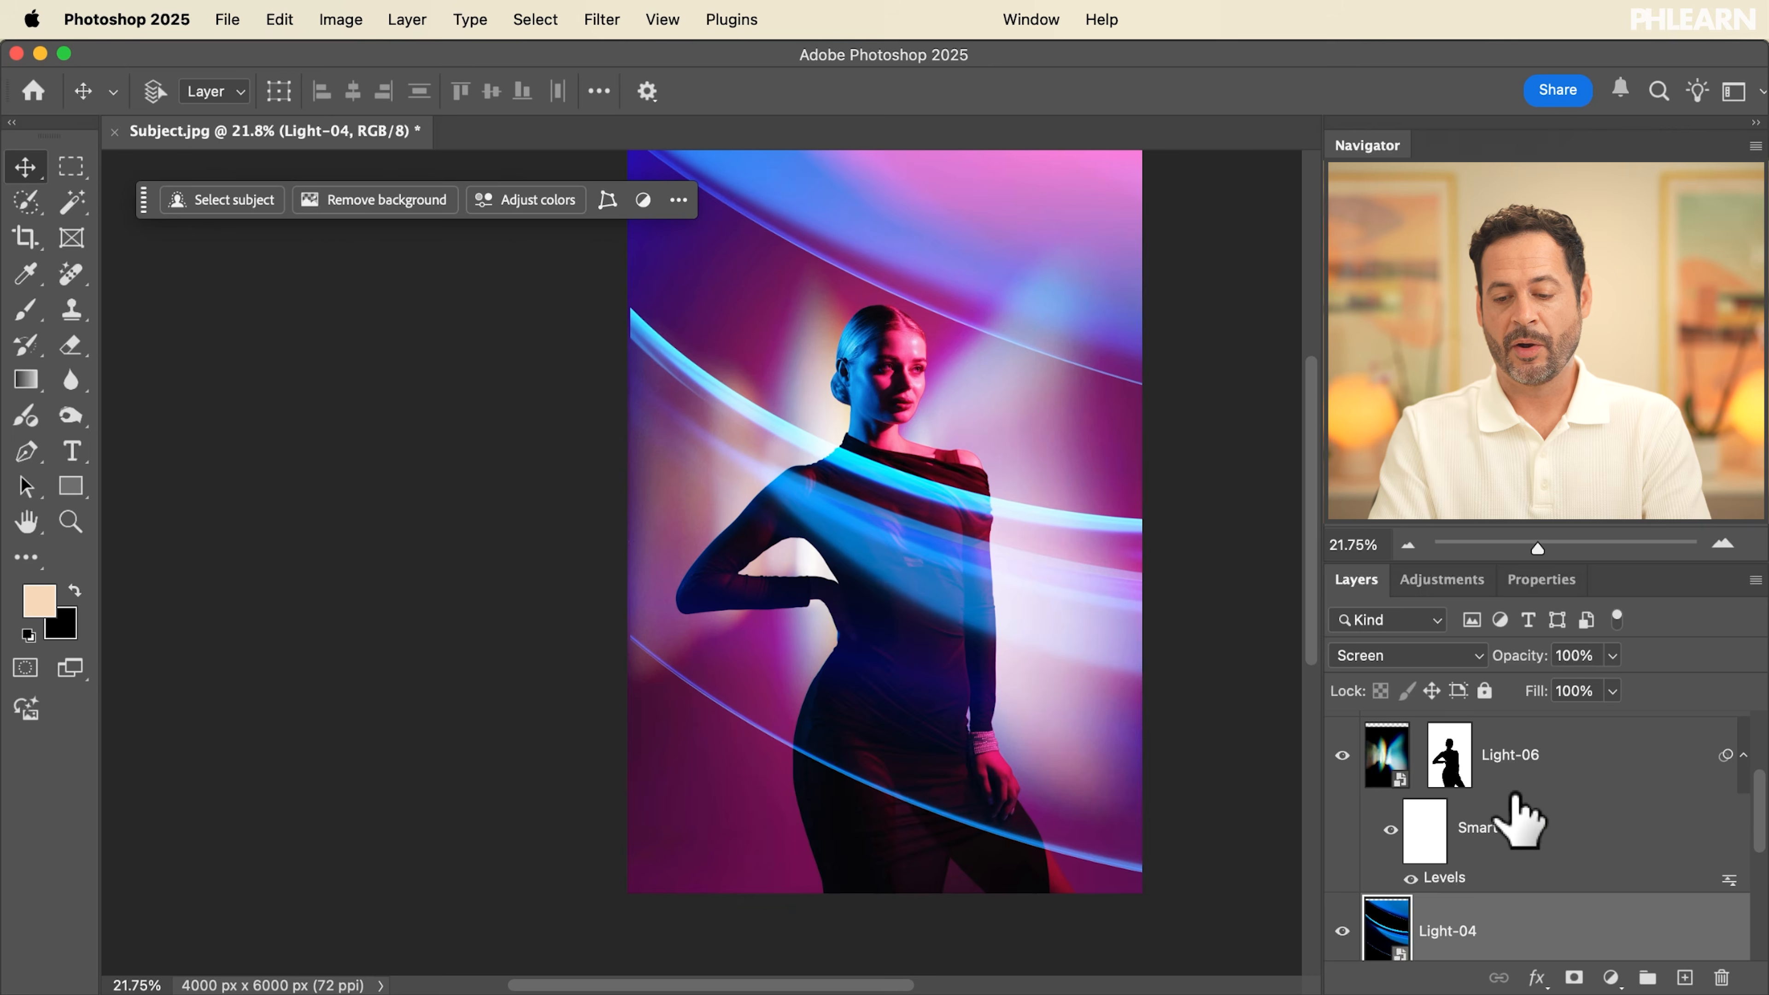
pyautogui.click(1449, 758)
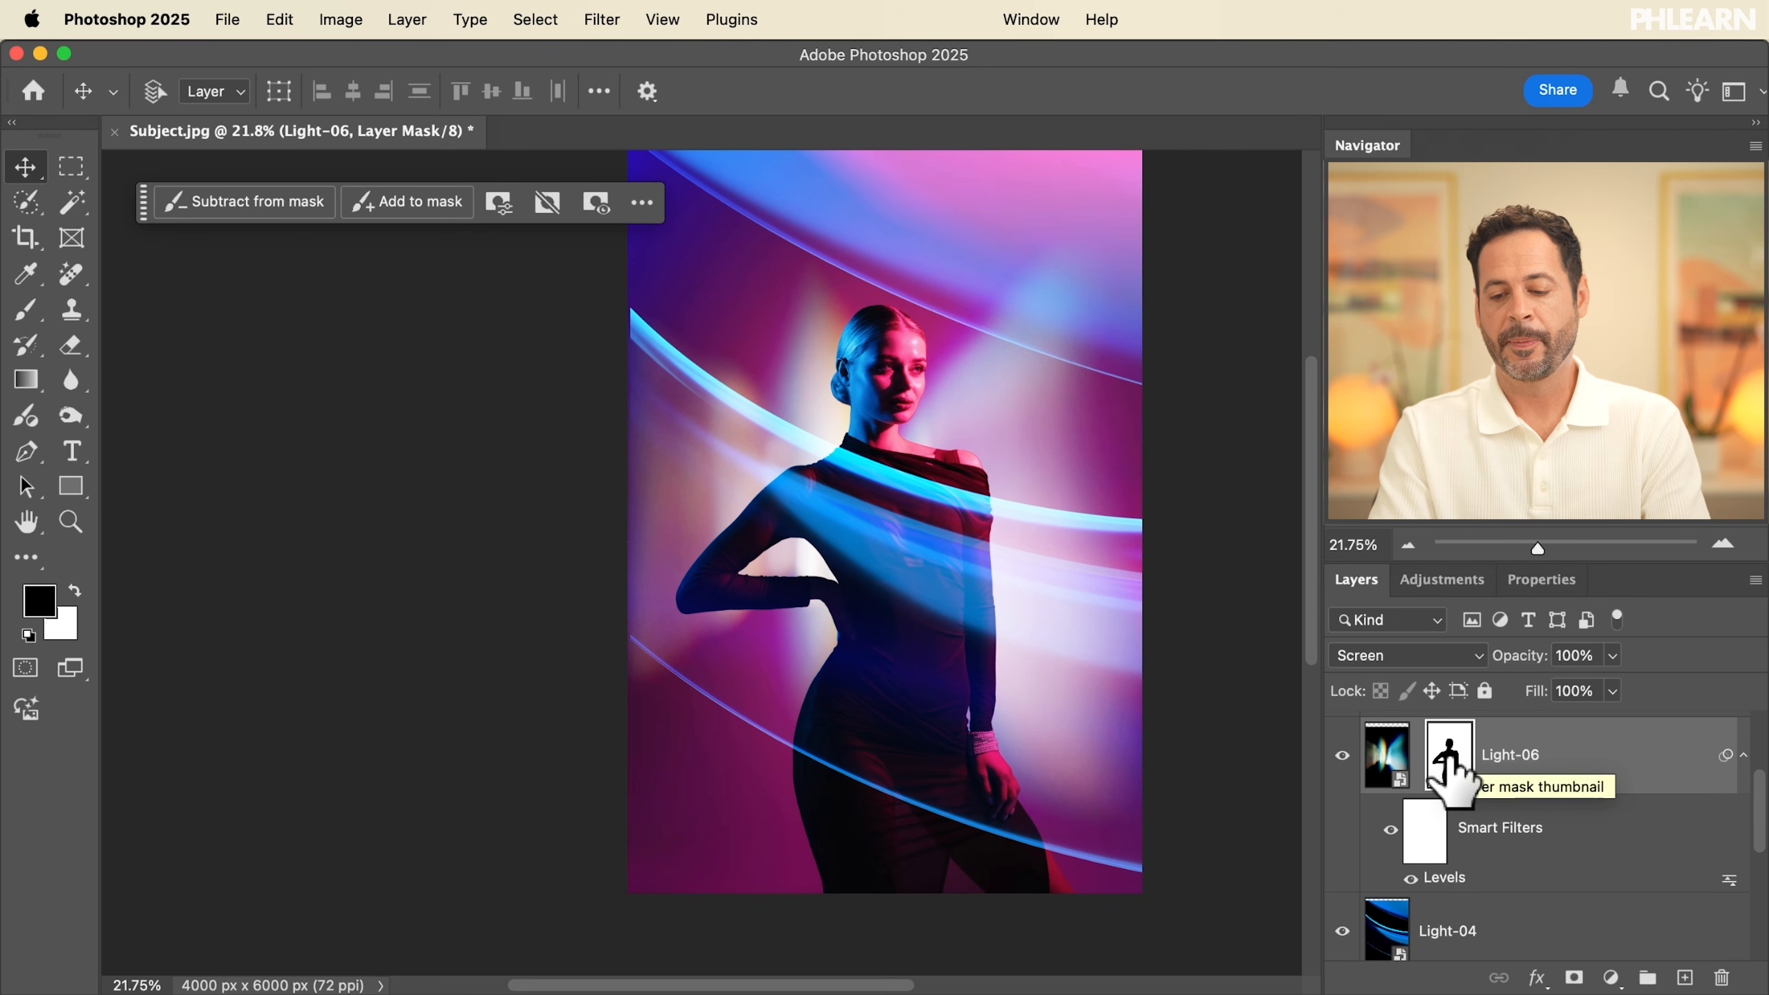
pyautogui.click(1743, 755)
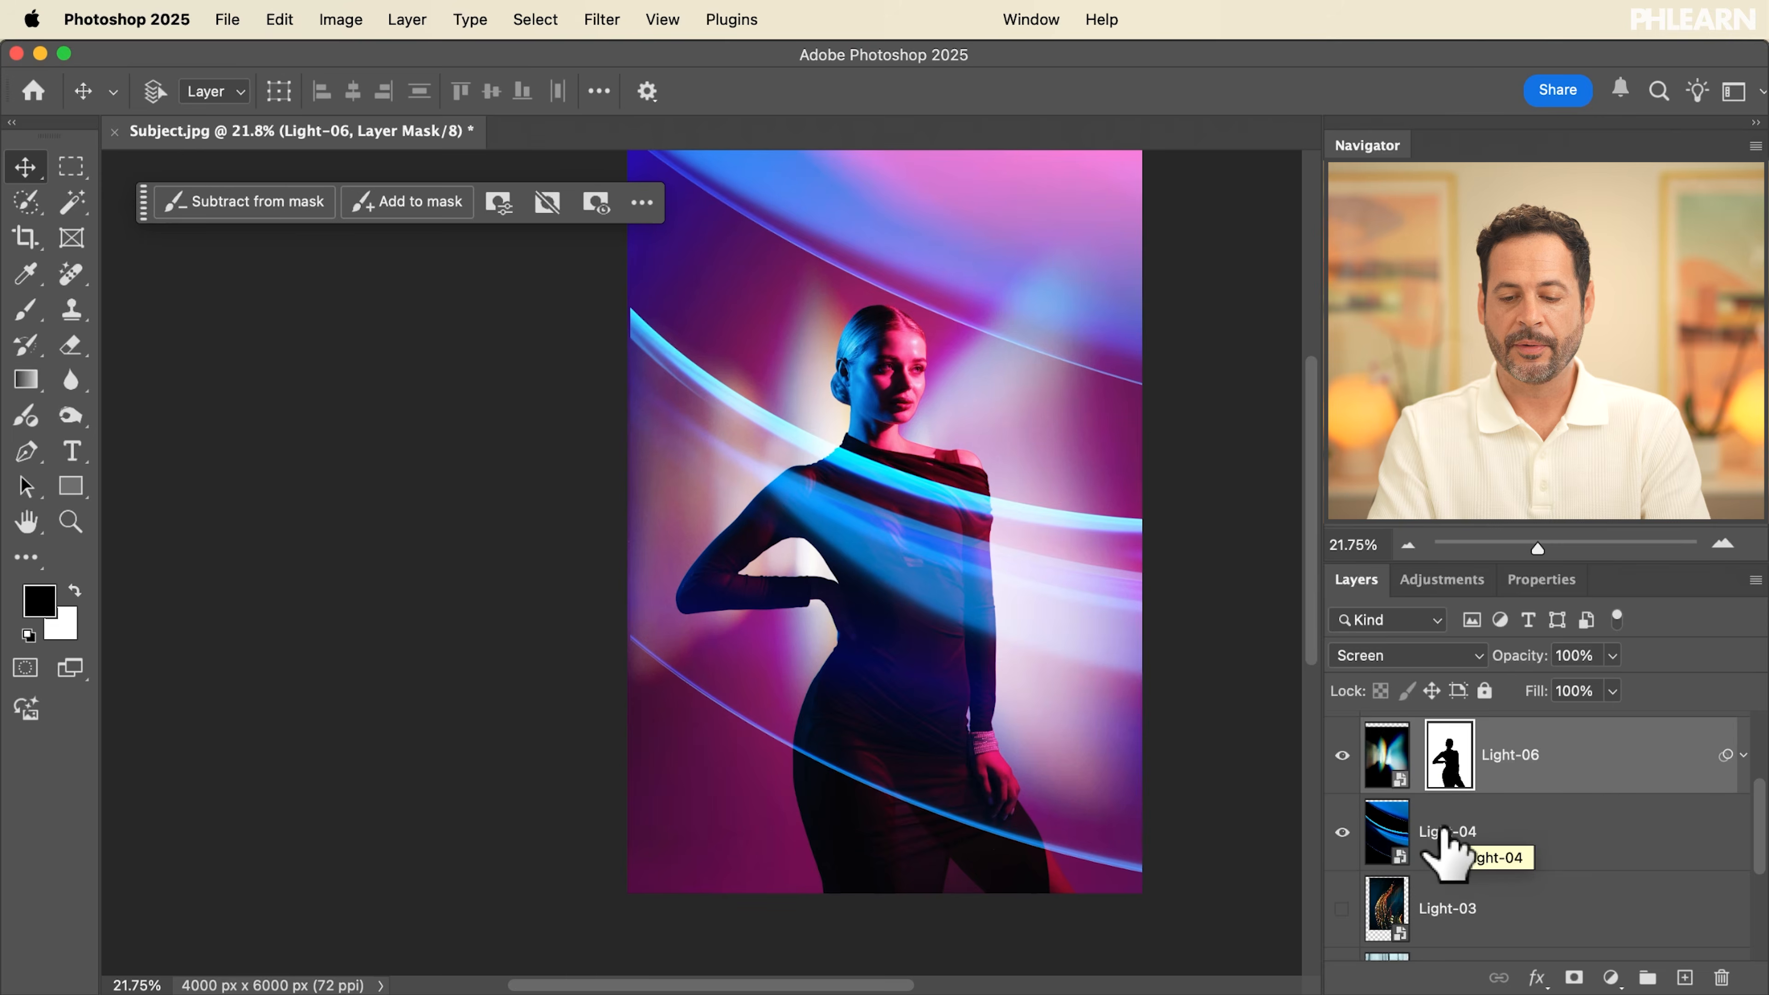
# Toggle Light-04's visibility to examine how its streaks cross over the subject
pyautogui.click(1337, 834)
pyautogui.click(1338, 834)
pyautogui.click(1337, 834)
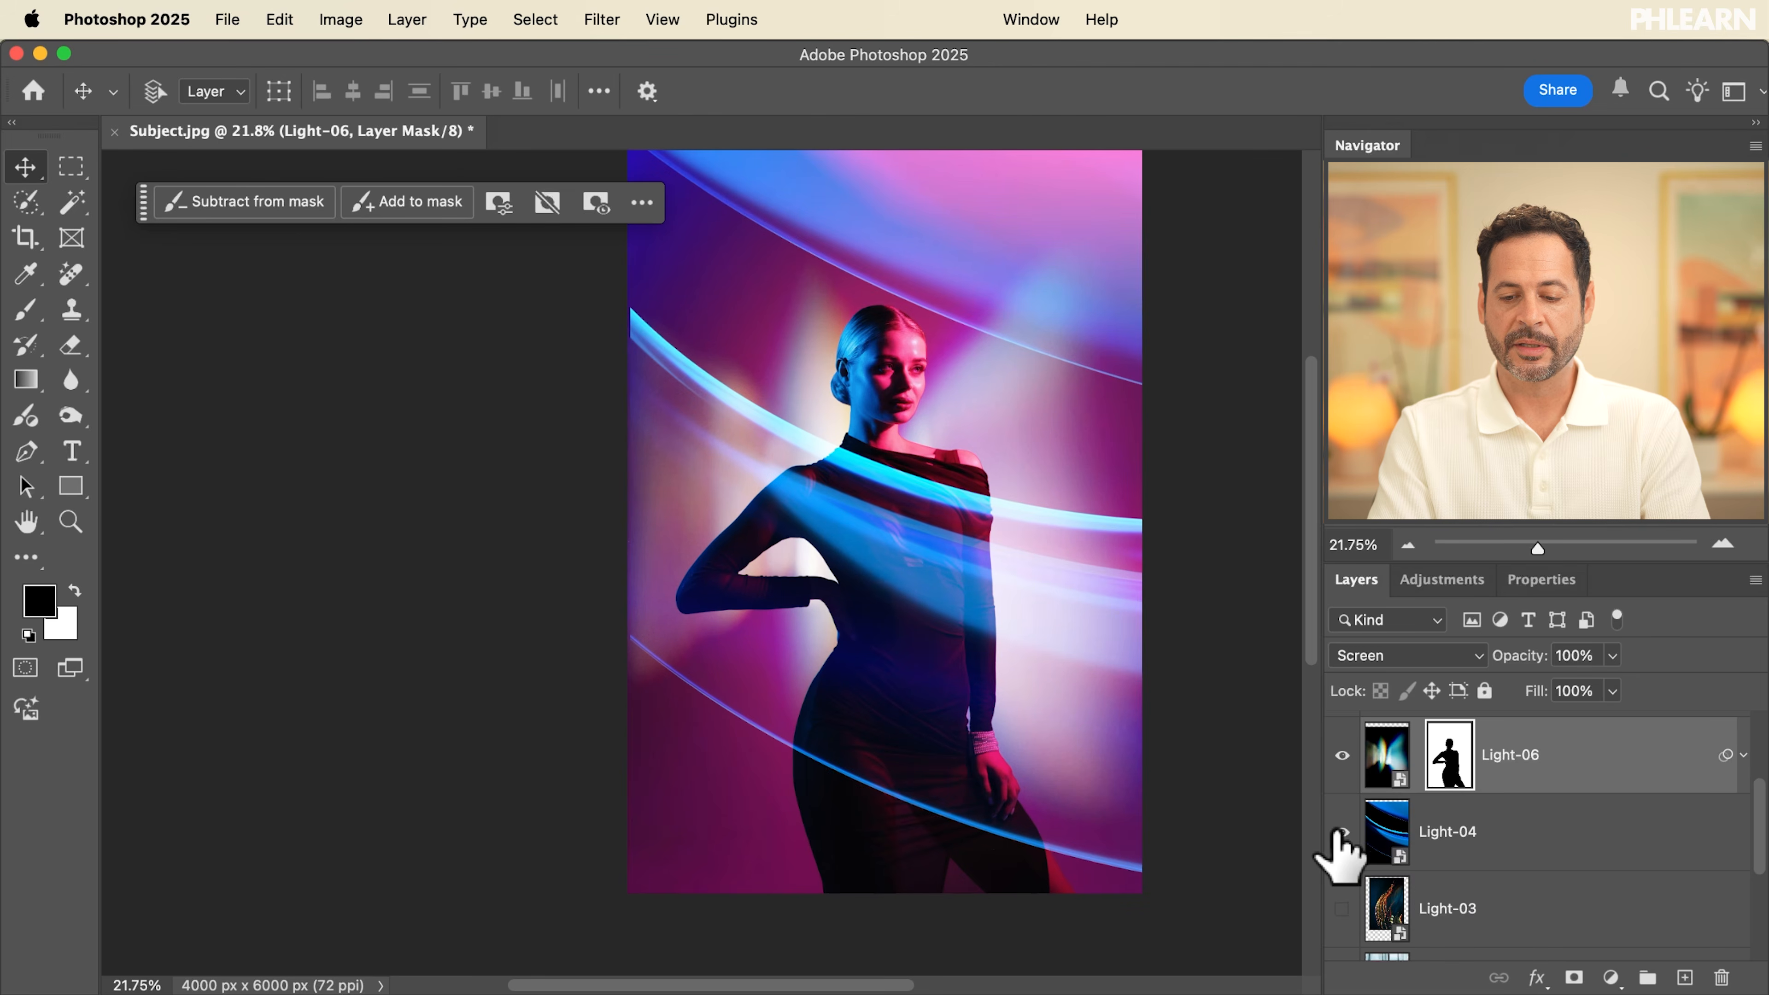
pyautogui.click(1343, 830)
pyautogui.click(1343, 830)
pyautogui.click(1342, 831)
pyautogui.click(1342, 830)
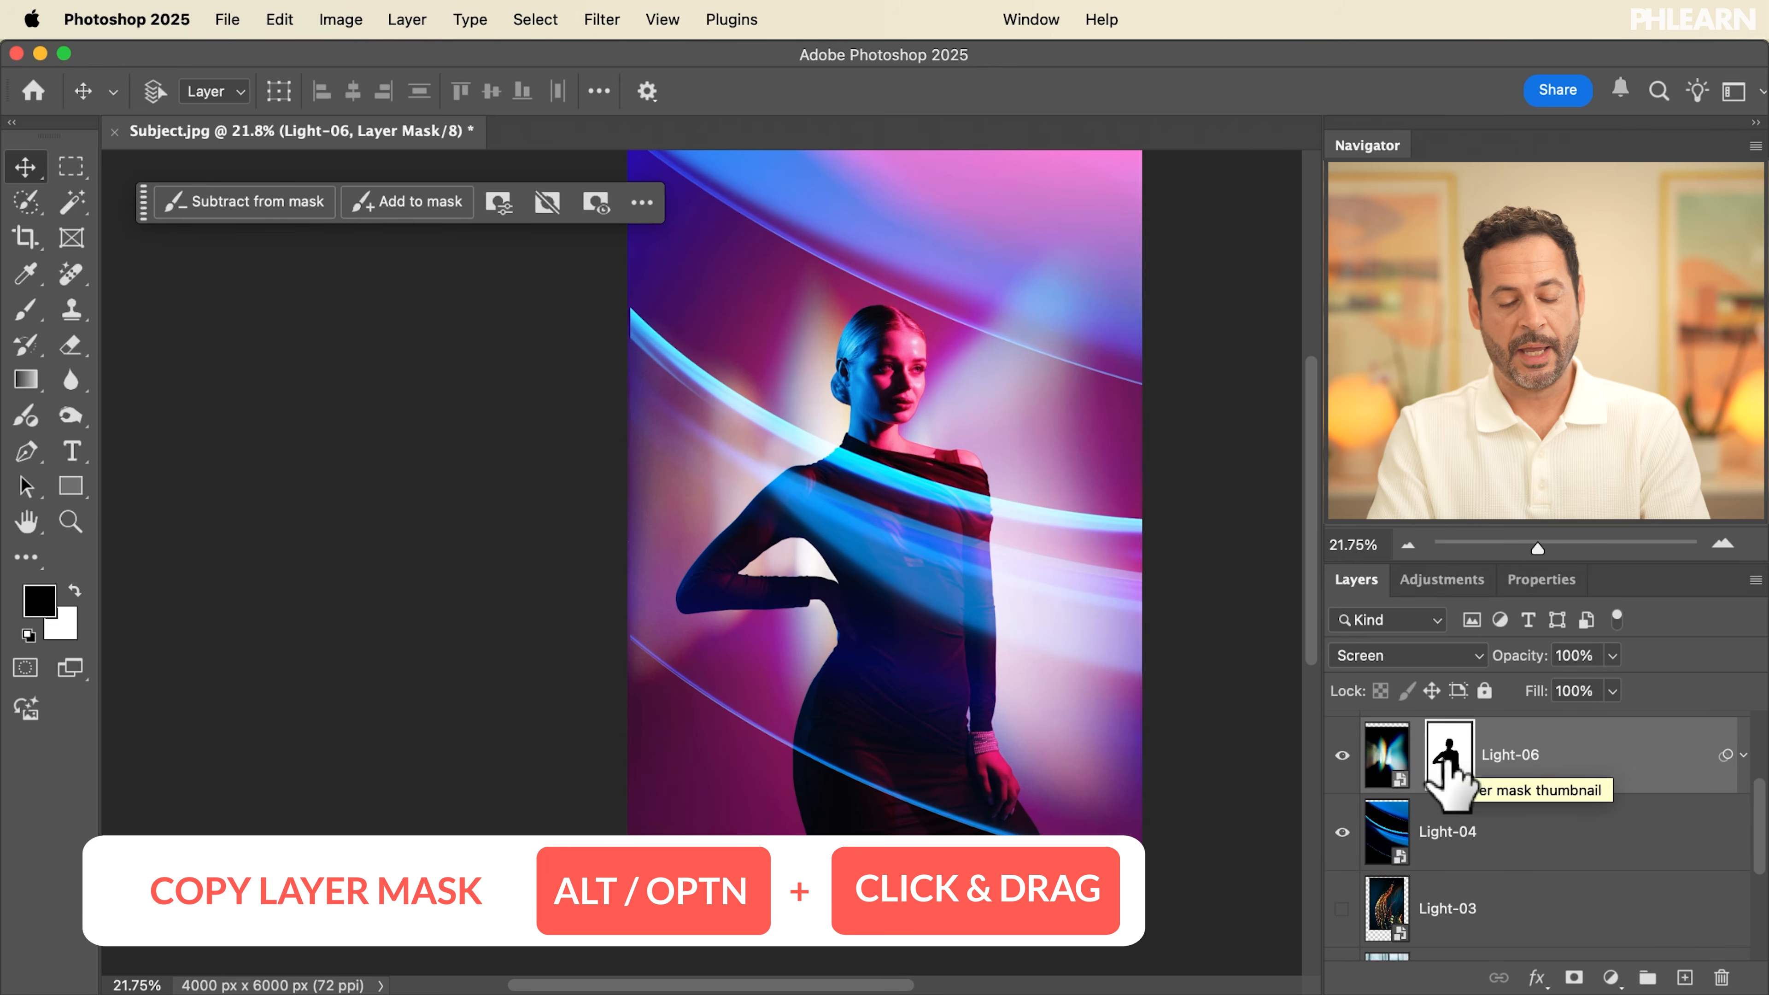
# Copy Light-06's layer mask onto Light-04 and toggle Light-04's visibility to check the masked streaks
pyautogui.moveTo(1448, 766); pyautogui.dragTo(1471, 822)
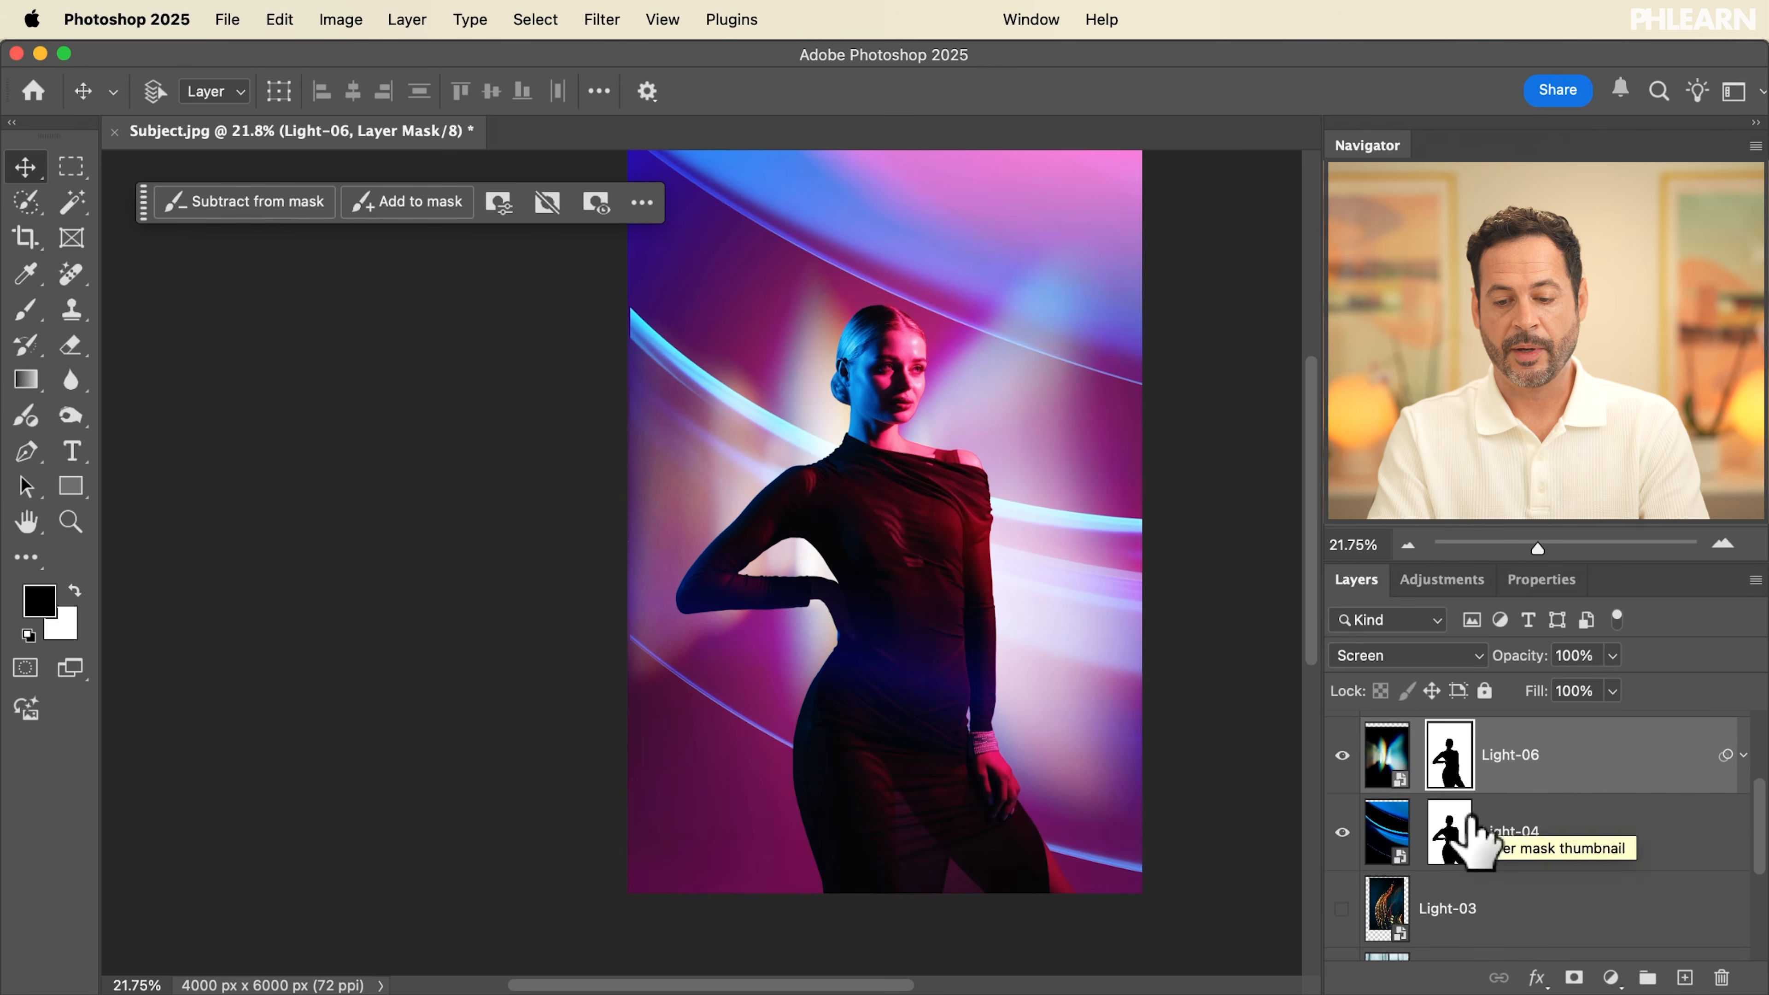
pyautogui.click(1341, 832)
pyautogui.click(1341, 832)
pyautogui.click(1341, 833)
pyautogui.click(1341, 833)
pyautogui.click(1341, 833)
pyautogui.click(1341, 833)
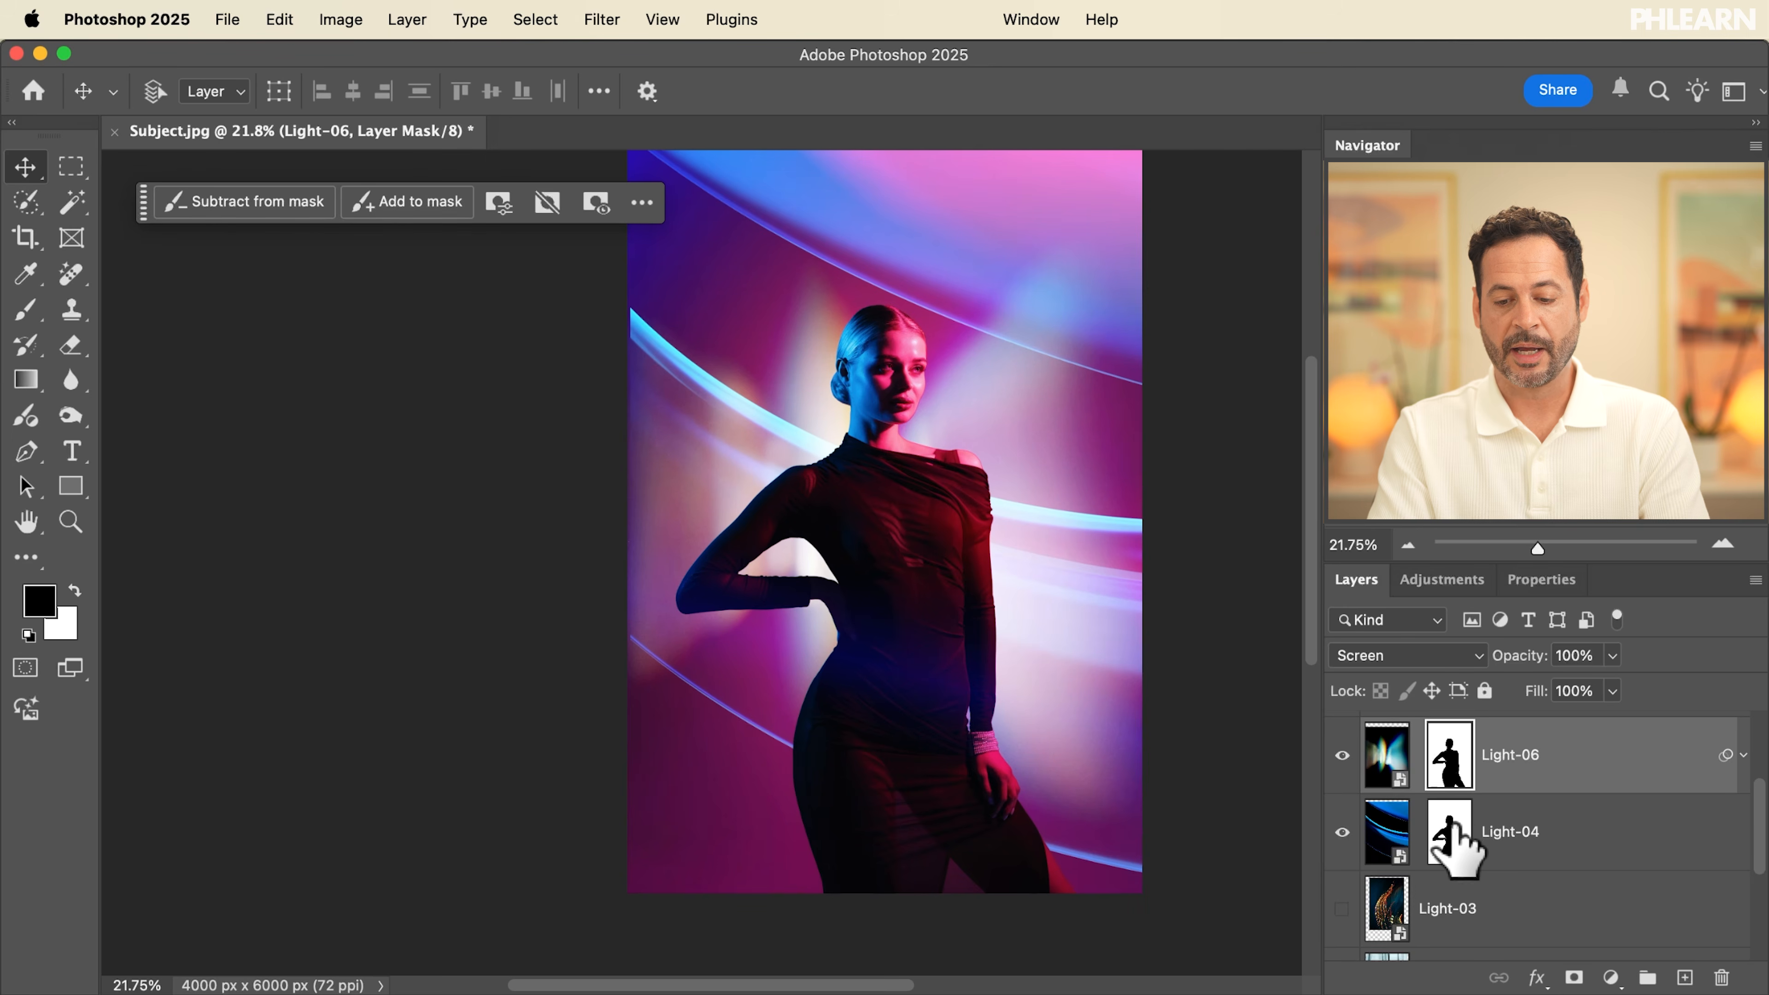
# Show the Light-03 layer and set its blend mode to Screen
pyautogui.scroll(-2, 1469, 825)
pyautogui.click(1342, 845)
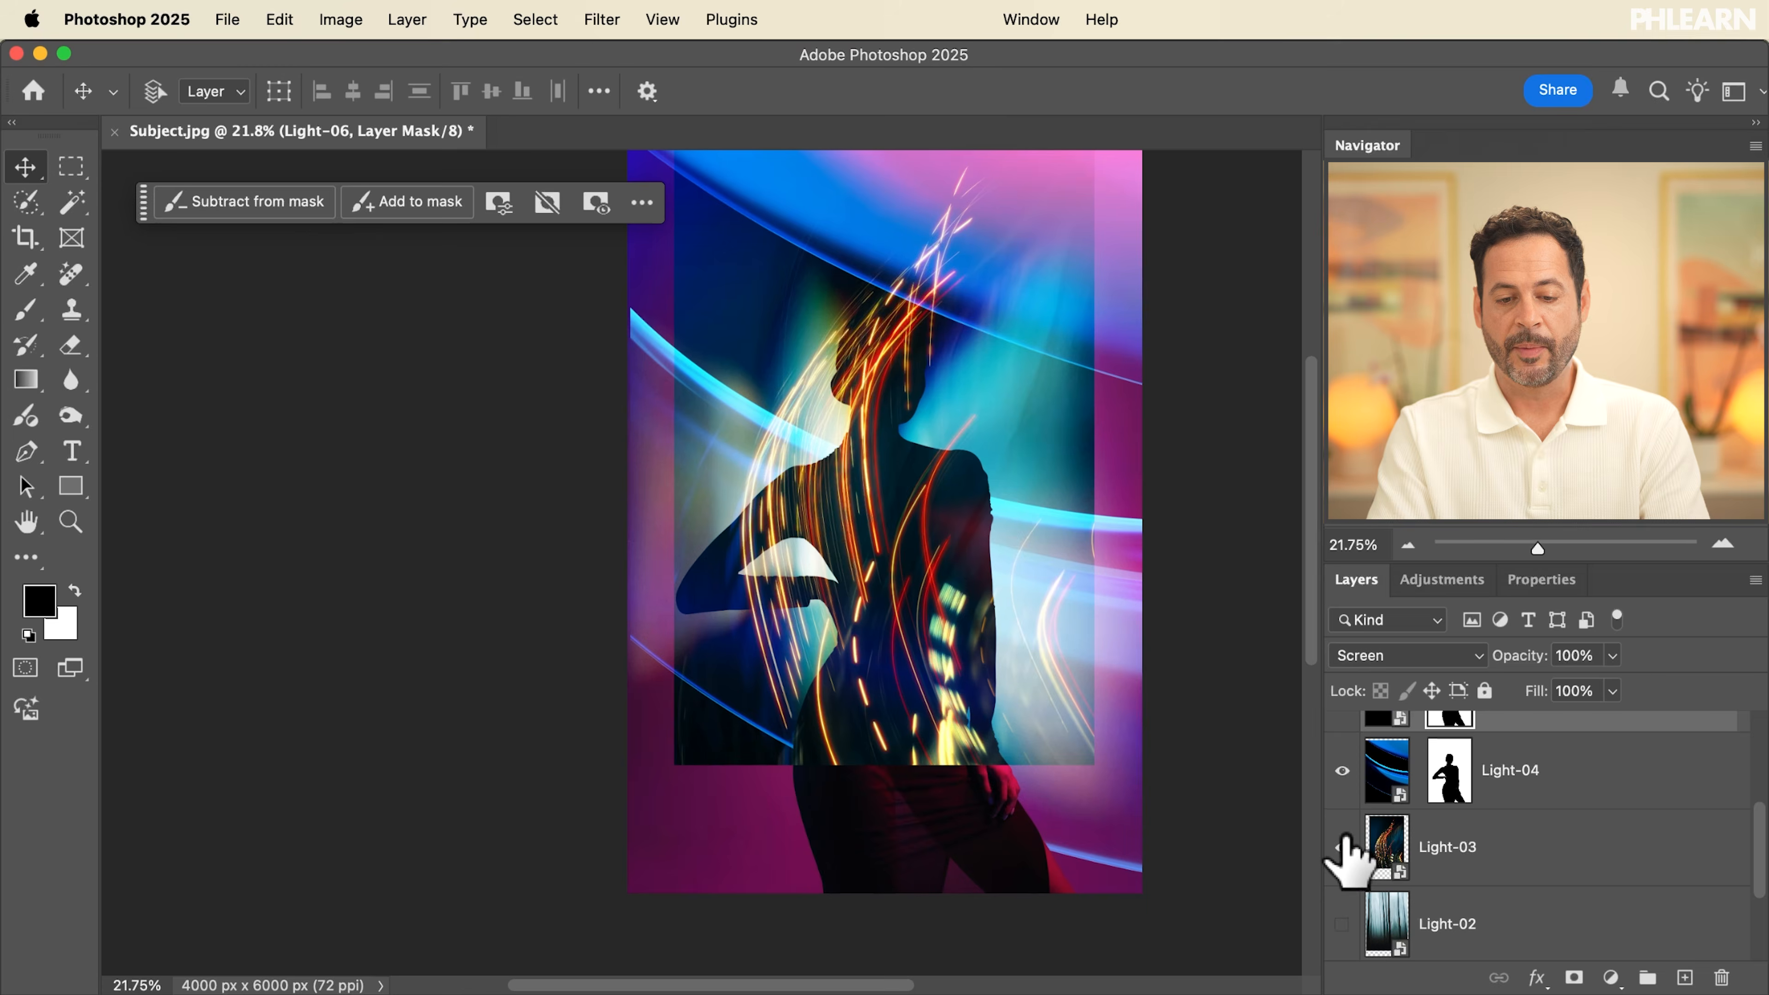
pyautogui.click(1390, 847)
pyautogui.click(1389, 653)
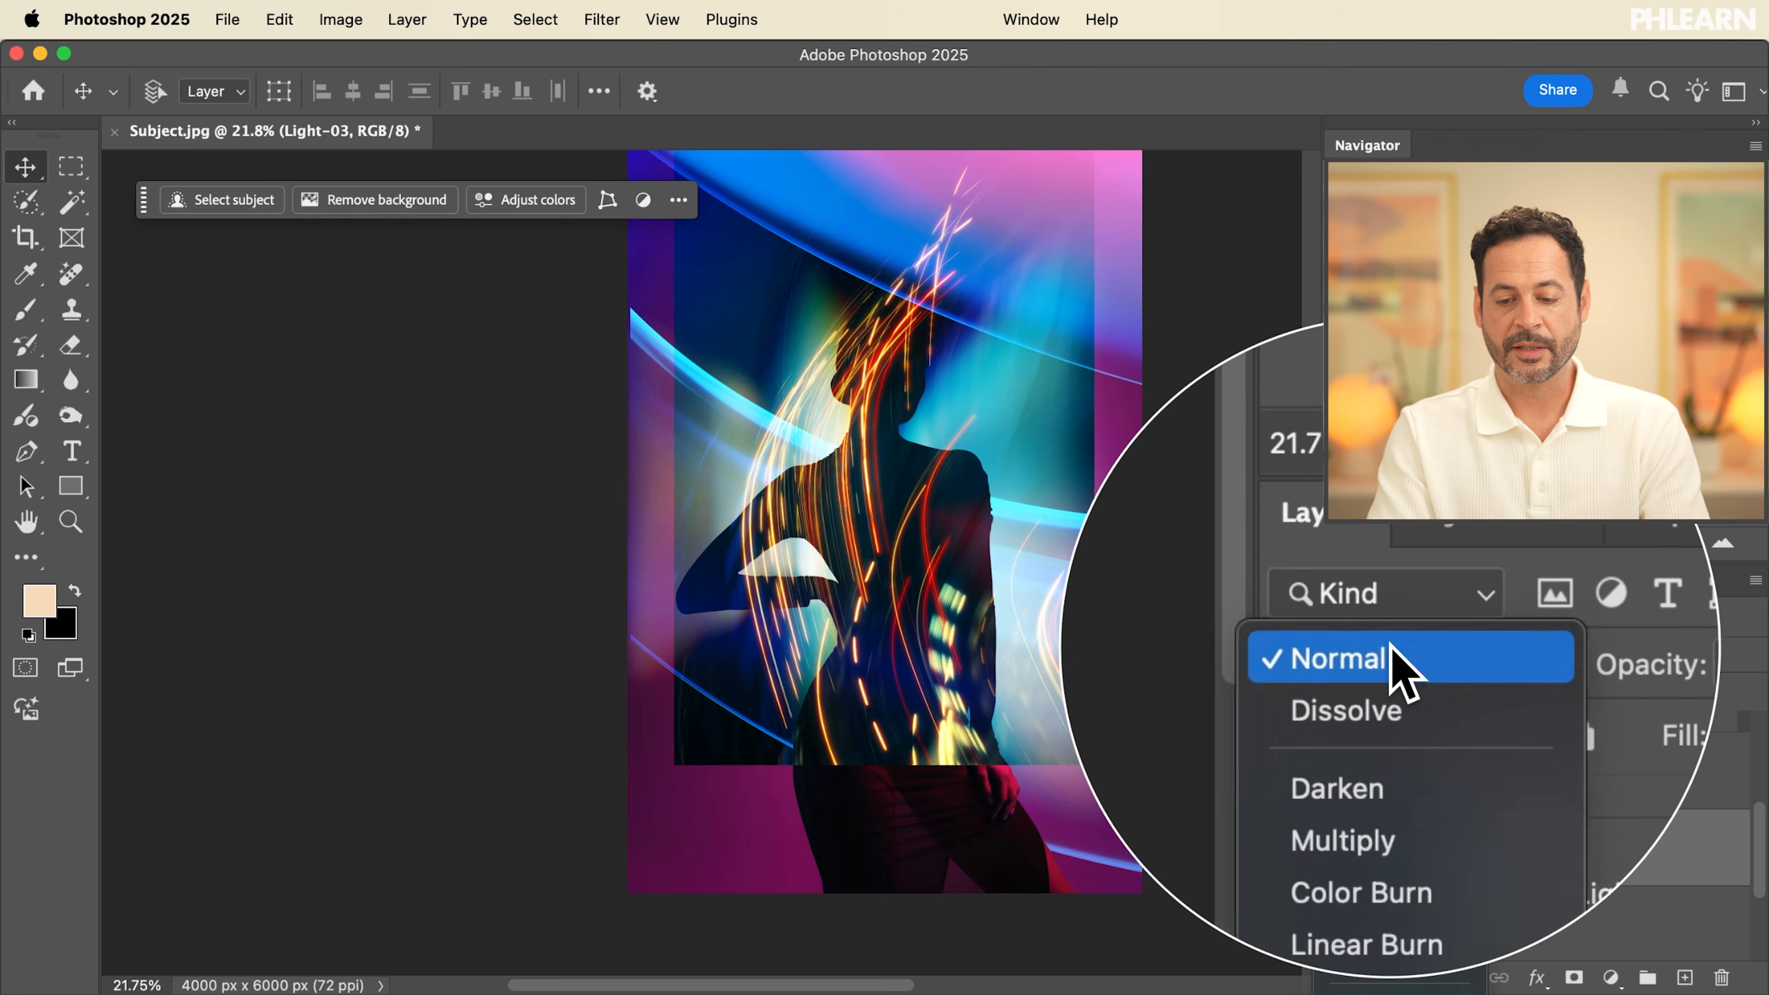
pyautogui.click(1368, 886)
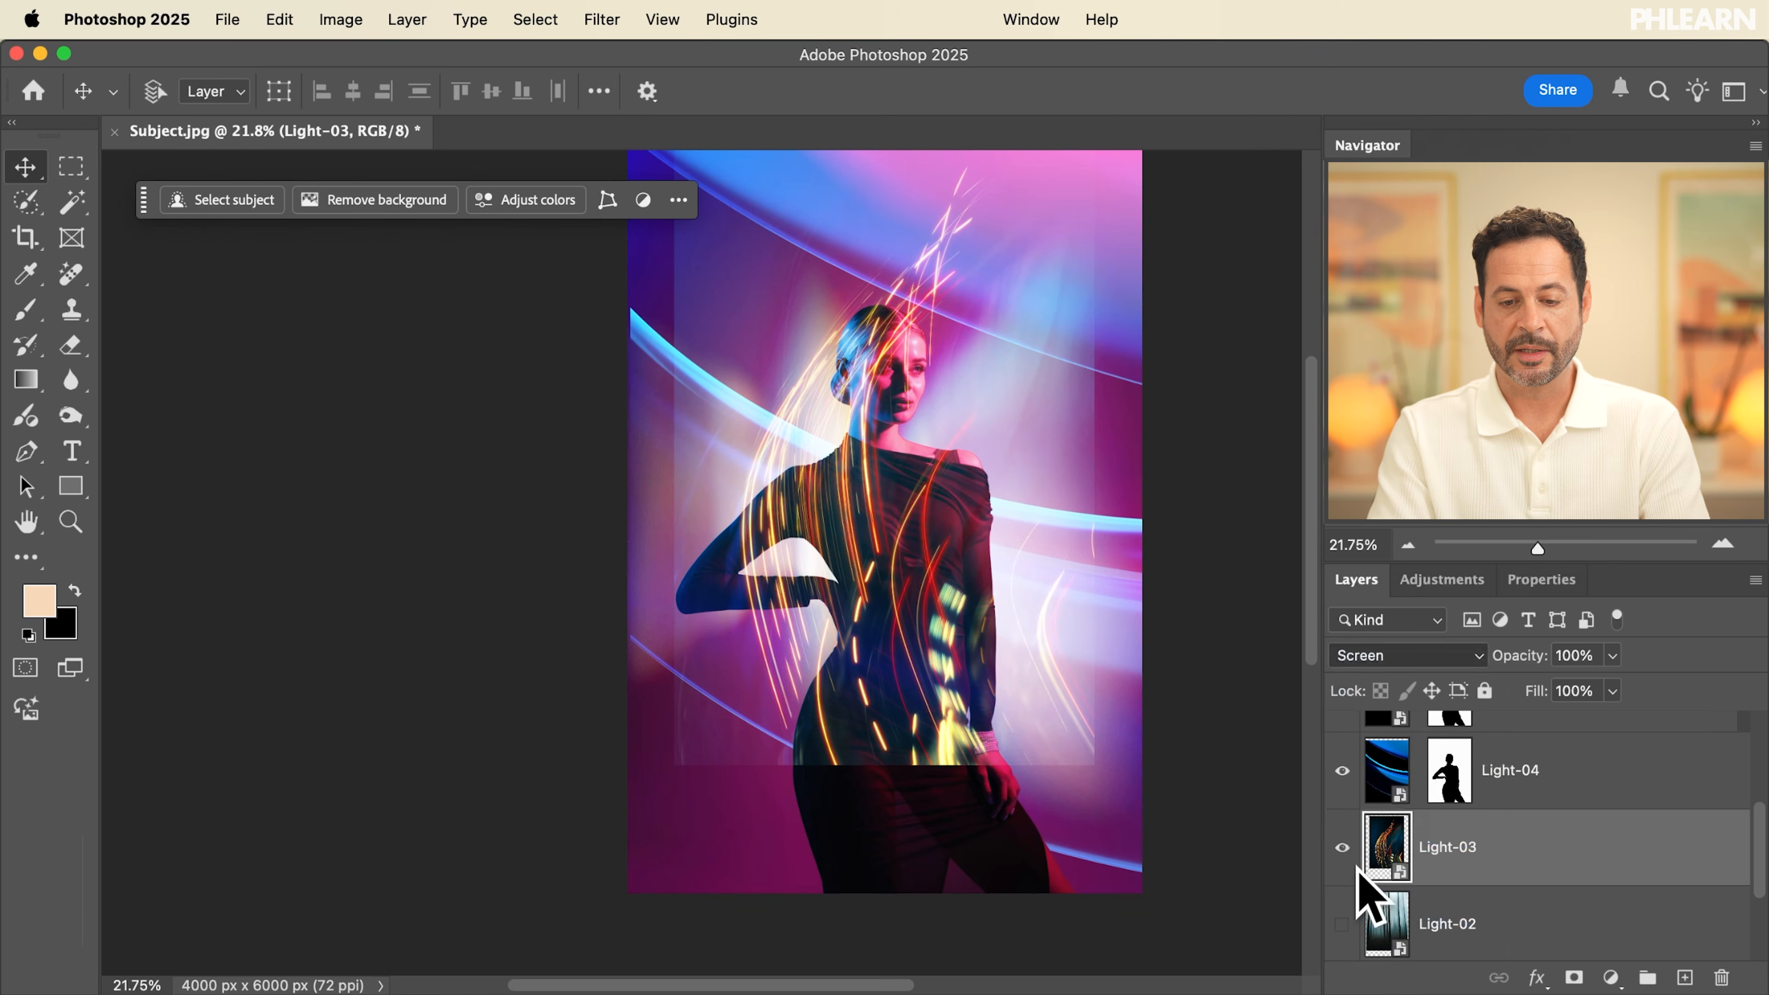
# Rotate Light-03 about -59° and scale it to 231% with Free Transform, positioning the light trails to sweep across the canvas
pyautogui.press('super+t')
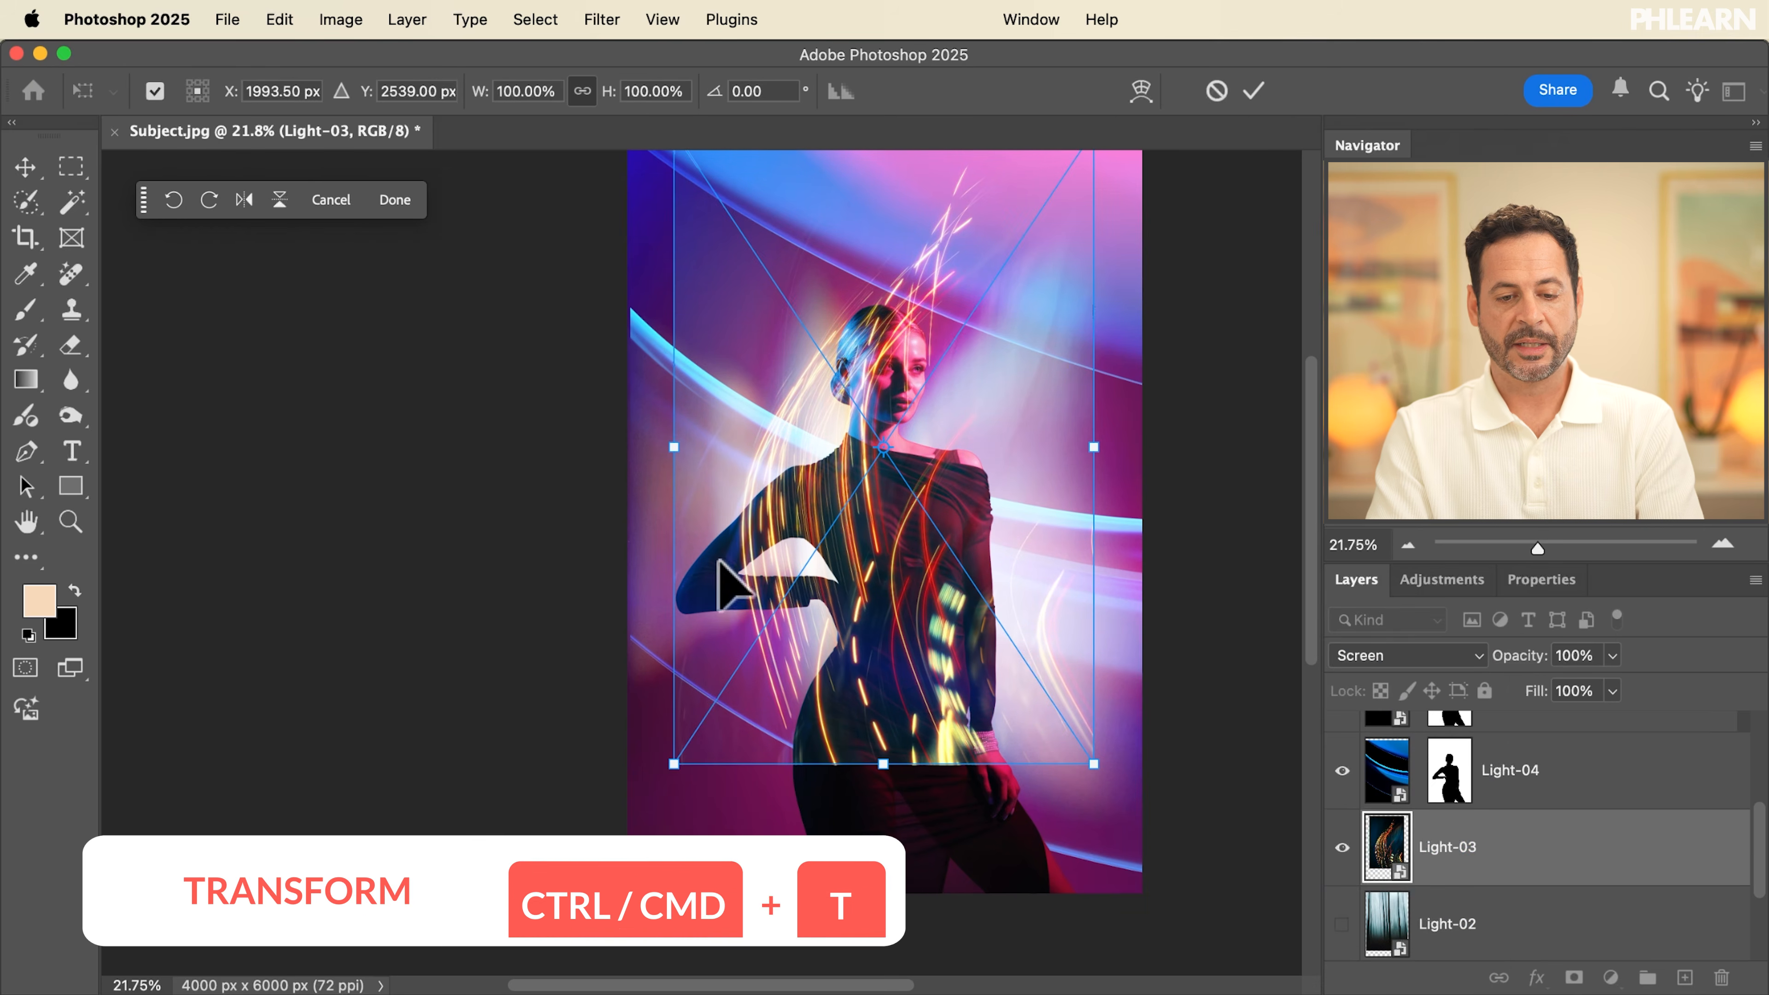
pyautogui.moveTo(622, 505); pyautogui.dragTo(845, 600)
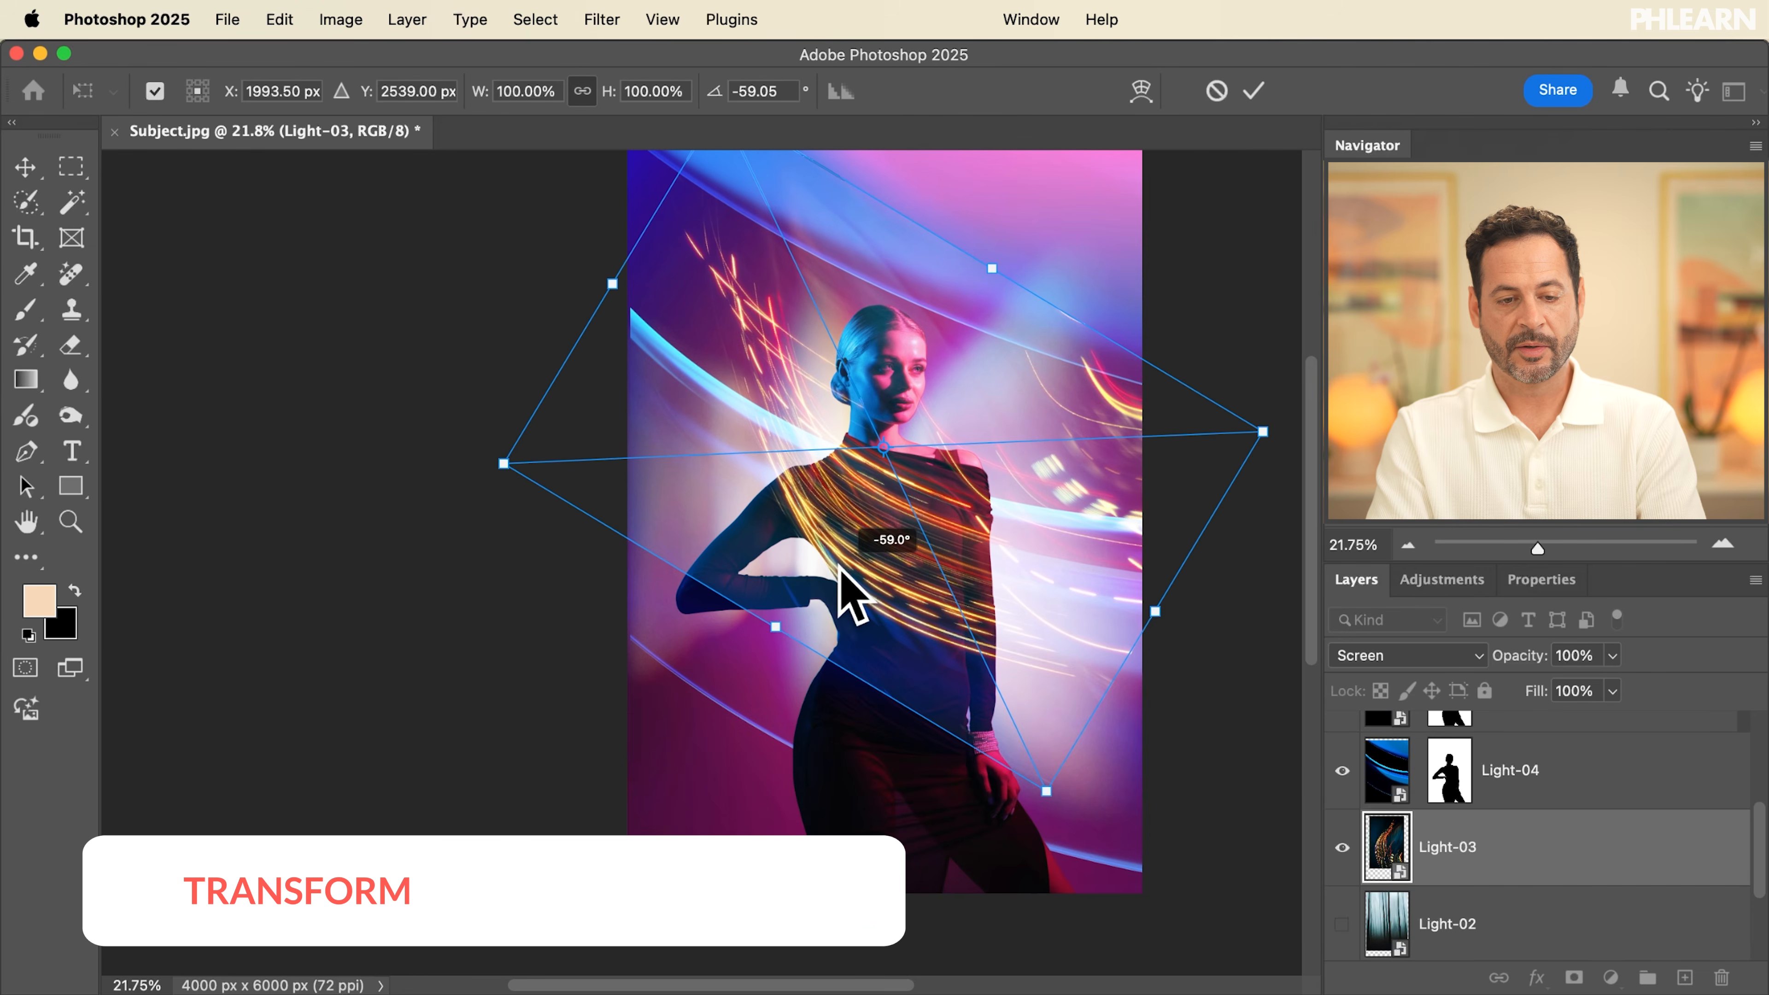
pyautogui.moveTo(609, 94); pyautogui.dragTo(774, 96)
pyautogui.moveTo(212, 713); pyautogui.dragTo(358, 787)
pyautogui.moveTo(549, 636); pyautogui.dragTo(459, 588)
pyautogui.moveTo(300, 822); pyautogui.dragTo(284, 713)
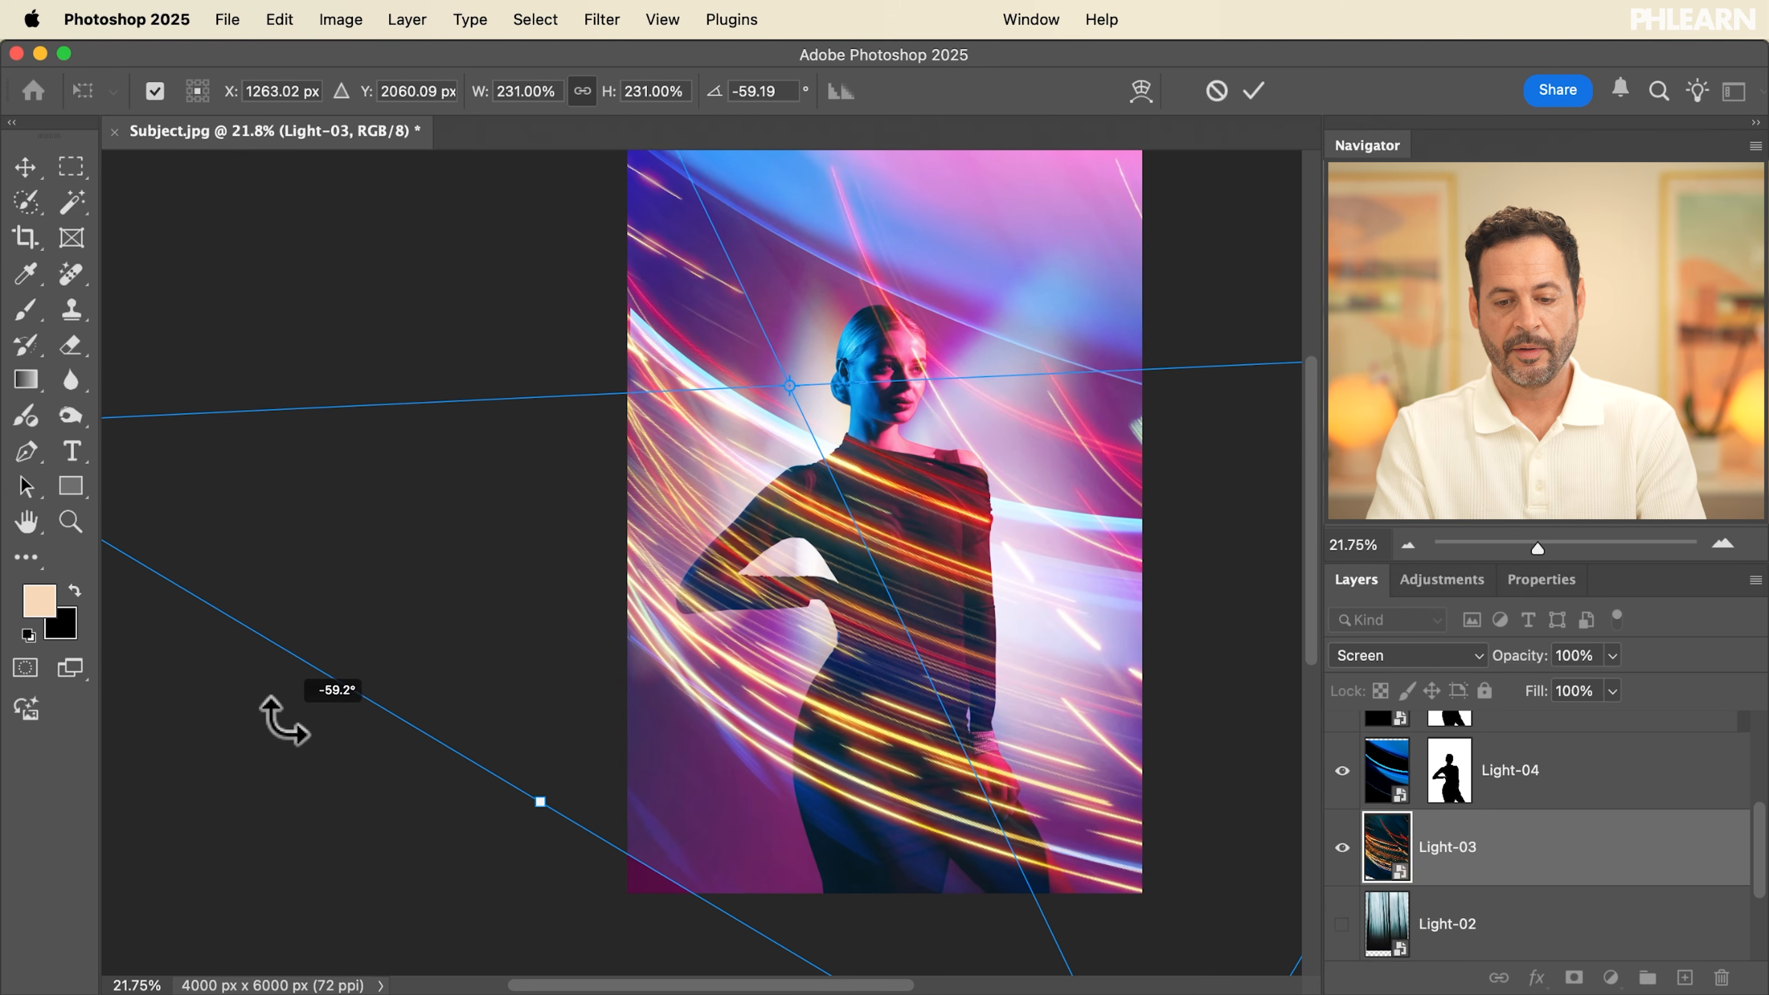
pyautogui.moveTo(427, 683)
pyautogui.mouseDown()
pyautogui.moveTo(443, 683)
pyautogui.moveTo(430, 674)
pyautogui.mouseUp()
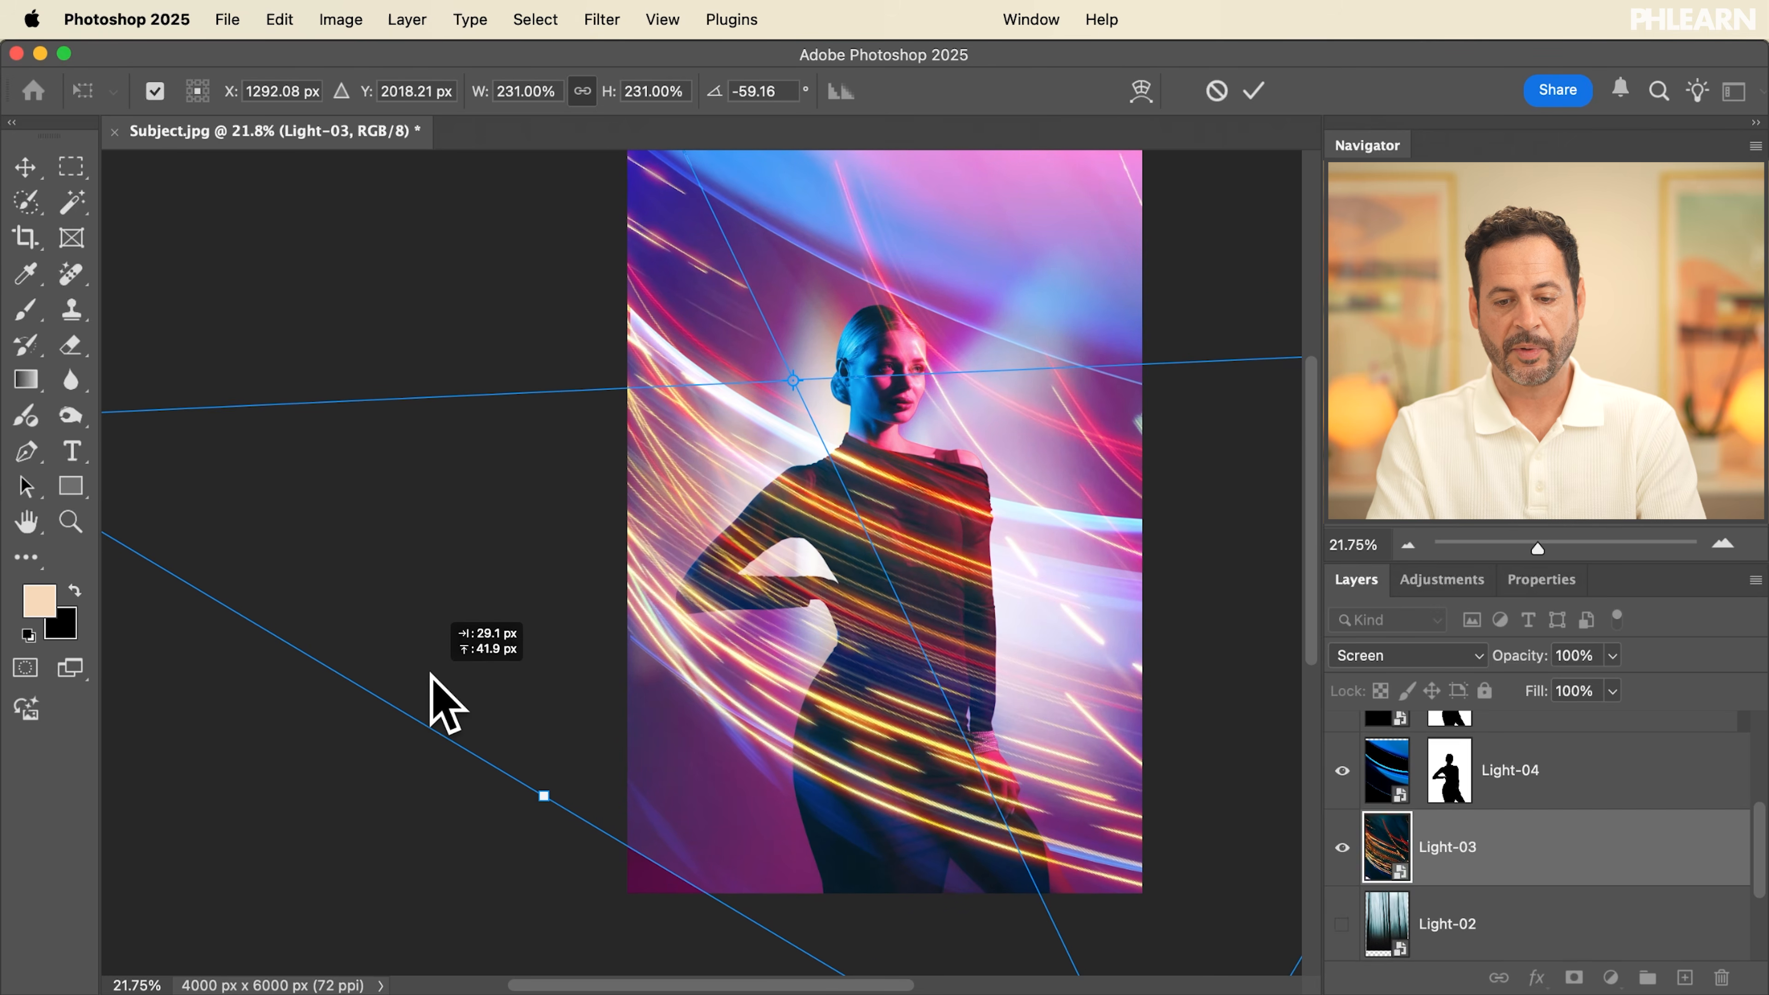
pyautogui.press('Return')
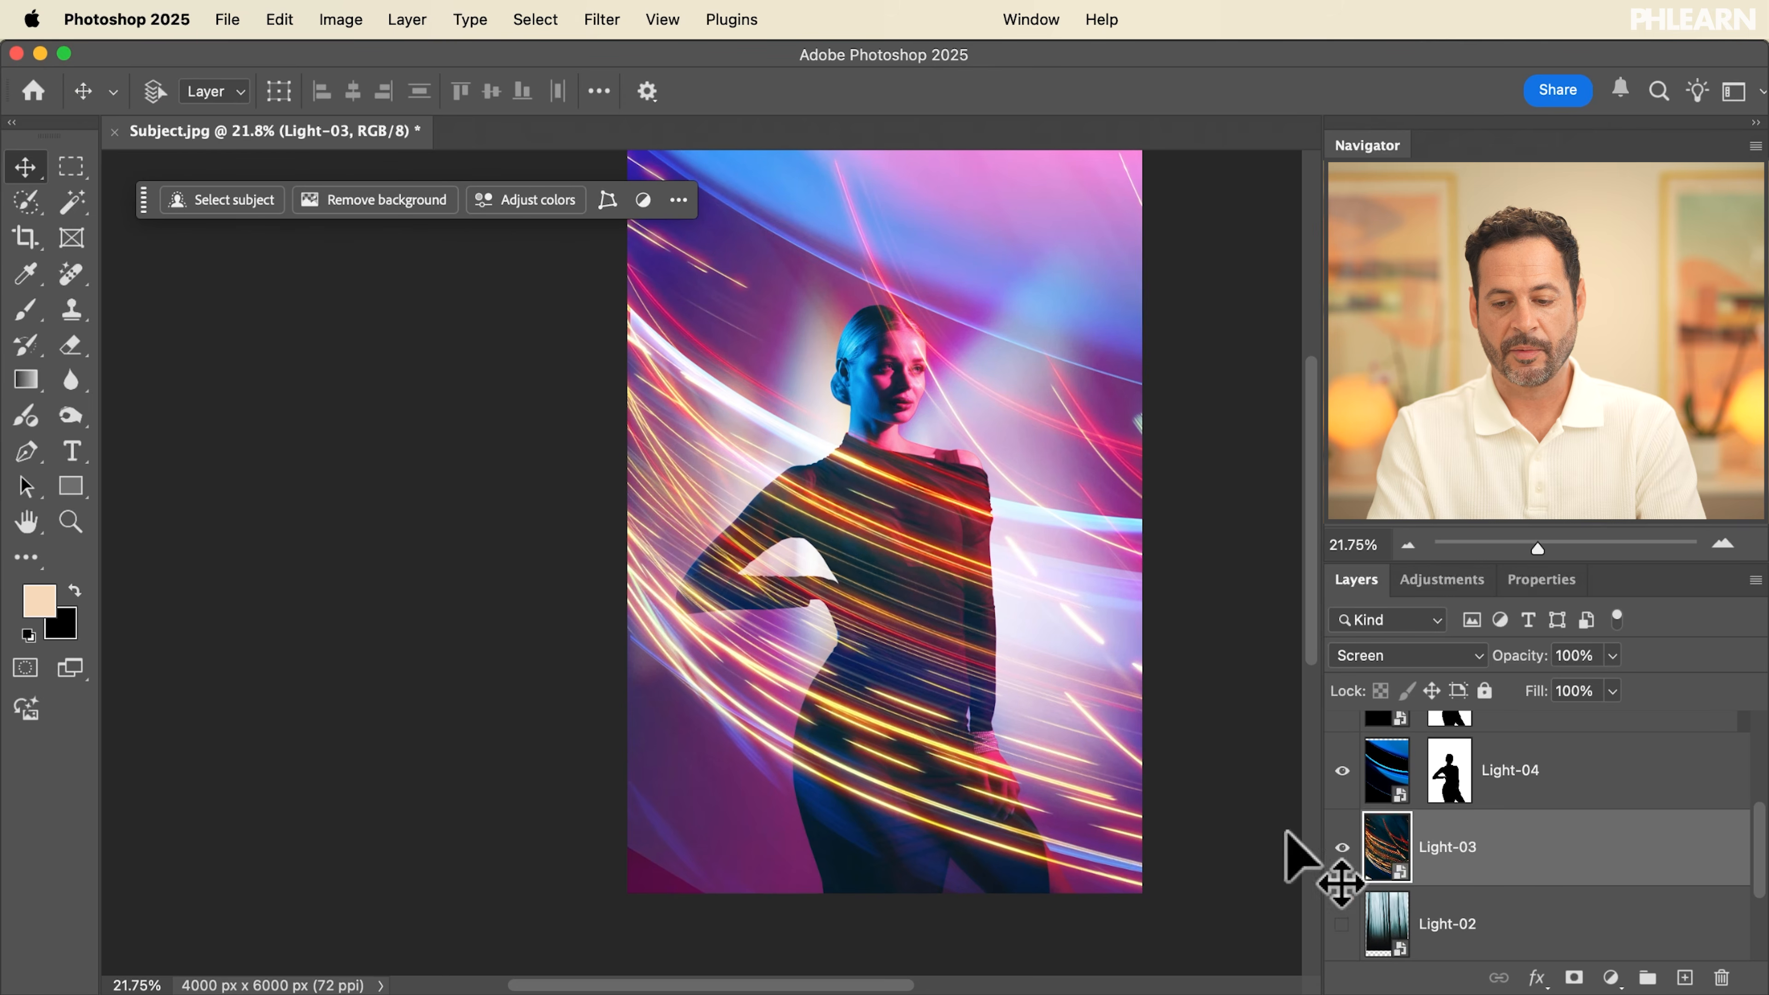
# Copy Light-04's layer mask onto Light-03 and toggle Light-03's visibility to check the masked trails
pyautogui.moveTo(1459, 832); pyautogui.dragTo(1462, 855)
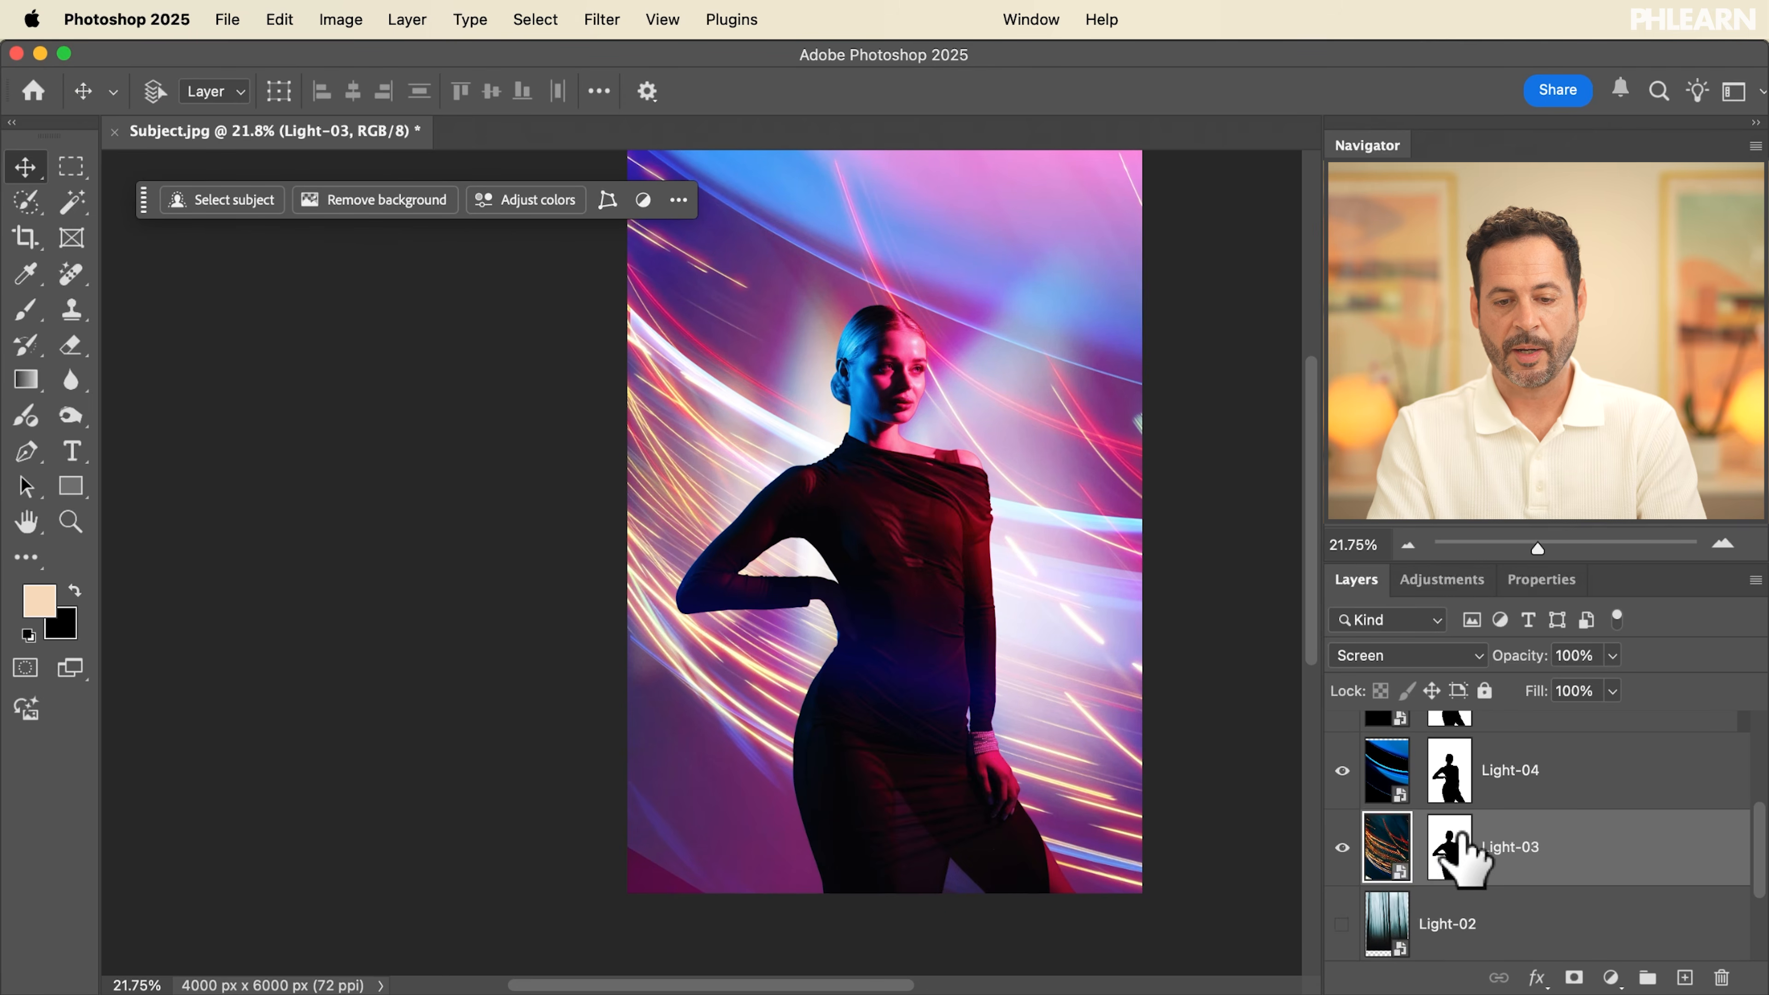
pyautogui.click(1341, 846)
pyautogui.click(1341, 846)
pyautogui.click(1341, 847)
pyautogui.click(1341, 847)
# Toggle Light-04's visibility to compare the background with and without its blue streaks
pyautogui.click(1342, 771)
pyautogui.click(1341, 770)
pyautogui.click(1341, 770)
pyautogui.click(1341, 770)
pyautogui.click(1341, 771)
pyautogui.click(1341, 771)
# Show and select Light-02, and shift its image down and slightly left over the canvas
pyautogui.scroll(-3, 1344, 801)
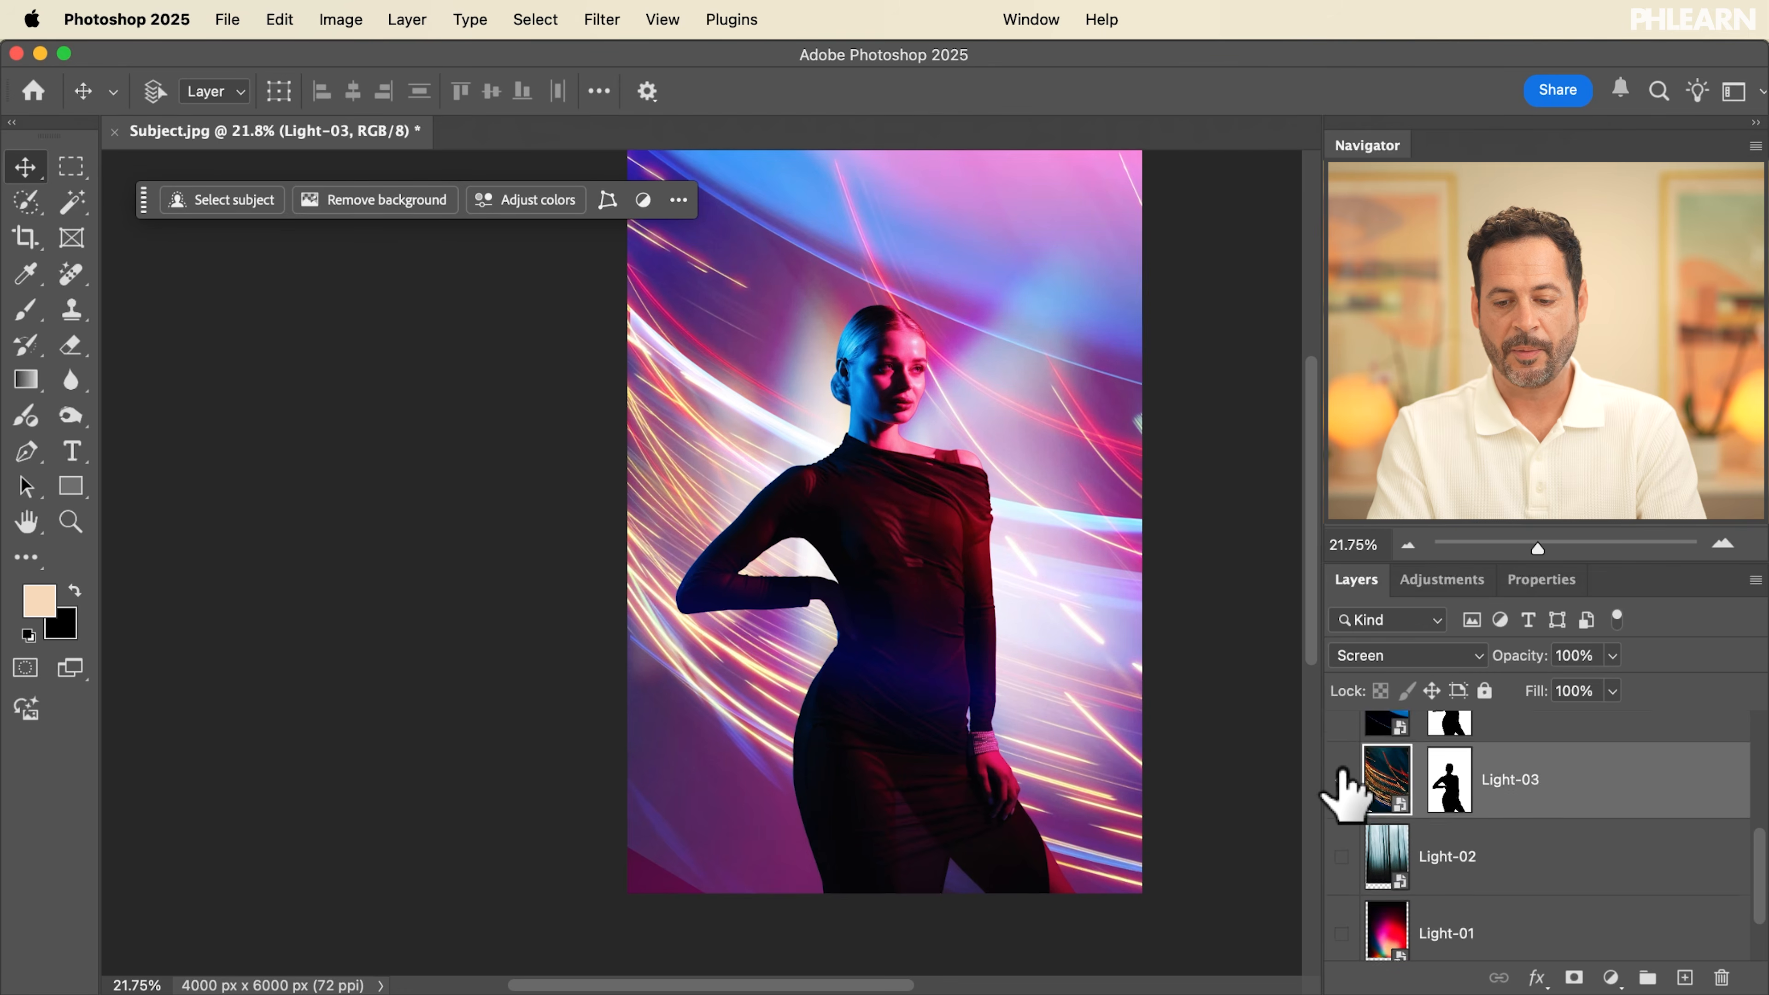
pyautogui.click(1342, 816)
pyautogui.click(1465, 823)
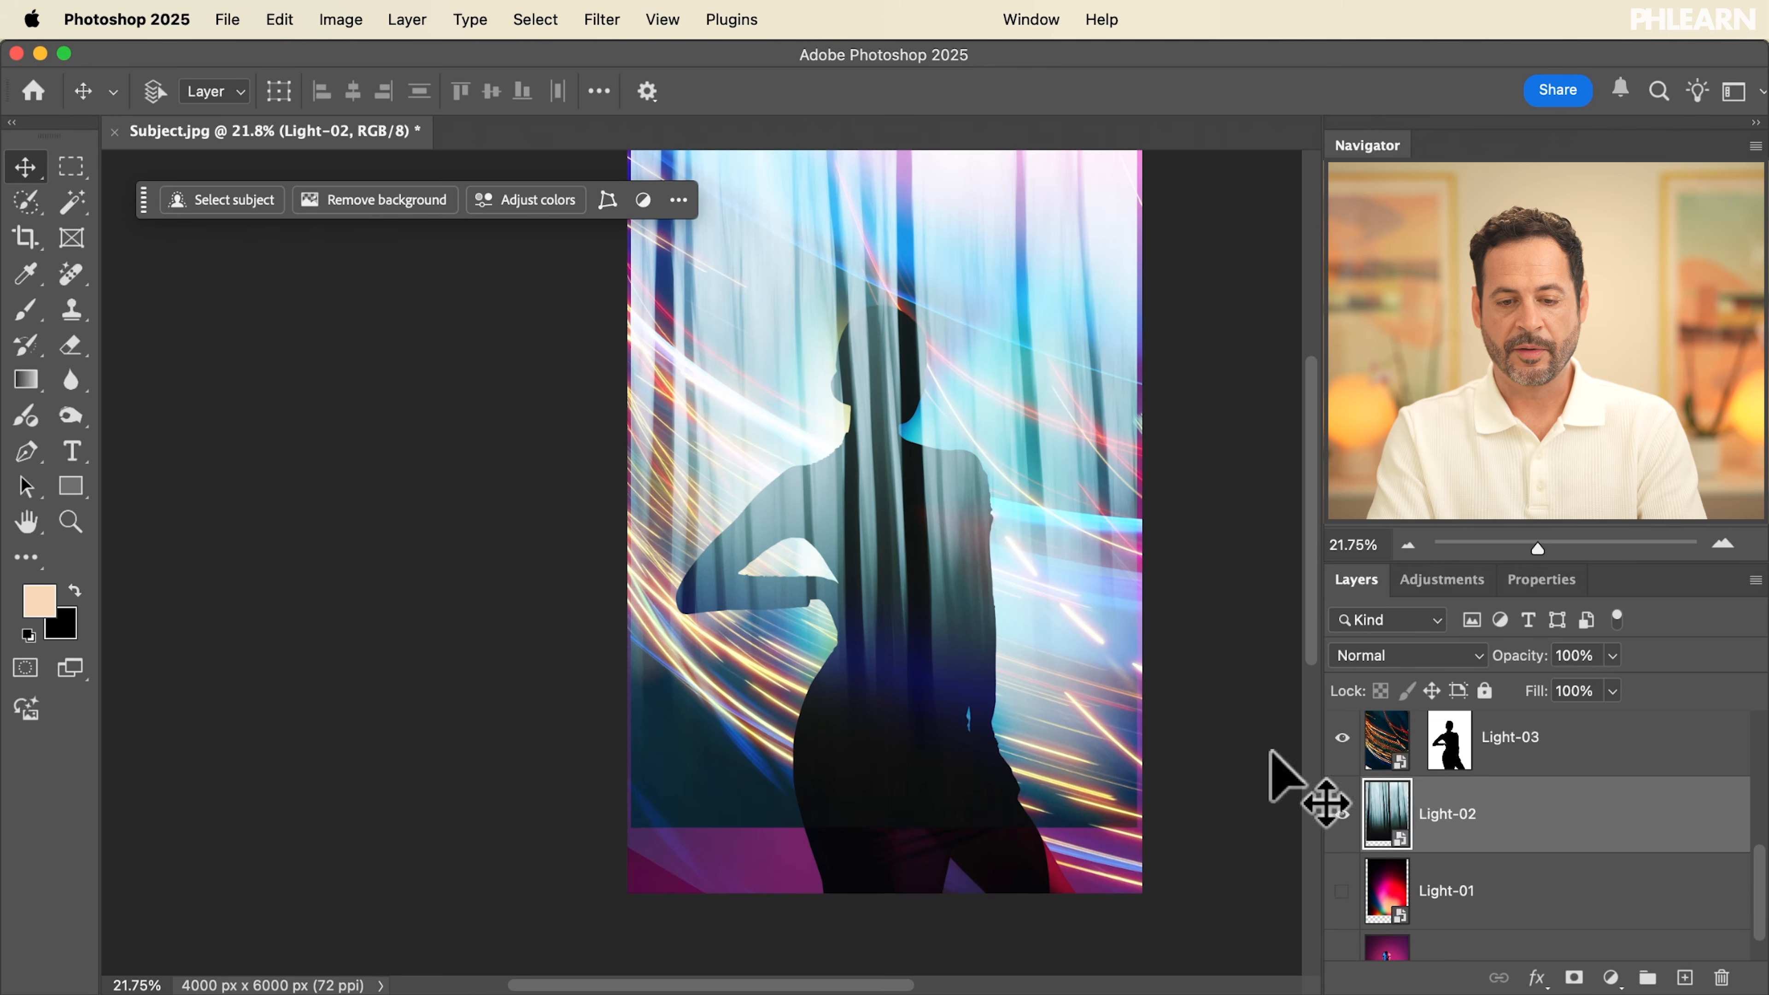
pyautogui.hscroll(3, 868, 498)
pyautogui.scroll(2, 868, 497)
pyautogui.hscroll(-2, 869, 497)
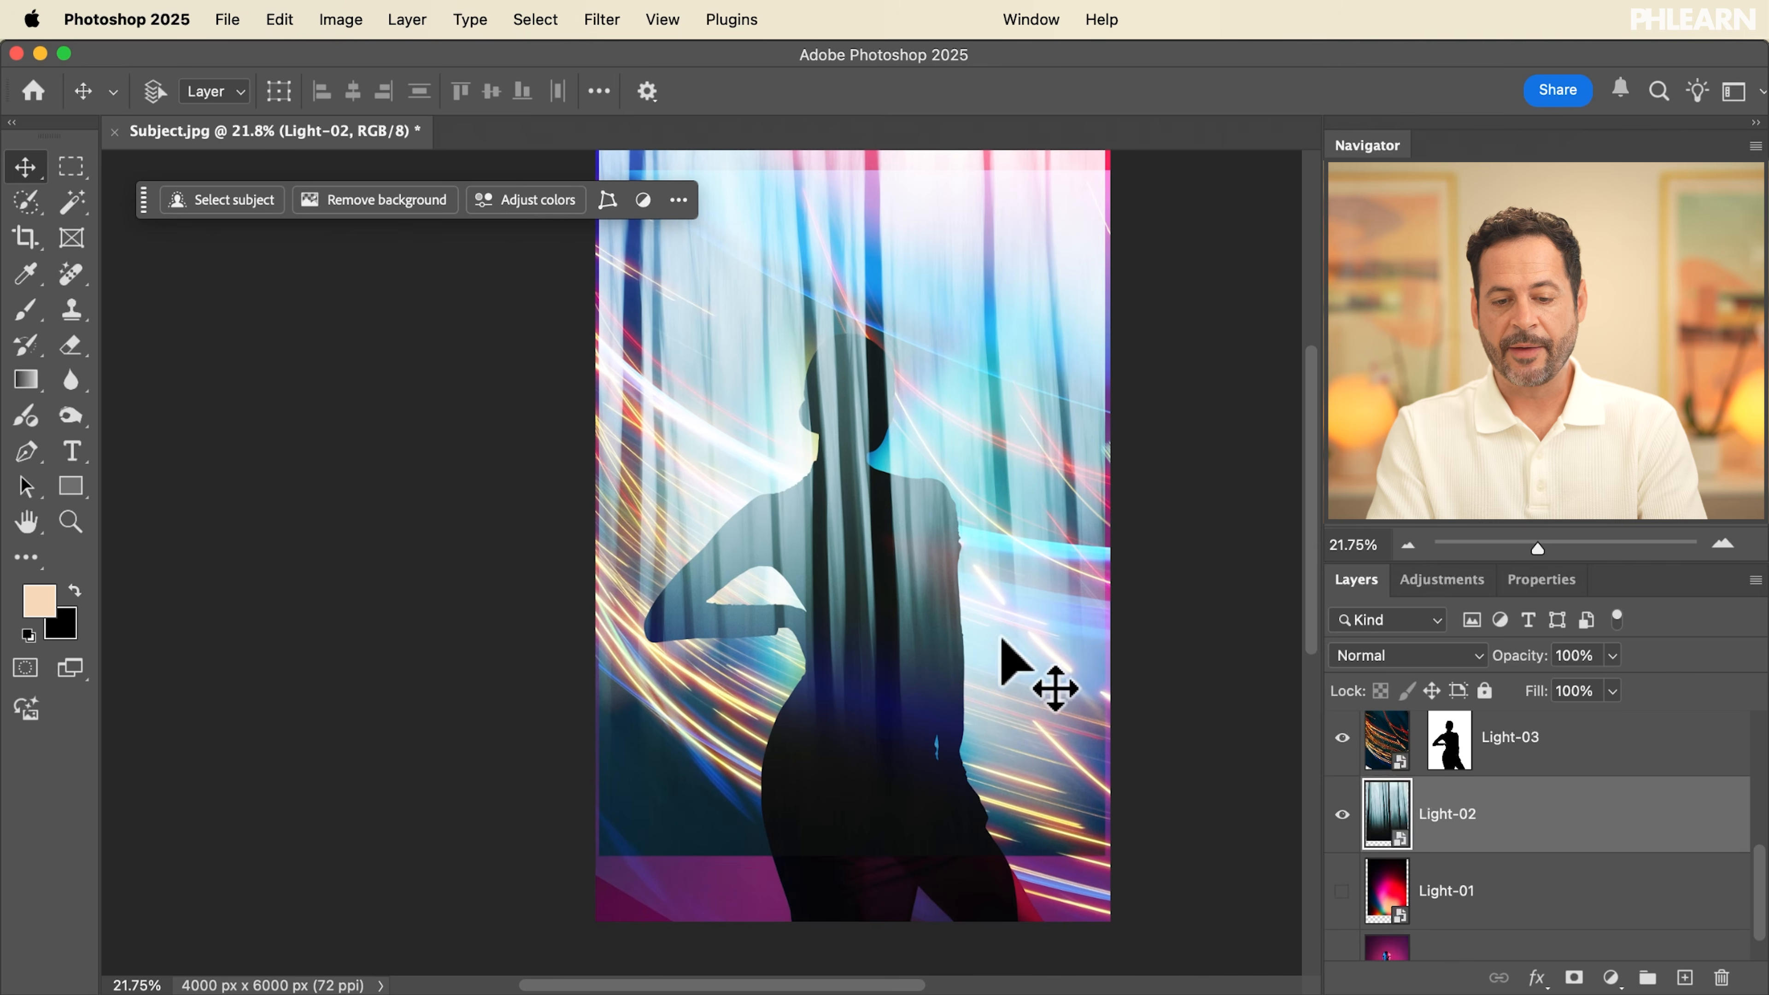
pyautogui.moveTo(1129, 725); pyautogui.dragTo(1103, 695)
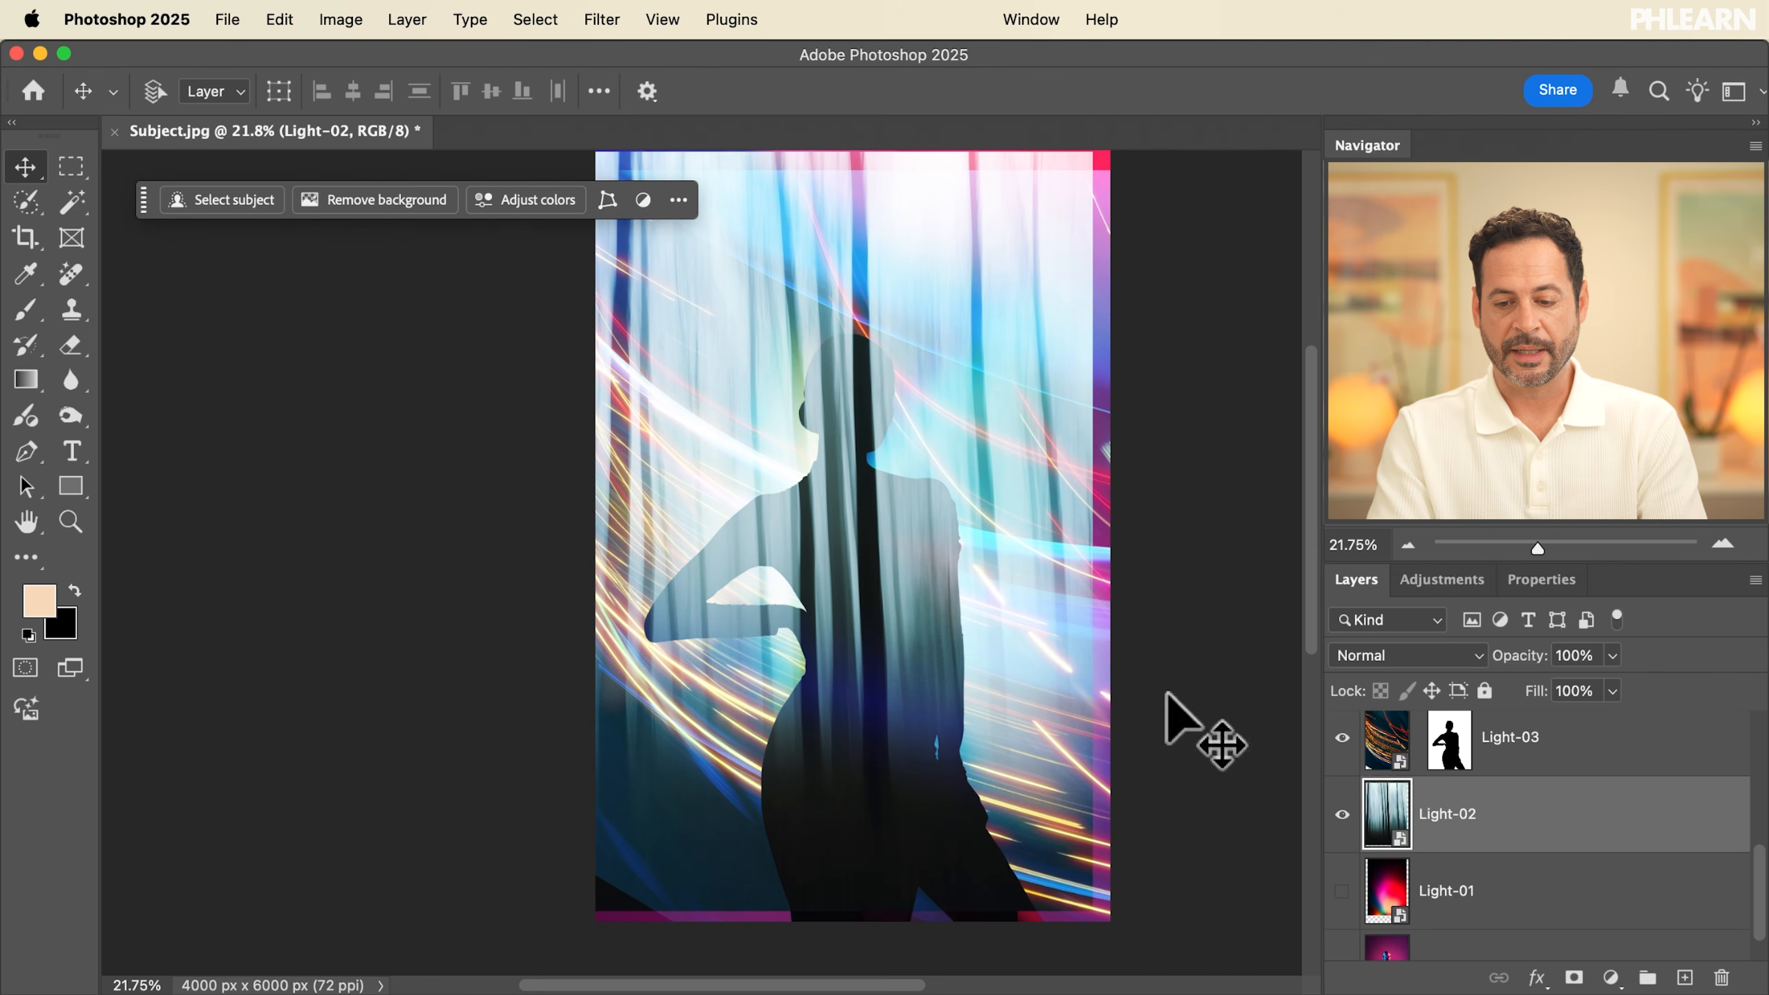
# Set Light-02's blend mode to Screen
pyautogui.click(1411, 658)
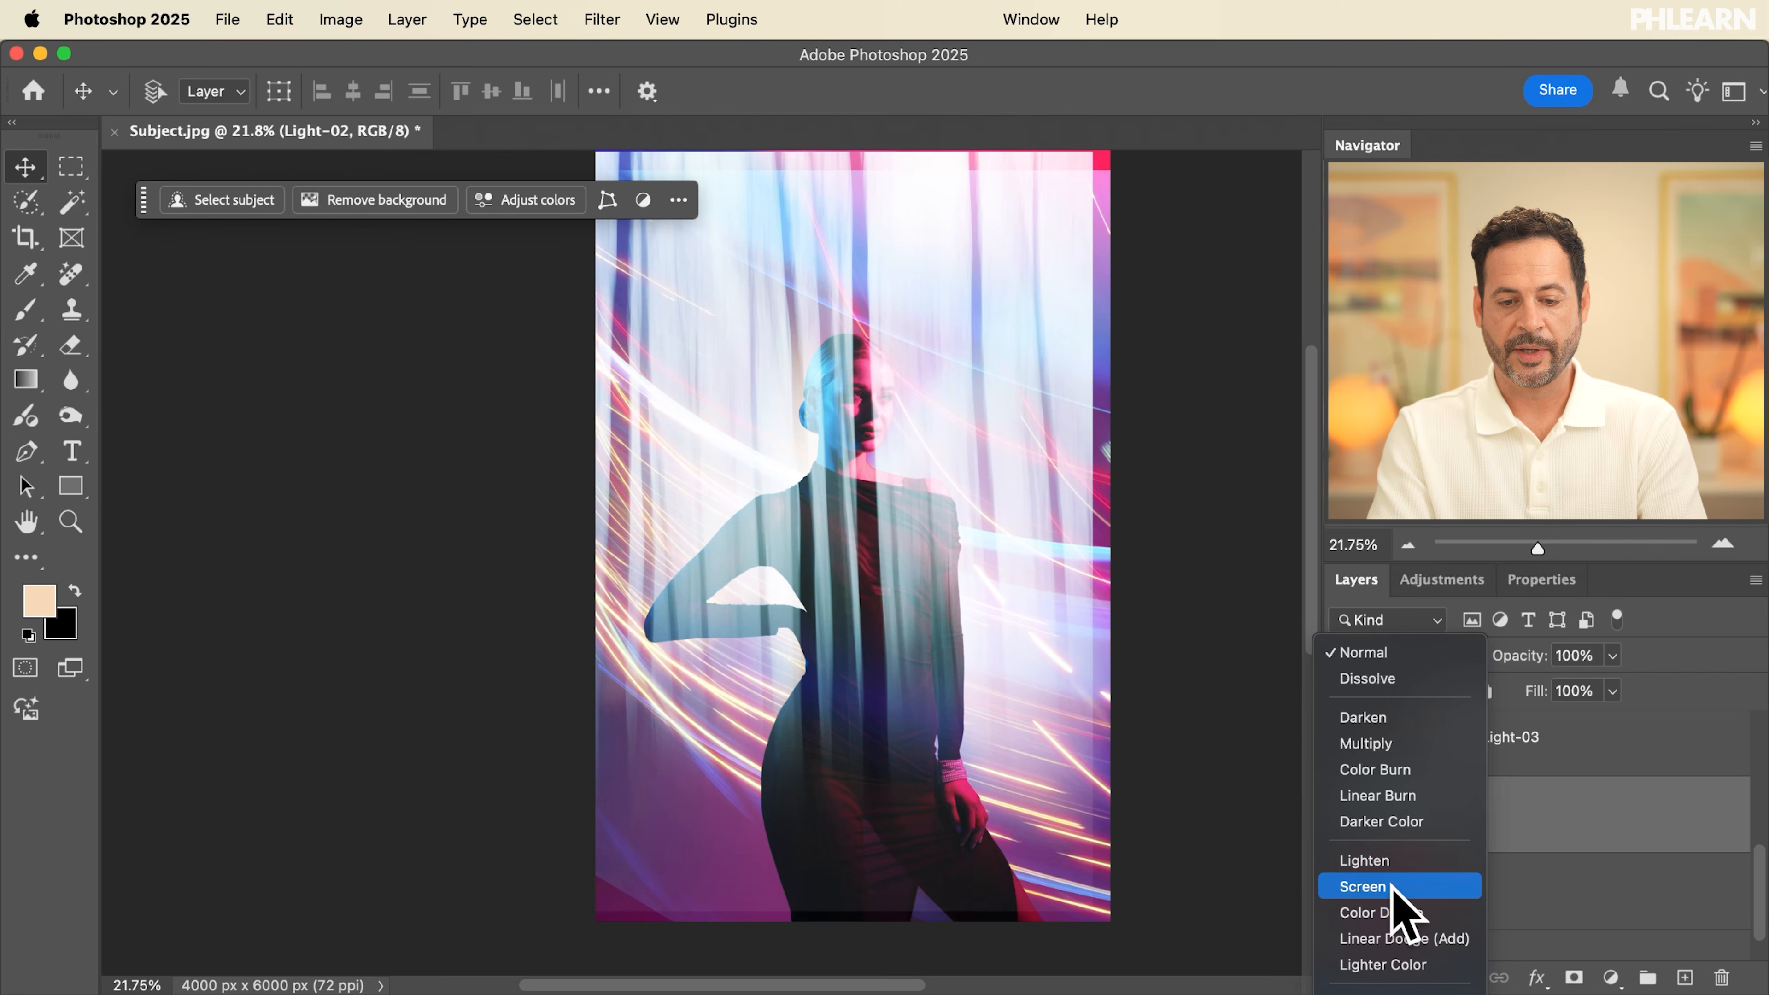
pyautogui.click(1387, 886)
pyautogui.hscroll(2, 807, 545)
pyautogui.scroll(2, 808, 545)
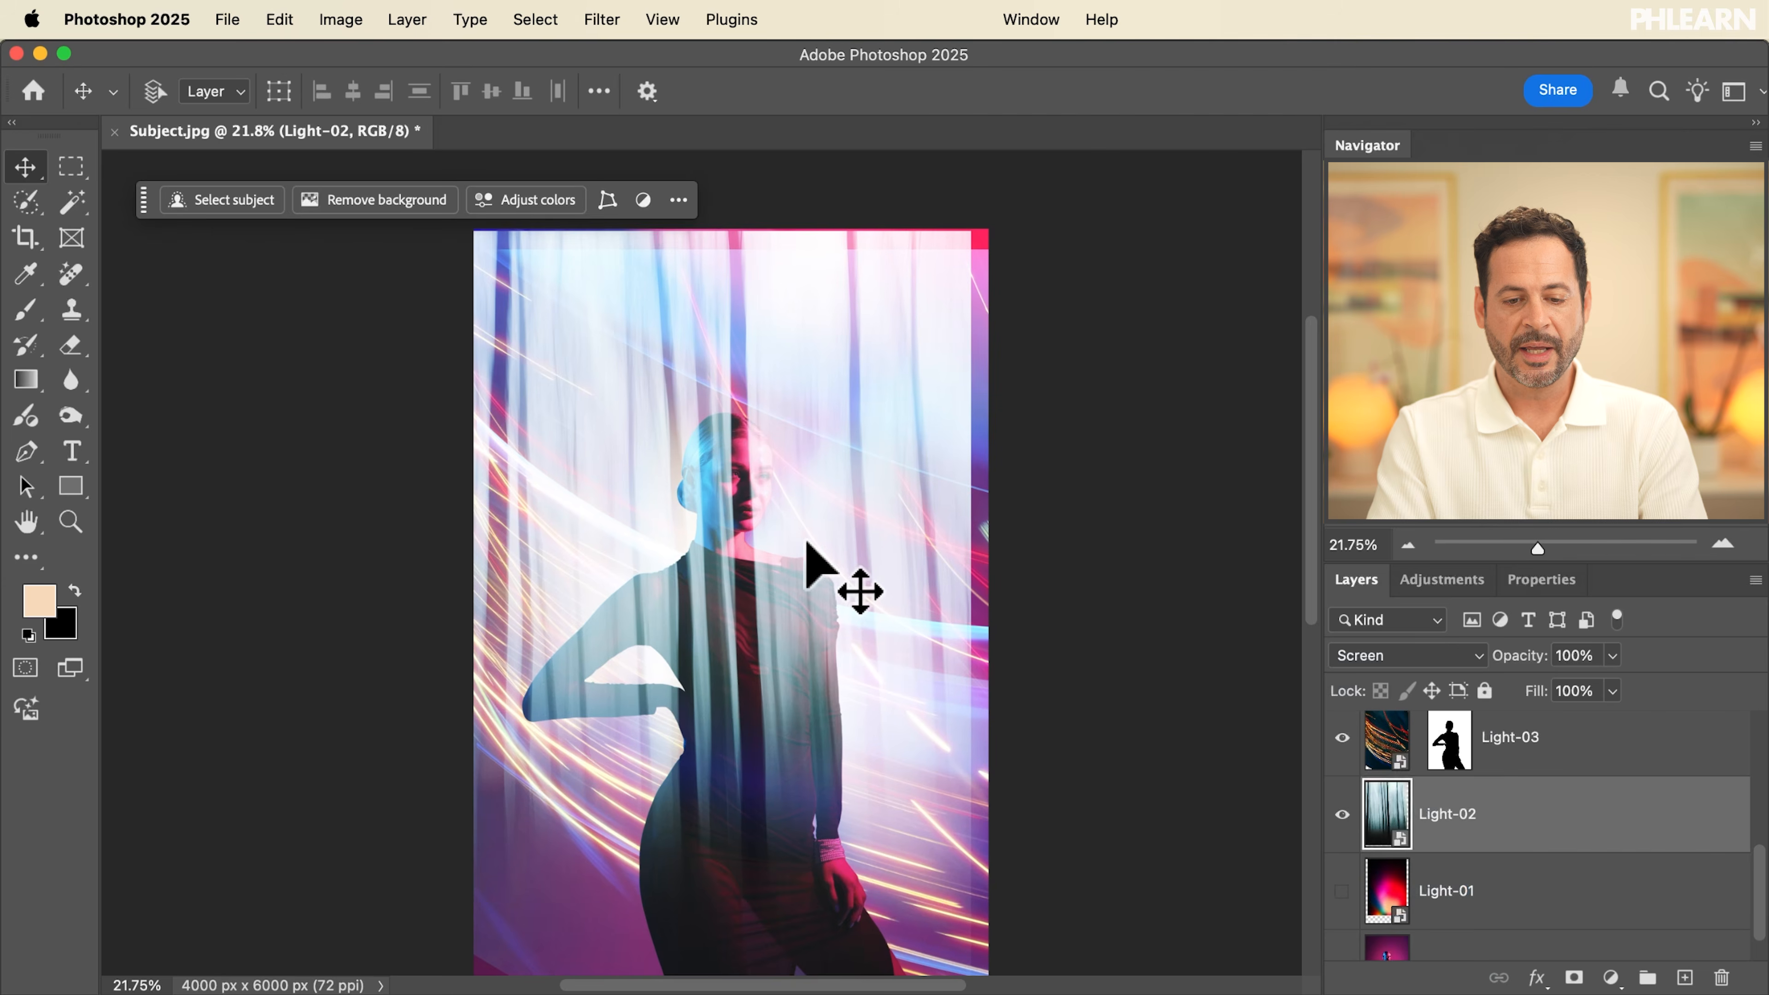
# Scale Light-02 up to 133% with Free Transform and move it upward over the canvas
pyautogui.moveTo(783, 651); pyautogui.dragTo(813, 679)
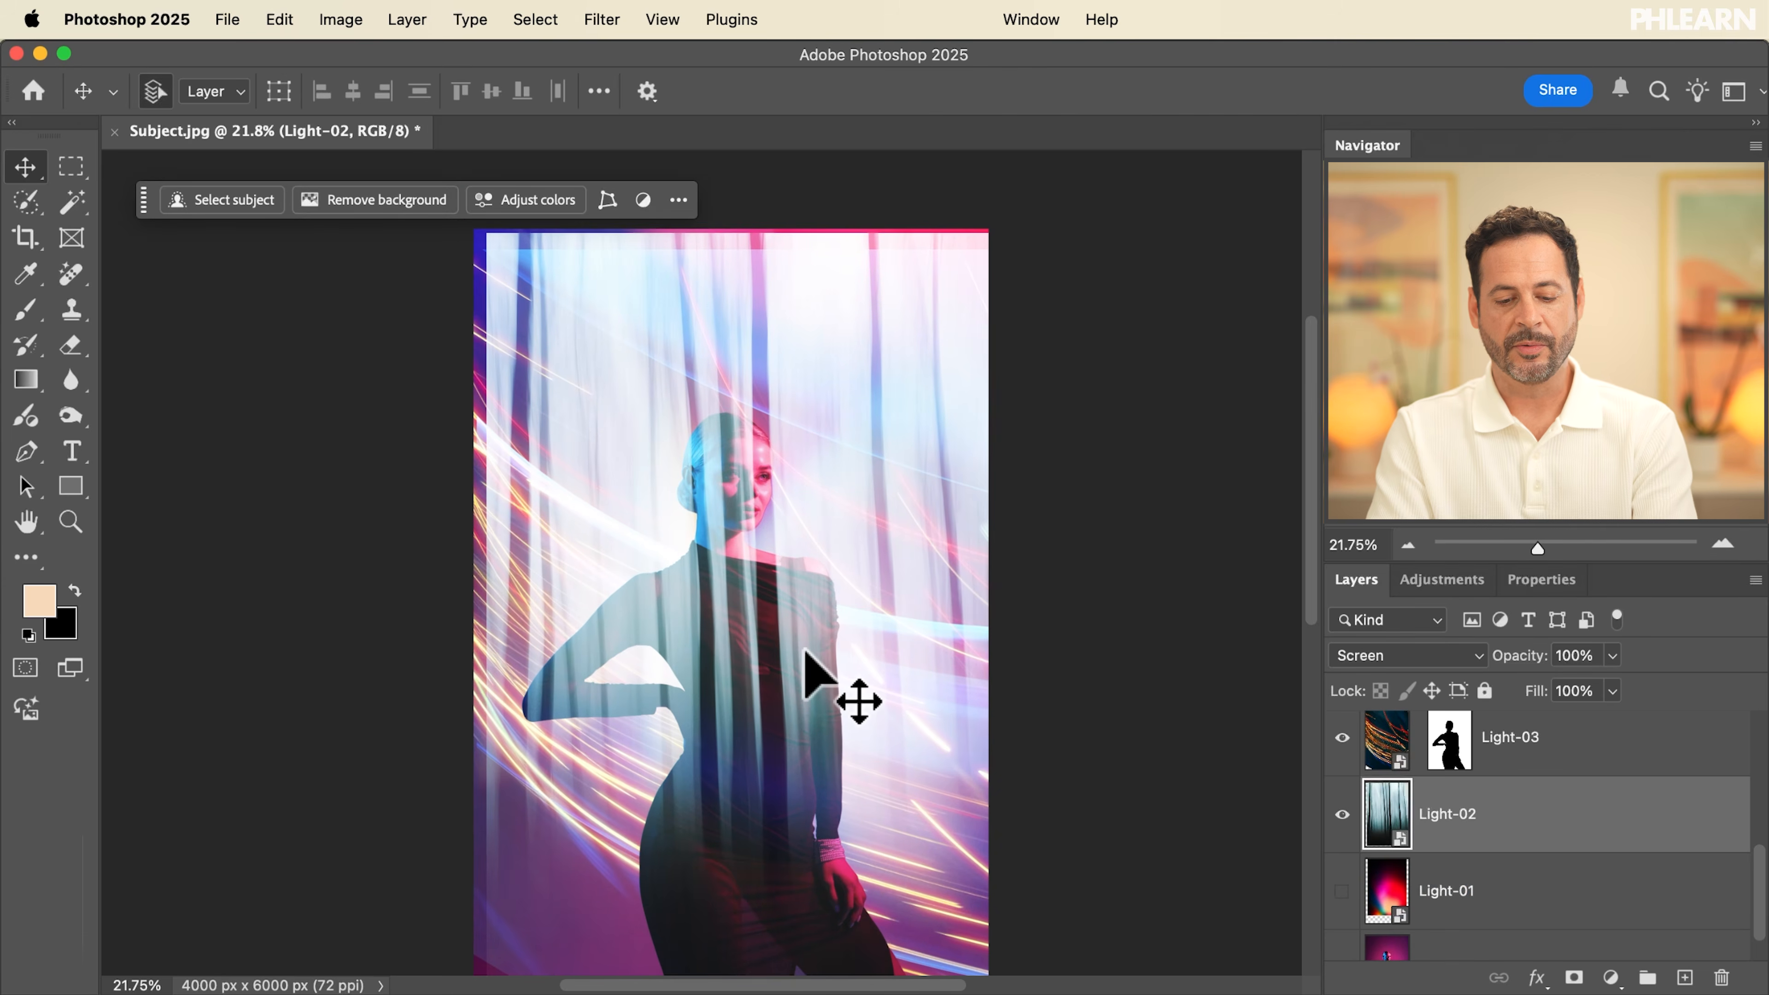
pyautogui.press('super+t')
pyautogui.moveTo(607, 93); pyautogui.dragTo(648, 94)
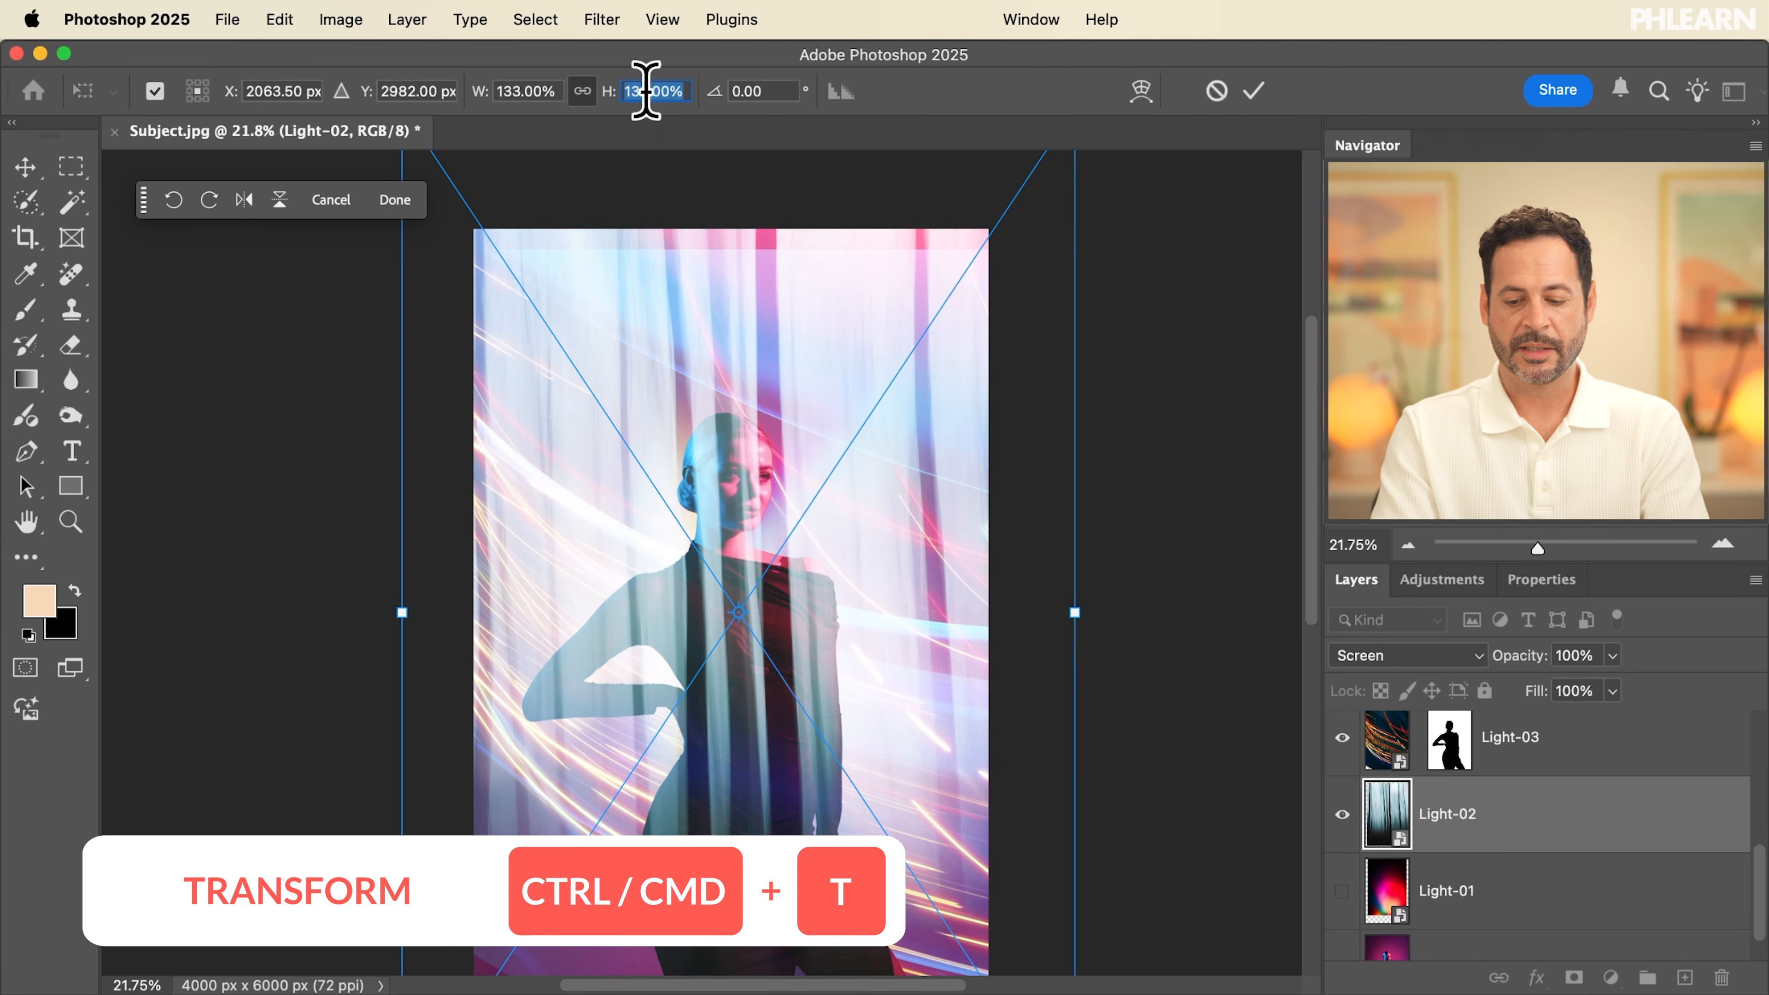
pyautogui.press('Return')
pyautogui.scroll(-3, 820, 363)
pyautogui.hscroll(-3, 820, 363)
pyautogui.moveTo(879, 452); pyautogui.dragTo(898, 239)
# Add a Levels adjustment to Light-02 with a shadow input of 35, and nudge the layer slightly to the right
pyautogui.press('super+l')
pyautogui.moveTo(174, 519); pyautogui.dragTo(206, 515)
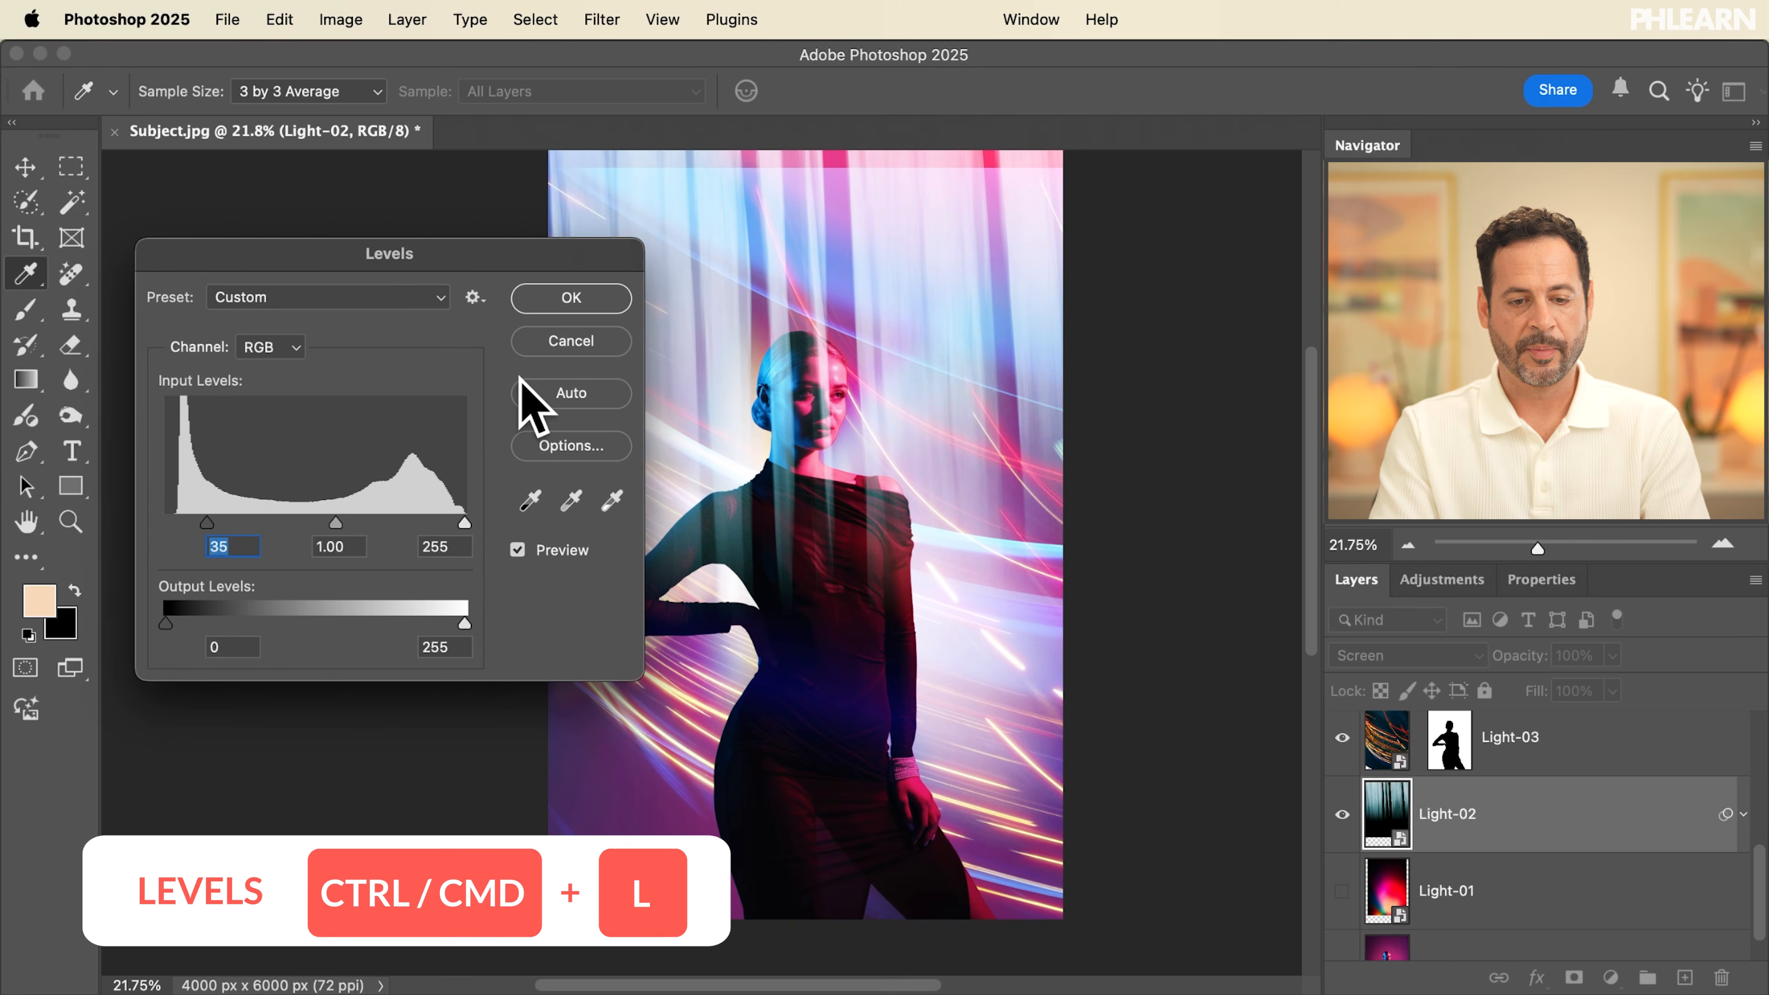
pyautogui.click(571, 298)
pyautogui.moveTo(901, 482); pyautogui.dragTo(933, 474)
# Toggle the visibility of Light-03 and Light-04 to compare the composite with and without each effect
pyautogui.click(1341, 737)
pyautogui.click(1341, 737)
pyautogui.scroll(2, 1344, 737)
pyautogui.click(1341, 808)
pyautogui.click(1342, 808)
pyautogui.click(1341, 805)
pyautogui.click(1341, 804)
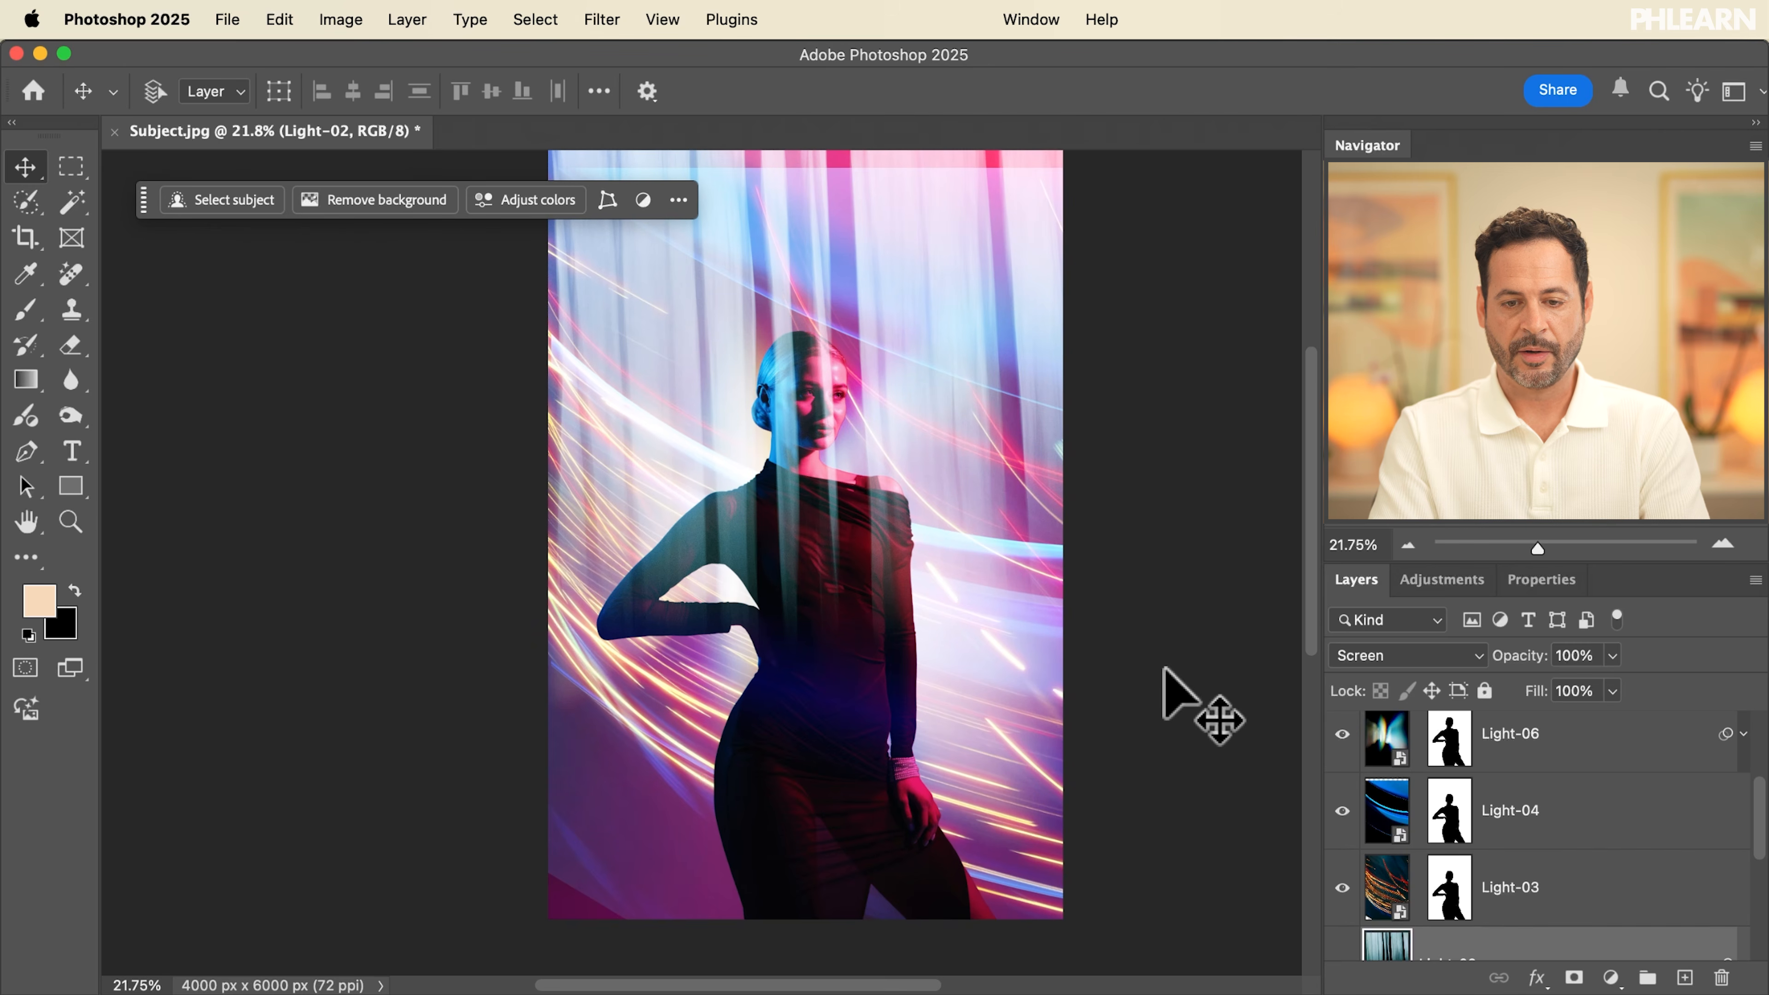
# Enlarge Light-04 slightly with Free Transform so it reaches the top edge of the canvas
pyautogui.scroll(-2, 1186, 705)
pyautogui.click(1376, 815)
pyautogui.press('super+t')
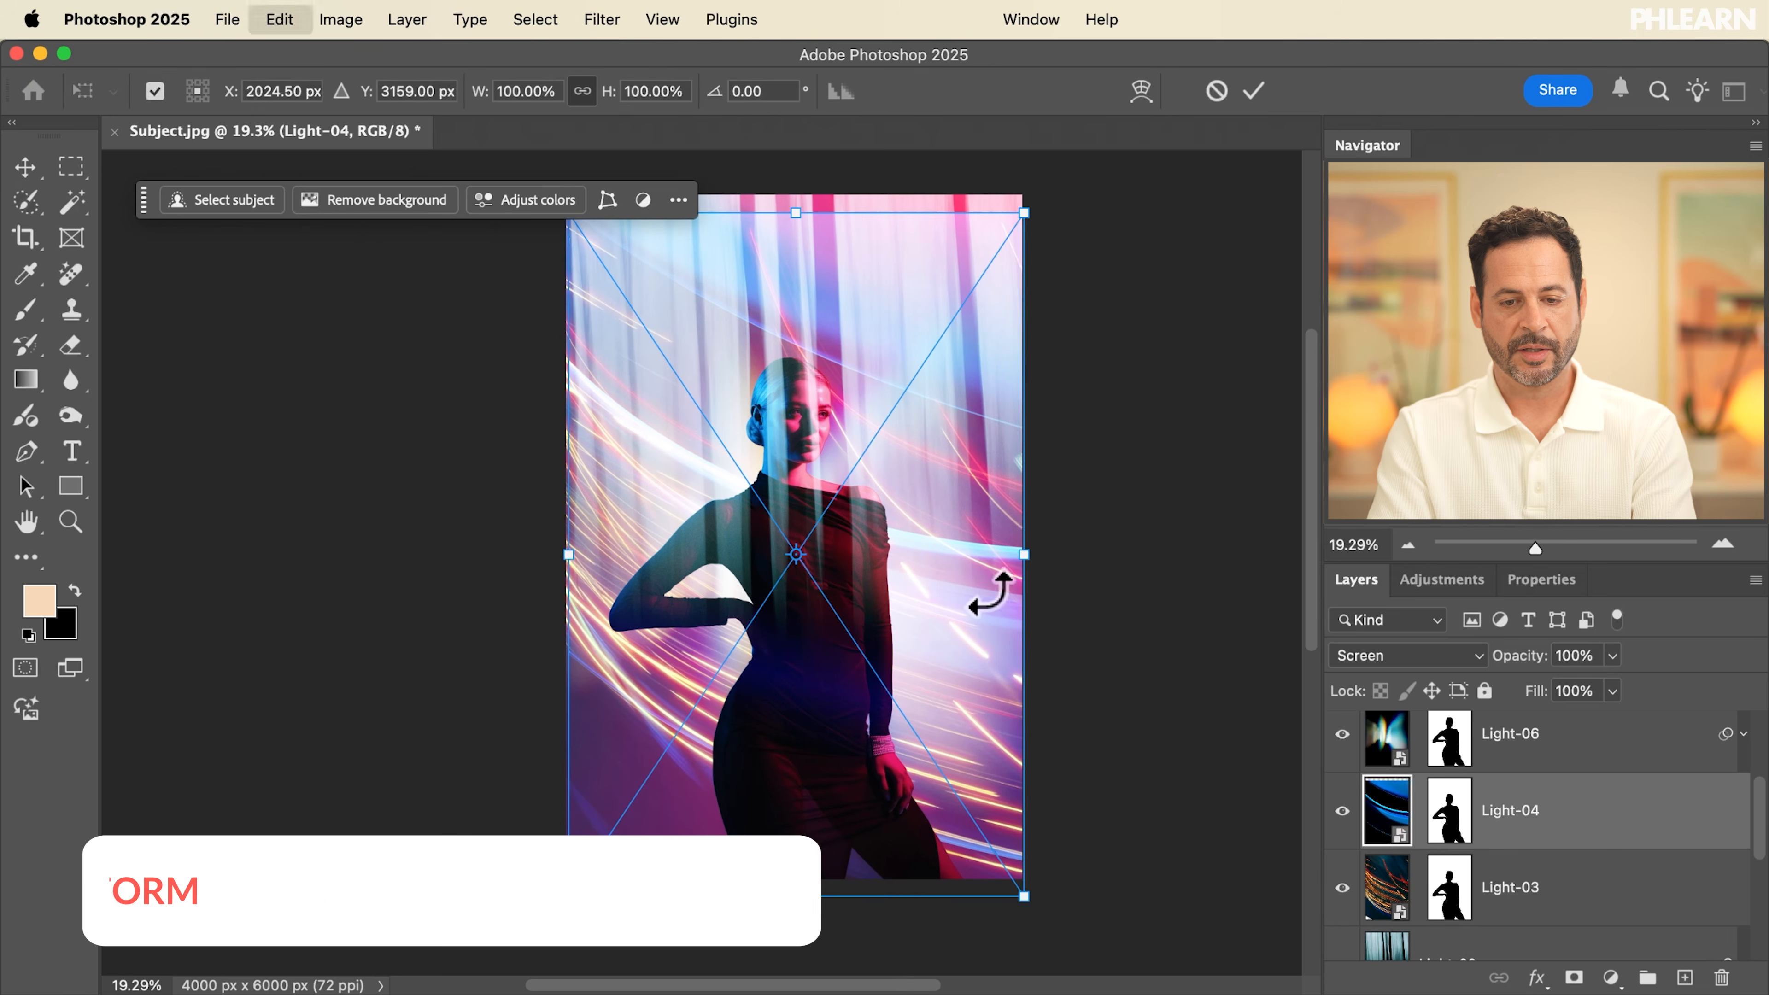
pyautogui.moveTo(611, 92); pyautogui.dragTo(619, 93)
pyautogui.press('Return')
# Select Light-02 and toggle its visibility to examine how its light streaks affect the subject and background
pyautogui.scroll(-3, 1406, 864)
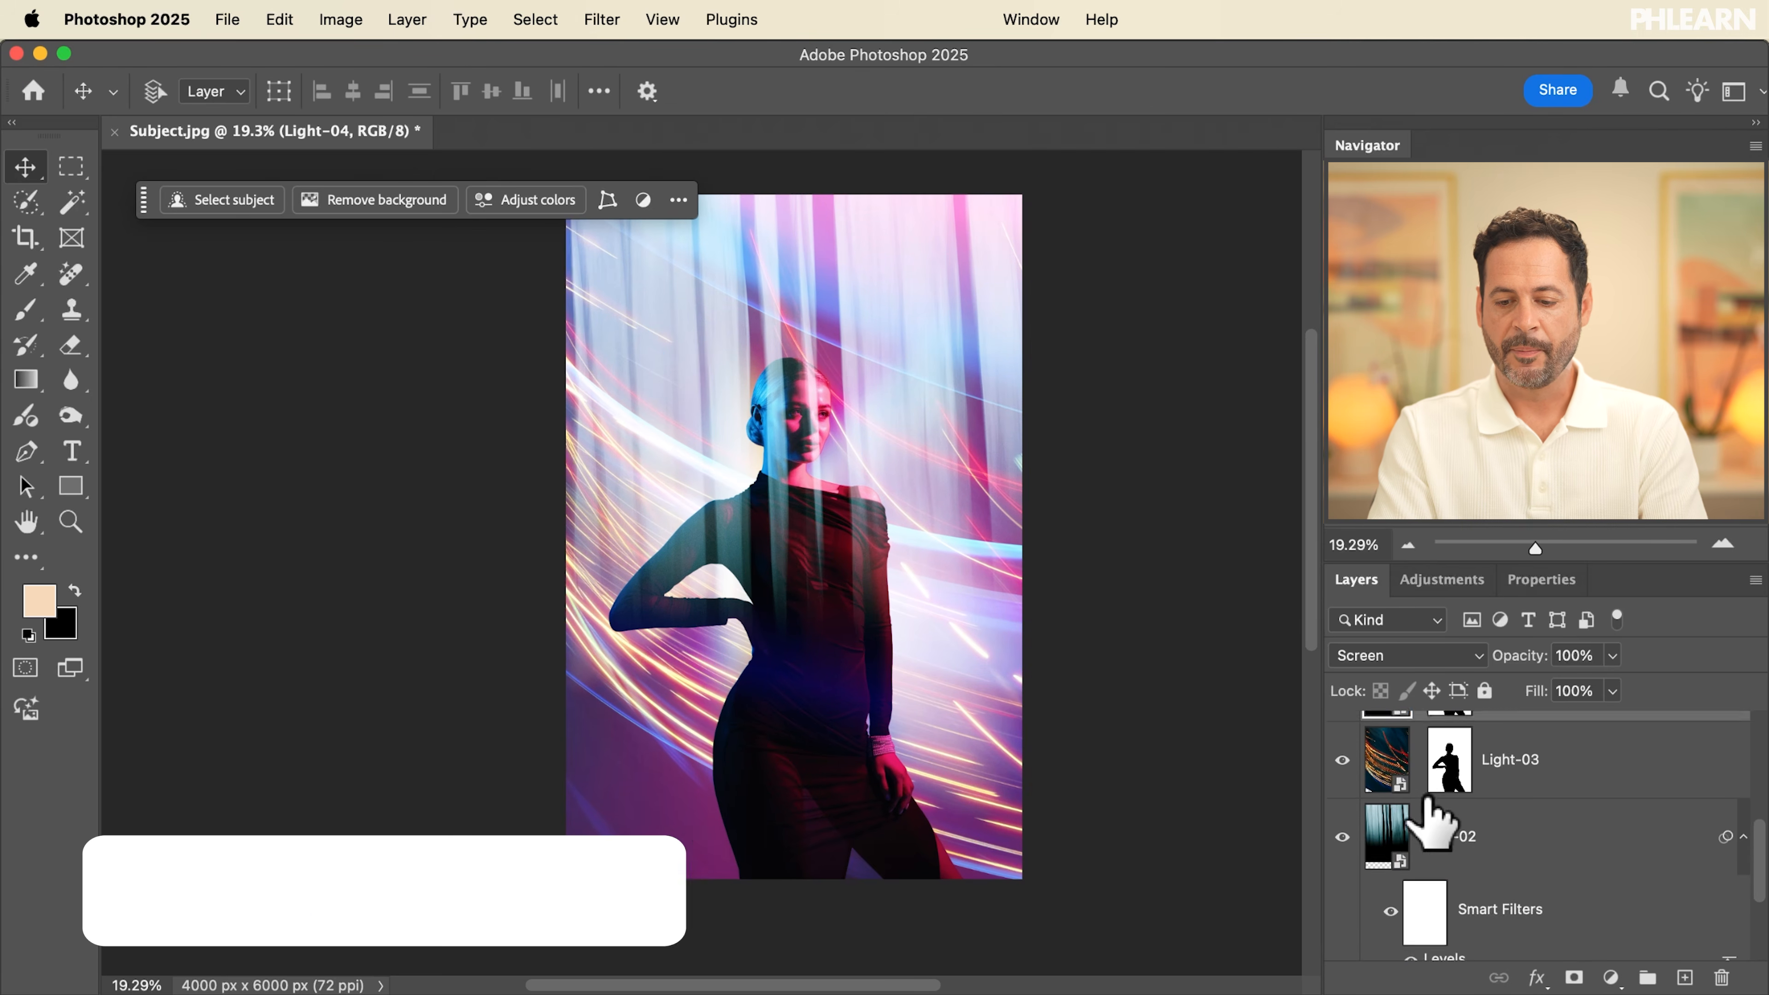
pyautogui.click(1515, 815)
pyautogui.click(1342, 791)
pyautogui.click(1342, 791)
pyautogui.click(1342, 791)
pyautogui.click(1342, 791)
pyautogui.click(1342, 791)
pyautogui.click(1342, 791)
pyautogui.click(1342, 791)
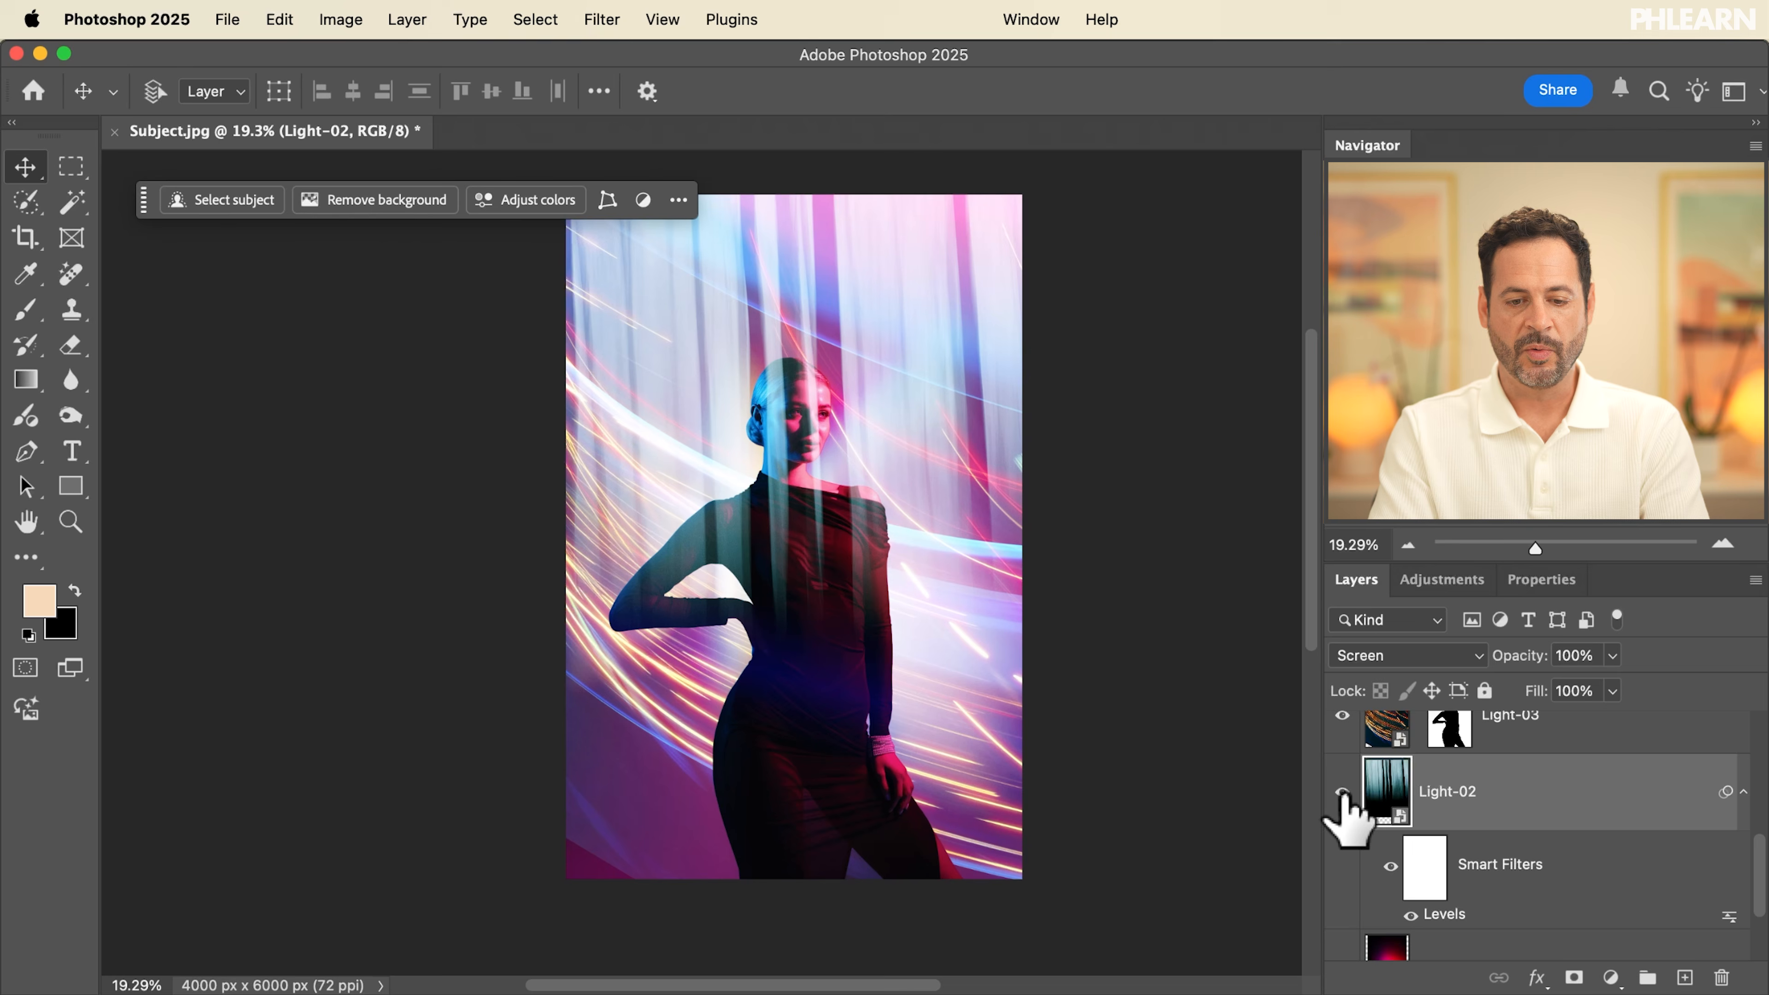
pyautogui.click(1342, 791)
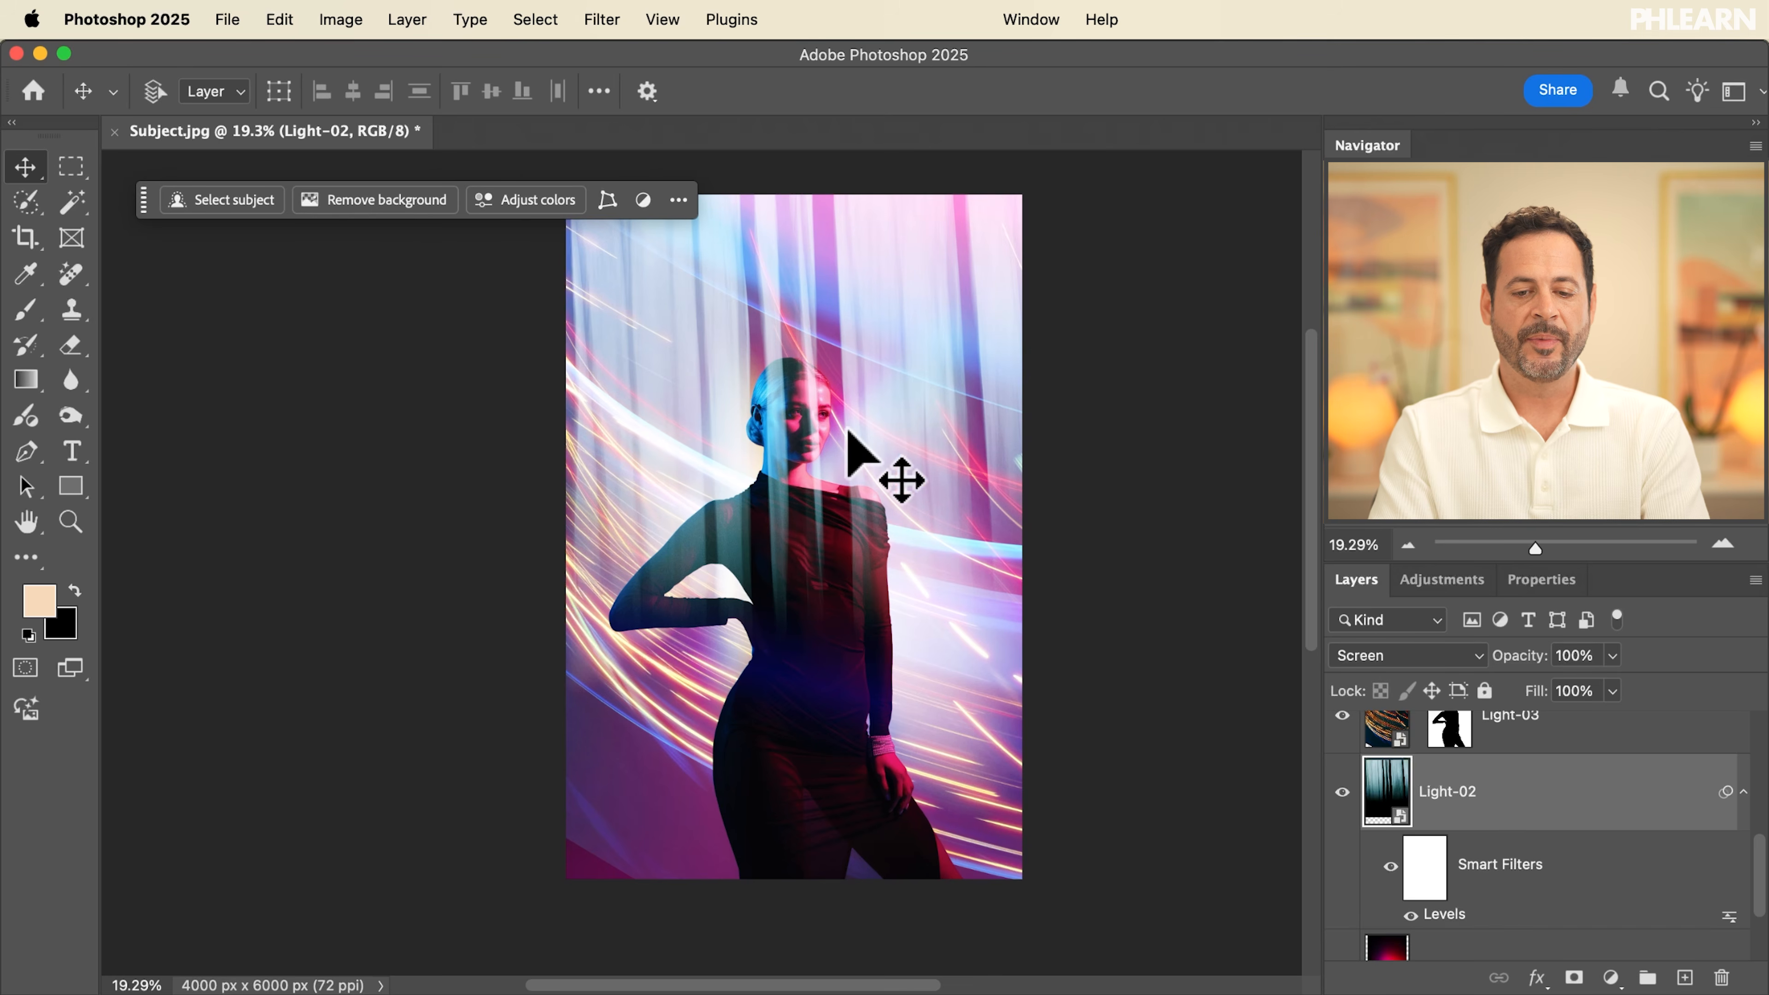
pyautogui.scroll(5, 848, 432)
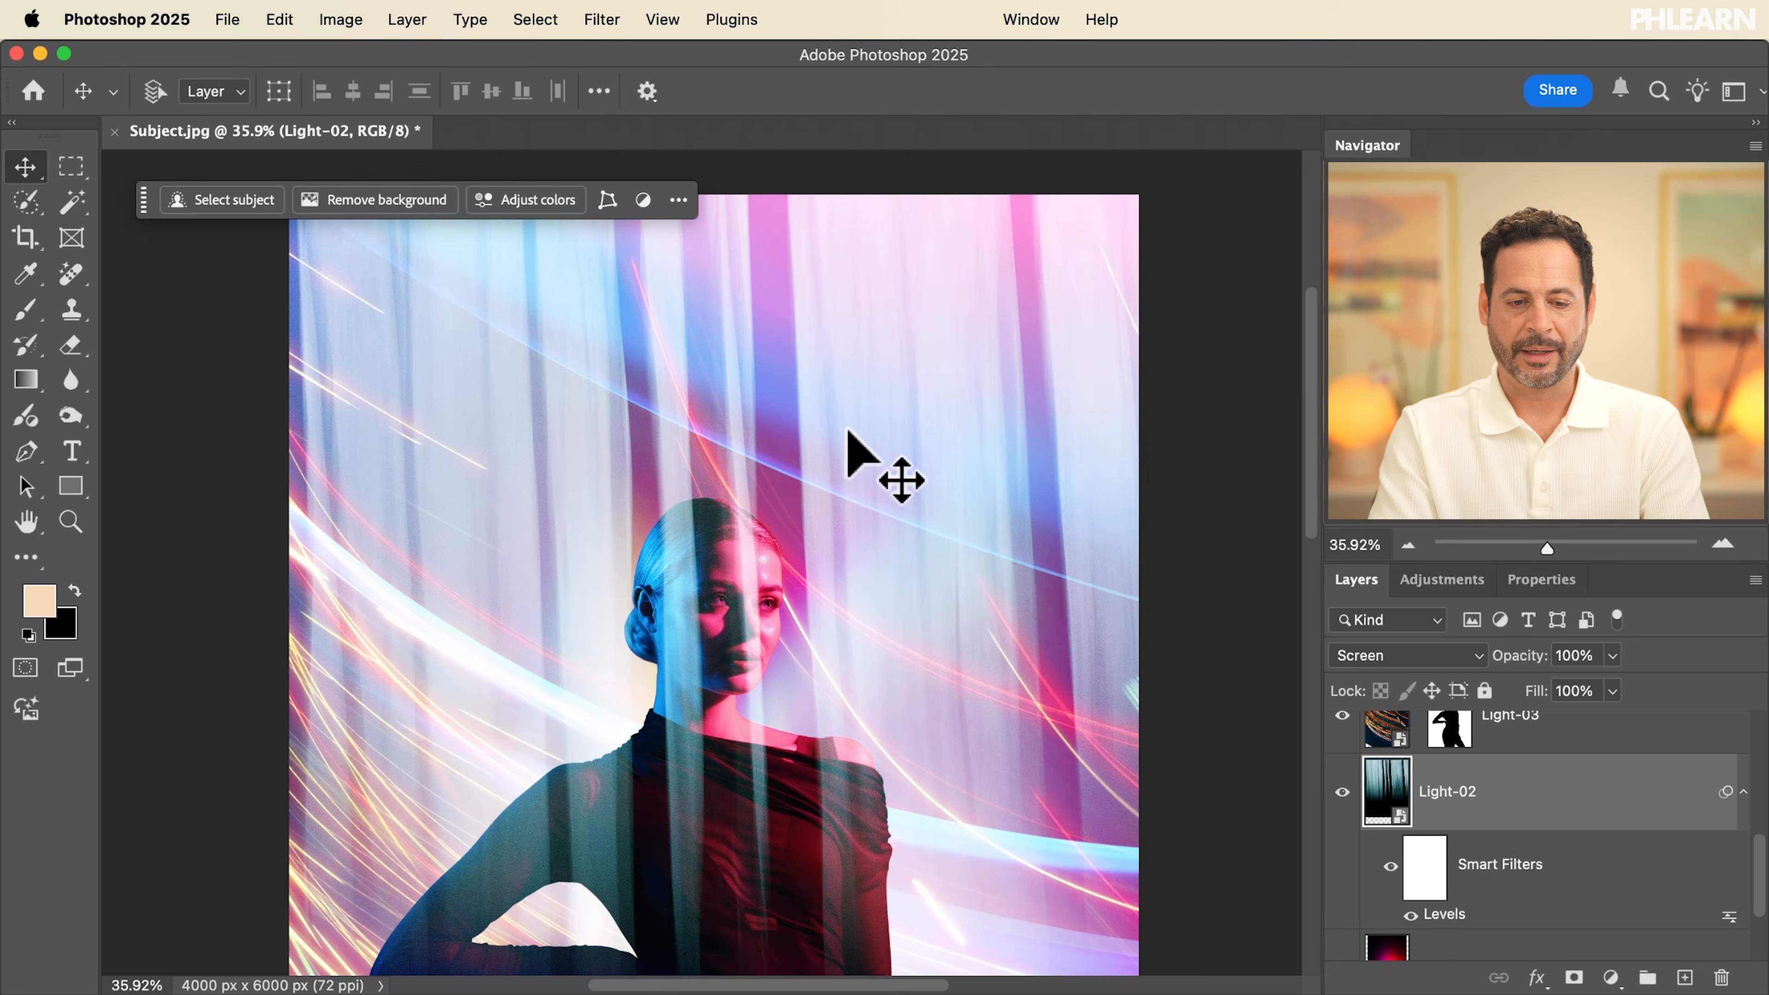
pyautogui.scroll(-3, 848, 432)
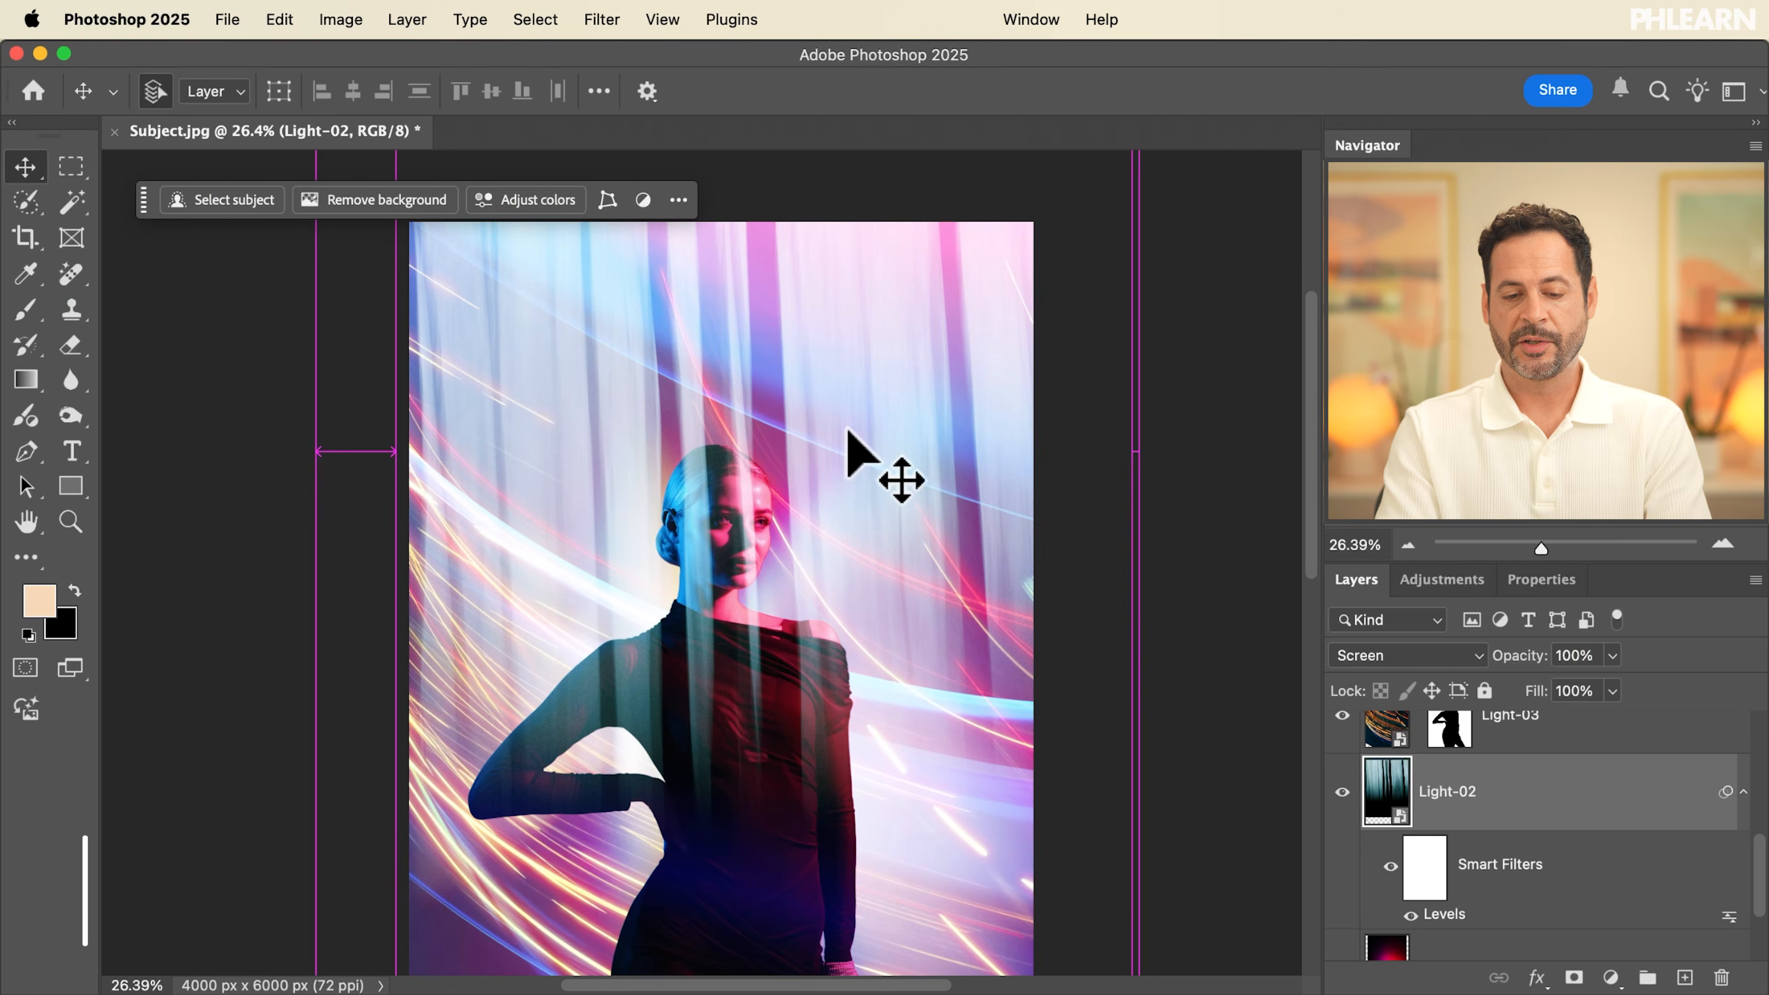
# Add a second Levels filter to Light-02 and set the Red channel's white output level to 12
pyautogui.press('super+l')
pyautogui.hscroll(-5, 849, 446)
pyautogui.scroll(-3, 849, 447)
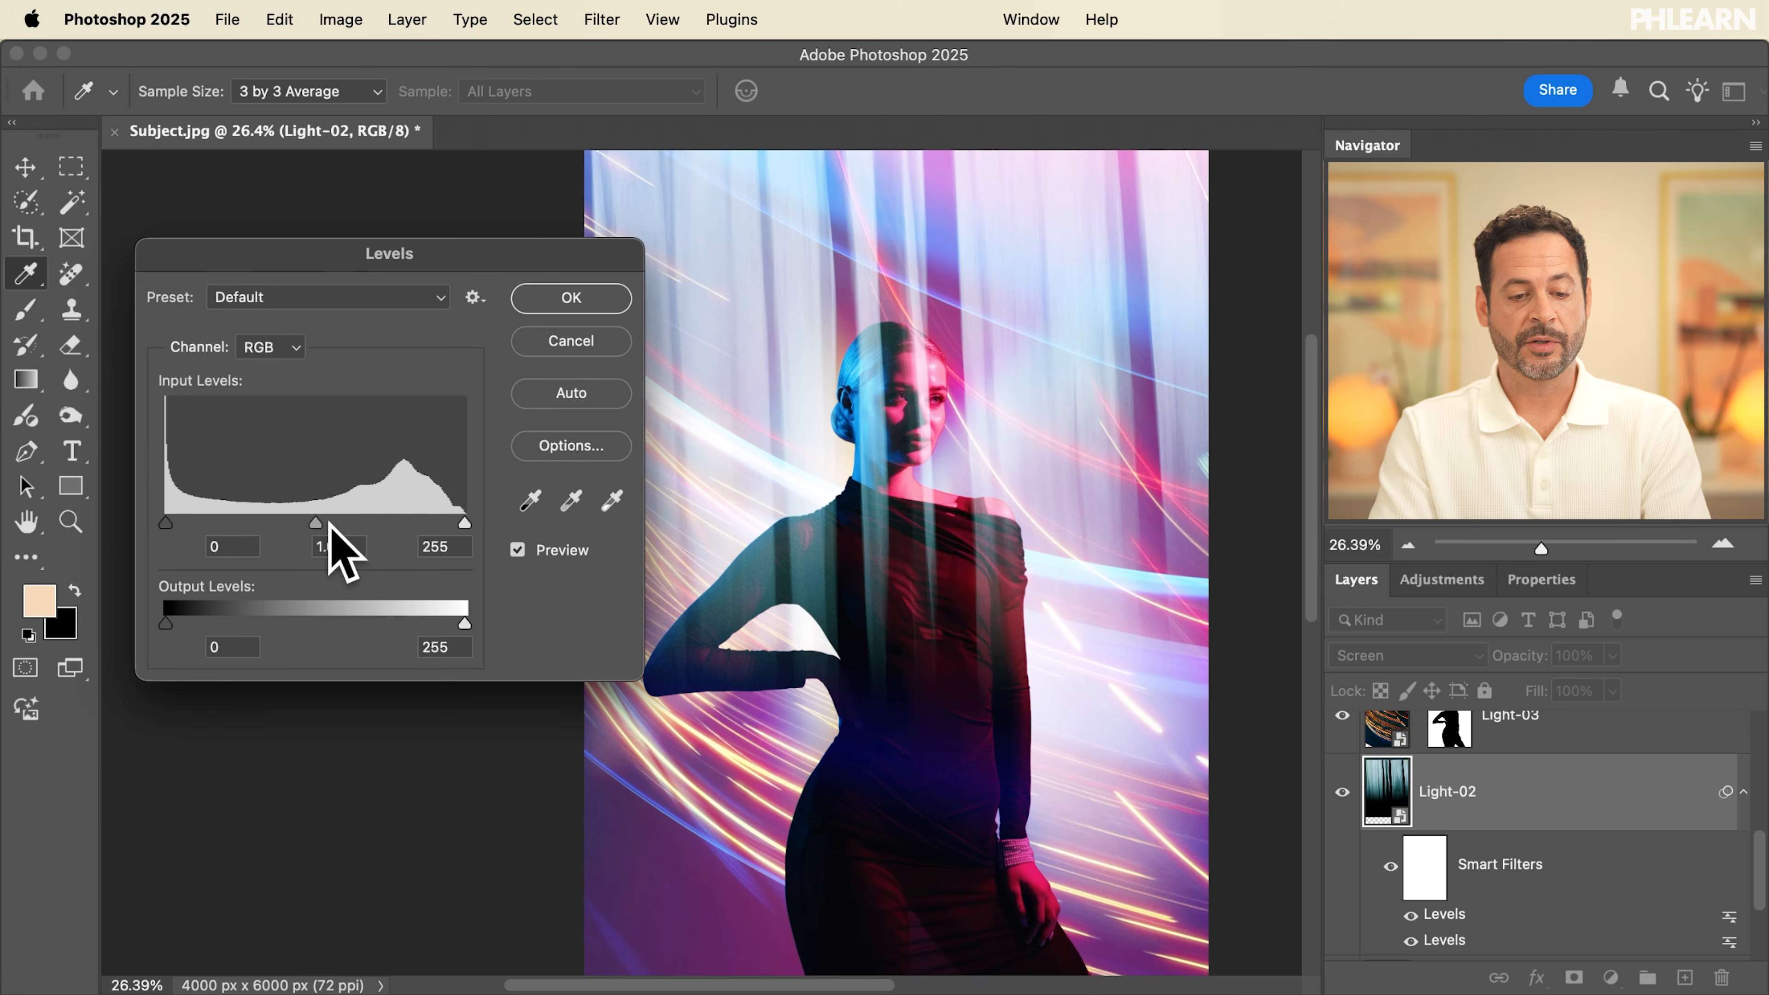
pyautogui.moveTo(349, 524); pyautogui.dragTo(316, 519)
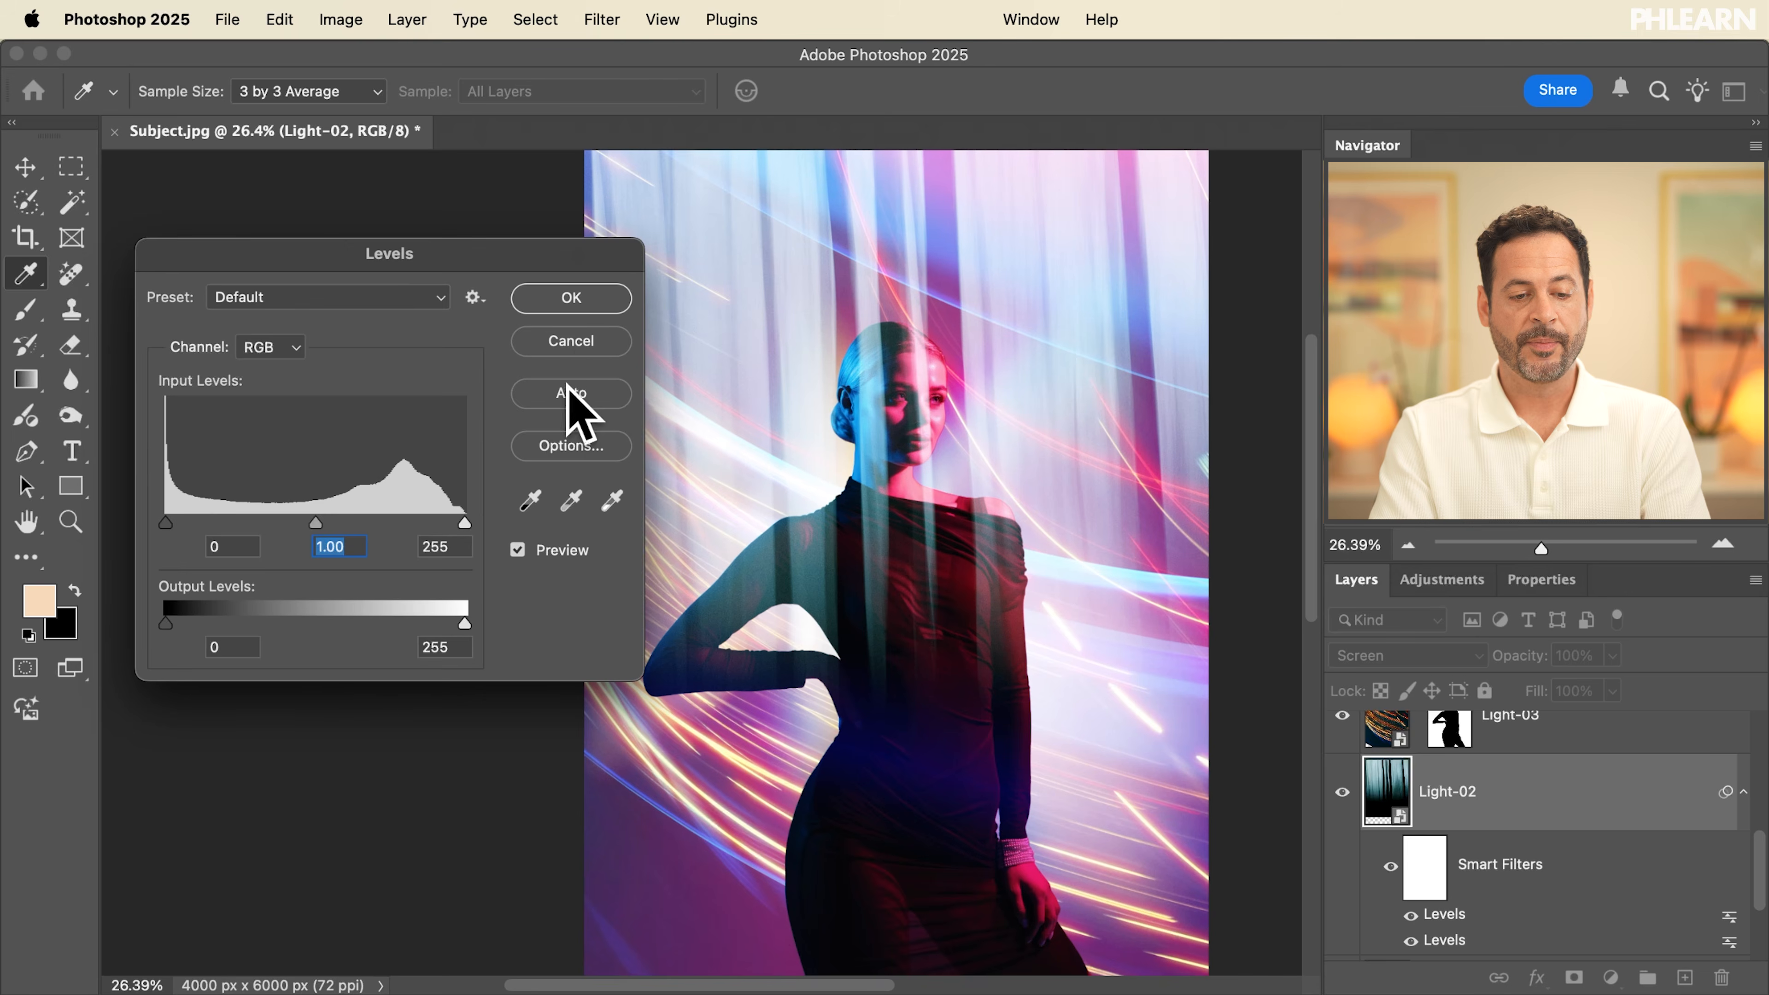
pyautogui.click(274, 353)
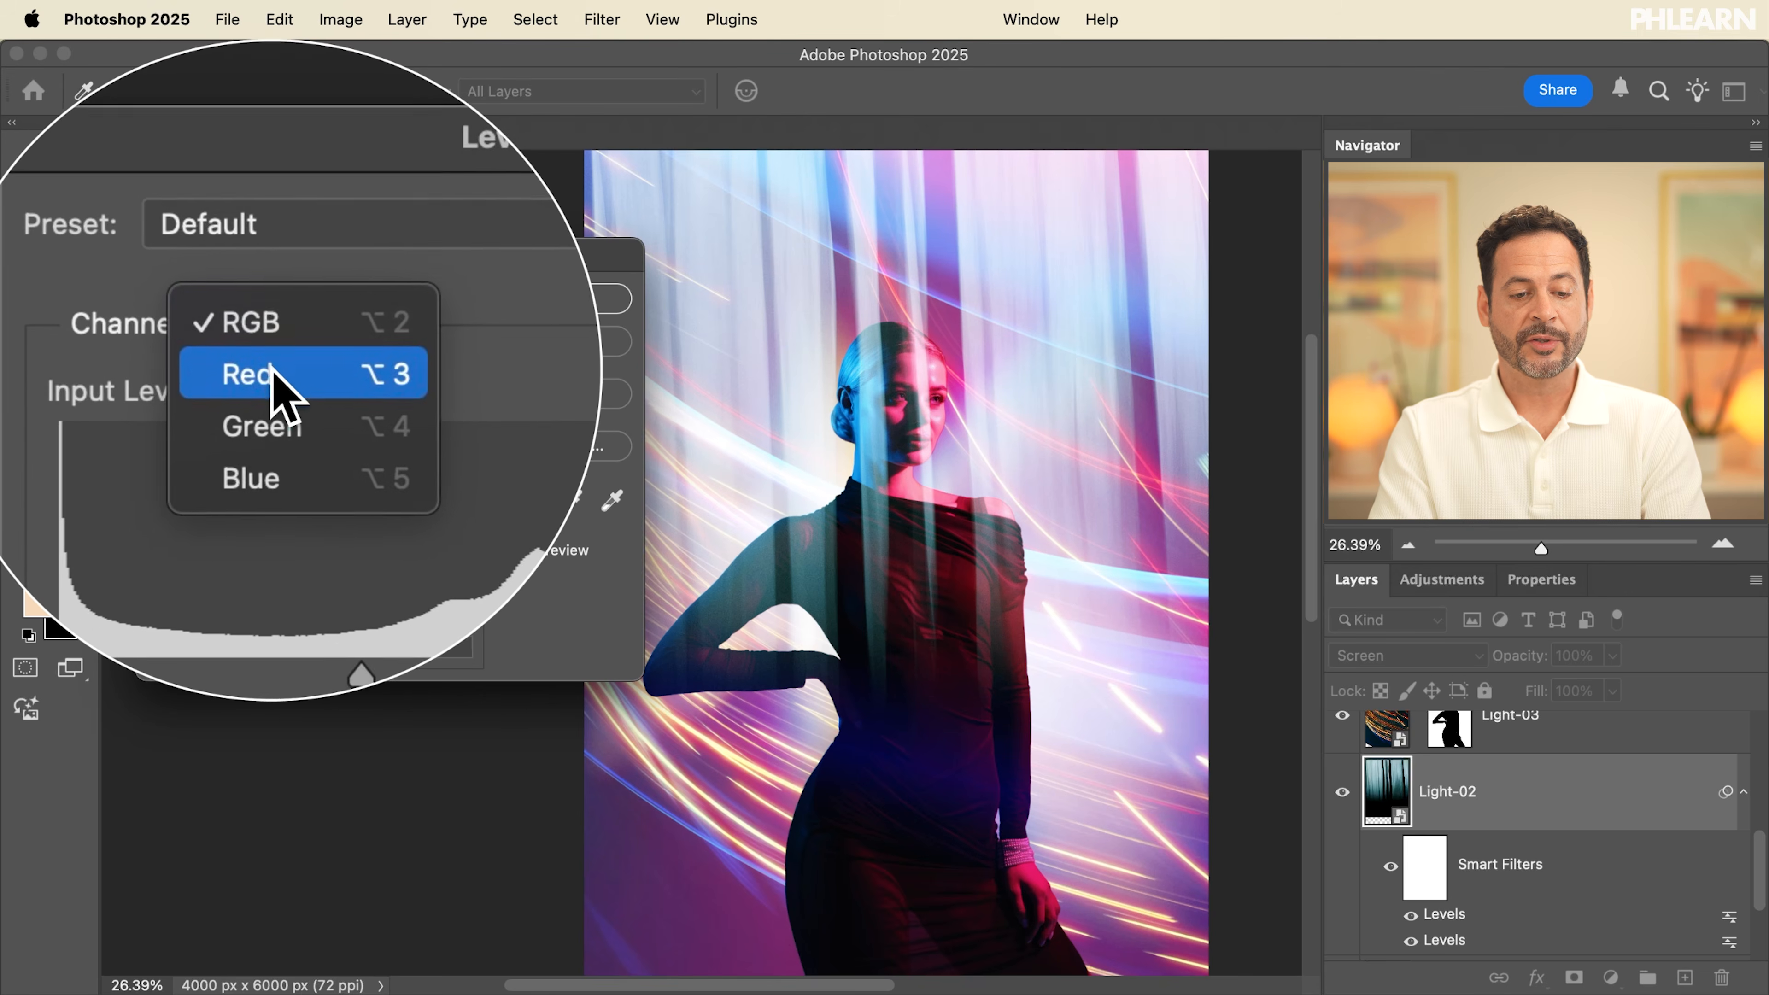
pyautogui.click(280, 391)
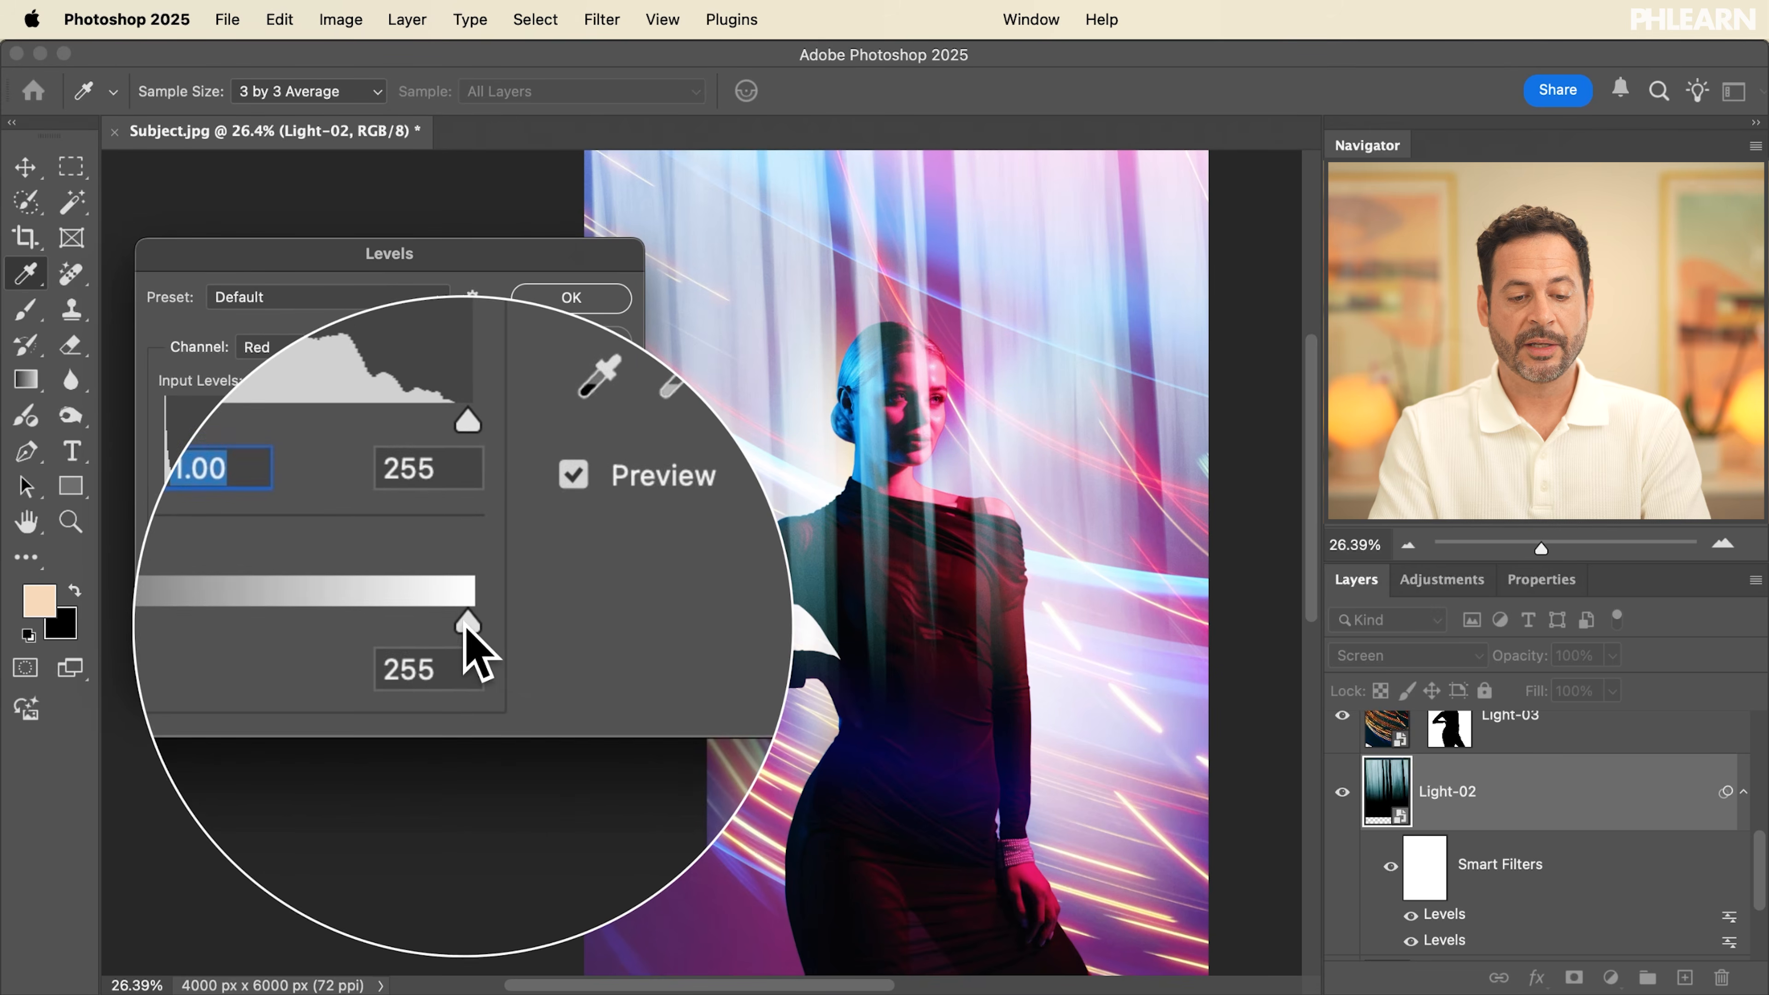
pyautogui.moveTo(464, 622); pyautogui.dragTo(429, 622)
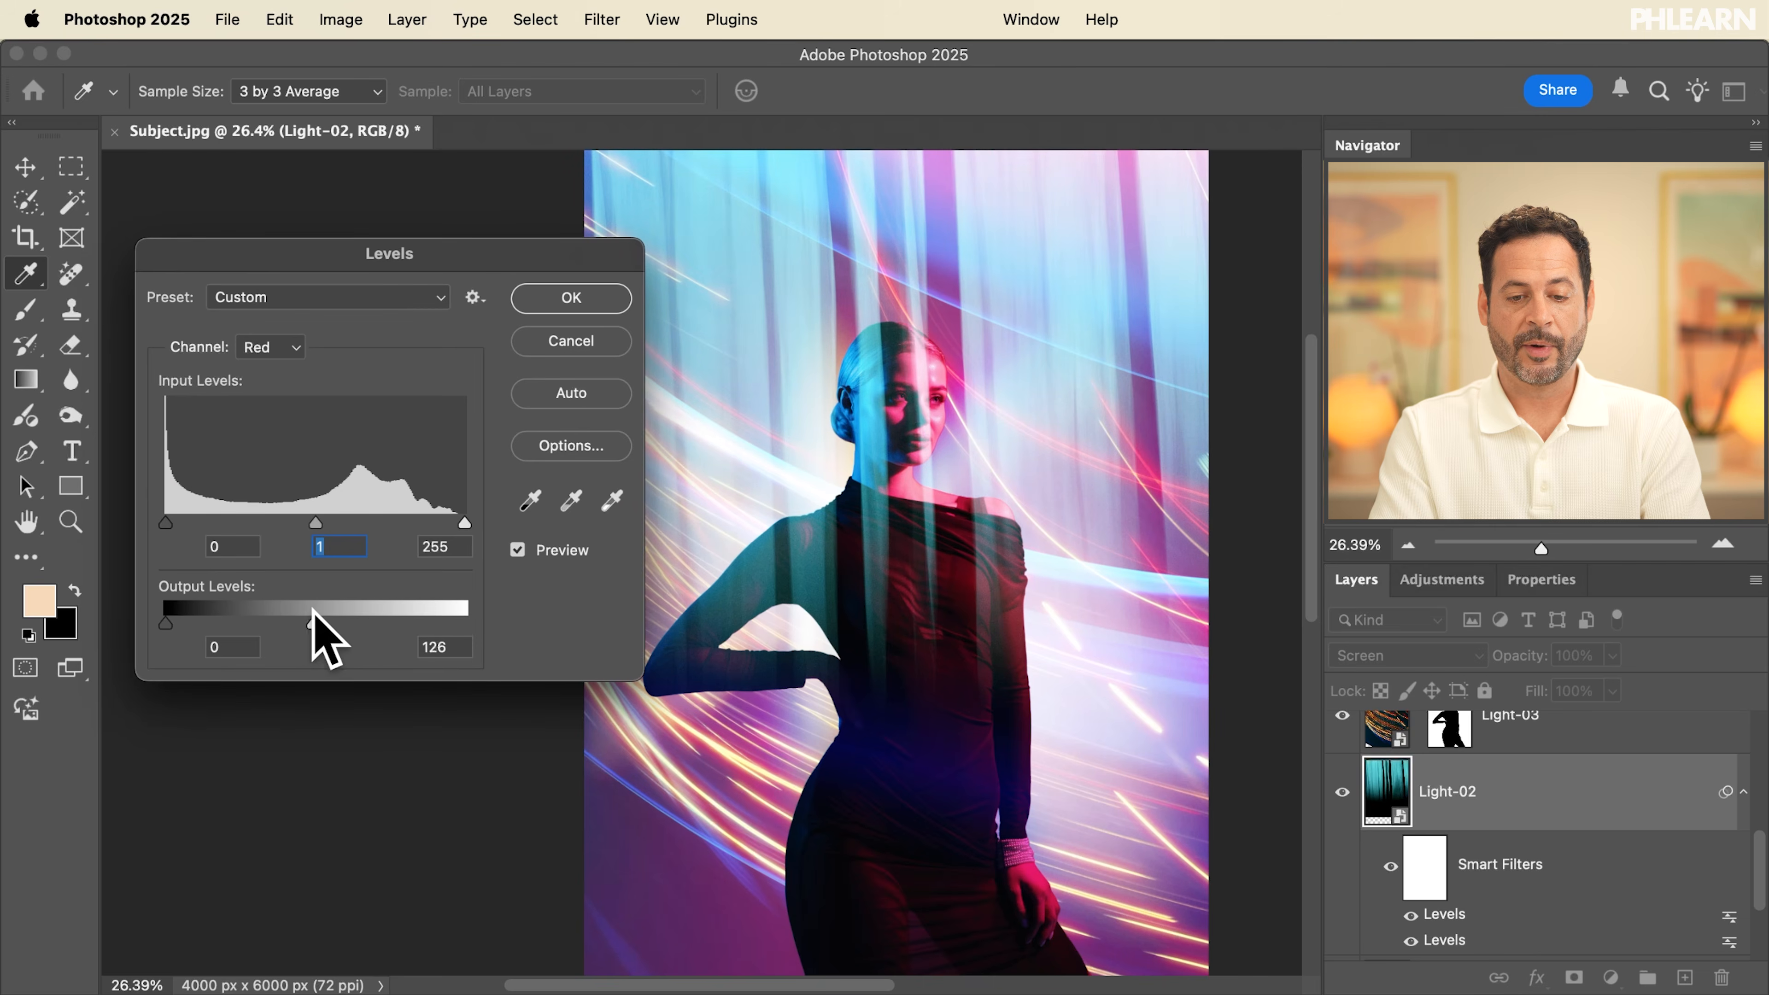
pyautogui.moveTo(273, 604); pyautogui.dragTo(179, 570)
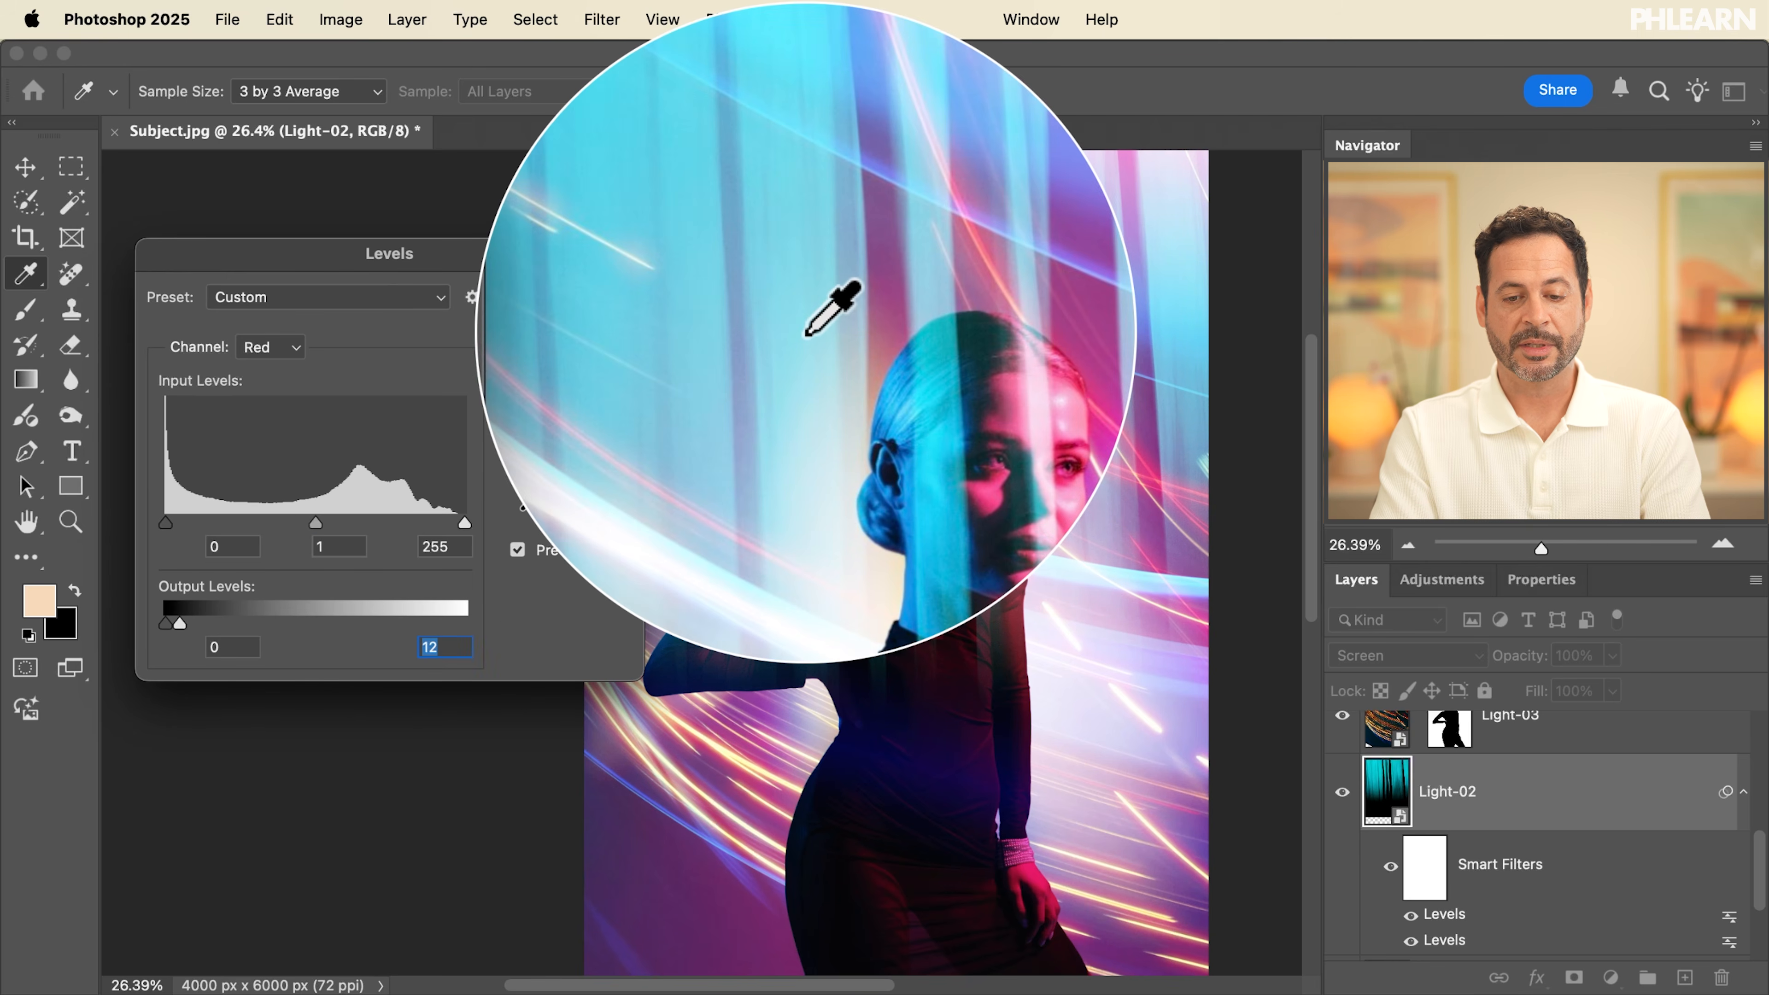
# Set the Green channel's white output level to 111, lower the Blue channel's slightly, and apply the Levels filter
pyautogui.click(269, 347)
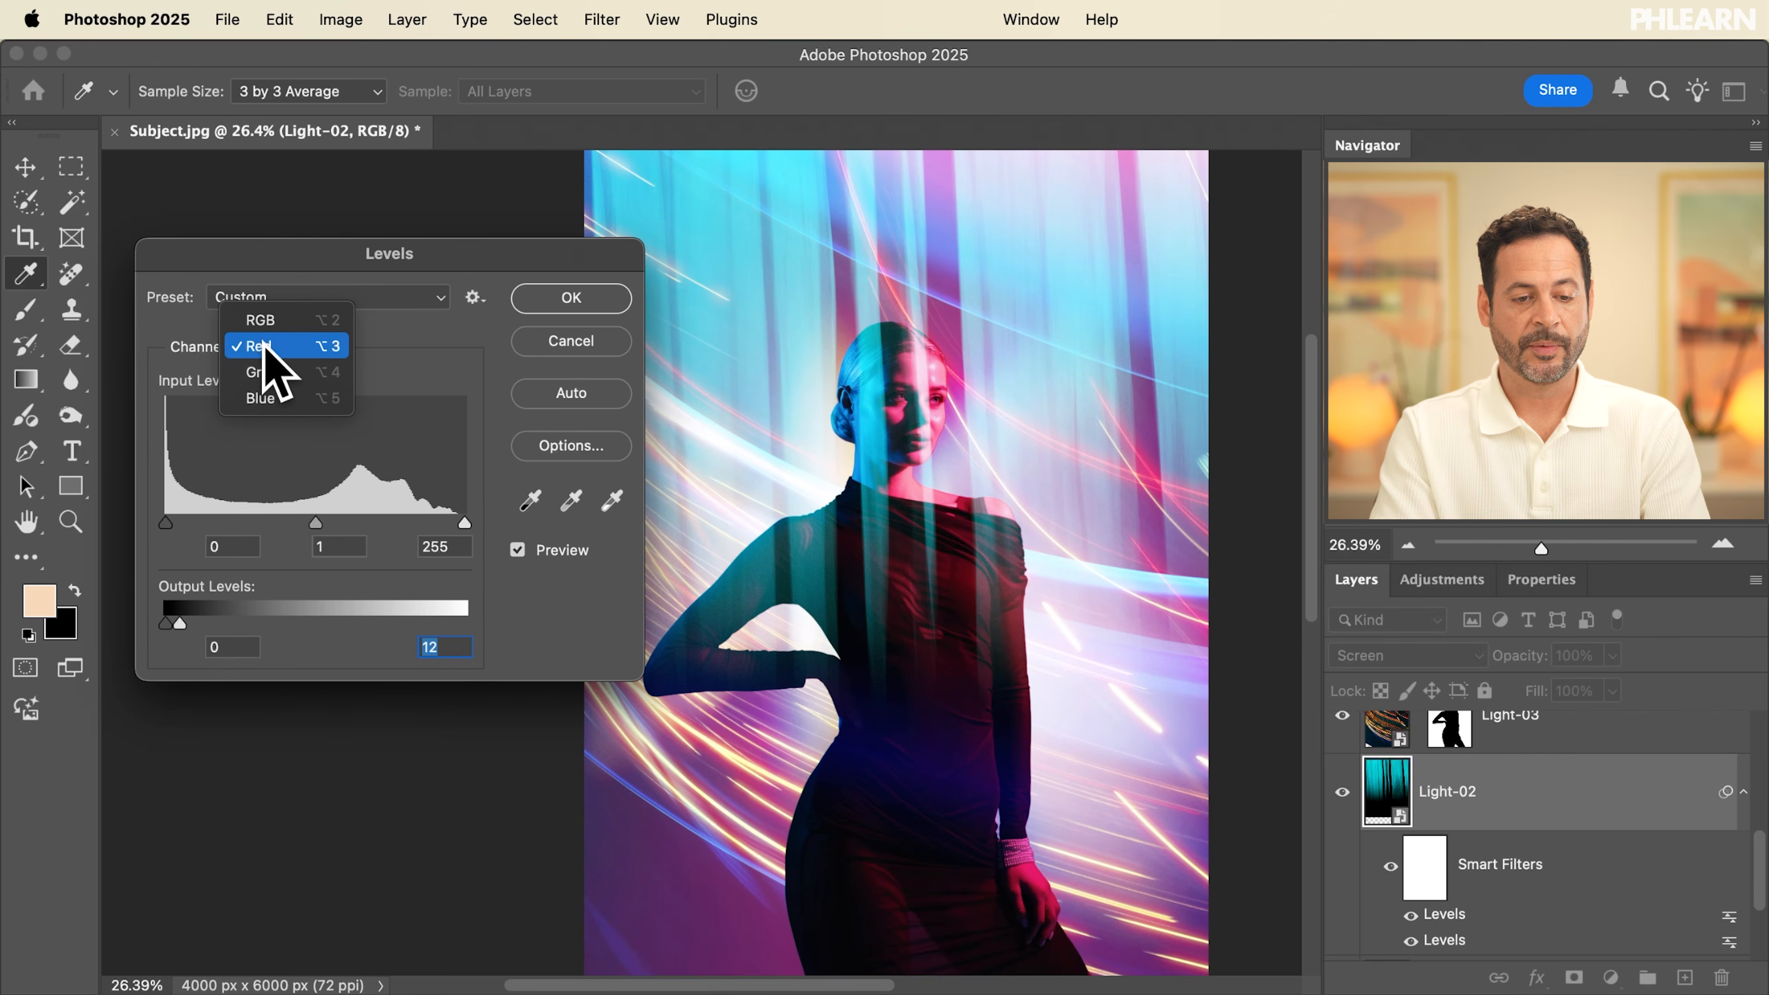
pyautogui.click(288, 373)
pyautogui.moveTo(464, 623); pyautogui.dragTo(296, 597)
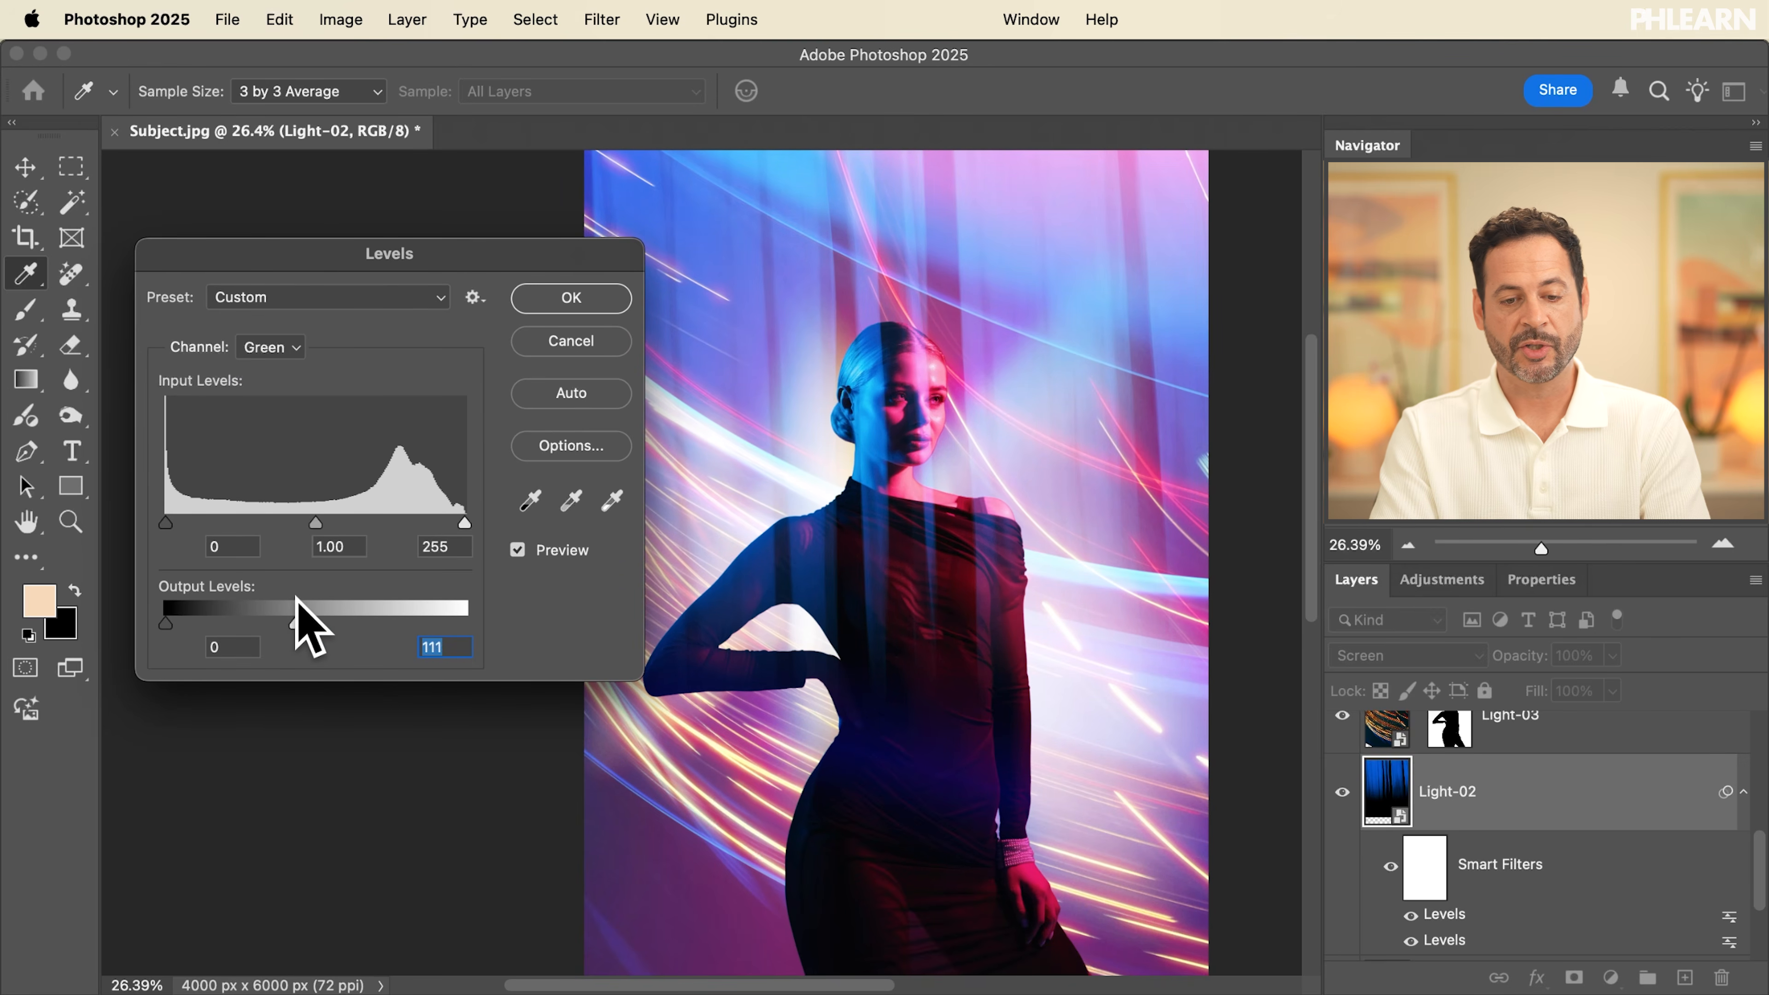
pyautogui.click(274, 348)
pyautogui.click(280, 377)
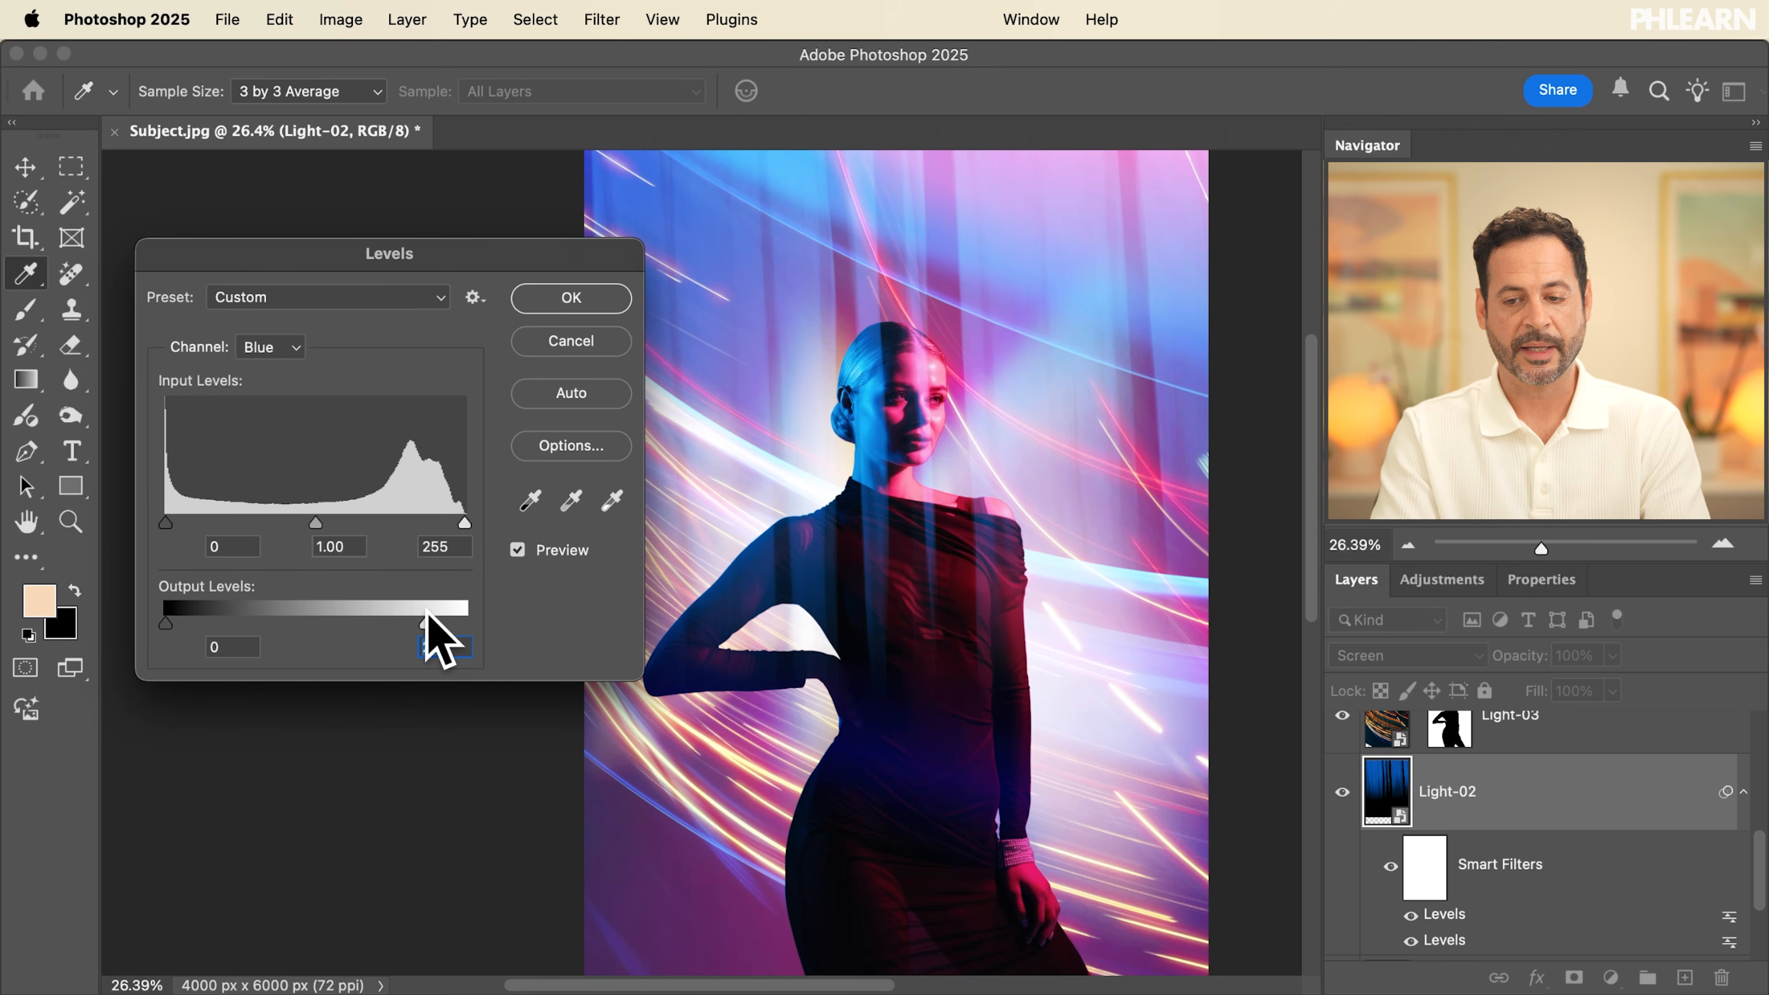
pyautogui.click(572, 305)
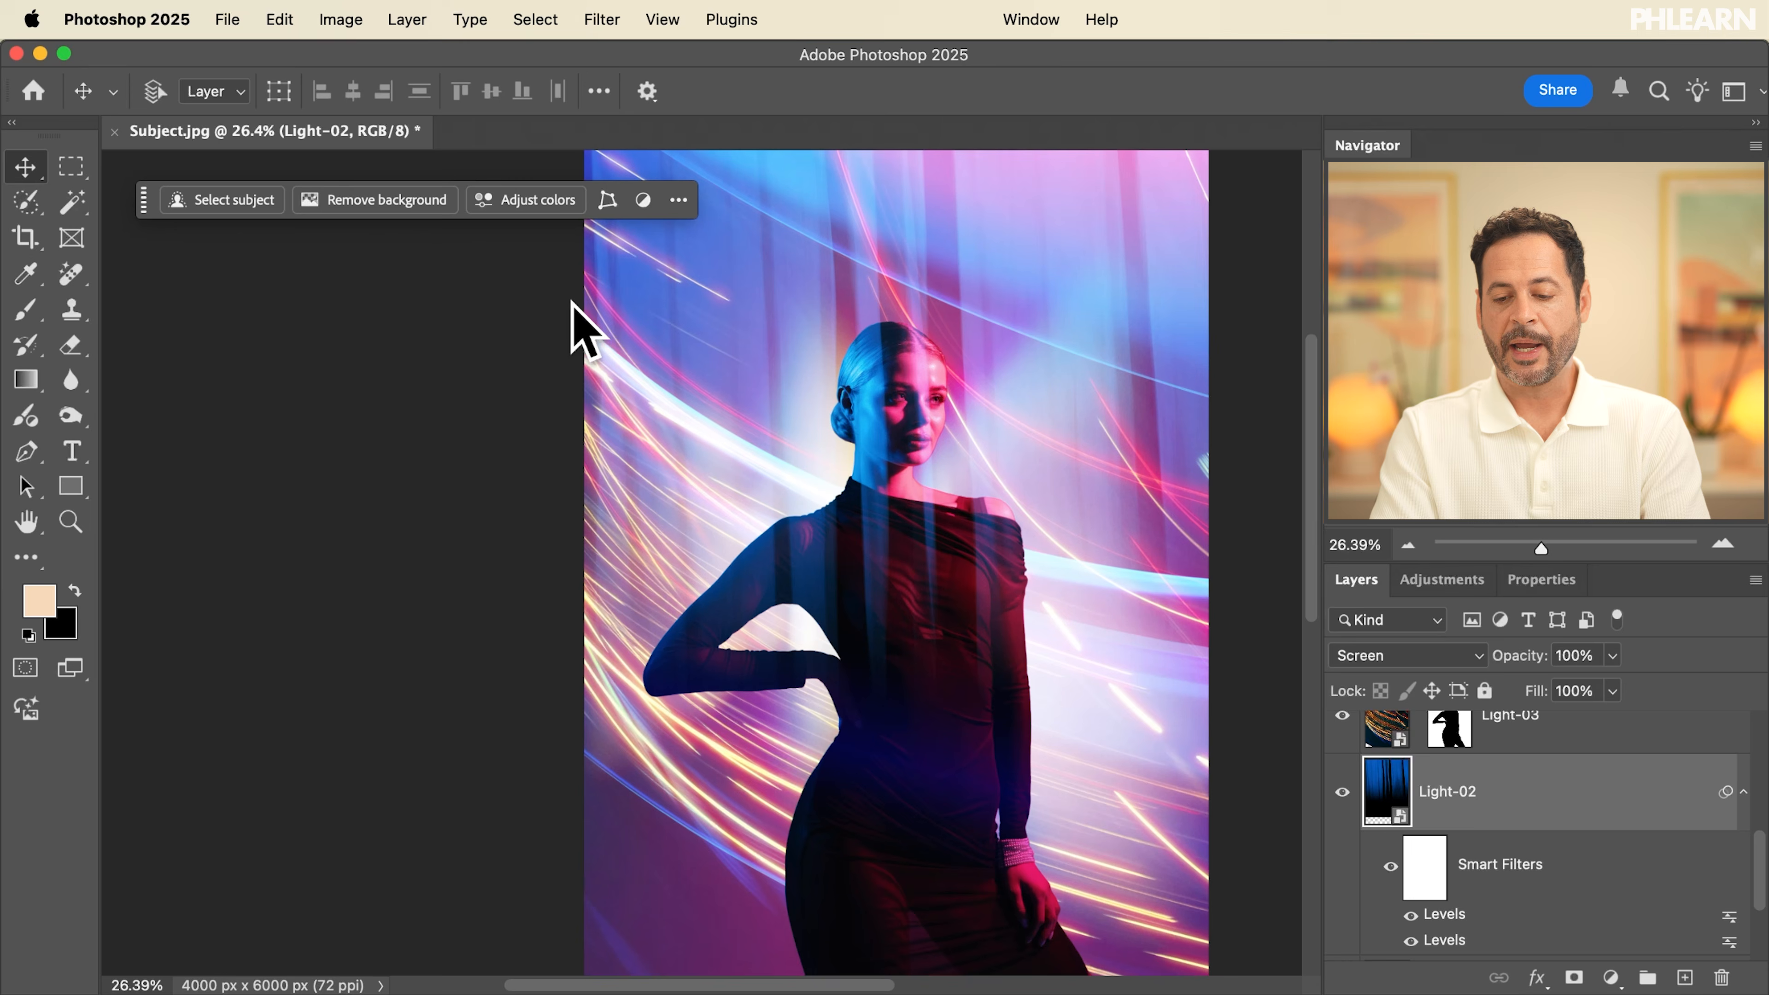
# Hide Light-02's smart filters, set its blend mode to Normal, and toggle the layer's visibility to inspect the original image
pyautogui.scroll(-2, 1474, 867)
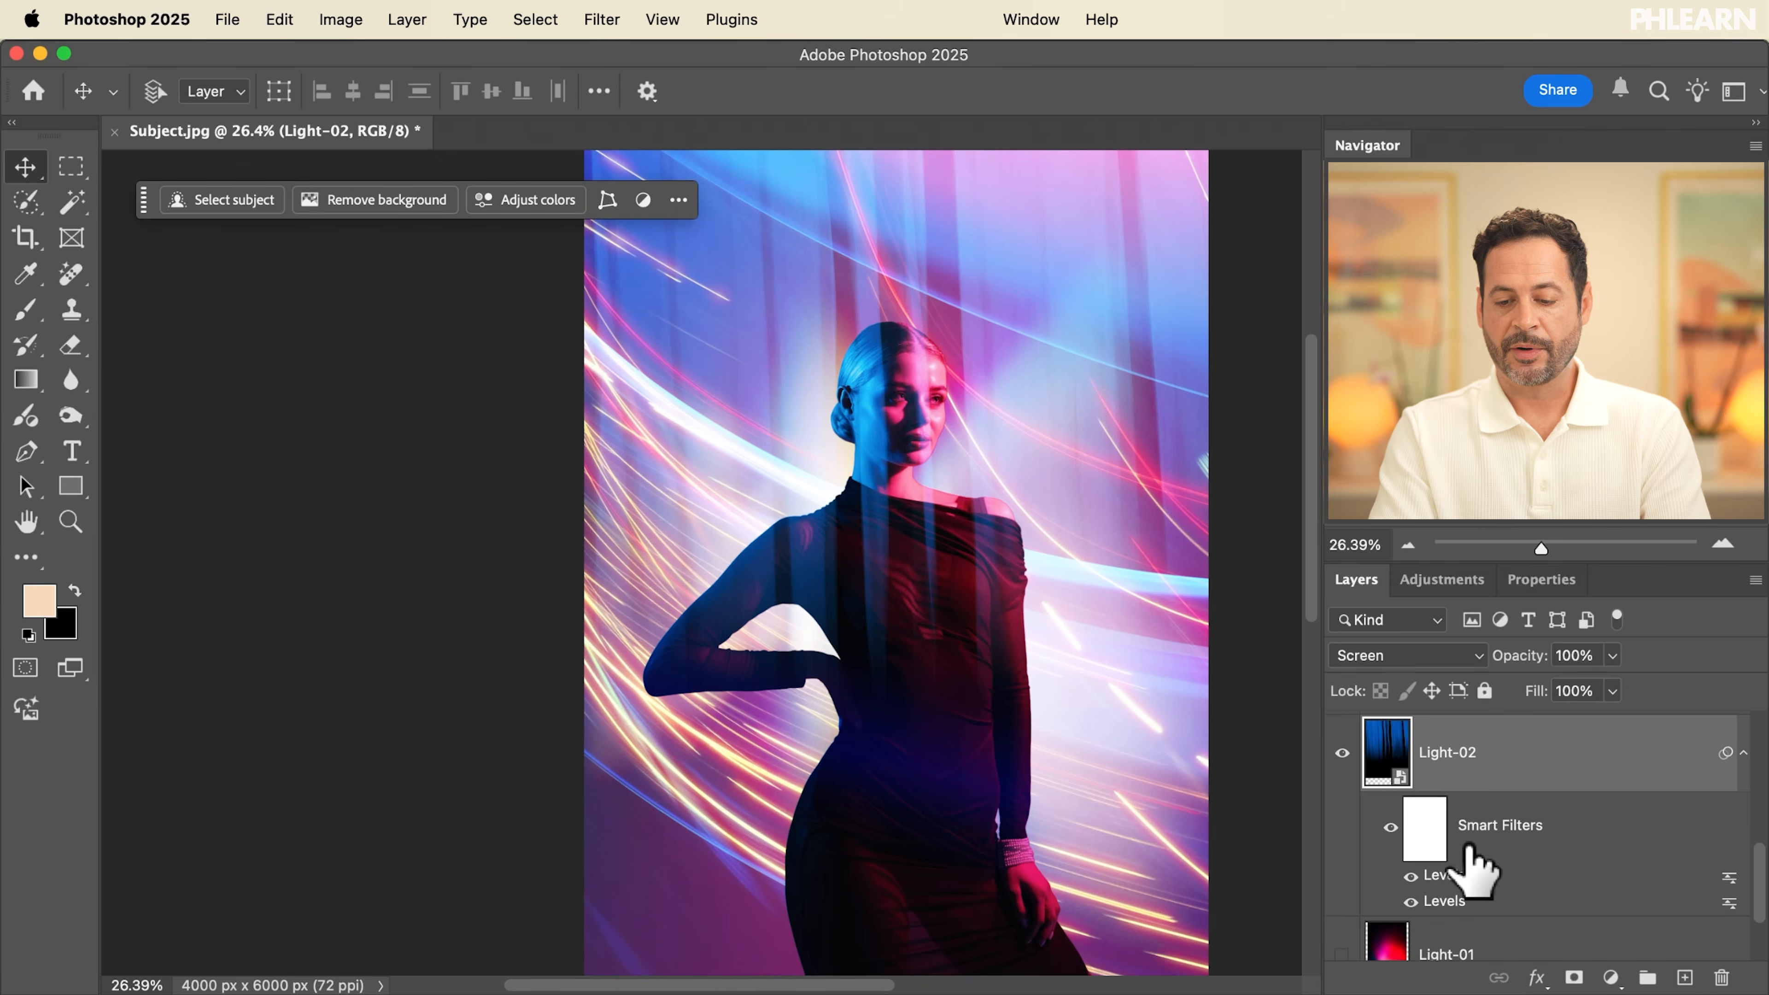
pyautogui.click(1391, 831)
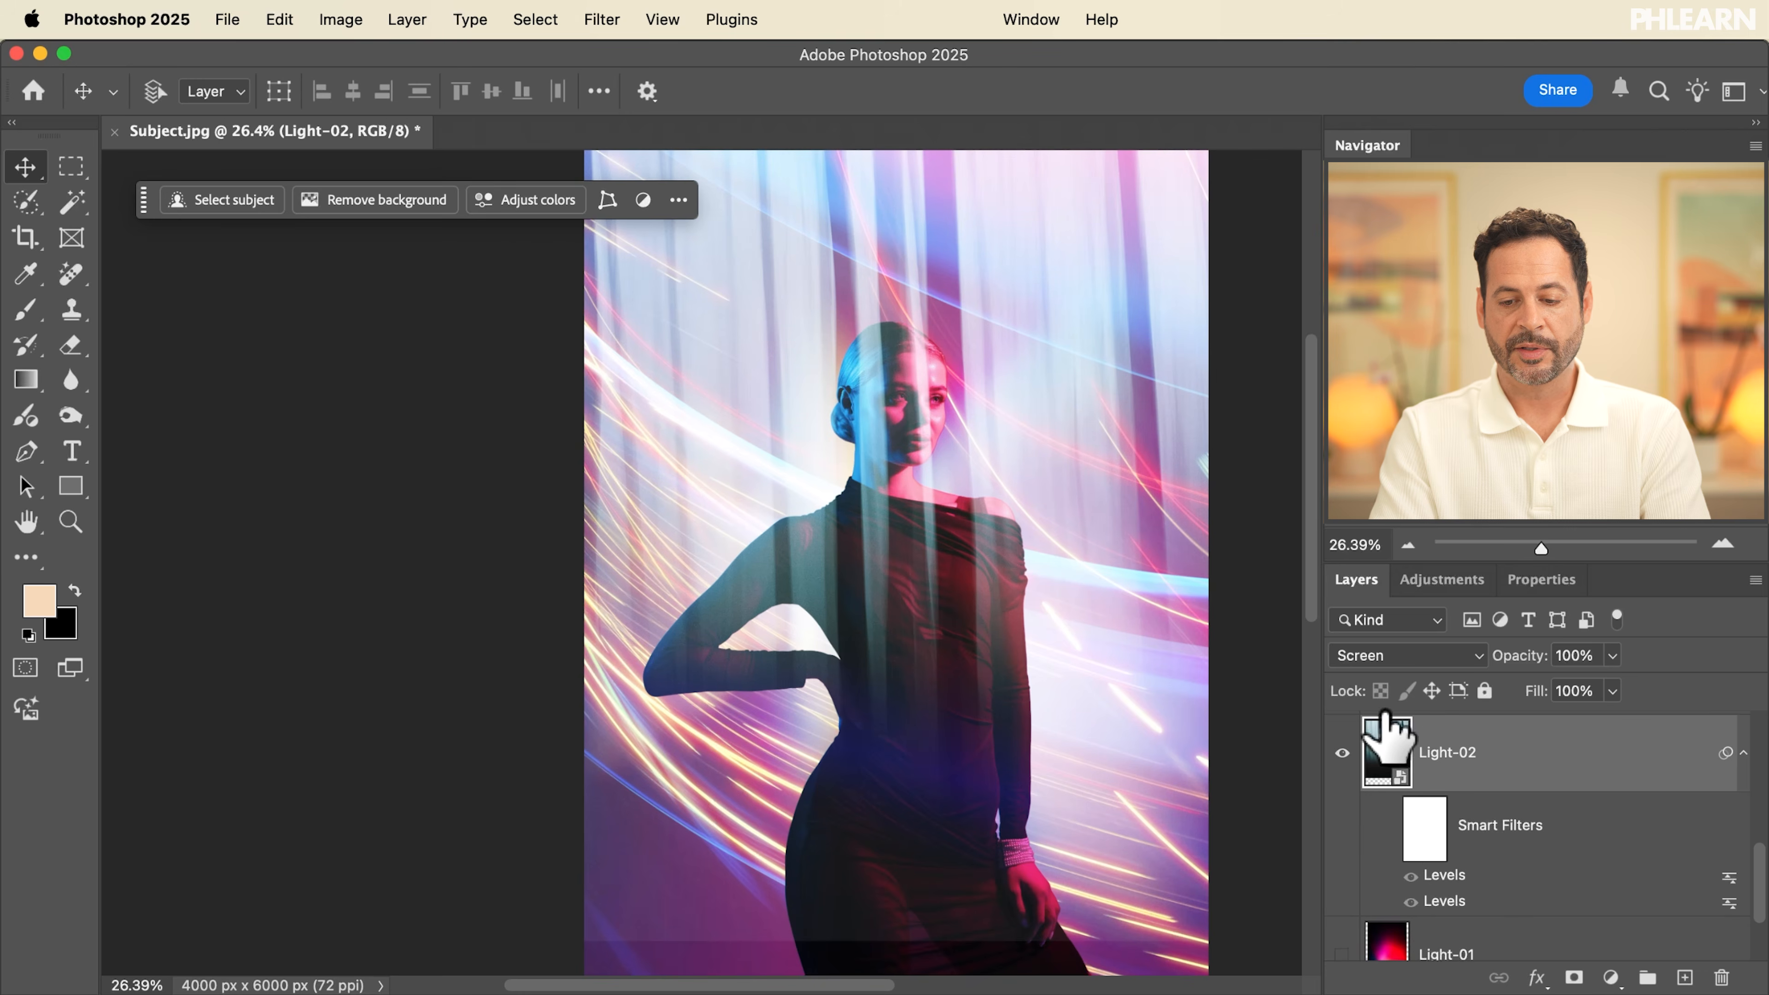
pyautogui.click(1376, 655)
pyautogui.click(1376, 652)
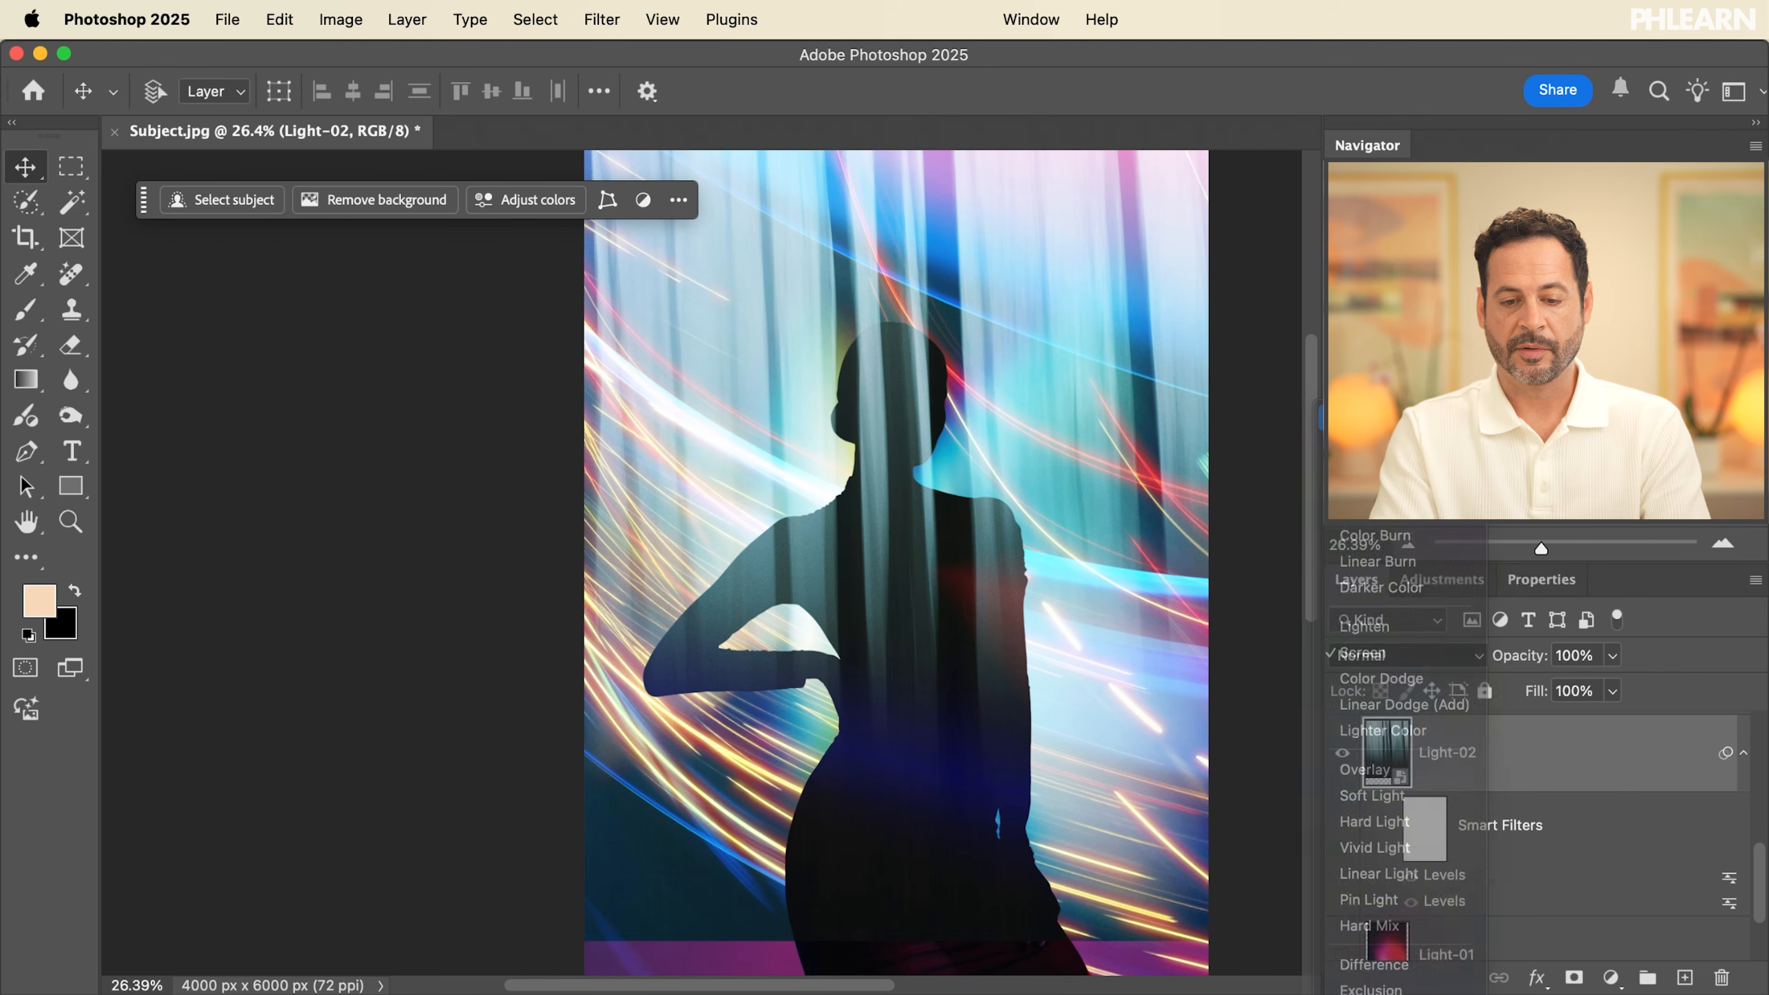
pyautogui.click(1341, 754)
pyautogui.click(1341, 754)
pyautogui.click(1341, 754)
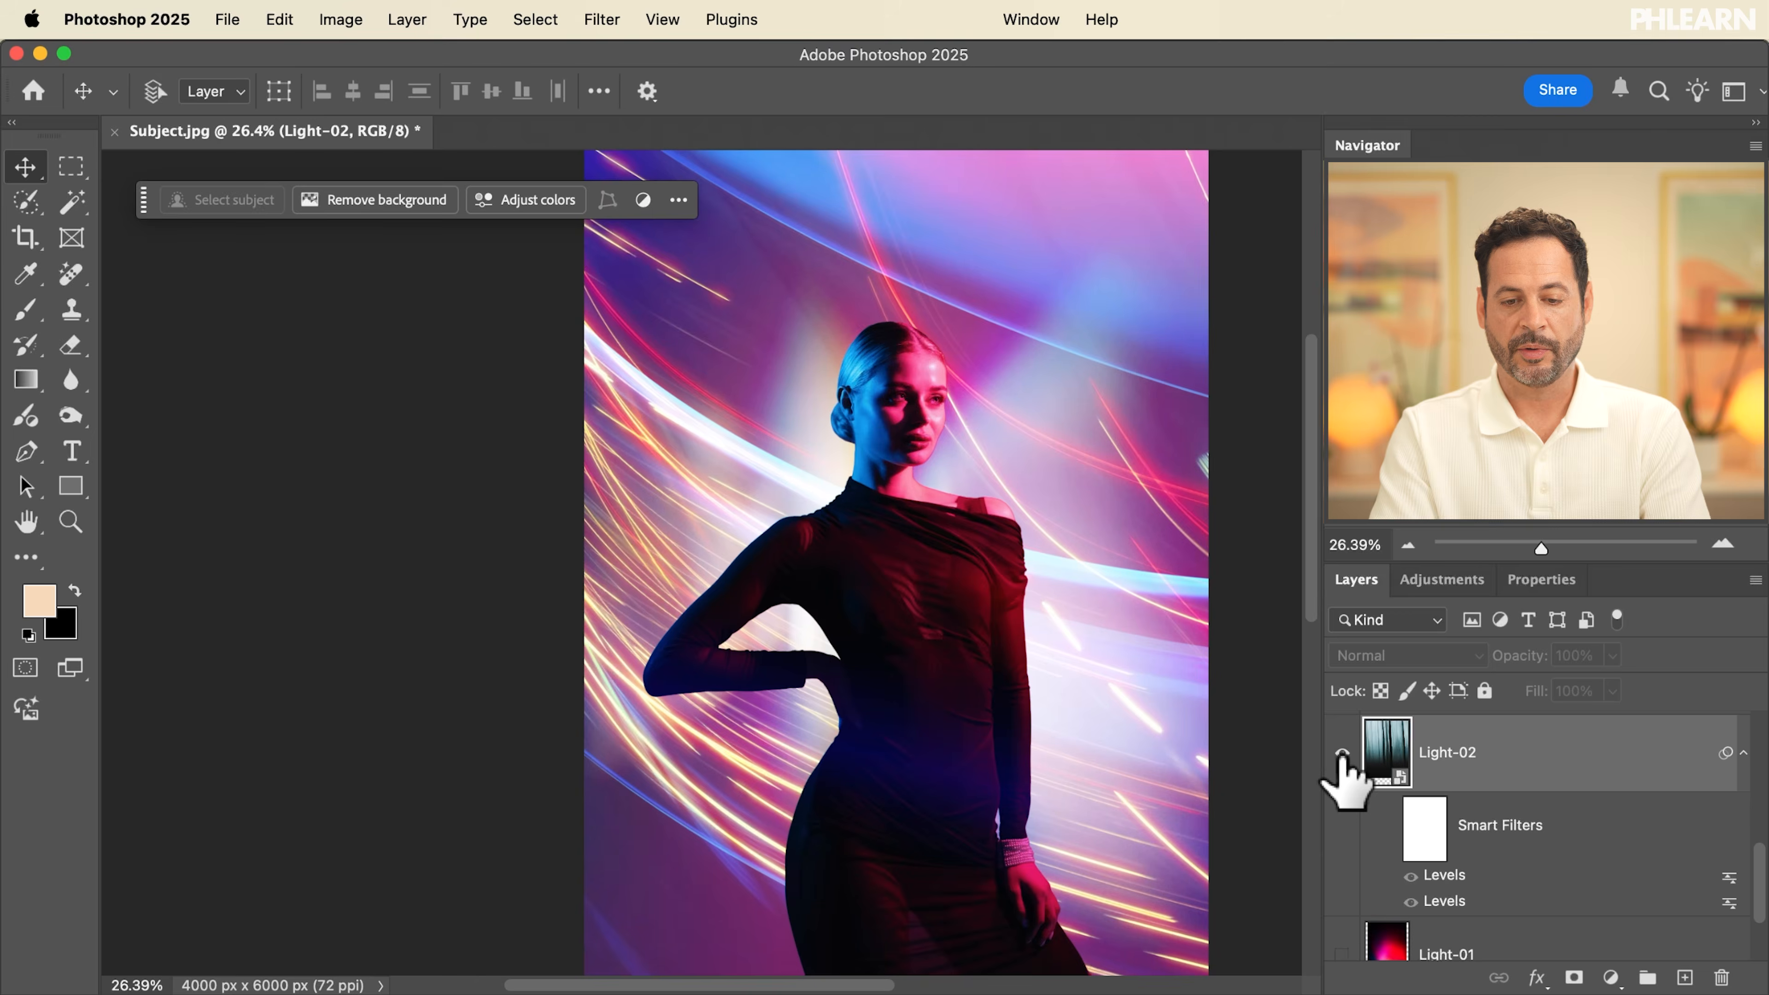
pyautogui.click(1341, 754)
# Return Light-02's blend mode to Screen and turn its smart filters back on
pyautogui.click(1392, 656)
pyautogui.click(1398, 888)
pyautogui.click(1389, 825)
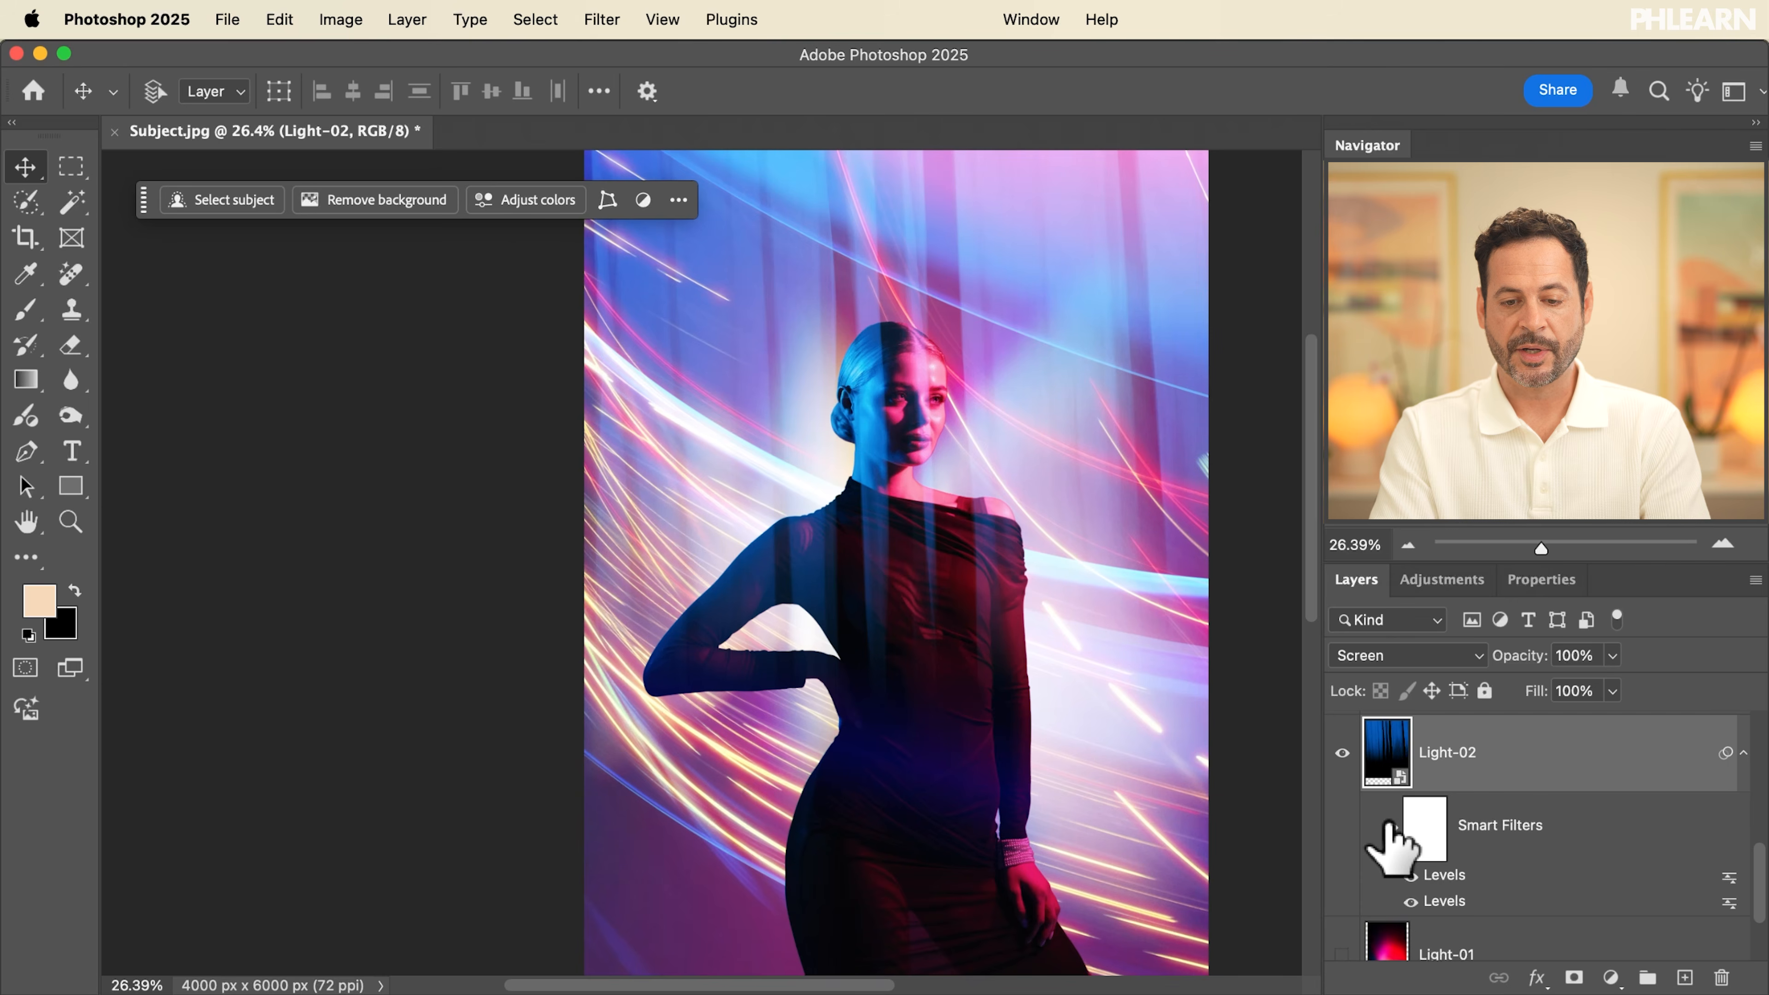
# Toggle Light-02's visibility to compare the portrait with and without the recolored streaks
pyautogui.click(1341, 754)
pyautogui.click(1340, 753)
pyautogui.click(1340, 753)
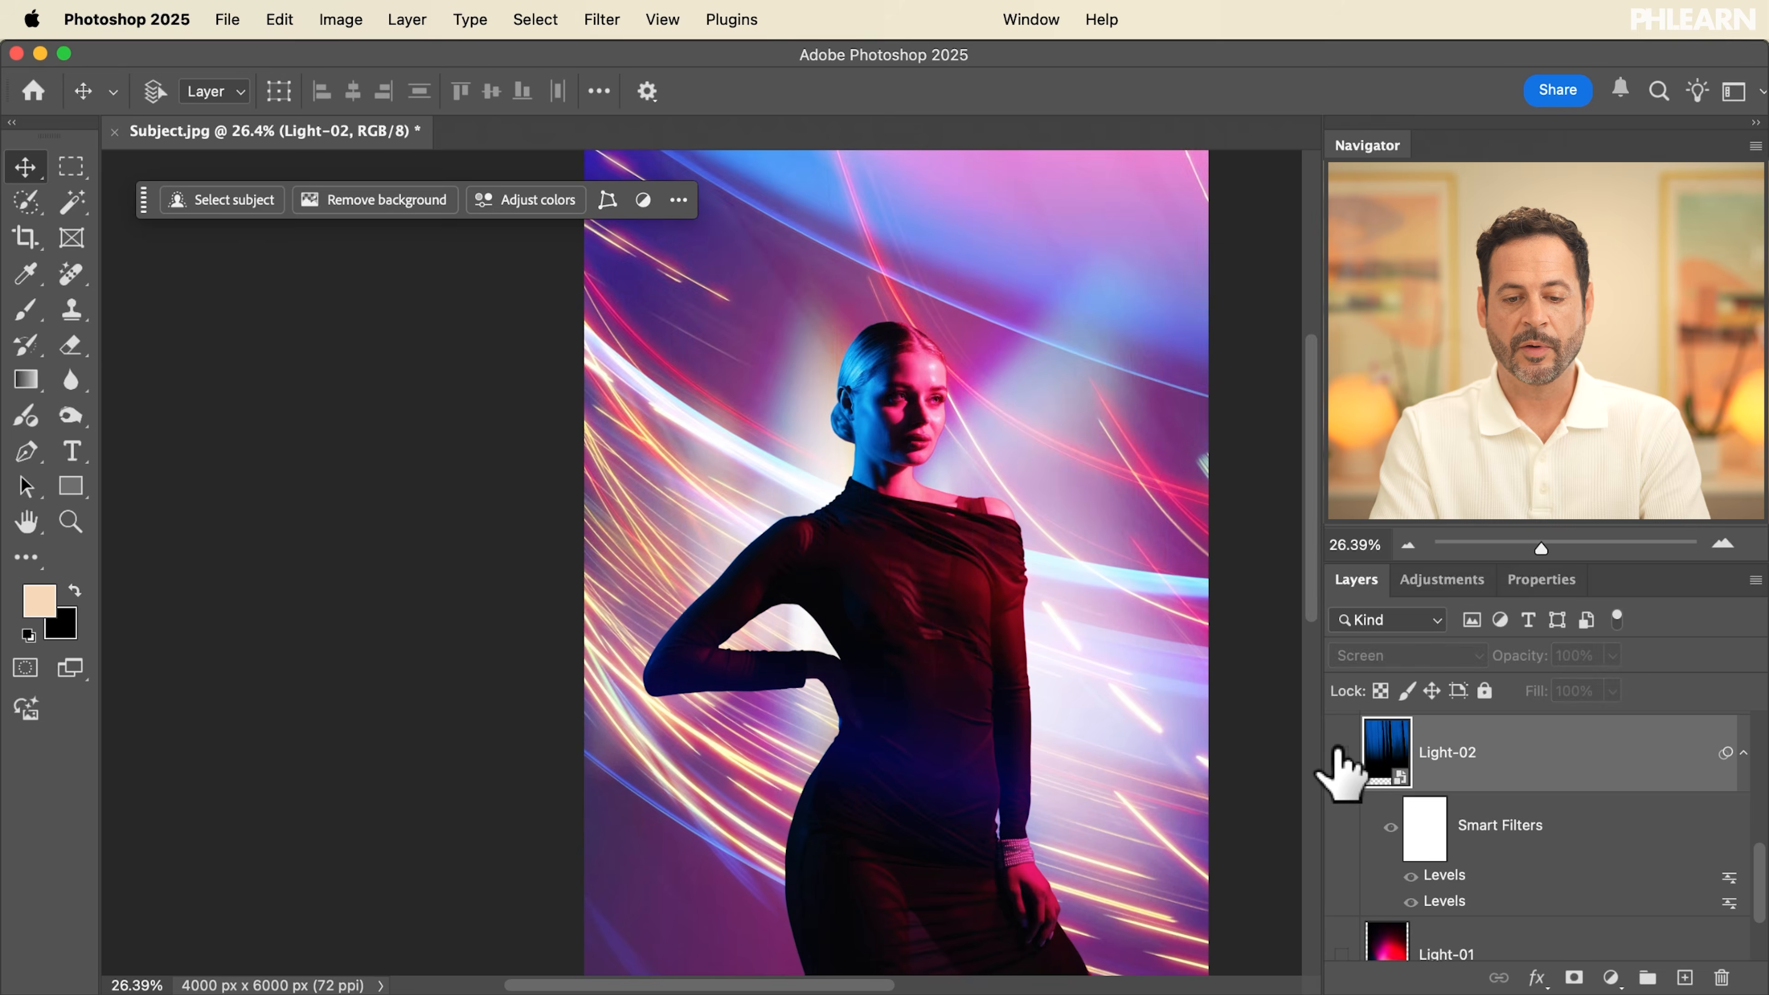
pyautogui.click(1338, 753)
pyautogui.click(1337, 752)
pyautogui.click(1338, 753)
pyautogui.click(1339, 753)
pyautogui.click(1339, 753)
# Flip Light-02 vertically with Free Transform and move it down to the lower part of the canvas
pyautogui.press('super+minus')
pyautogui.press('super+t')
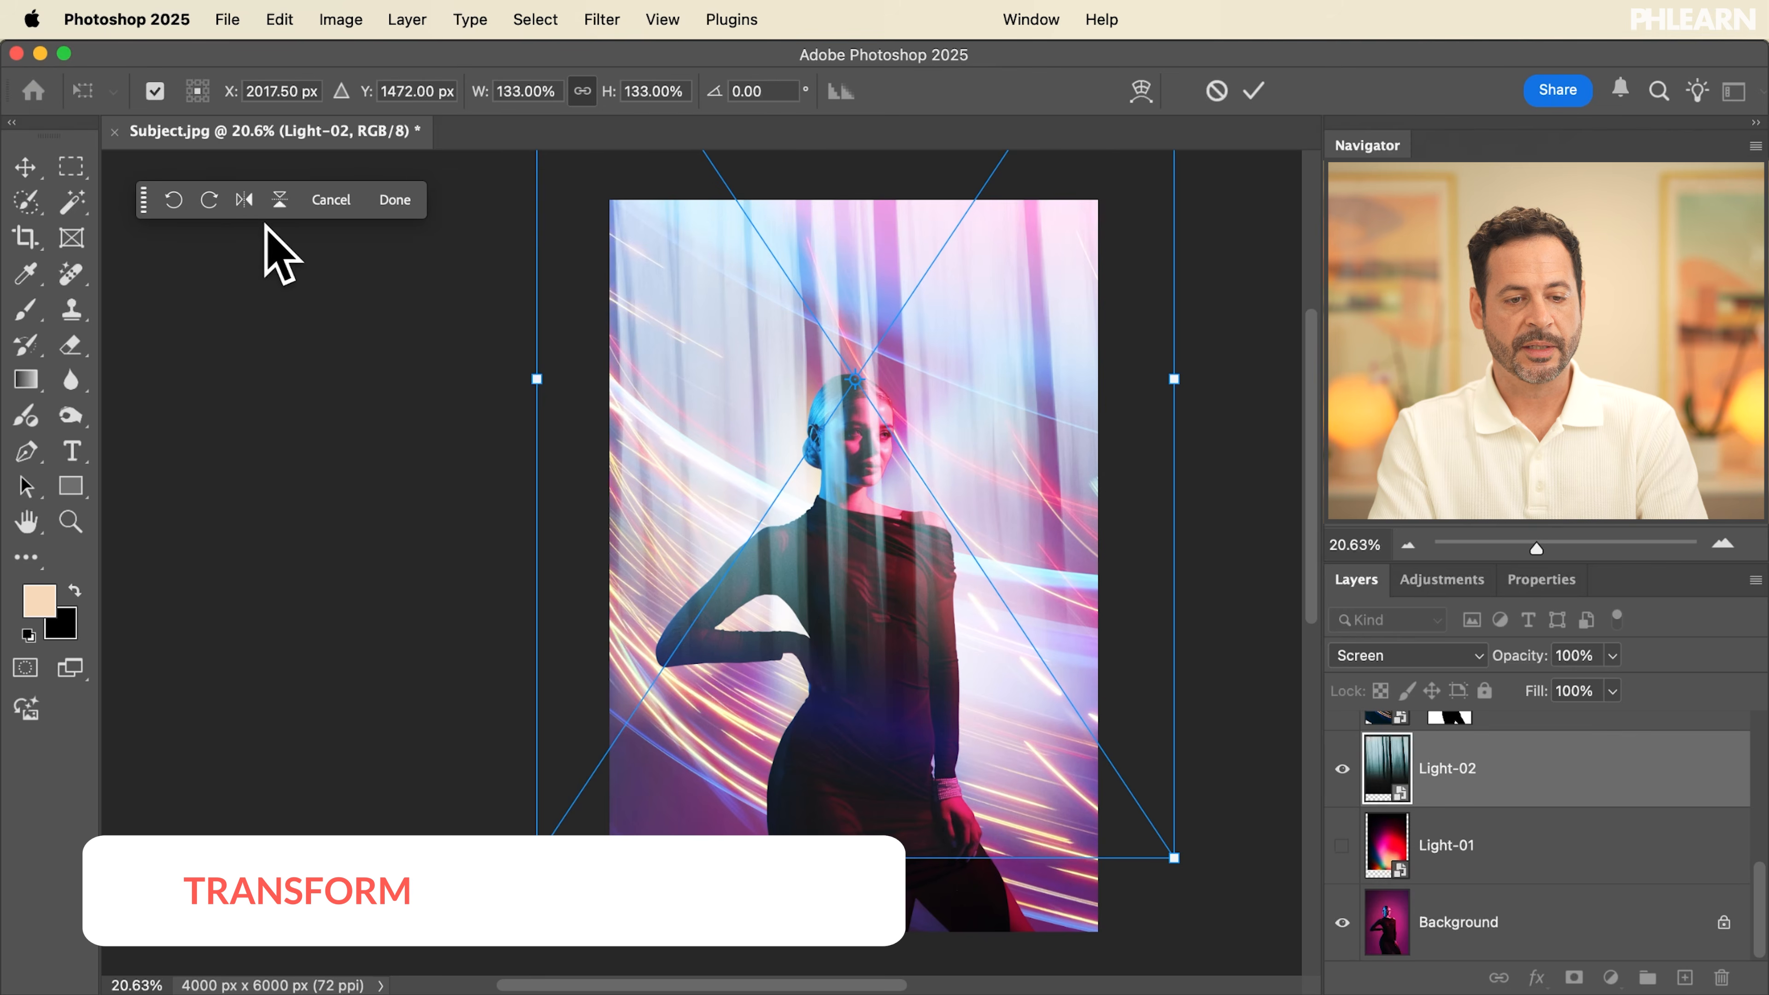
pyautogui.click(276, 201)
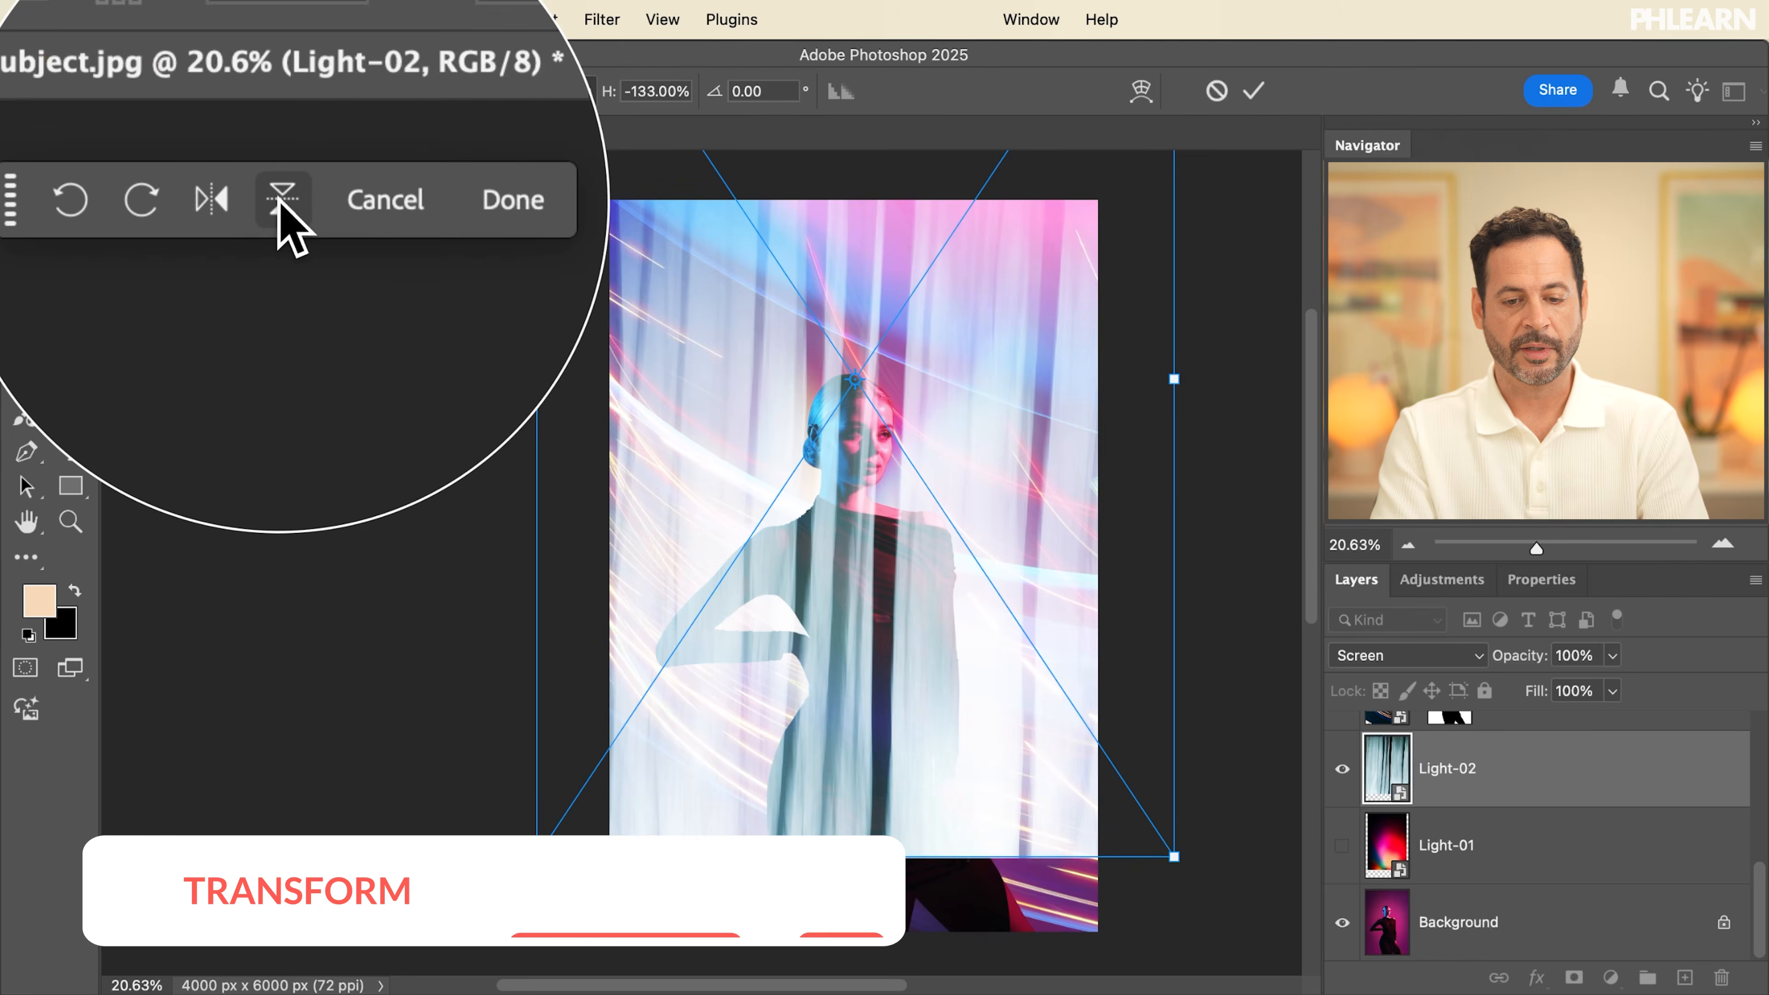
pyautogui.press('Return')
pyautogui.moveTo(743, 359); pyautogui.dragTo(752, 724)
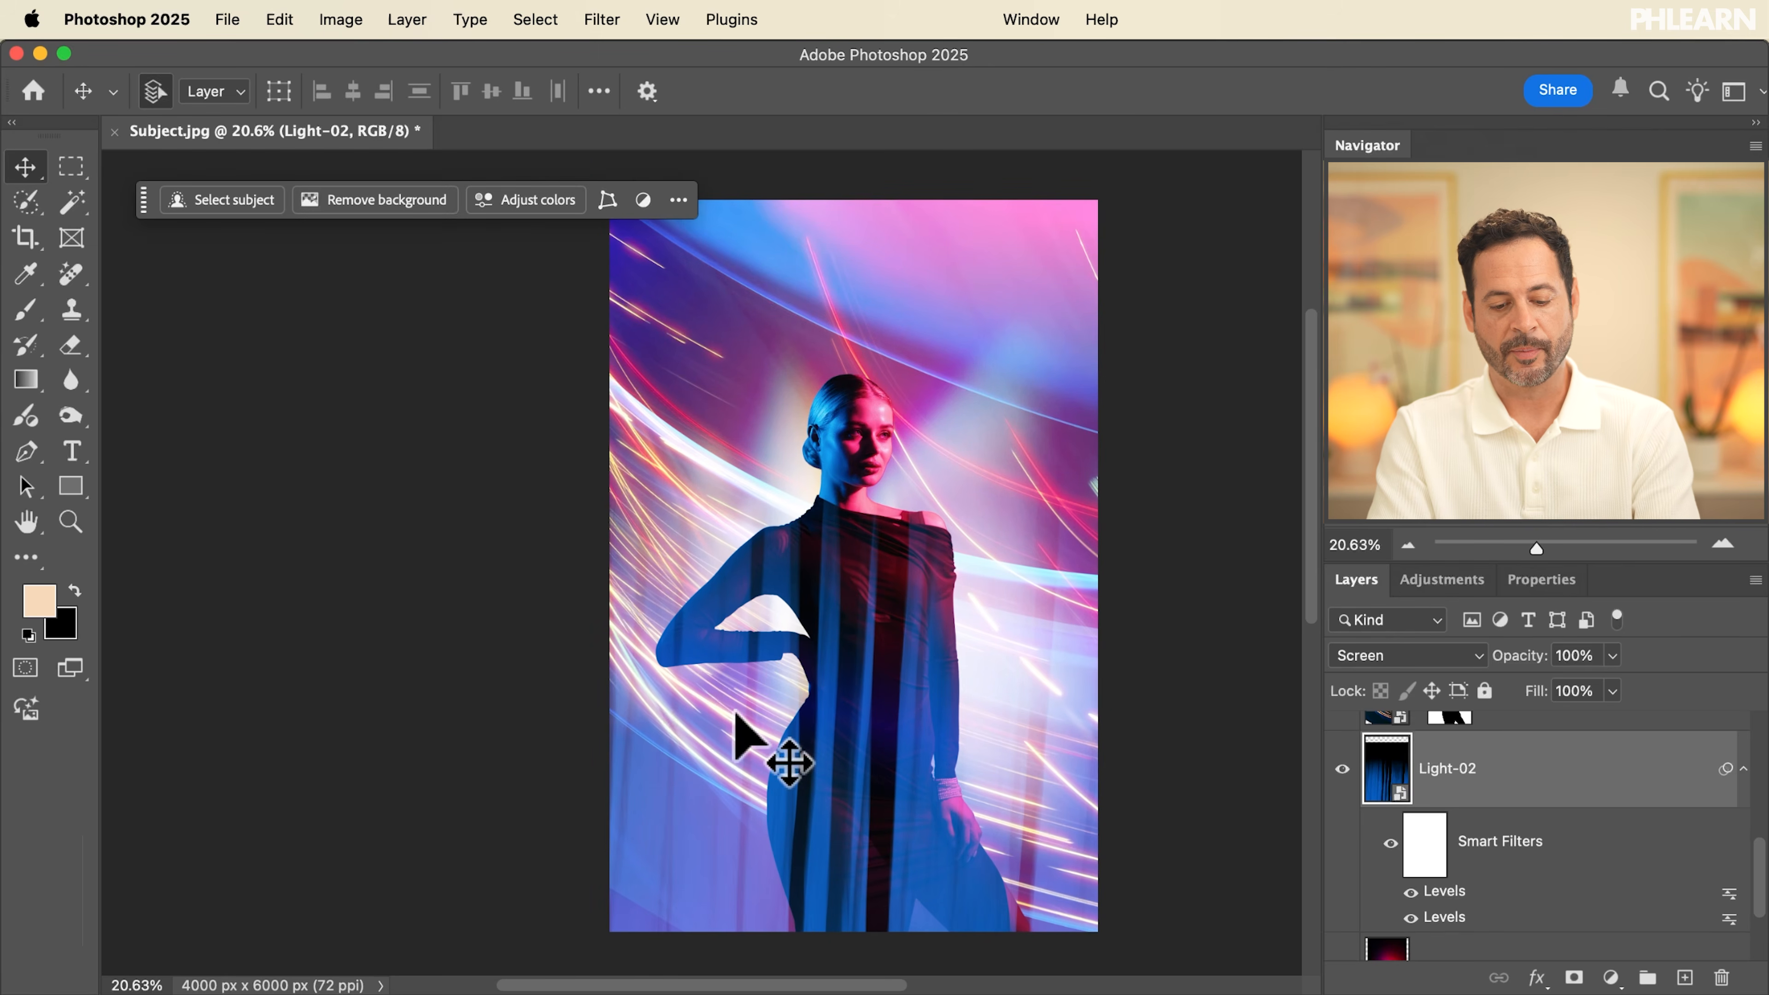
# Rotate Light-02 by 90°, stretch its width to about 174.77%, and shift it toward the canvas's left side
pyautogui.press('super+t')
pyautogui.moveTo(441, 673); pyautogui.dragTo(886, 488)
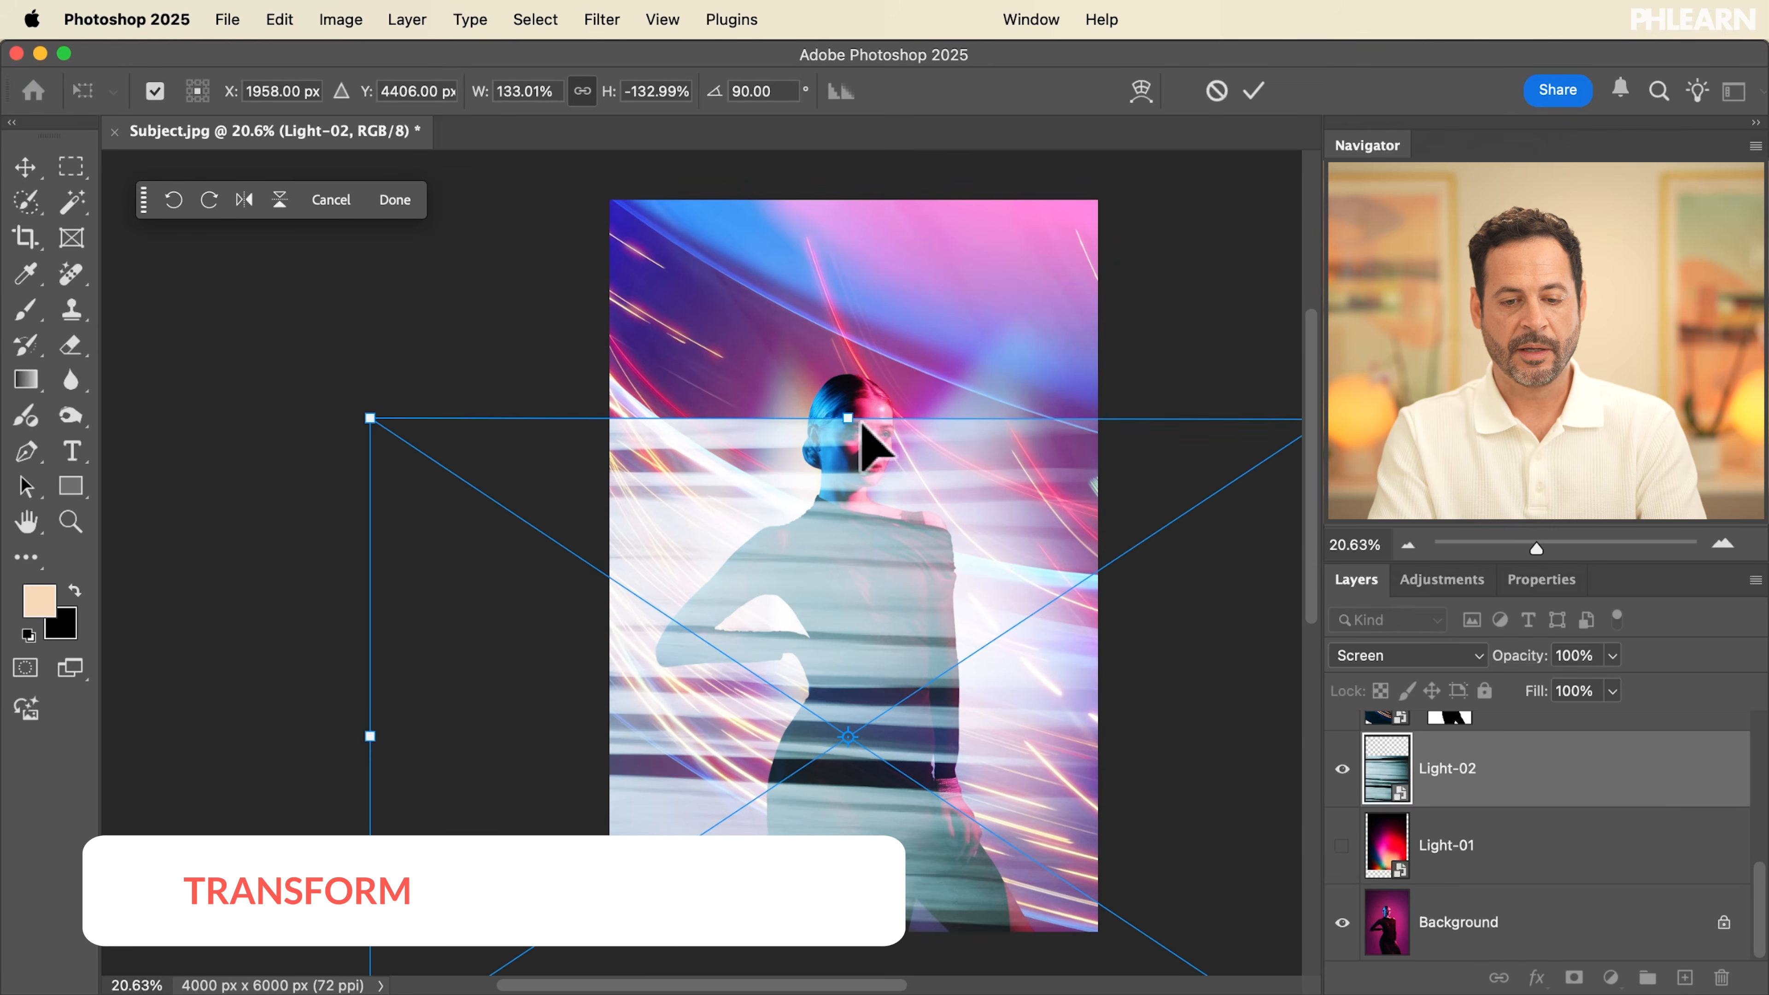
pyautogui.moveTo(850, 418); pyautogui.dragTo(865, 215)
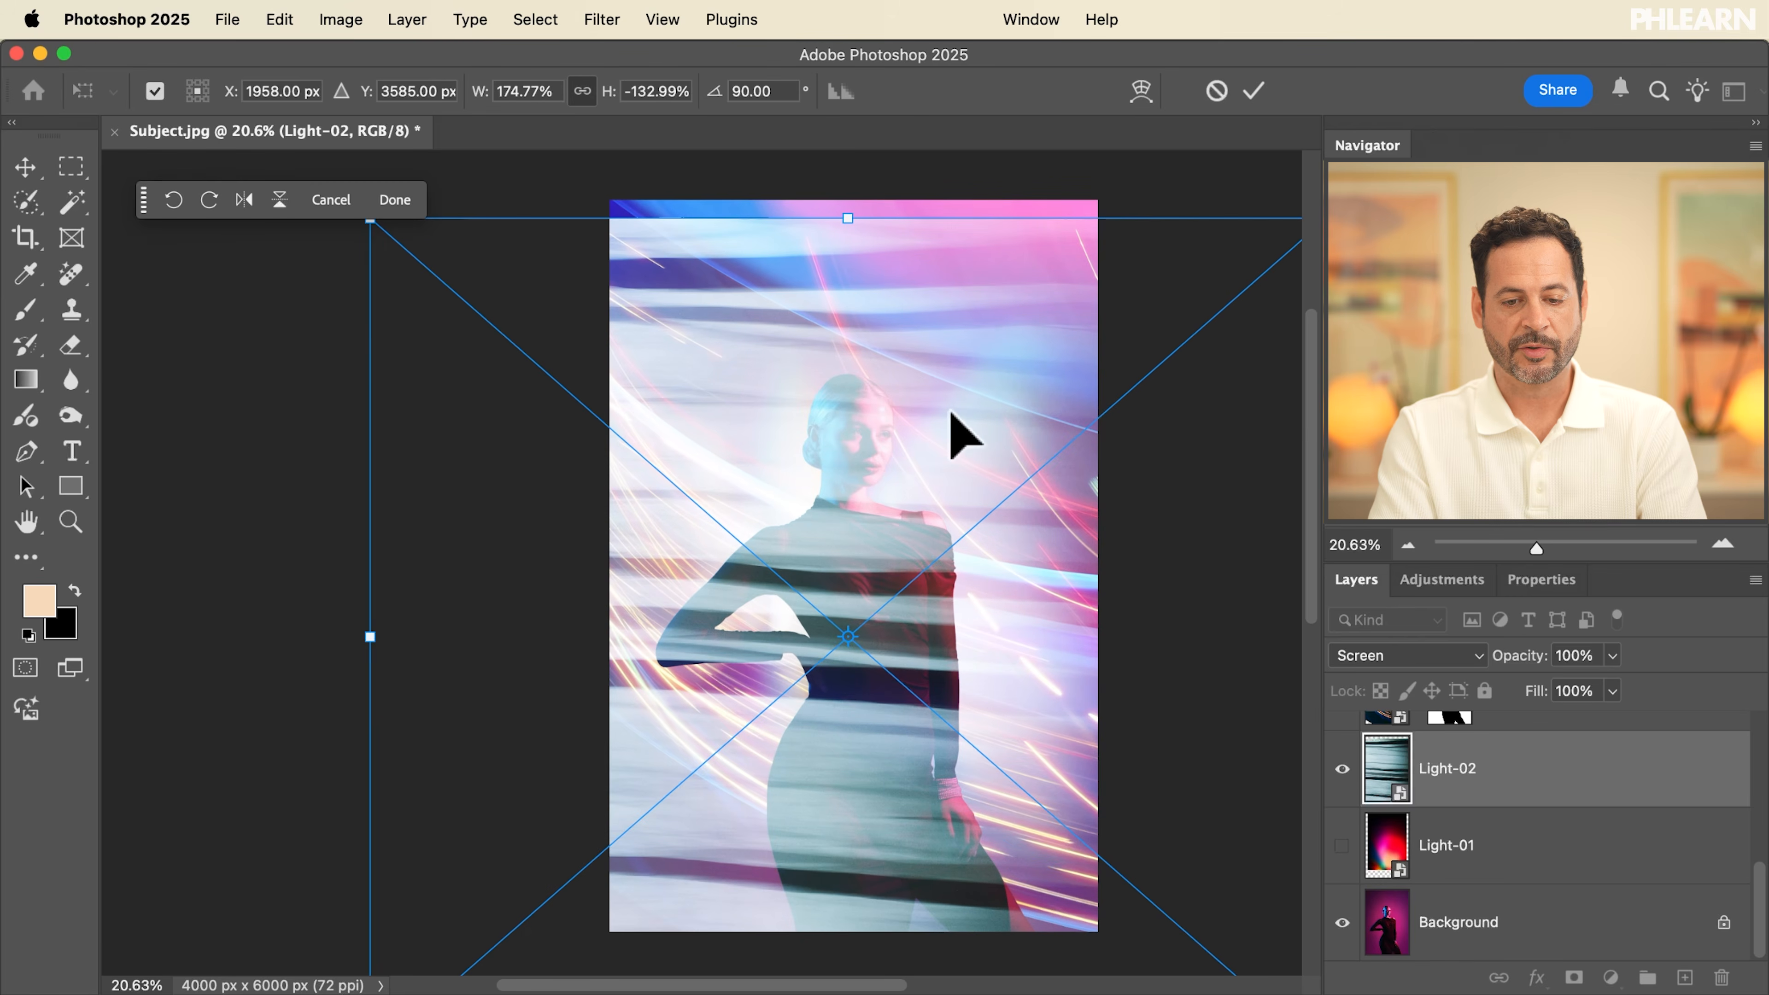
pyautogui.moveTo(978, 491); pyautogui.dragTo(717, 404)
pyautogui.press('Return')
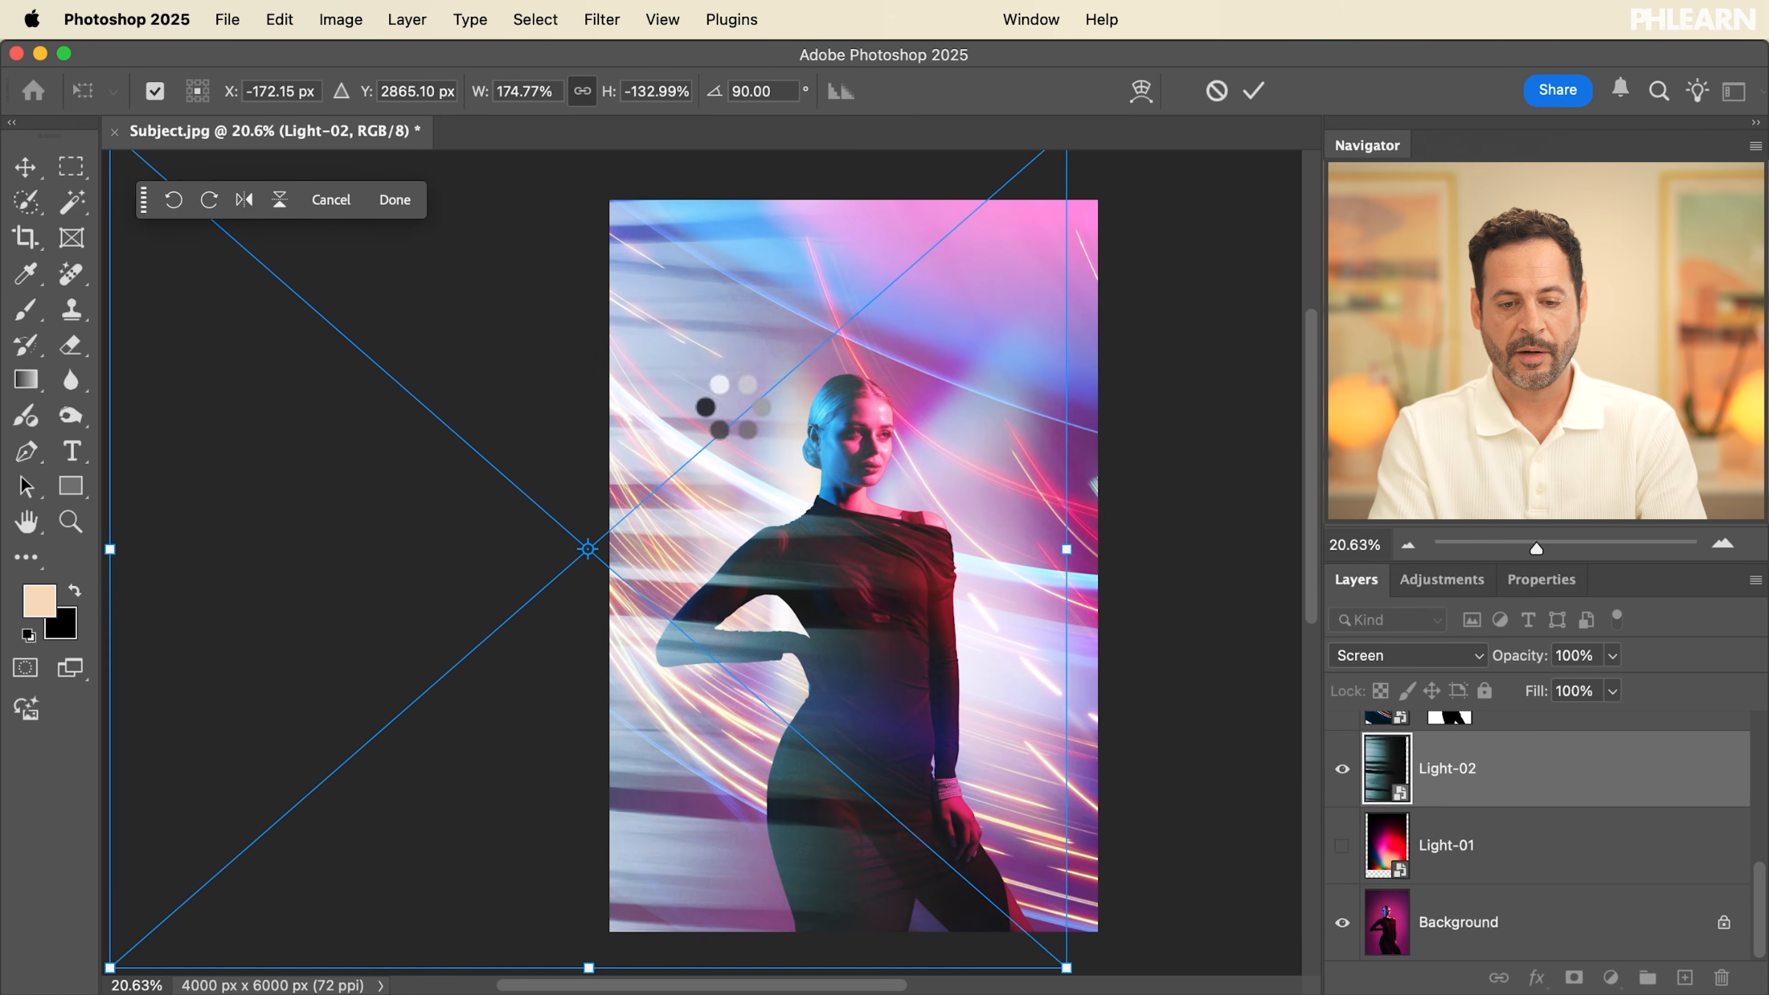
pyautogui.moveTo(781, 605); pyautogui.dragTo(698, 598)
# Duplicate Light-02, flip the copy horizontally and vertically with Free Transform, and reposition its streaks along the canvas's right side
pyautogui.press('super+j')
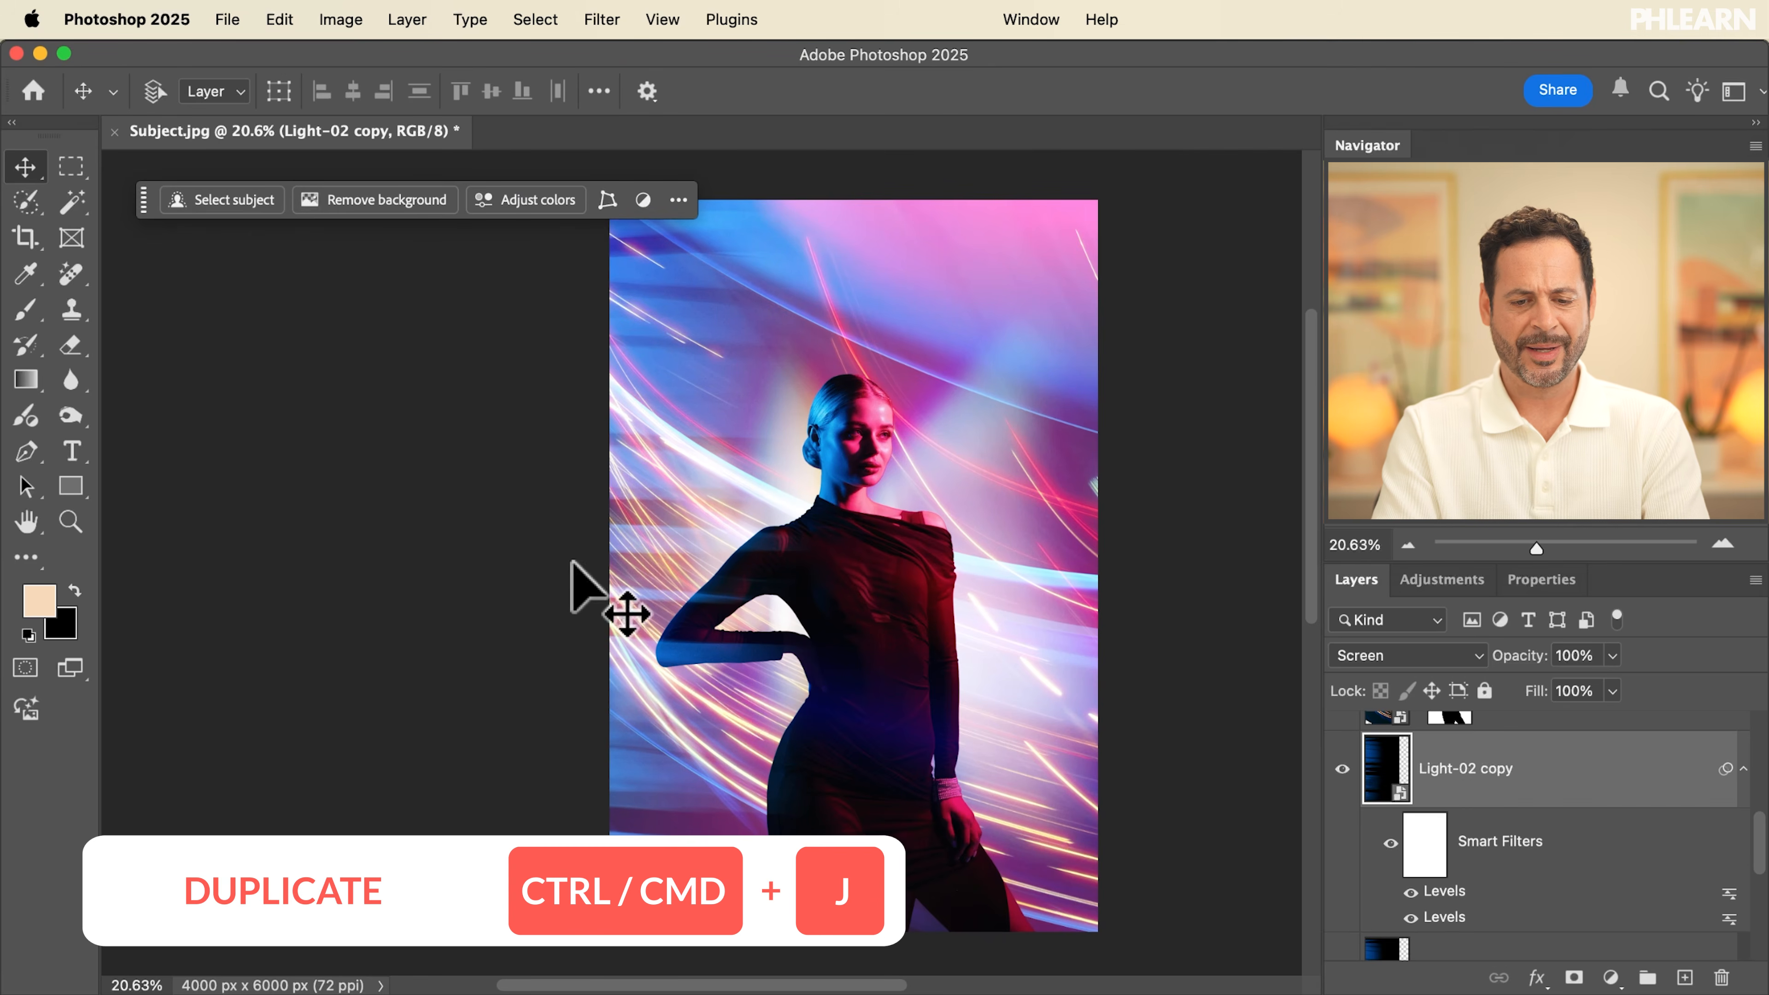
pyautogui.moveTo(473, 664); pyautogui.dragTo(624, 651)
pyautogui.press('super+t')
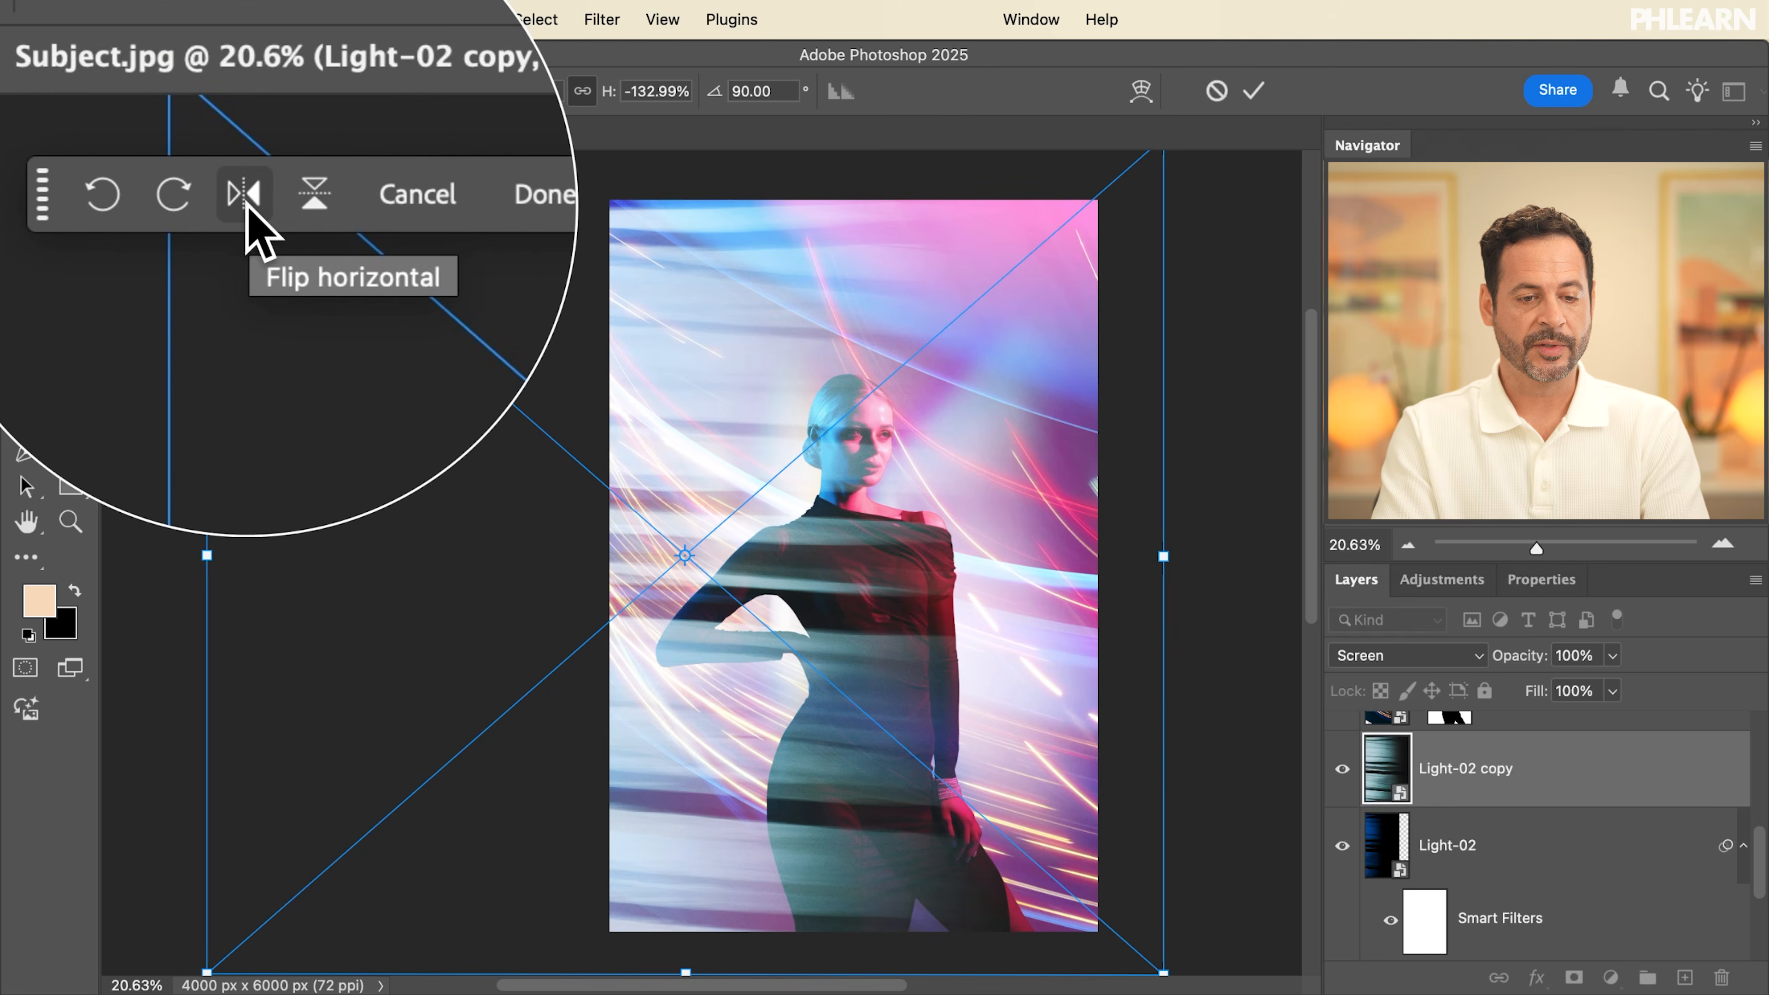
pyautogui.click(282, 200)
pyautogui.click(280, 201)
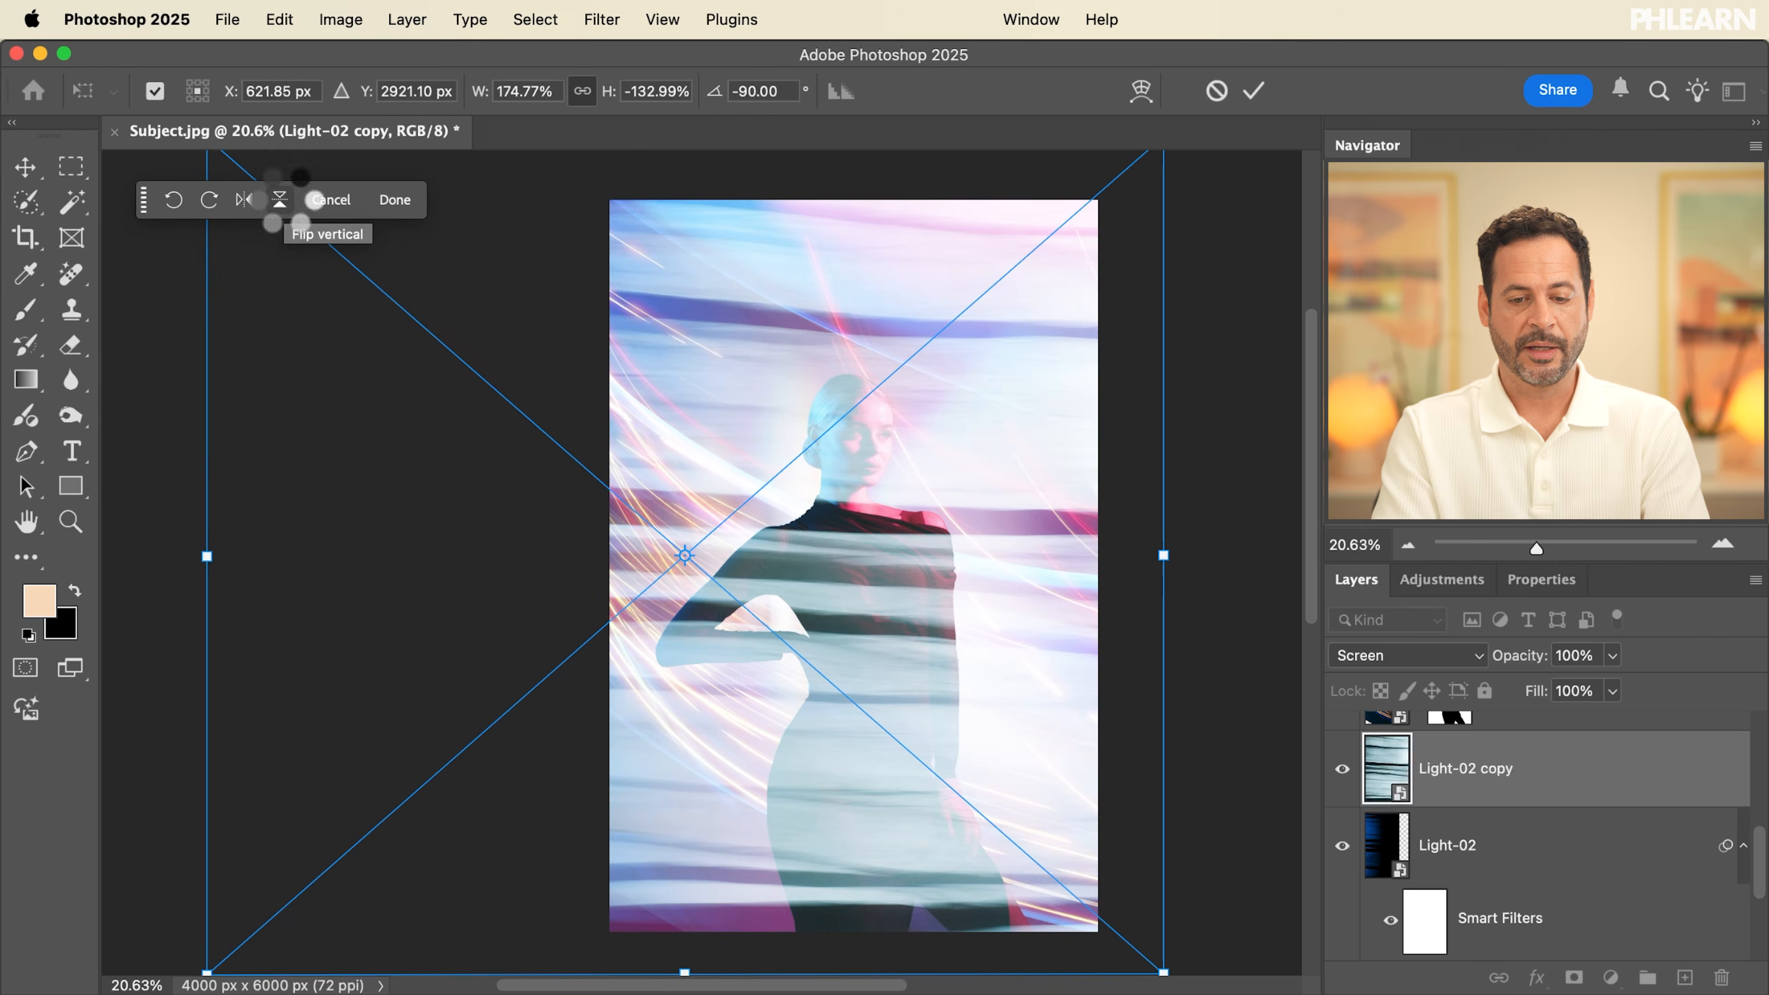
pyautogui.press('Return')
pyautogui.moveTo(848, 618); pyautogui.dragTo(818, 606)
# Toggle the visibility of Light-02 copy and Light-02 to compare their effect, and collapse both layers' smart filter lists
pyautogui.click(1344, 770)
pyautogui.click(1344, 769)
pyautogui.click(1344, 770)
pyautogui.click(1344, 769)
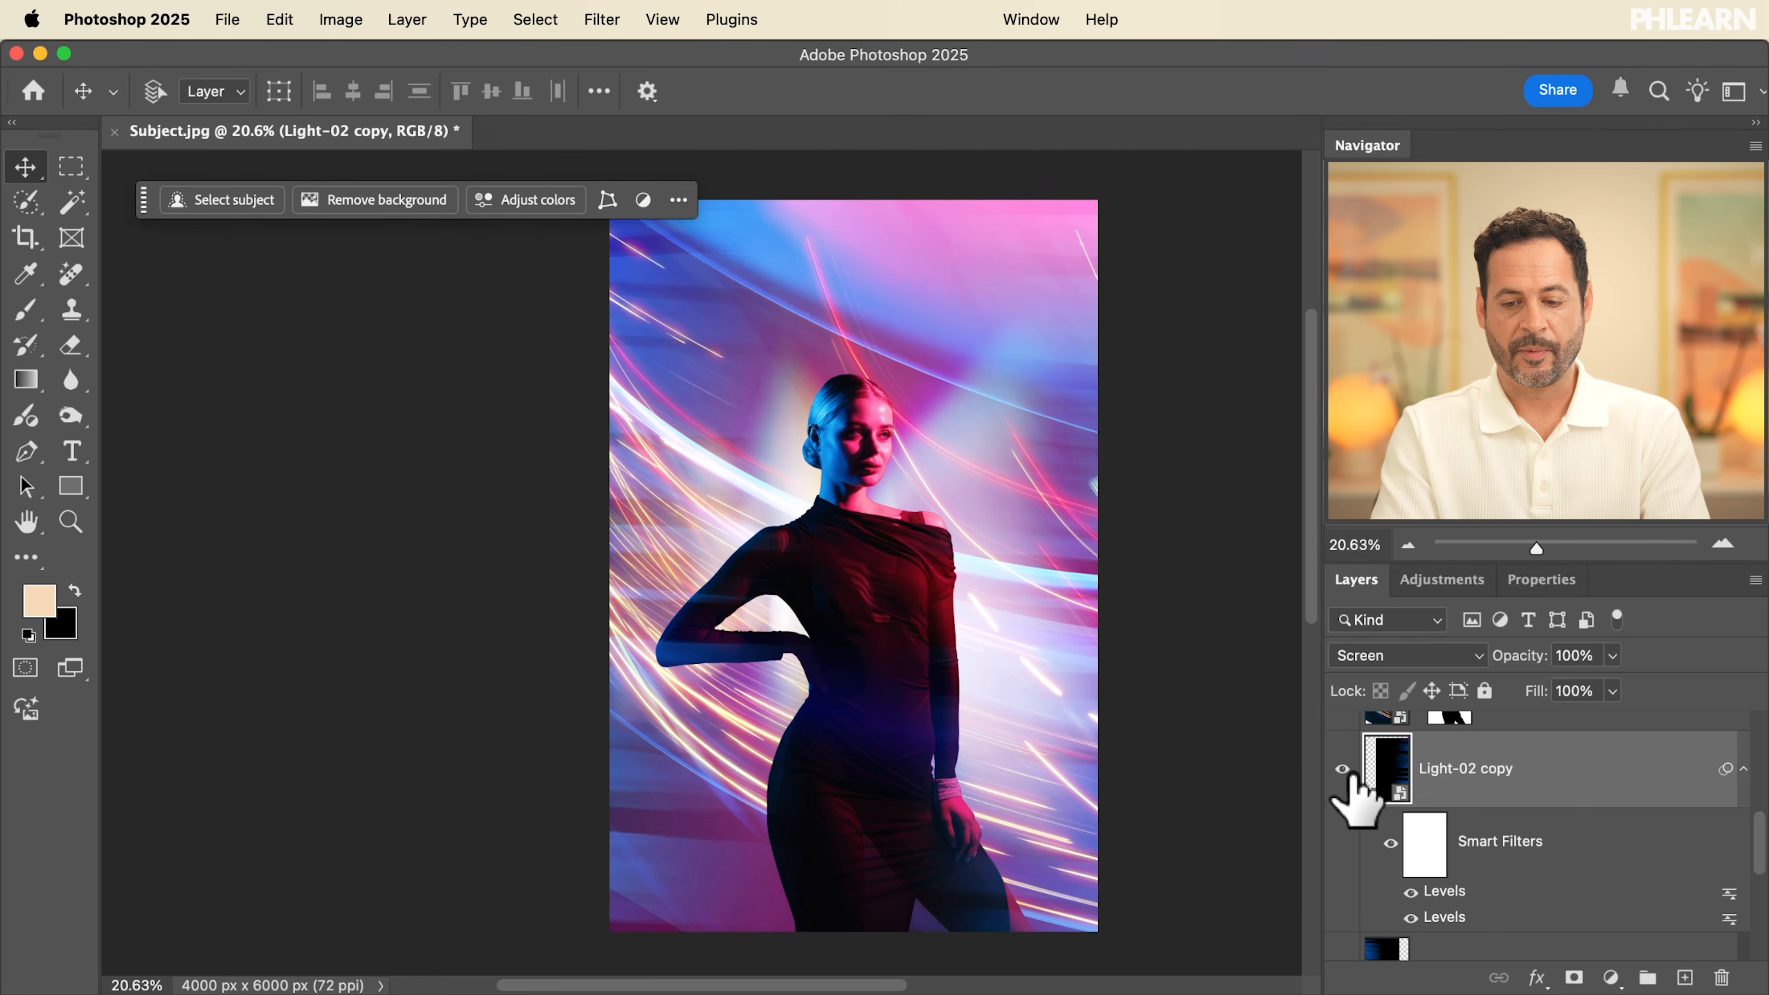
pyautogui.scroll(-3, 1353, 787)
pyautogui.click(1341, 857)
pyautogui.click(1340, 858)
pyautogui.click(1340, 857)
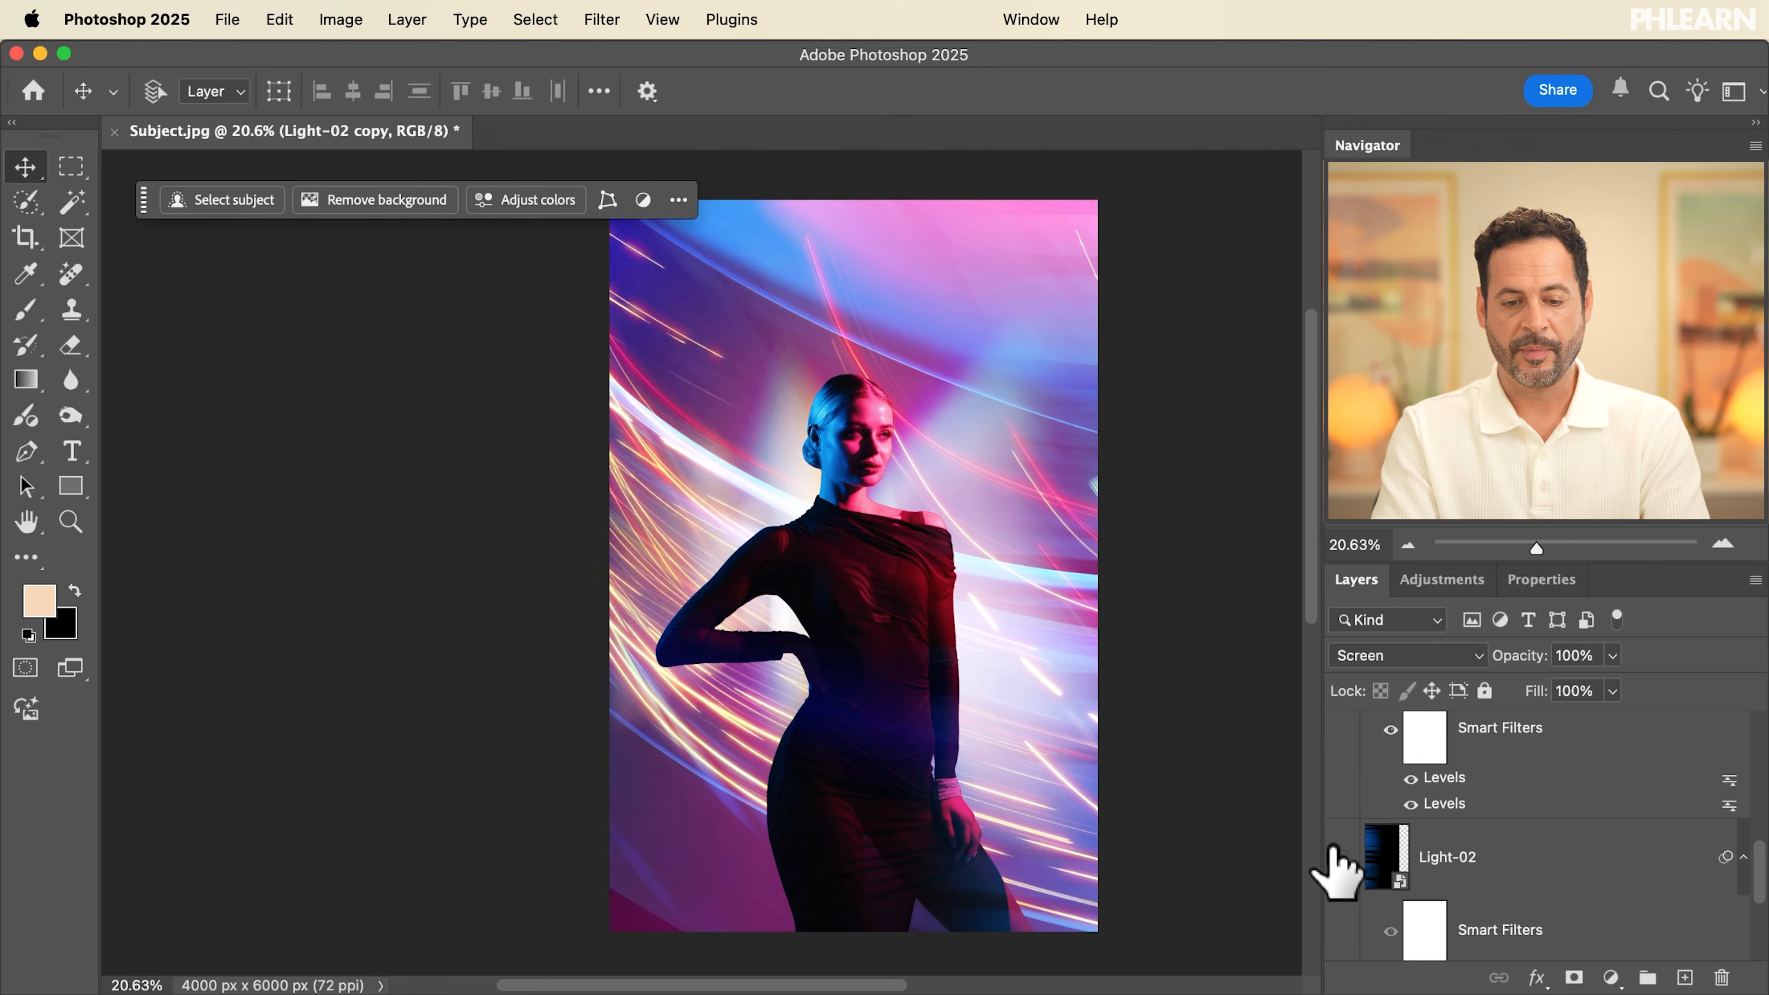
pyautogui.click(1340, 857)
pyautogui.click(1340, 857)
pyautogui.click(1340, 857)
pyautogui.click(1341, 858)
pyautogui.click(1340, 858)
pyautogui.scroll(3, 1451, 801)
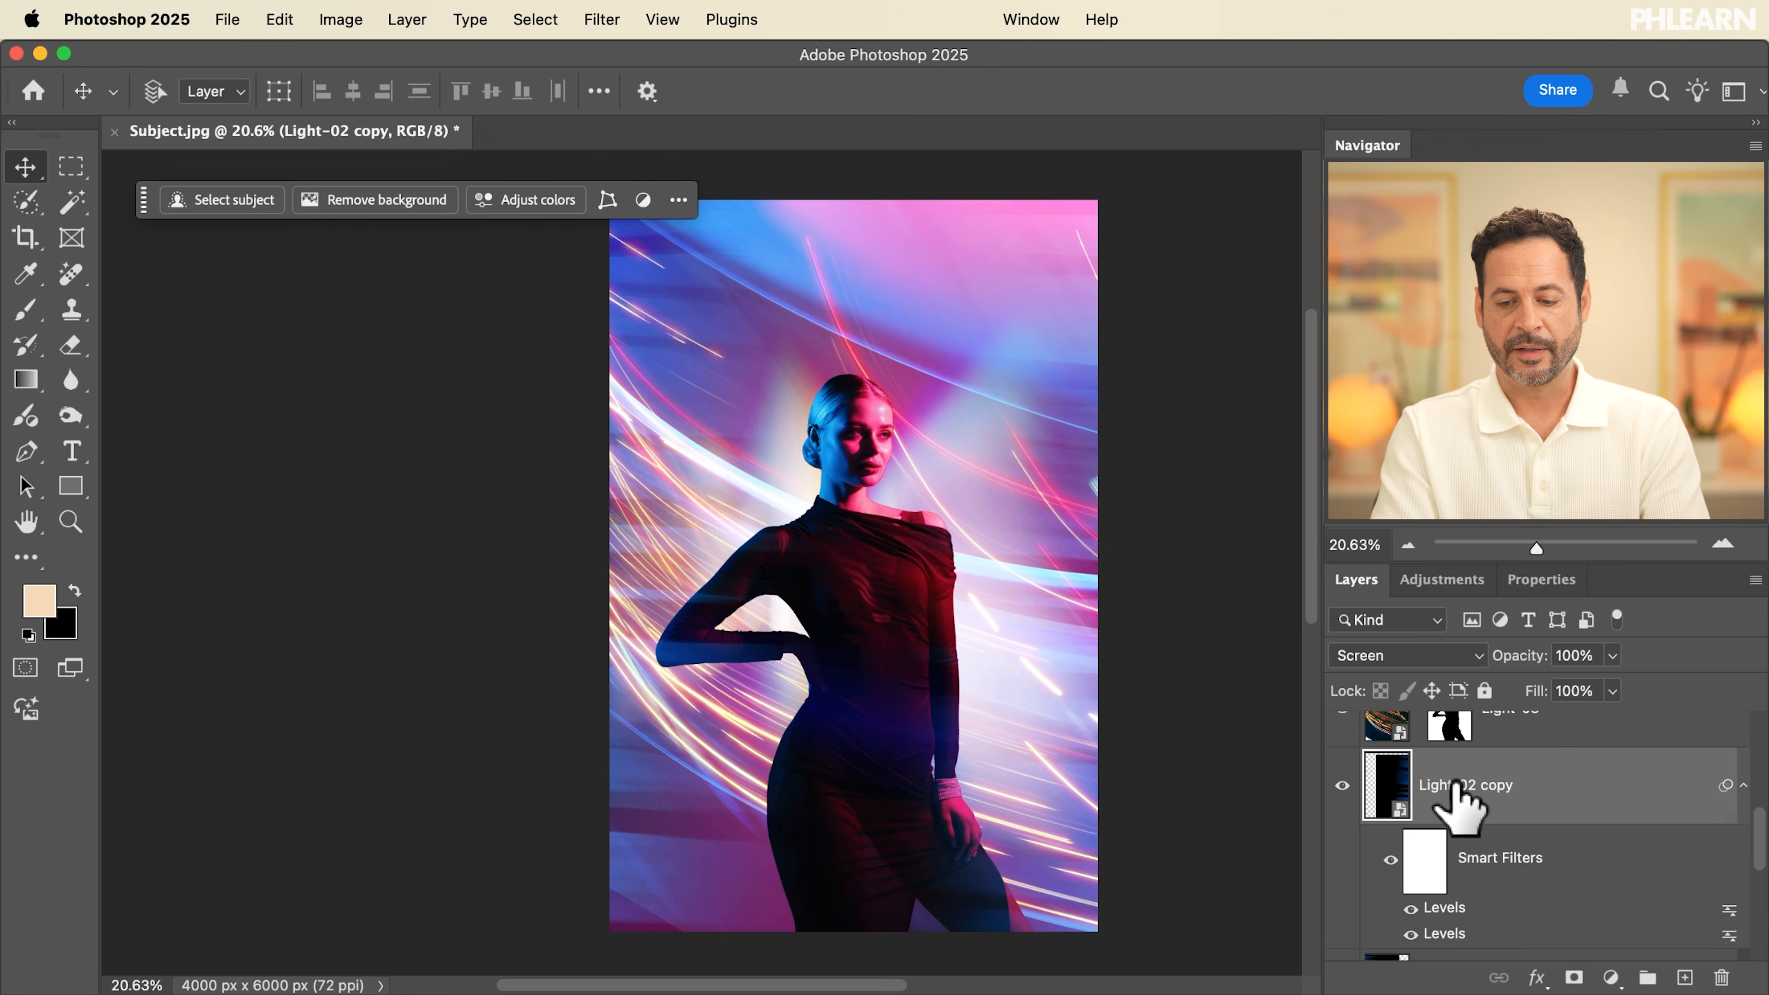
pyautogui.click(1742, 799)
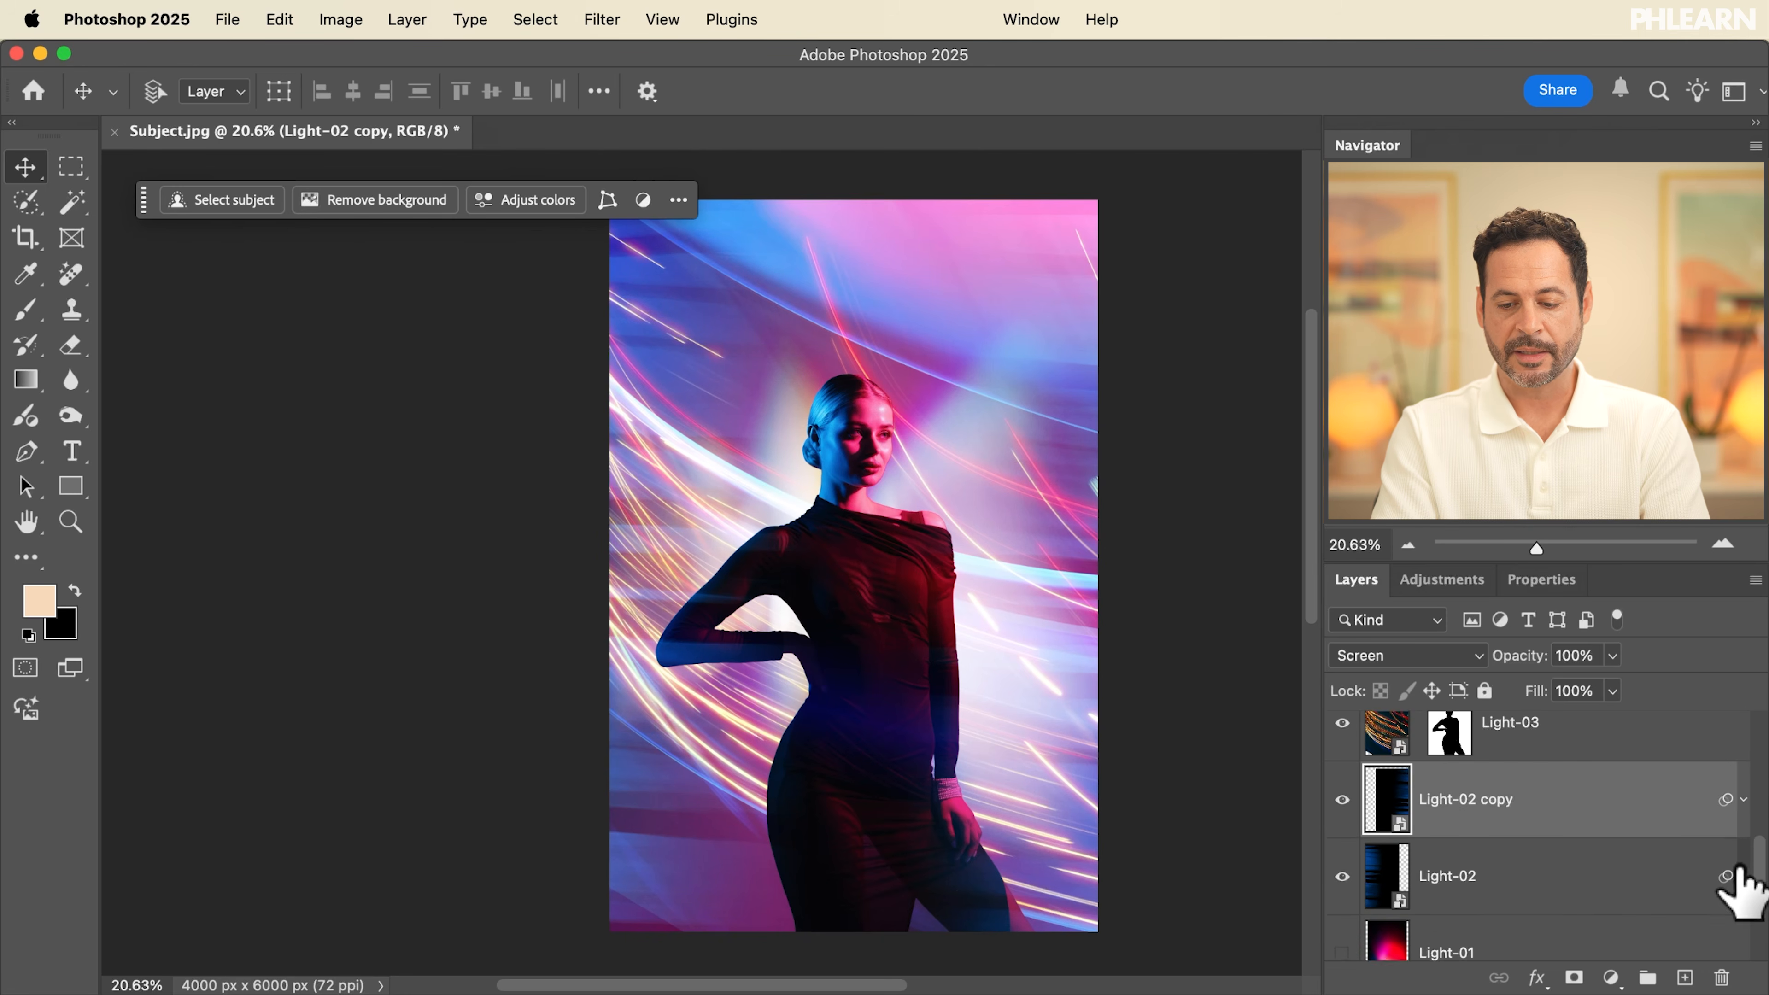
# Make the Light-01 layer visible and move it to the top of the layer stack
pyautogui.scroll(-3, 1500, 809)
pyautogui.click(1341, 845)
pyautogui.click(1446, 855)
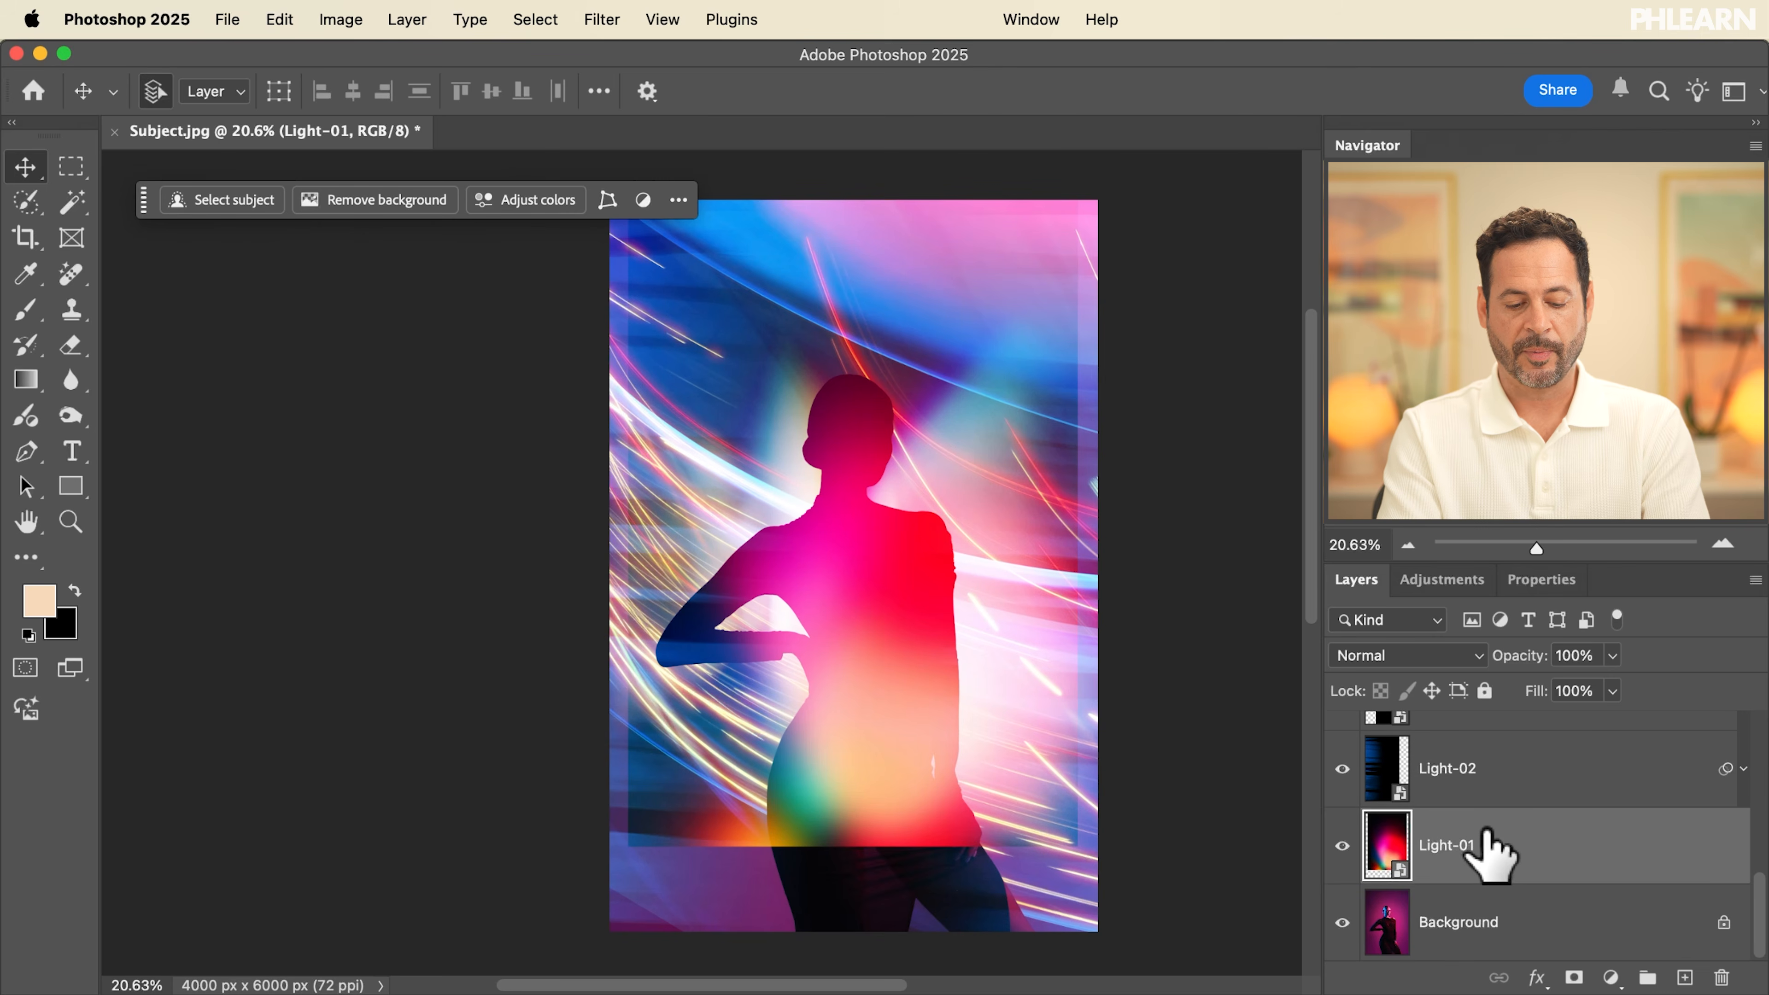
pyautogui.press('super+bracketright')
pyautogui.press('super+bracketright')
pyautogui.press('super+bracketright')
pyautogui.press('super+bracketright')
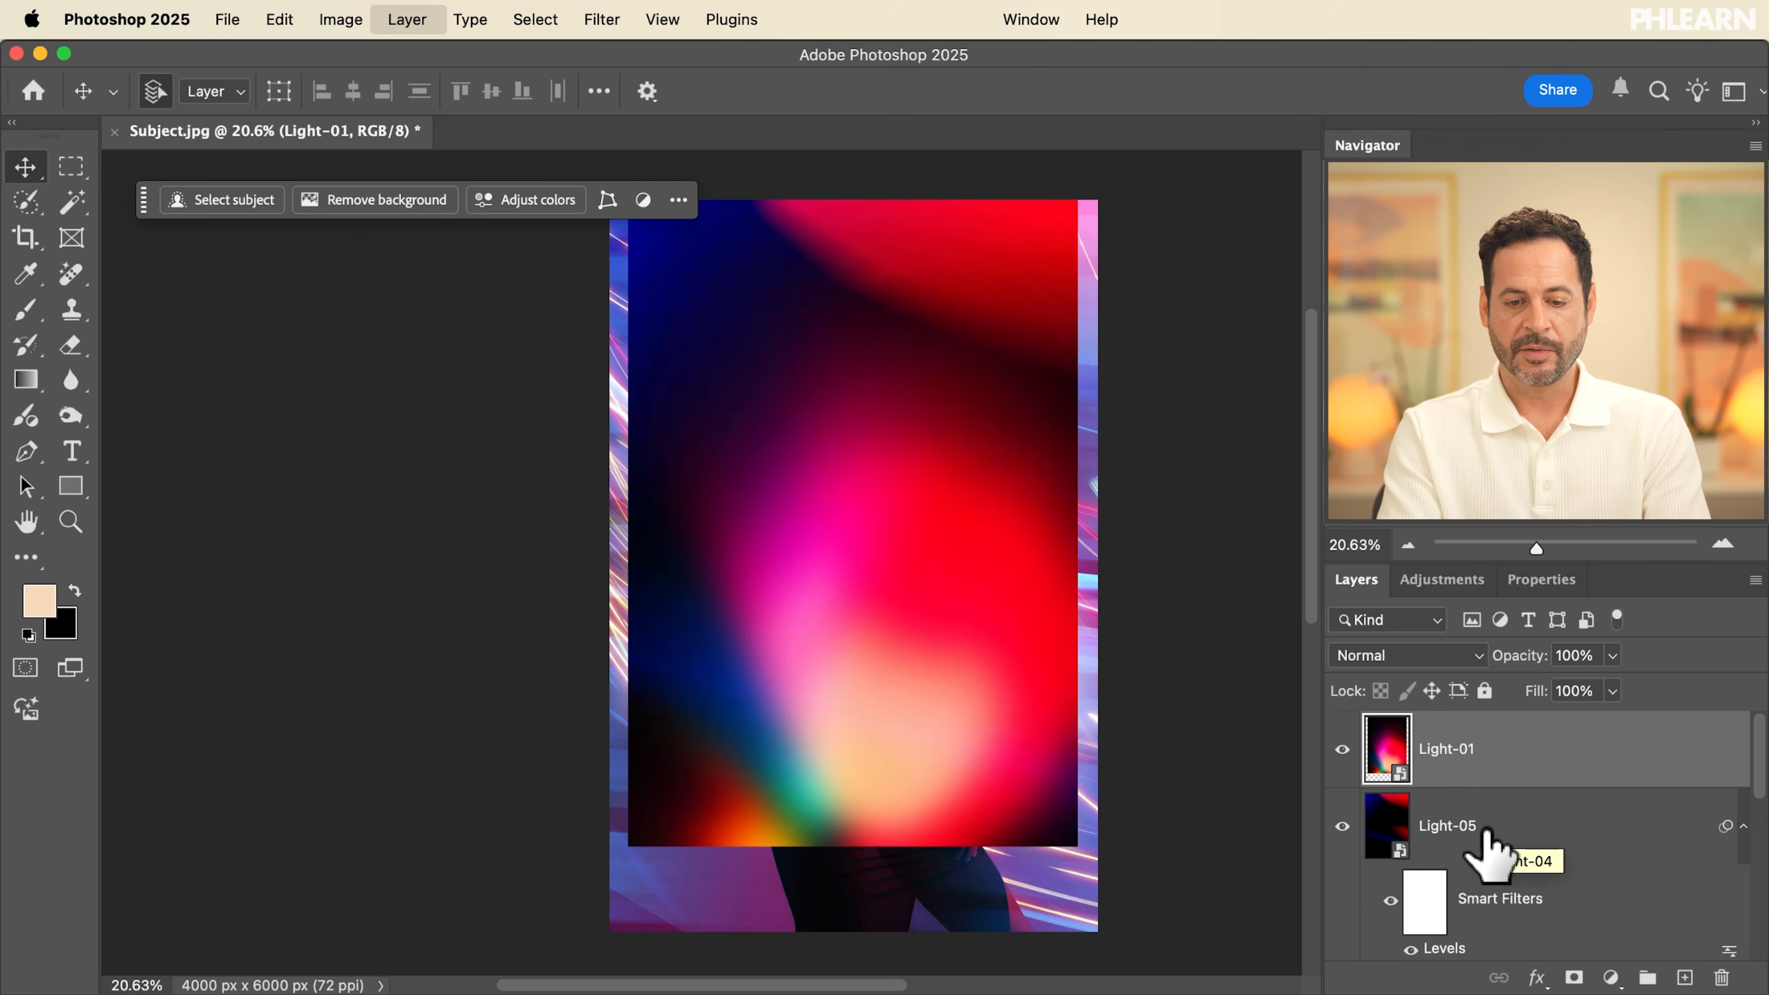
# Set Light-01's blend mode to Screen and apply Levels that raises the black input level to deepen its dark areas
pyautogui.click(1382, 651)
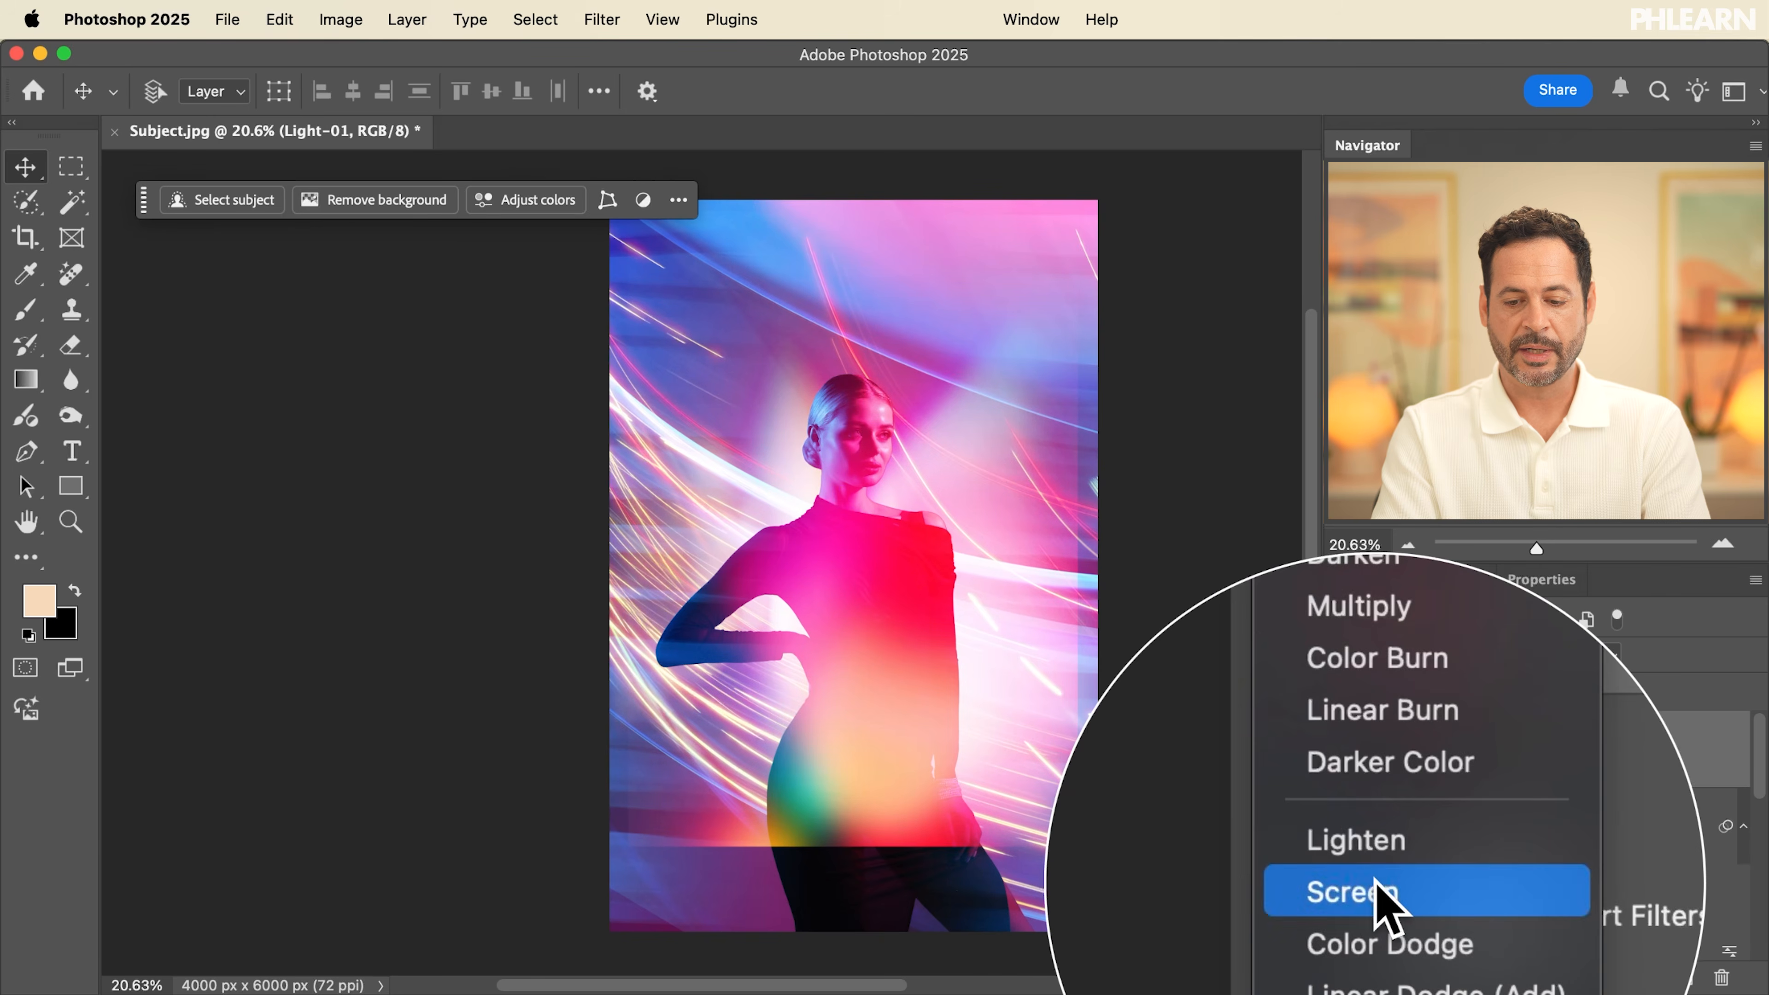
pyautogui.click(1382, 898)
pyautogui.press('super+l')
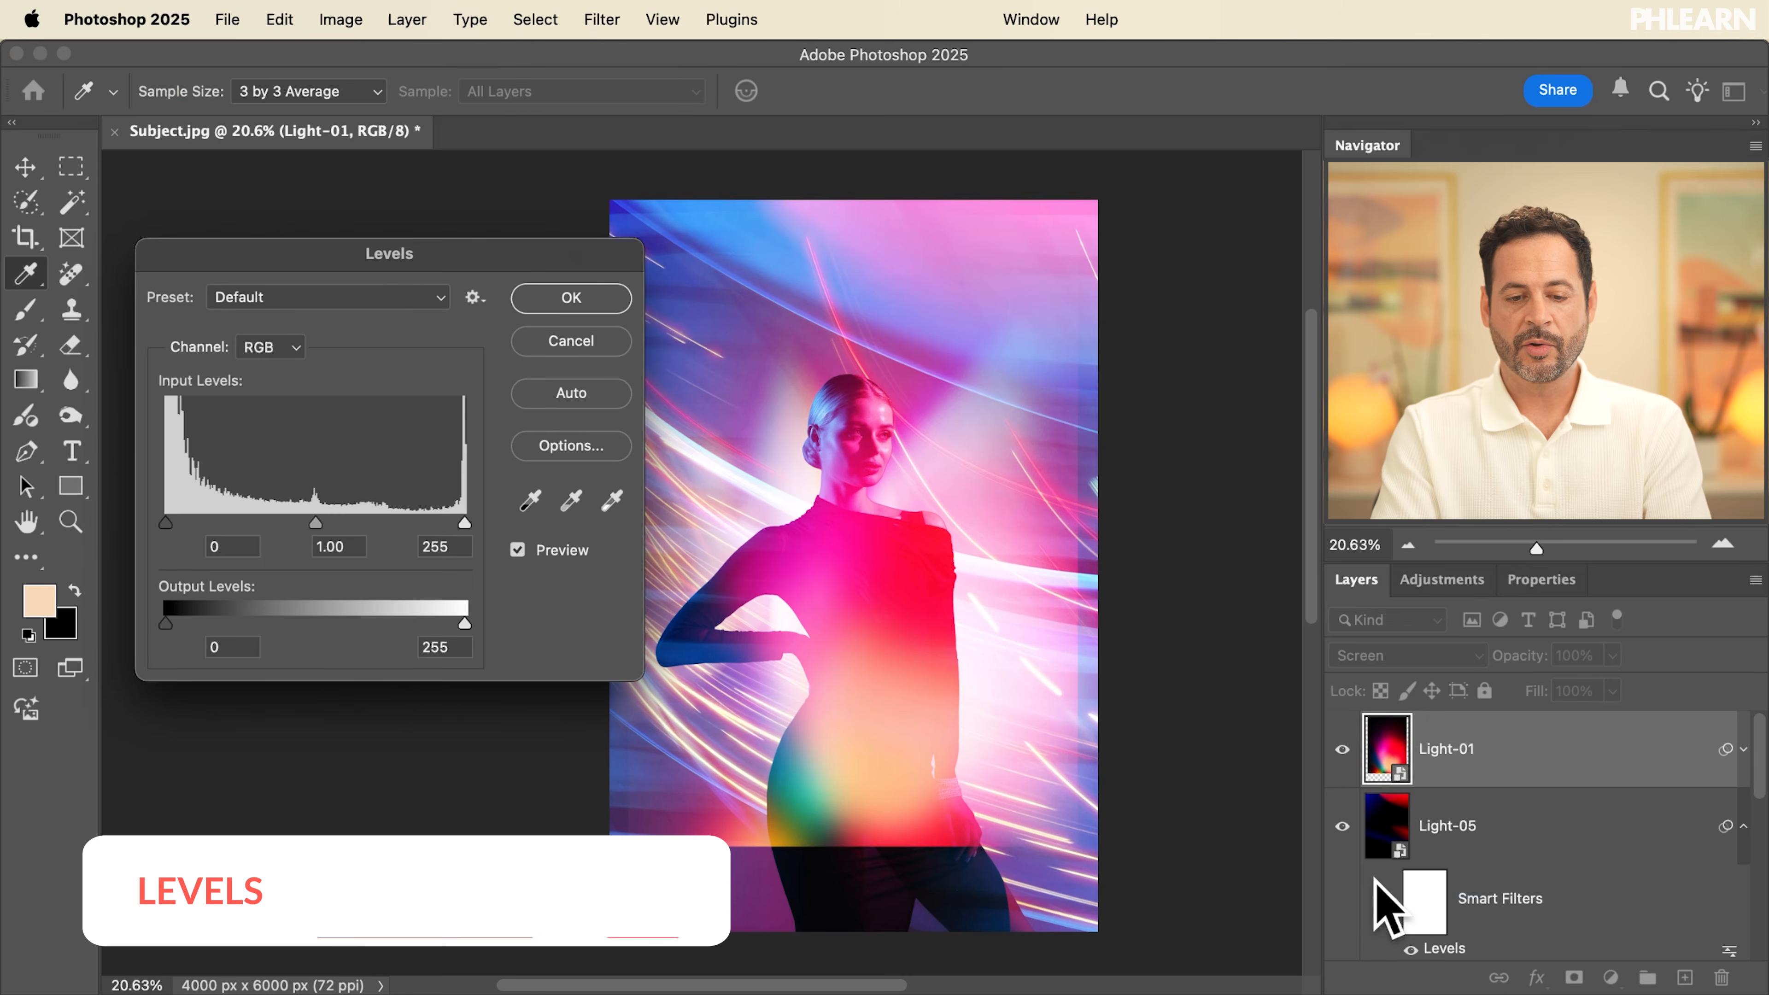
pyautogui.moveTo(167, 524); pyautogui.dragTo(238, 524)
pyautogui.click(572, 298)
pyautogui.press('v')
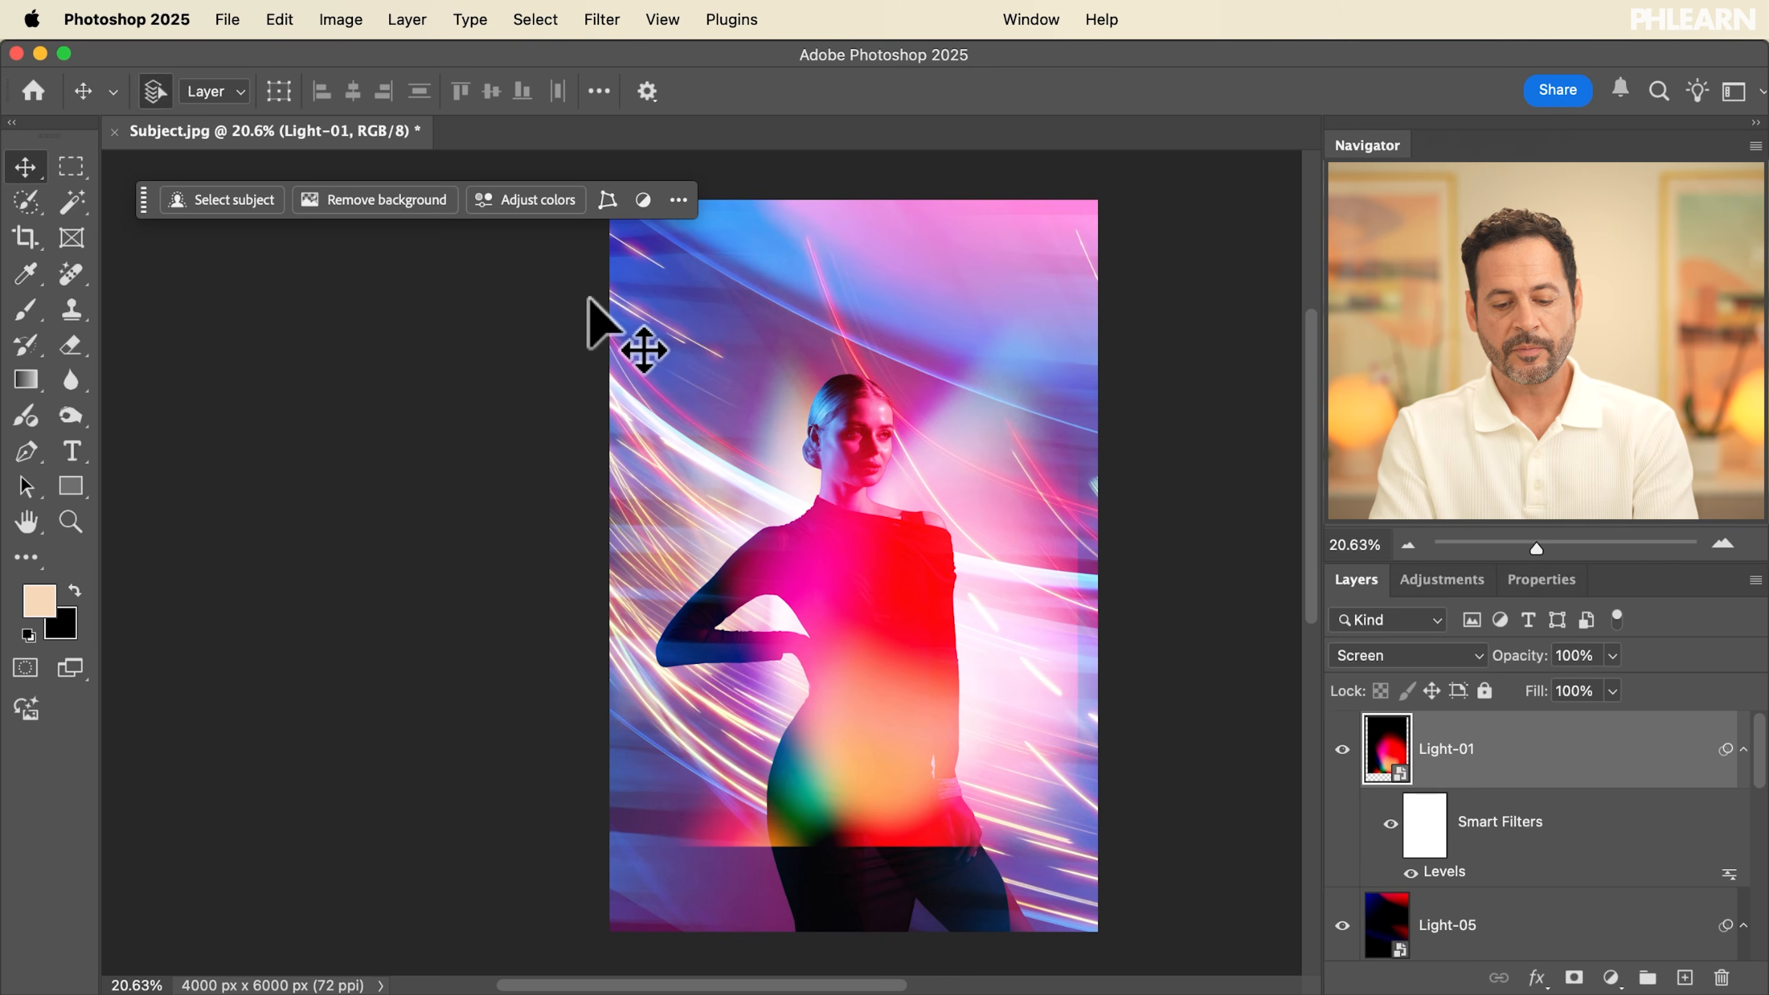
# Scale Light-01 to 130% with Free Transform and move it toward the canvas's lower-right corner
pyautogui.press('super+t')
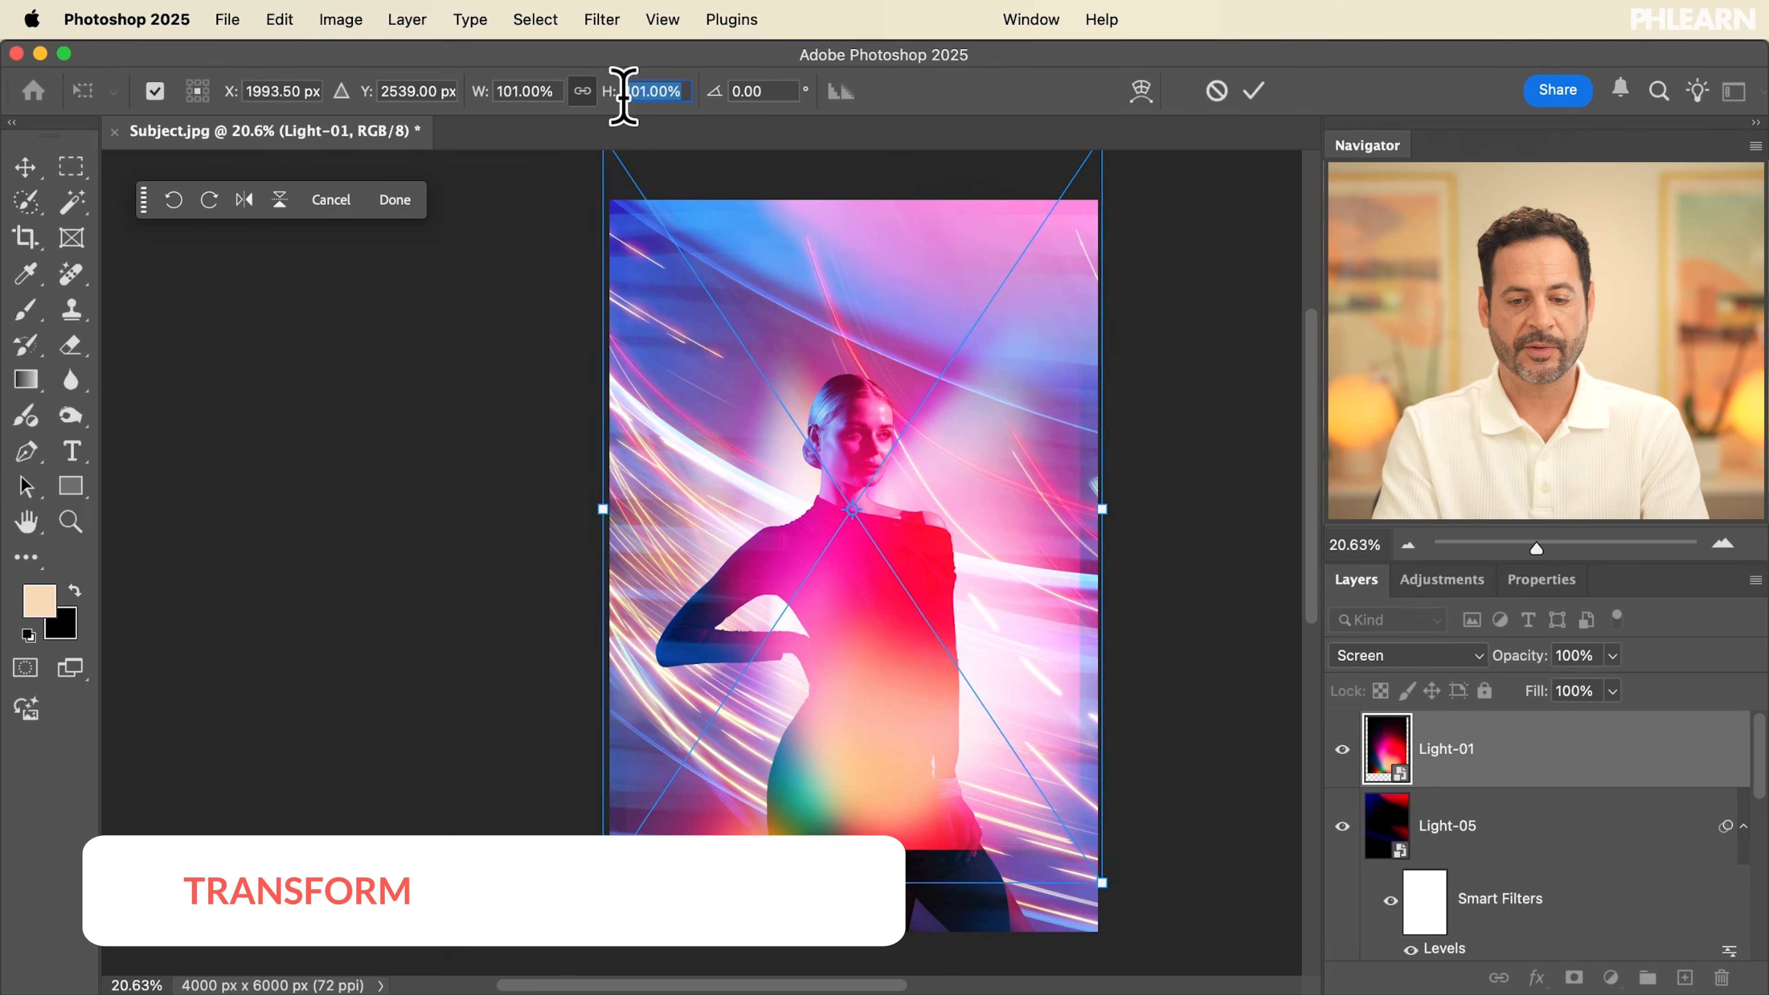
pyautogui.moveTo(607, 90); pyautogui.dragTo(644, 91)
pyautogui.press('Return')
pyautogui.moveTo(812, 390); pyautogui.dragTo(956, 632)
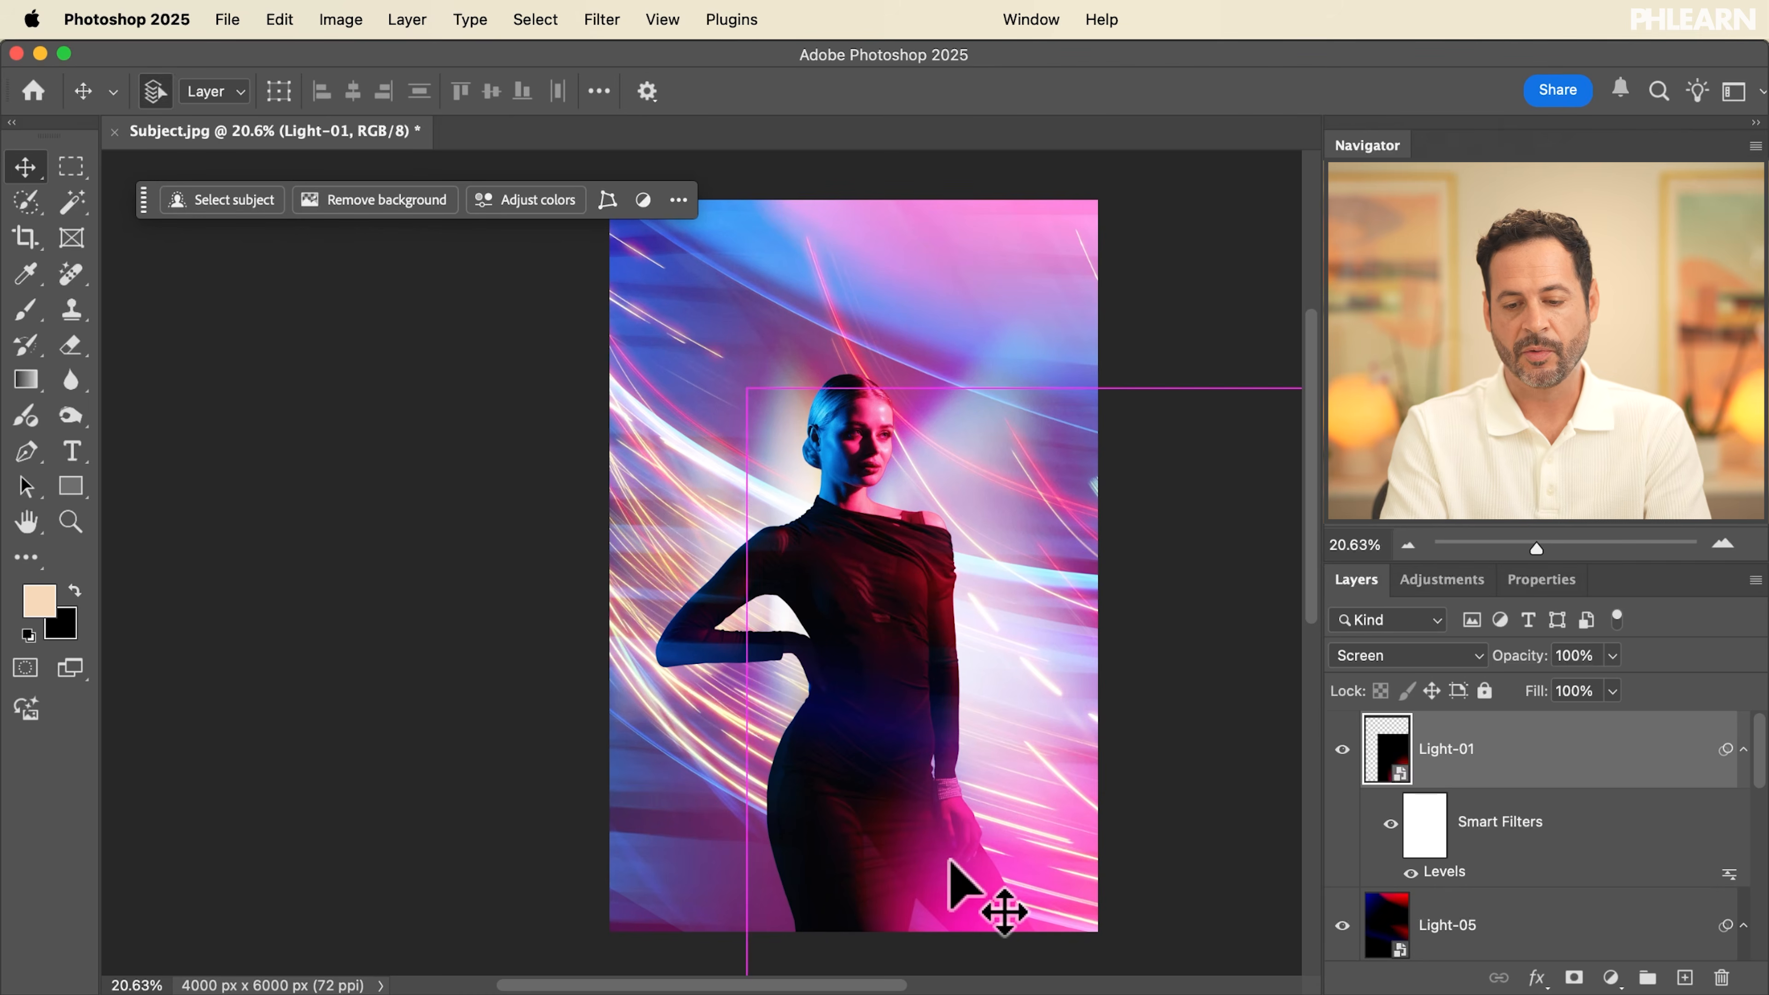
# Duplicate Light-01, flip the copy vertically with Free Transform, and move it to the canvas's upper-left area
pyautogui.press('super+j')
pyautogui.moveTo(975, 801); pyautogui.dragTo(709, 613)
pyautogui.press('super+t')
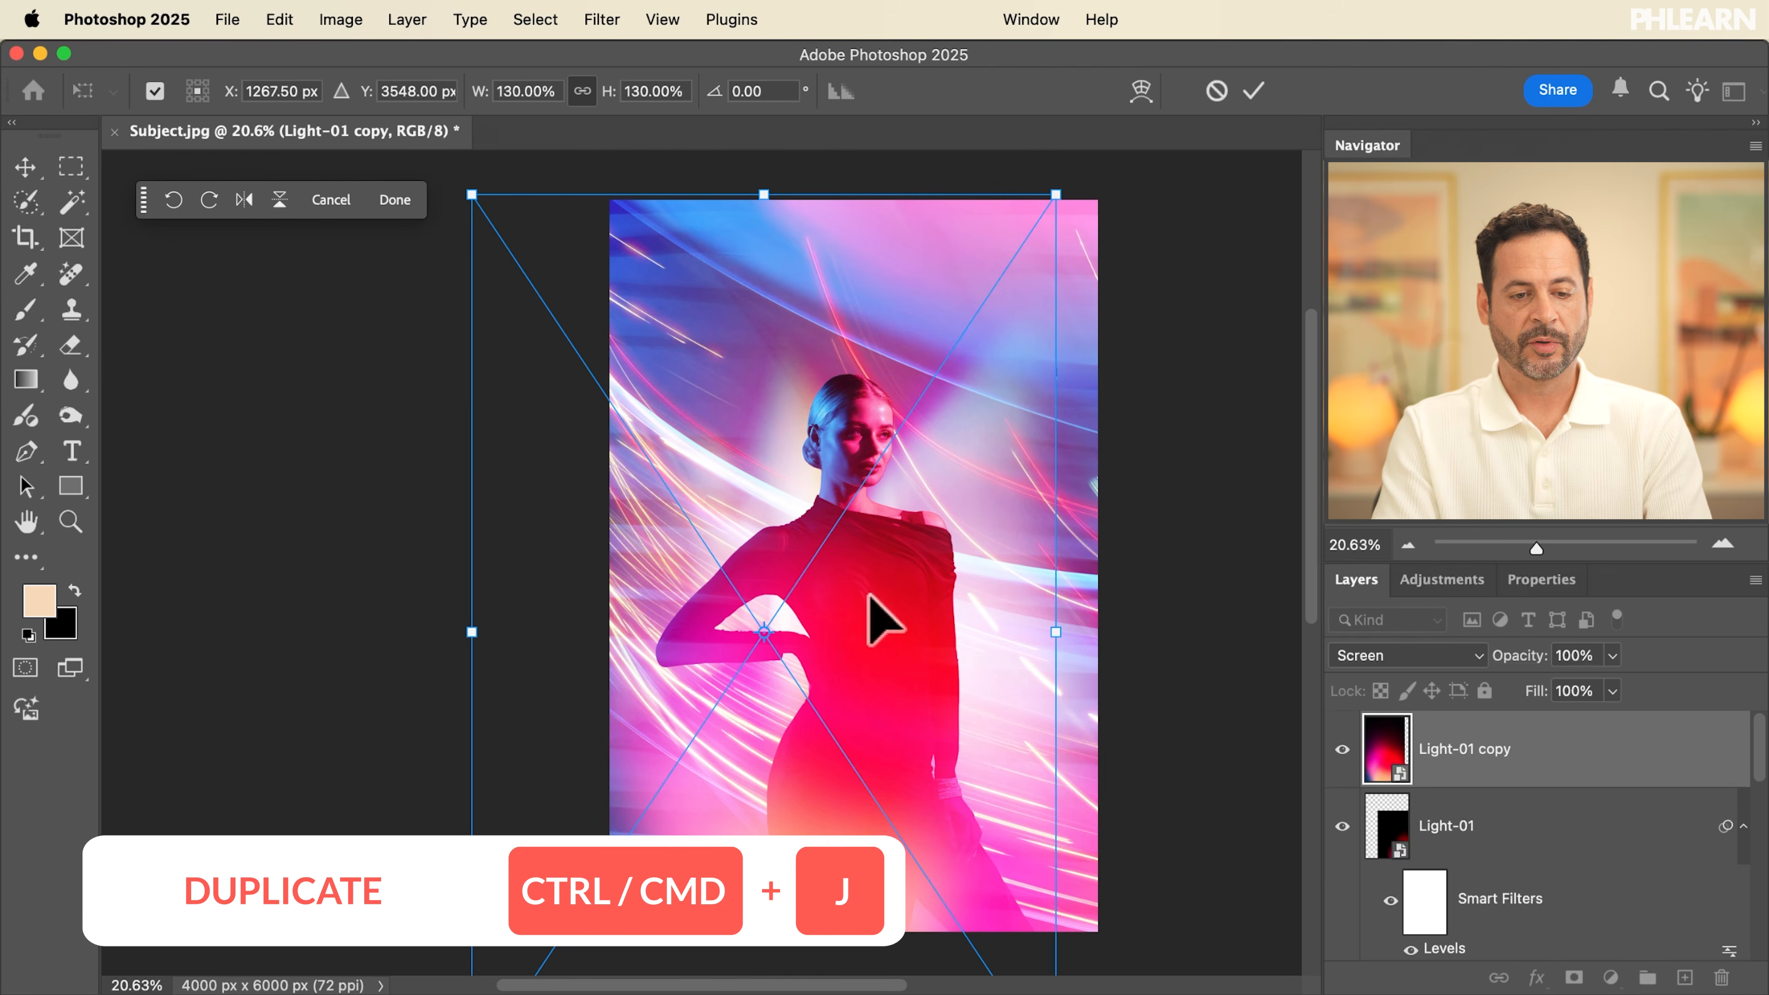
pyautogui.click(279, 201)
pyautogui.click(271, 201)
pyautogui.press('Return')
pyautogui.moveTo(748, 496); pyautogui.dragTo(651, 327)
# Flip Light-01 copy horizontally with Free Transform and fine-tune its position in the upper-left corner
pyautogui.press('super+t')
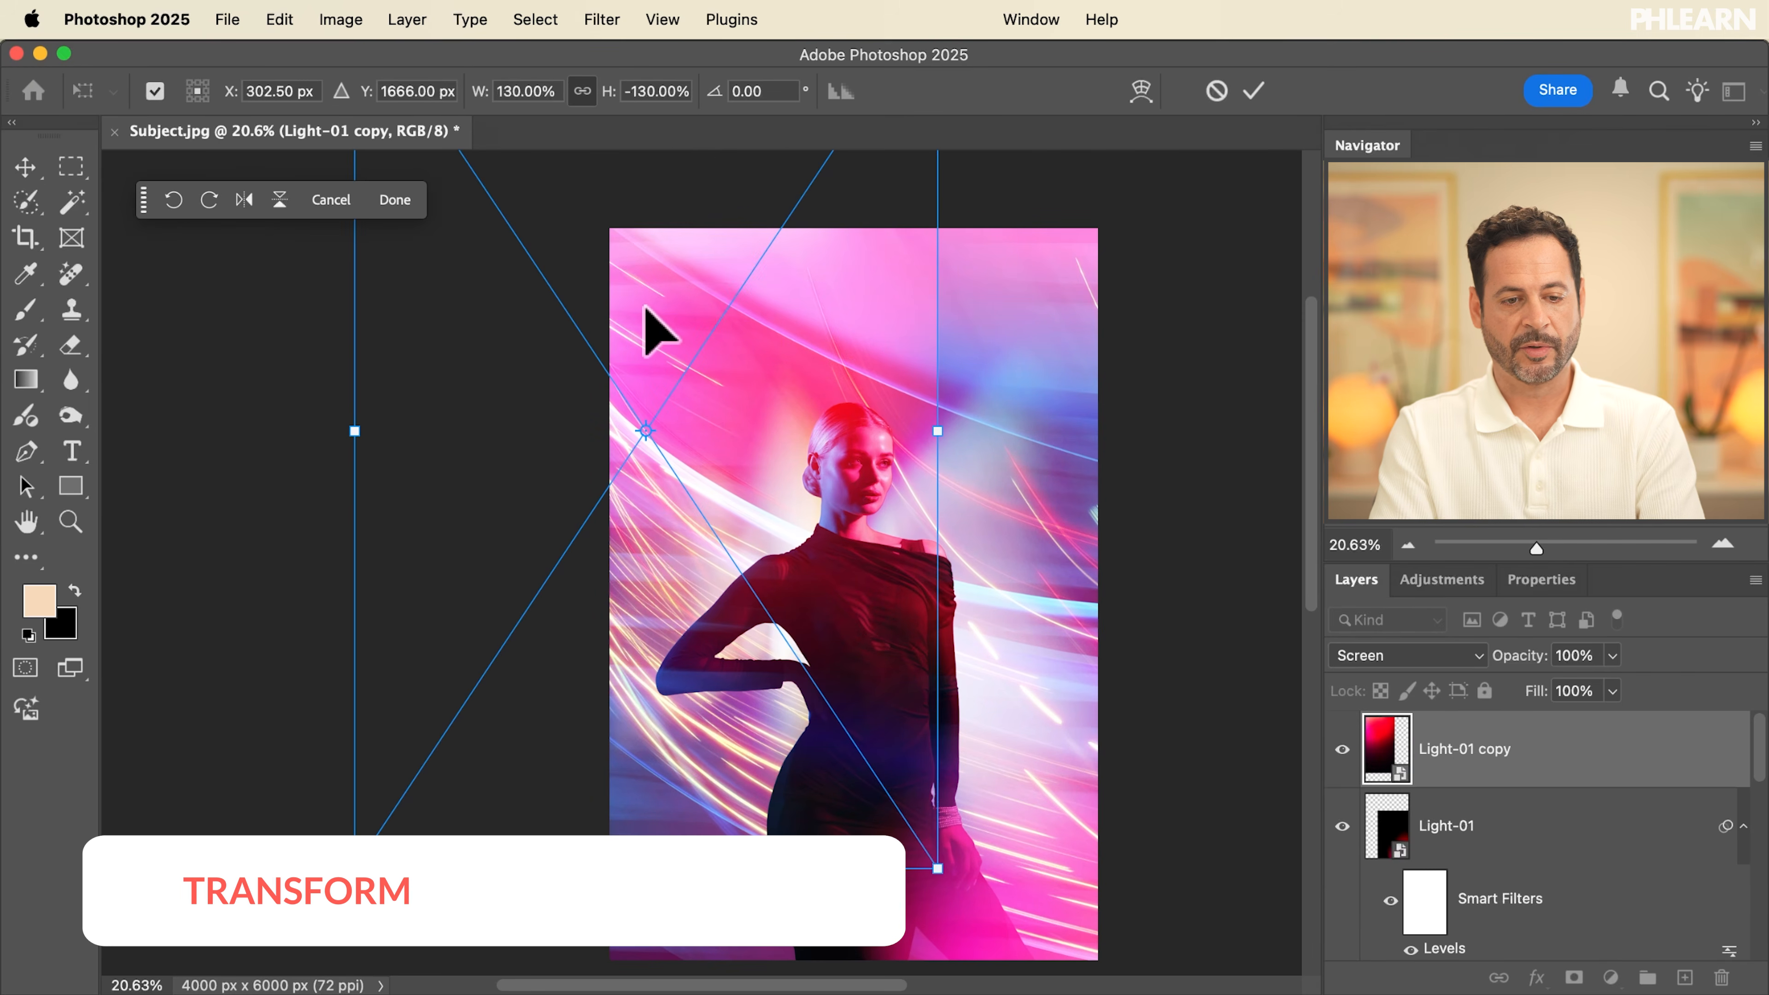
pyautogui.click(244, 200)
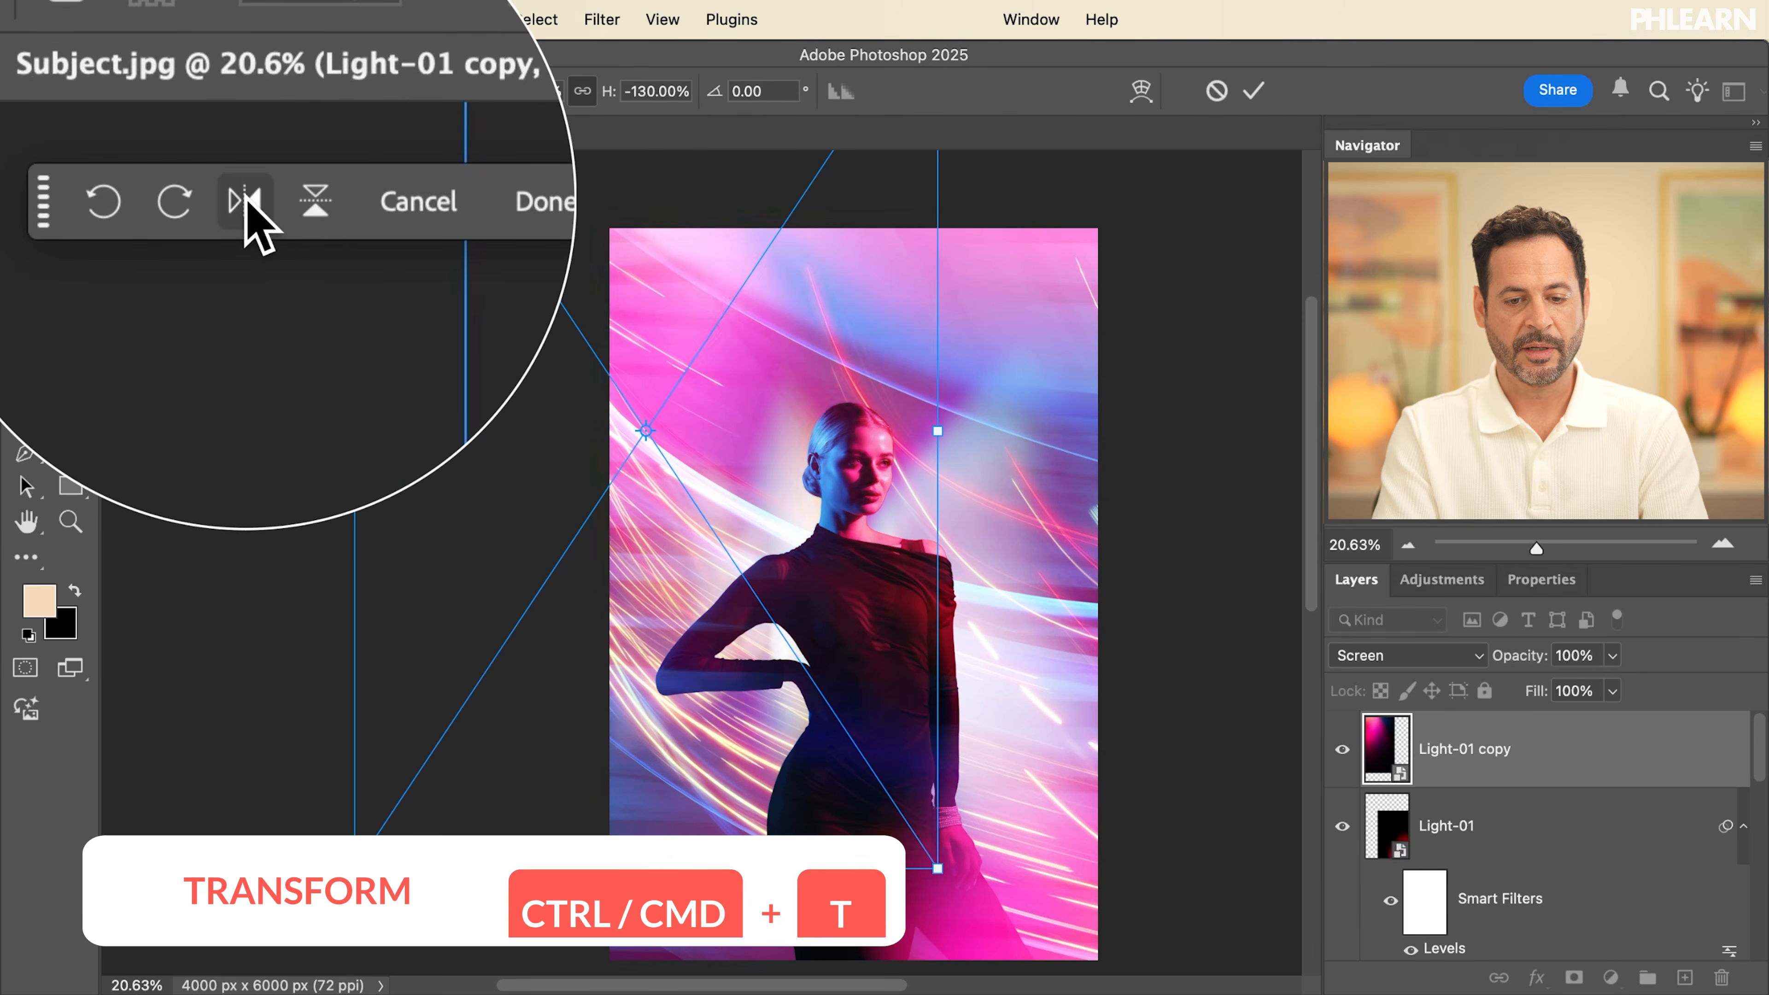
pyautogui.press('Return')
pyautogui.moveTo(474, 494); pyautogui.dragTo(502, 450)
# Collapse the smart filter lists of Light-01 copy and Light-01, and toggle Light-01's visibility to check its effect
pyautogui.hscroll(3, 502, 450)
pyautogui.scroll(-2, 502, 450)
pyautogui.hscroll(-1, 503, 450)
pyautogui.scroll(1, 503, 449)
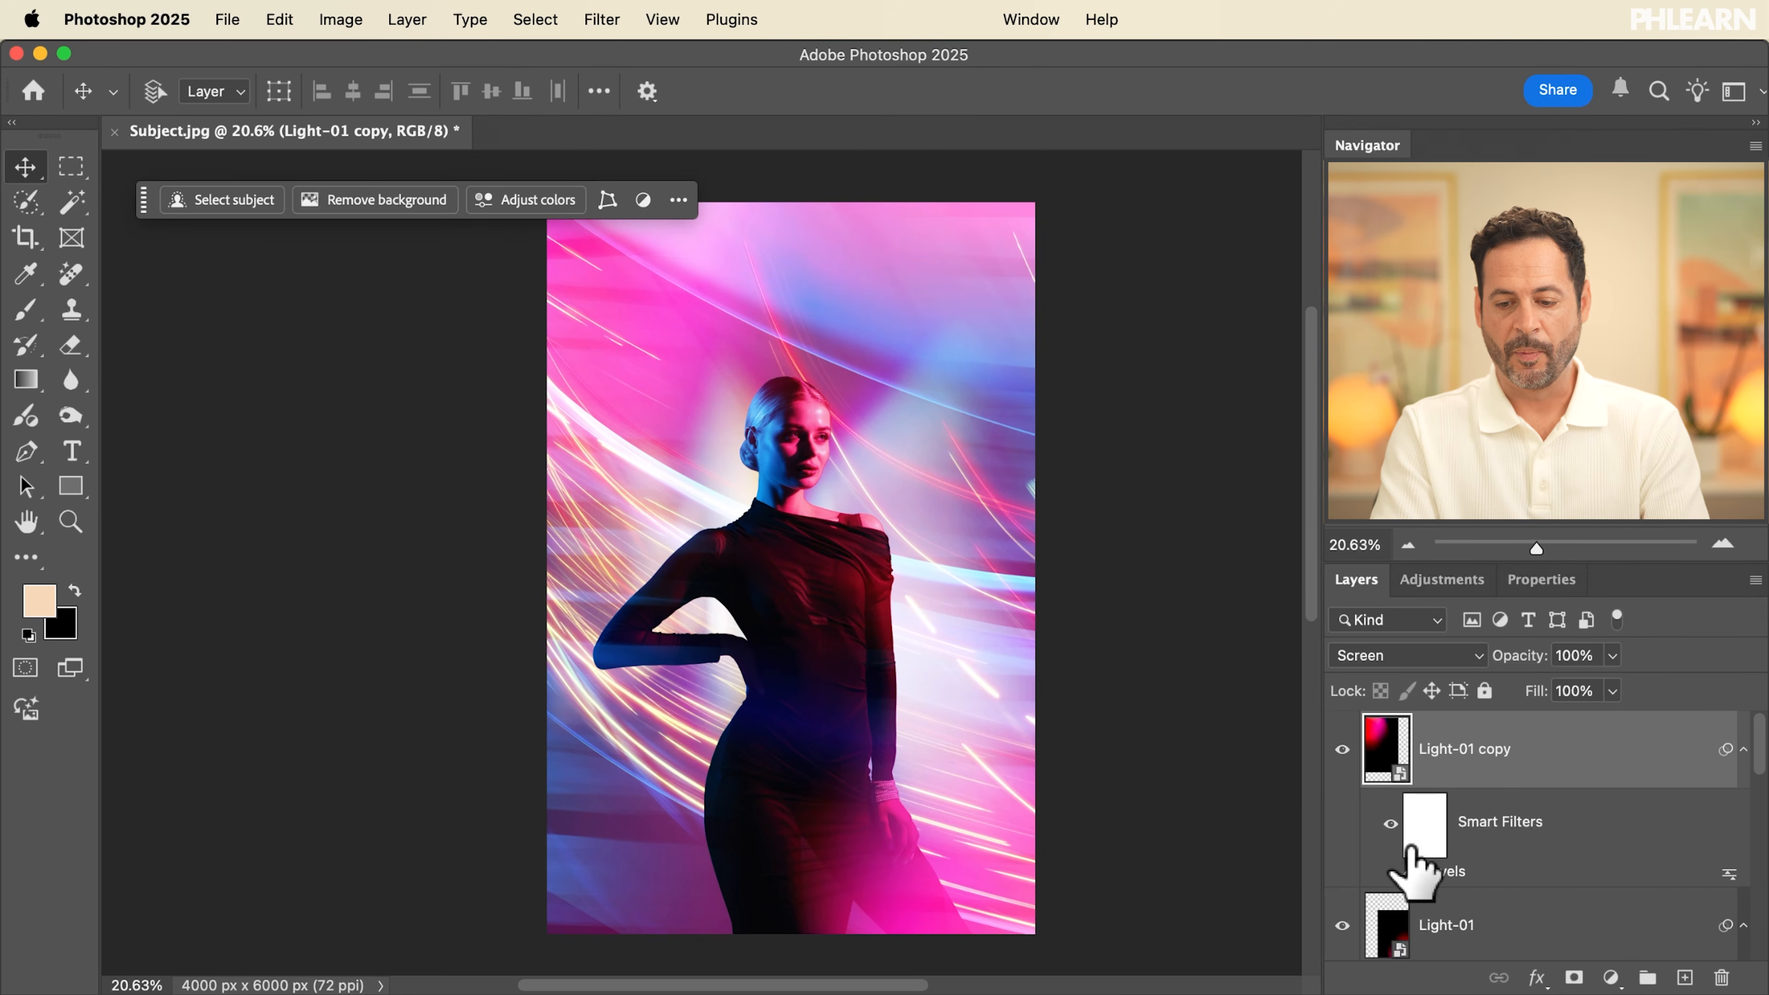
pyautogui.click(1742, 750)
pyautogui.scroll(-2, 1741, 759)
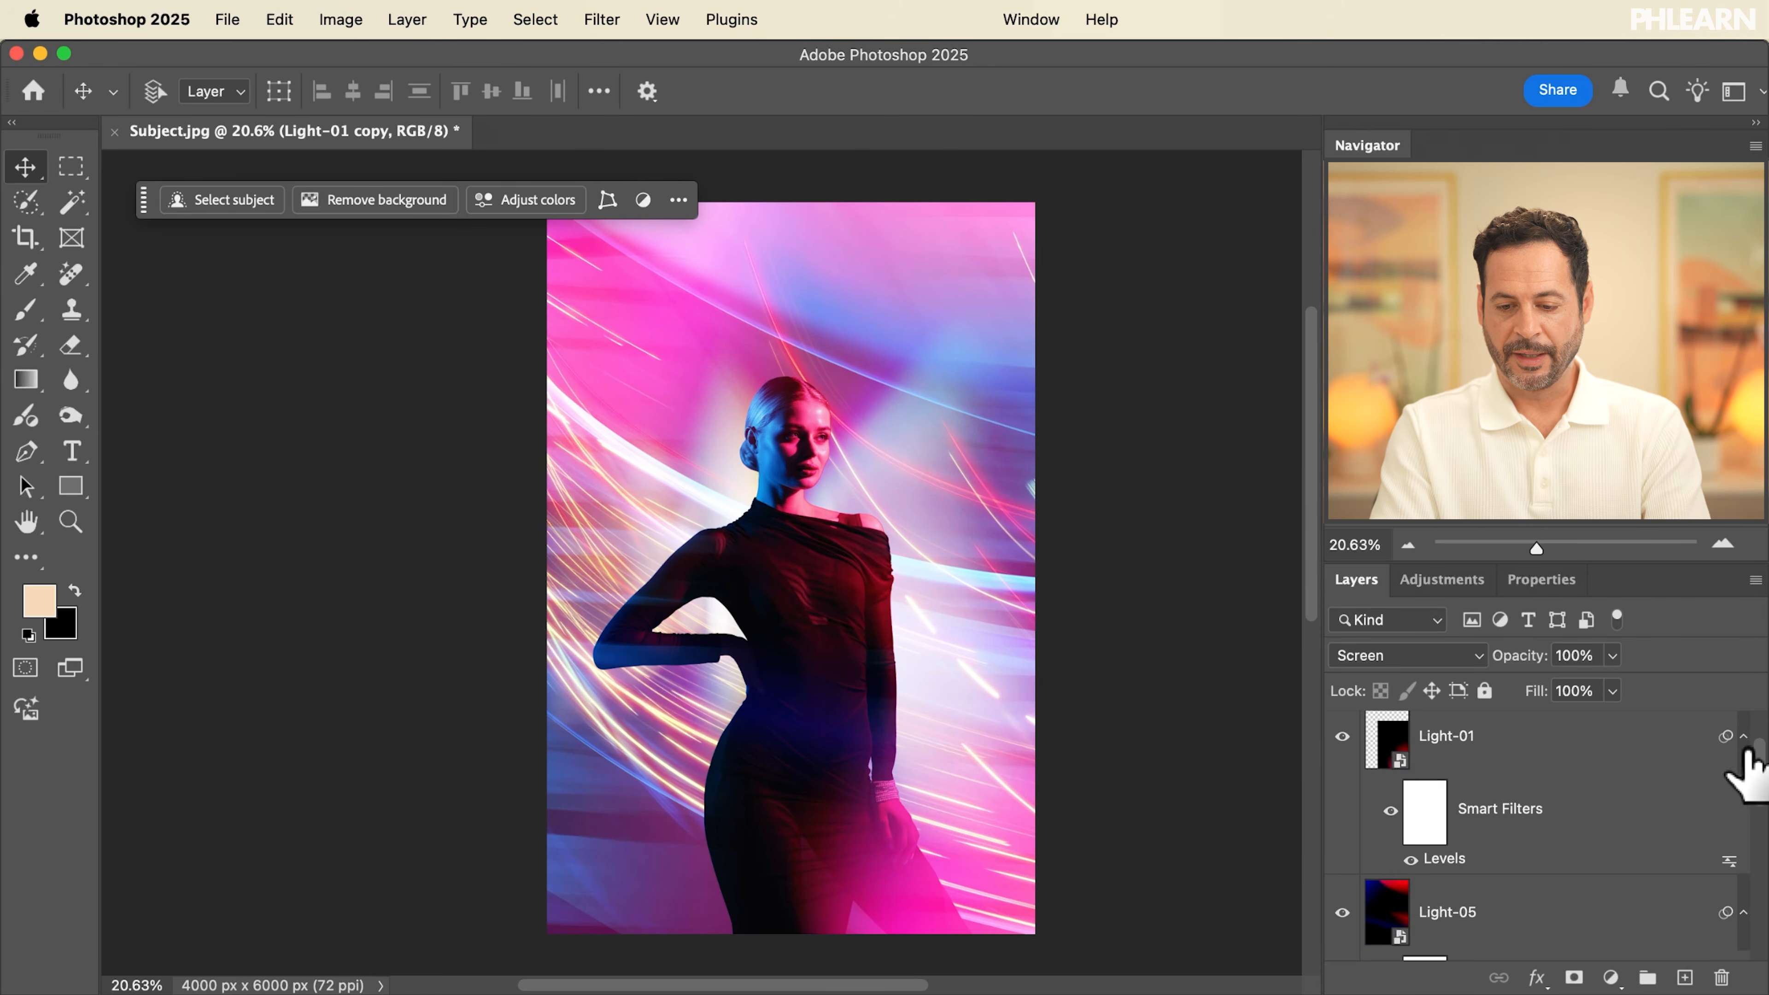
pyautogui.click(1343, 737)
pyautogui.click(1342, 737)
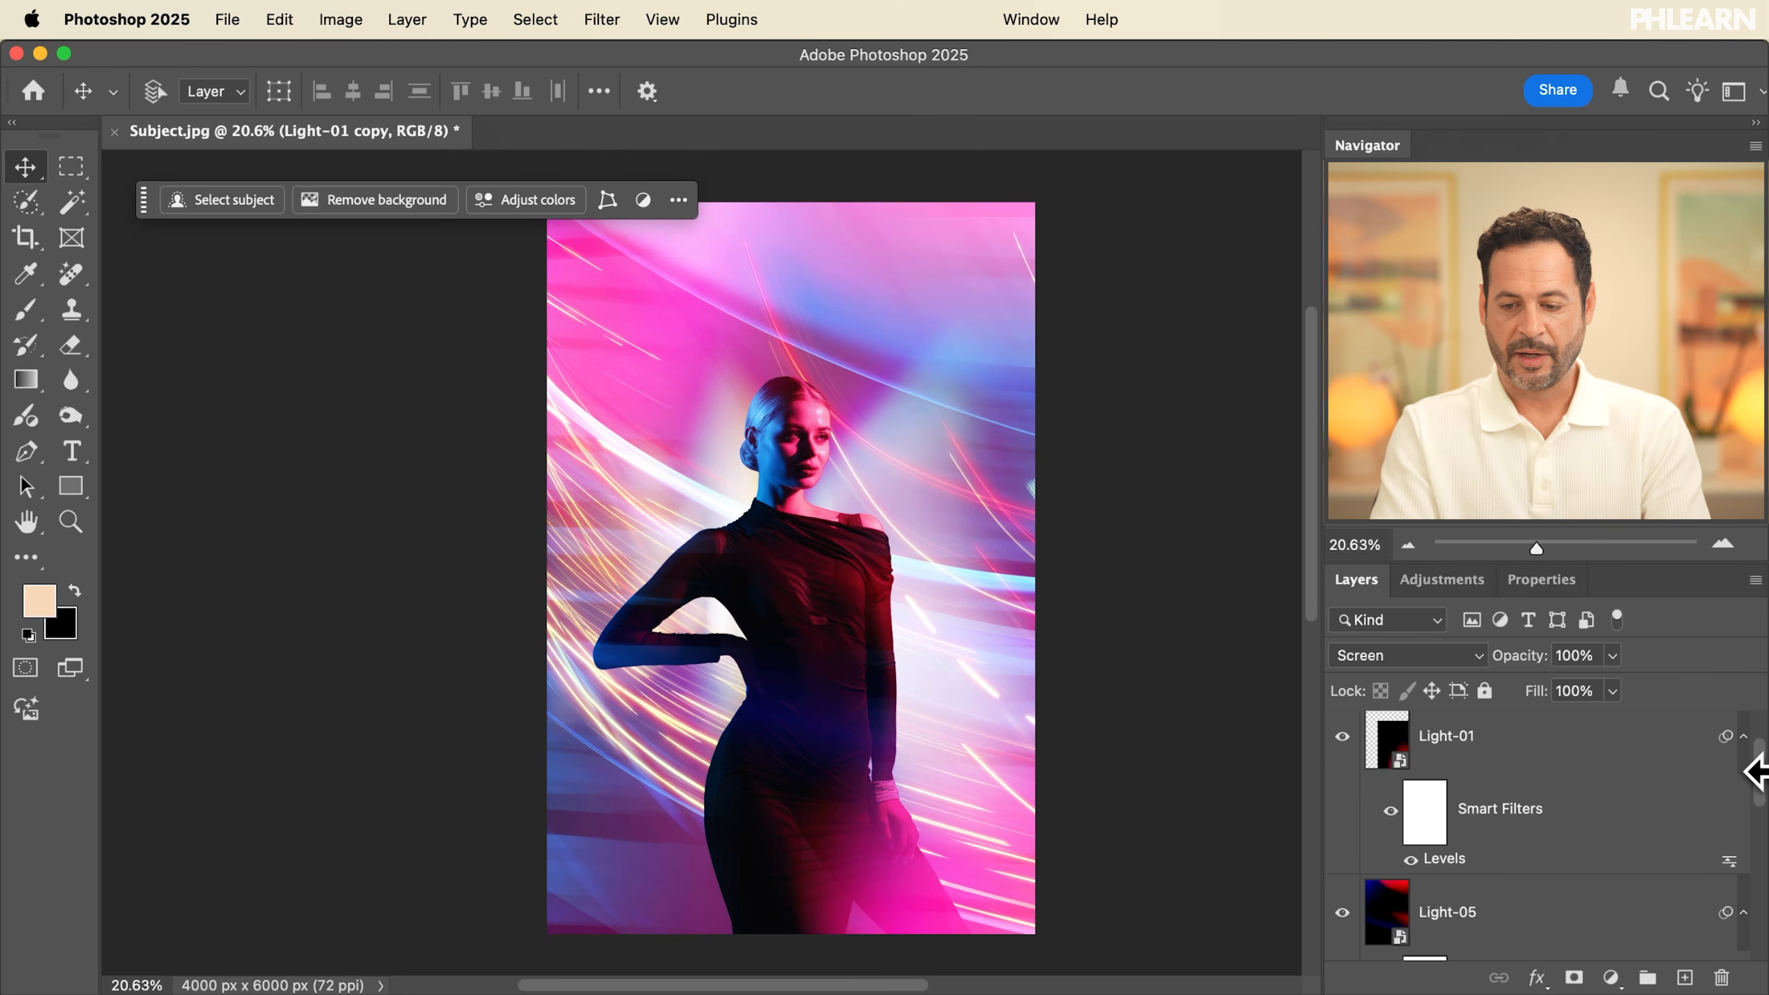
pyautogui.click(1741, 737)
# Toggle the visibility of Light-05 and Light-06 to review their effects, and collapse Light-05's smart filter list
pyautogui.click(1347, 810)
pyautogui.click(1347, 810)
pyautogui.click(1347, 810)
pyautogui.click(1347, 810)
pyautogui.scroll(-1, 1466, 826)
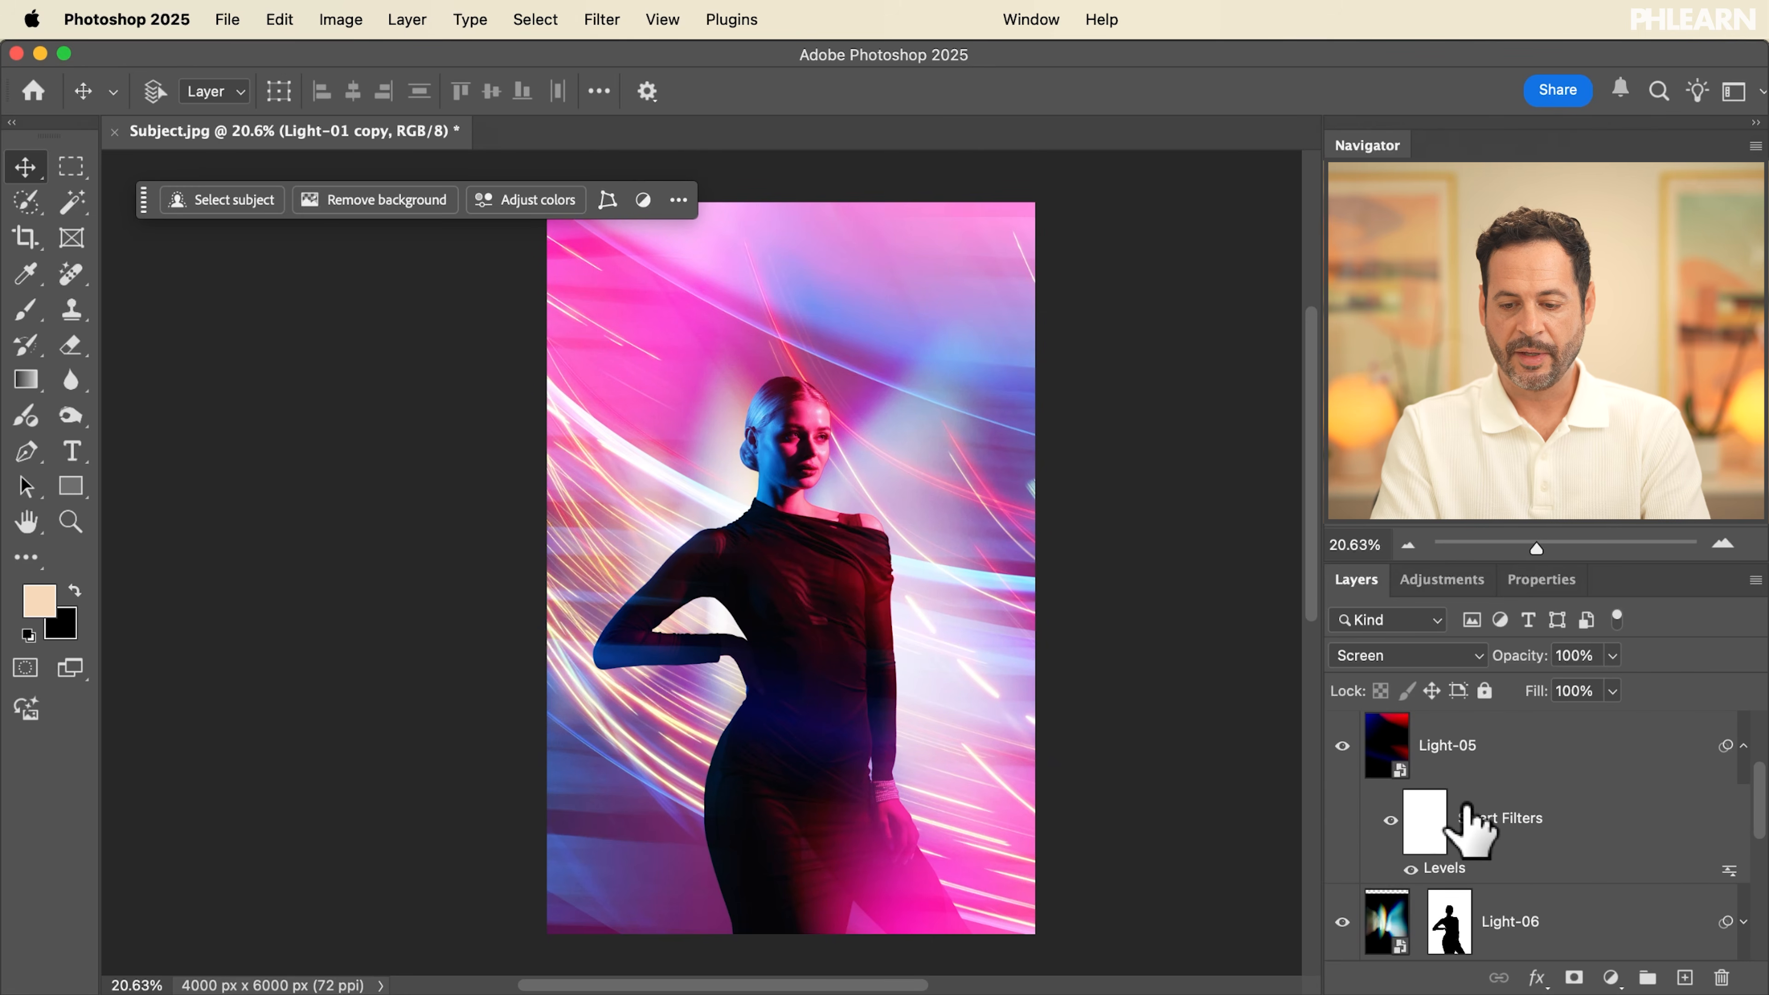
pyautogui.click(1743, 745)
pyautogui.click(1341, 822)
pyautogui.click(1340, 822)
pyautogui.click(1340, 822)
pyautogui.click(1340, 822)
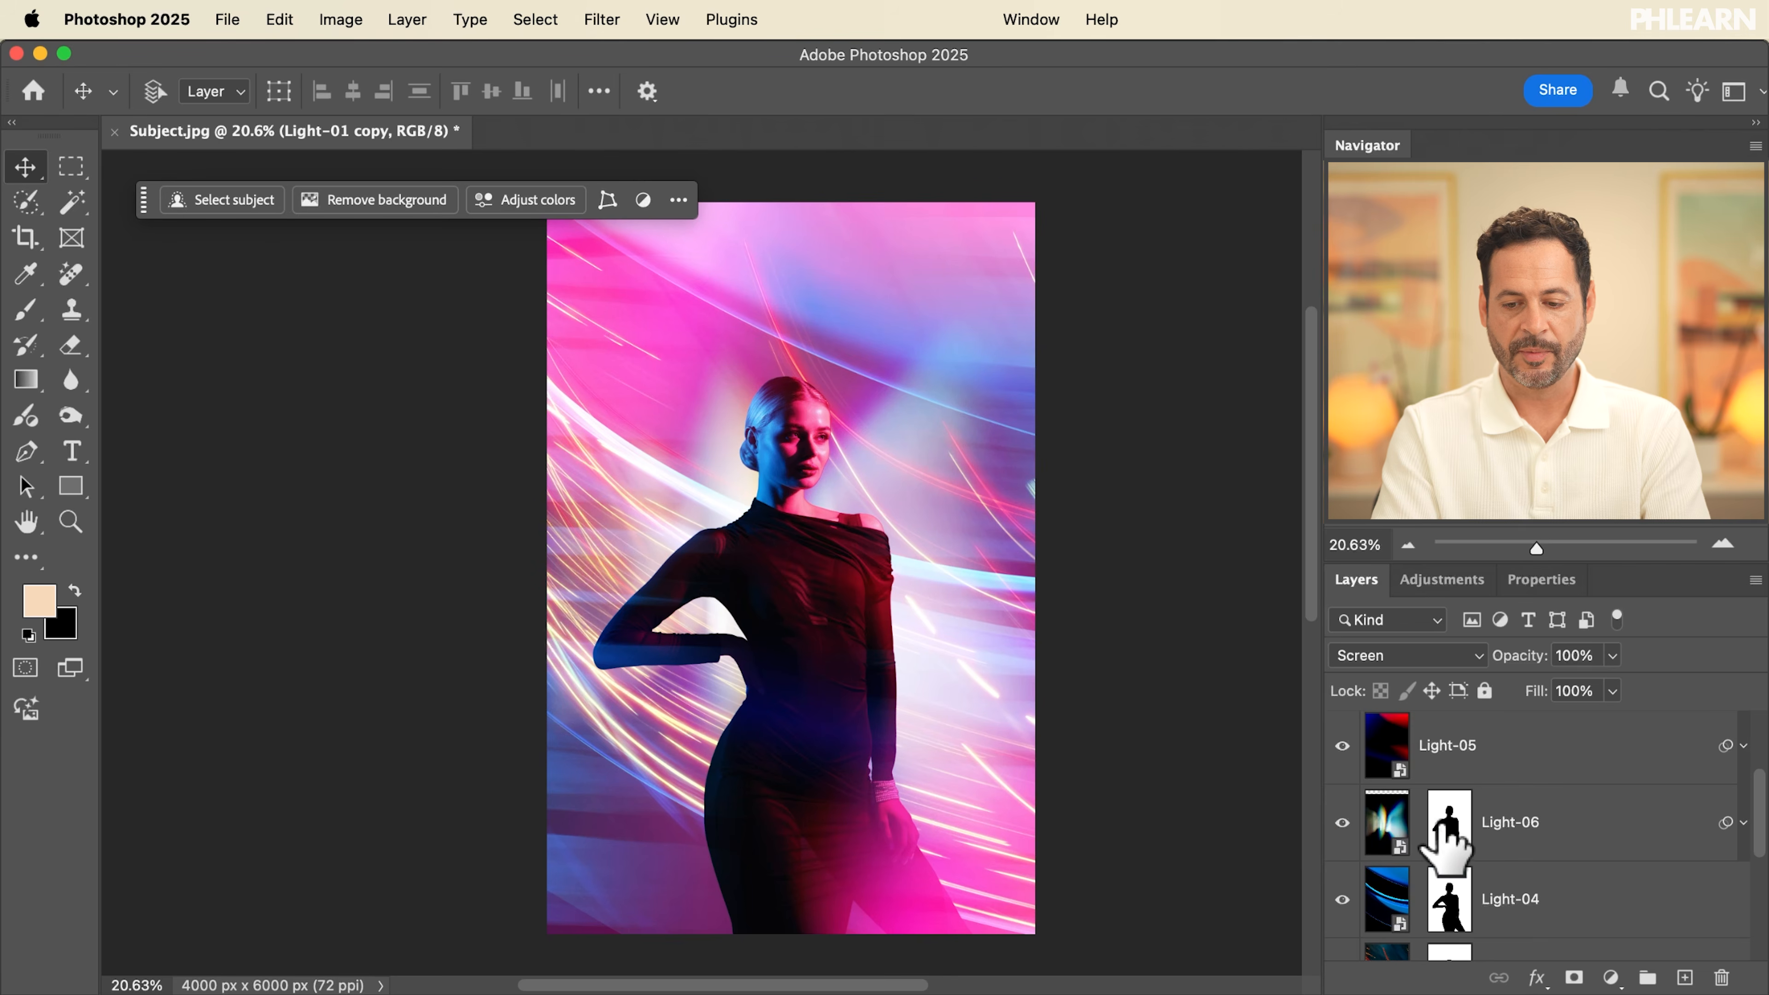
# Disable Light-06's layer mask and move its light to the lower-left corner of the canvas, over the subject's hip
pyautogui.click(1452, 825)
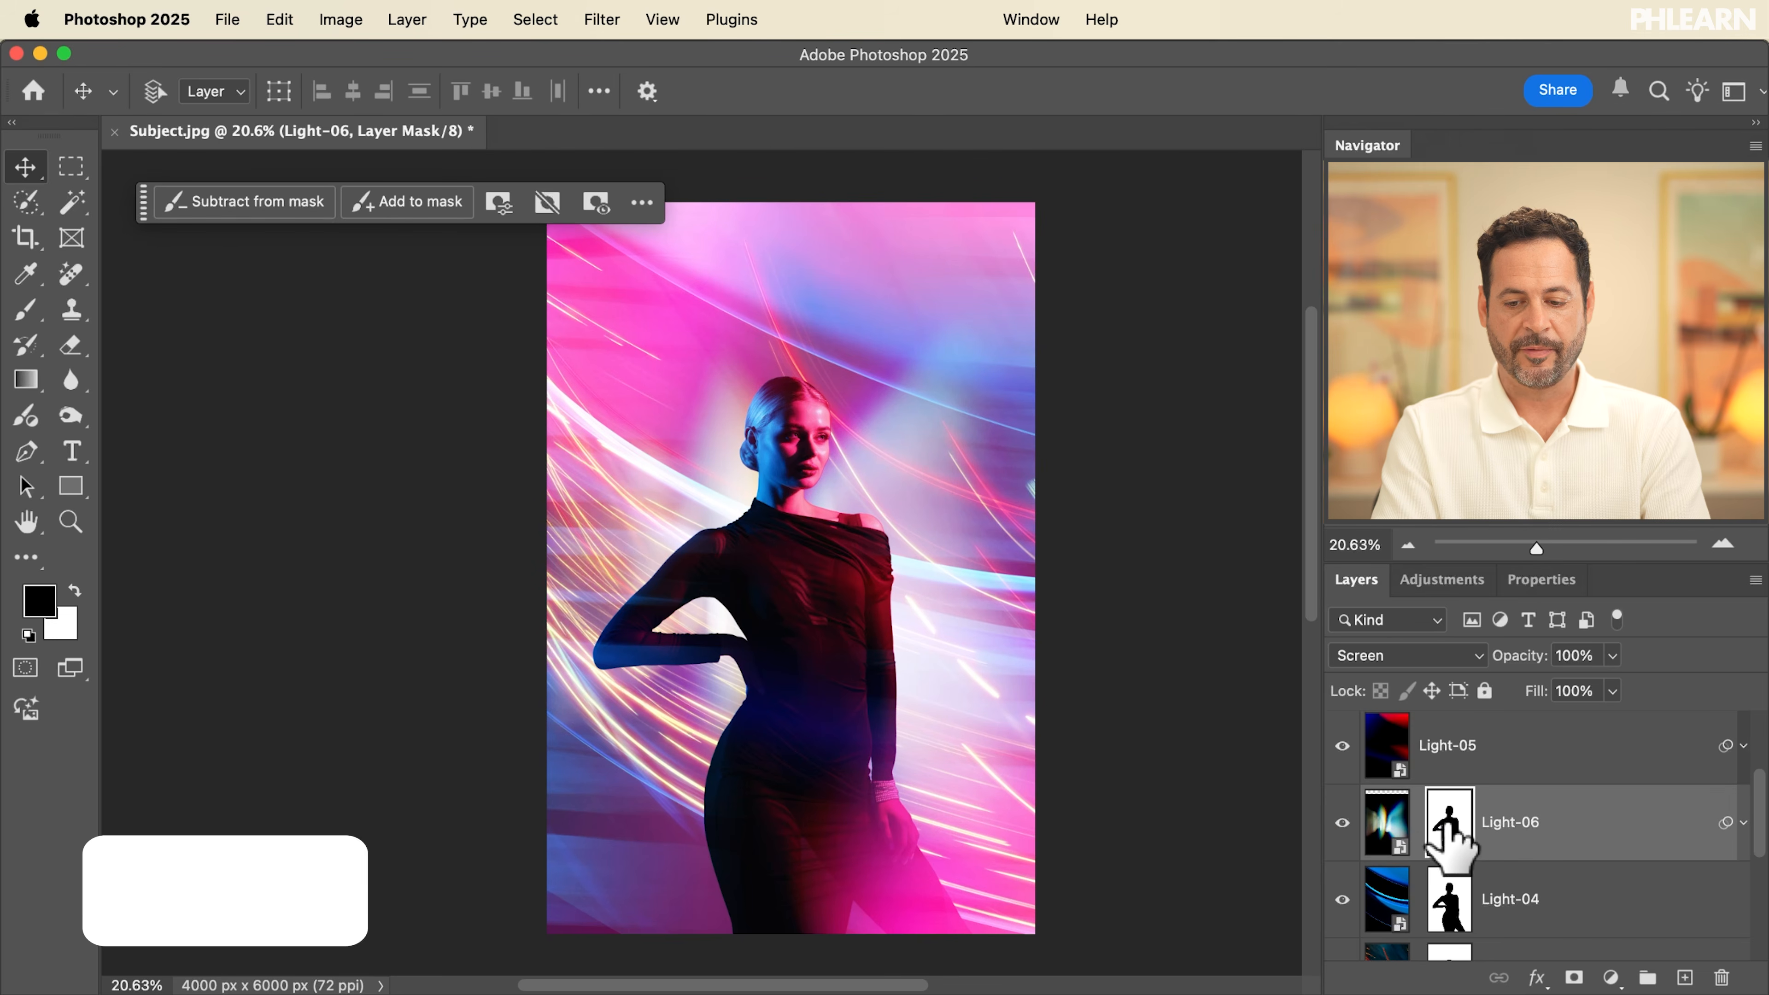
pyautogui.keyDown('shift'); pyautogui.click(1451, 836); pyautogui.keyUp('shift')
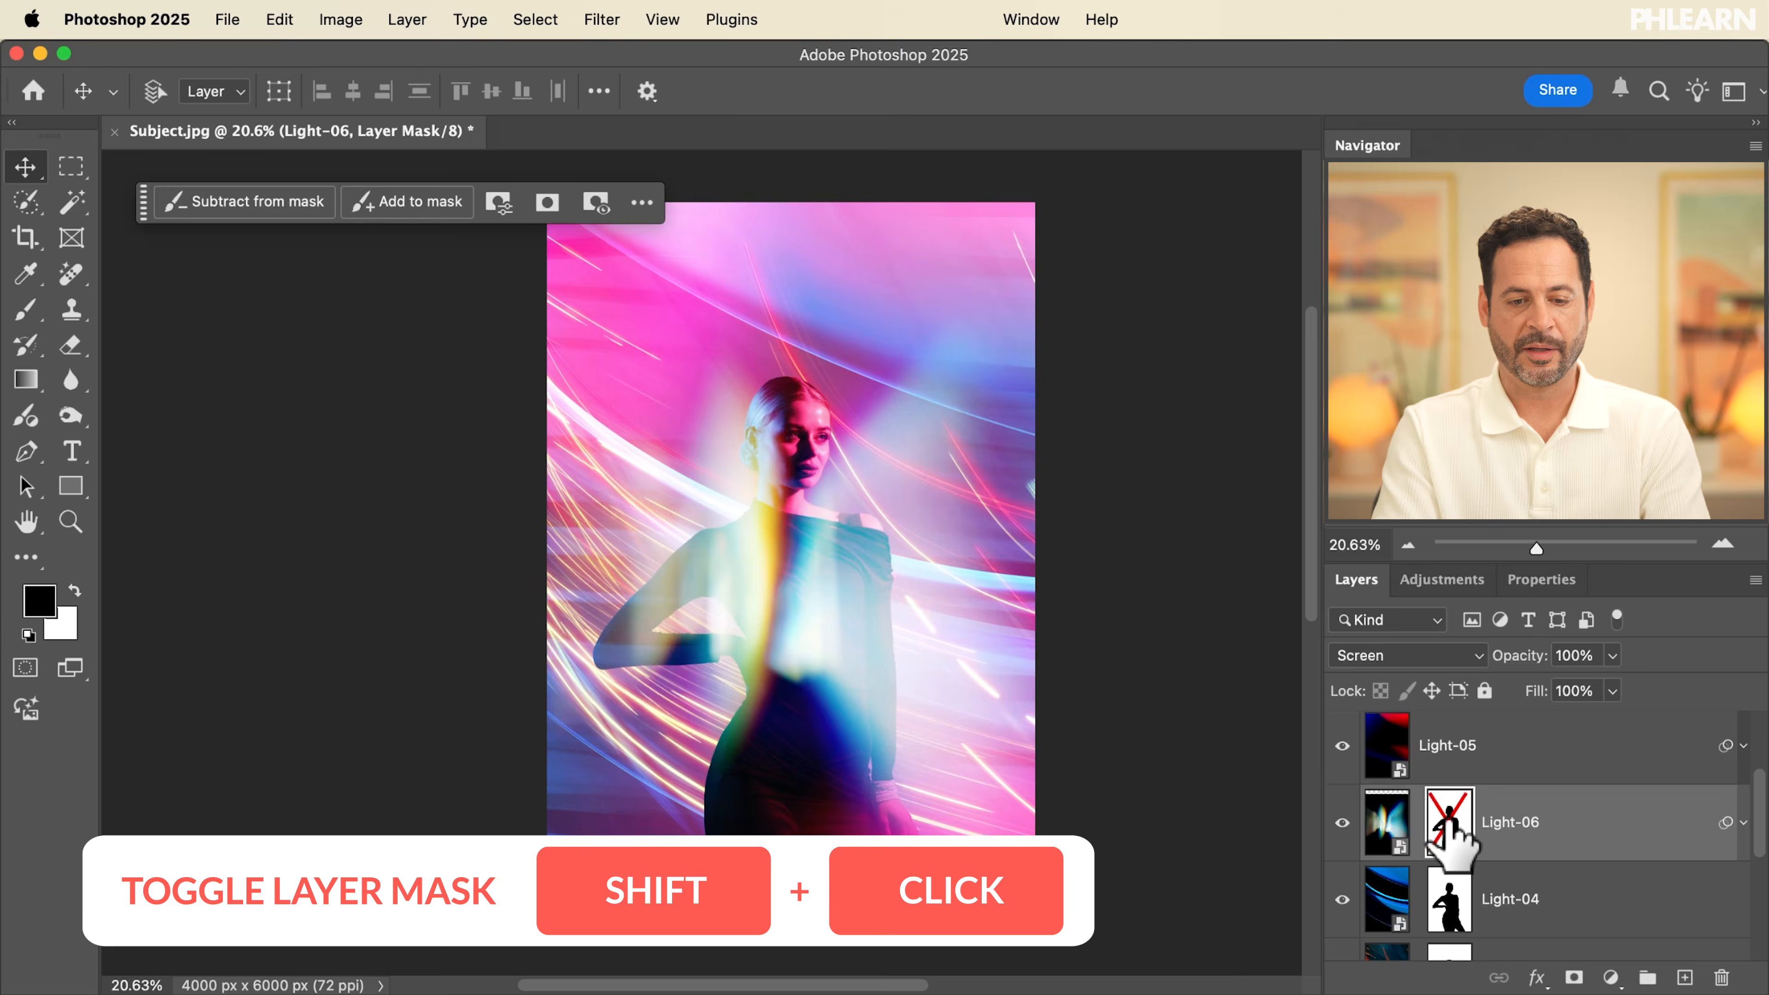
pyautogui.click(1385, 822)
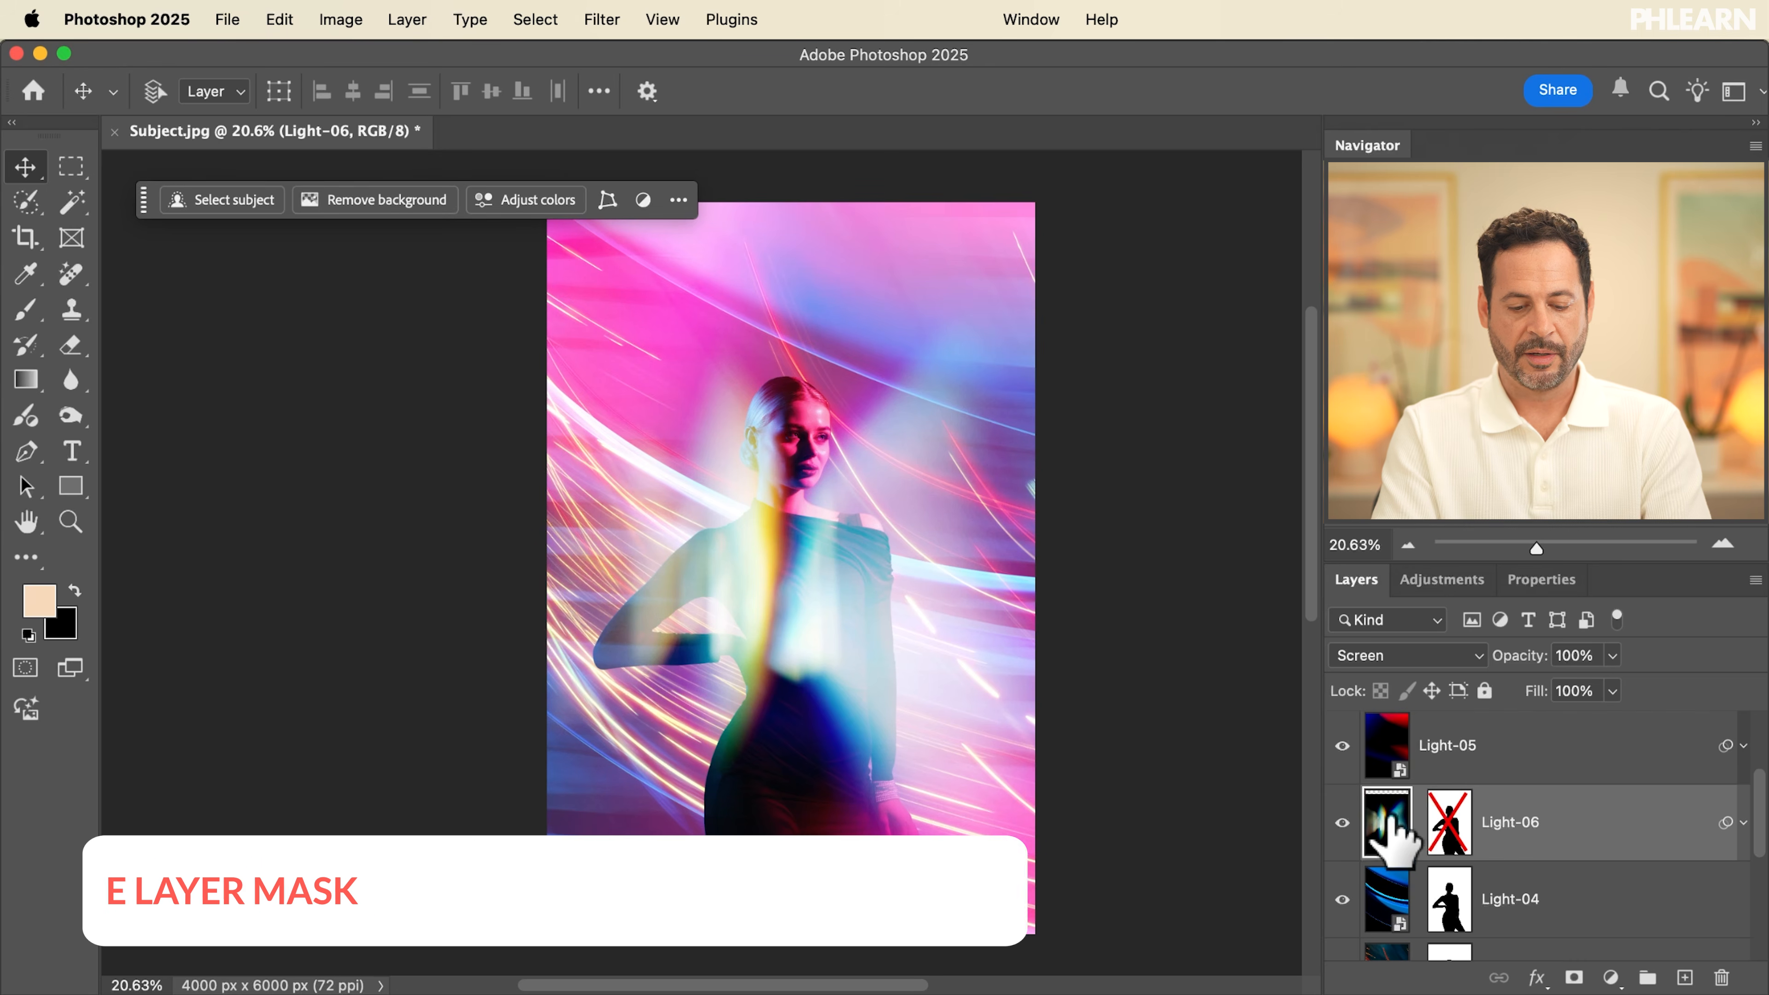
pyautogui.moveTo(1033, 664); pyautogui.dragTo(815, 844)
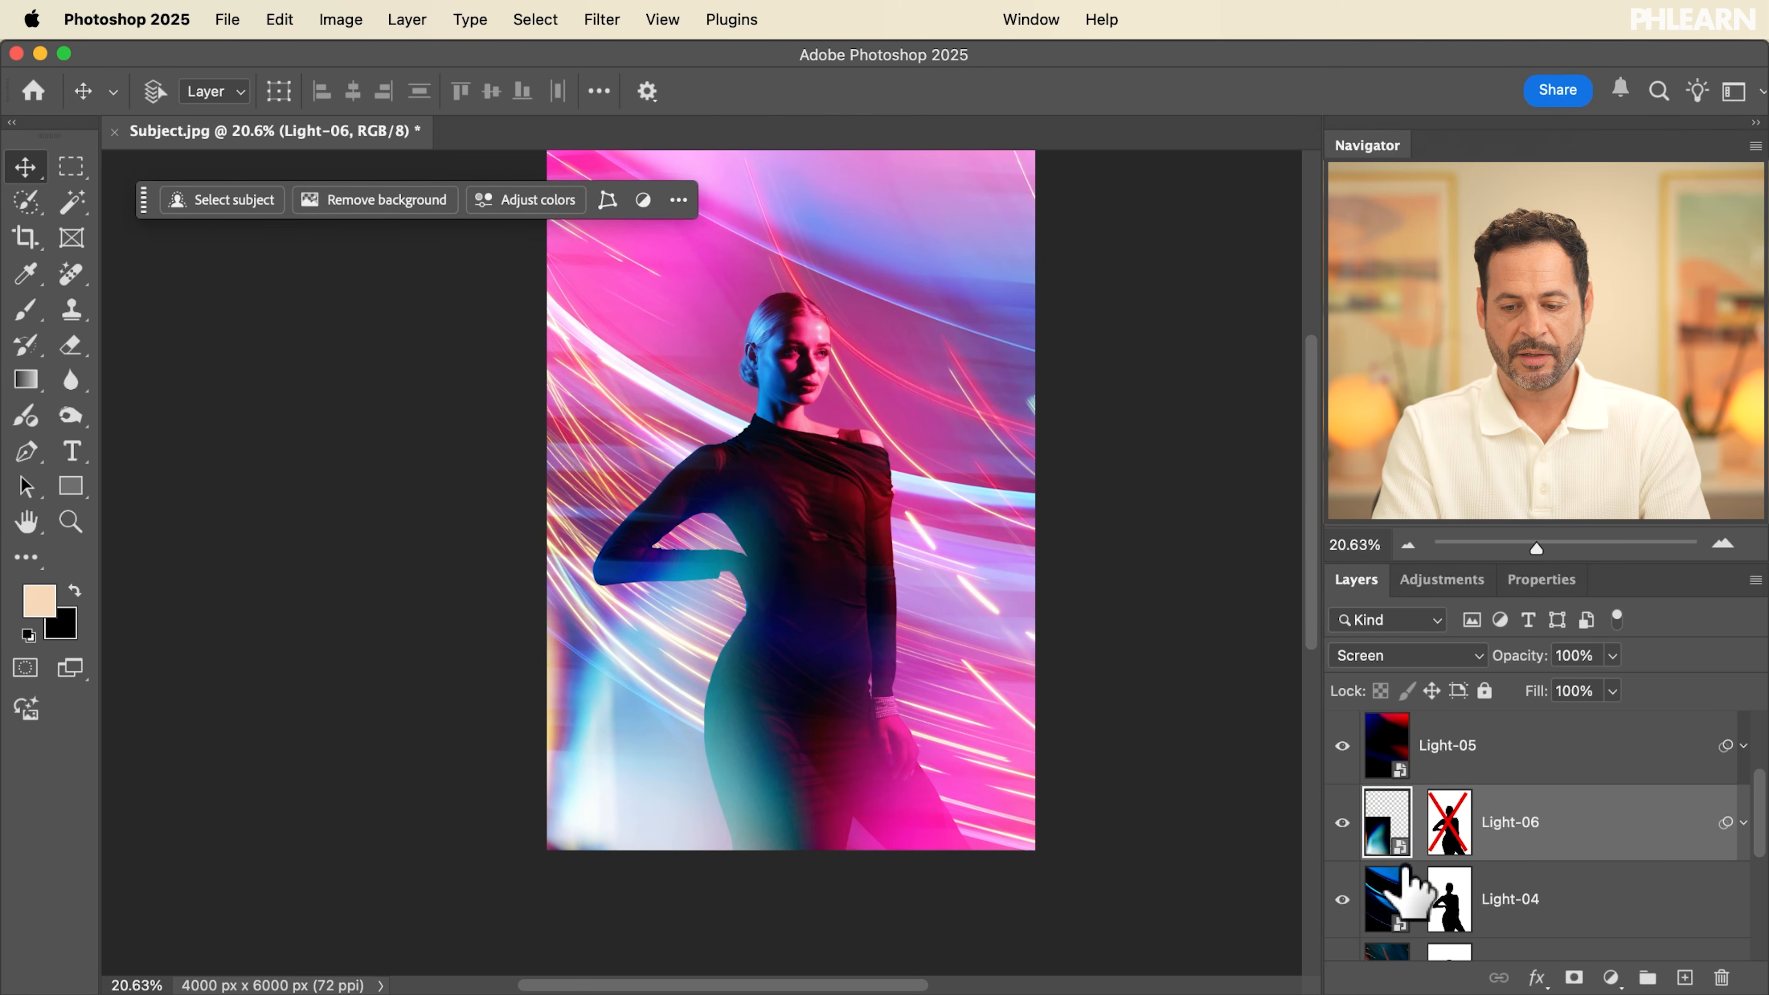
# Toggle Light-06's layer mask on and off to compare the light with and without masking
pyautogui.keyDown('shift'); pyautogui.click(1449, 826); pyautogui.keyUp('shift')
pyautogui.keyDown('shift'); pyautogui.click(1449, 825); pyautogui.keyUp('shift')
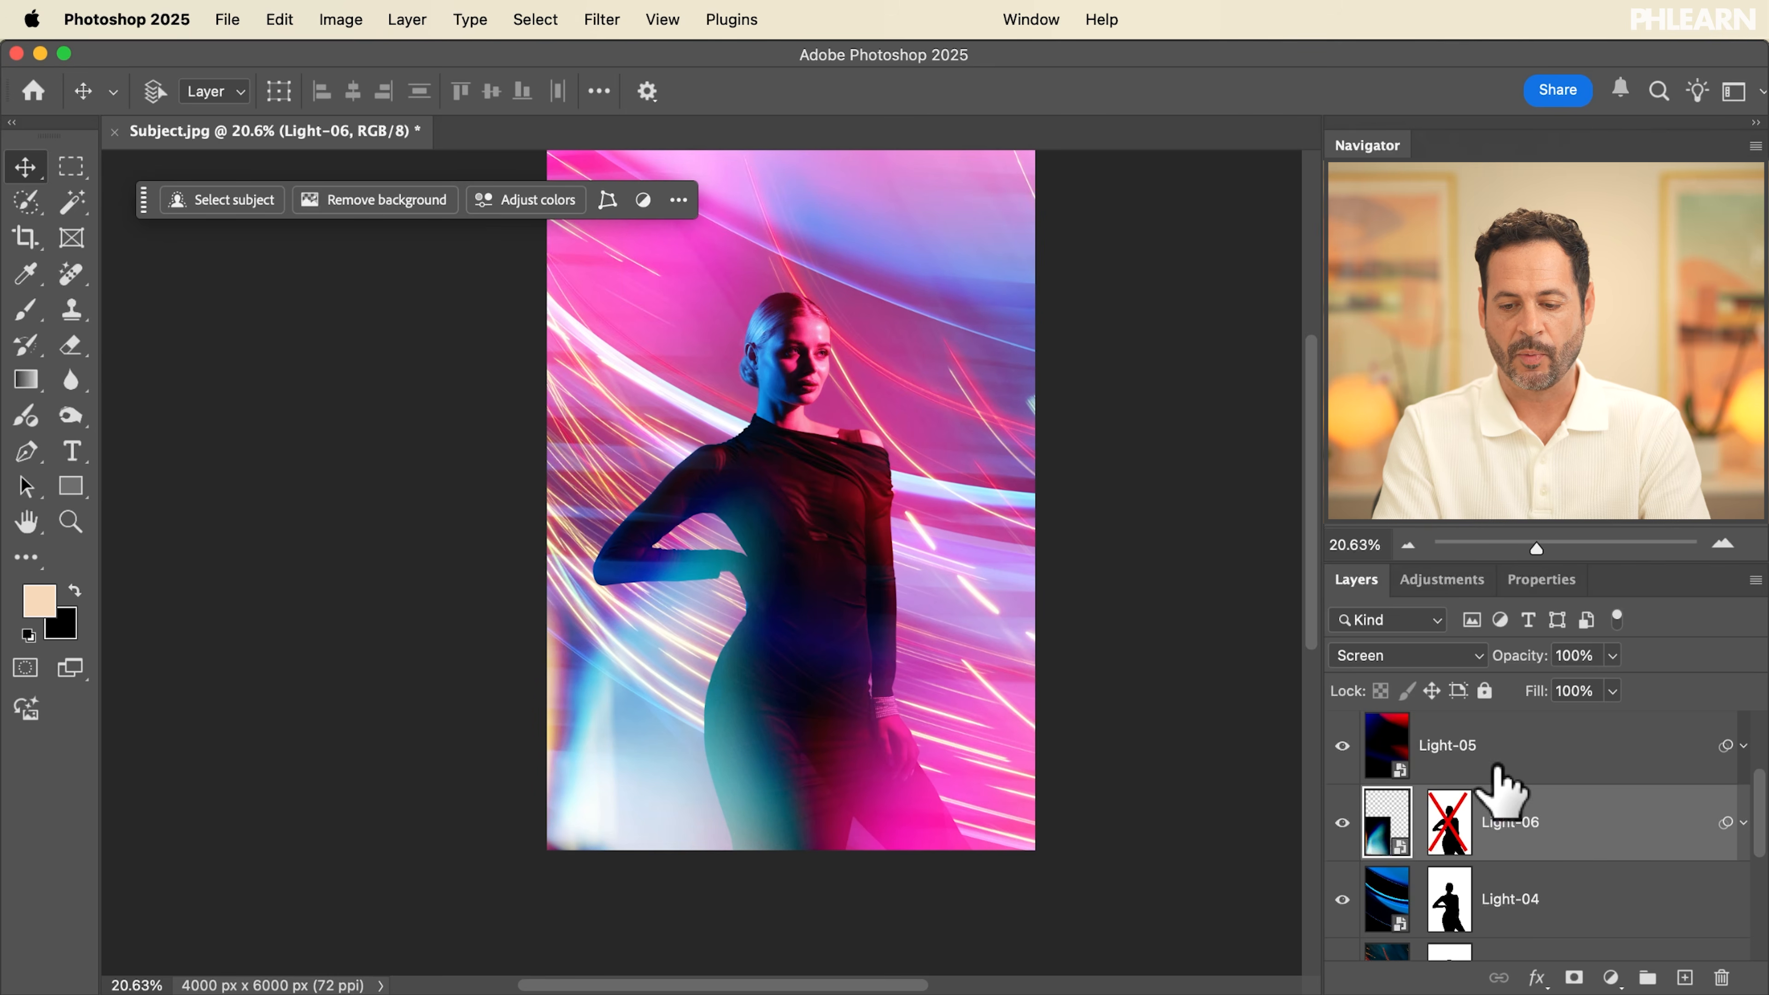
pyautogui.scroll(-5, 1495, 768)
pyautogui.scroll(5, 1431, 868)
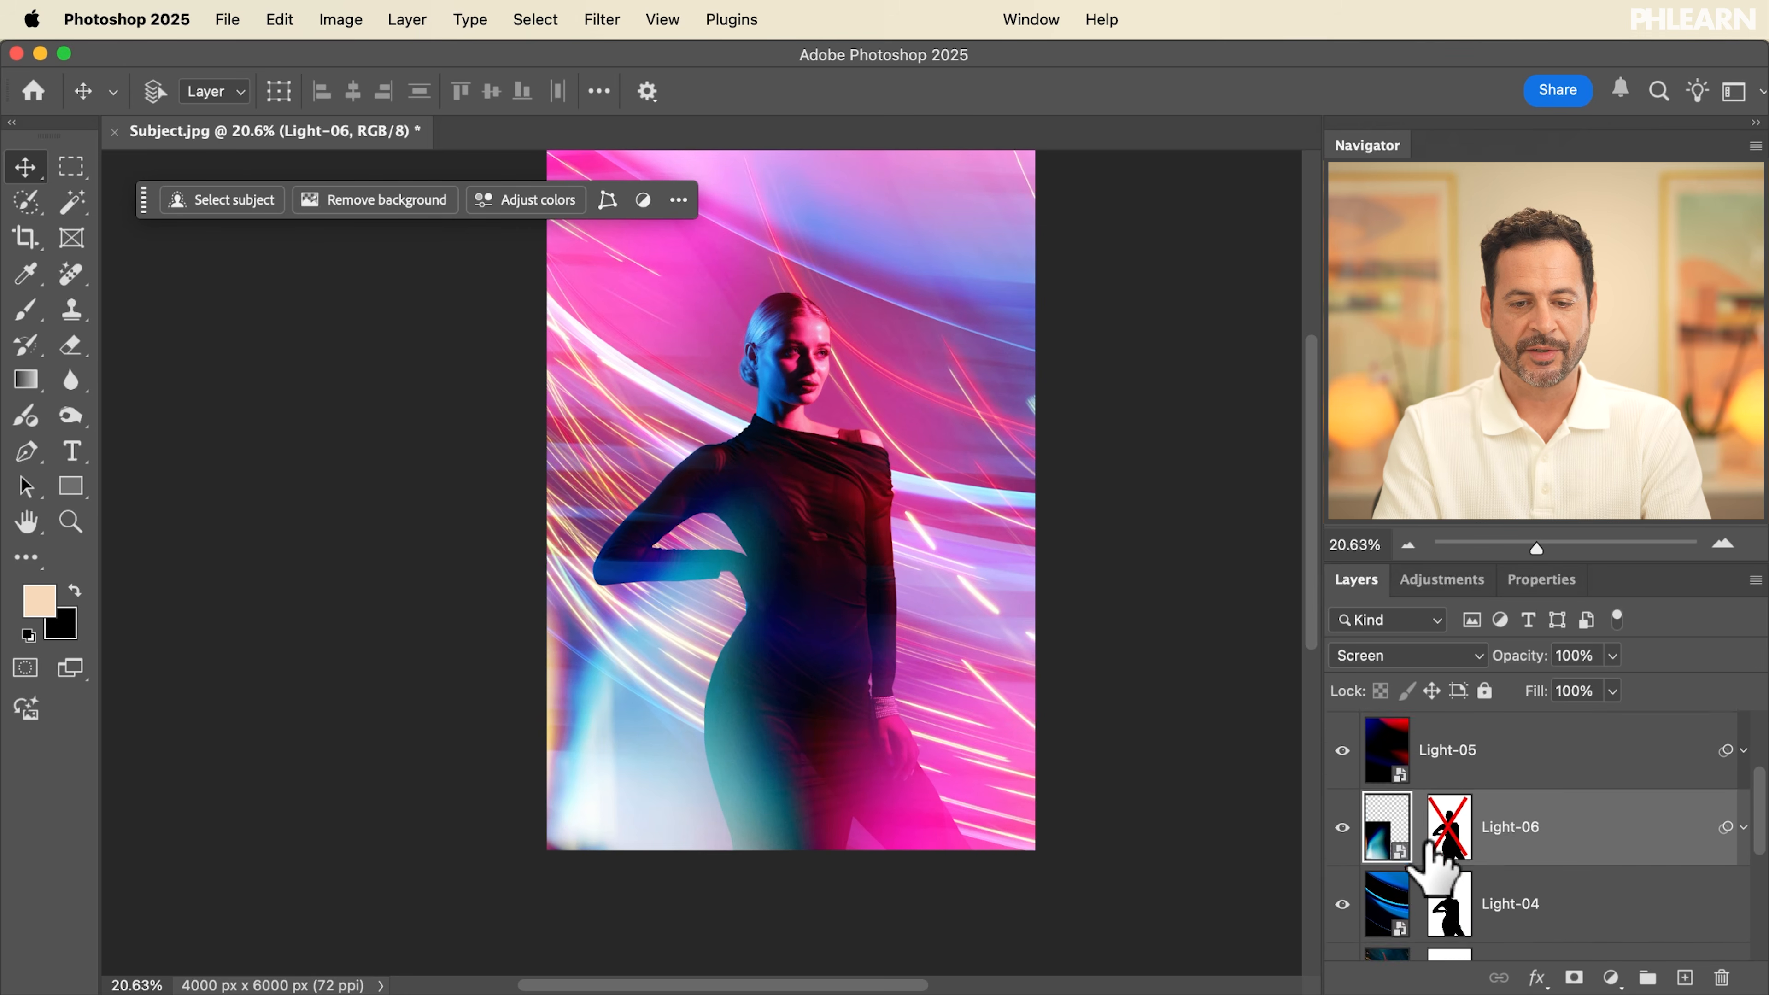
pyautogui.scroll(1, 1431, 867)
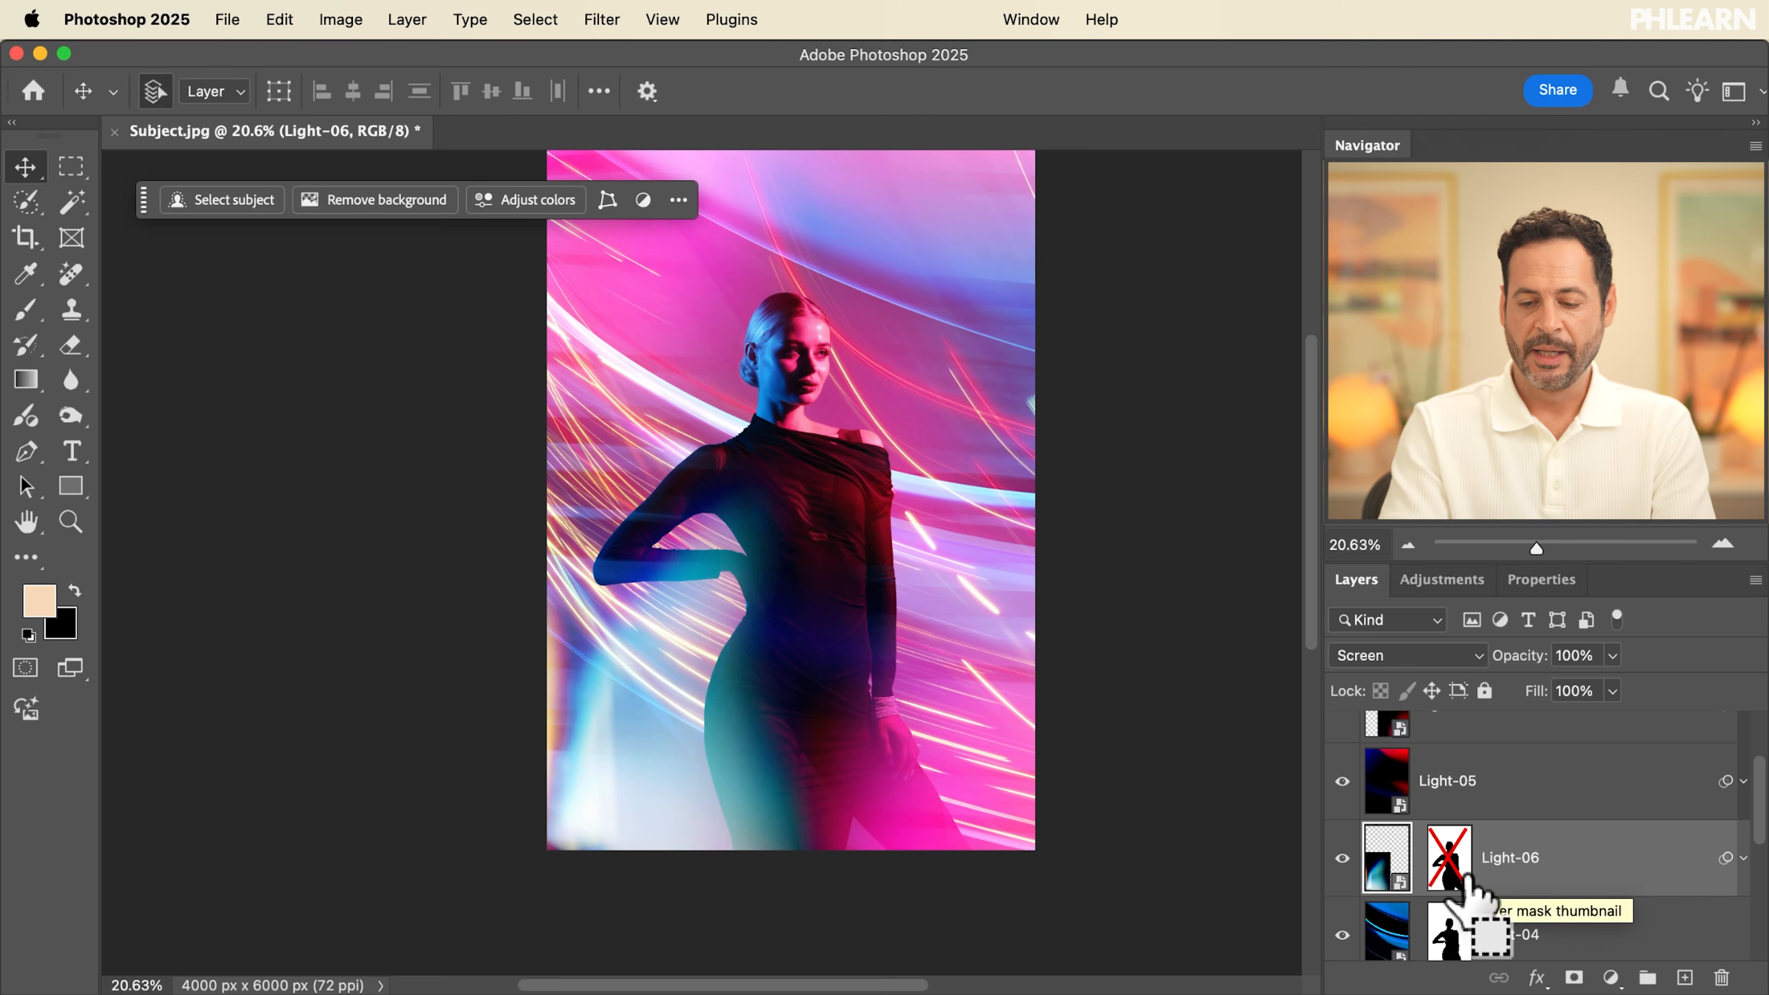
# Duplicate Light-06, enable the copy's layer mask, and move the copy up behind the subject's upper body
pyautogui.press('super+j')
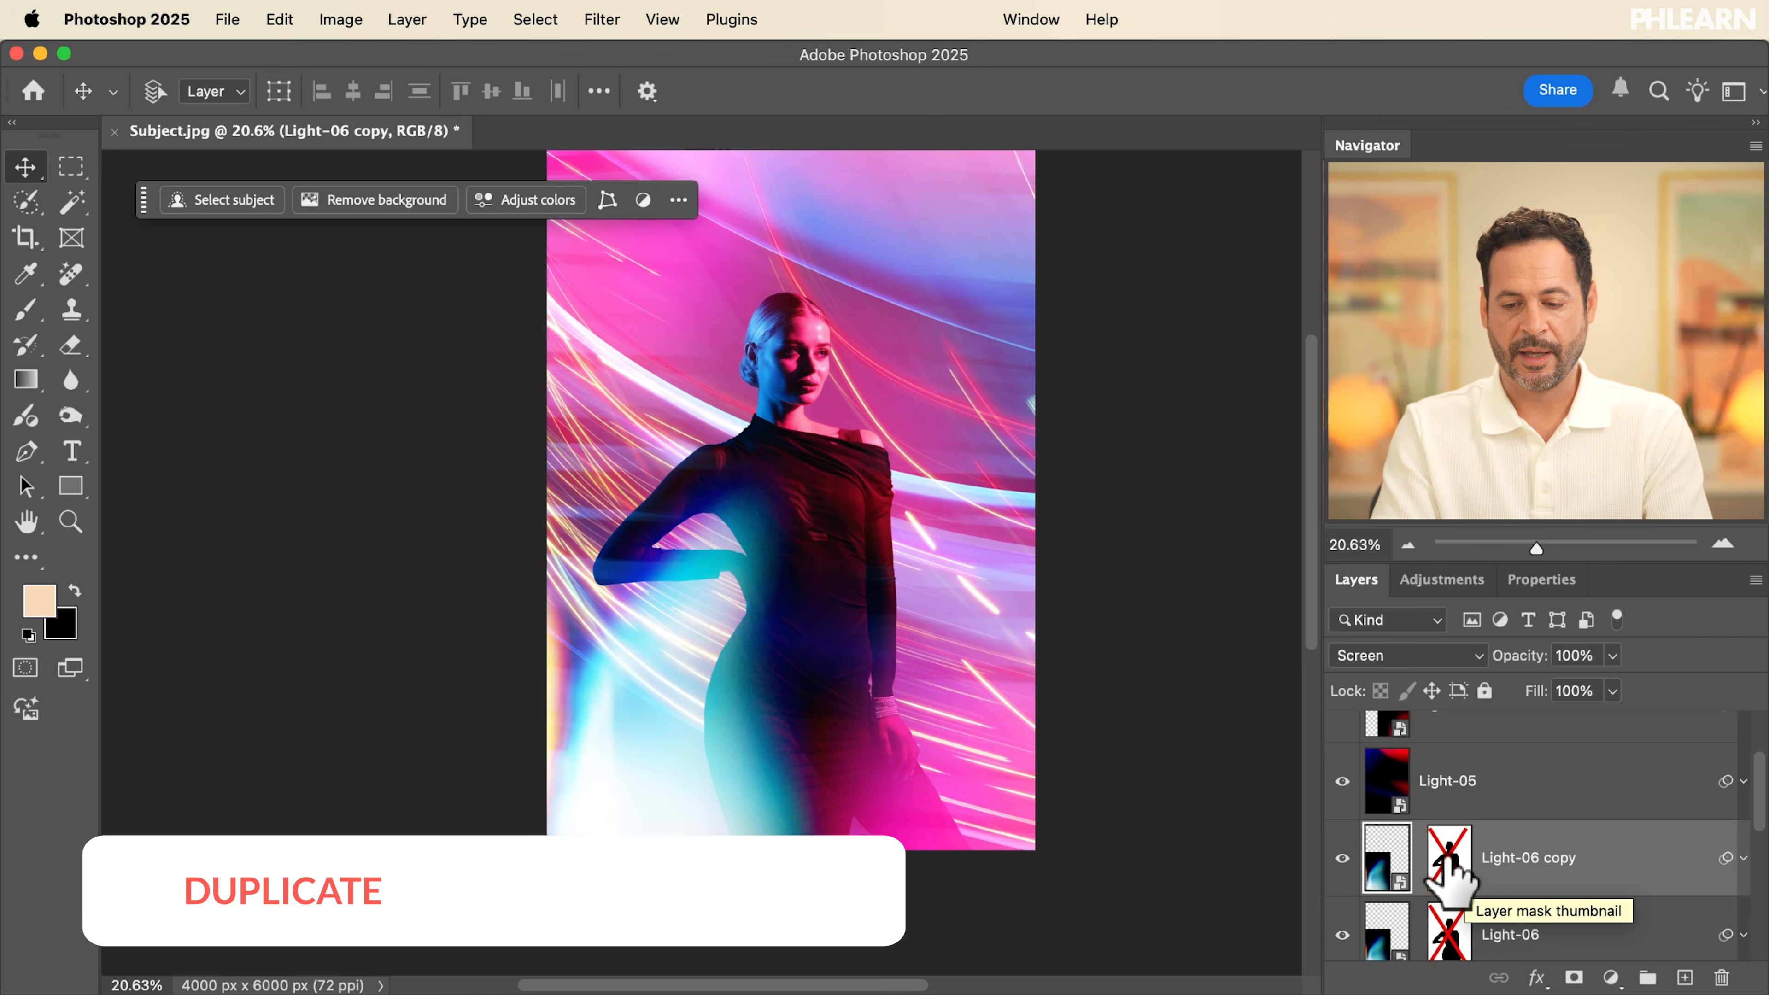
pyautogui.keyDown('shift'); pyautogui.click(1449, 864); pyautogui.keyUp('shift')
pyautogui.moveTo(1077, 820)
pyautogui.mouseDown()
pyautogui.moveTo(778, 700)
pyautogui.moveTo(1066, 387)
pyautogui.moveTo(1023, 418)
pyautogui.mouseUp()
# Invert Light-06 copy's layer mask so its light falls only on the subject
pyautogui.scroll(5, 778, 468)
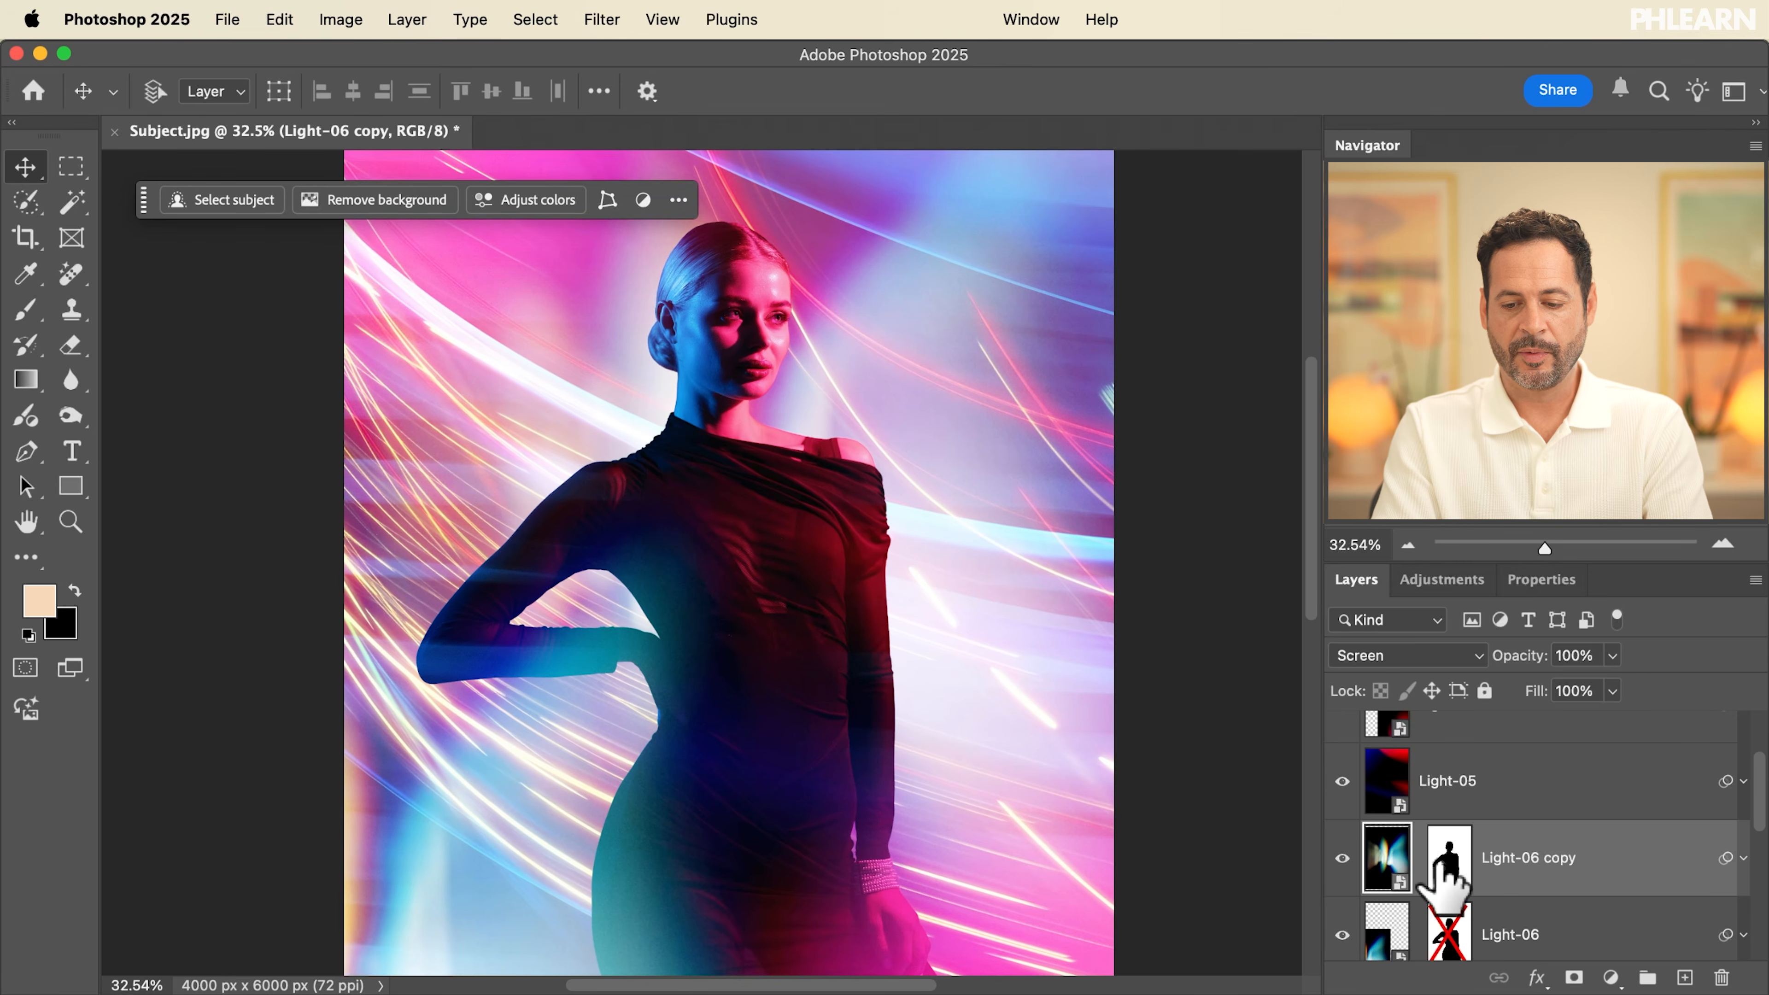
pyautogui.click(1444, 881)
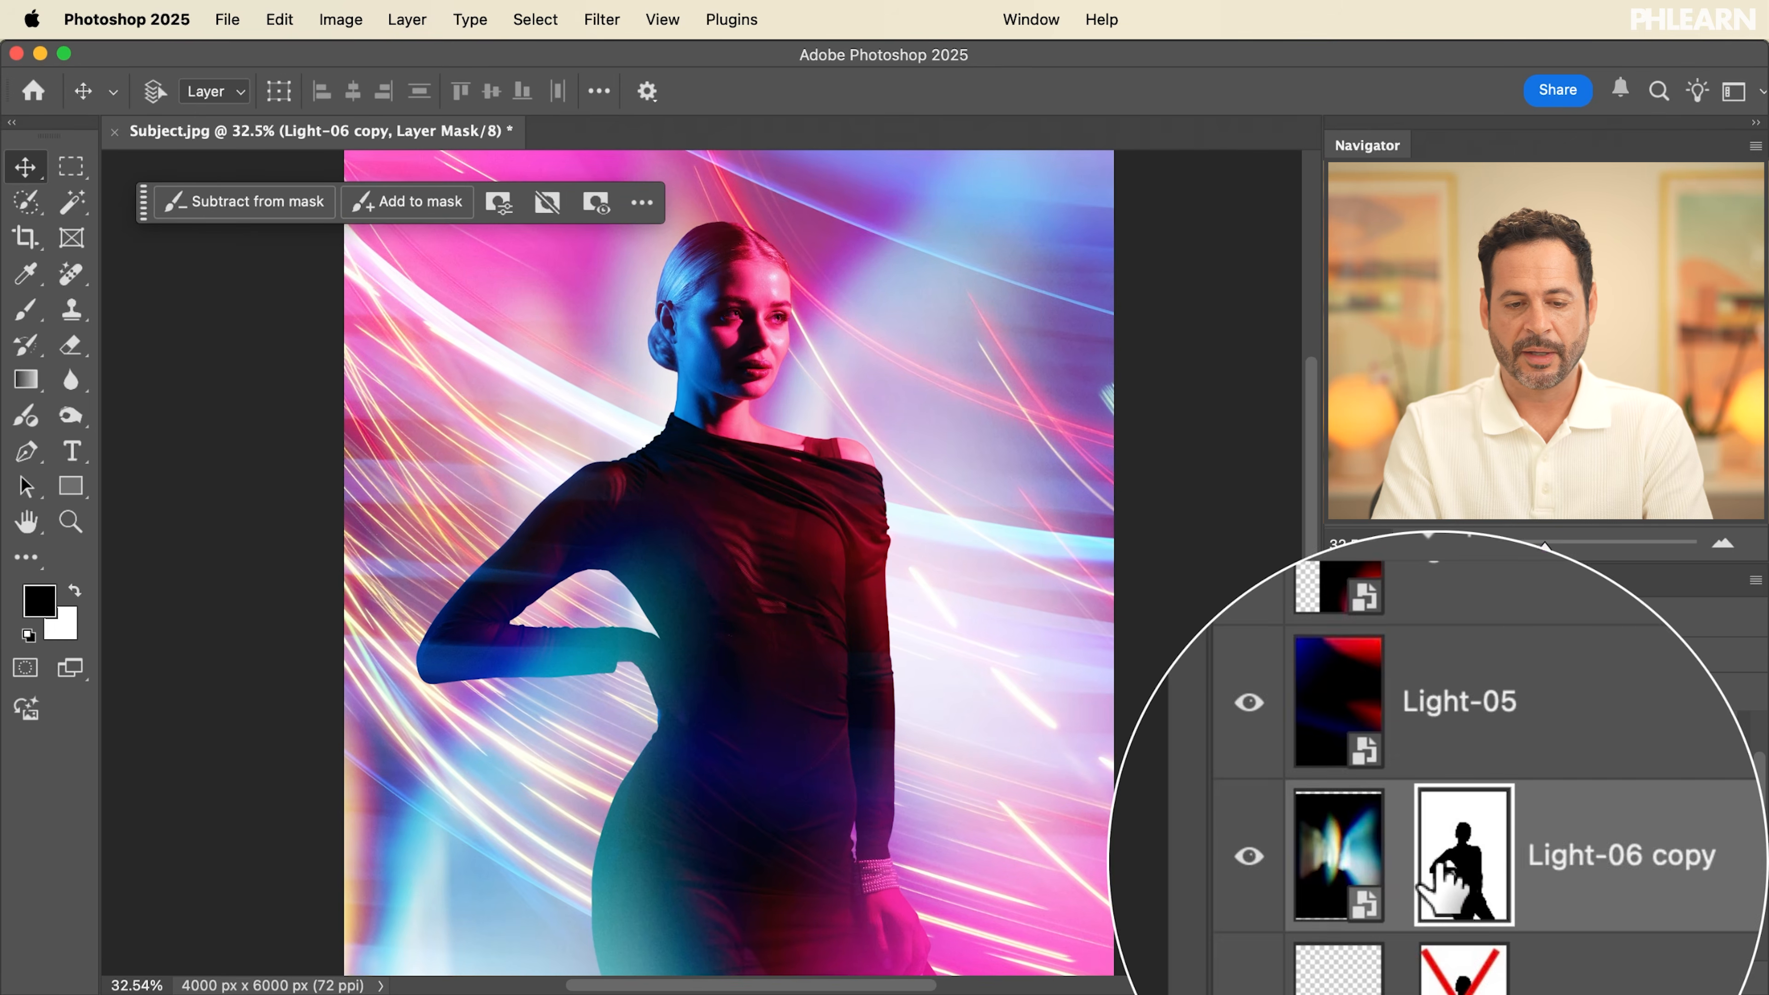
pyautogui.click(642, 202)
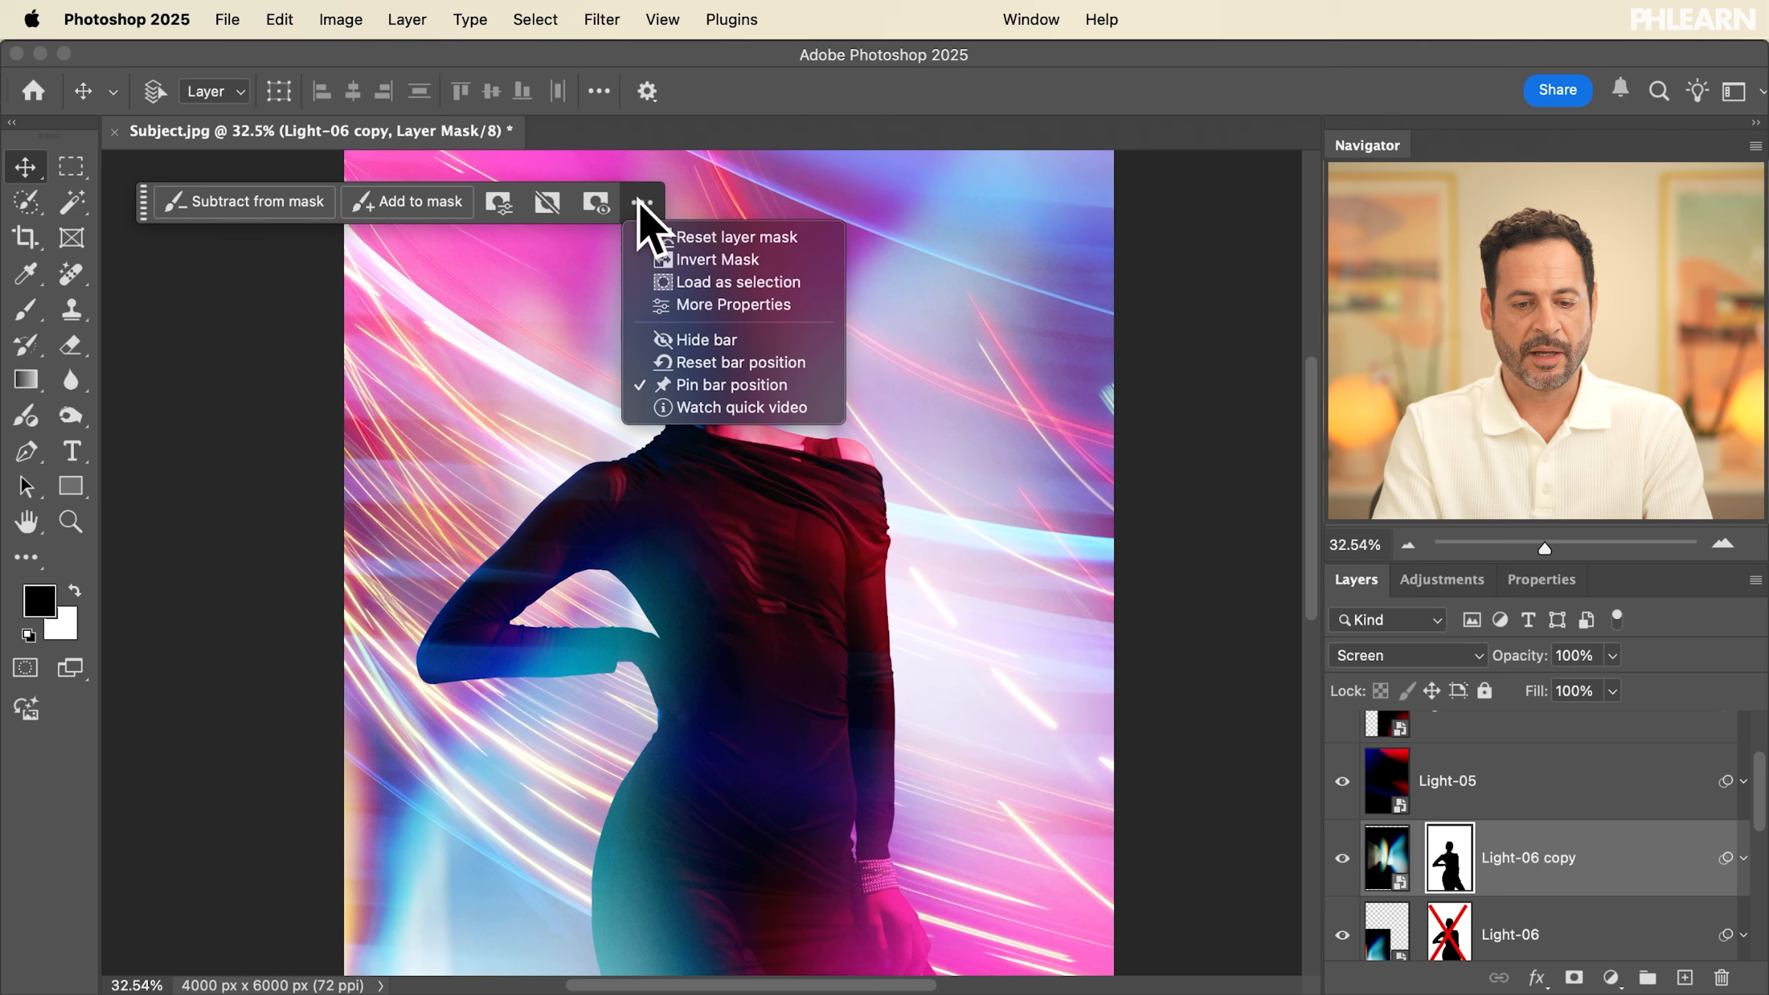
pyautogui.click(724, 259)
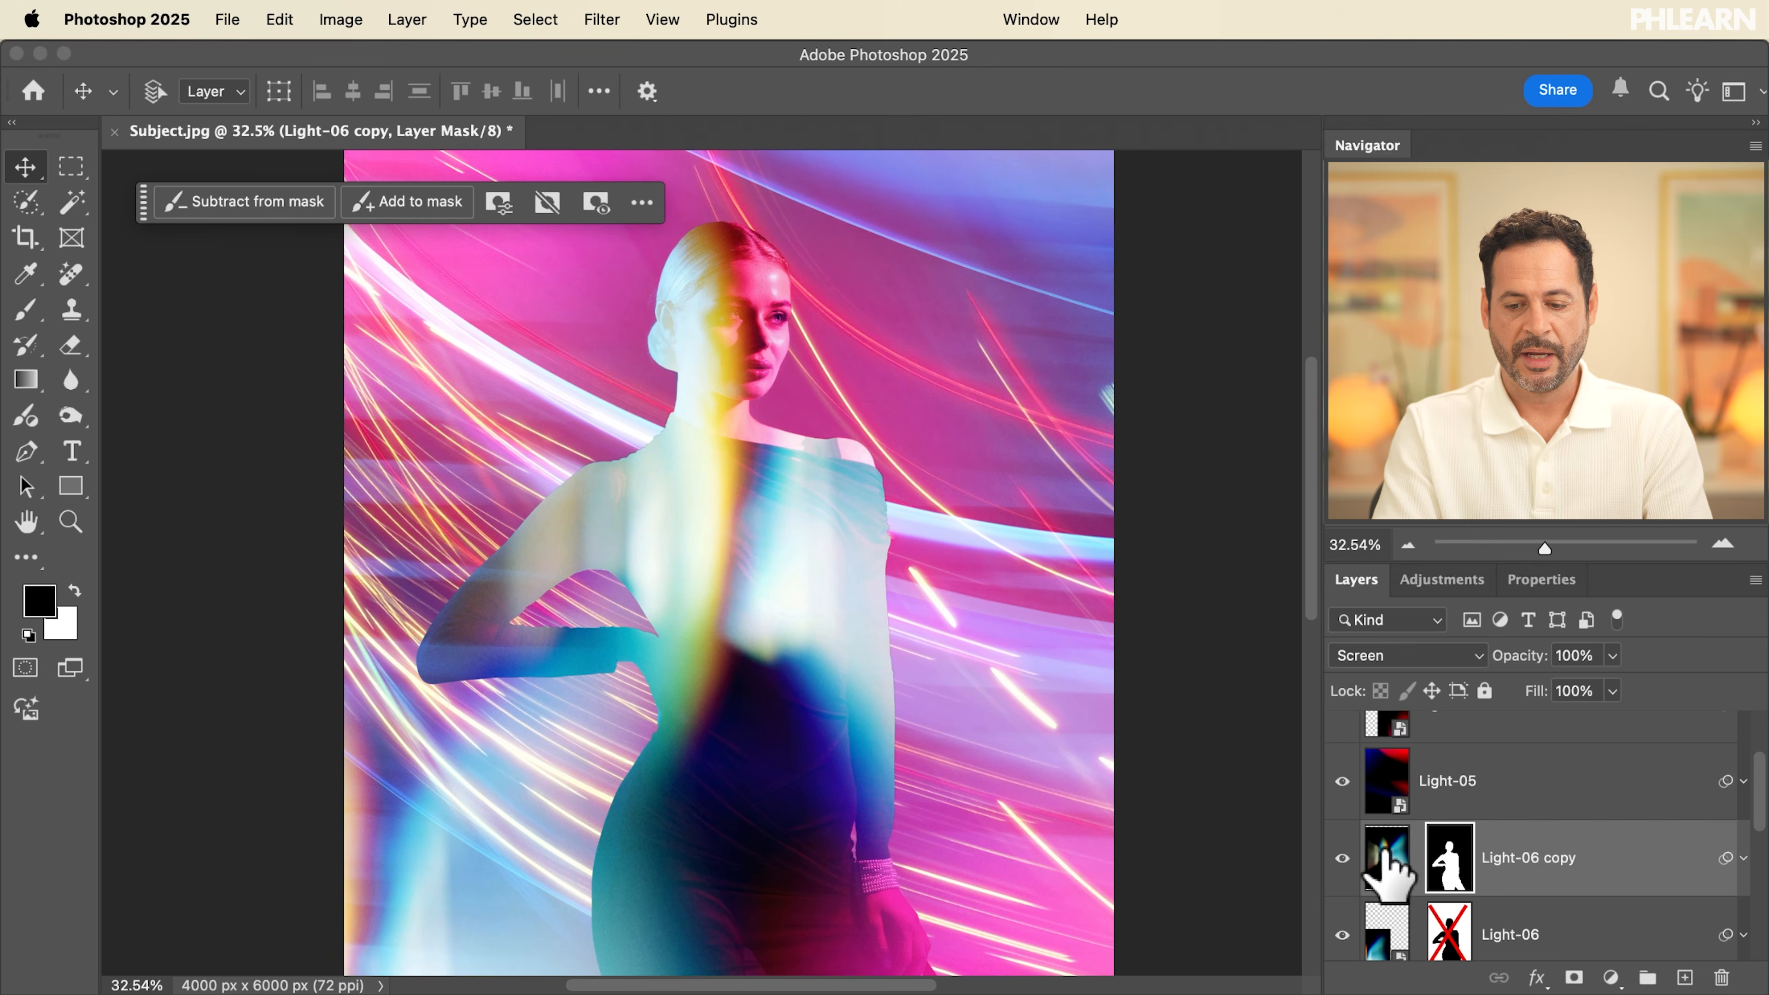
# Try shifting Light-06 copy's light across the subject, and unlink the layer mask from the light image
pyautogui.click(1386, 864)
pyautogui.moveTo(825, 728); pyautogui.dragTo(842, 731)
pyautogui.click(1417, 858)
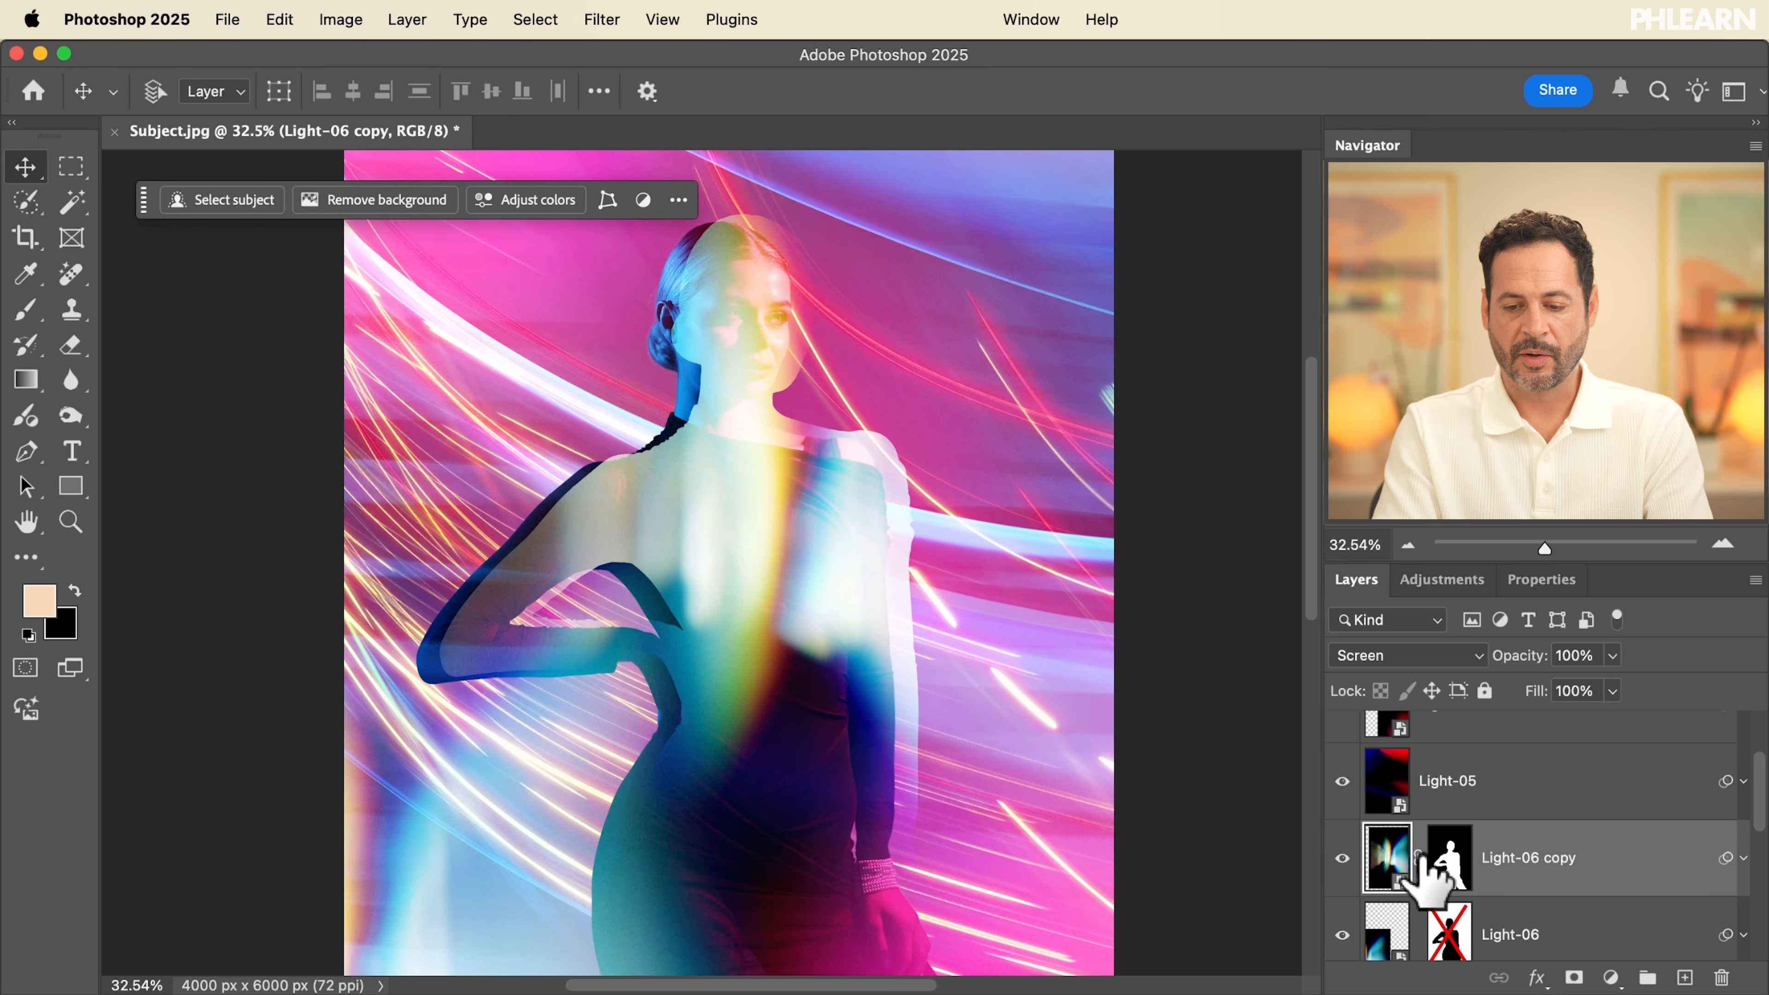
# Try repositioning Light-06 copy's light over the subject's torso and arm, and shift its unlinked layer mask separately
pyautogui.moveTo(1048, 836); pyautogui.dragTo(1106, 839)
pyautogui.moveTo(716, 665); pyautogui.dragTo(763, 431)
pyautogui.moveTo(730, 361); pyautogui.dragTo(658, 631)
pyautogui.moveTo(674, 627); pyautogui.dragTo(513, 461)
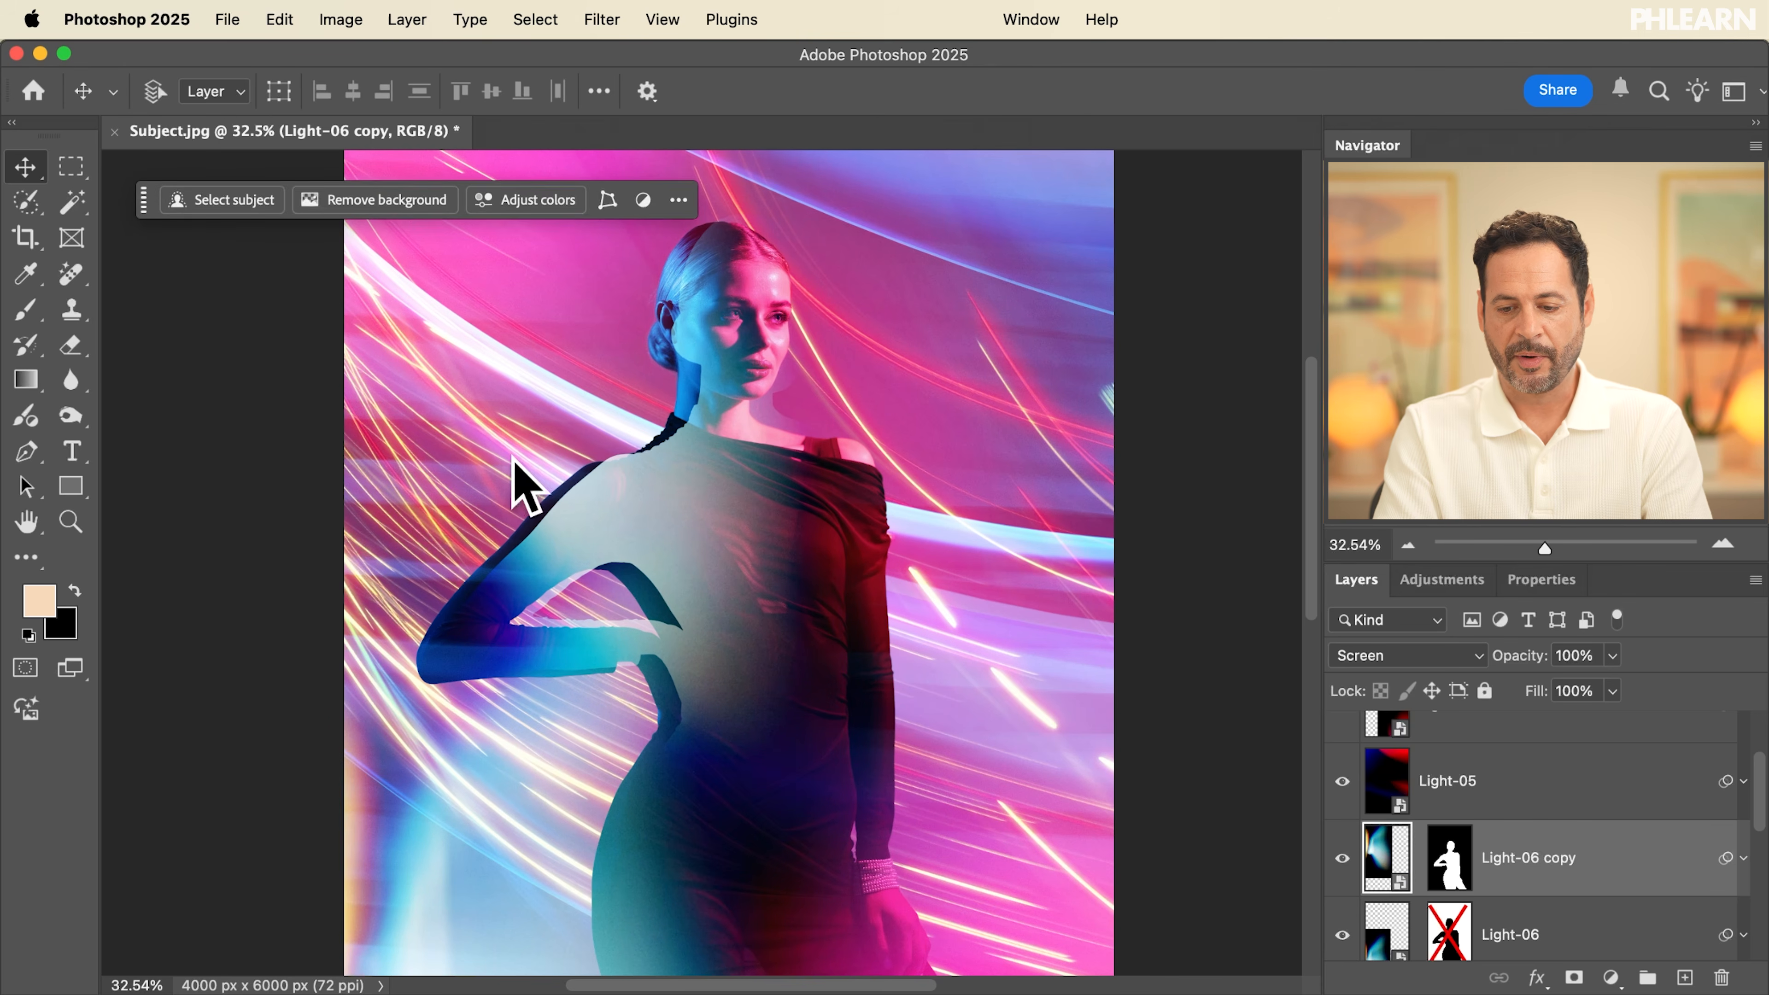
pyautogui.moveTo(967, 703); pyautogui.dragTo(919, 677)
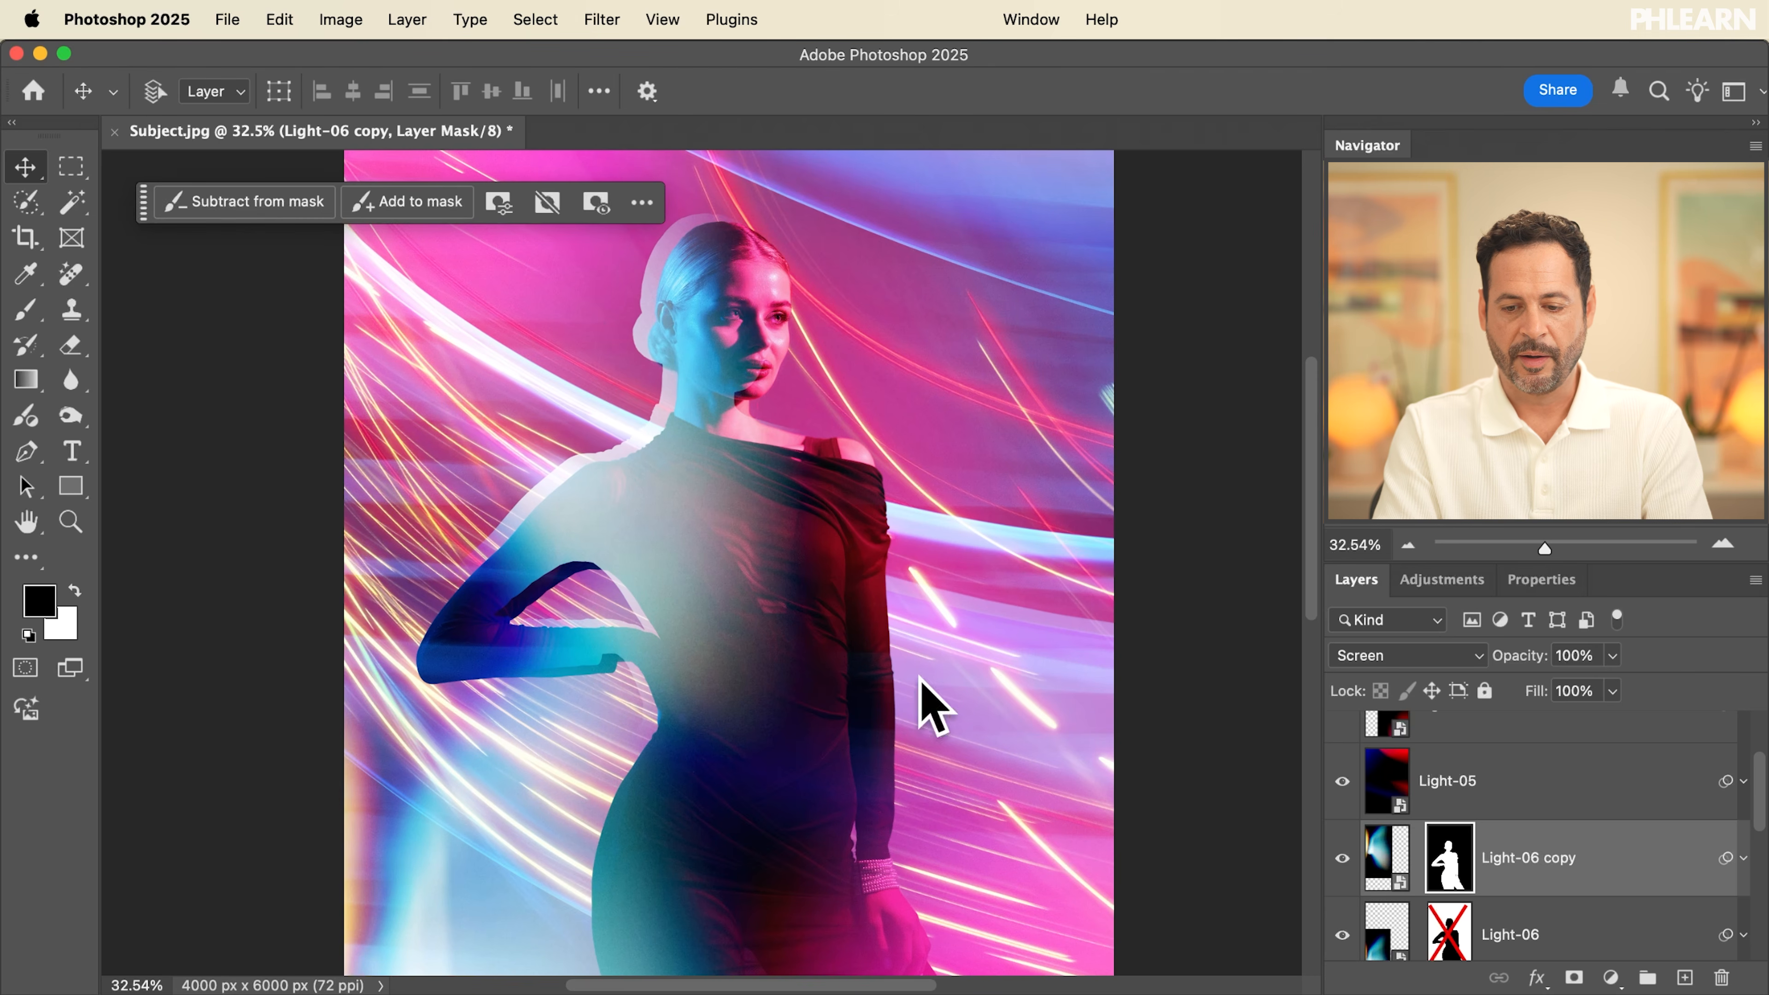
# Try the Overlay blend mode on Light-06 copy and shift its light across the subject
pyautogui.click(1400, 840)
pyautogui.click(1396, 658)
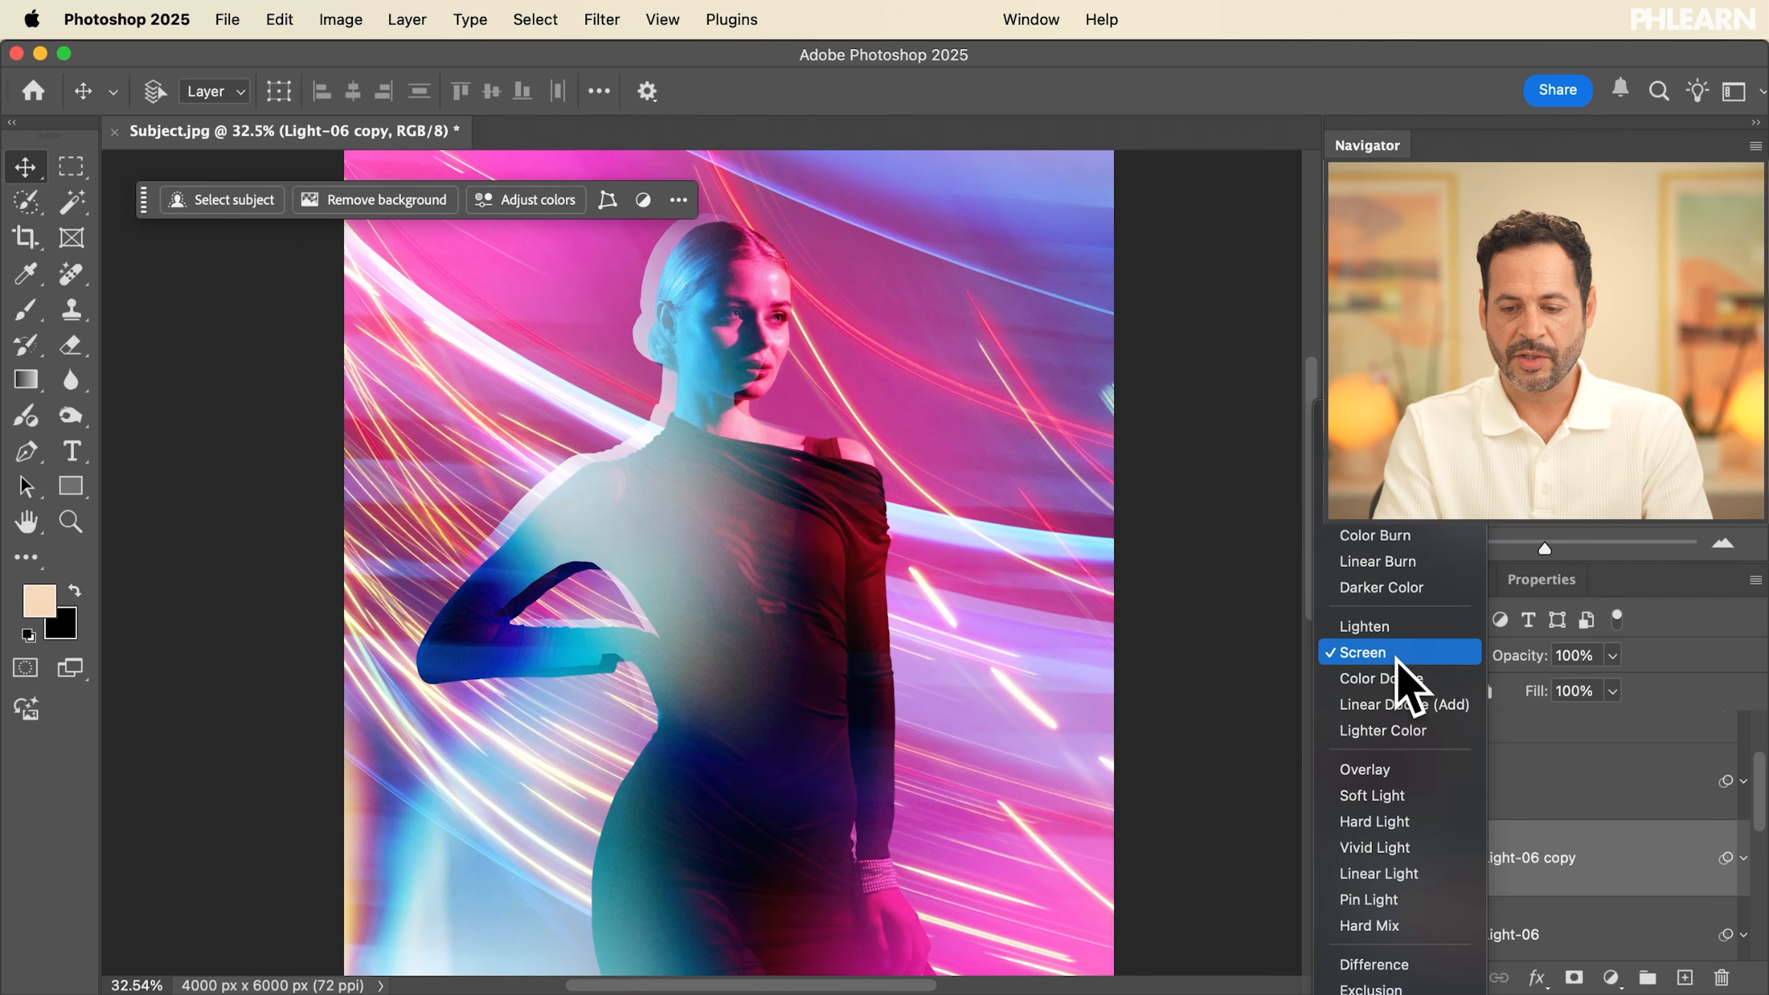
pyautogui.click(1391, 768)
pyautogui.moveTo(841, 722); pyautogui.dragTo(1066, 666)
# Leave the blend mode choices and delete the Light-06 copy layer
pyautogui.click(1373, 653)
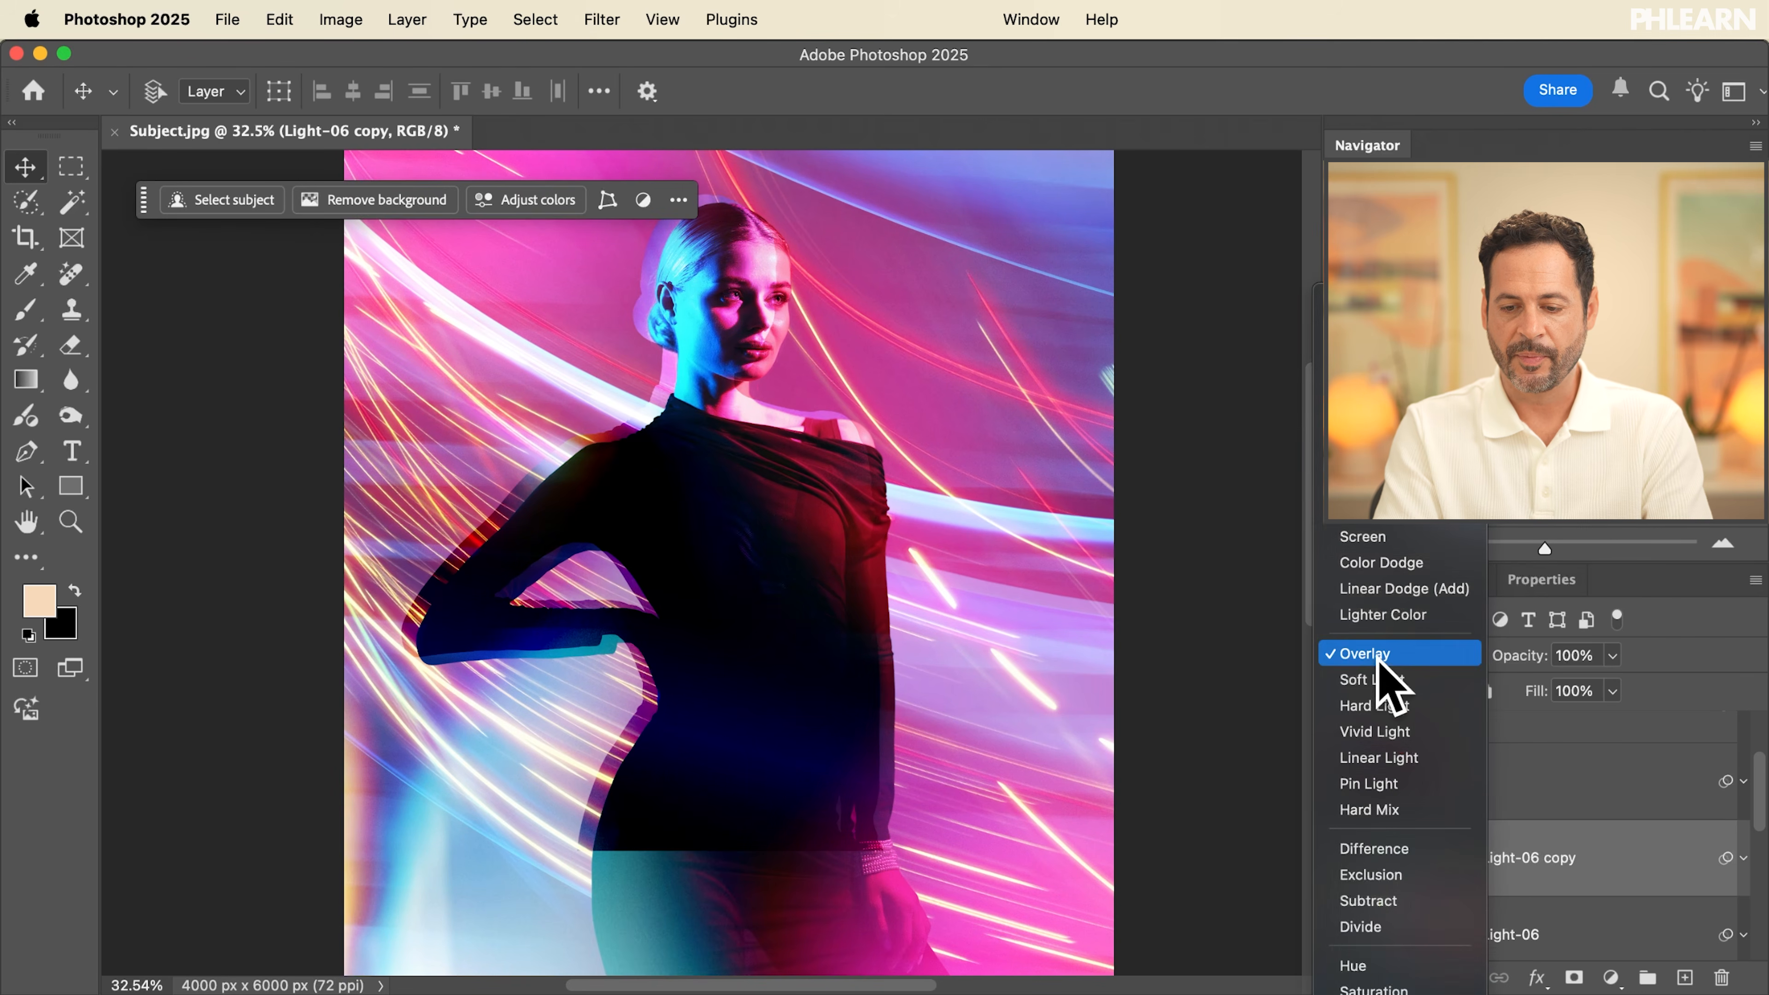
pyautogui.click(1559, 779)
pyautogui.moveTo(1619, 881); pyautogui.dragTo(1720, 974)
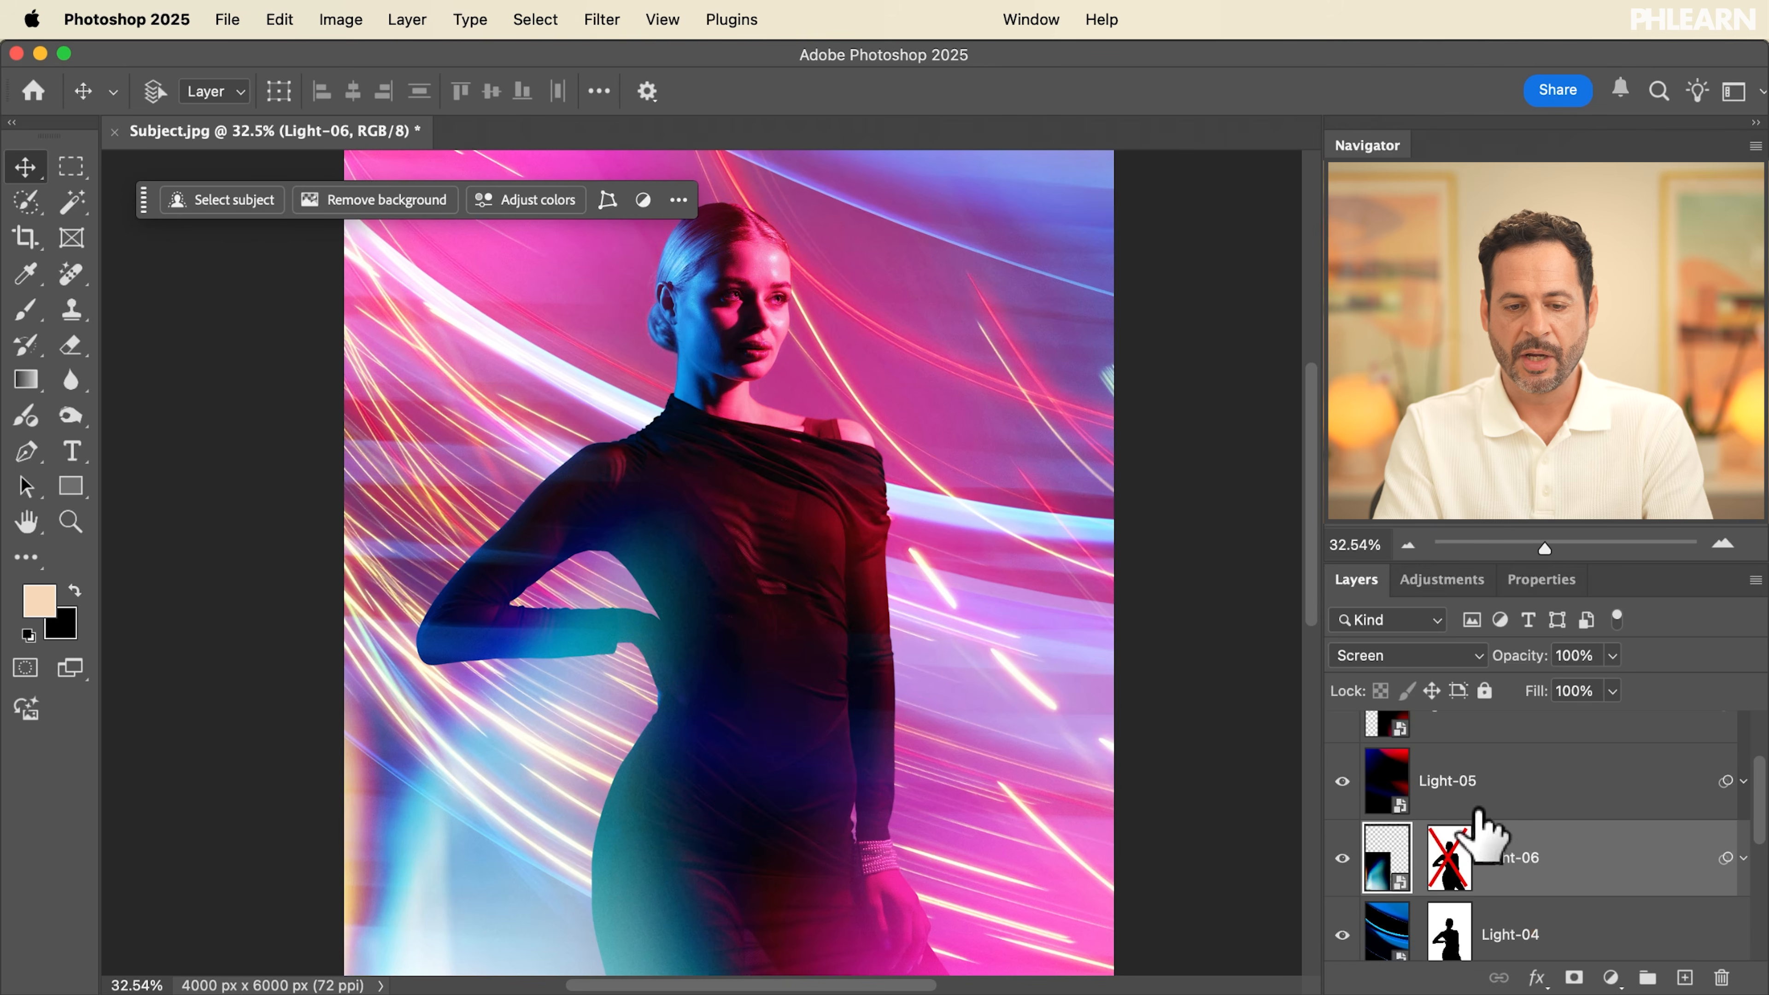
# Select the subject on the Background layer and copy it onto a new layer
pyautogui.scroll(5, 725, 321)
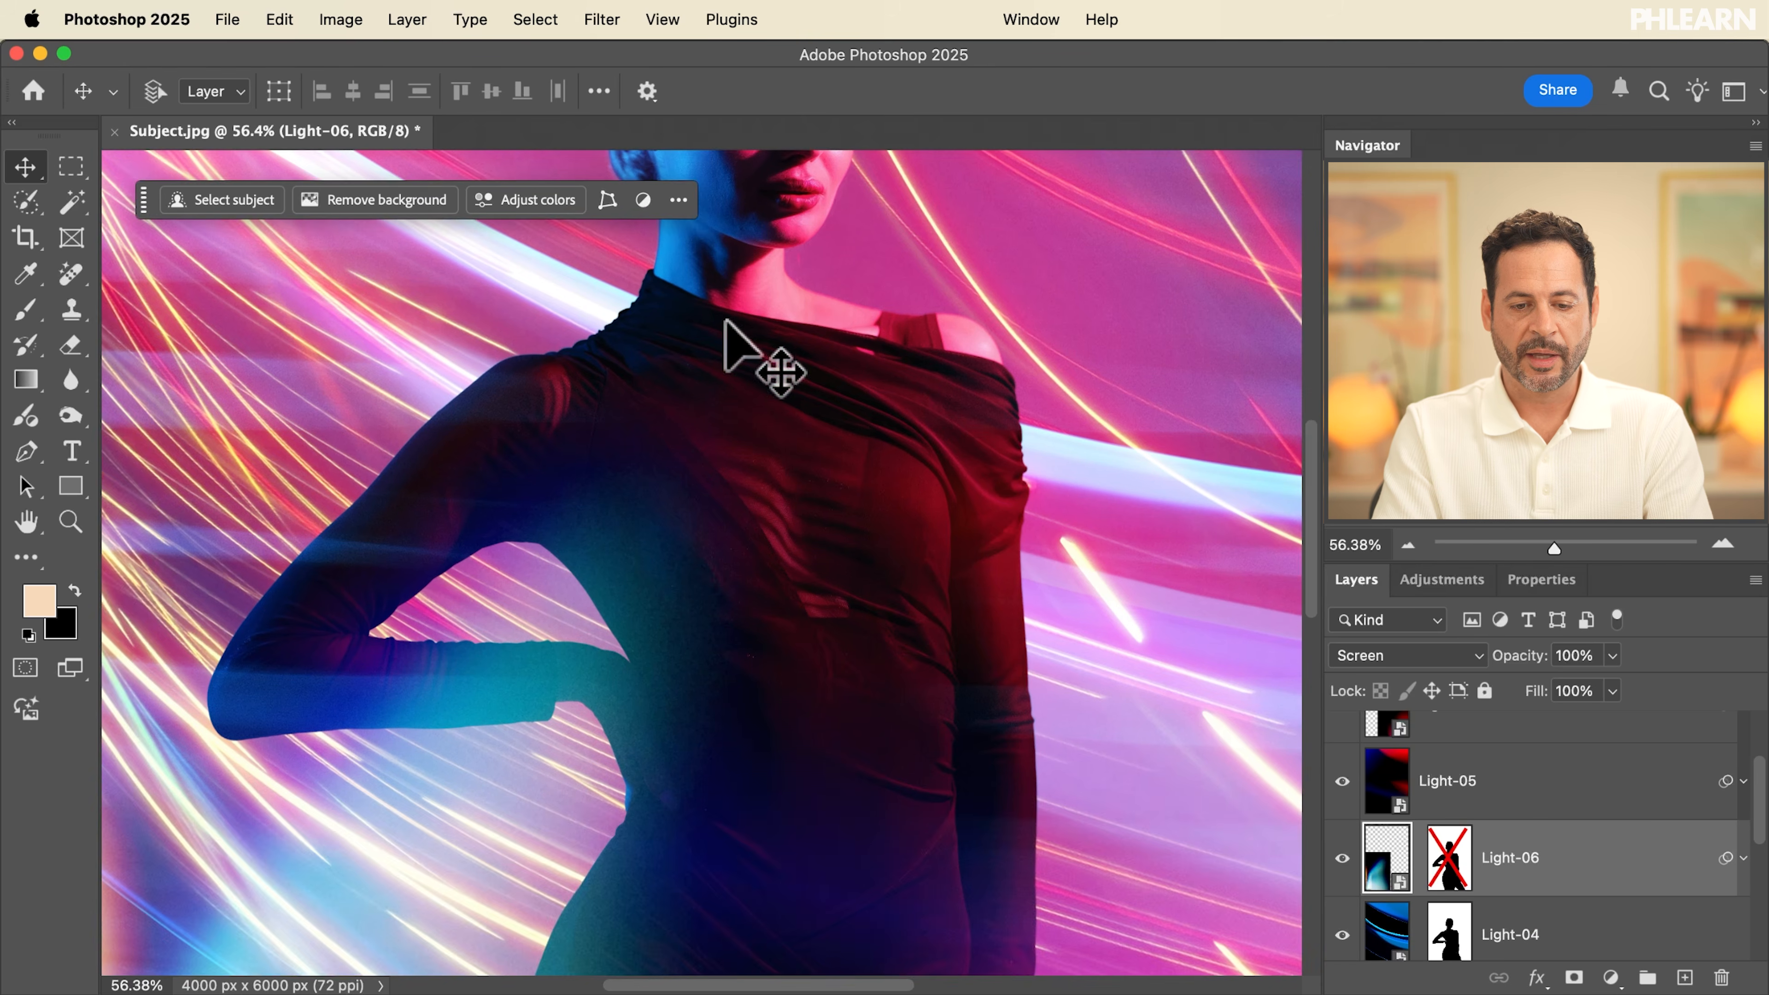
pyautogui.scroll(-3, 1601, 794)
pyautogui.click(1469, 923)
pyautogui.click(223, 201)
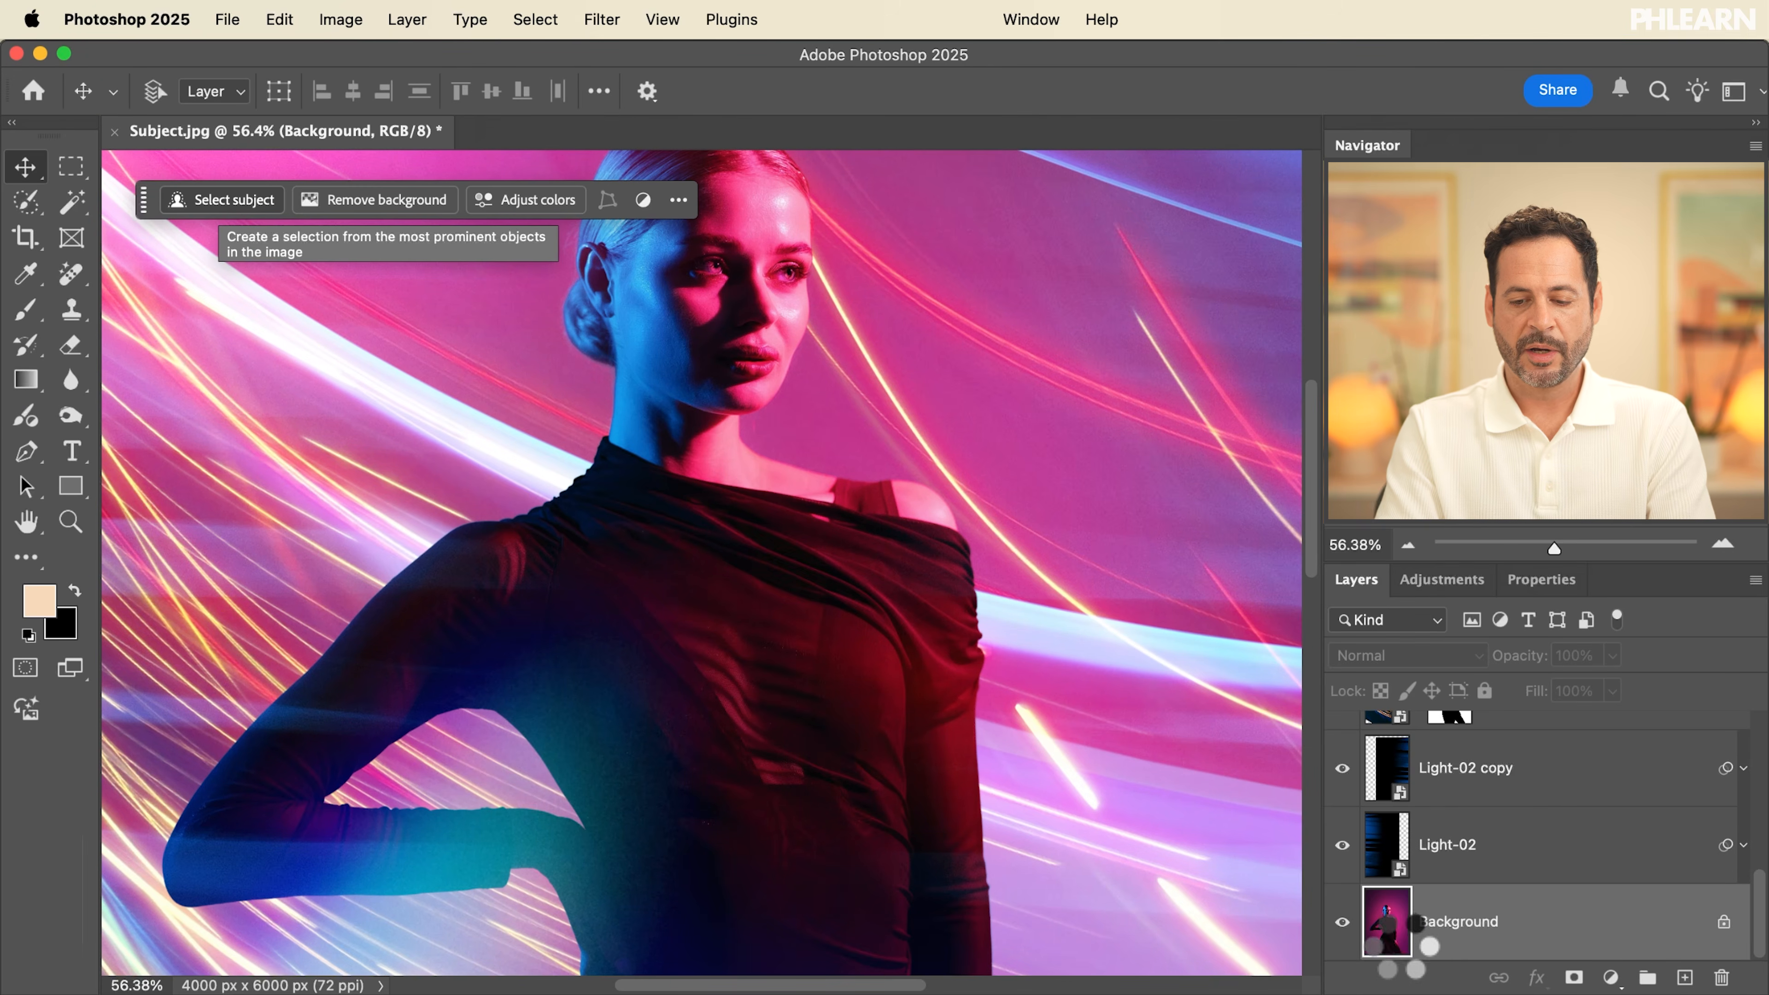
pyautogui.press('super+j')
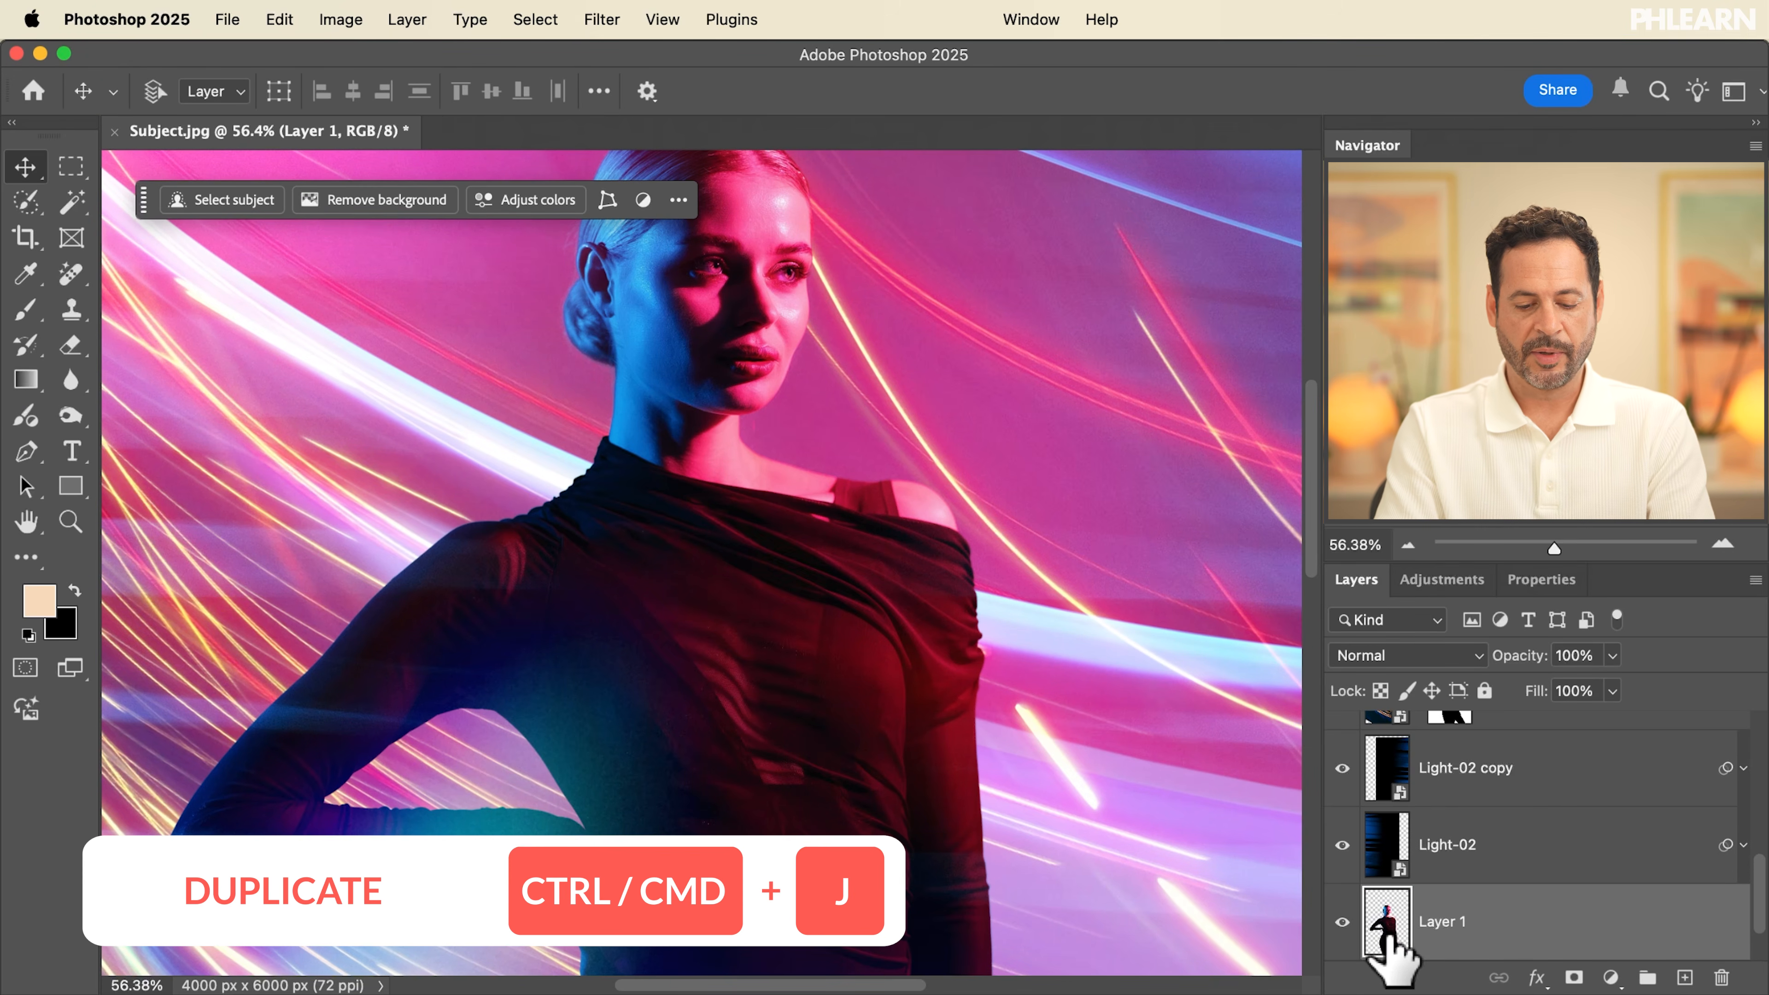
# Offset the subject cutout on Layer 1 slightly to the left of the original subject
pyautogui.moveTo(1046, 703); pyautogui.dragTo(965, 642)
pyautogui.hscroll(-3, 966, 644)
pyautogui.scroll(2, 966, 644)
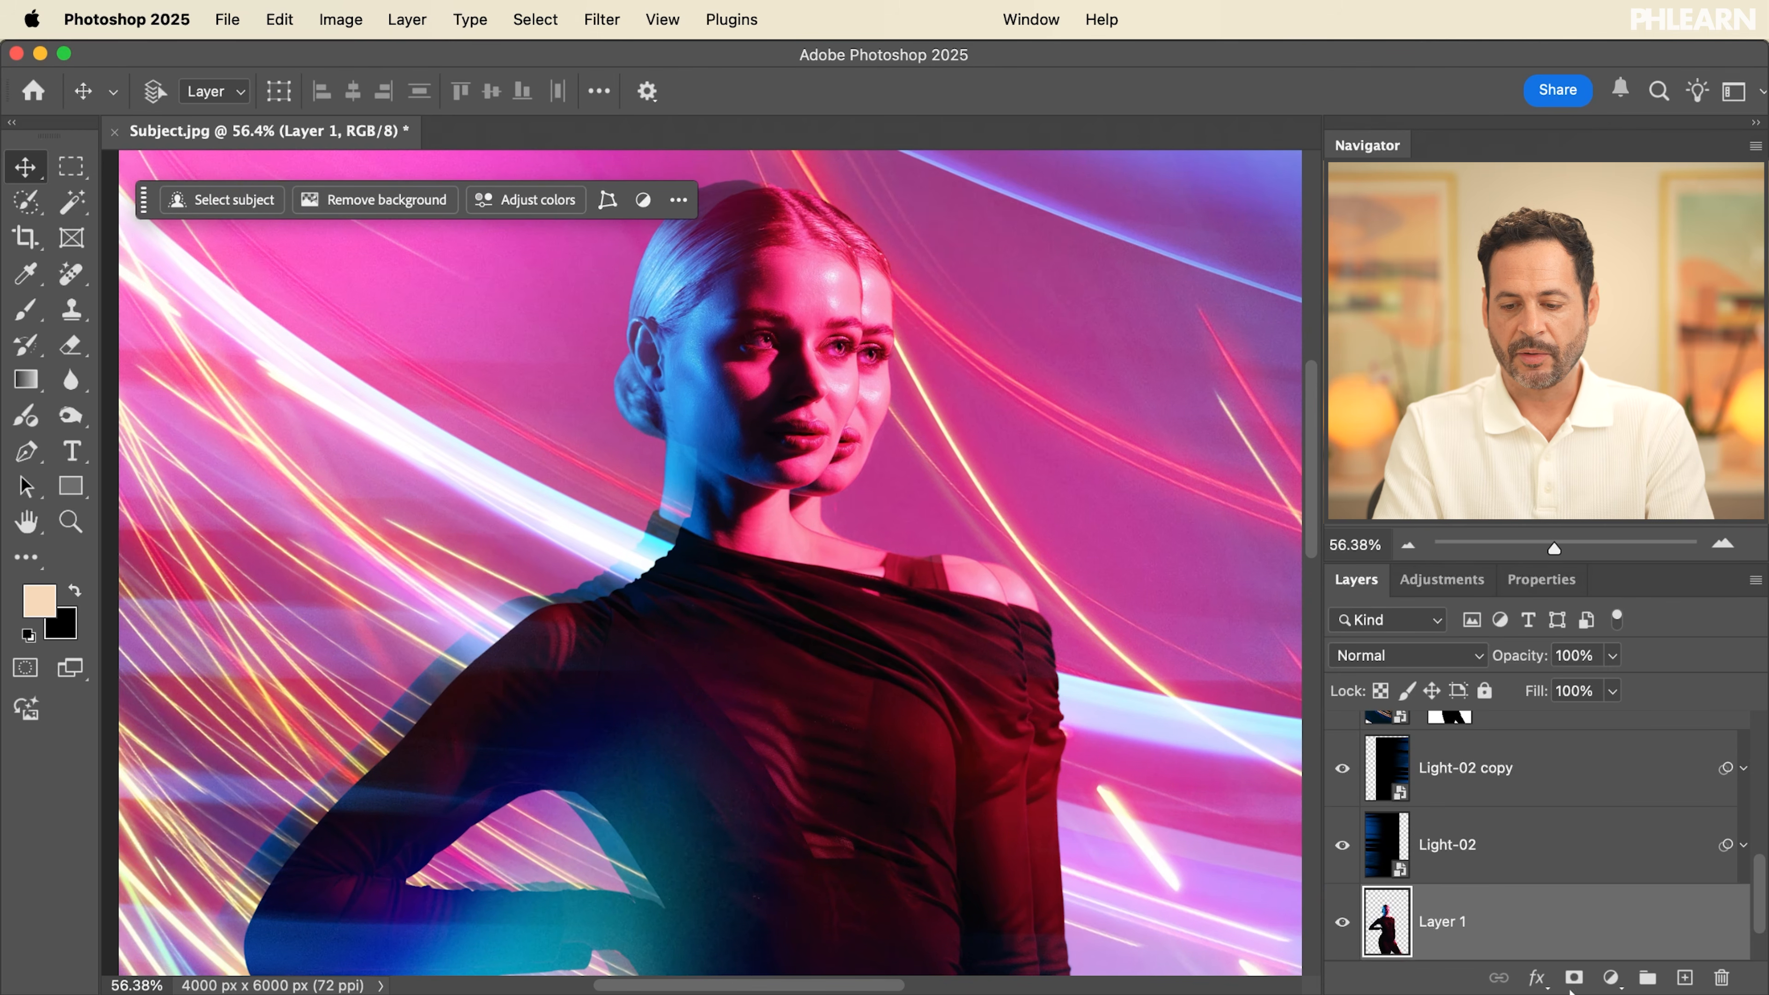
# Open Layer 1's blending options and turn off its G and B channels
pyautogui.doubleClick(1532, 921)
pyautogui.moveTo(1016, 510); pyautogui.dragTo(394, 307)
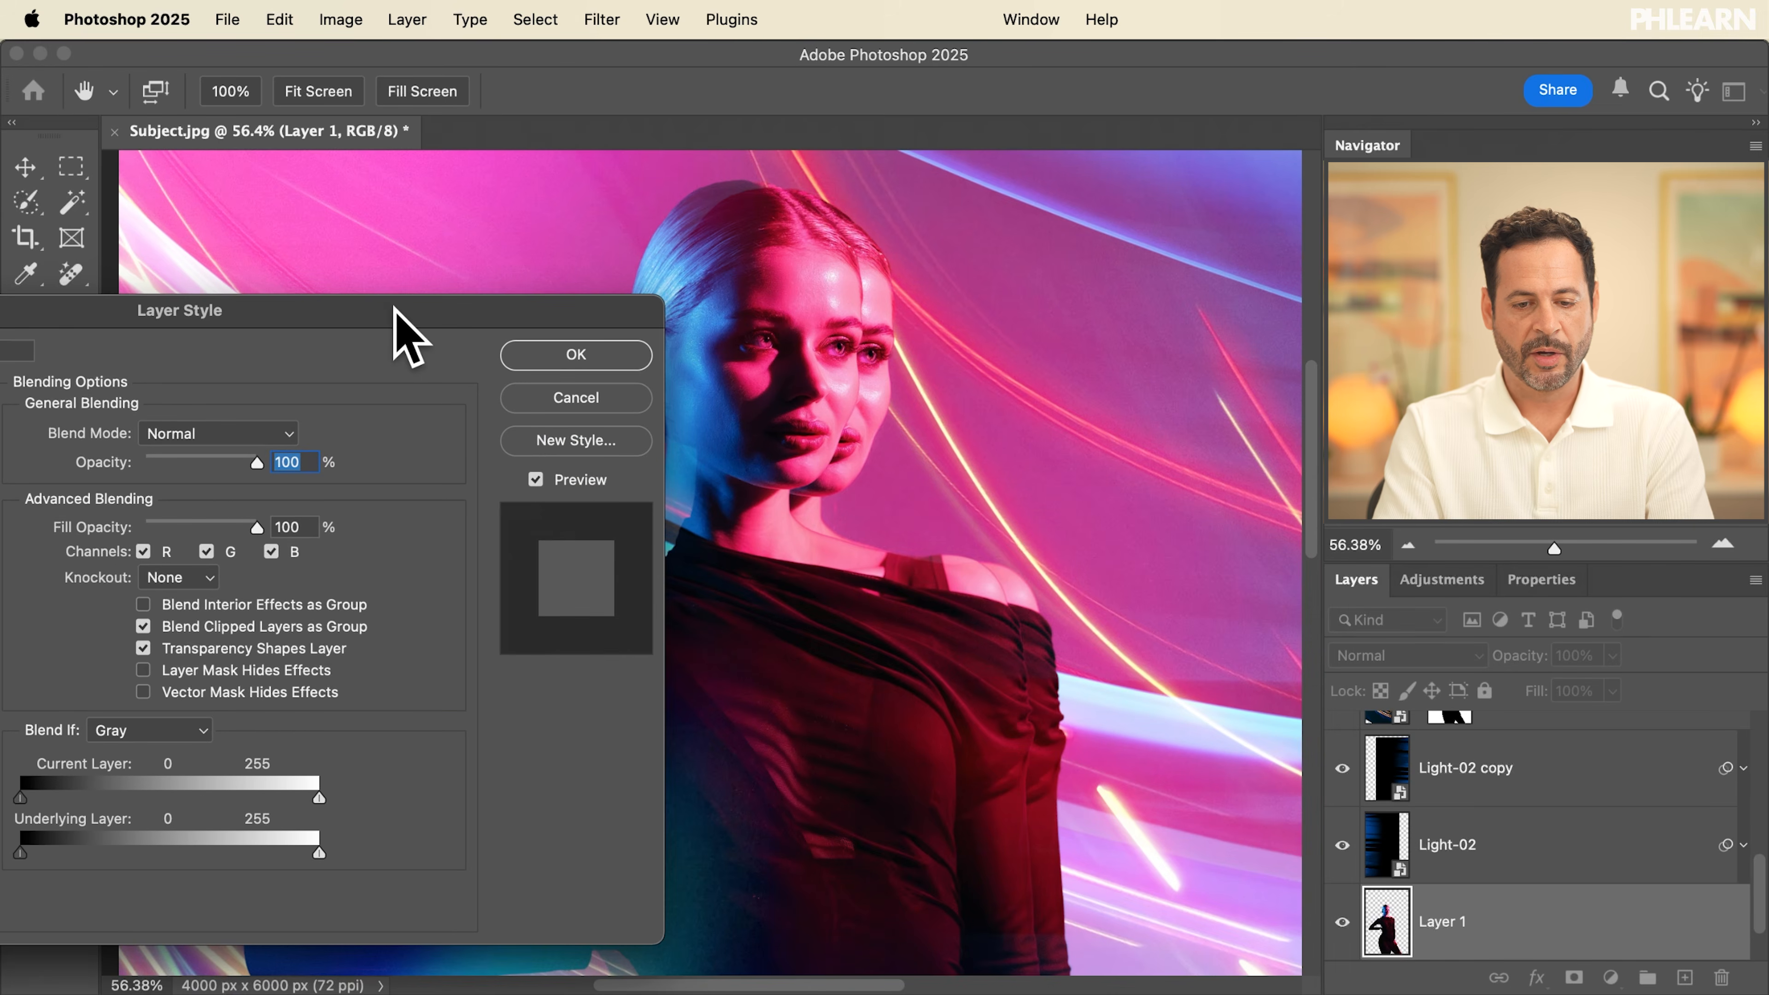
pyautogui.hscroll(-5, 979, 554)
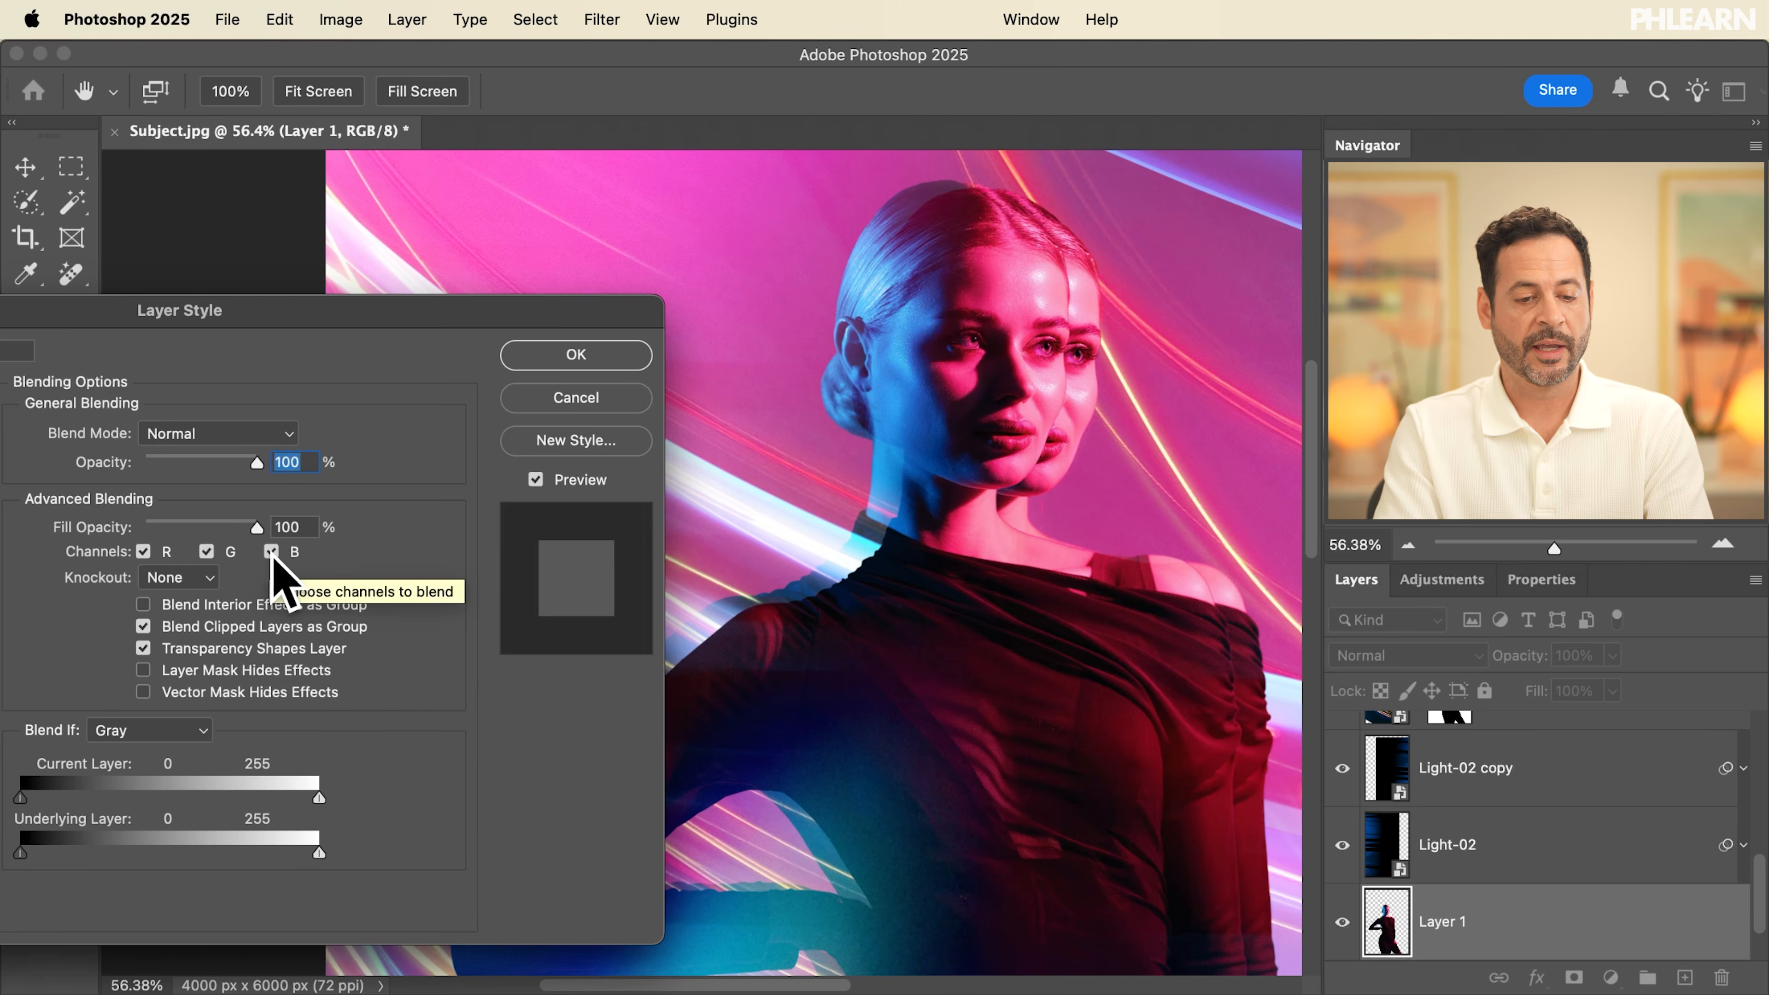
pyautogui.click(206, 552)
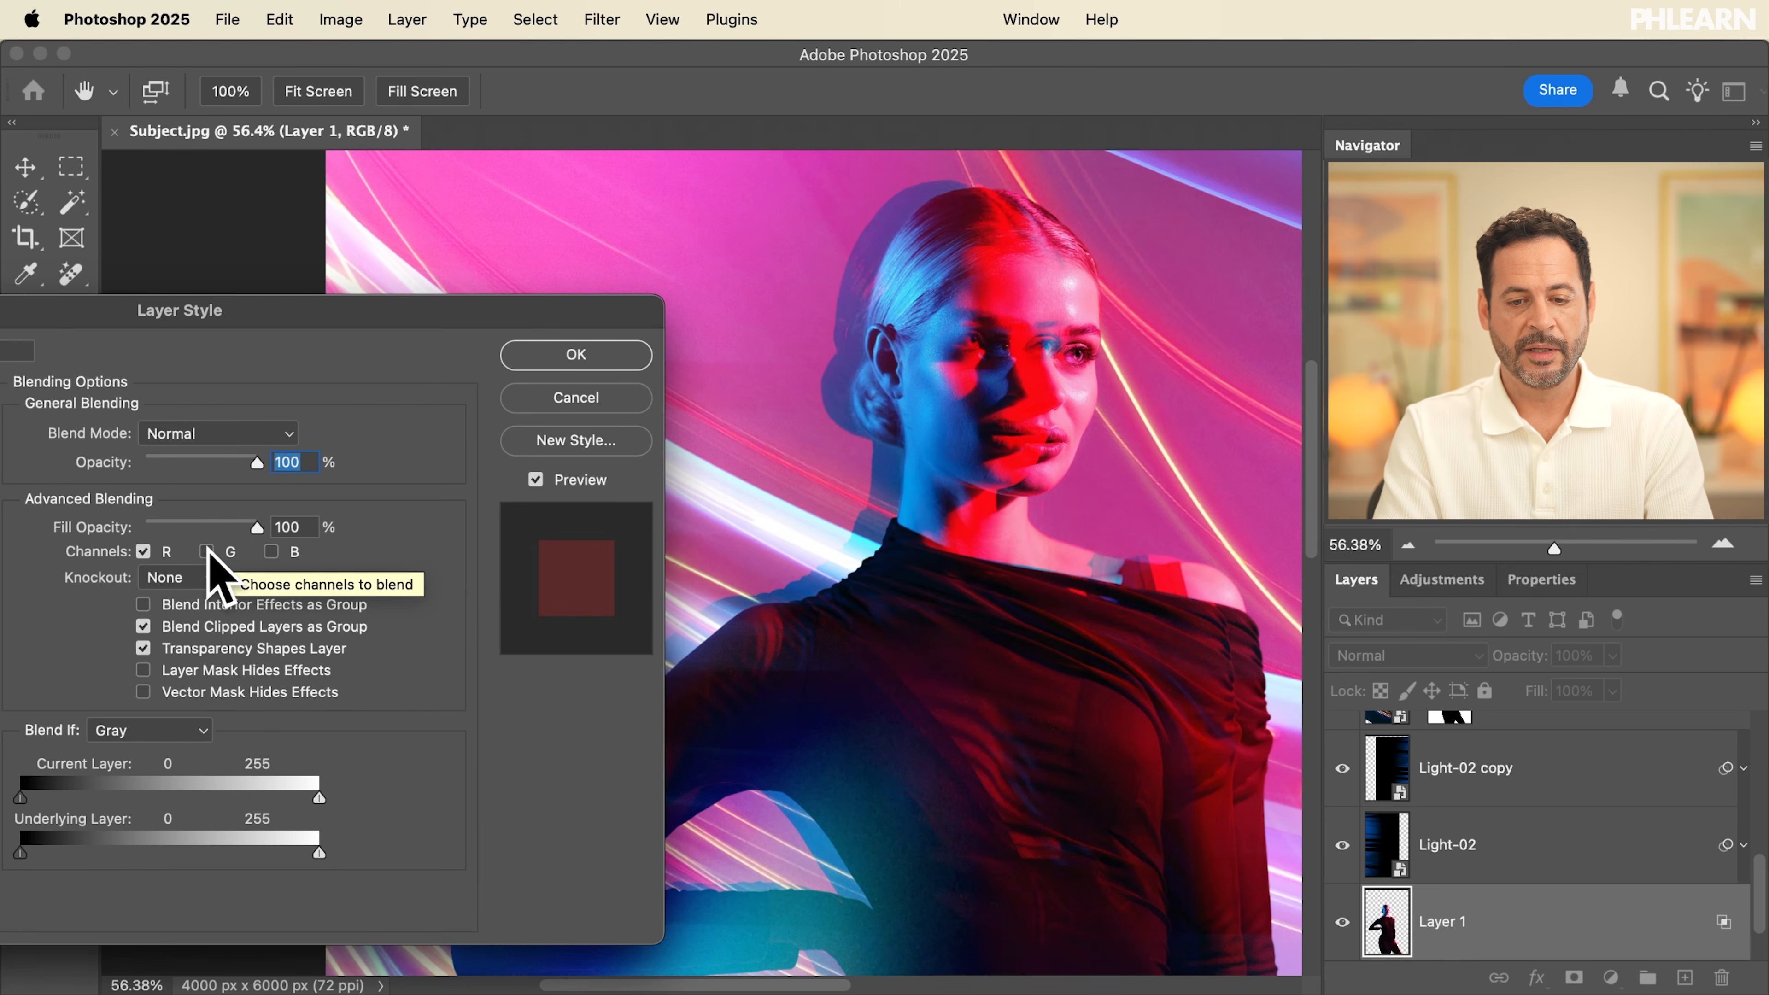
# Try different R, G and B channel combinations in Layer 1's advanced blending, ending on R only
pyautogui.click(143, 552)
pyautogui.click(206, 552)
pyautogui.click(206, 552)
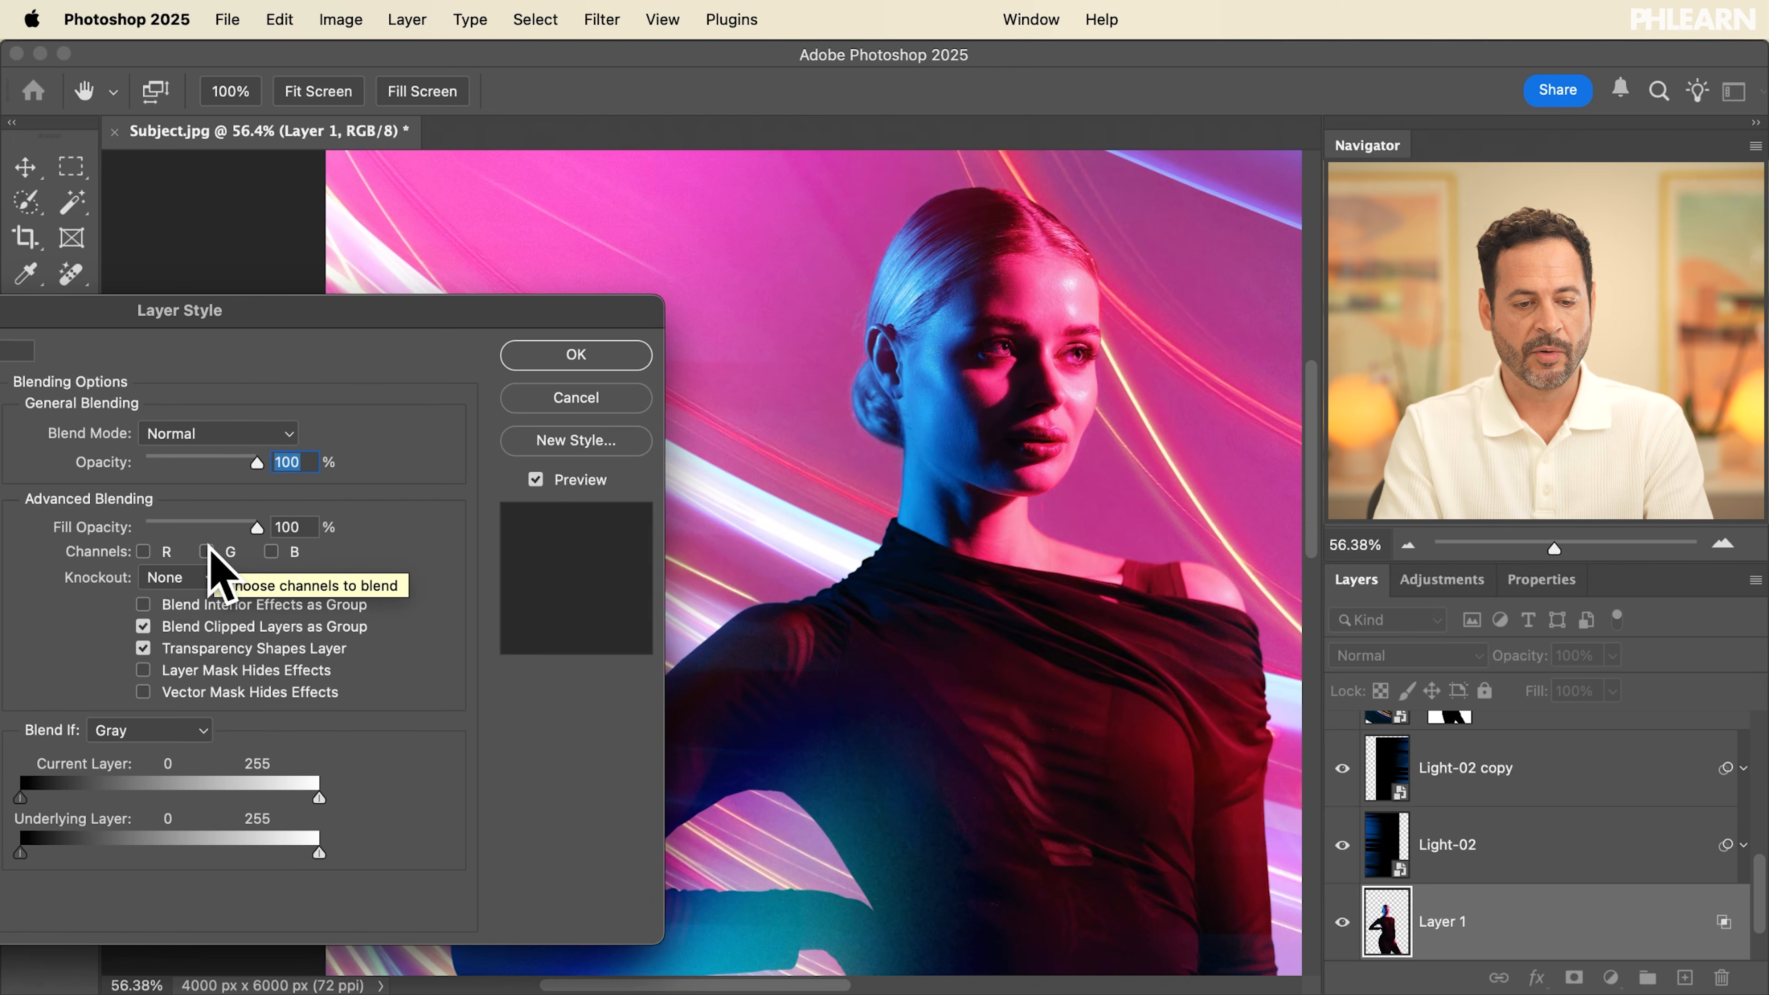
pyautogui.click(271, 552)
pyautogui.click(270, 552)
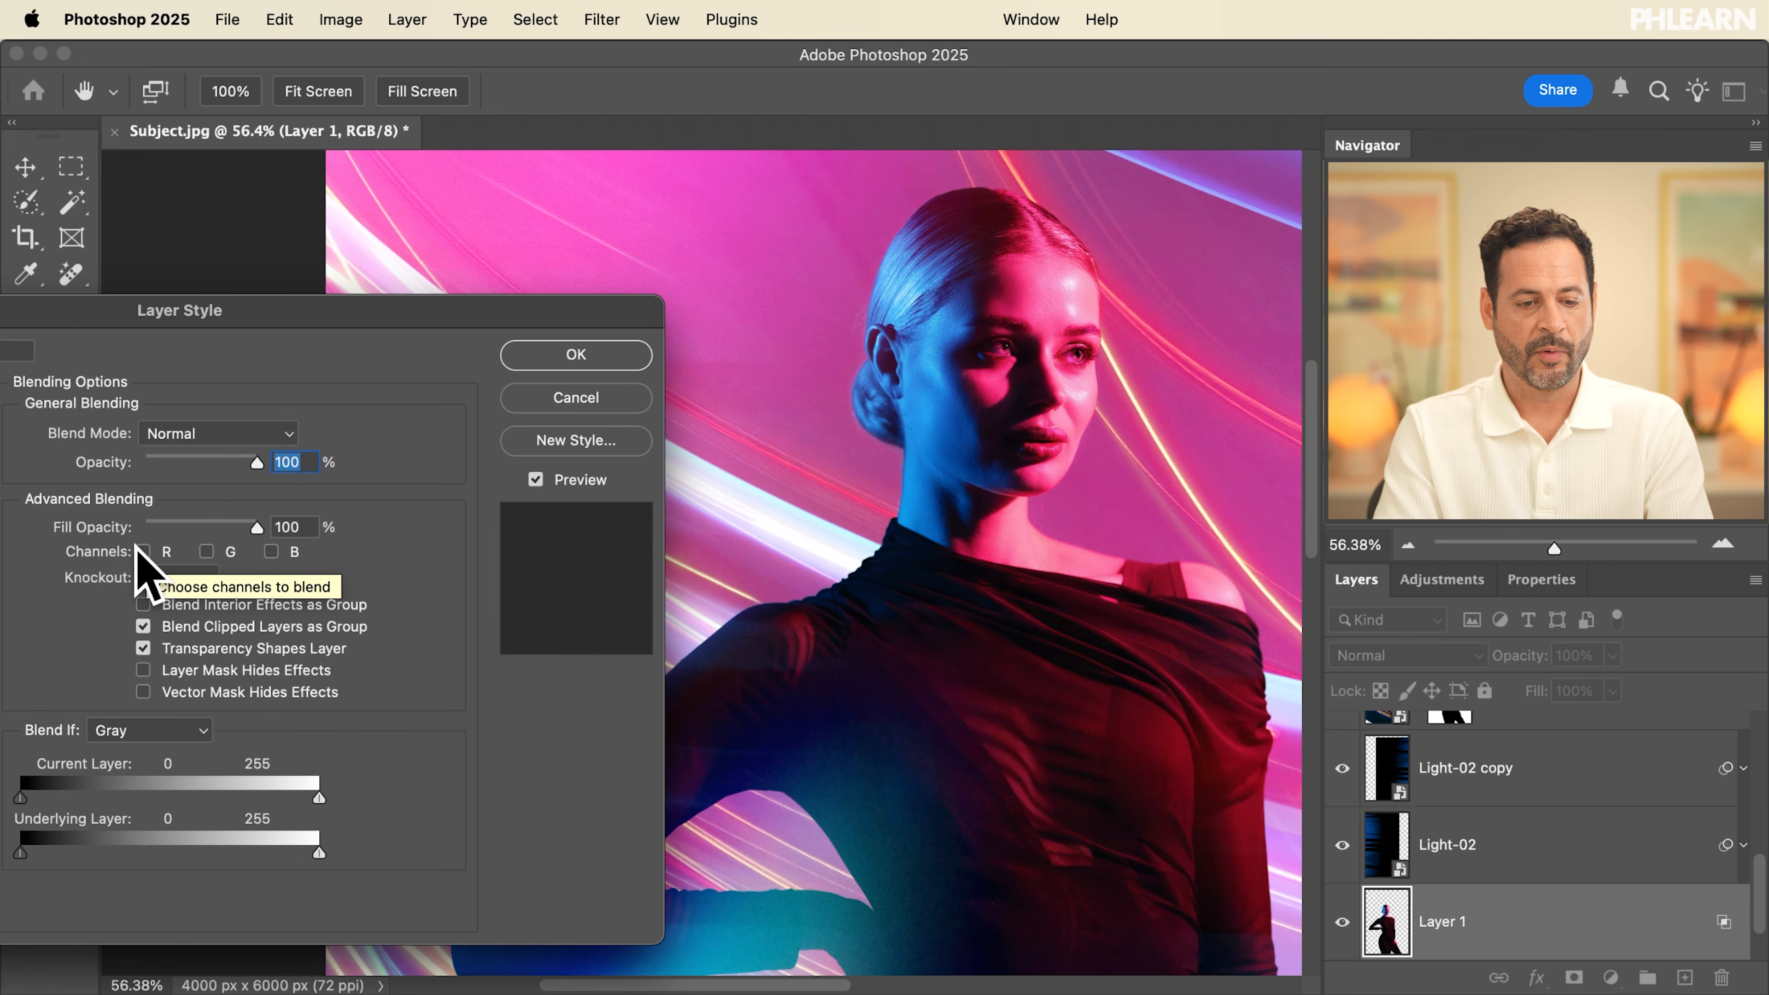
pyautogui.click(144, 552)
pyautogui.click(270, 552)
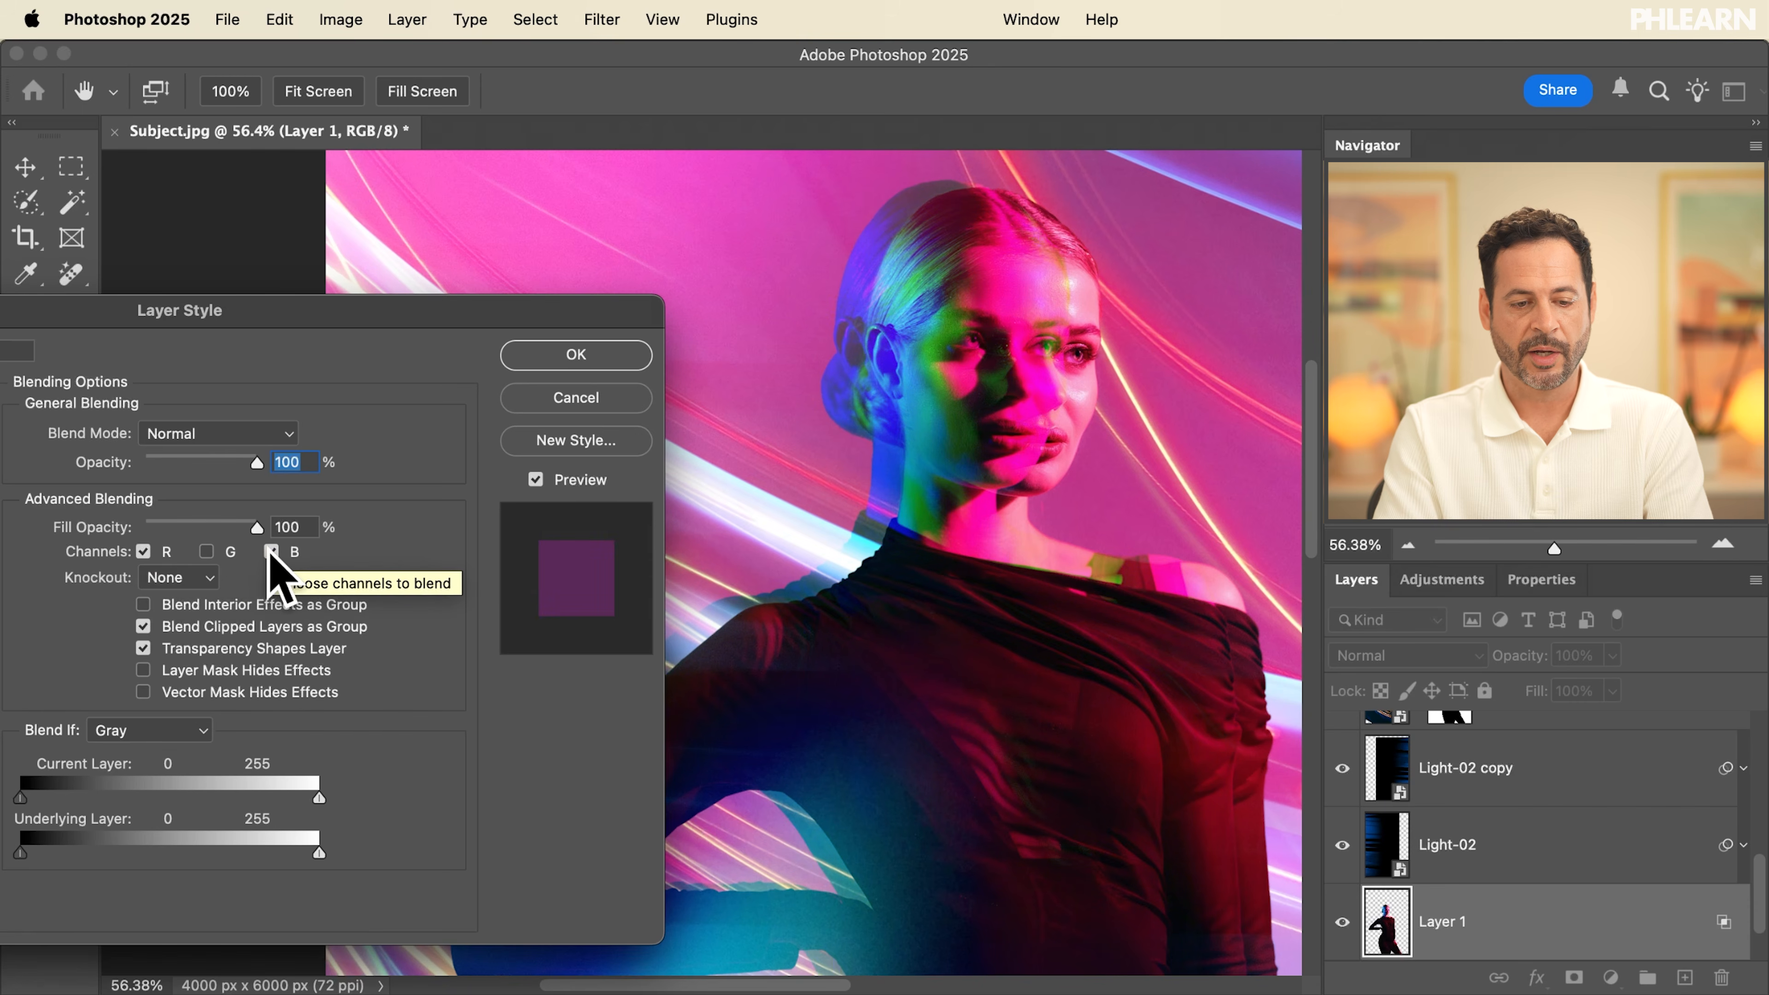
pyautogui.click(206, 551)
pyautogui.click(271, 551)
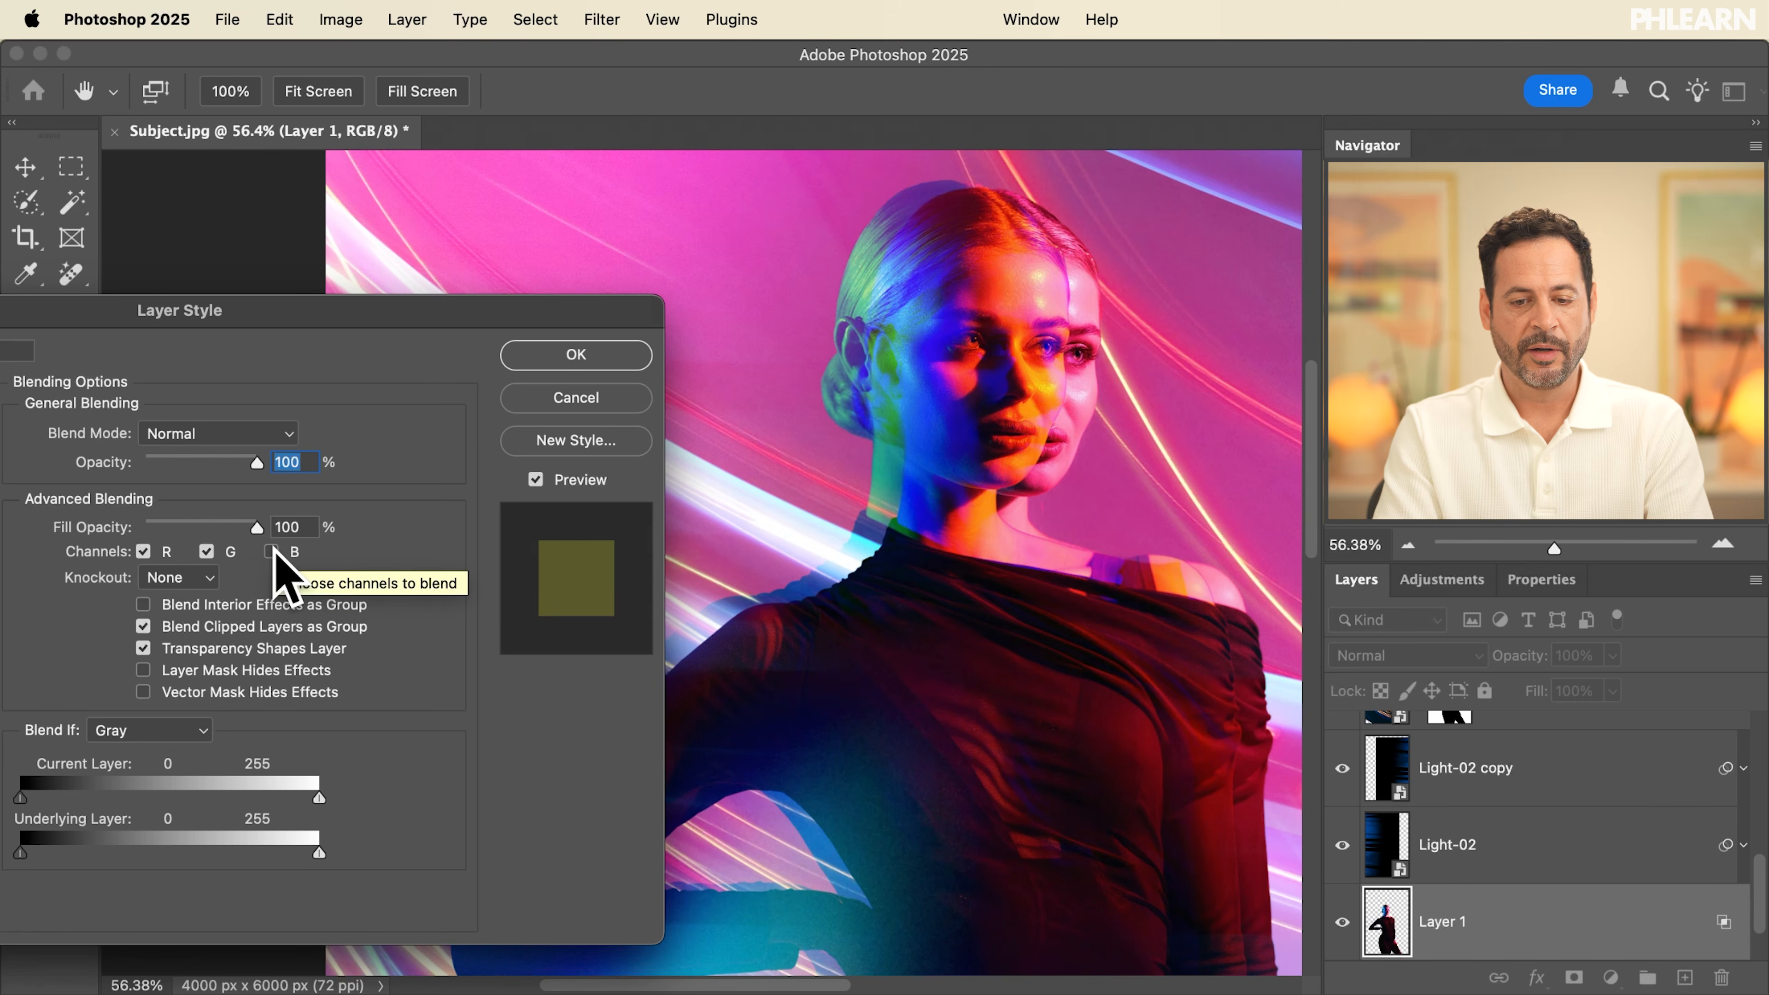
pyautogui.click(206, 551)
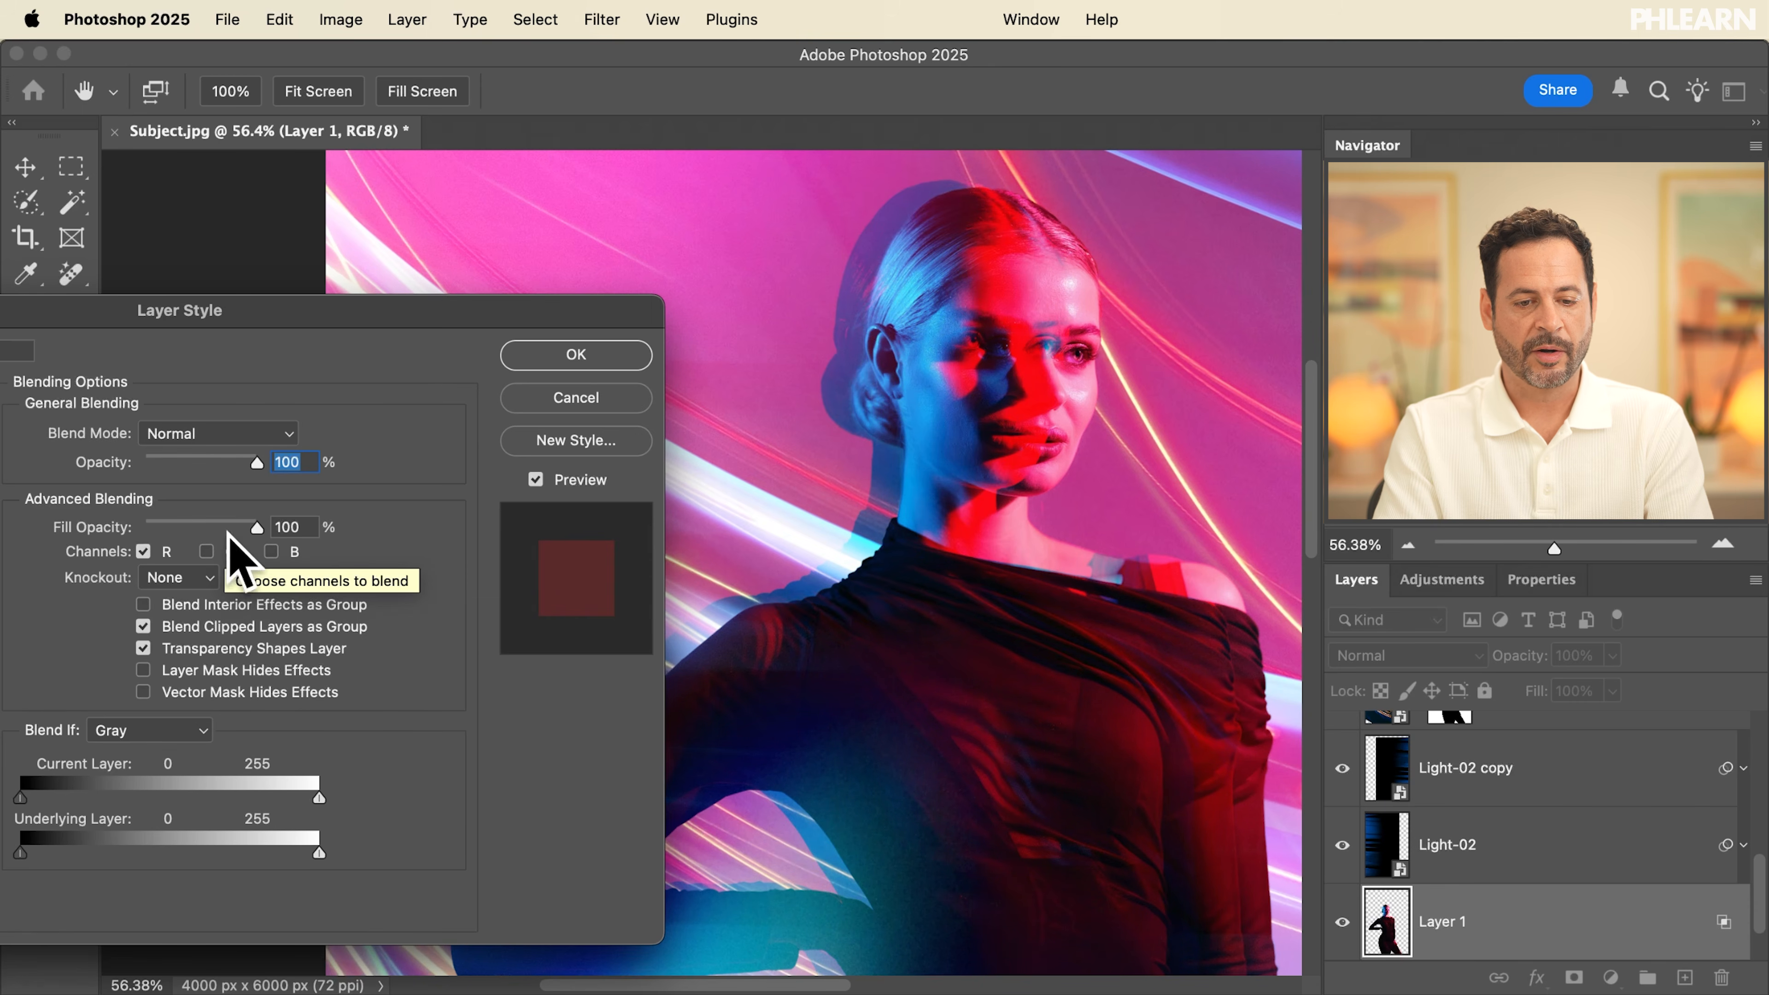
# Apply the channel blending to Layer 1 and shift the layer slightly to the right of the original subject
pyautogui.click(575, 355)
pyautogui.moveTo(1010, 531); pyautogui.dragTo(1071, 538)
pyautogui.scroll(-5, 1072, 540)
pyautogui.hscroll(5, 1072, 539)
# Hide and reshow Layer 1 to compare the portrait with and without the red channel offset
pyautogui.click(1342, 922)
pyautogui.scroll(3, 941, 551)
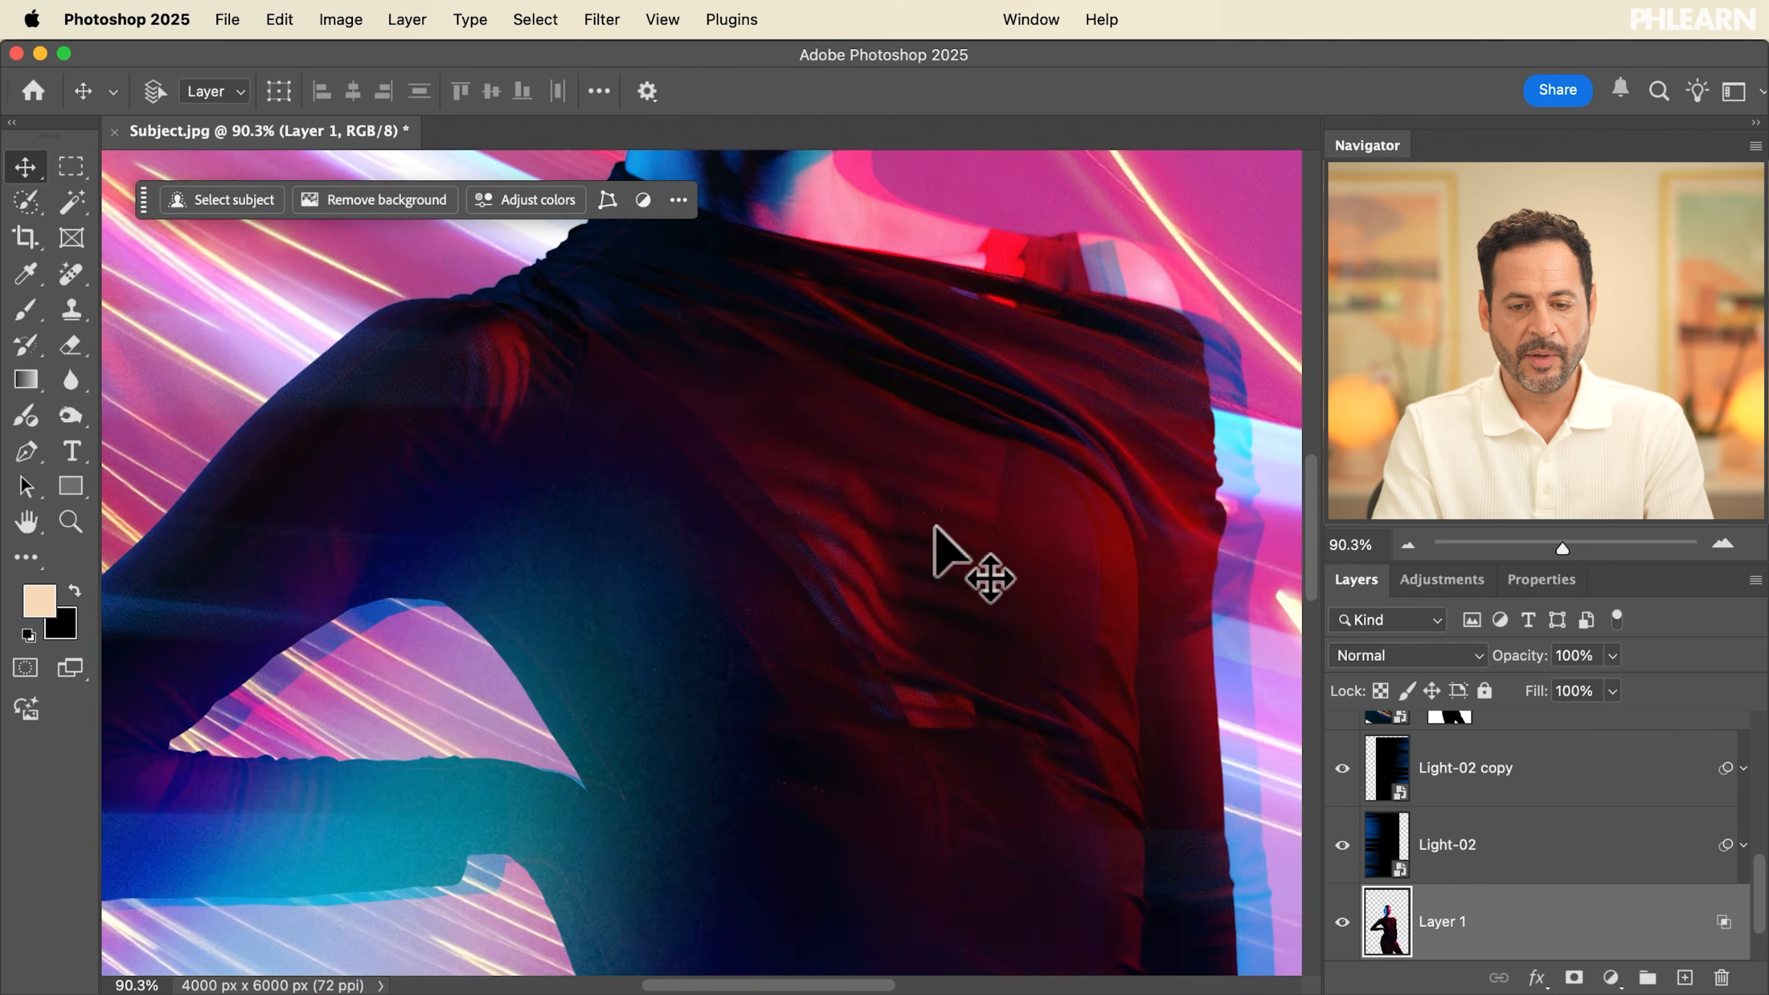
pyautogui.scroll(10, 941, 550)
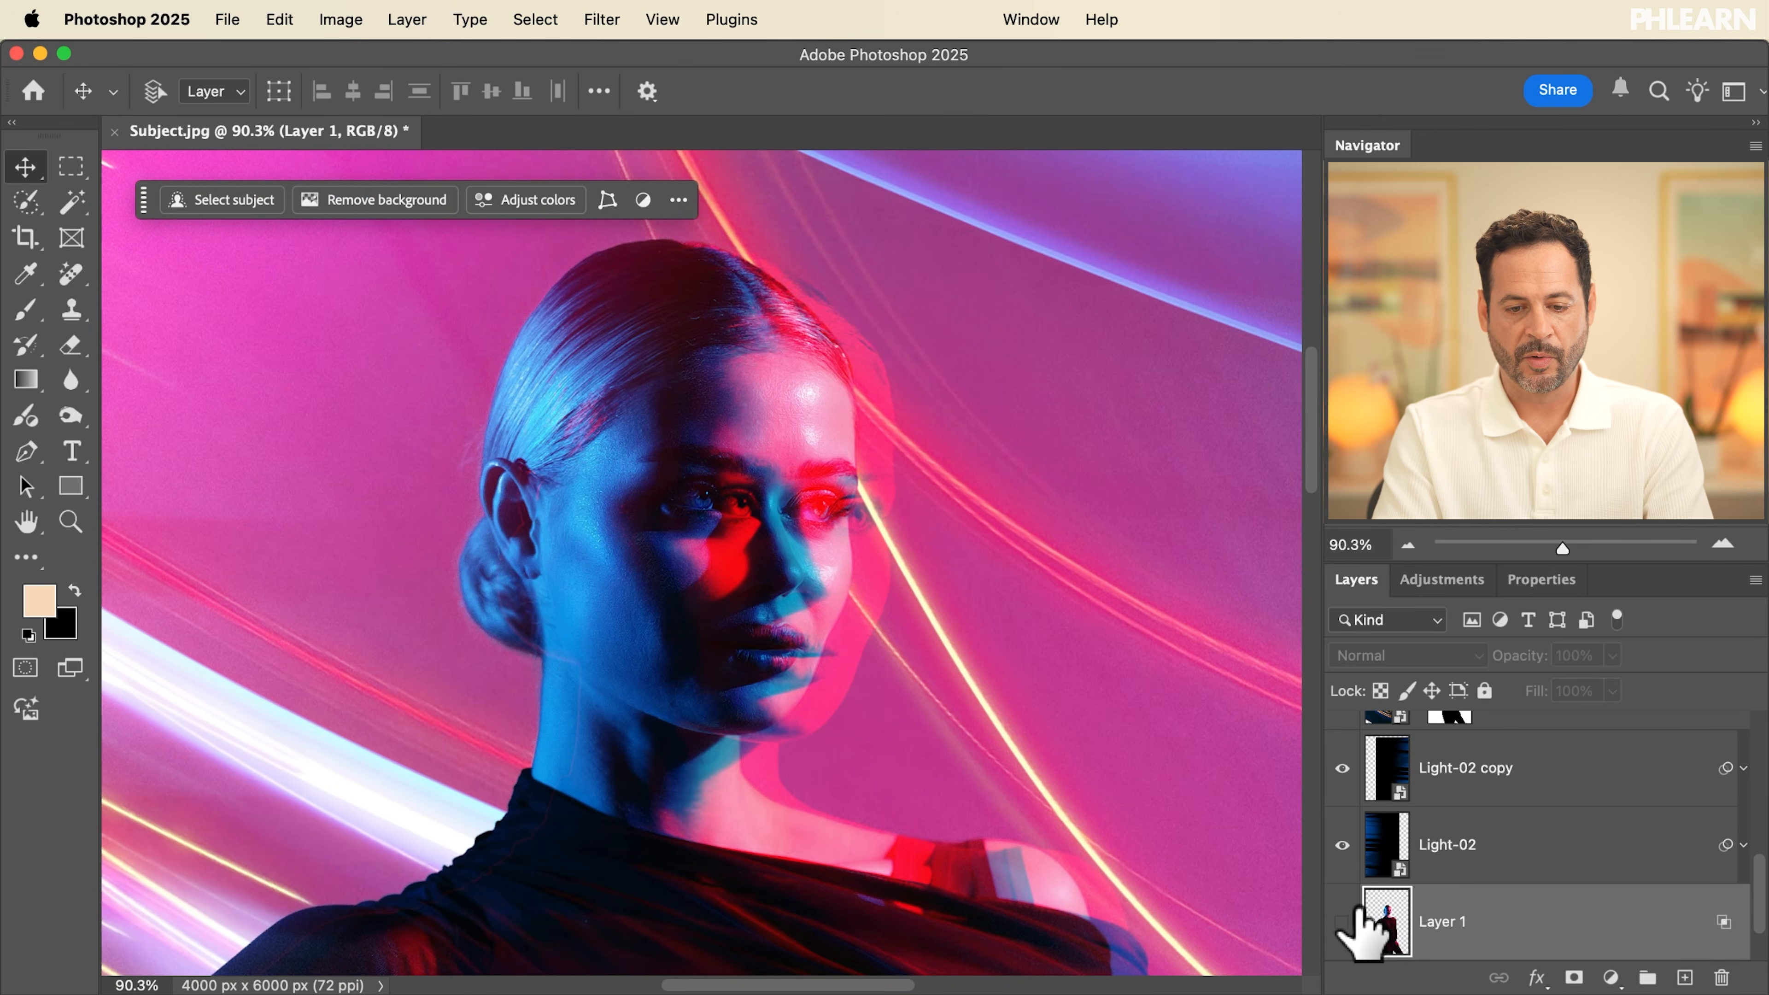
pyautogui.click(1341, 922)
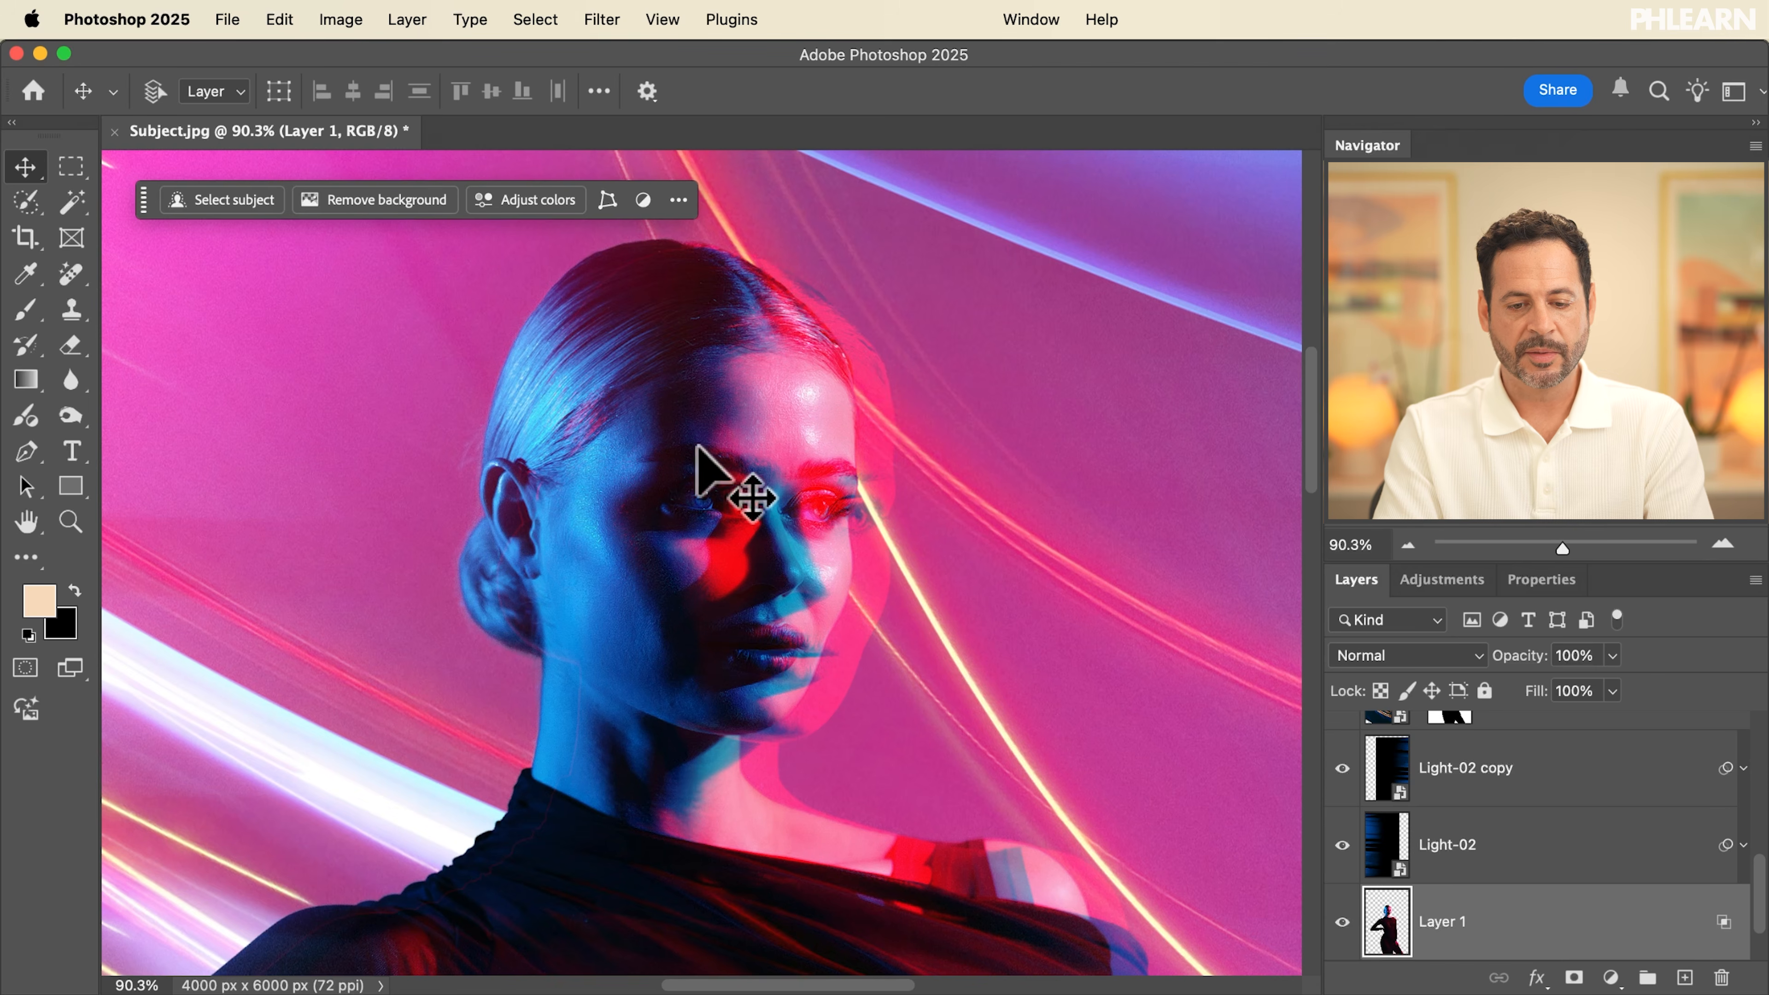
pyautogui.scroll(-2, 714, 463)
pyautogui.hscroll(2, 696, 446)
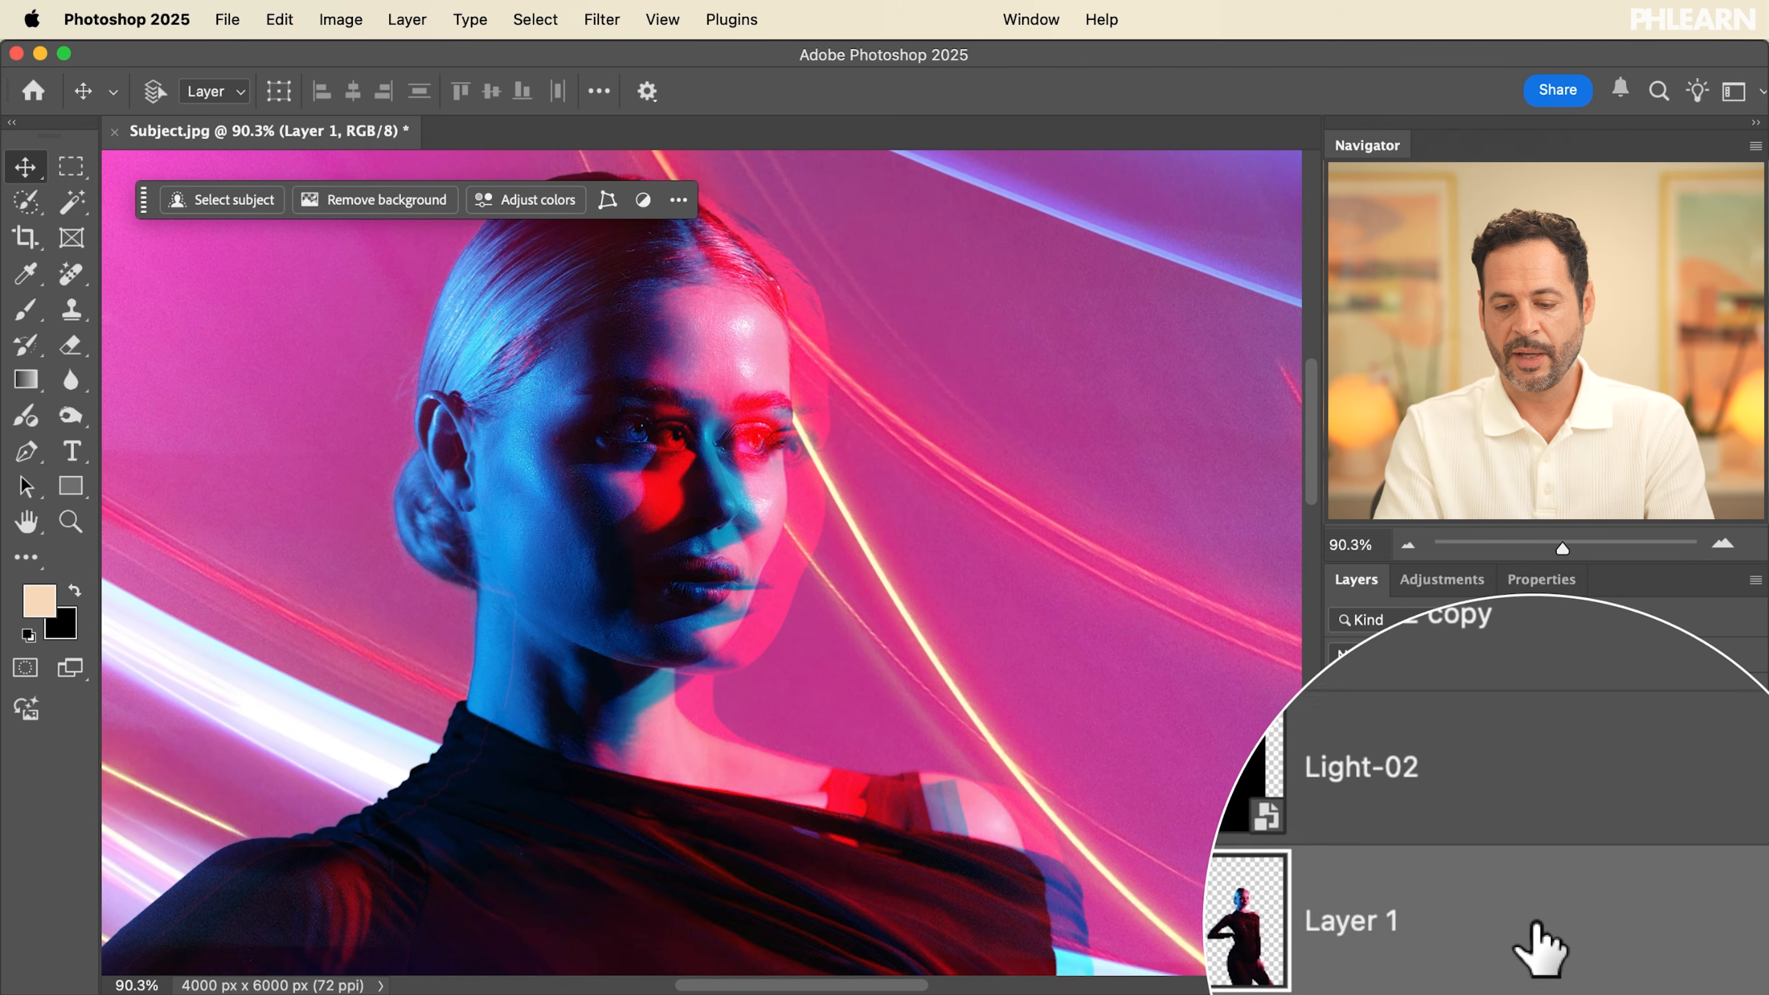
# Convert Layer 1 for smart filters and restrict its blending to the R channel by turning off G and B
pyautogui.click(600, 19)
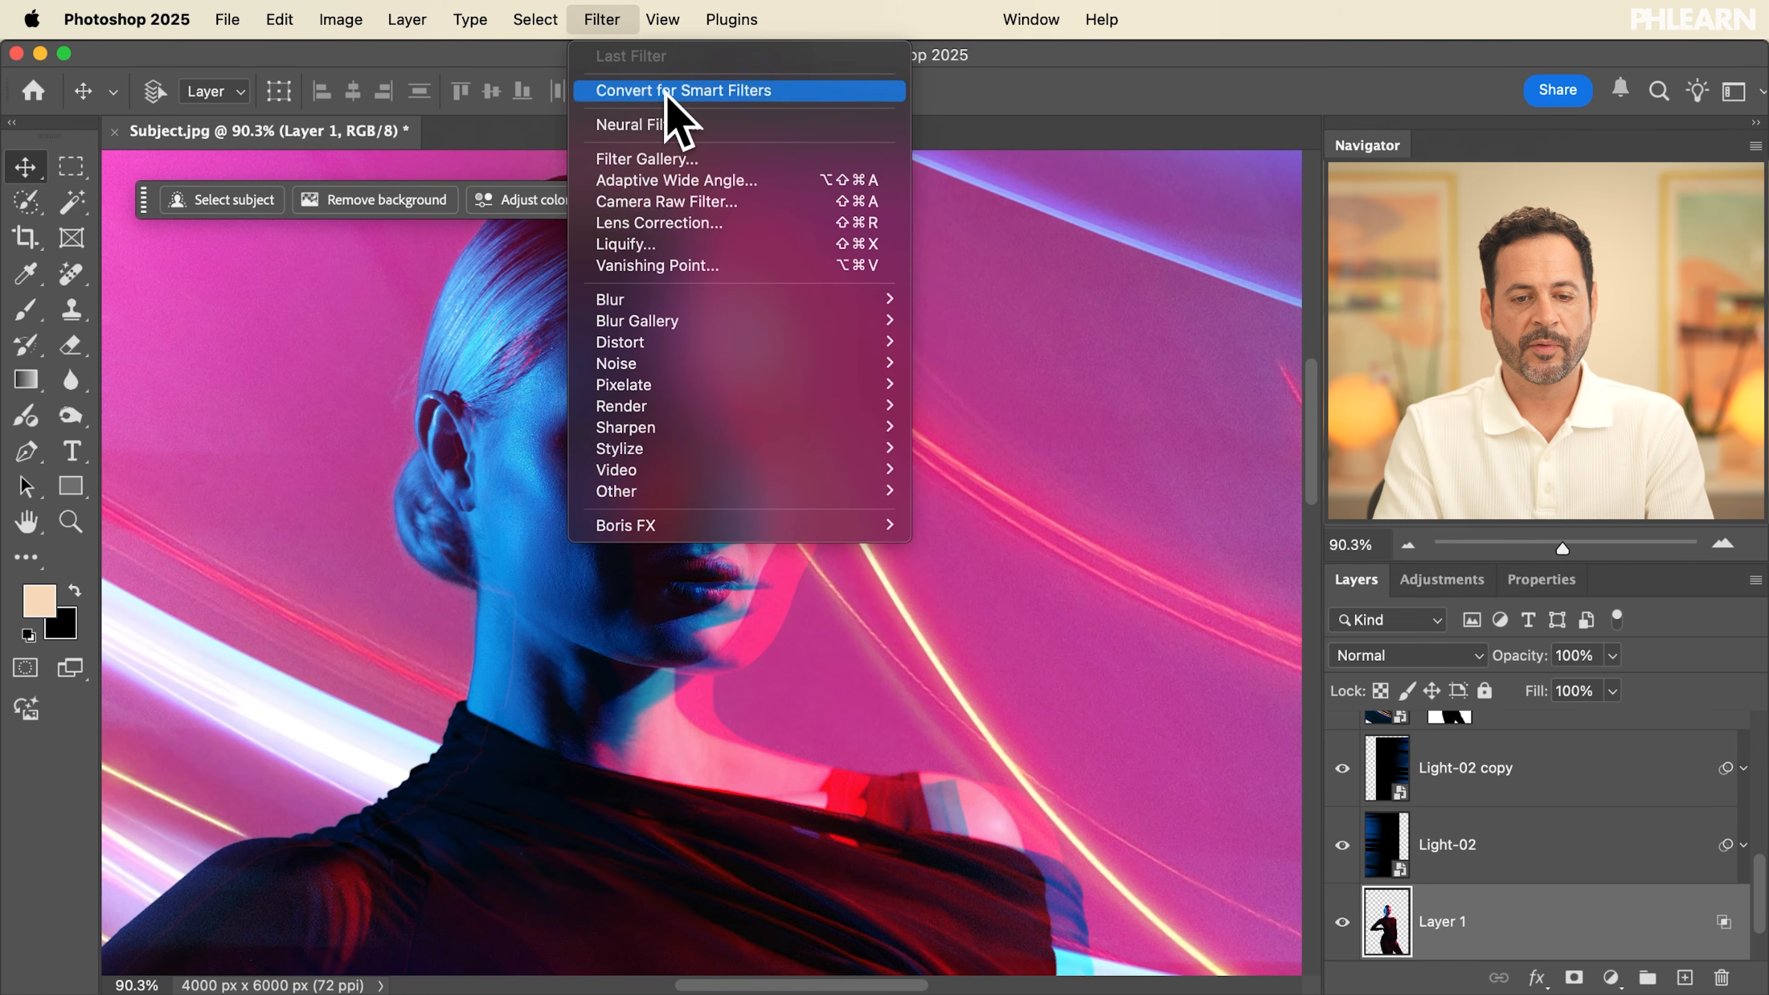
pyautogui.click(672, 98)
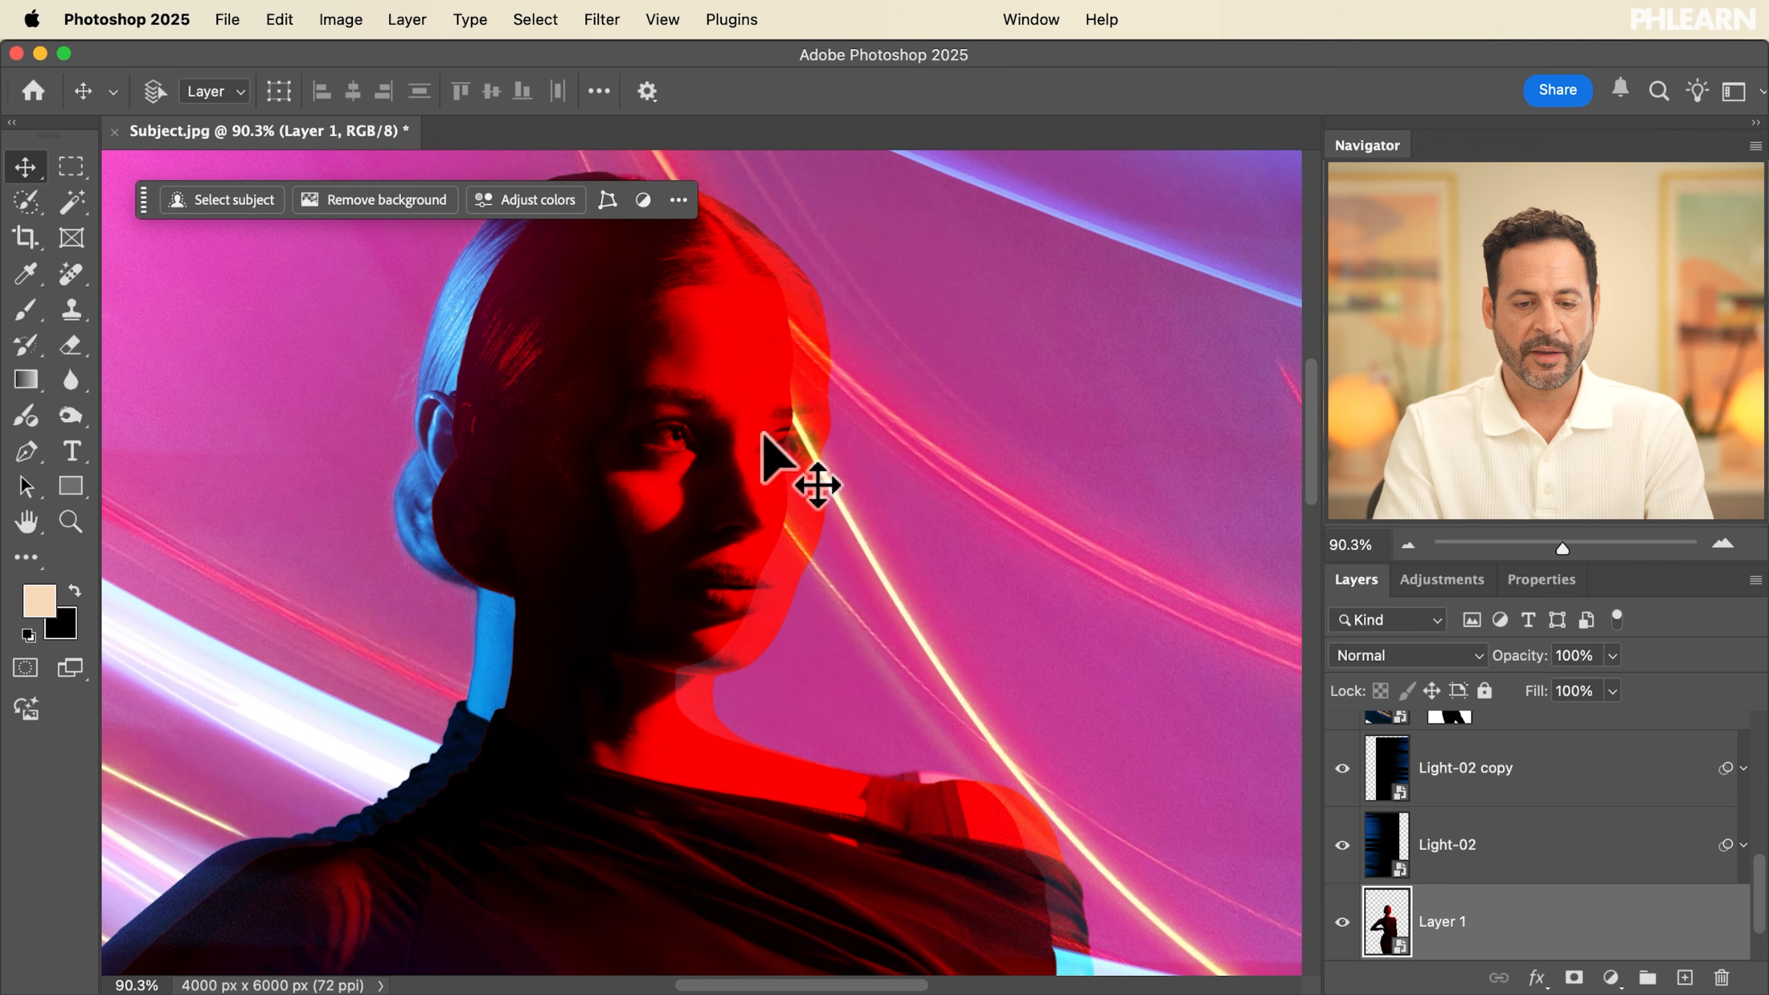
pyautogui.doubleClick(1507, 916)
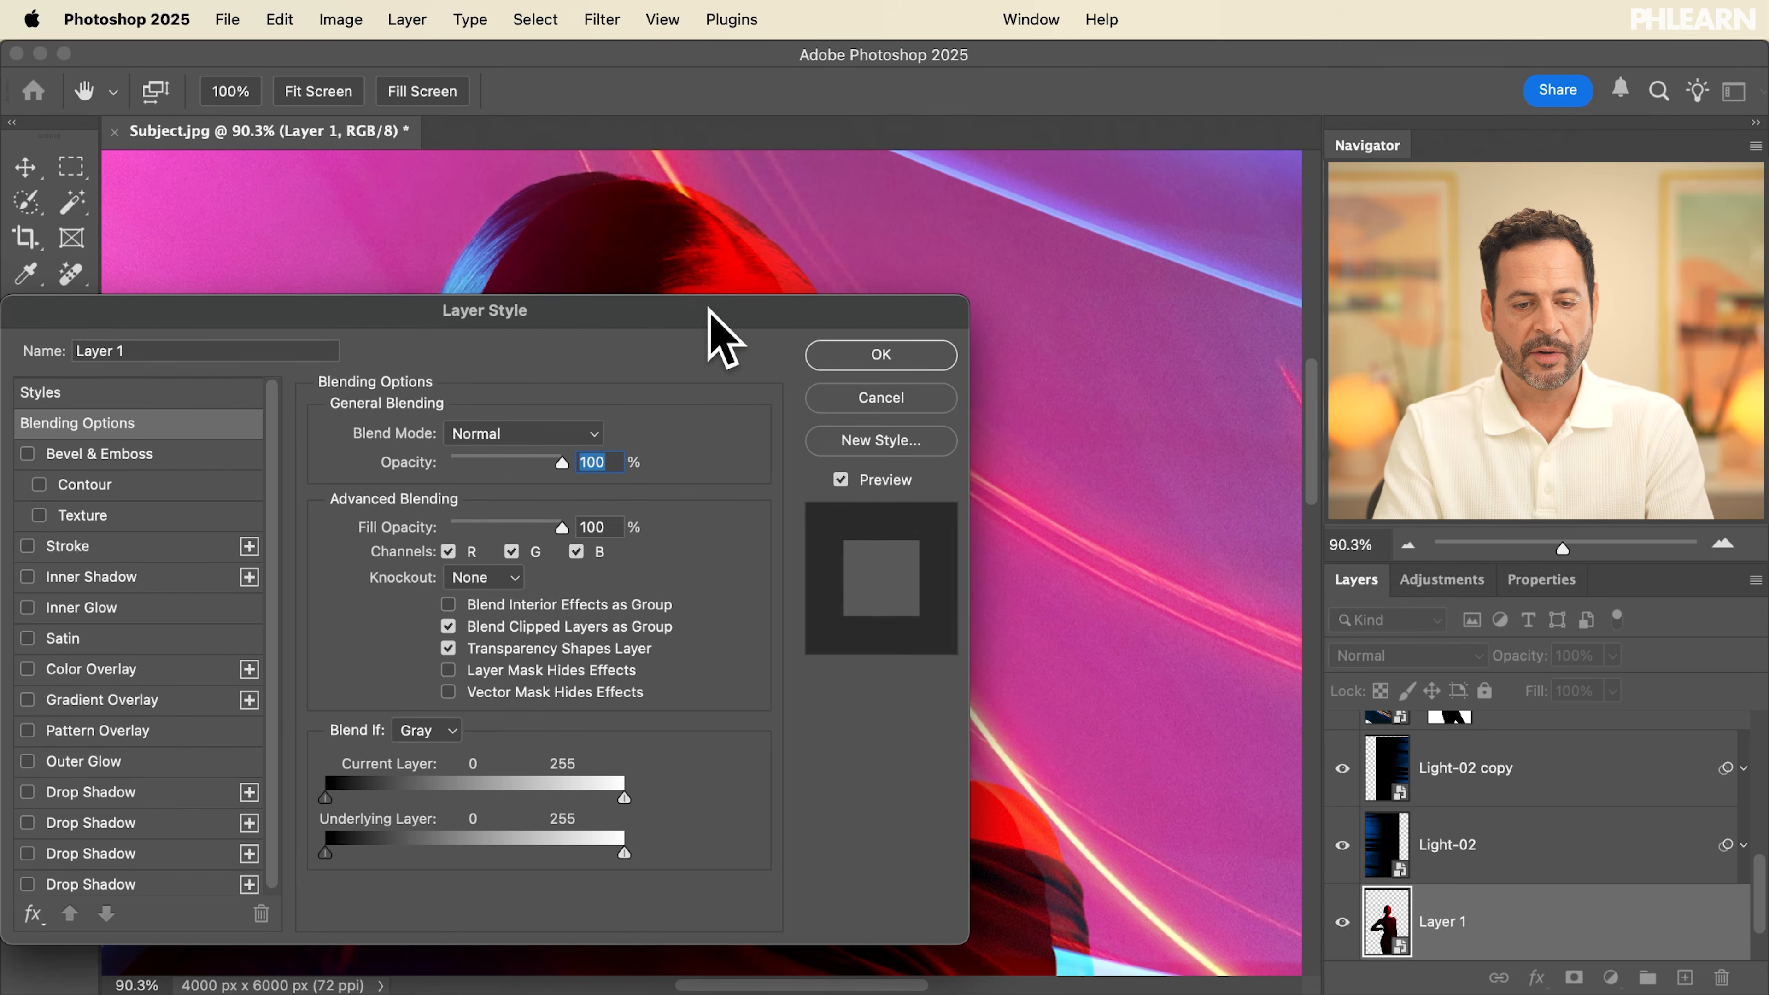
pyautogui.hscroll(-5, 1058, 479)
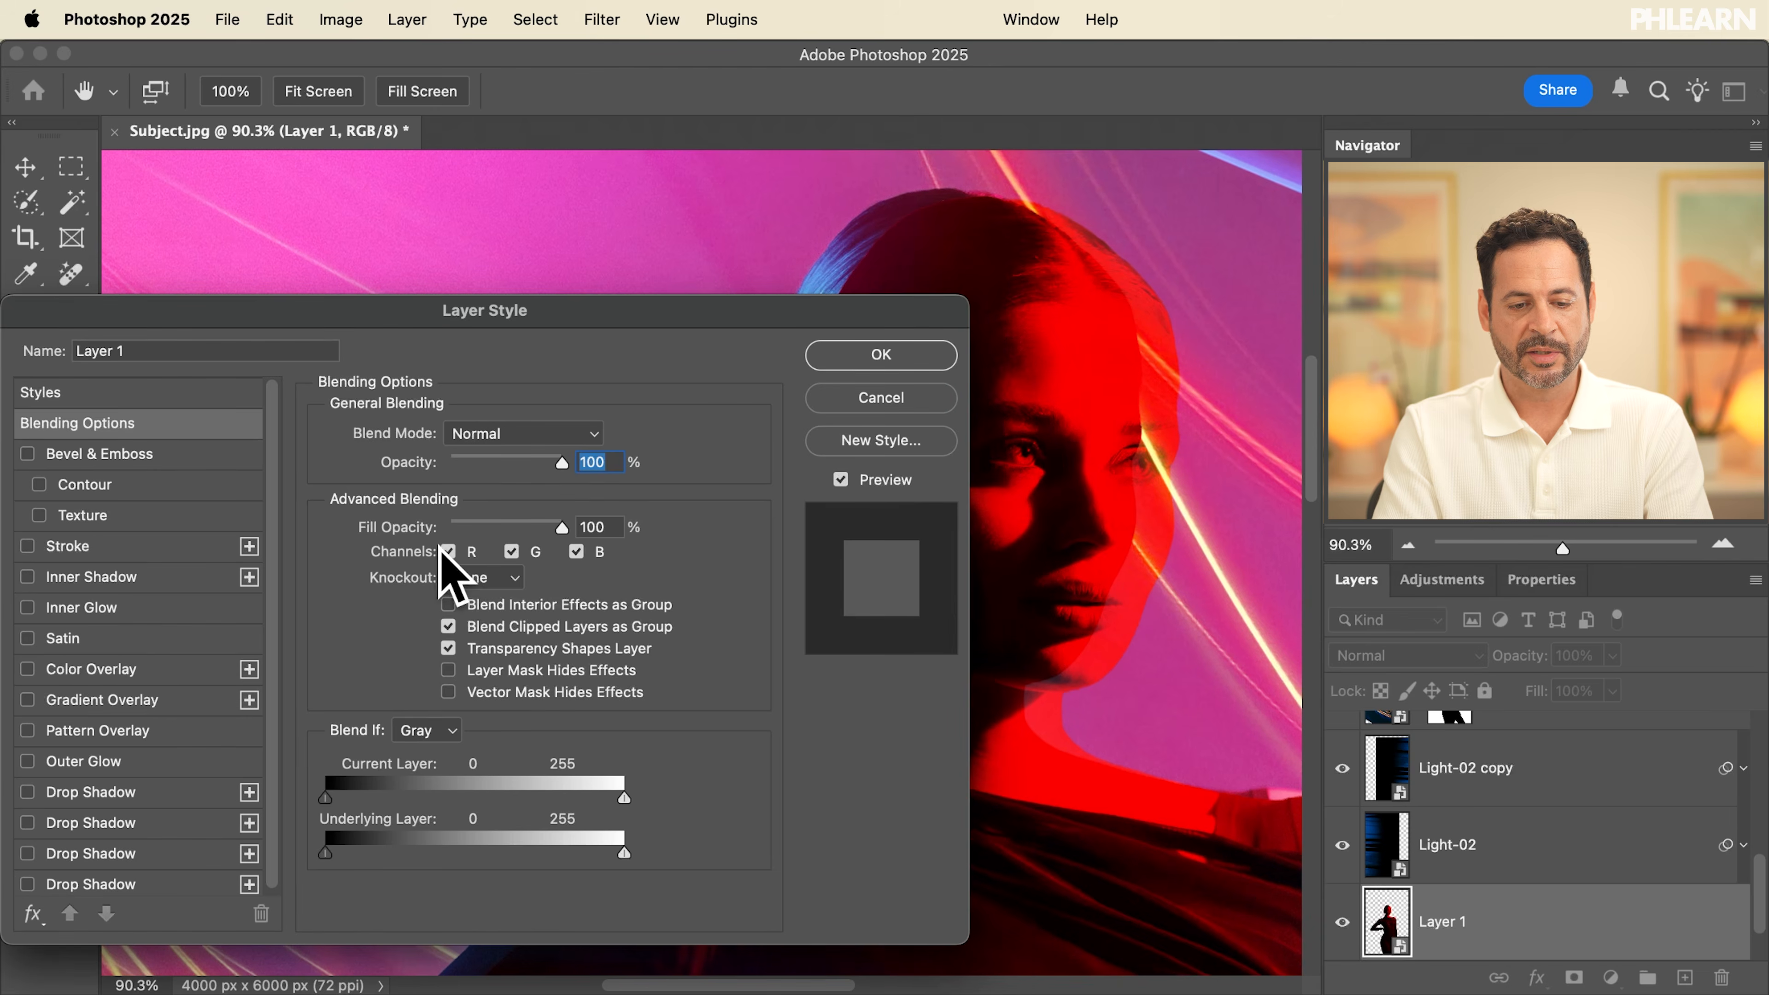
pyautogui.click(512, 551)
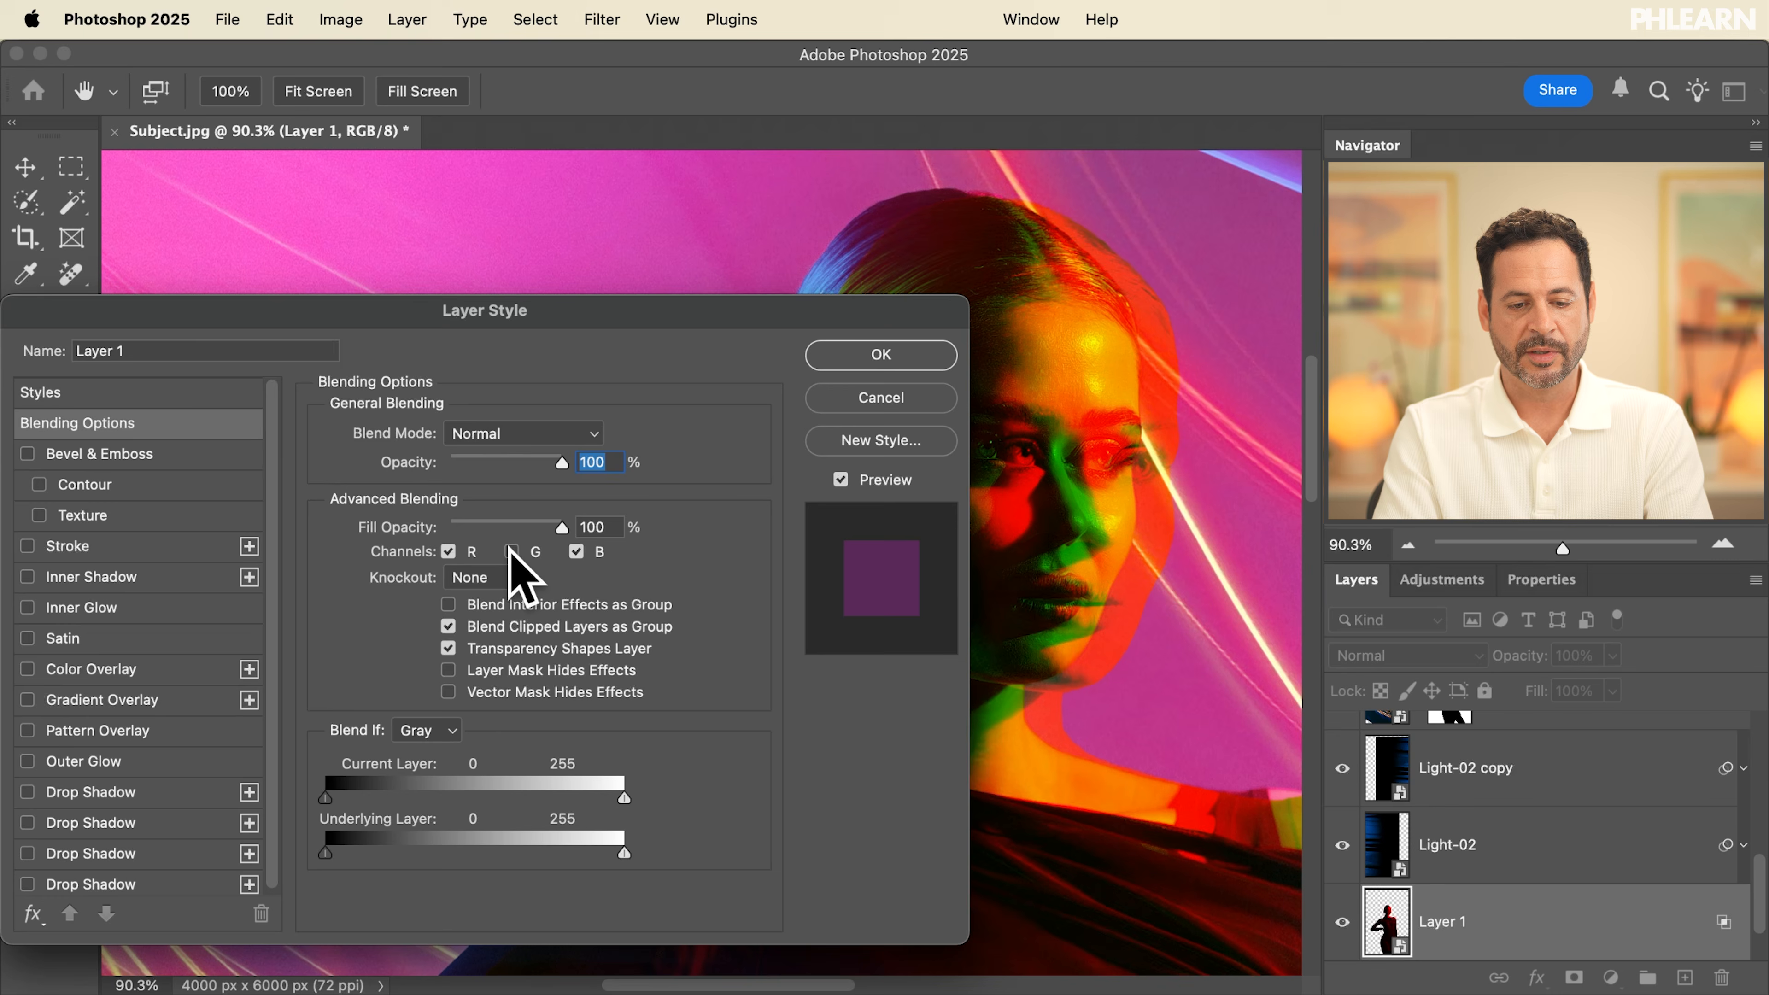
pyautogui.click(577, 551)
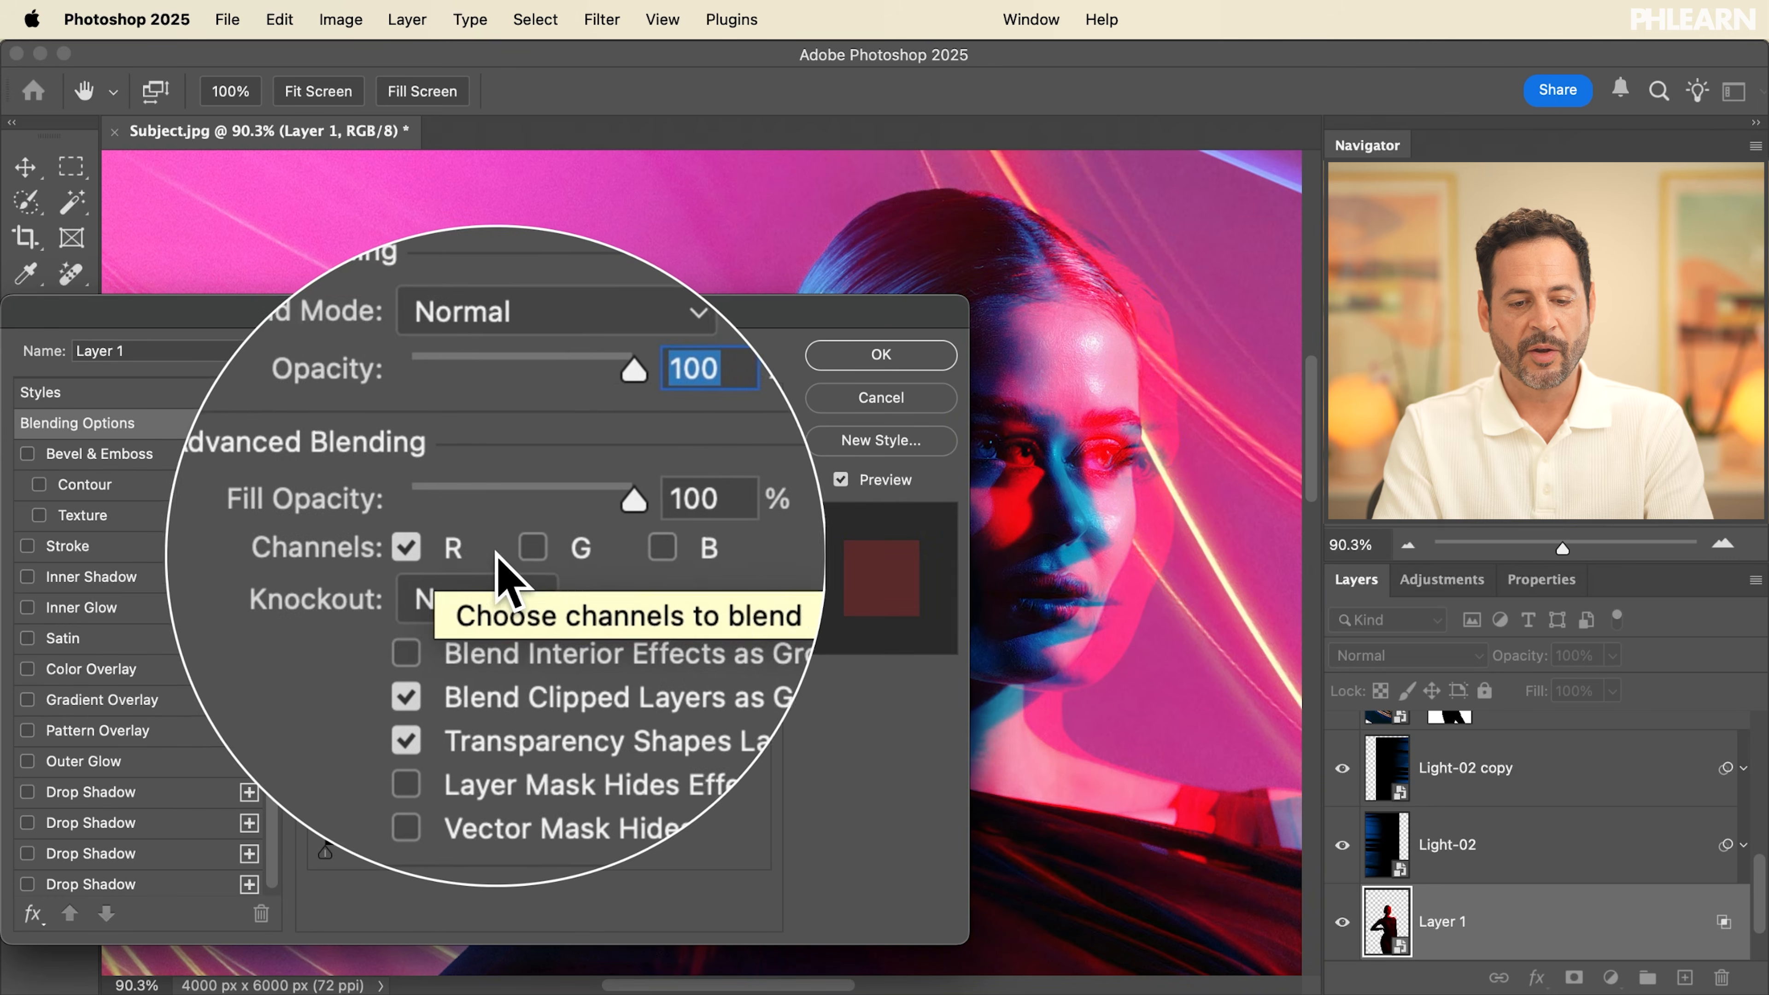
pyautogui.click(878, 354)
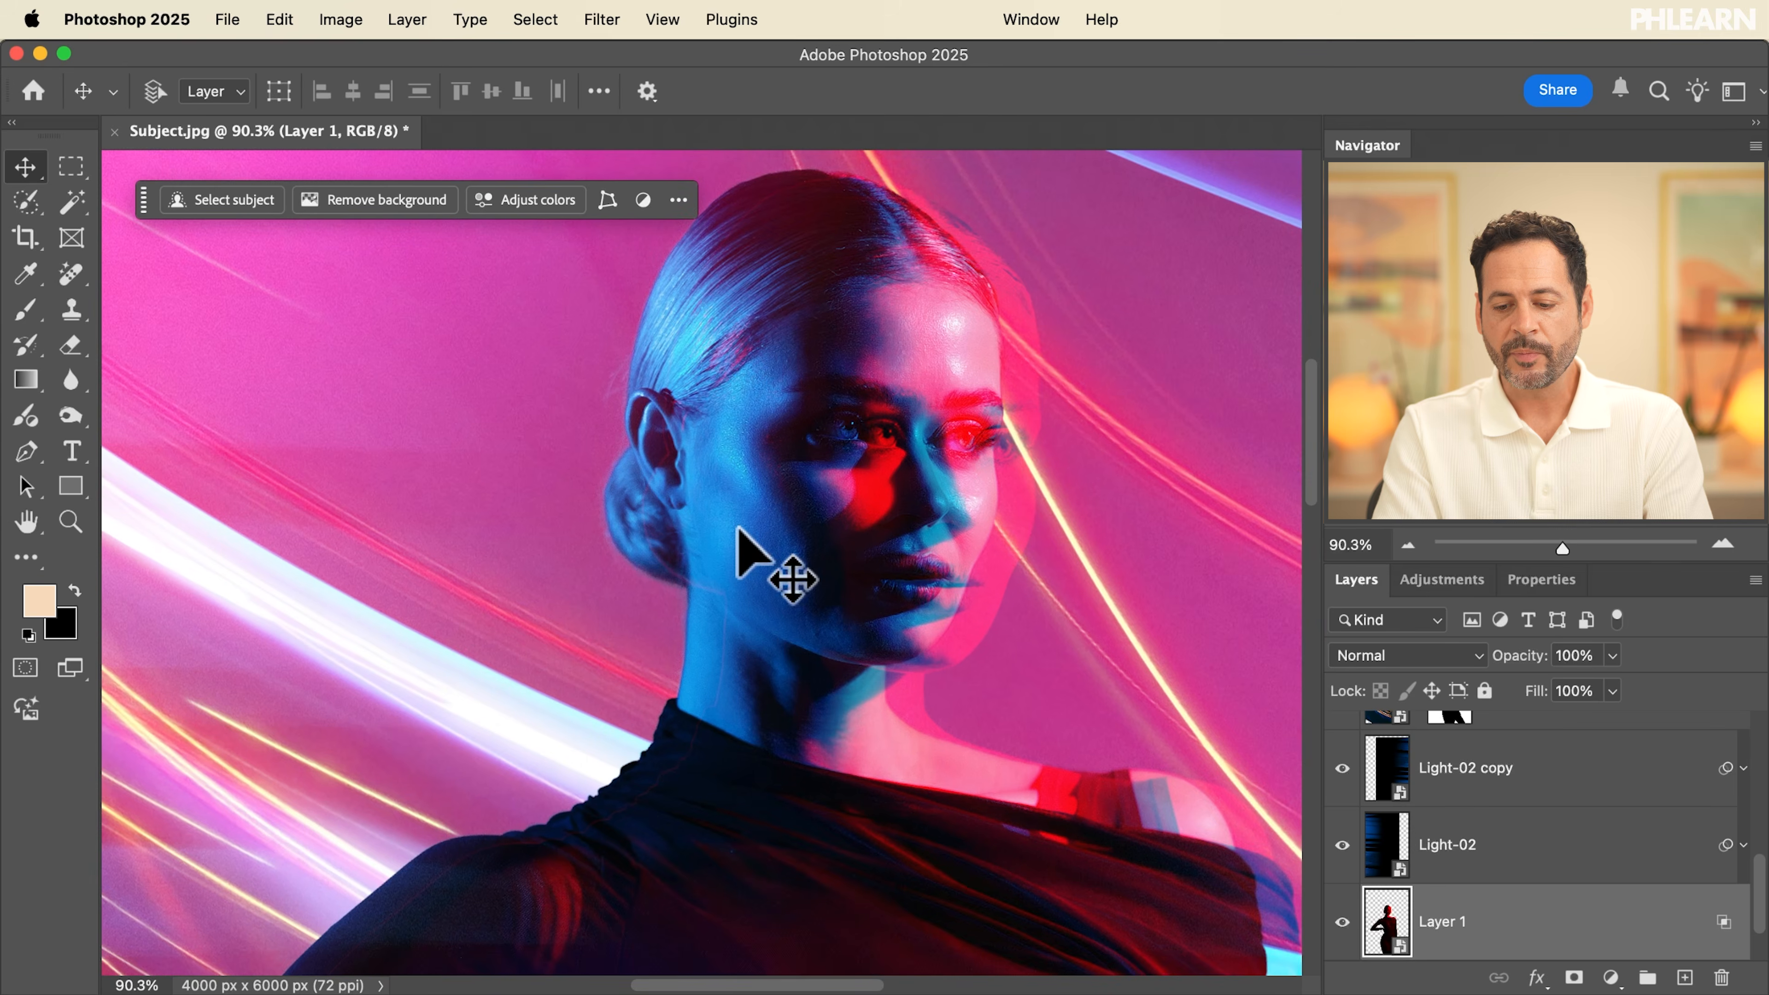
# Apply a Motion Blur smart filter to Layer 1 with an angle of -22° and a distance of 194 pixels
pyautogui.scroll(-1, 1596, 868)
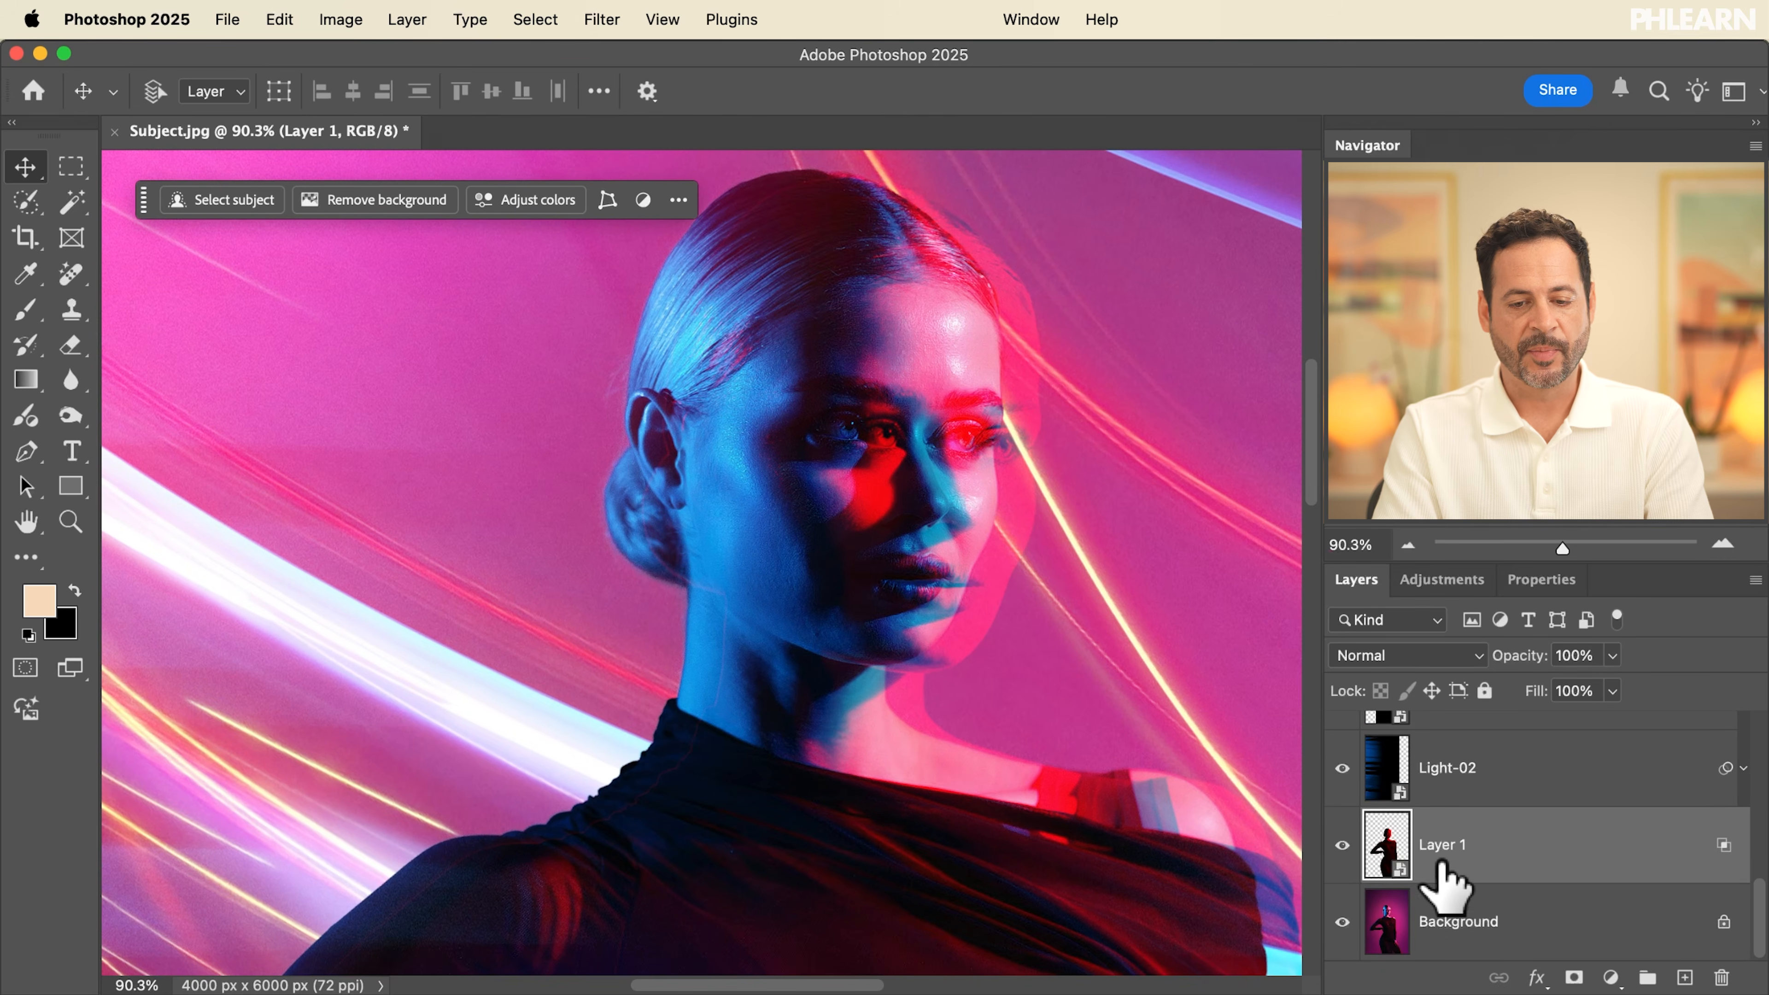
pyautogui.click(601, 18)
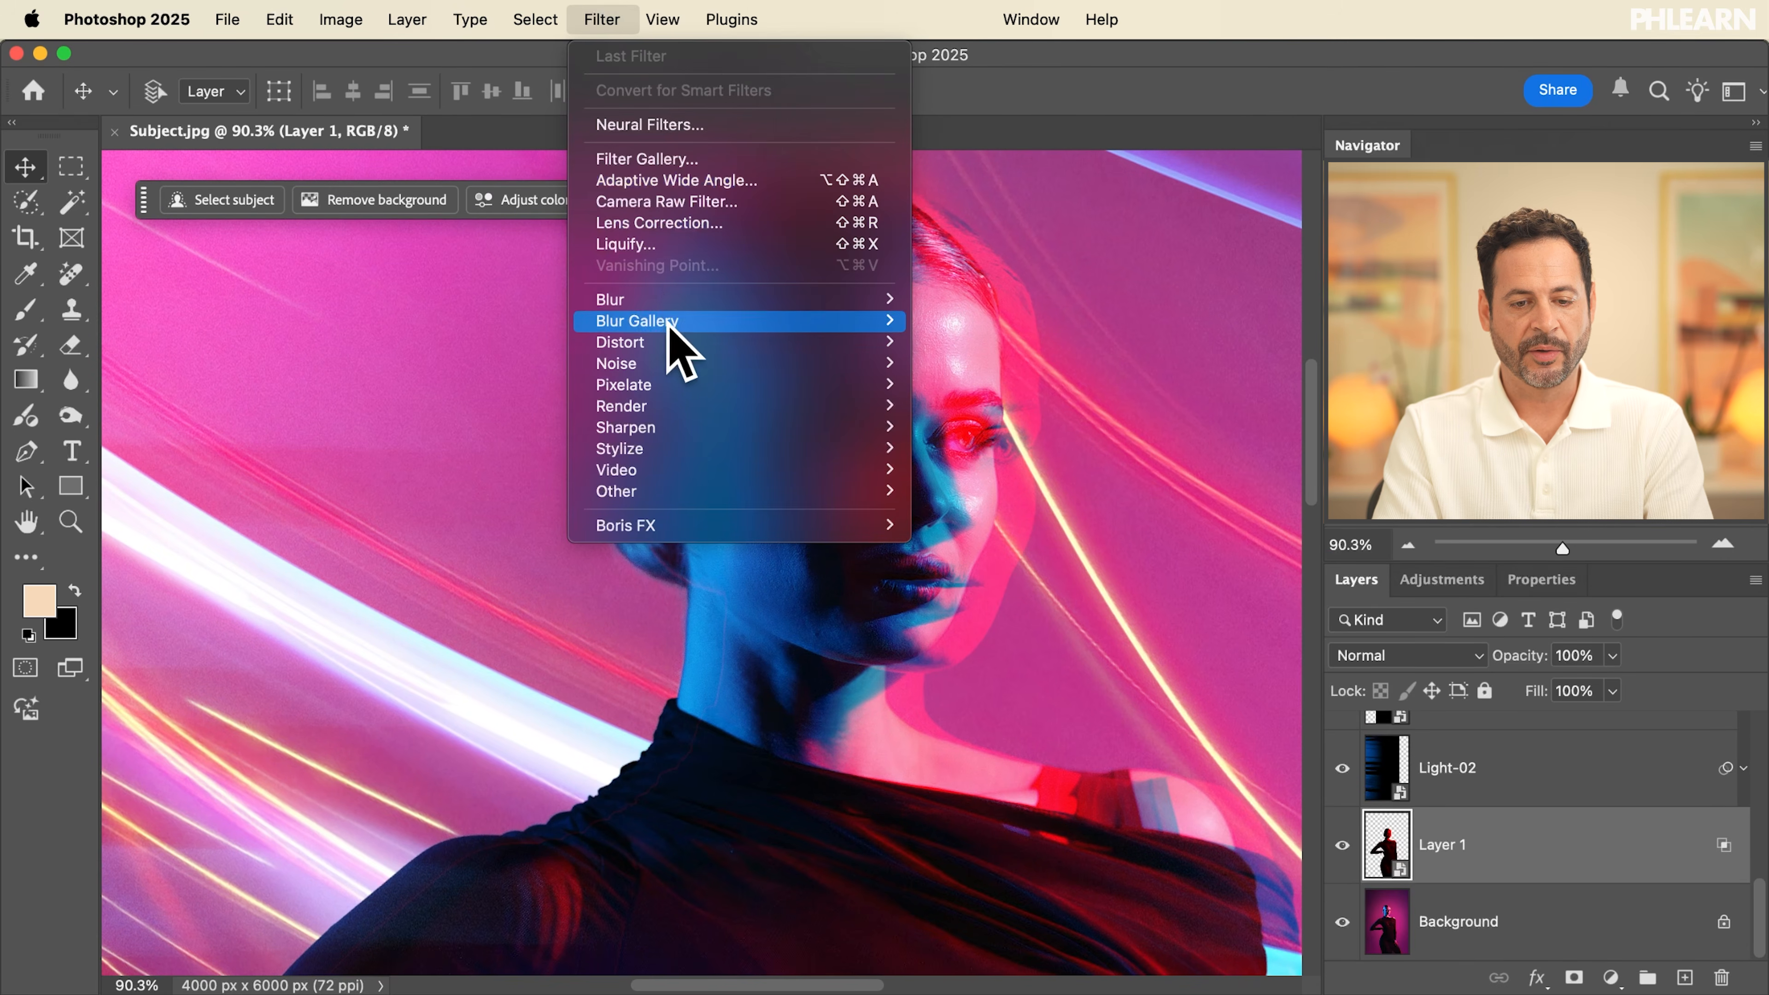
pyautogui.moveTo(667, 301)
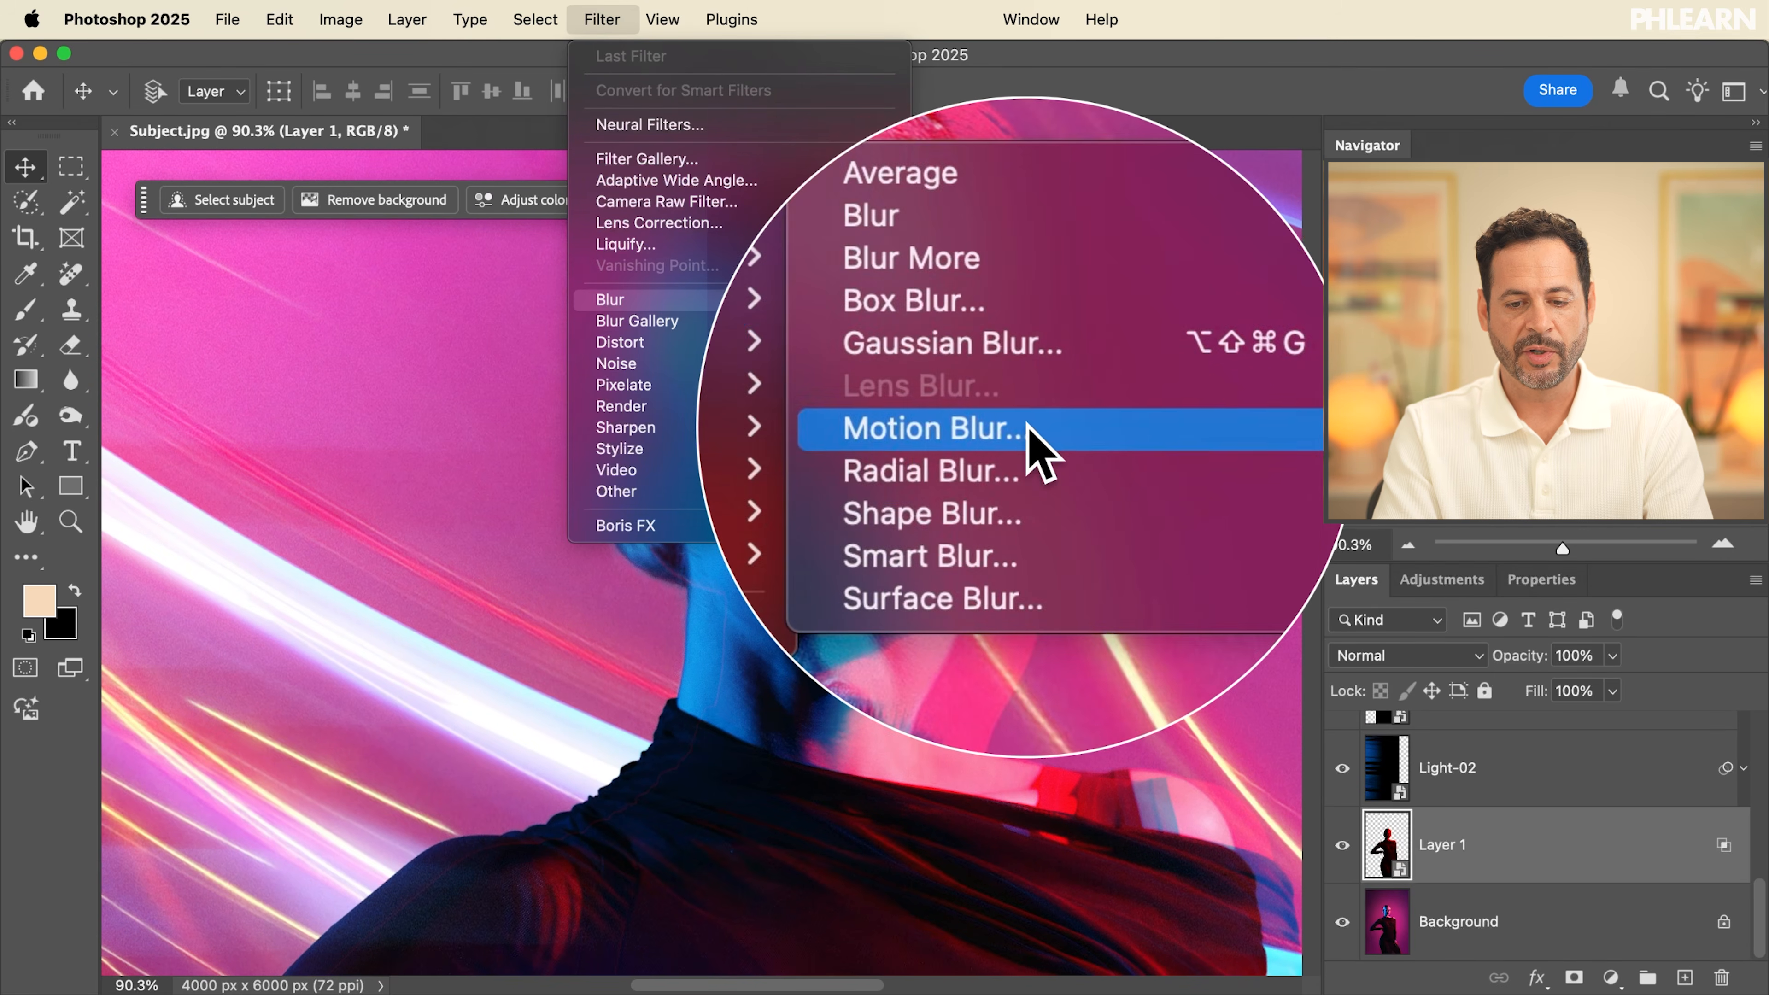
pyautogui.click(1038, 444)
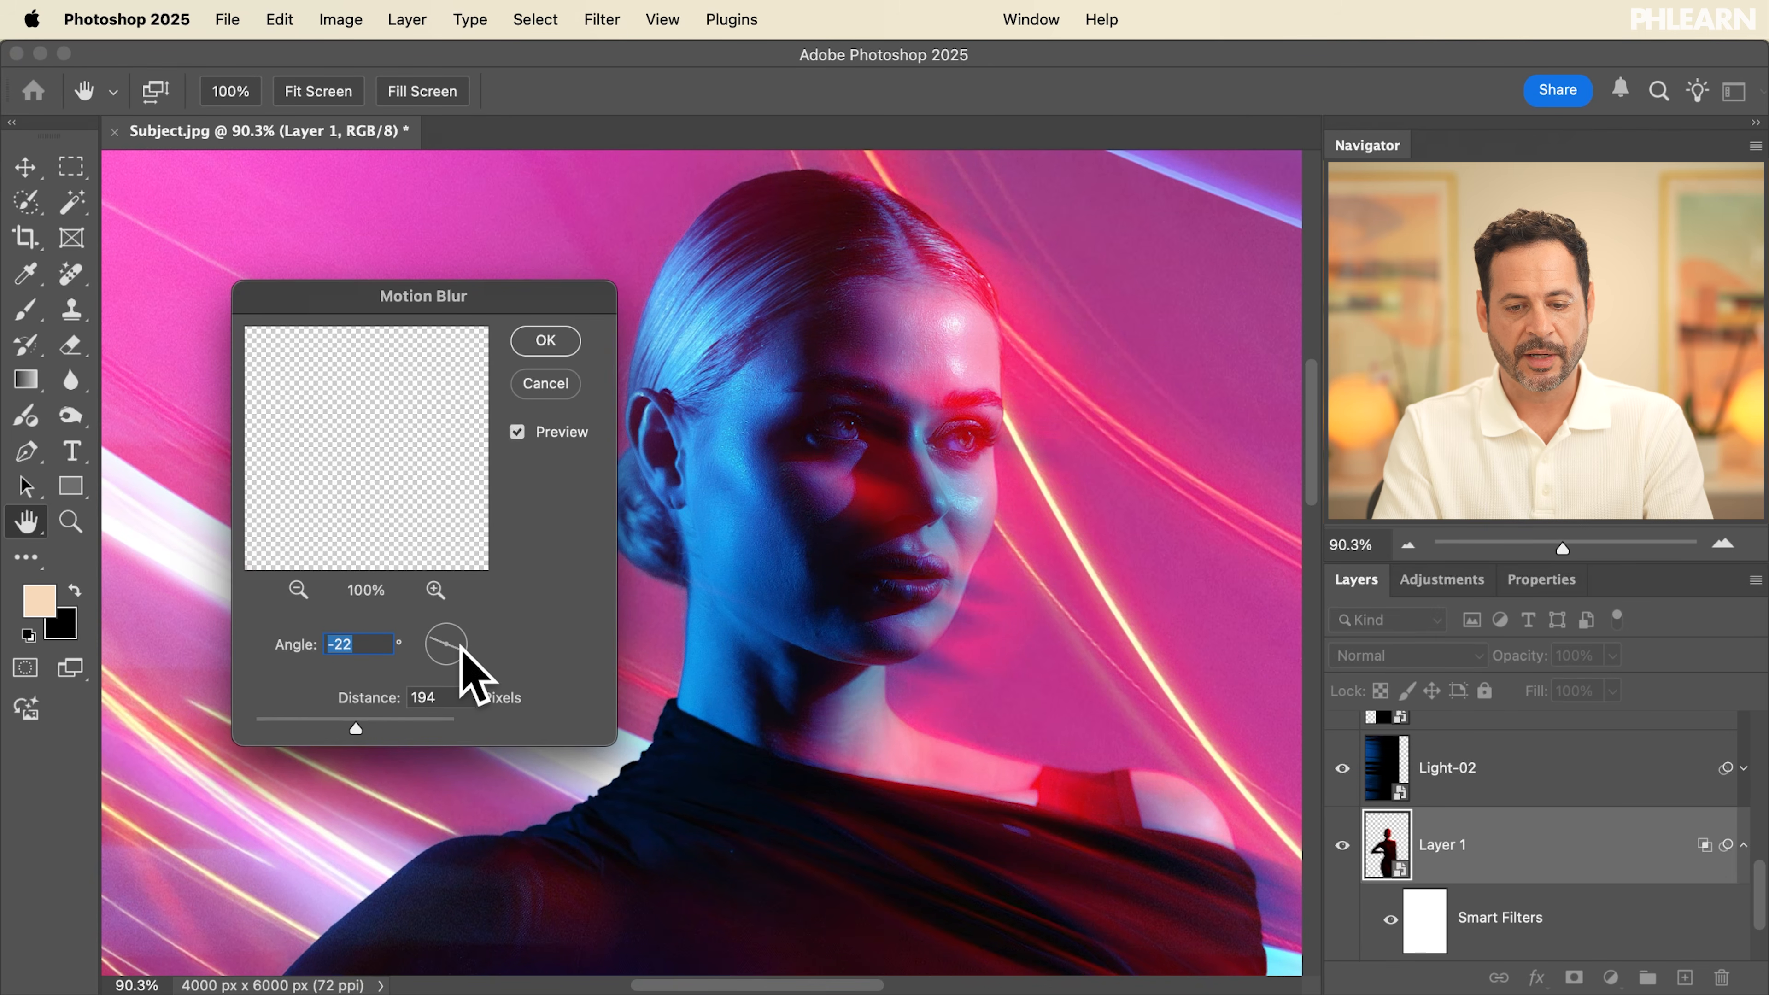
pyautogui.click(546, 344)
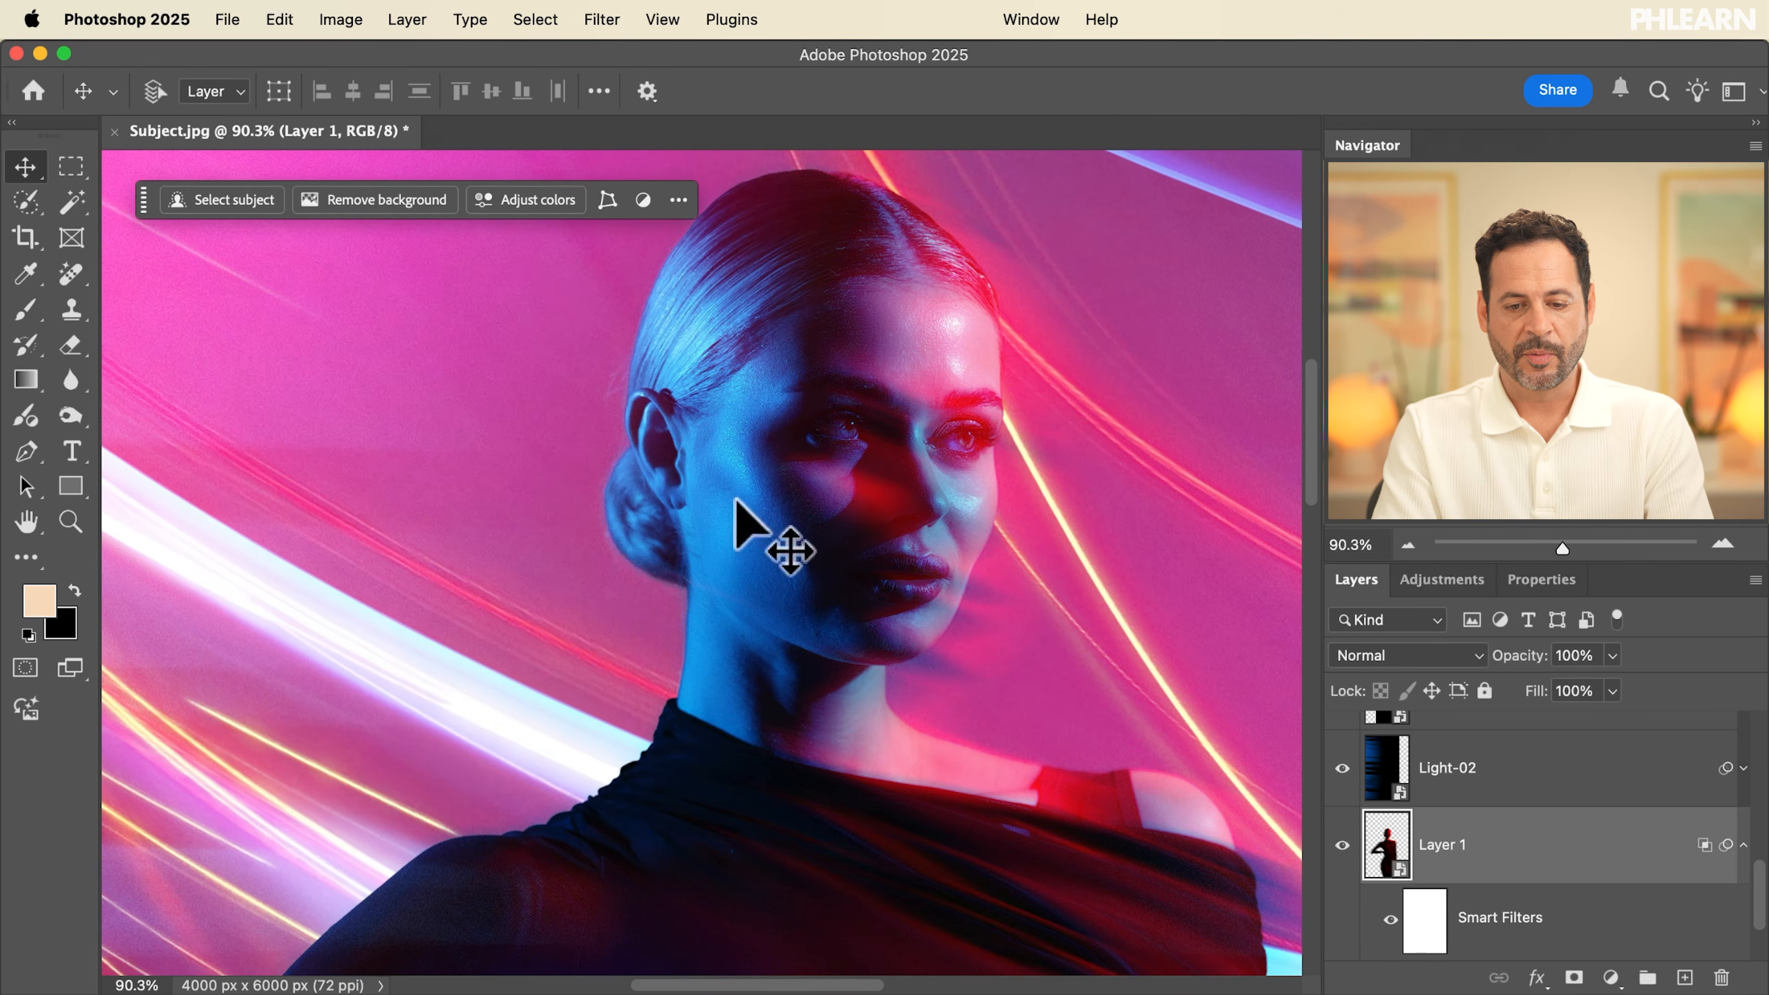
# Toggle Layer 1's visibility repeatedly to compare the portrait with and without the blurred red channel effect
pyautogui.scroll(2, 989, 558)
pyautogui.click(1342, 843)
pyautogui.click(1341, 843)
pyautogui.click(1342, 842)
pyautogui.click(1341, 843)
pyautogui.click(1342, 843)
pyautogui.click(1342, 843)
pyautogui.click(1342, 843)
pyautogui.click(1342, 843)
pyautogui.click(1342, 842)
pyautogui.click(1342, 843)
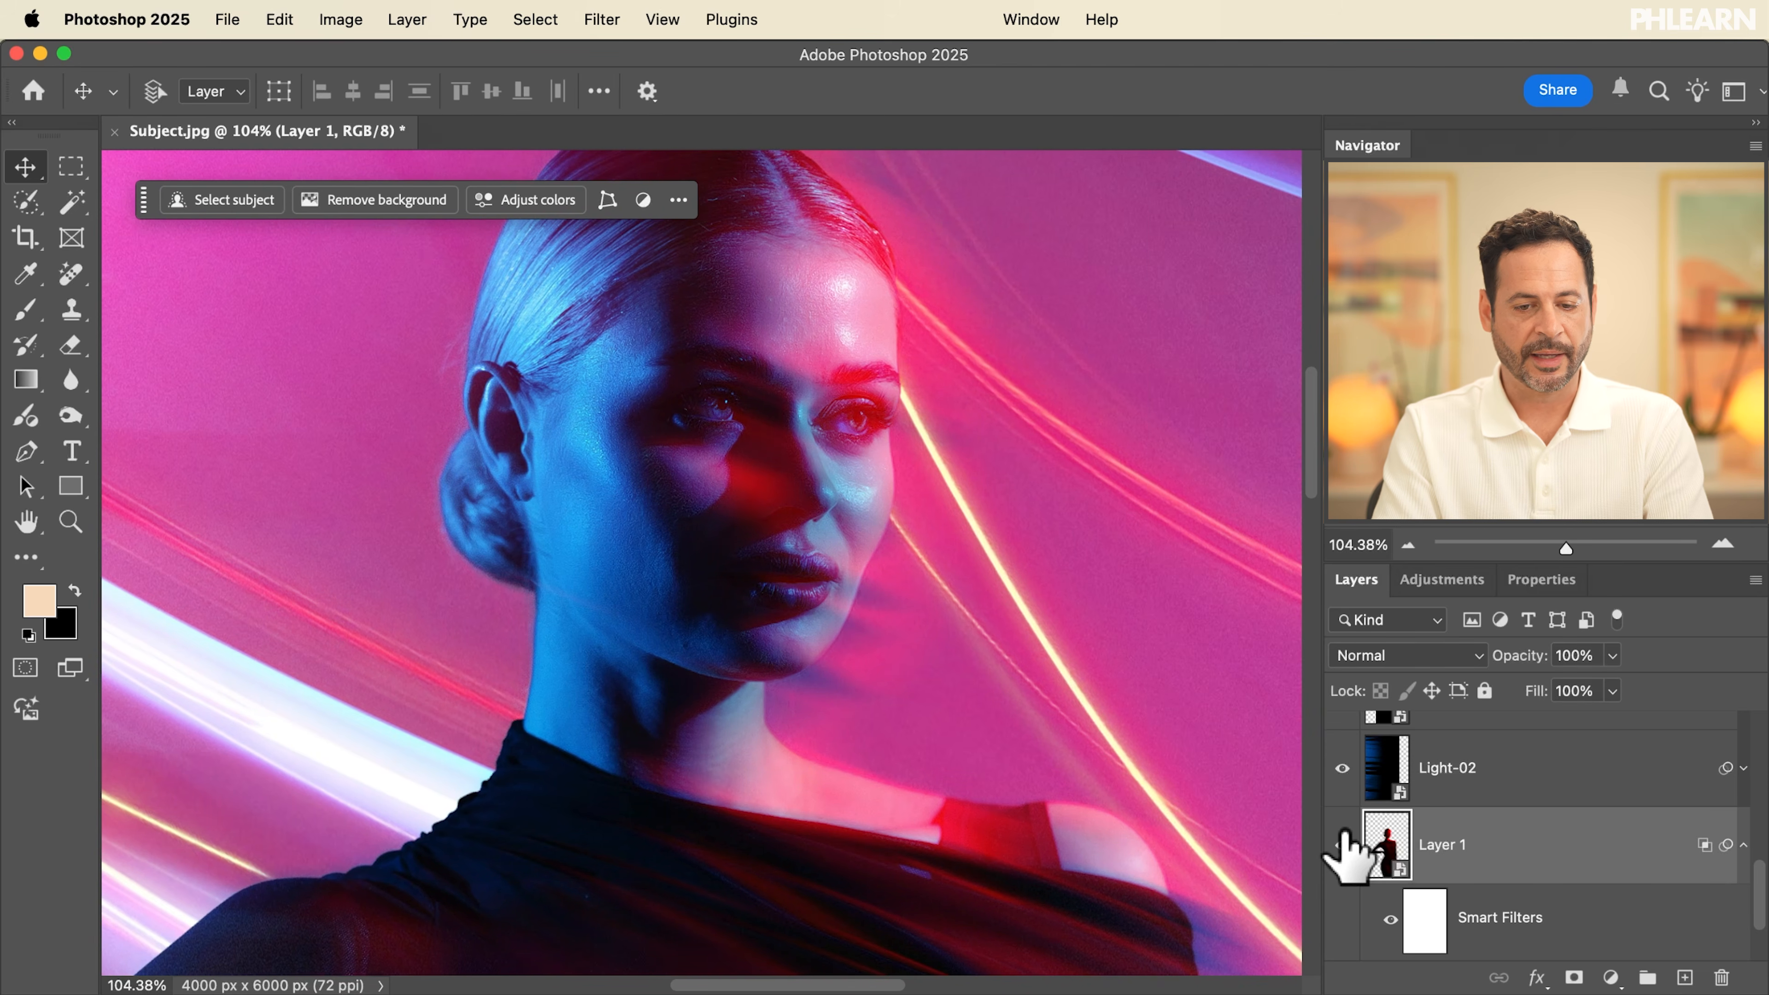
# Duplicate Layer 1 together with its Motion Blur smart filter
pyautogui.hotkey('ctrl', 'j')
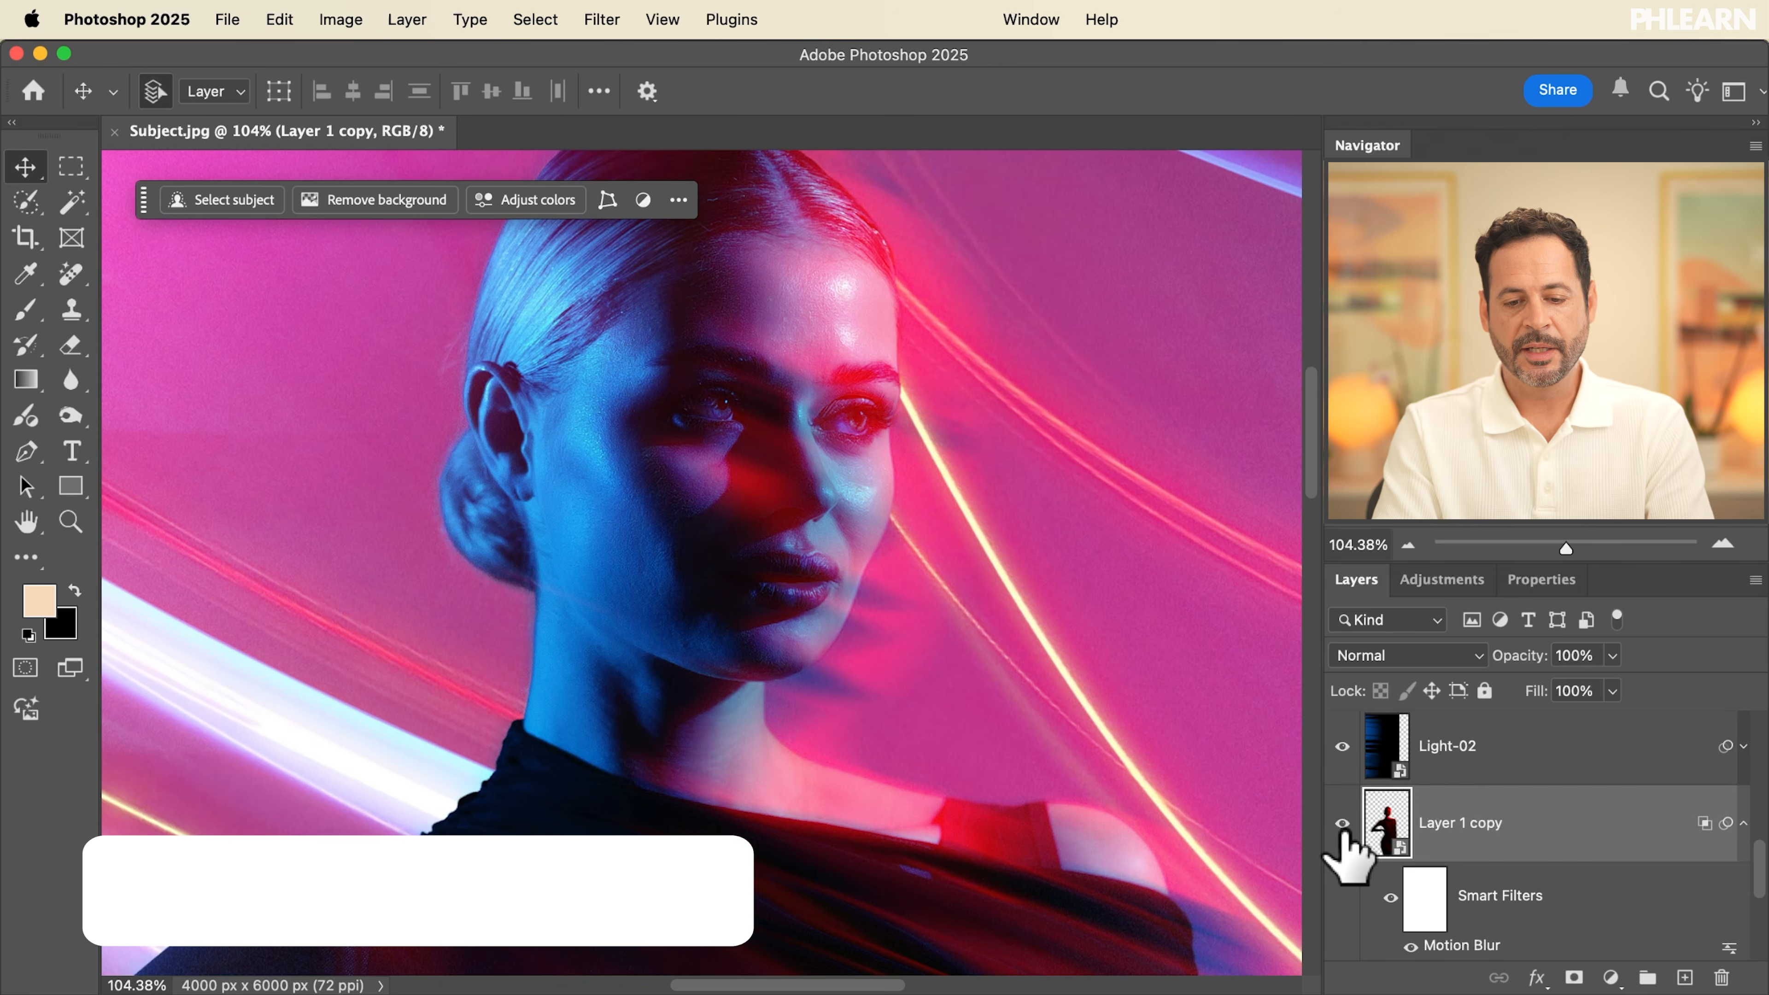
# Scale the Layer 1 copy up to 161% and move it so the enlarged figure sits to the right of the subject
pyautogui.hotkey('ctrl', 't')
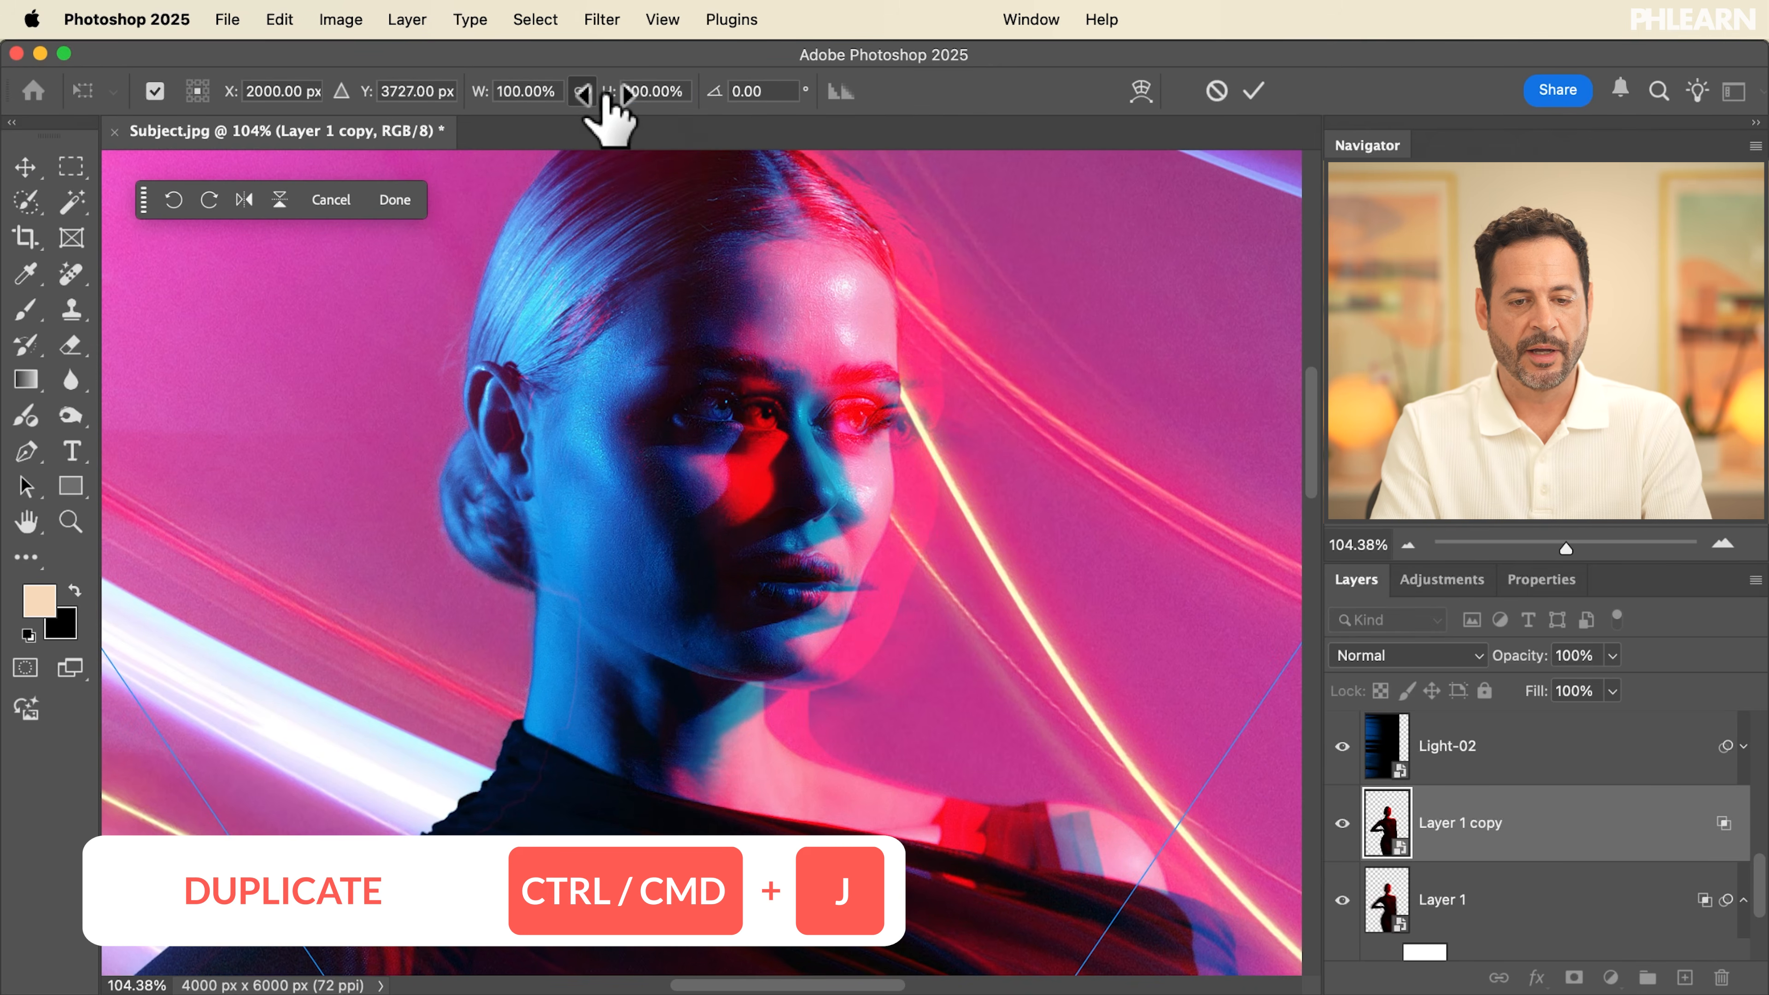
pyautogui.moveTo(616, 94); pyautogui.dragTo(679, 91)
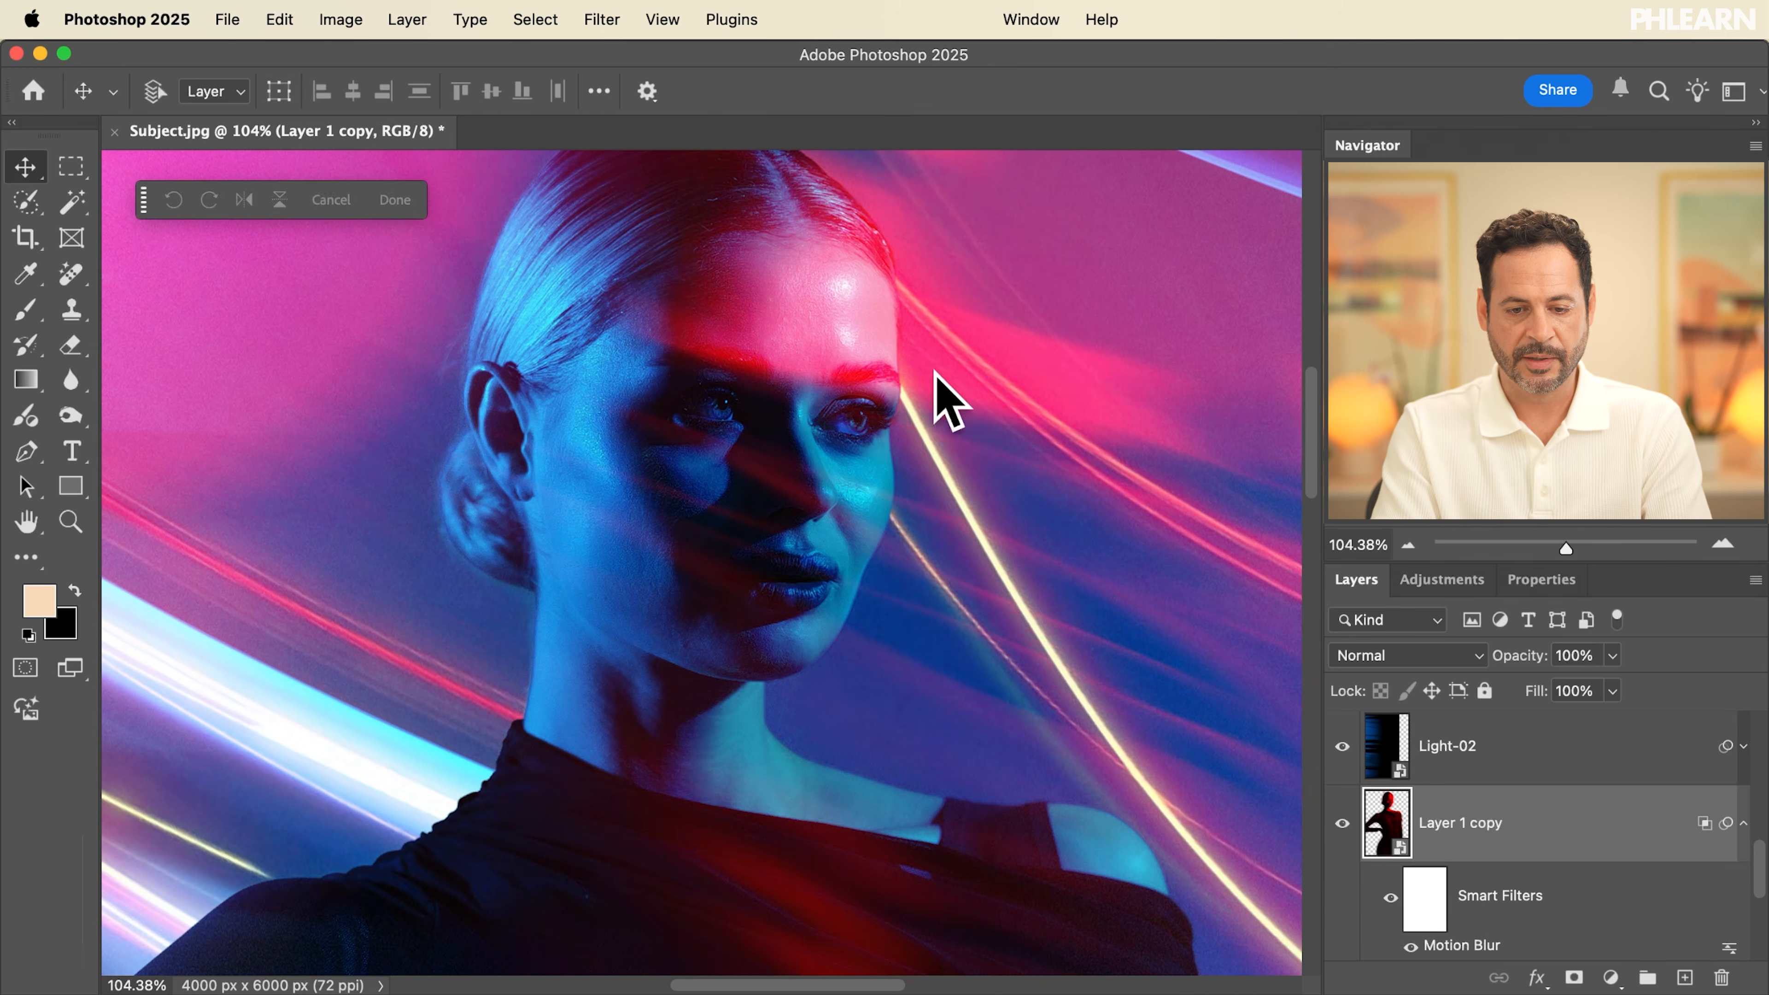
pyautogui.moveTo(932, 376); pyautogui.dragTo(383, 837)
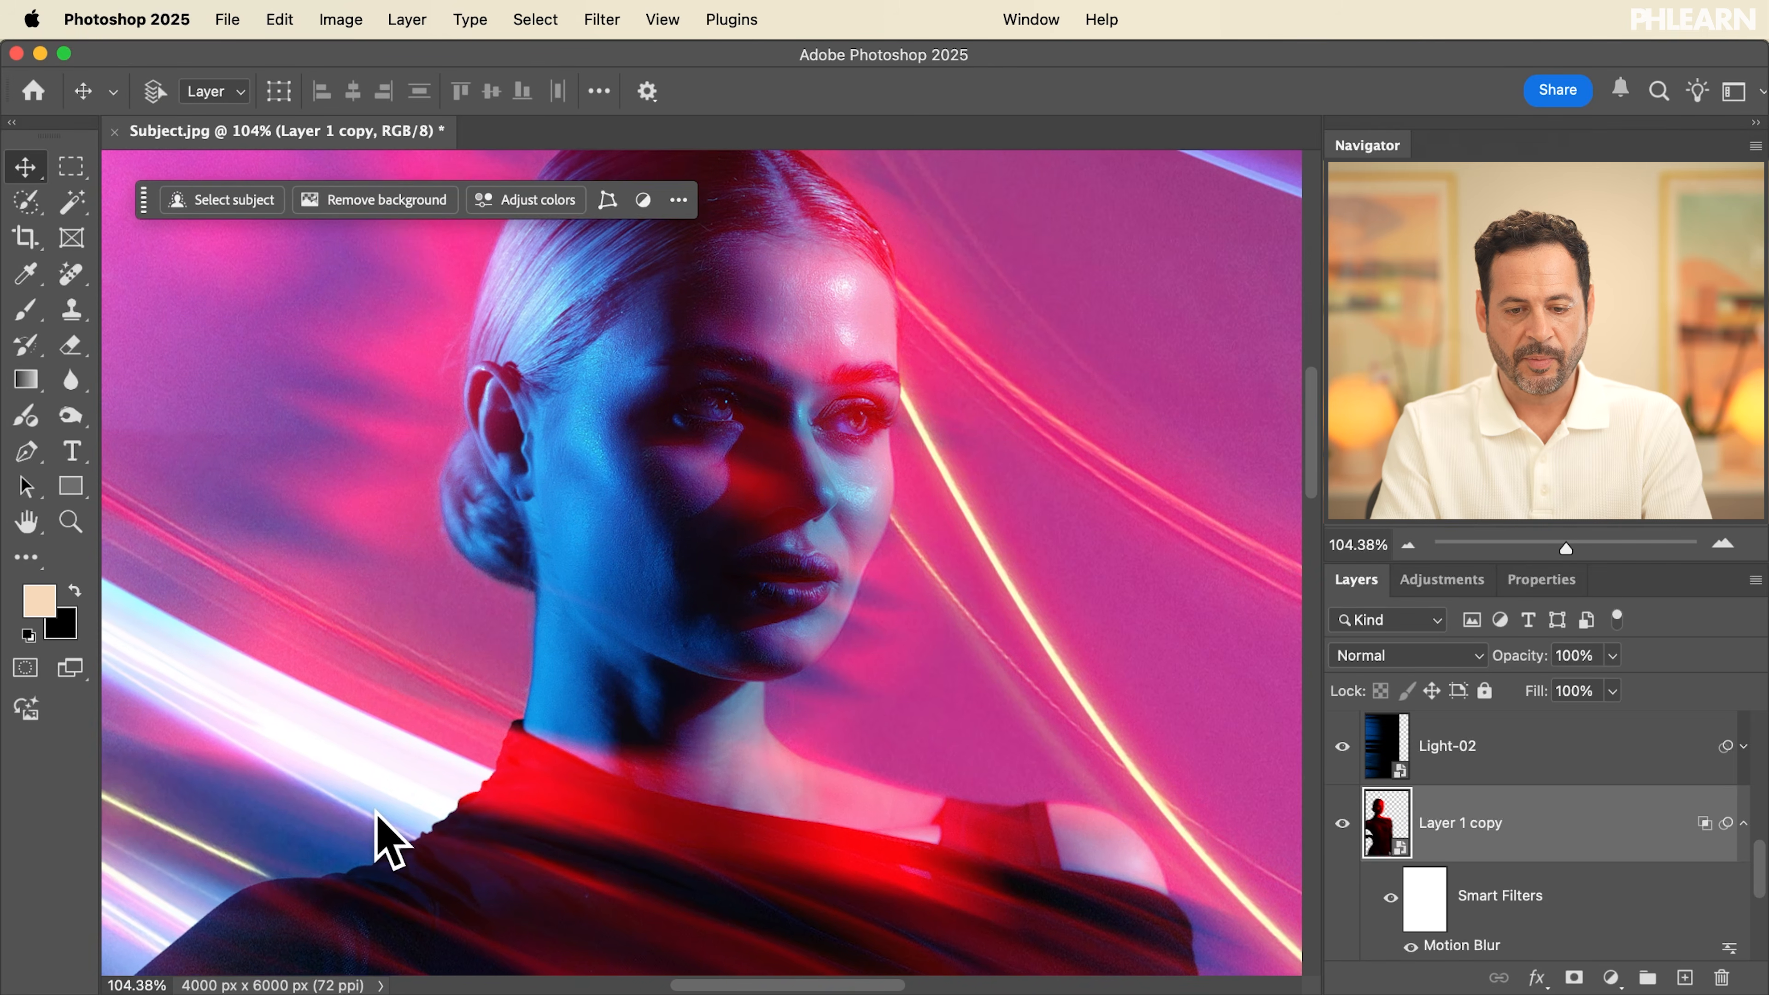
pyautogui.scroll(-6, 383, 835)
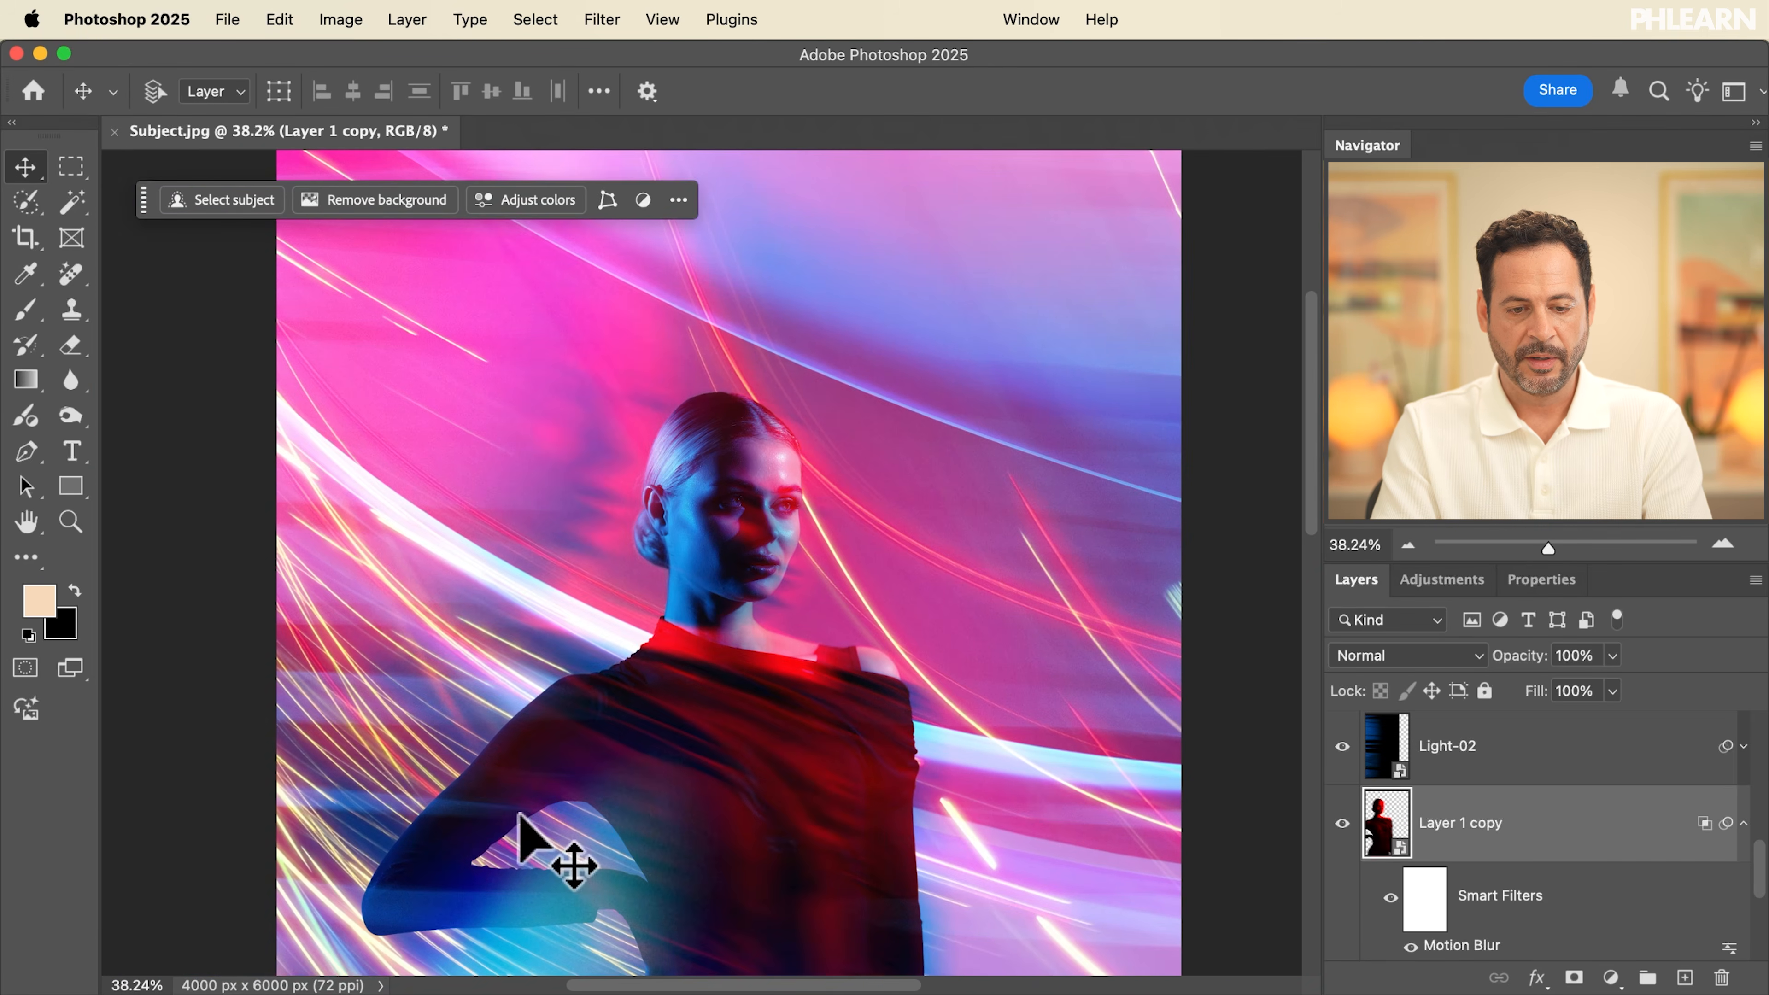
pyautogui.moveTo(549, 825); pyautogui.dragTo(1035, 806)
# Enlarge the Layer 1 copy to 220%, shifting it over the subject's torso at 64% opacity
pyautogui.hotkey('ctrl', 't')
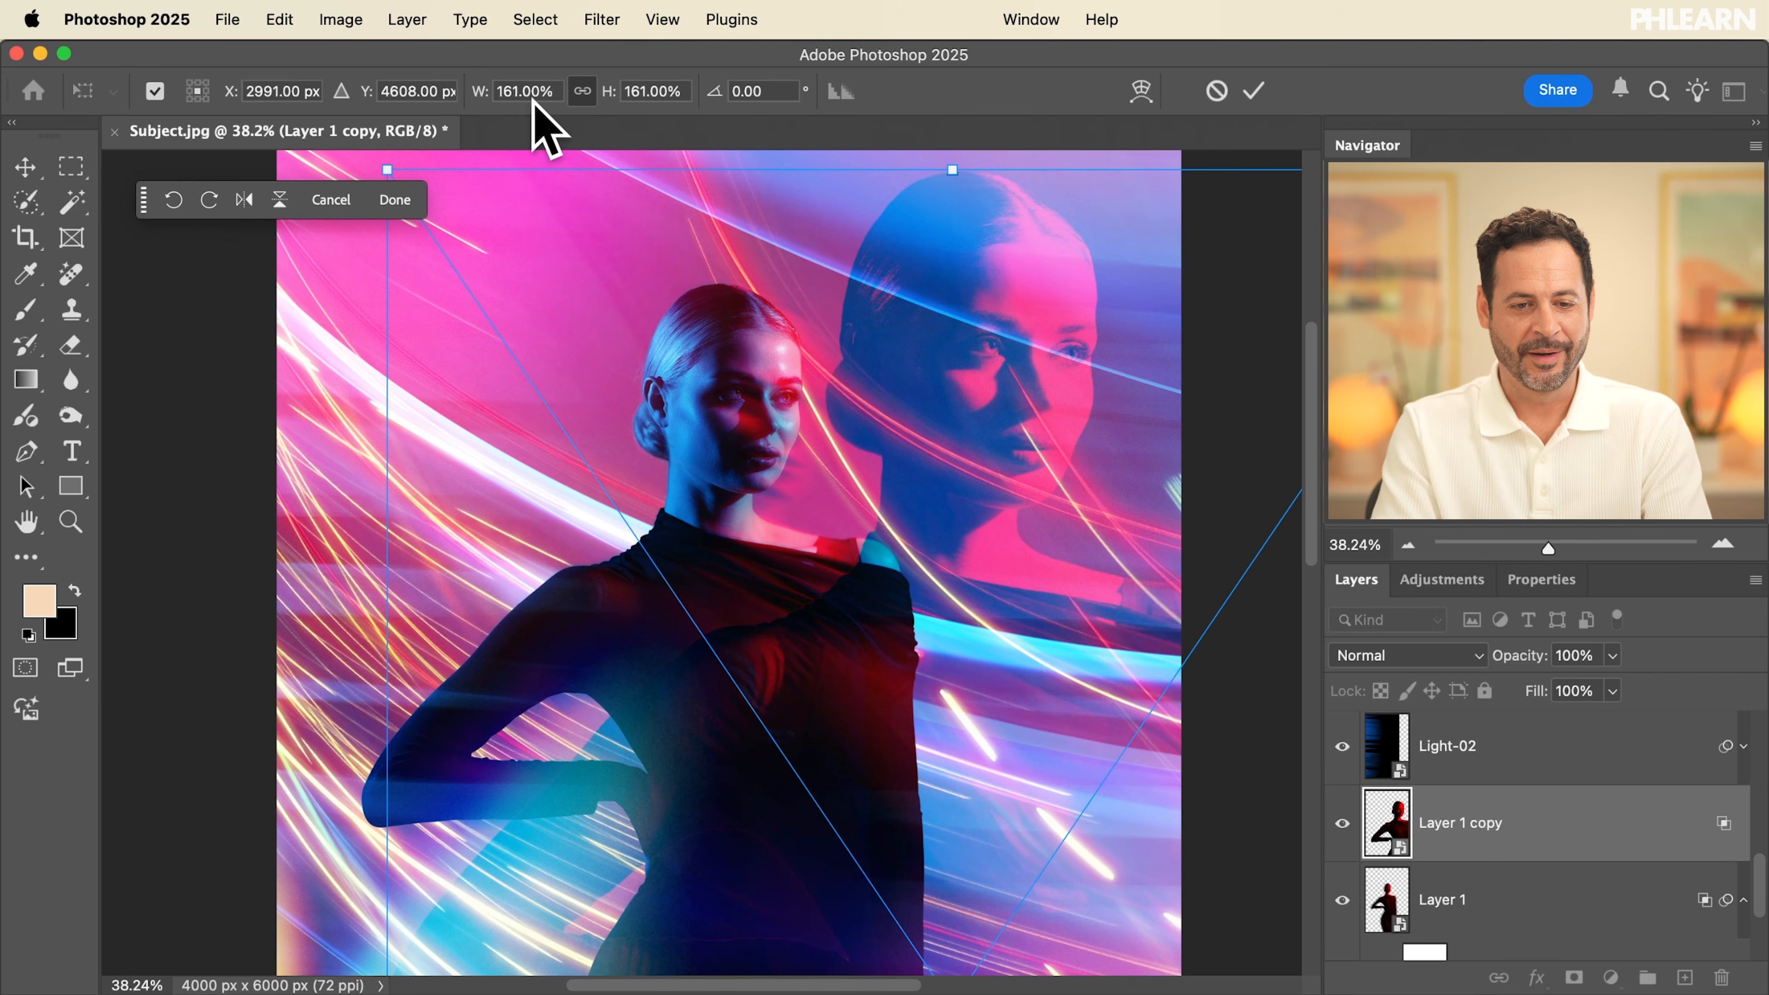
pyautogui.moveTo(607, 98); pyautogui.dragTo(679, 87)
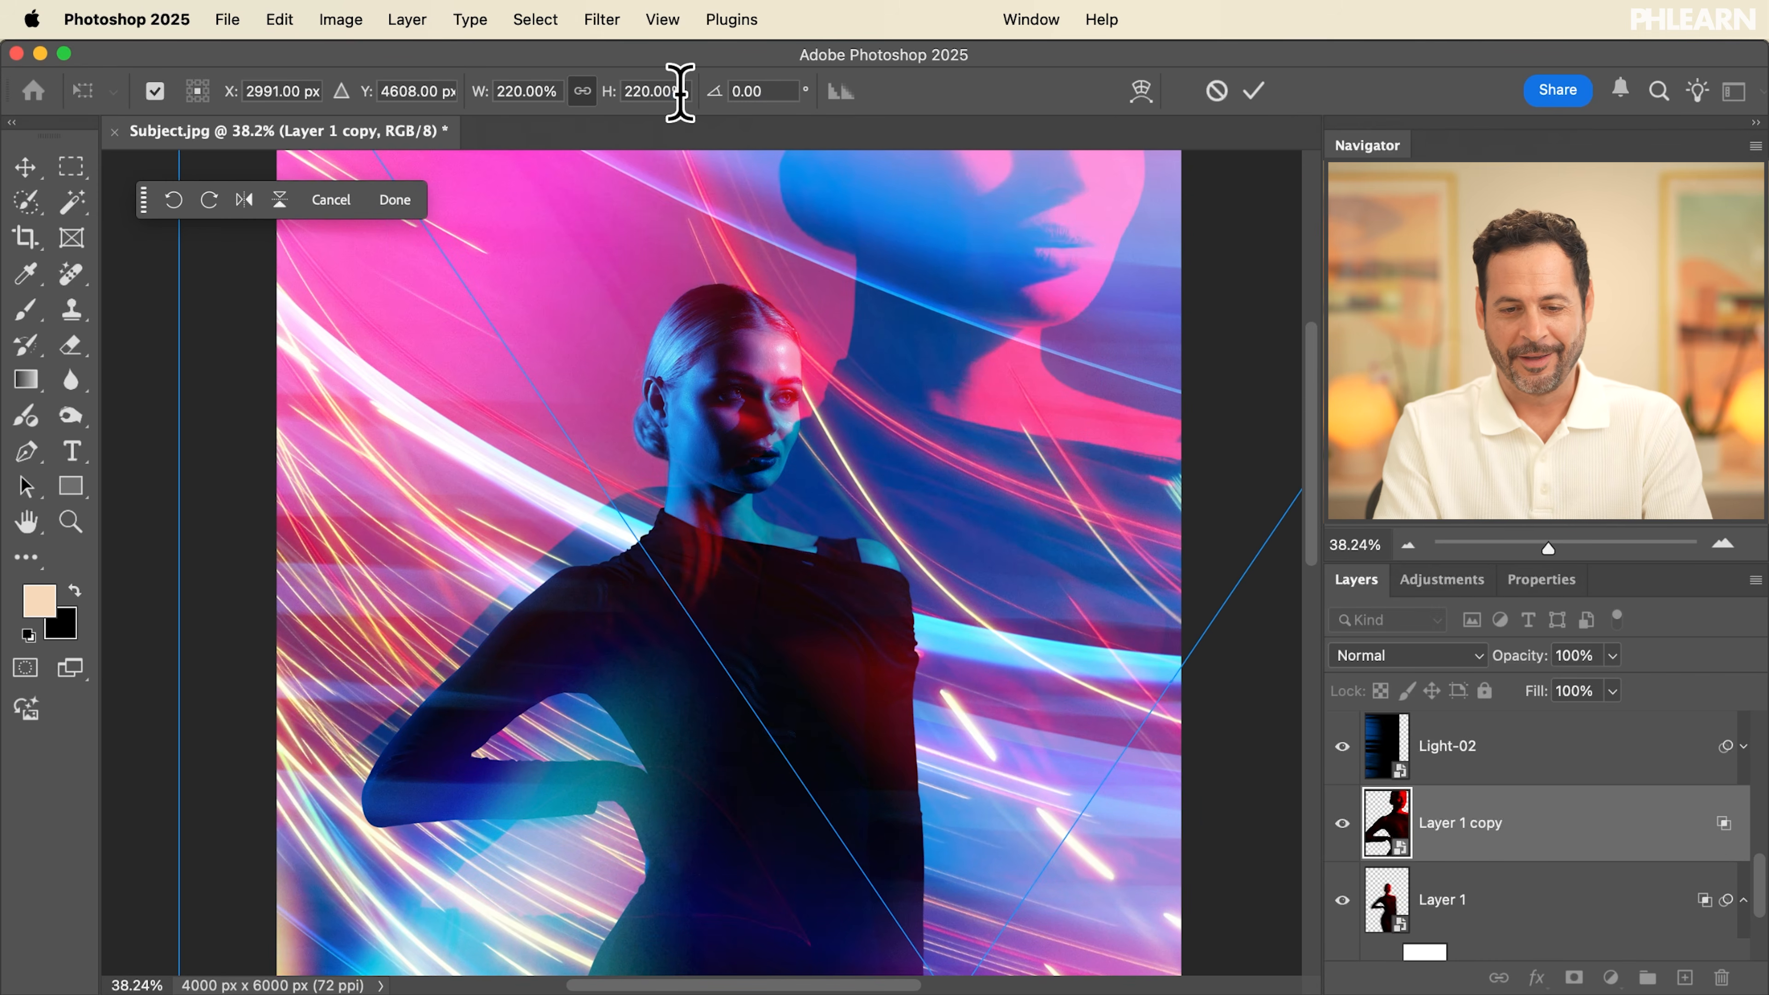
pyautogui.press('Return')
pyautogui.moveTo(1013, 377); pyautogui.dragTo(546, 568)
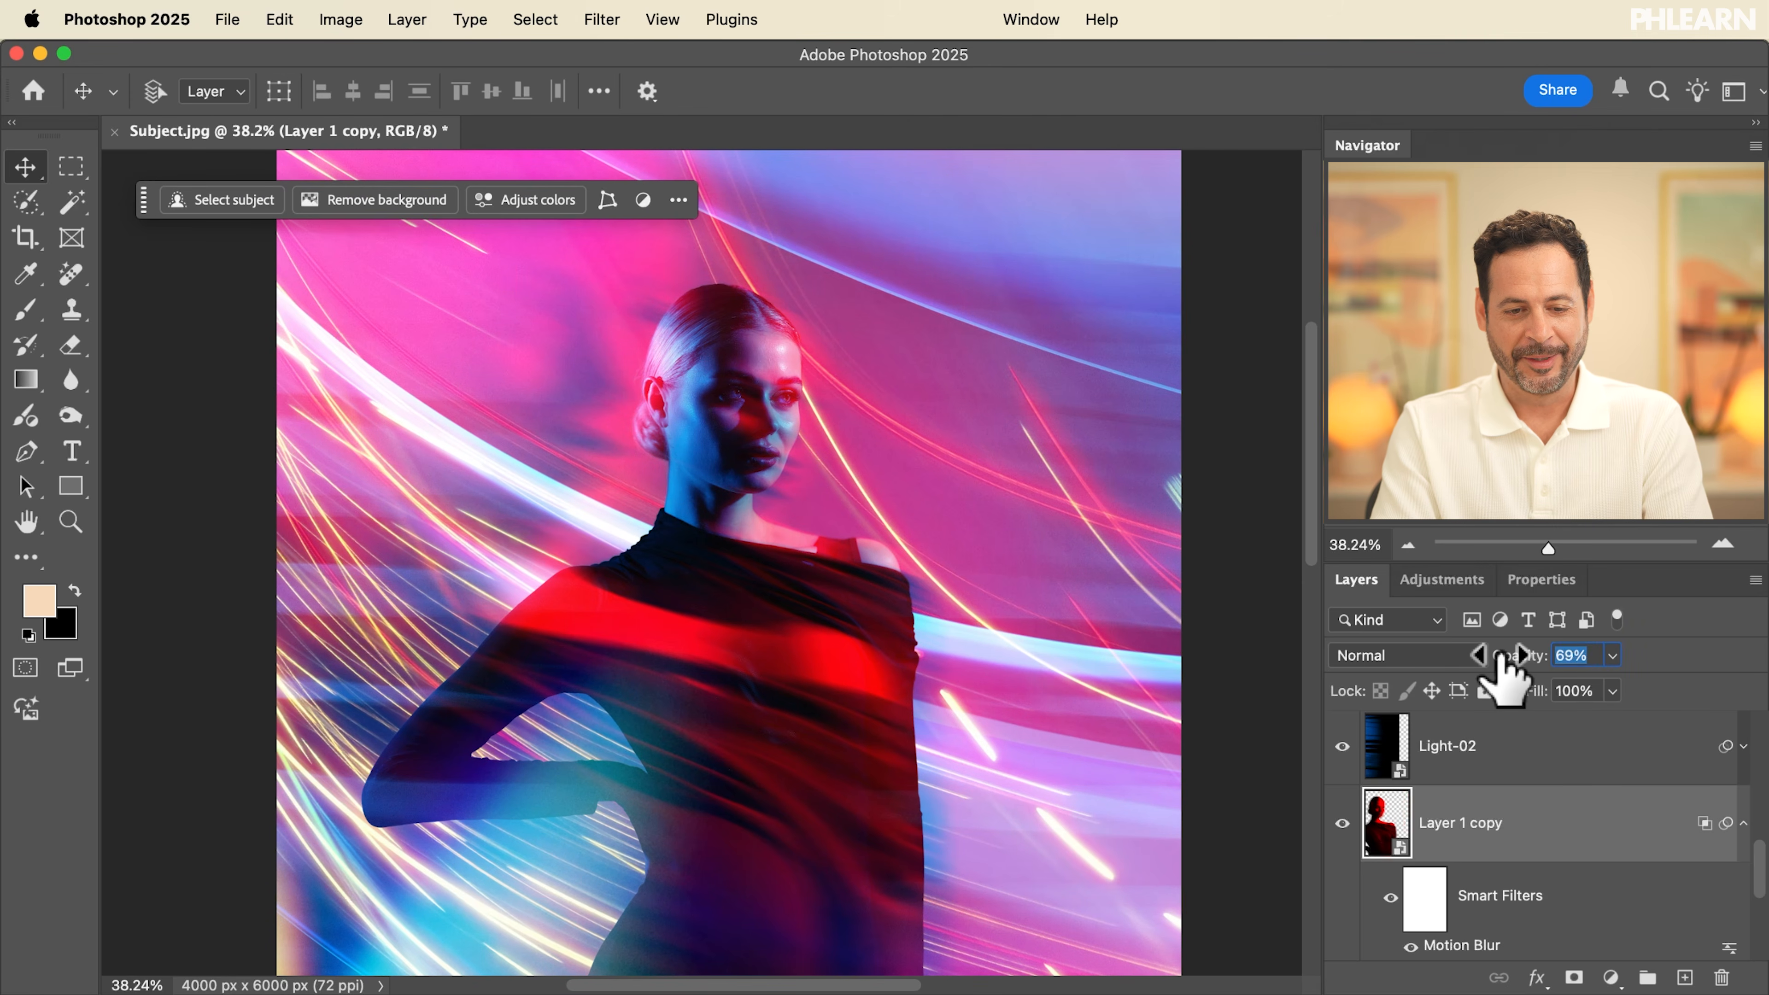
pyautogui.moveTo(1511, 658); pyautogui.dragTo(1501, 658)
pyautogui.moveTo(839, 635)
pyautogui.mouseDown()
pyautogui.moveTo(814, 620)
pyautogui.moveTo(824, 635)
pyautogui.mouseUp()
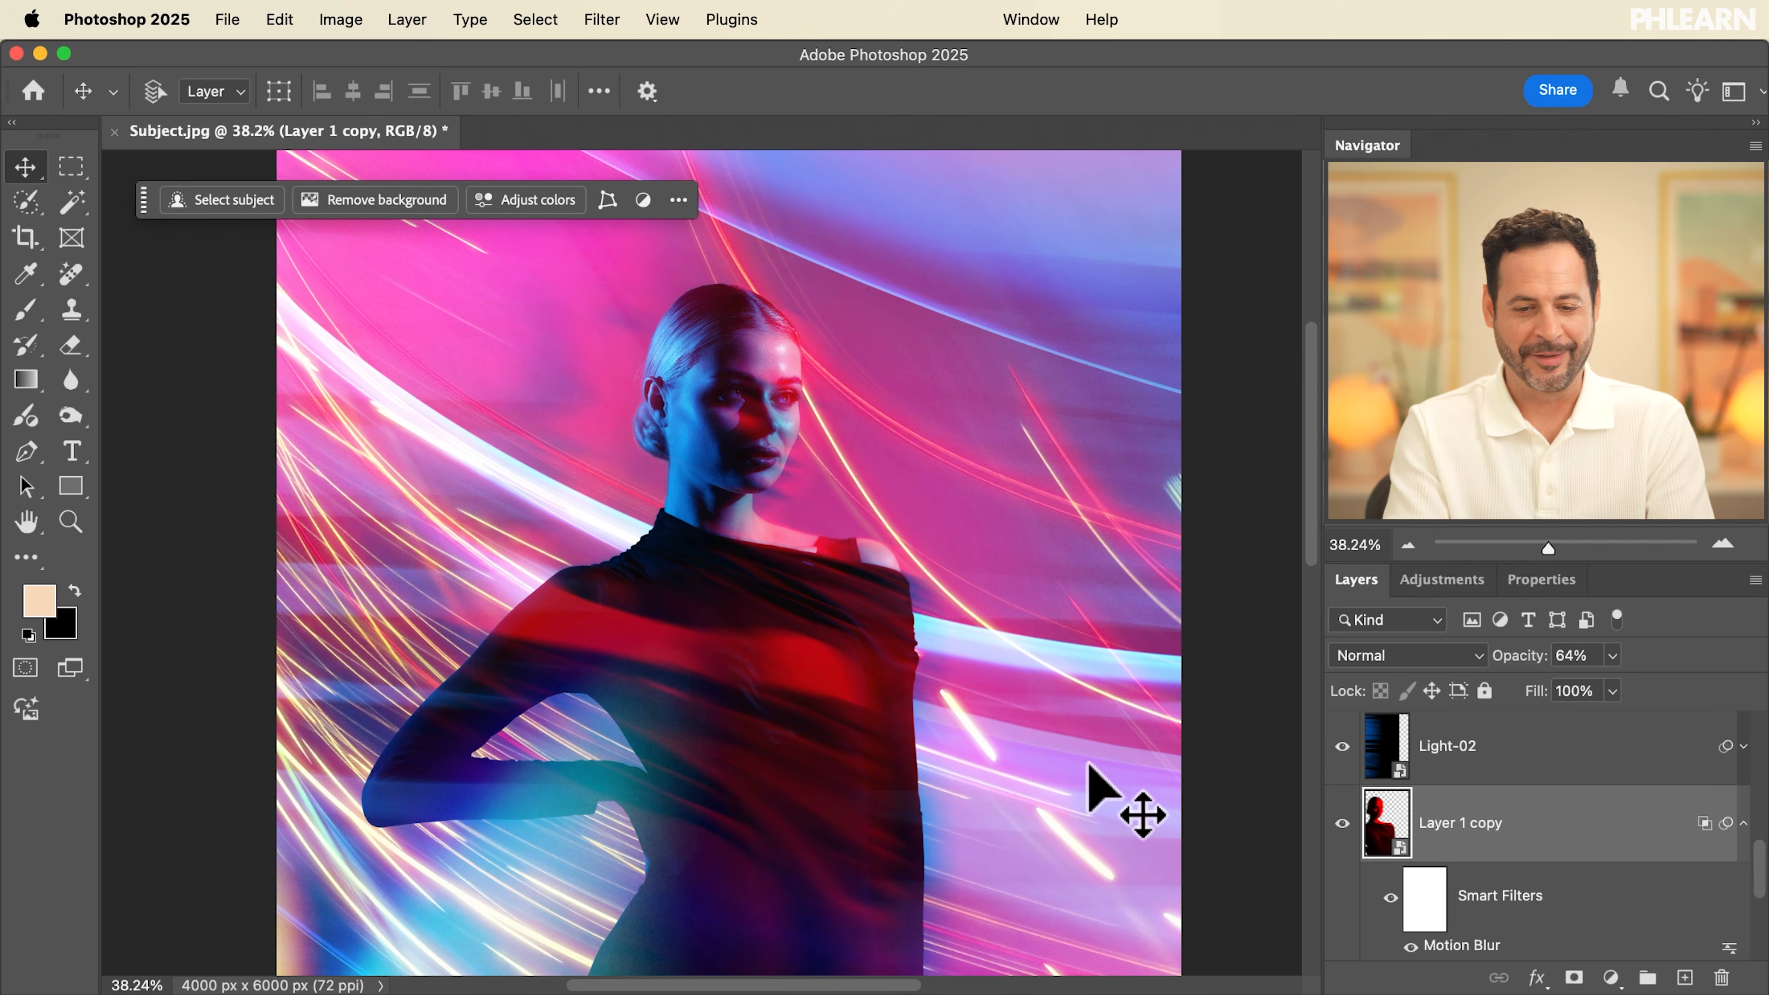
# Delete the enlarged Layer 1 copy
pyautogui.press('Delete')
pyautogui.scroll(-5, 828, 616)
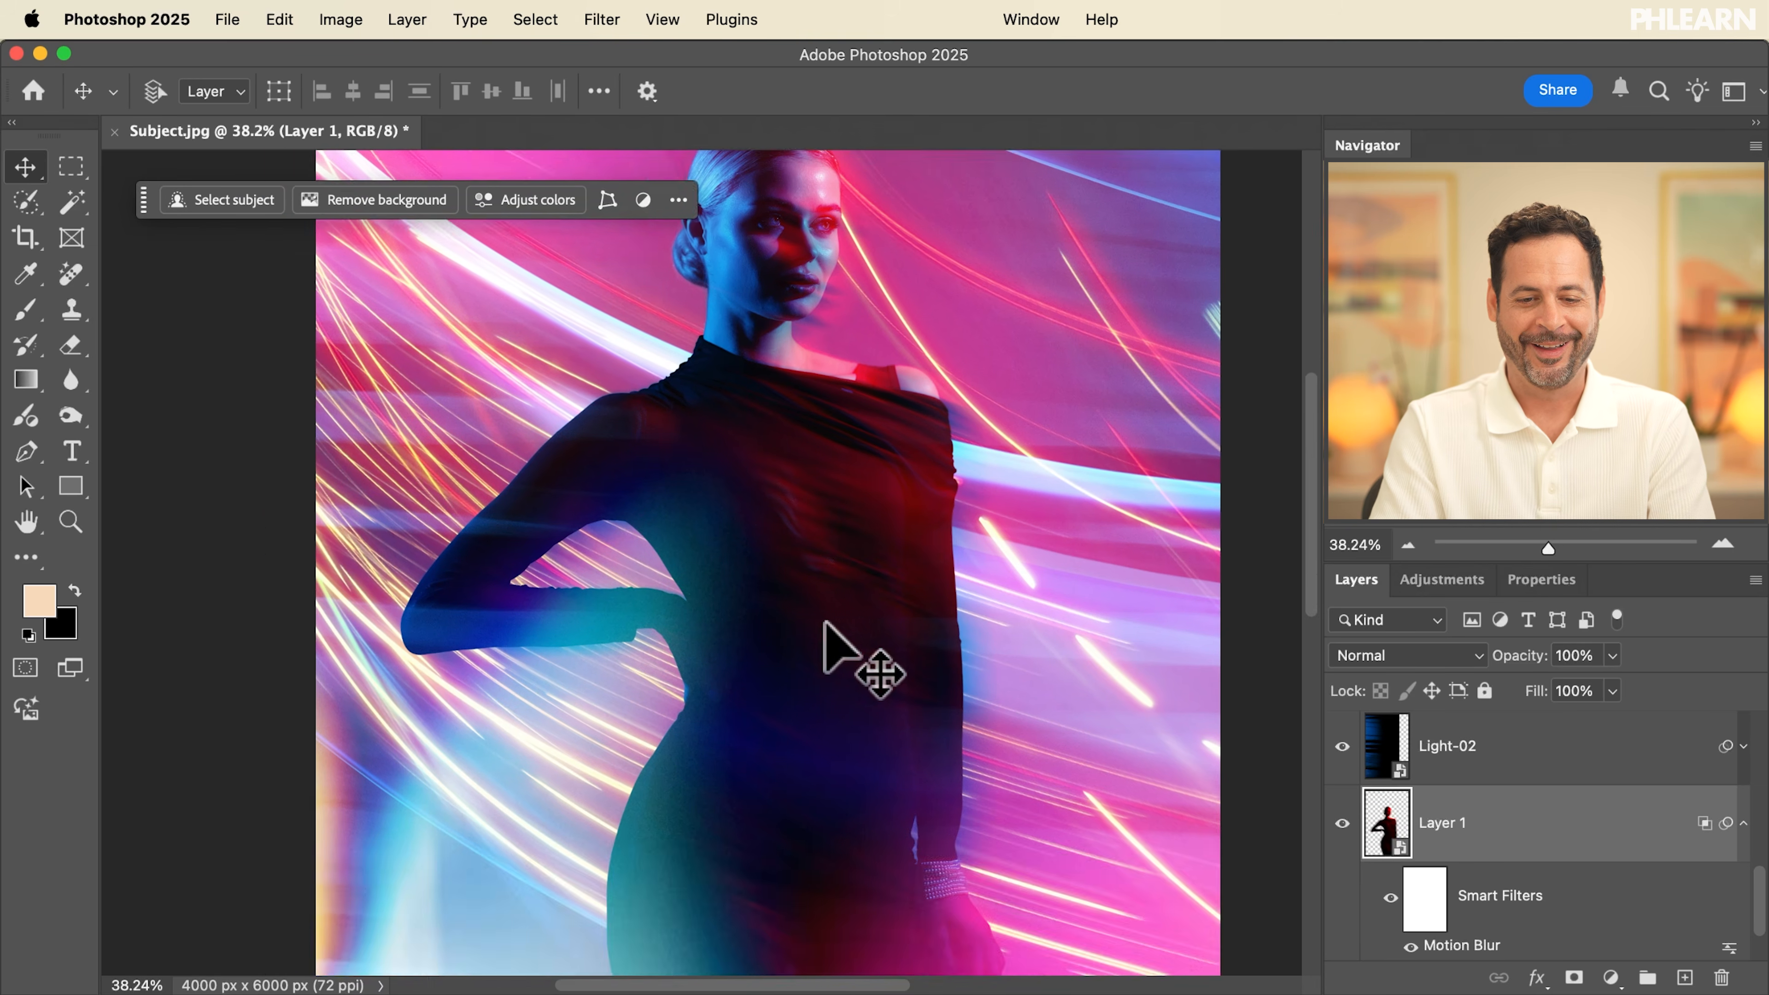
pyautogui.scroll(3, 828, 626)
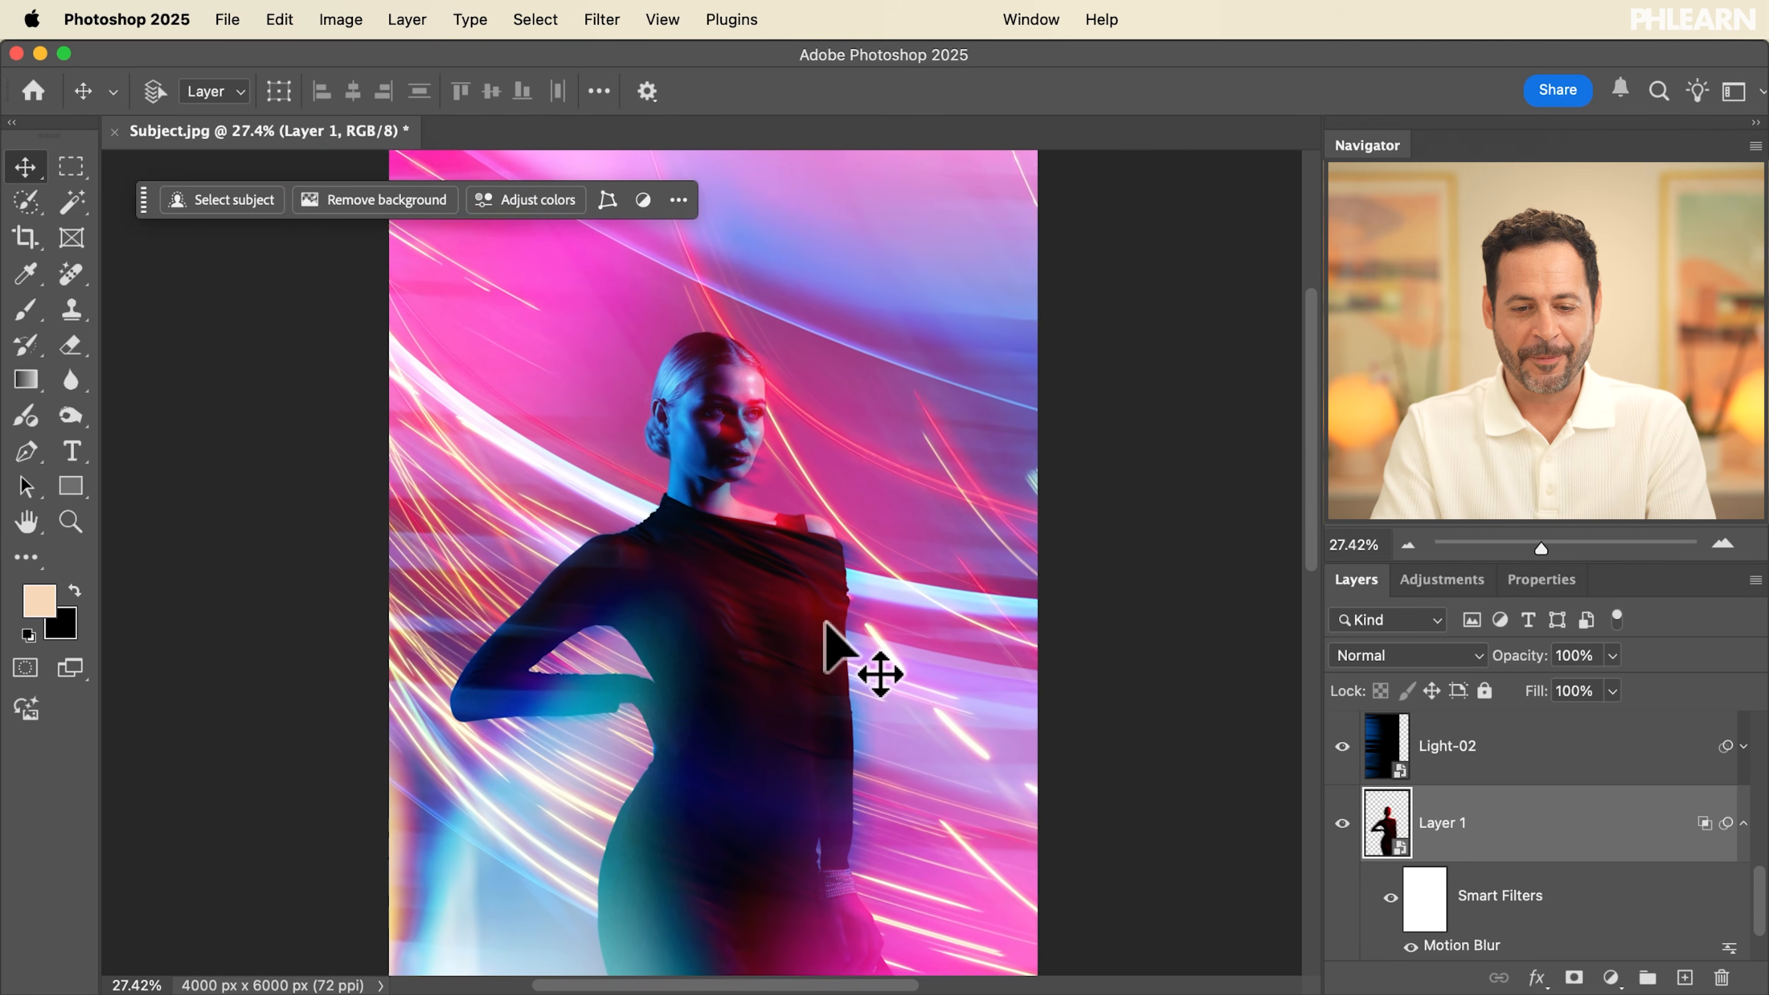
pyautogui.scroll(-2, 828, 627)
pyautogui.scroll(-2, 827, 627)
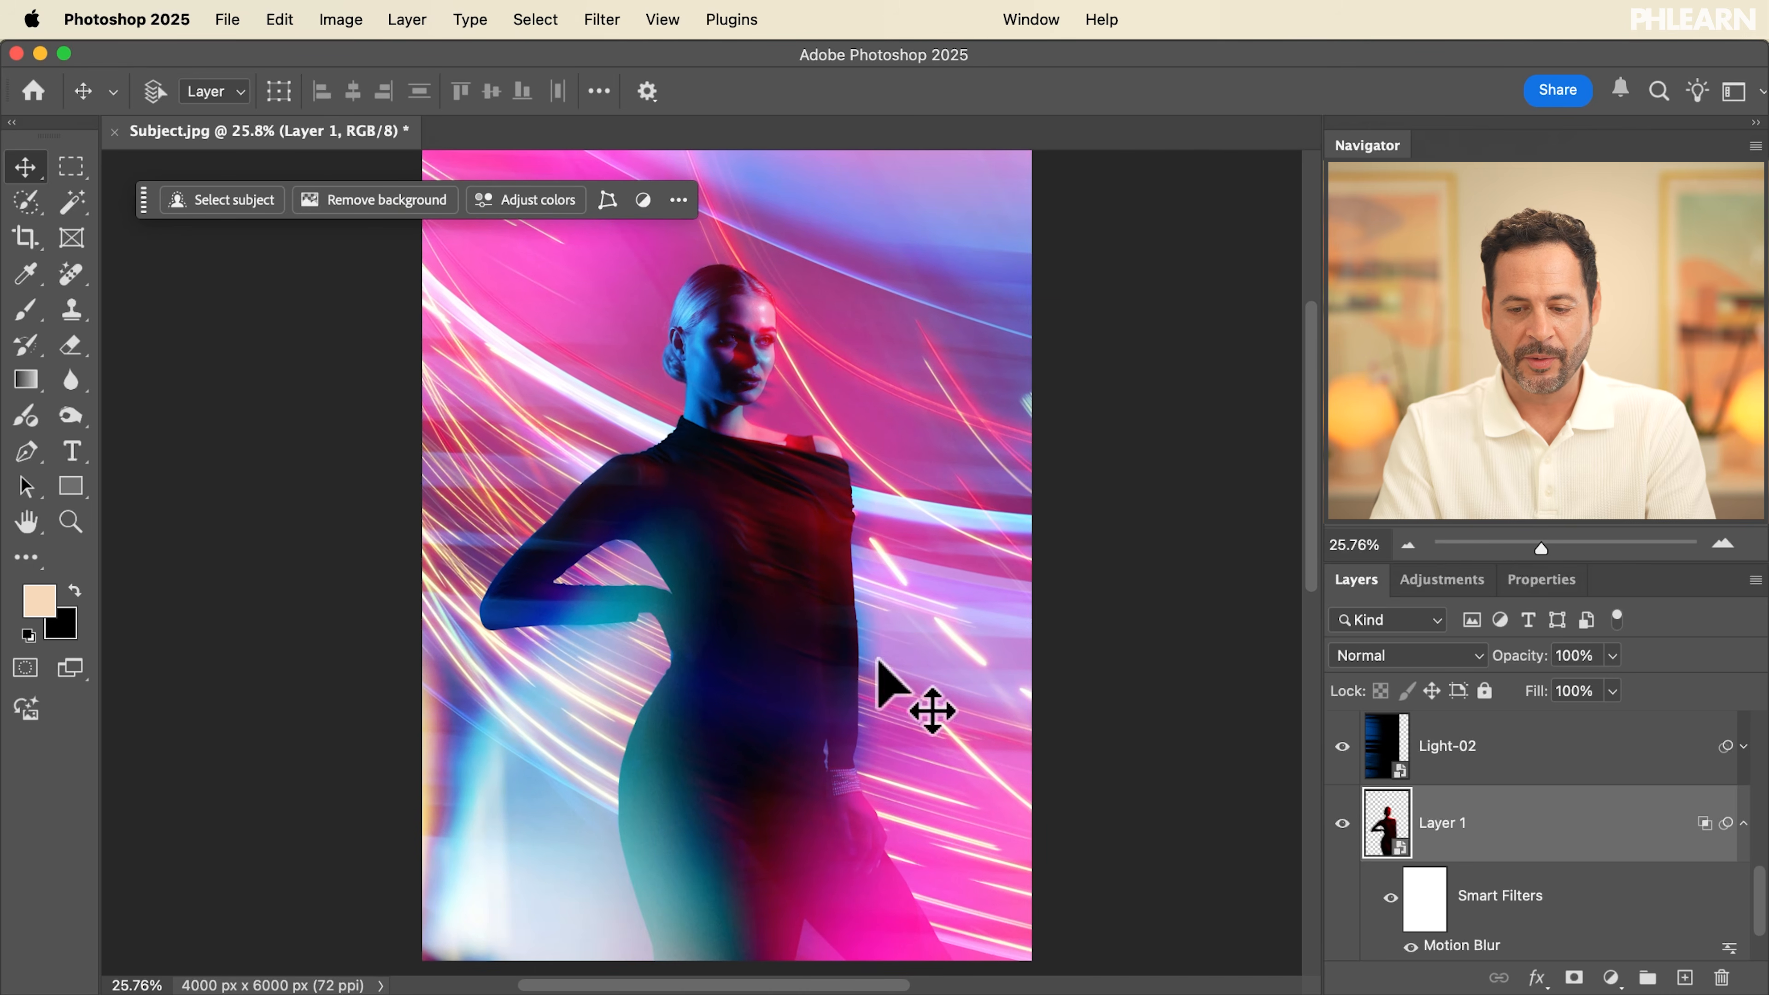
# Toggle Layer 1's visibility to compare the red blur effect on the full figure and on the face
pyautogui.click(1333, 820)
pyautogui.click(1333, 821)
pyautogui.click(1334, 820)
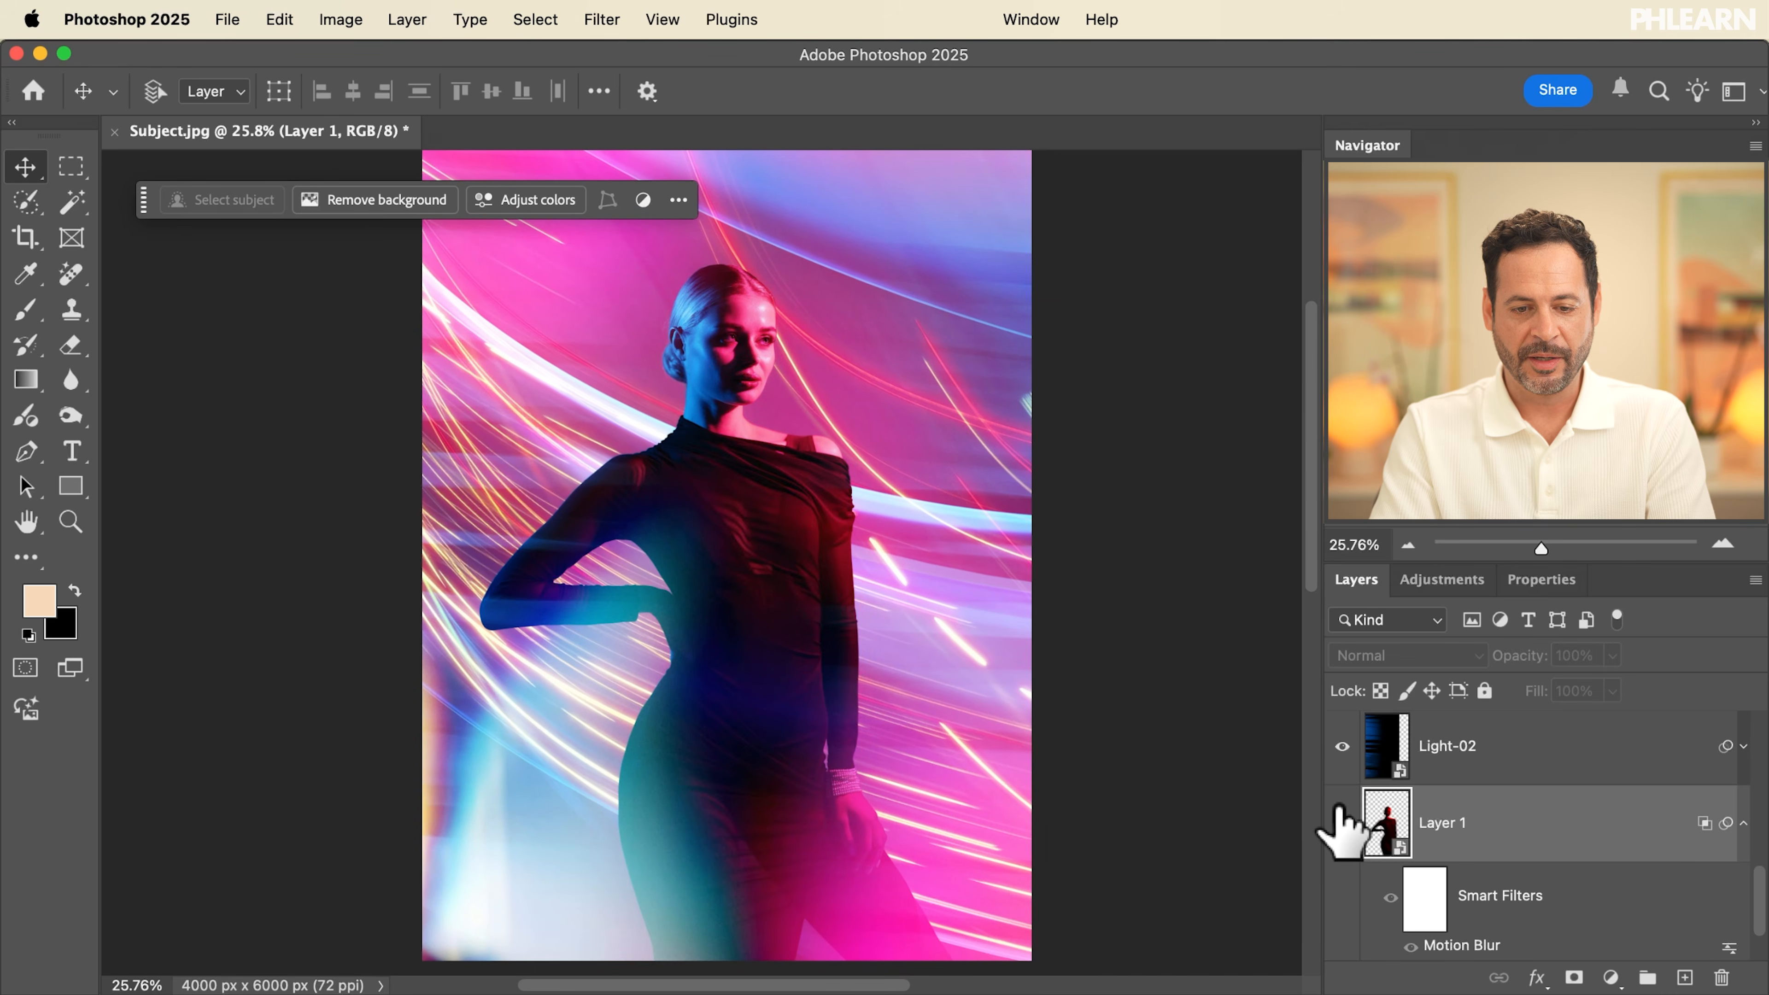
pyautogui.click(1333, 821)
pyautogui.scroll(5, 779, 376)
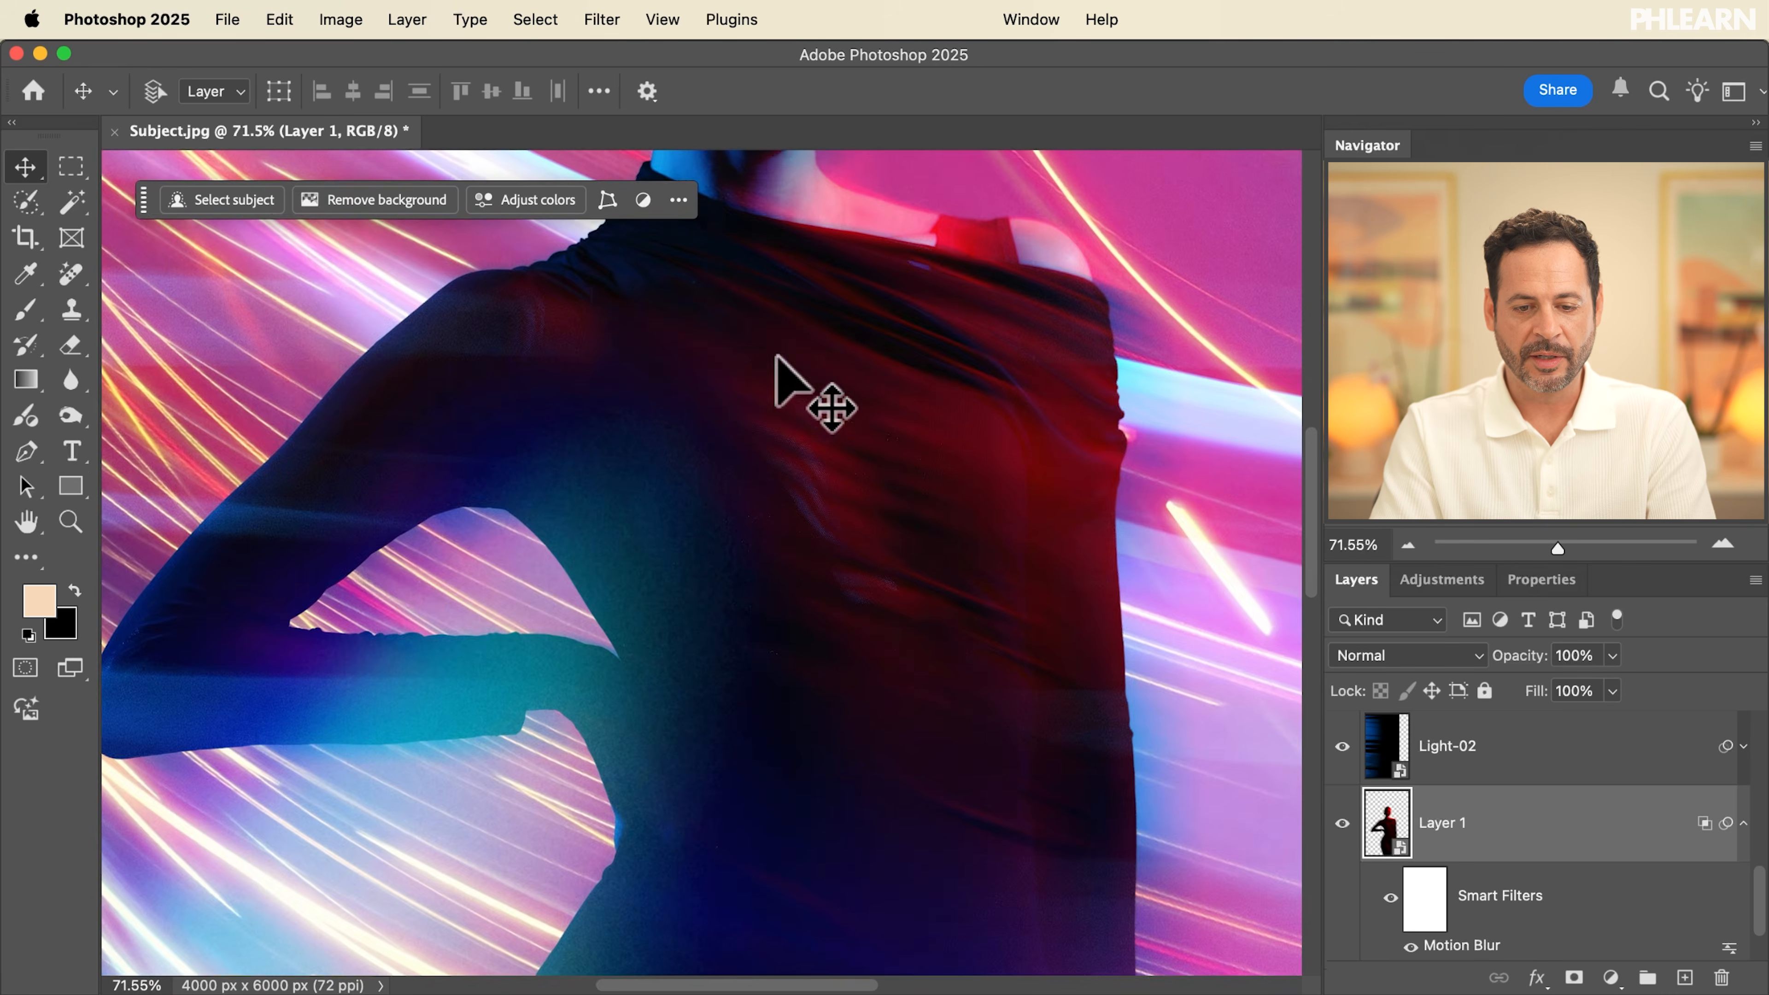
pyautogui.scroll(4, 780, 379)
pyautogui.click(1341, 828)
pyautogui.click(1341, 828)
pyautogui.click(1341, 826)
pyautogui.click(1341, 827)
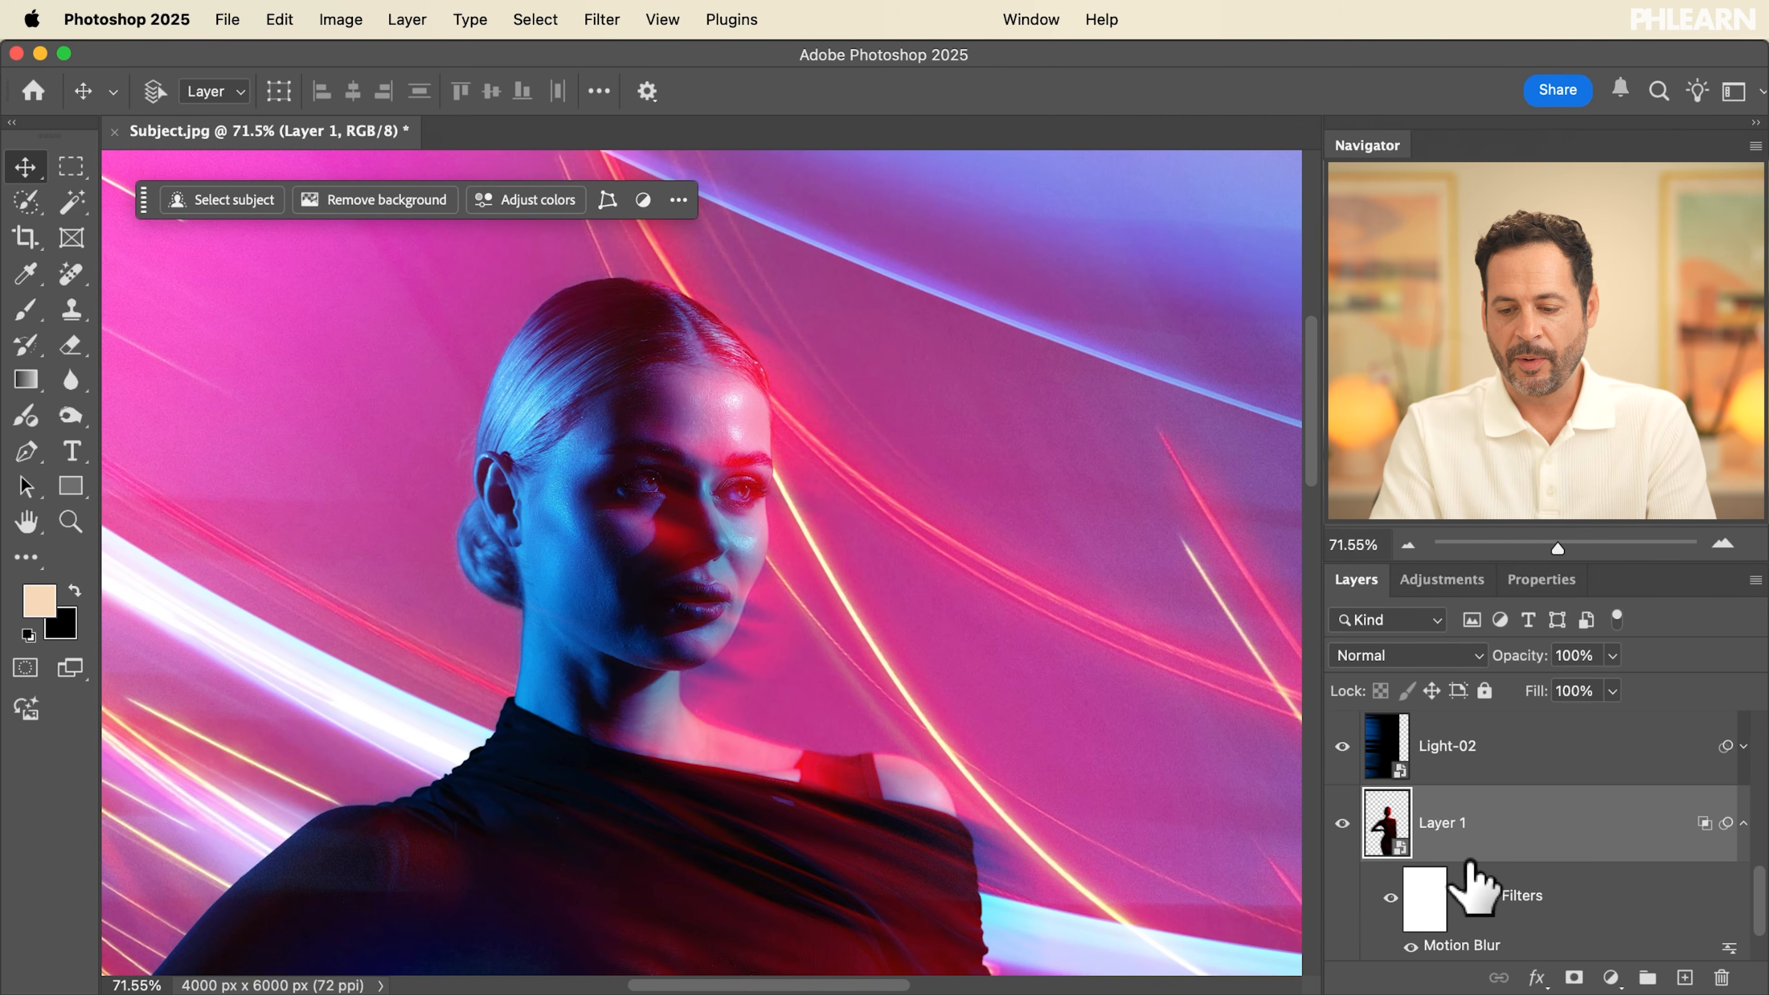
# Add a layer mask to Layer 1 and paint black over the face with a large soft brush at 20% flow
pyautogui.click(1574, 977)
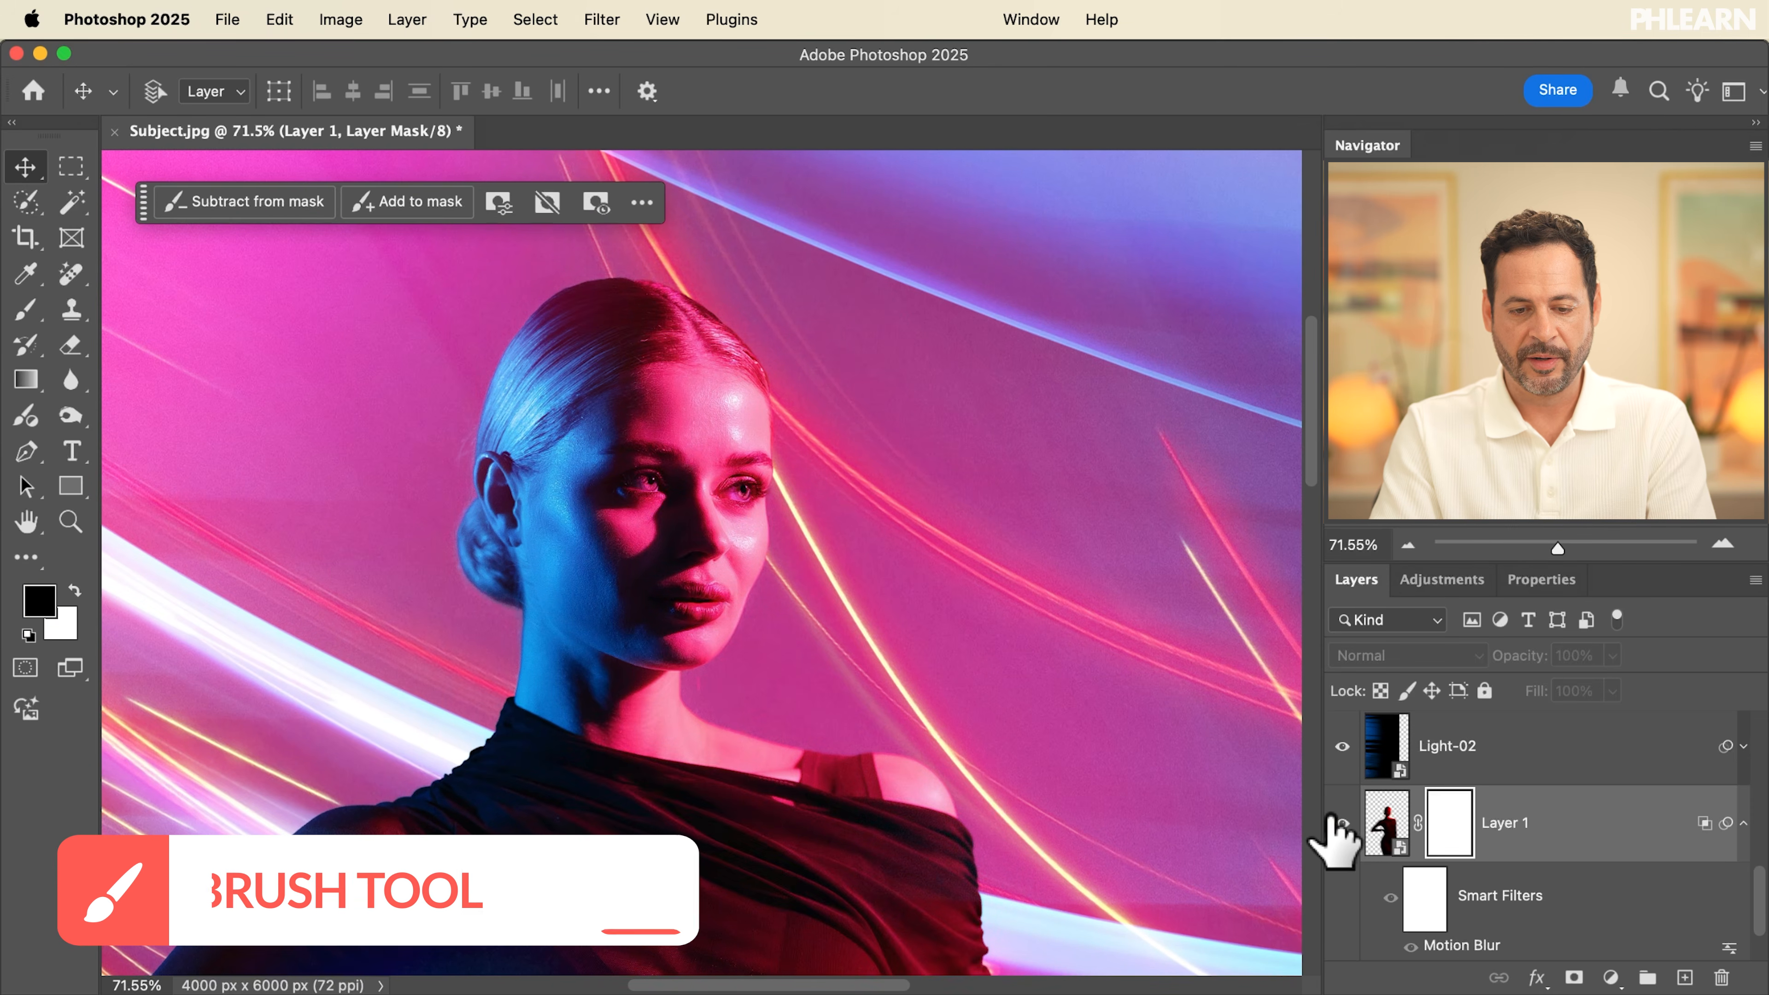
pyautogui.press('b')
pyautogui.moveTo(590, 3); pyautogui.dragTo(726, 4)
pyautogui.hotkey('shift', '2')
pyautogui.moveTo(686, 494)
pyautogui.mouseDown()
pyautogui.moveTo(703, 540)
pyautogui.moveTo(701, 475)
pyautogui.moveTo(740, 489)
pyautogui.mouseUp()
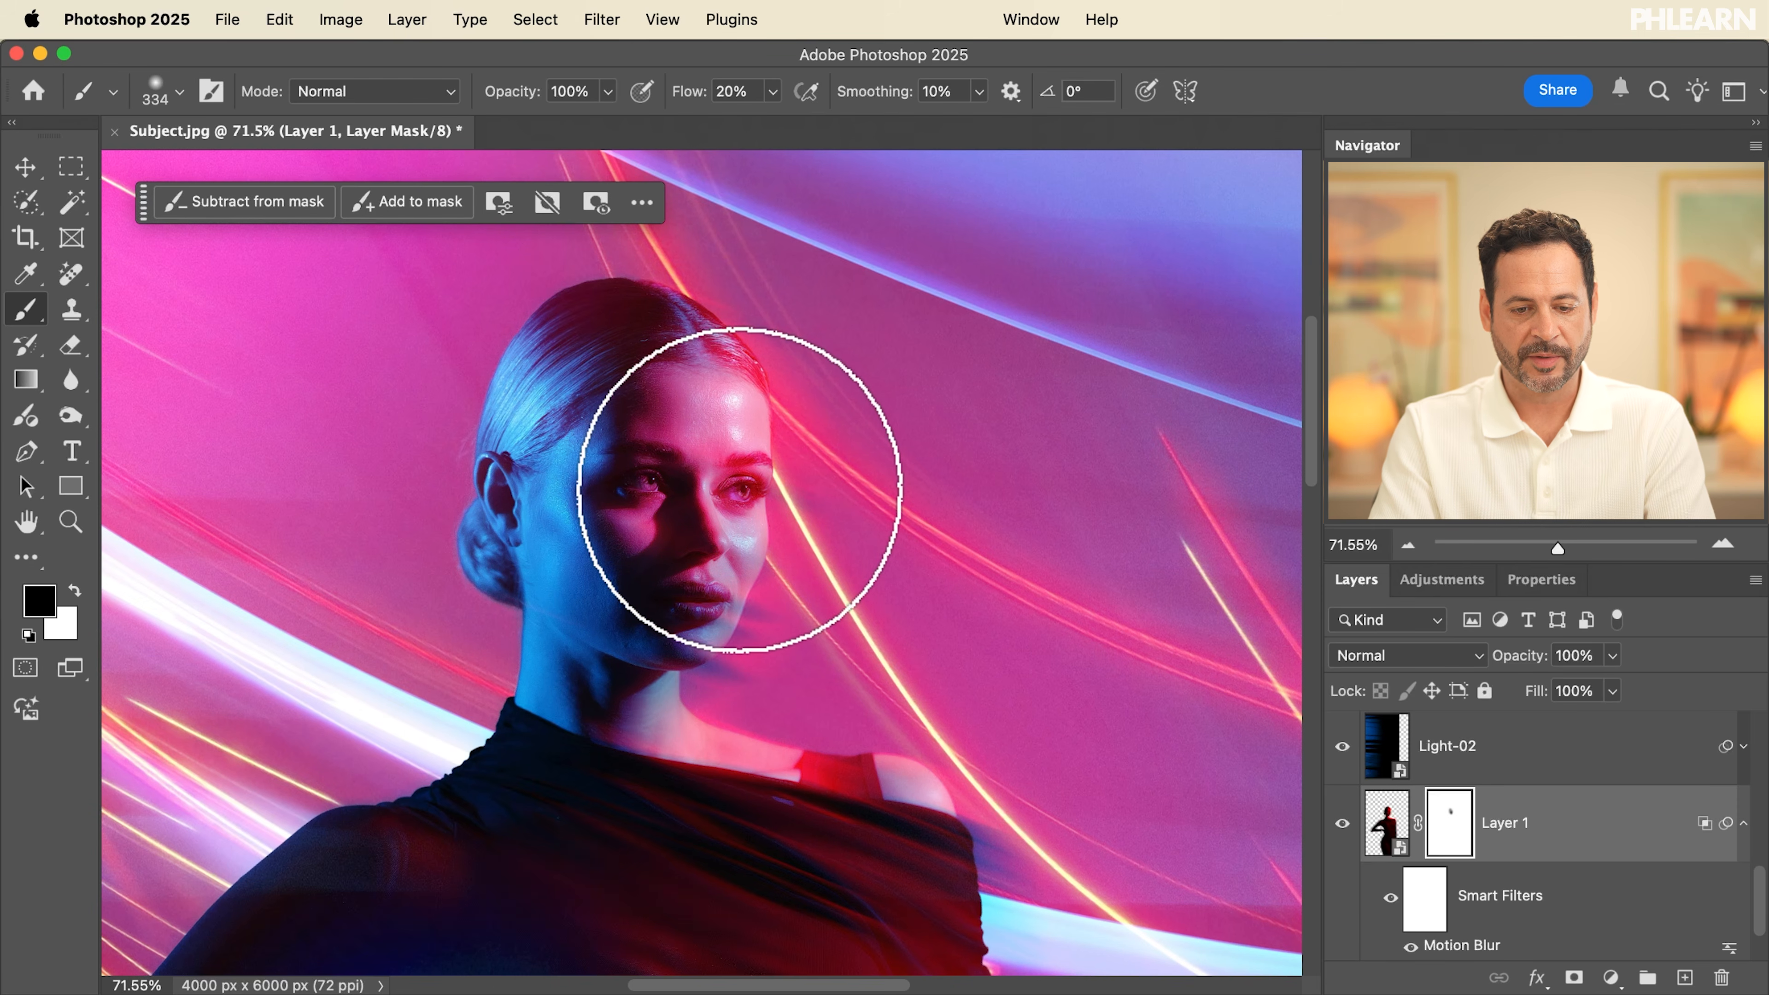
# Compare the masked face with Layer 1 shown and hidden, and review the whole composition at different magnifications
pyautogui.click(1343, 822)
pyautogui.click(1345, 822)
pyautogui.click(1346, 822)
pyautogui.click(1345, 822)
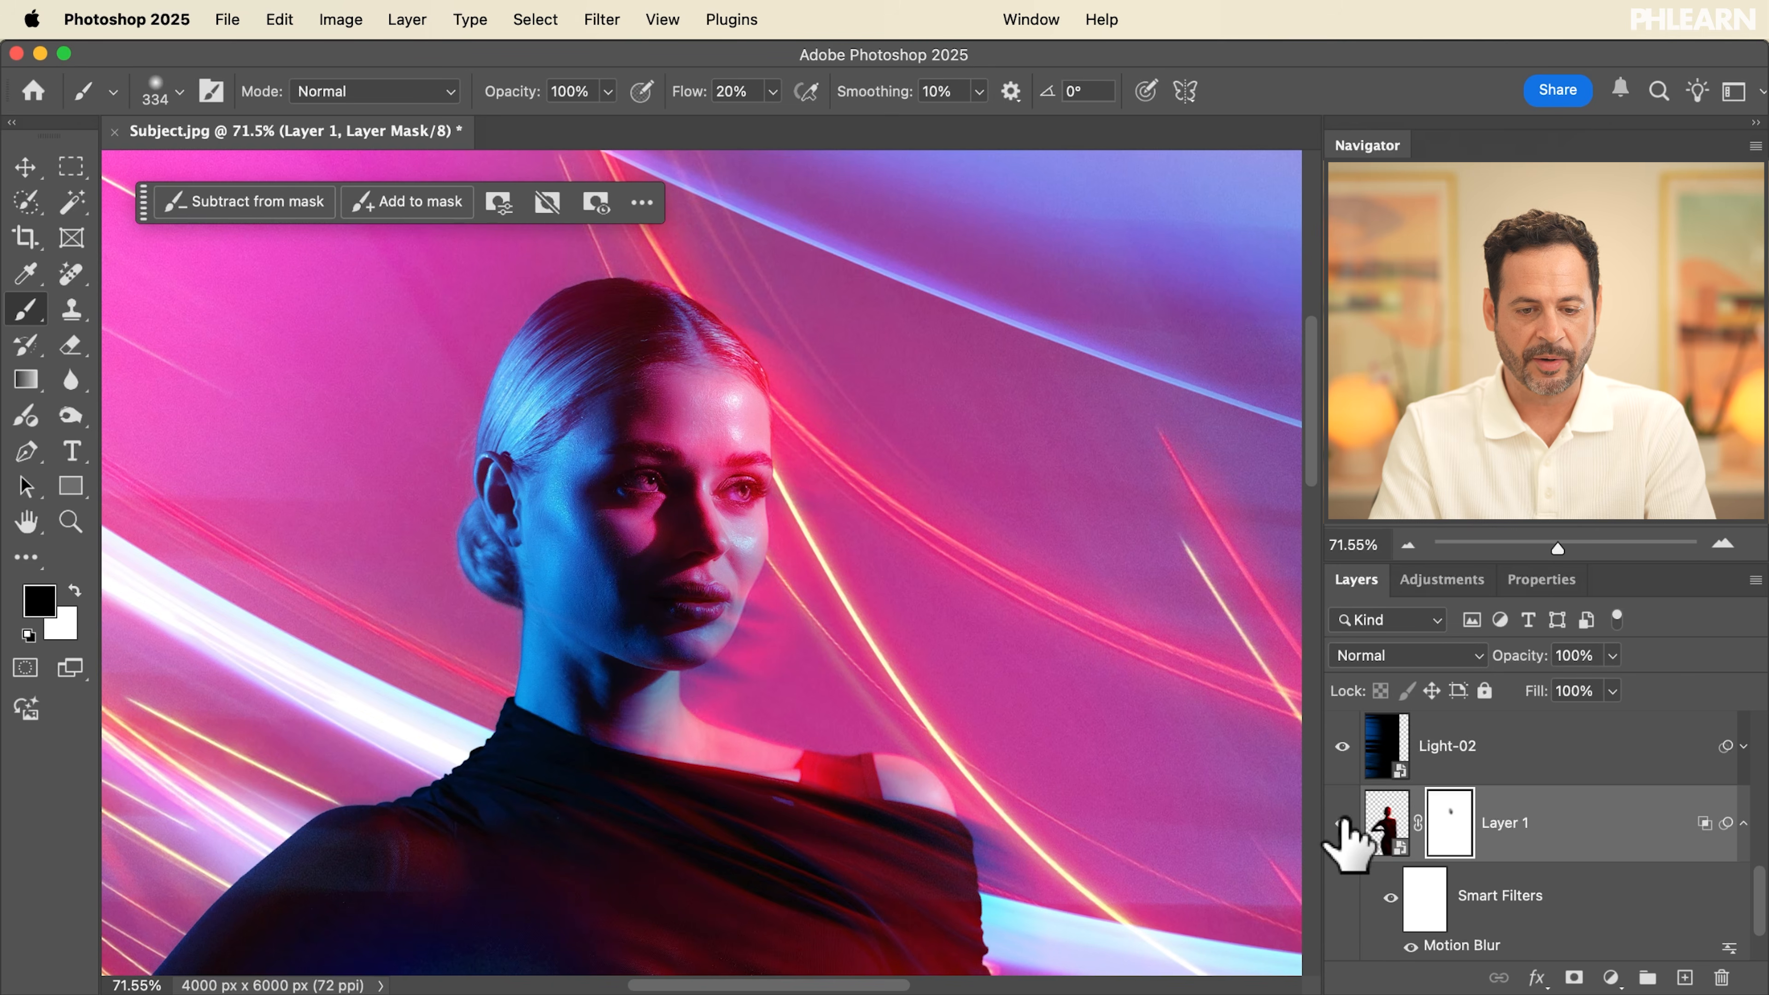
pyautogui.scroll(-5, 915, 427)
pyautogui.press('v')
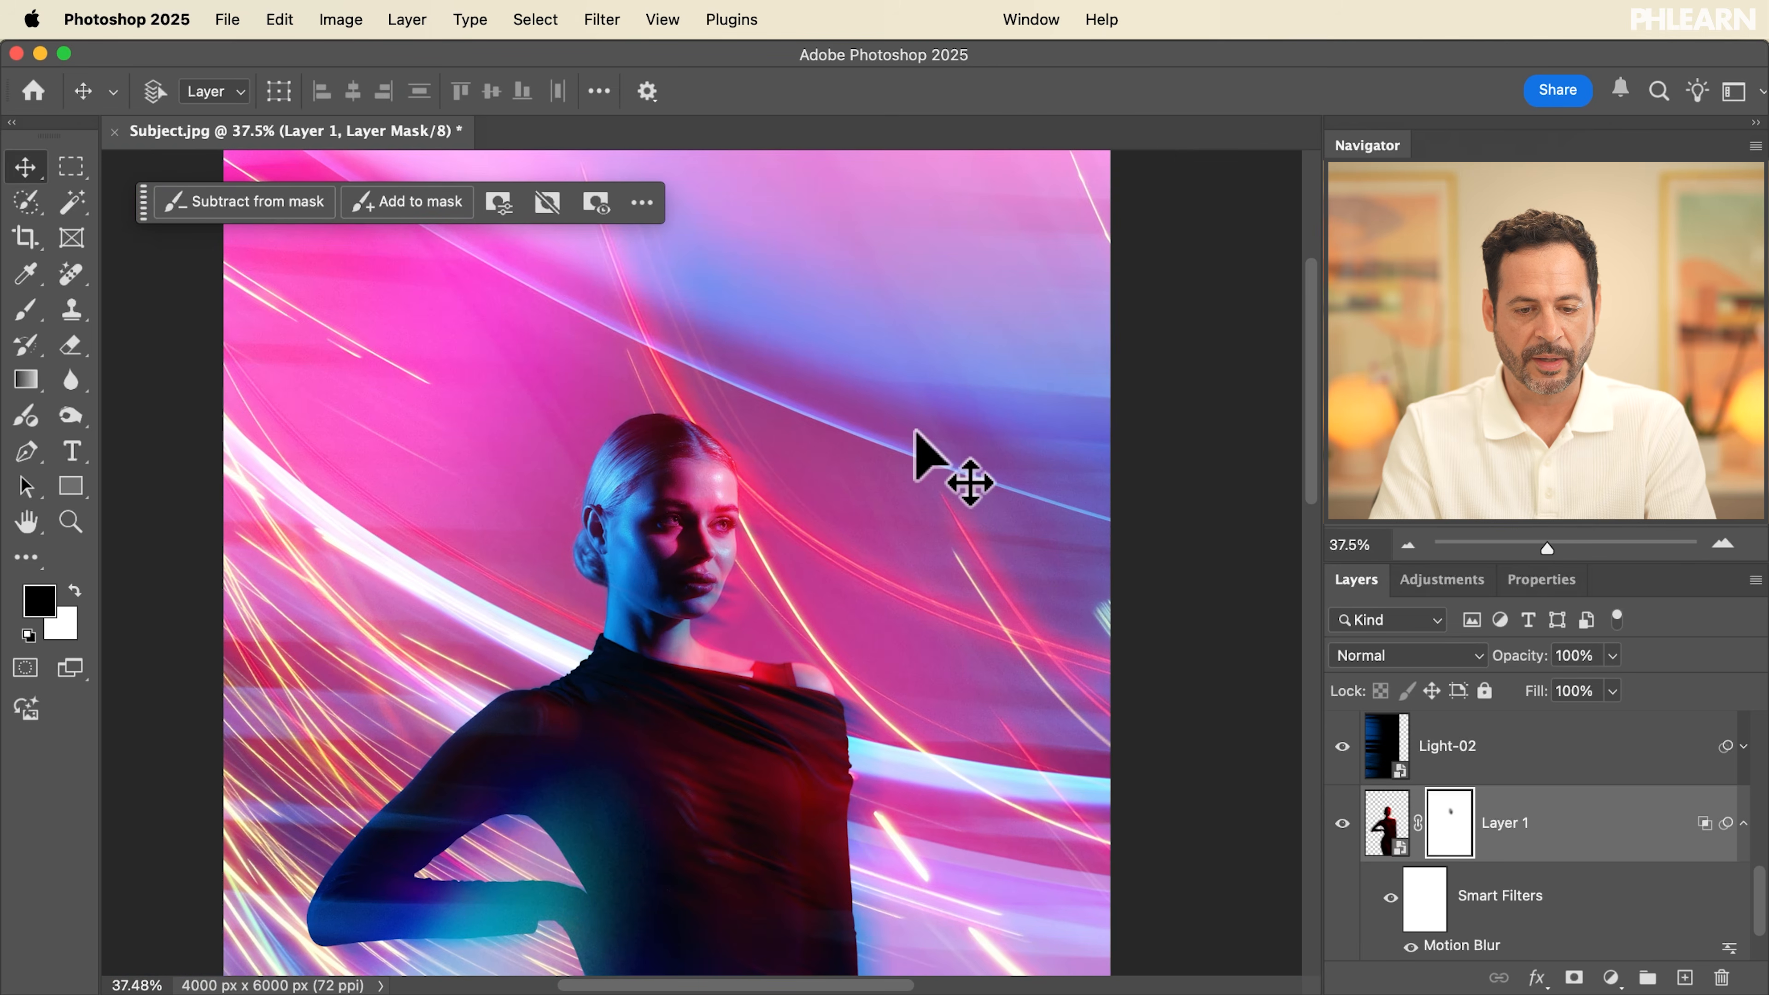
pyautogui.scroll(-5, 916, 432)
pyautogui.scroll(-5, 915, 432)
pyautogui.scroll(4, 916, 432)
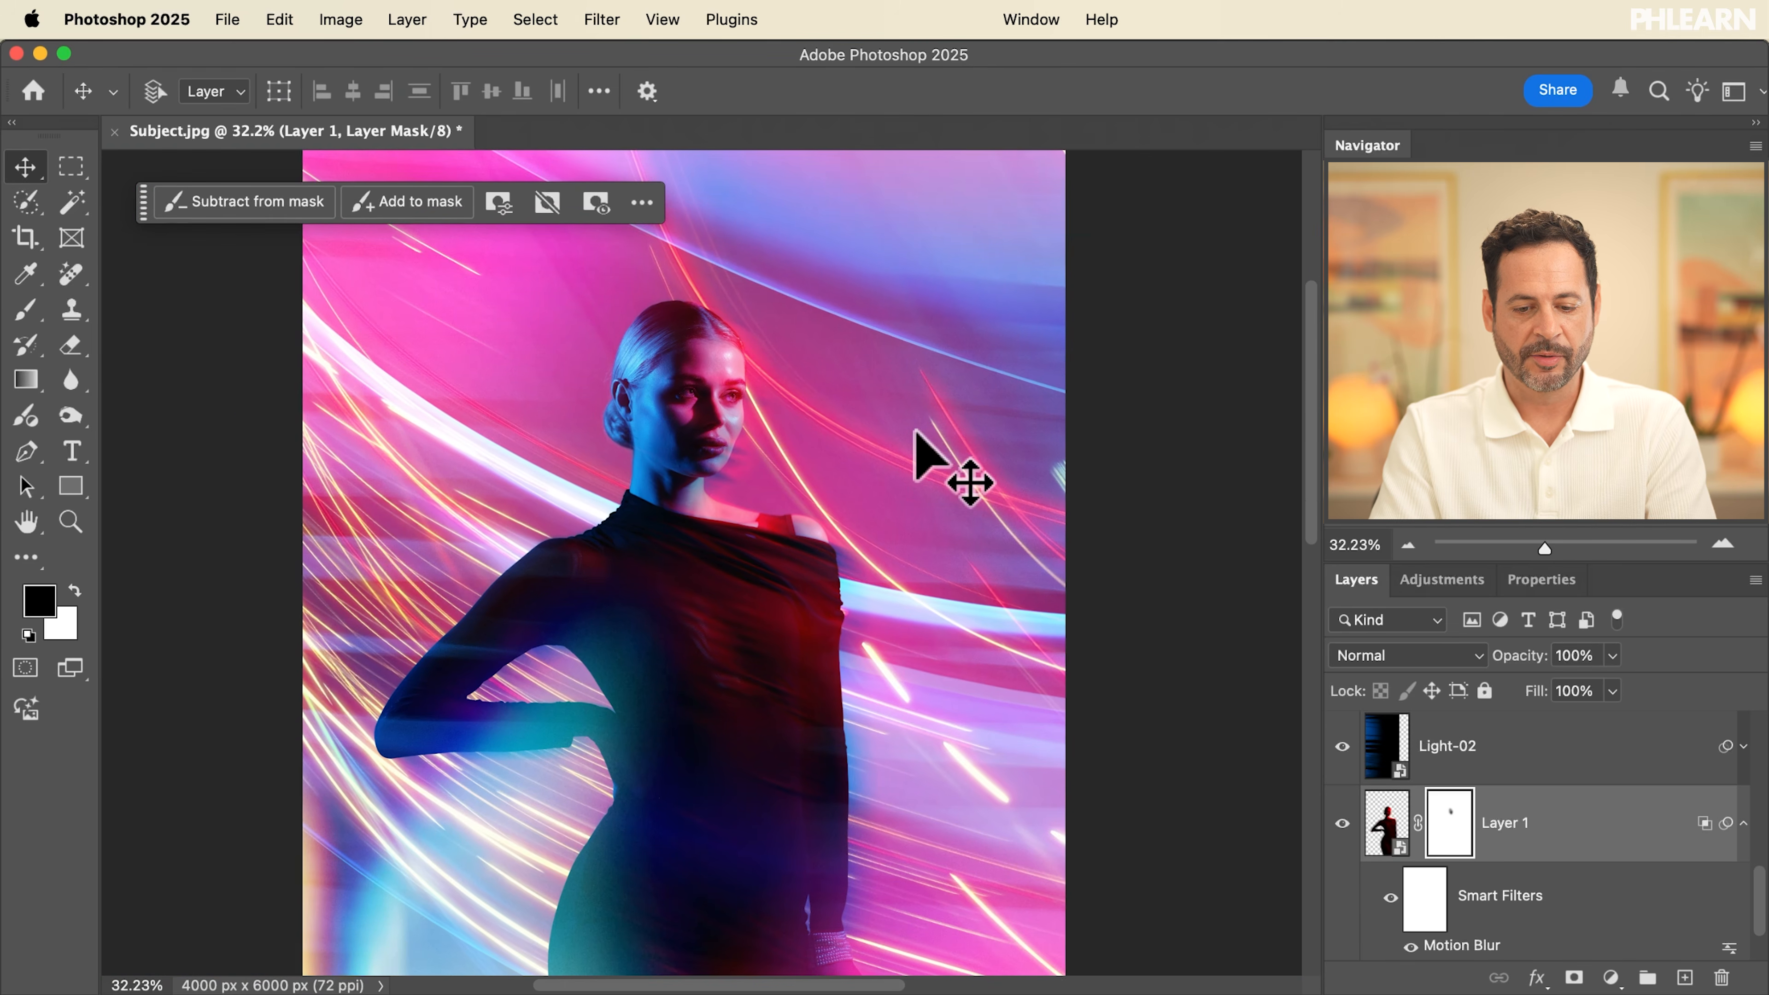
pyautogui.scroll(-5, 916, 432)
pyautogui.scroll(3, 916, 432)
pyautogui.scroll(3, 914, 432)
pyautogui.scroll(-4, 914, 432)
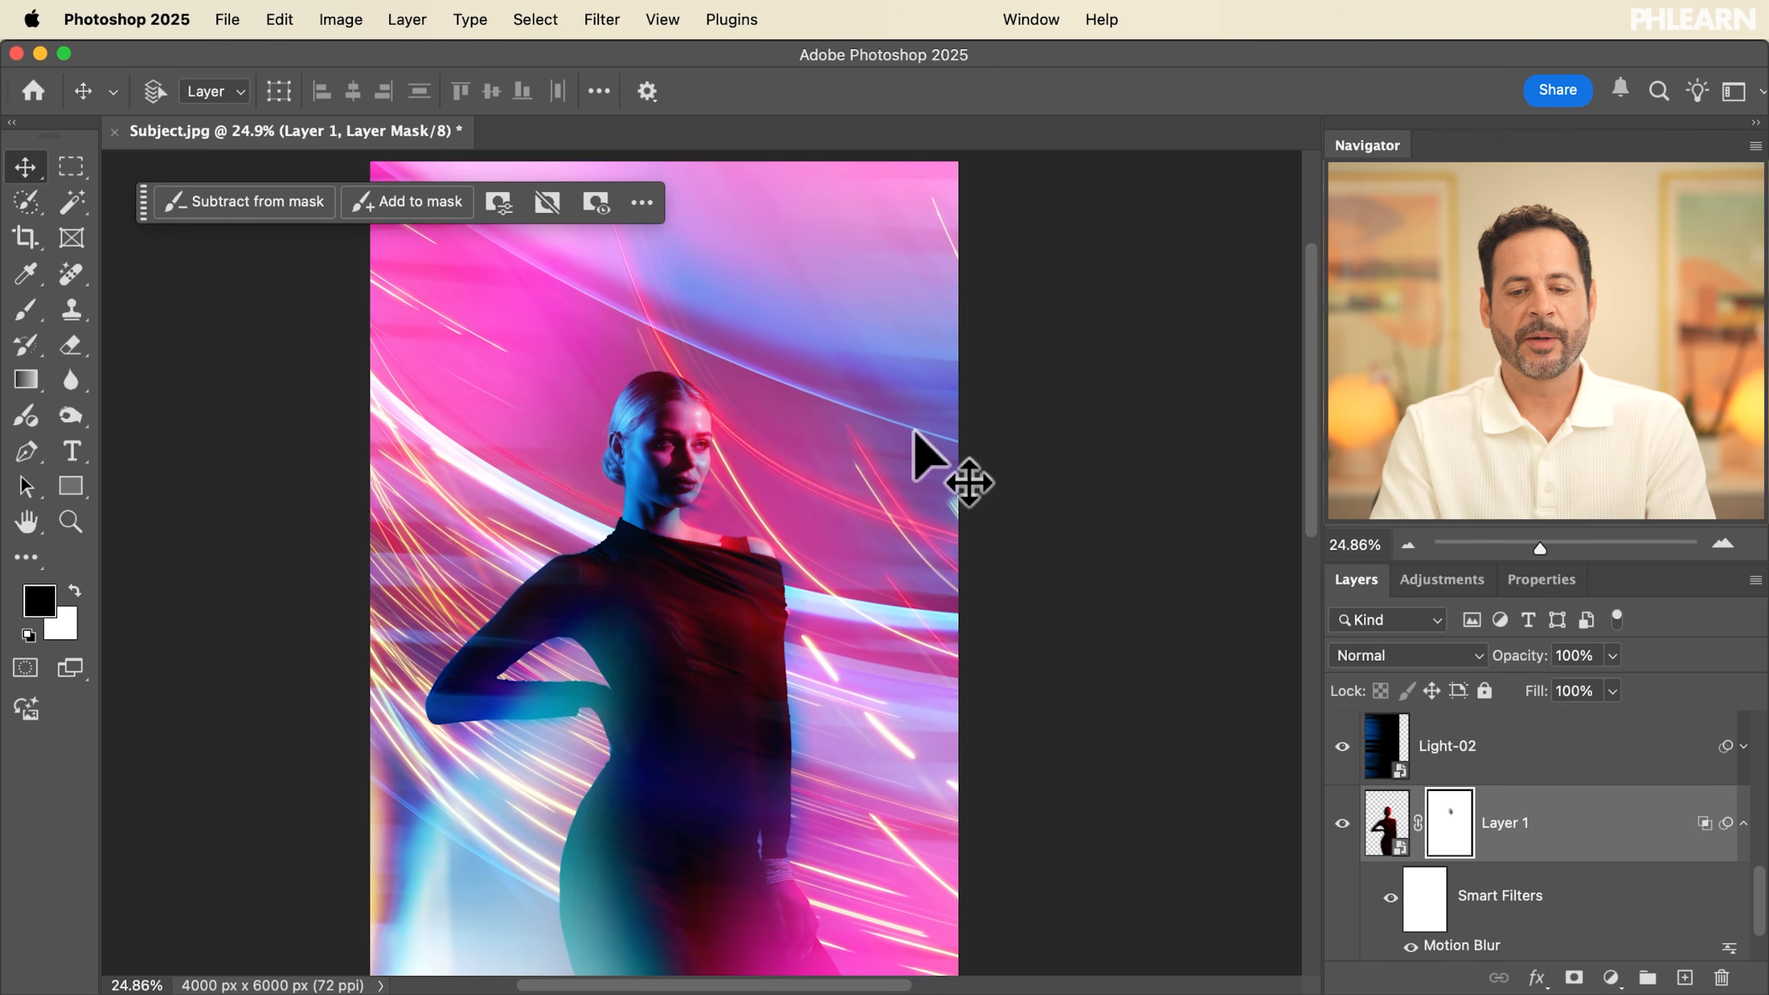
pyautogui.scroll(-2, 914, 432)
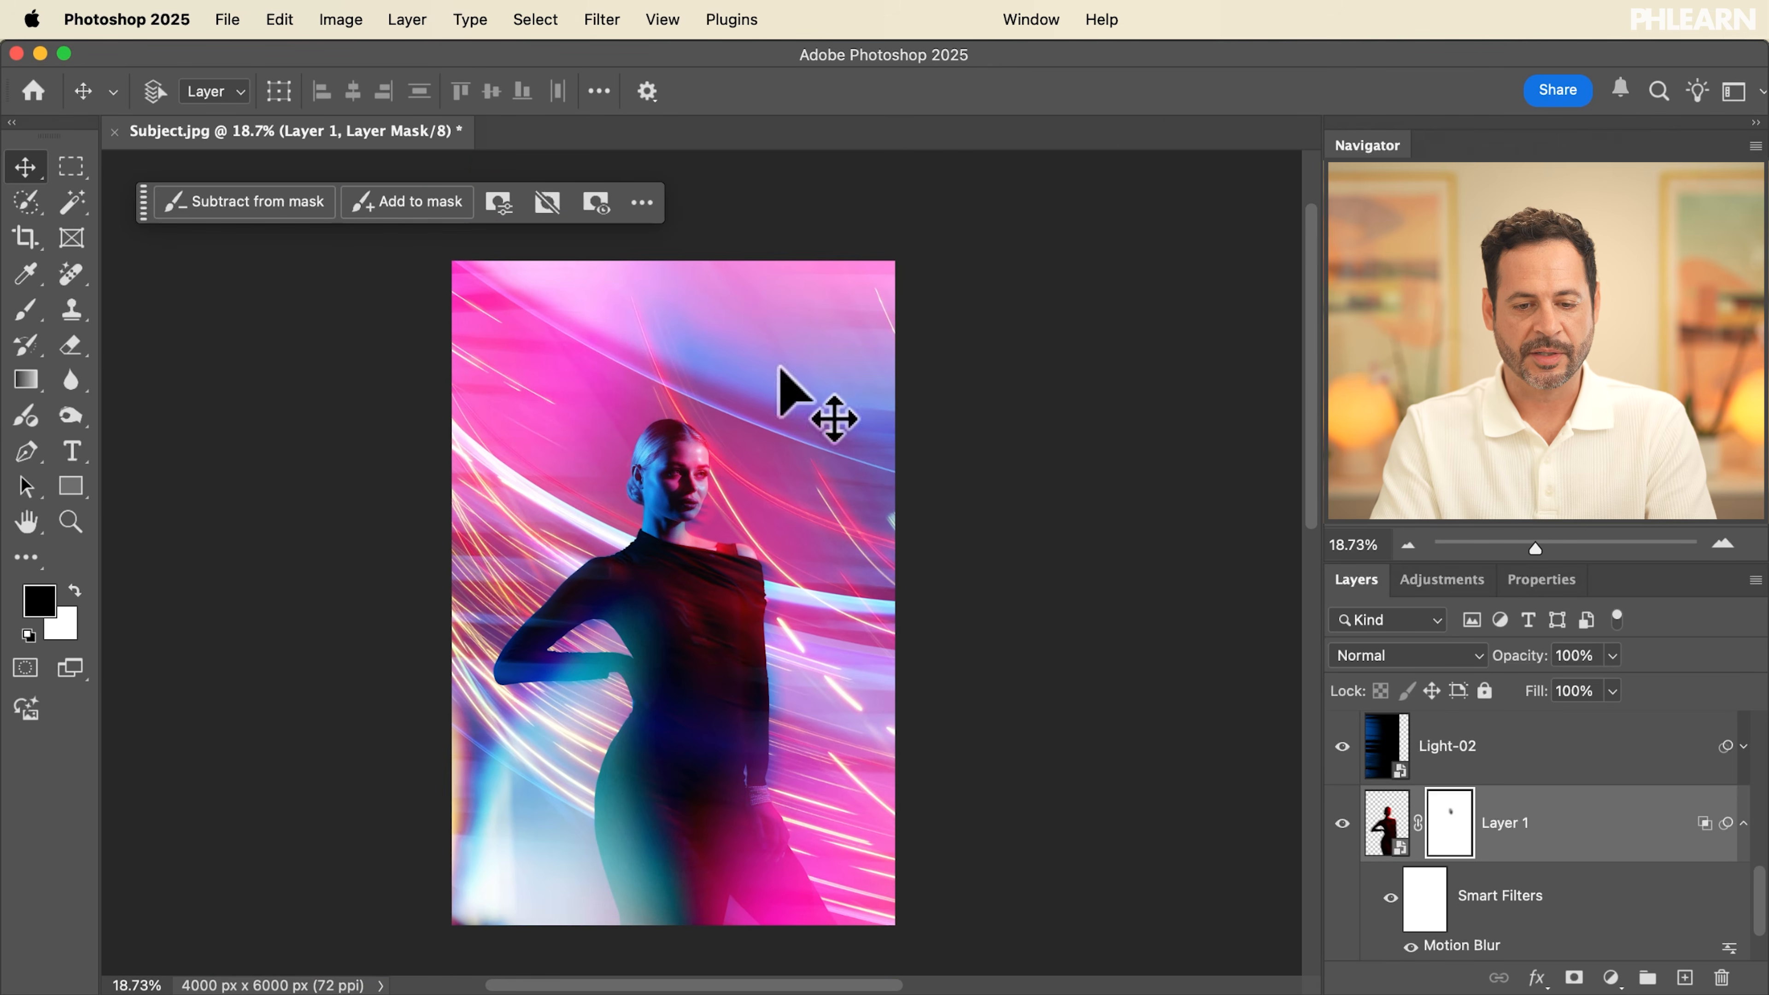
# Duplicate the Light-01 layer and move the copy up and left over the subject's body
pyautogui.scroll(-2, 1399, 762)
pyautogui.scroll(5, 1398, 762)
pyautogui.scroll(2, 1378, 825)
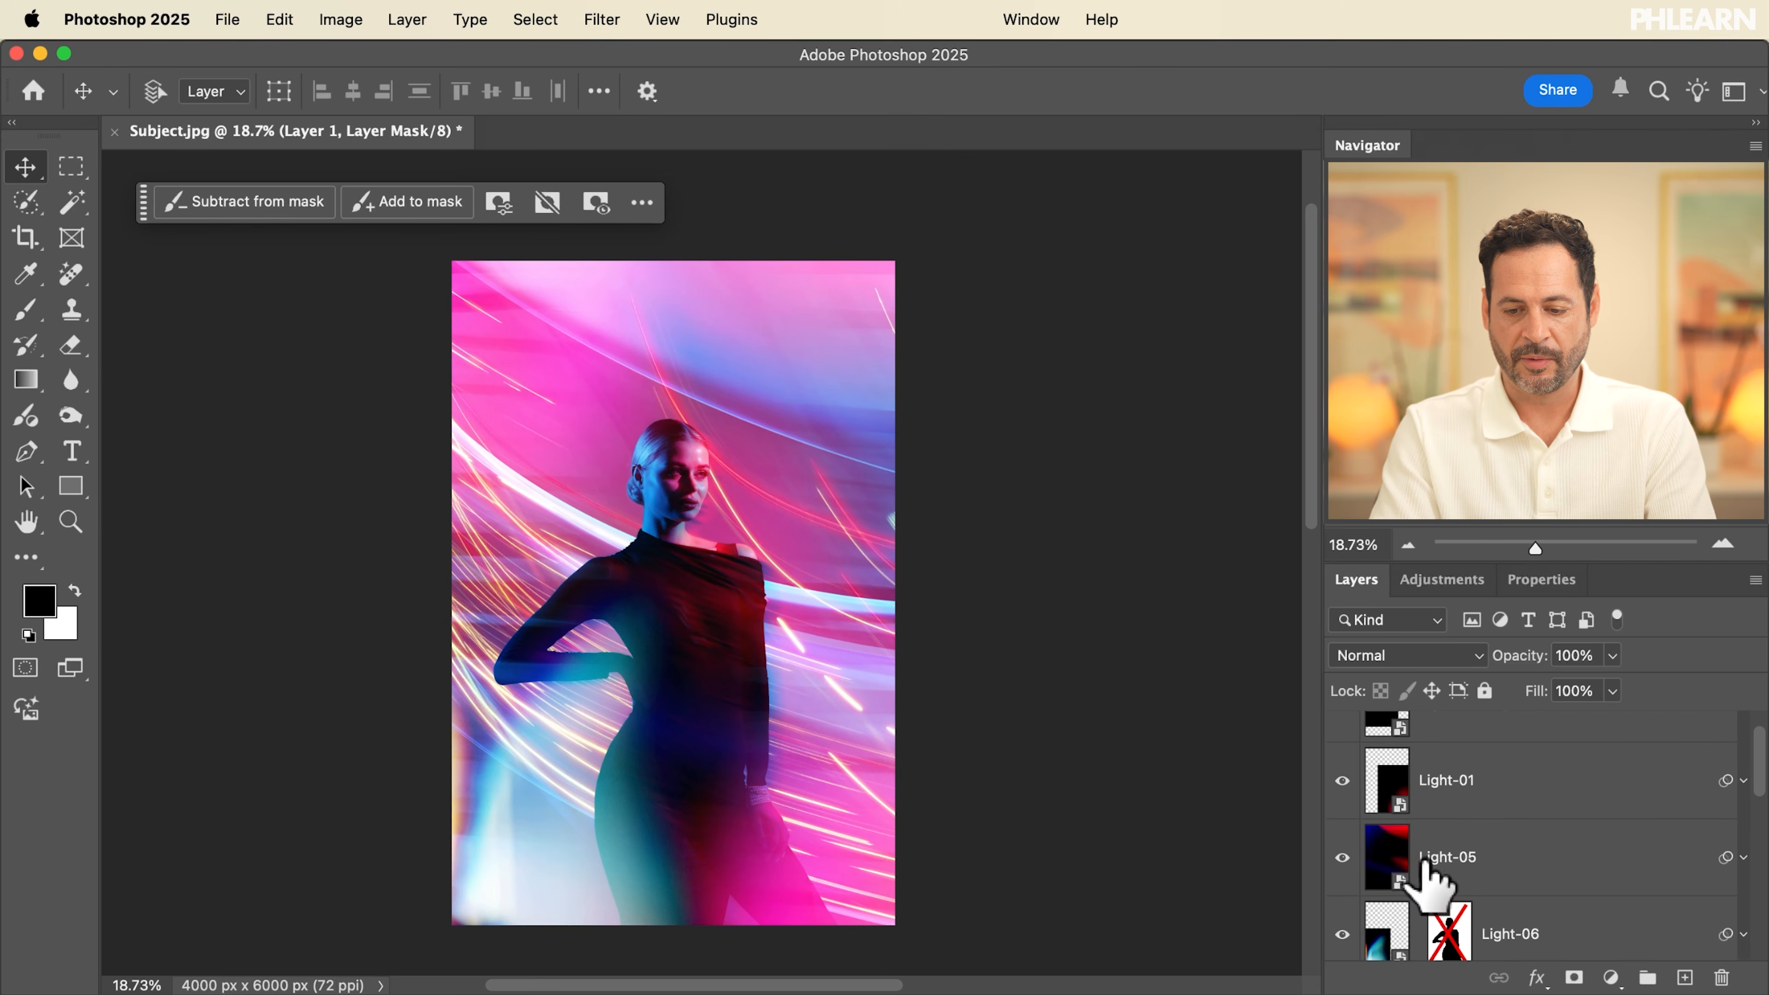
pyautogui.click(1497, 790)
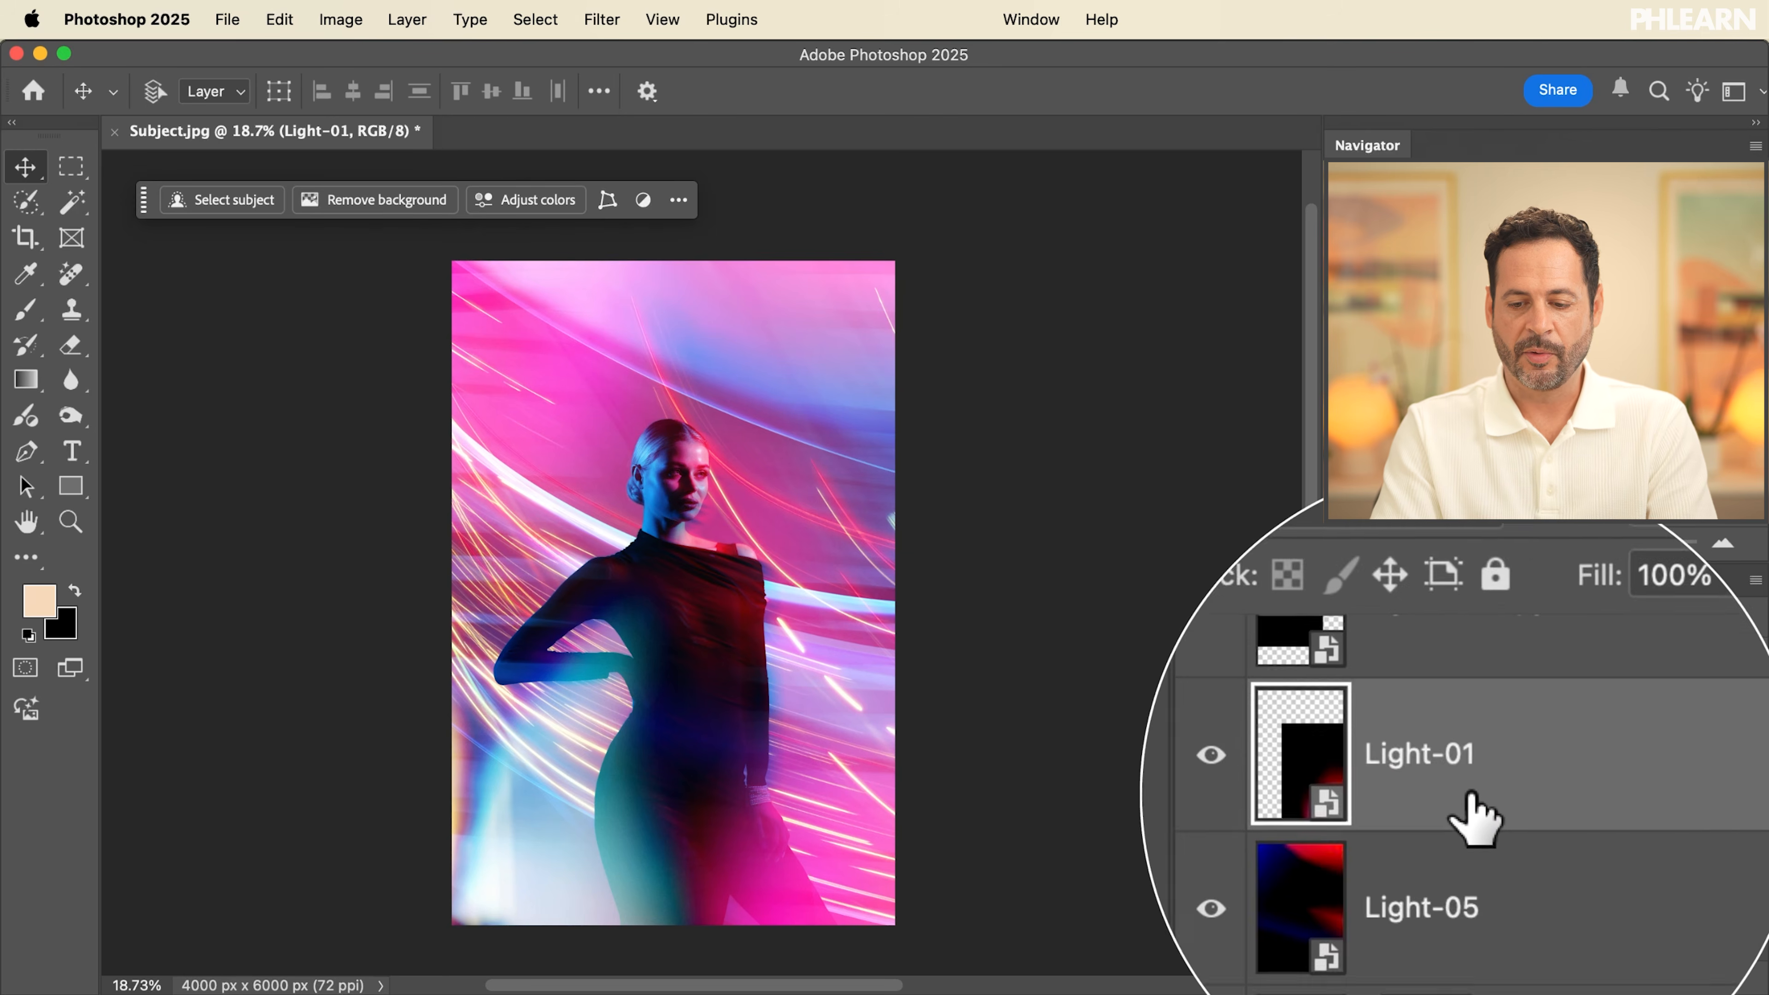
pyautogui.press('super+j')
pyautogui.moveTo(760, 613); pyautogui.dragTo(634, 457)
# Switch the Light-01 copy's blending mode to Normal and position it to cover the whole canvas
pyautogui.click(1413, 655)
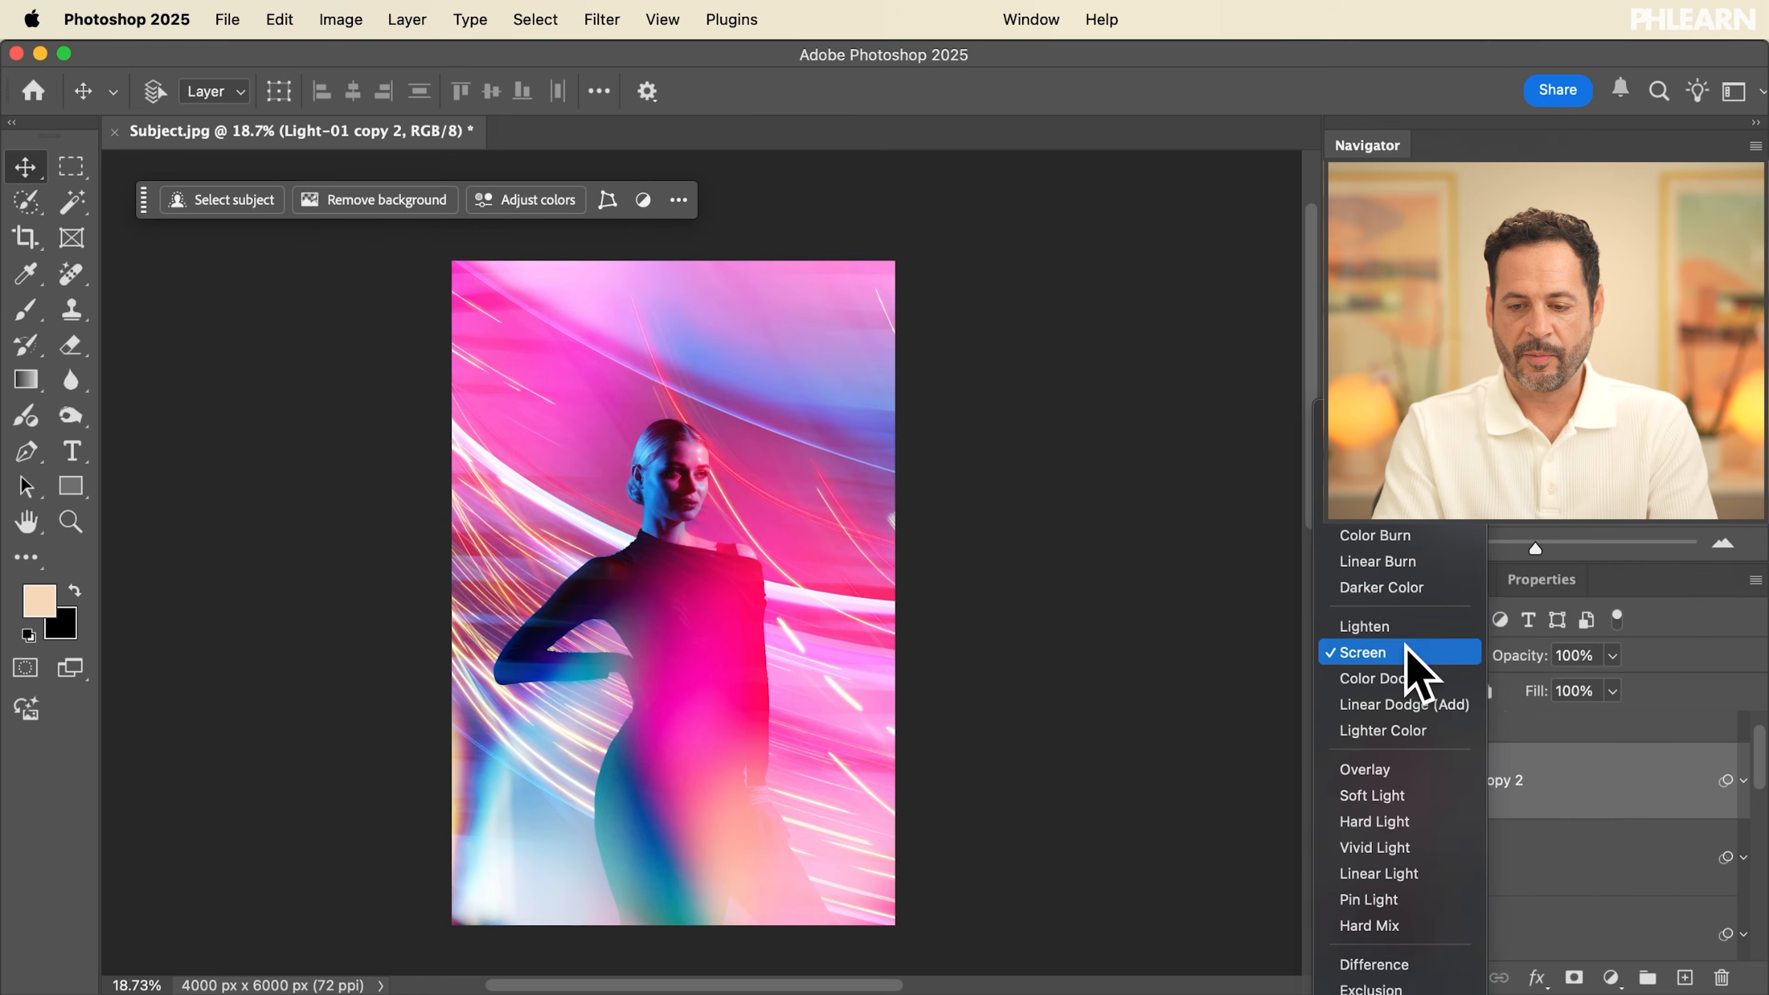
pyautogui.click(1383, 407)
pyautogui.moveTo(722, 595); pyautogui.dragTo(736, 671)
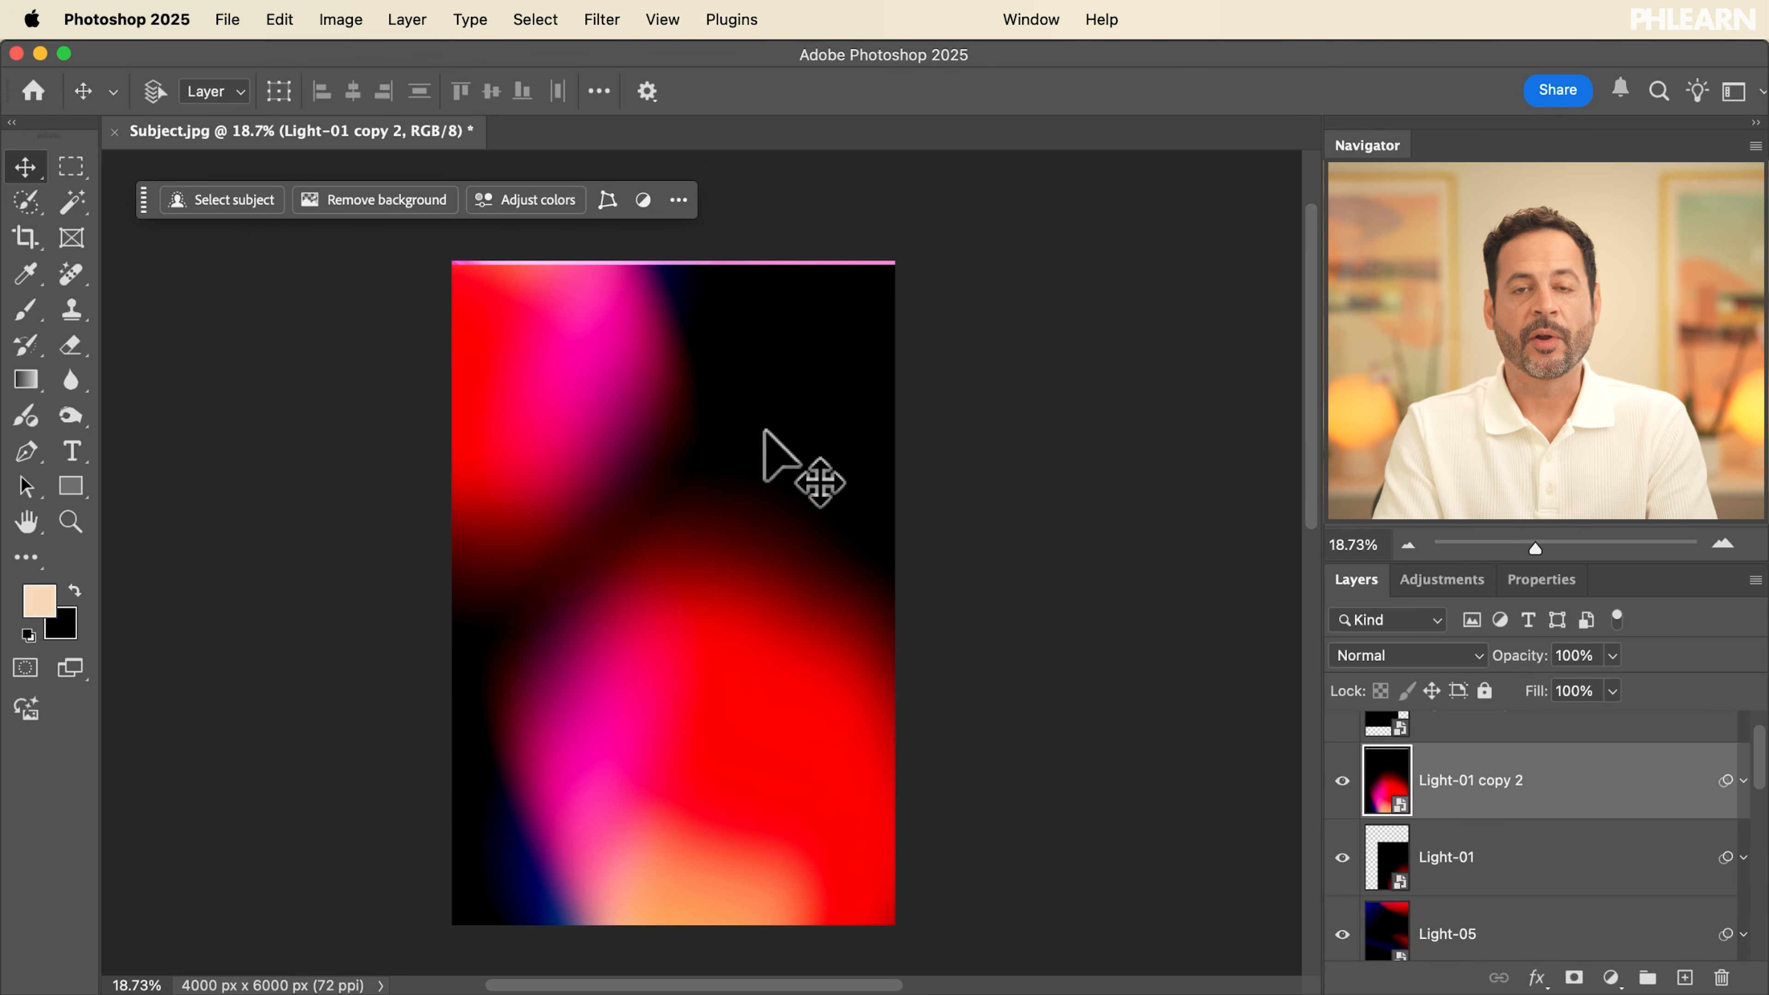
pyautogui.moveTo(770, 561); pyautogui.dragTo(772, 554)
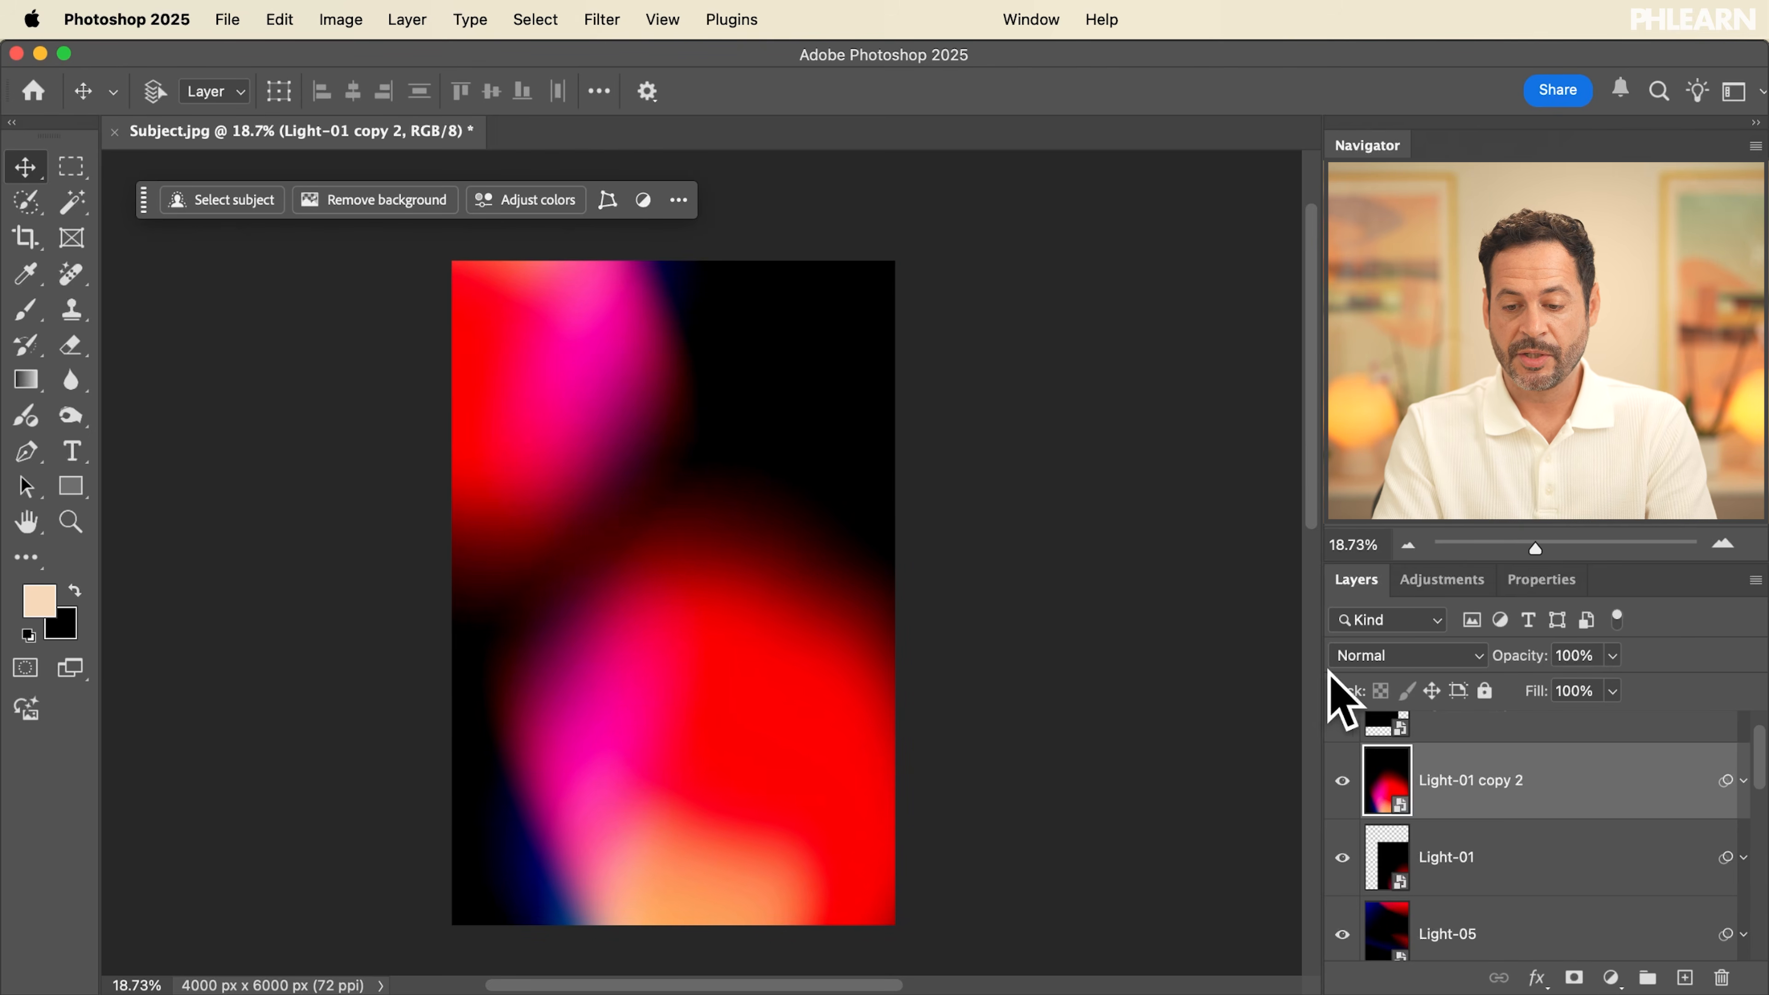
# Set the Light-01 copy's blending mode to Multiply and invert its colours
pyautogui.click(1367, 656)
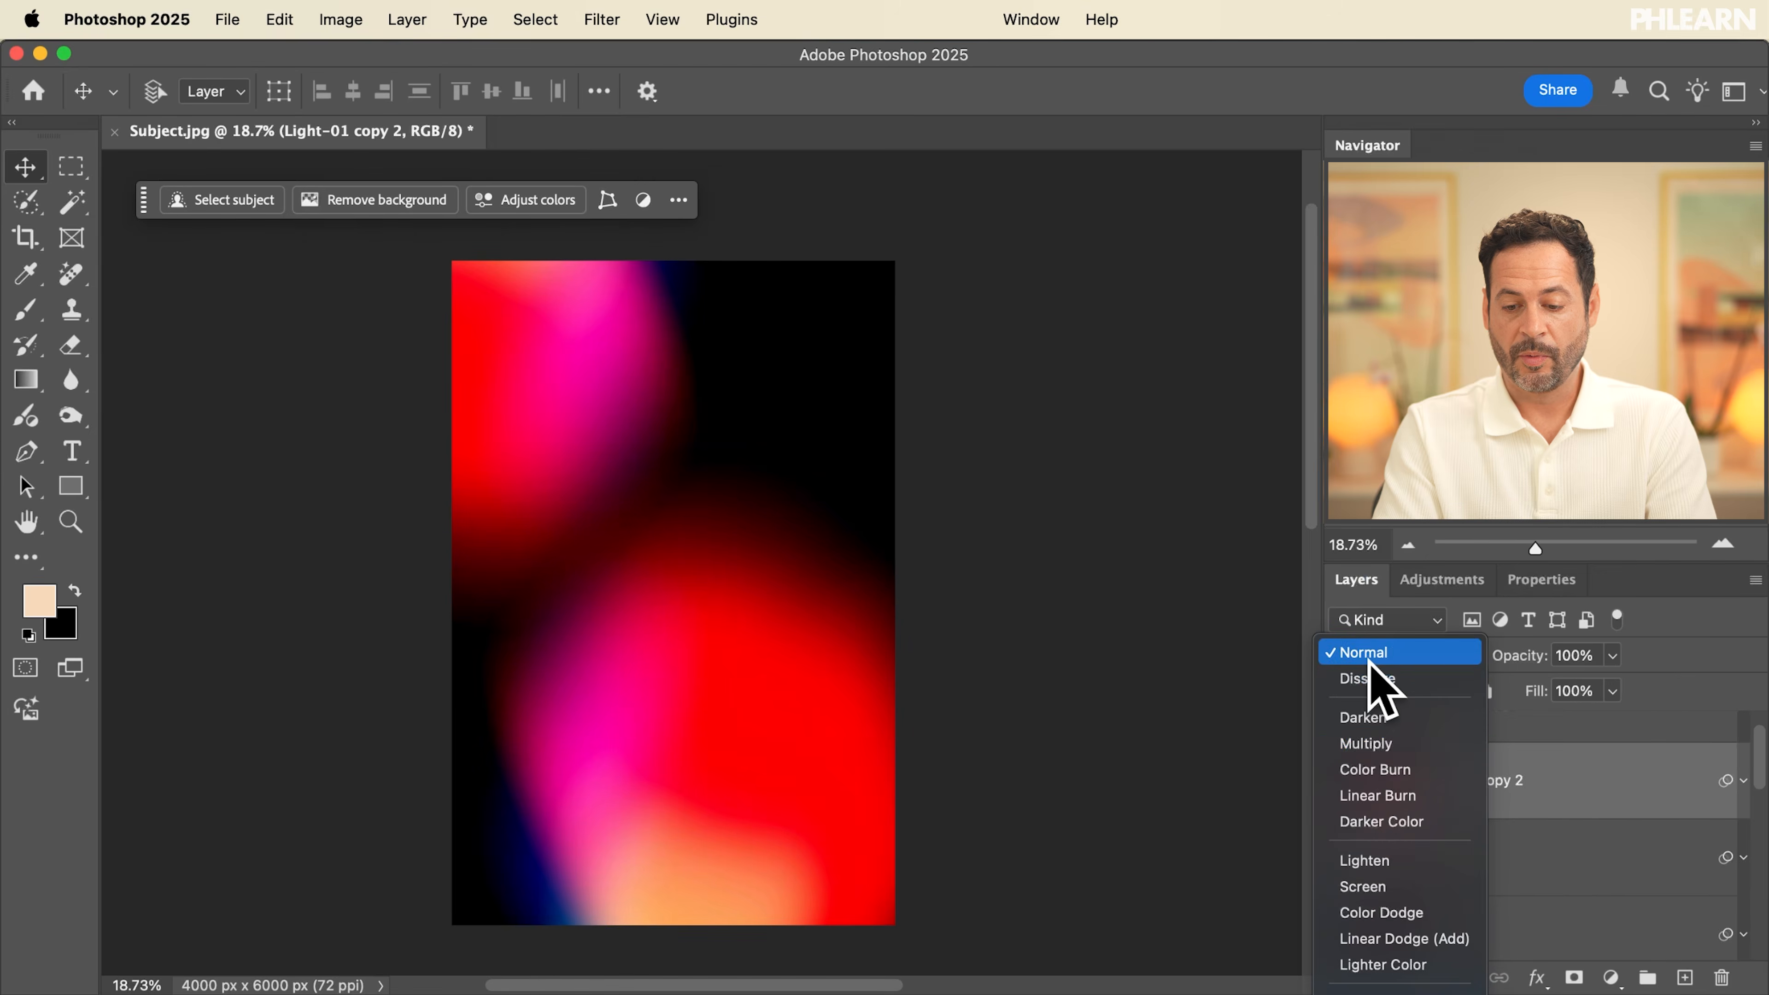
pyautogui.click(1382, 744)
pyautogui.moveTo(762, 632)
pyautogui.mouseDown()
pyautogui.moveTo(671, 474)
pyautogui.moveTo(731, 616)
pyautogui.moveTo(770, 613)
pyautogui.mouseUp()
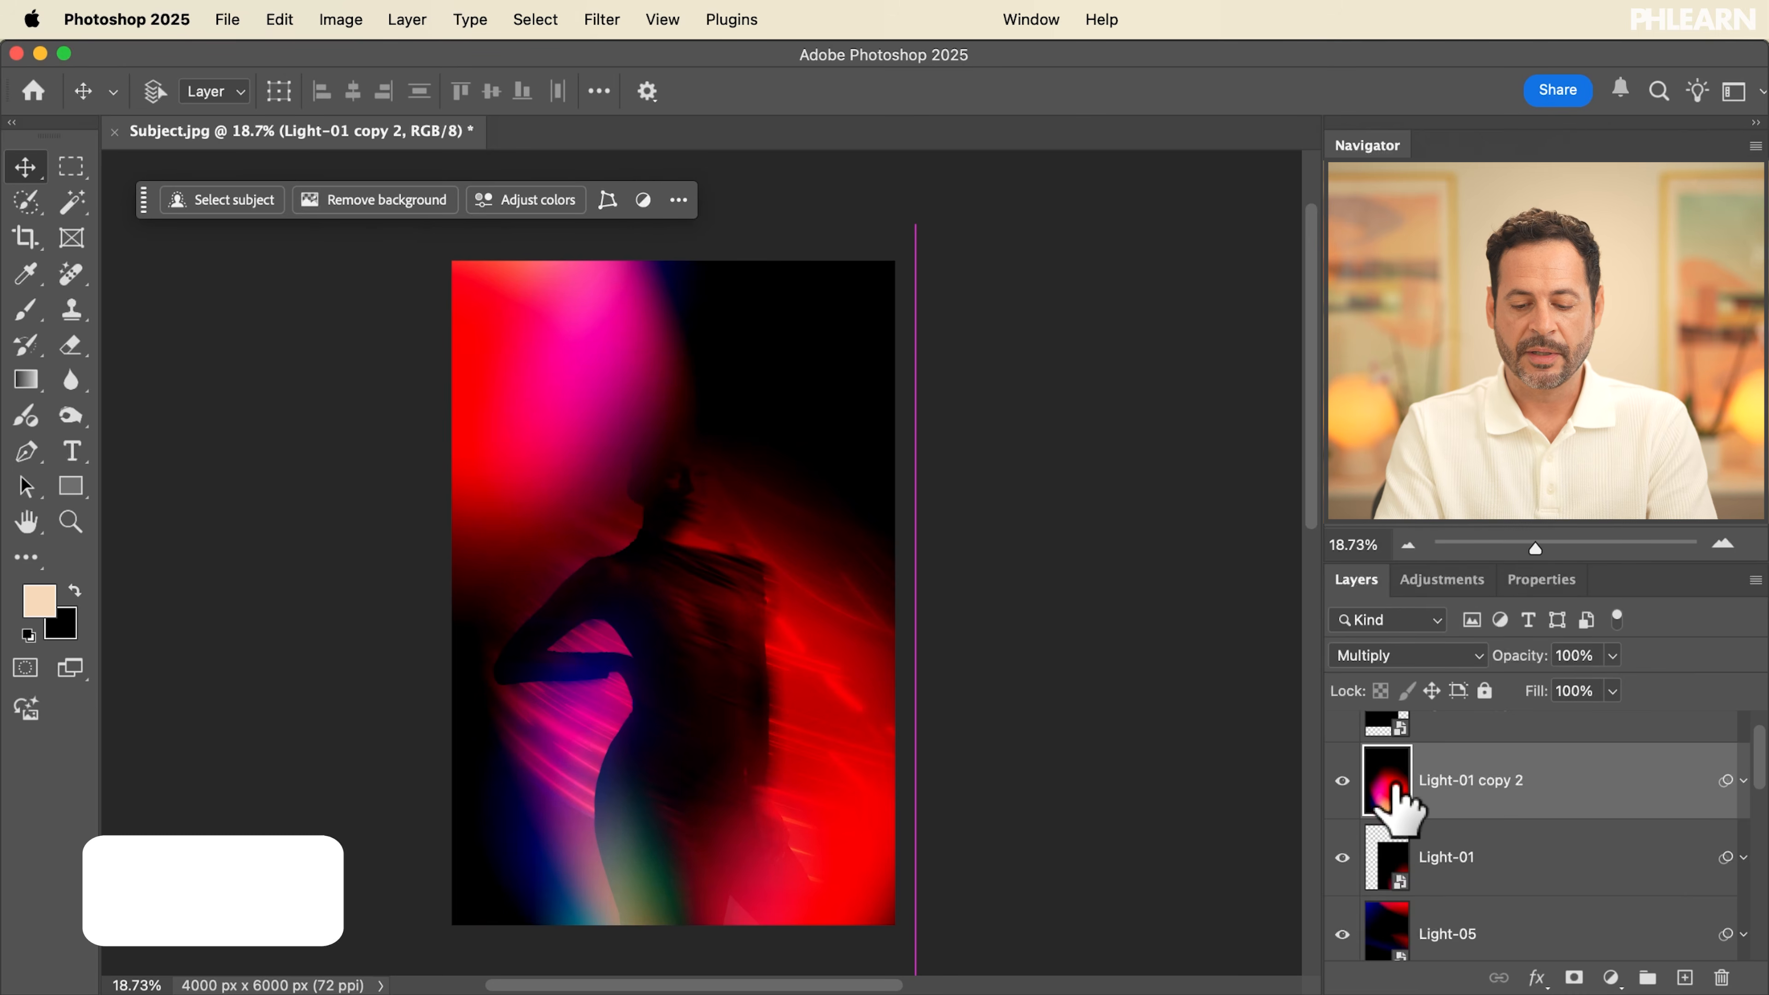
pyautogui.moveTo(1386, 784); pyautogui.dragTo(1395, 786)
pyautogui.press('super+i')
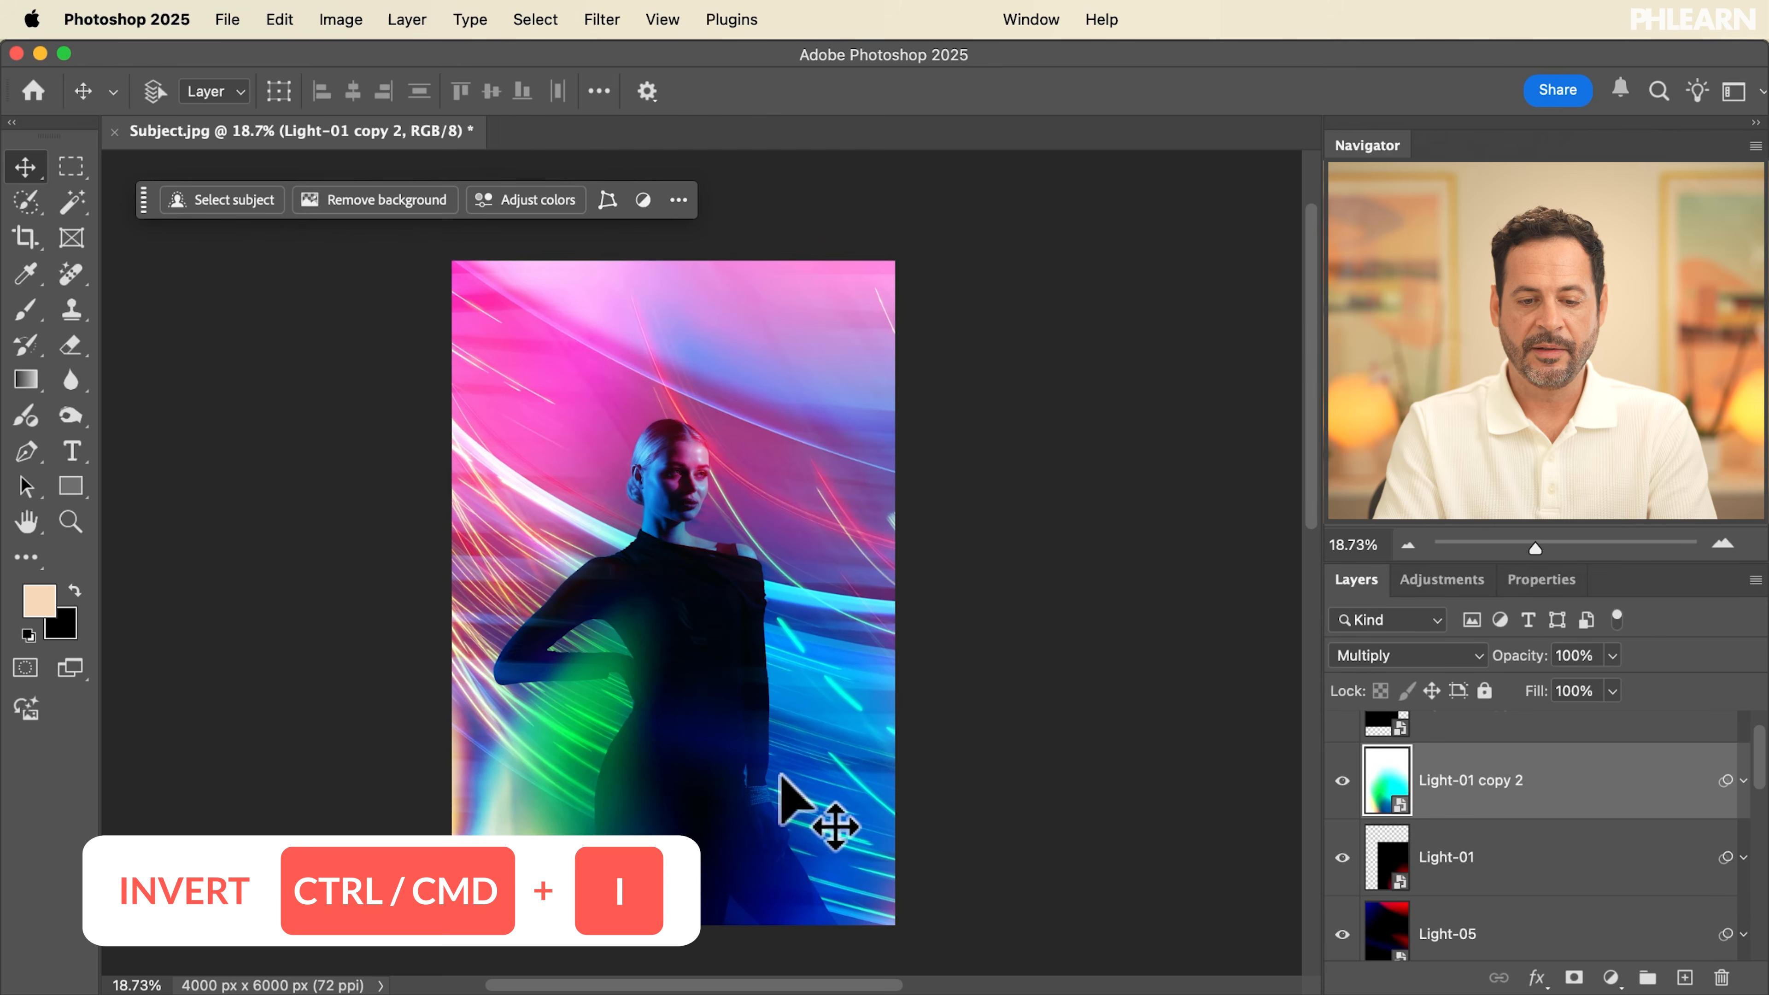
# Flip the inverted Light-01 copy vertically and position its colour glow in the upper right of the image
pyautogui.moveTo(898, 515); pyautogui.dragTo(603, 695)
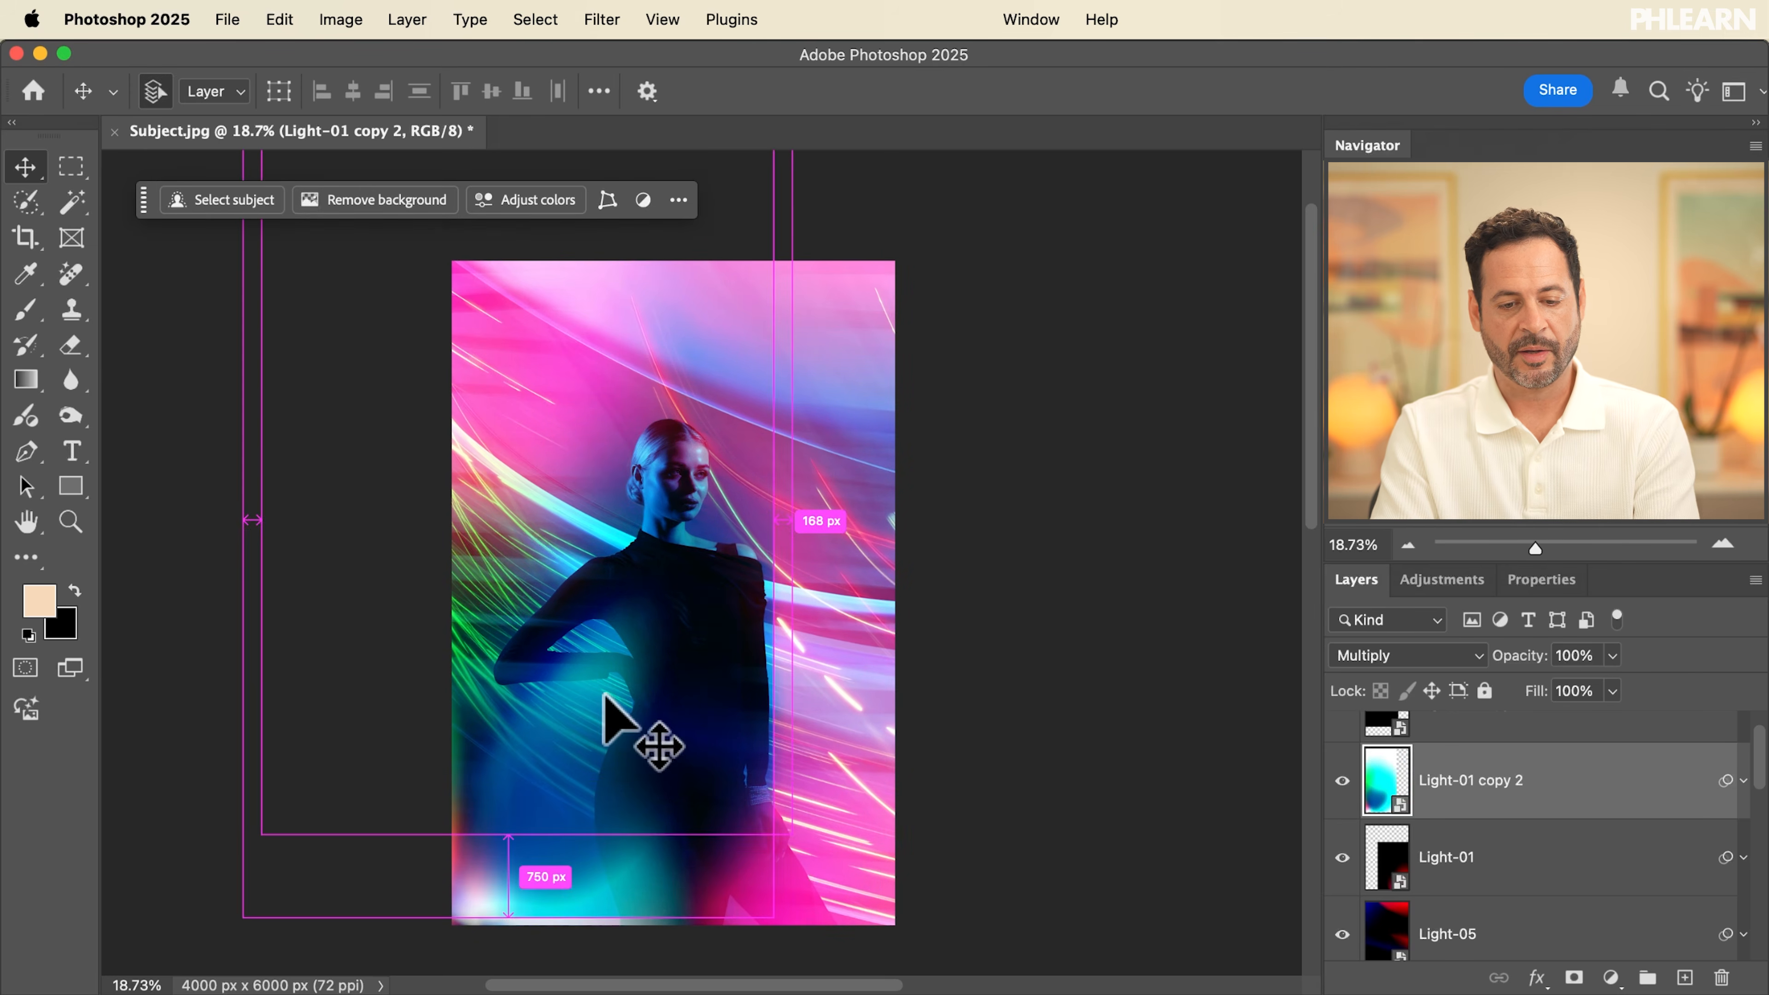
pyautogui.press('super+t')
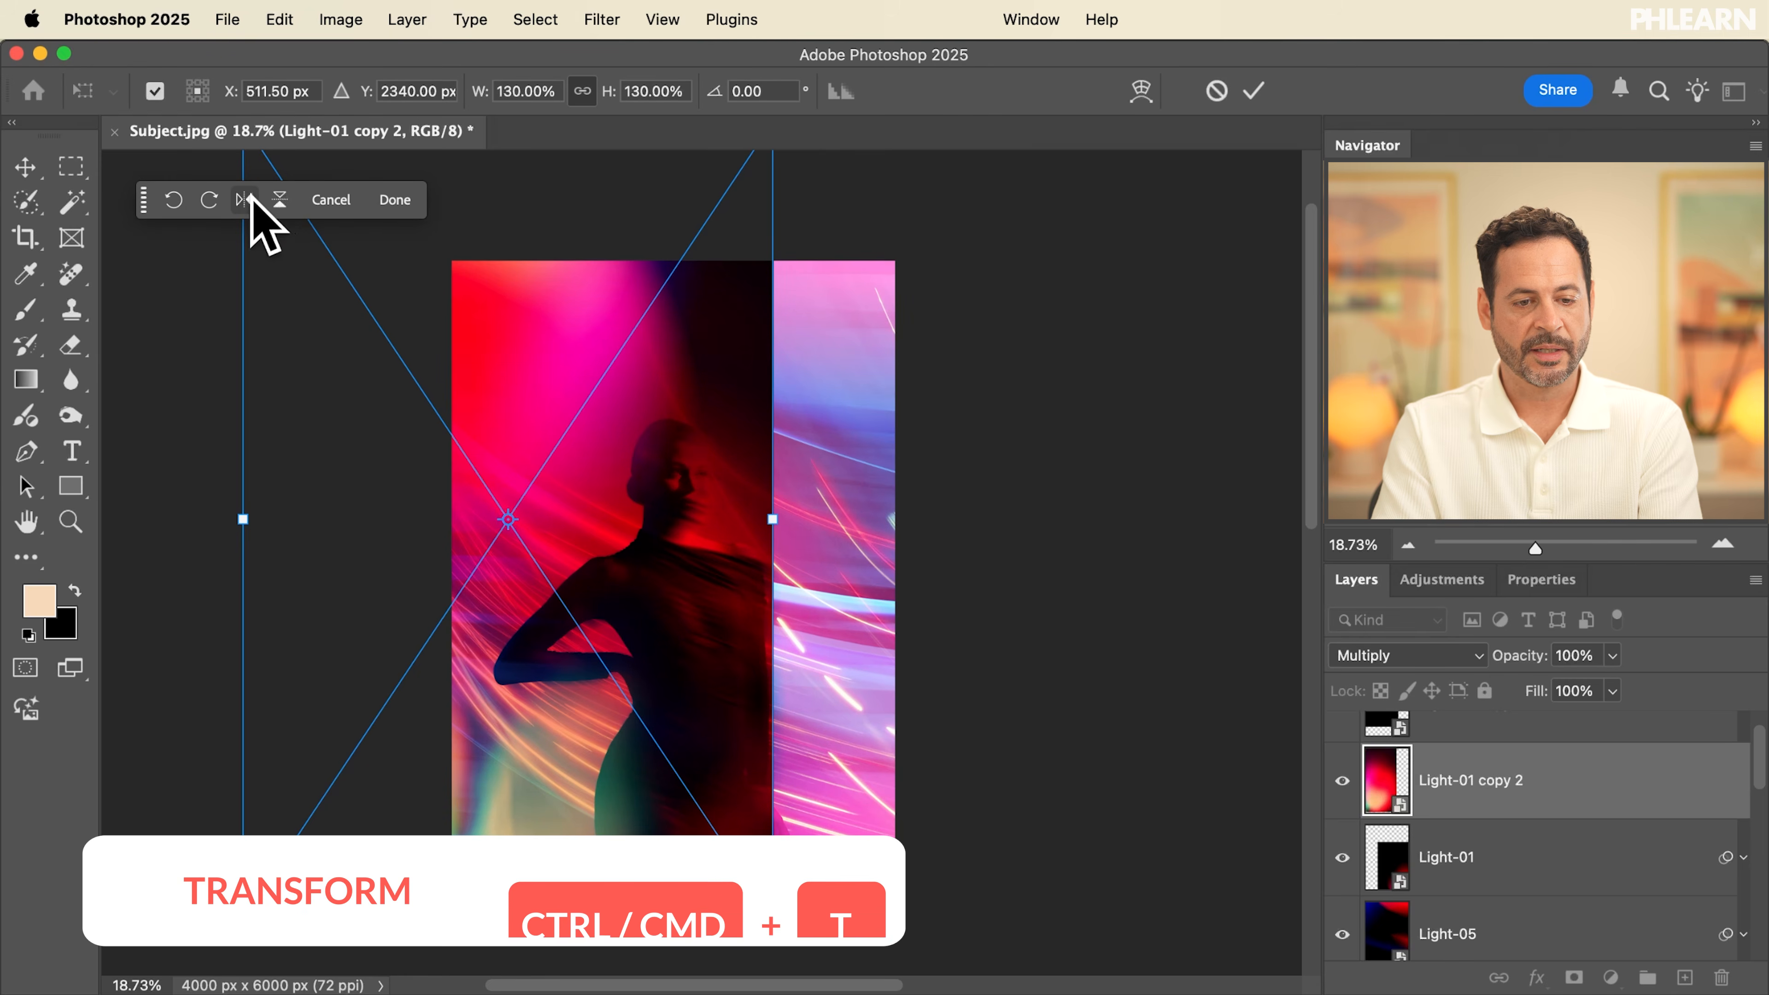
pyautogui.click(279, 199)
pyautogui.press('Return')
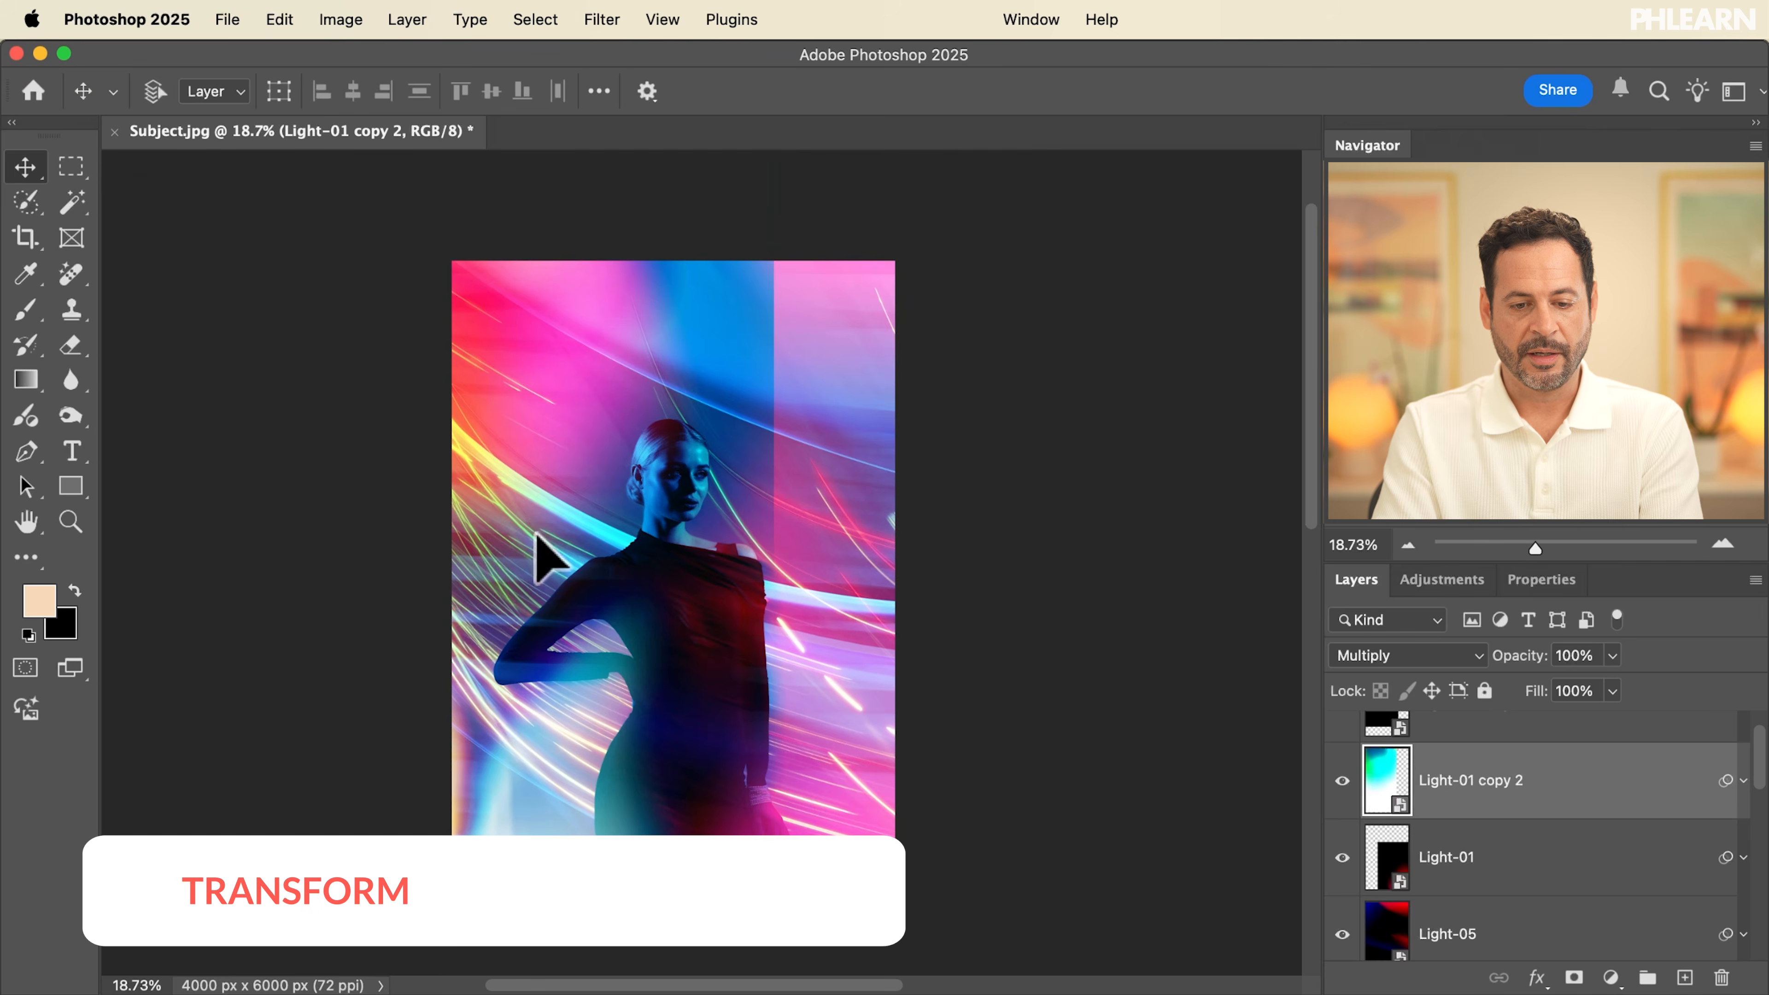
pyautogui.moveTo(801, 477); pyautogui.dragTo(835, 411)
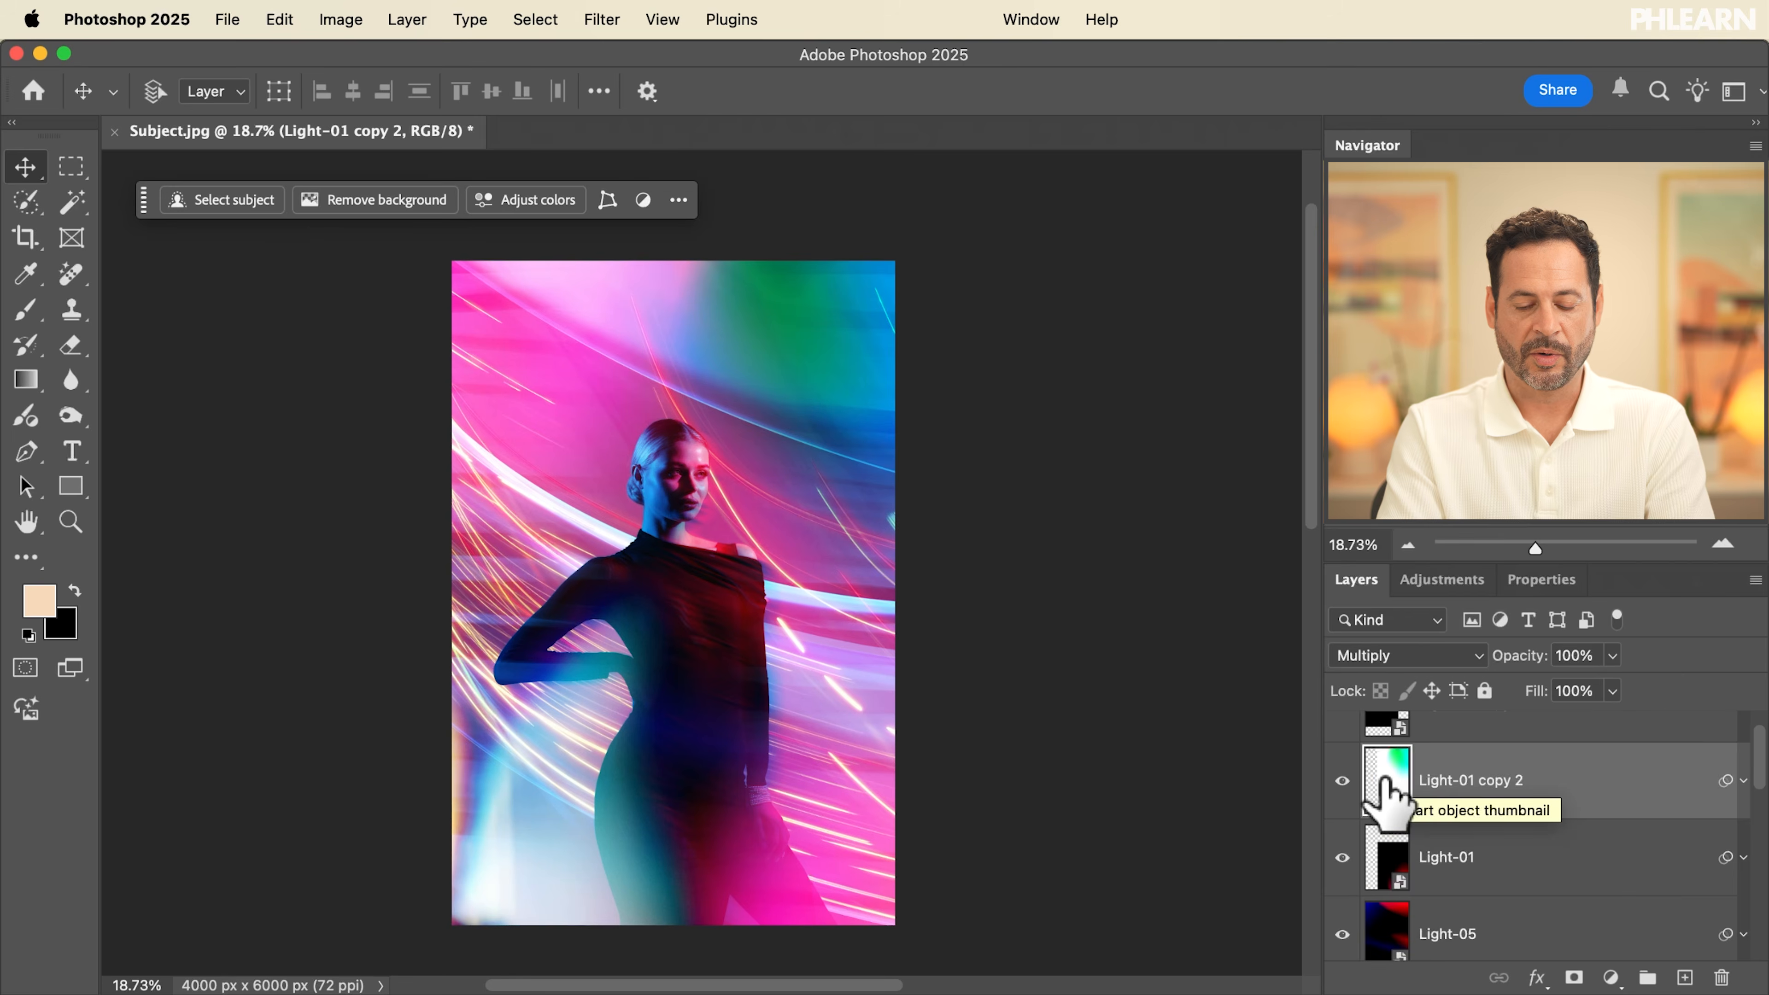
# Open Levels on the Light-01 copy 2 layer, test the Red and Green output levels, and set the Blue channel's output black level to 255
pyautogui.press('super+l')
pyautogui.hscroll(-5, 922, 605)
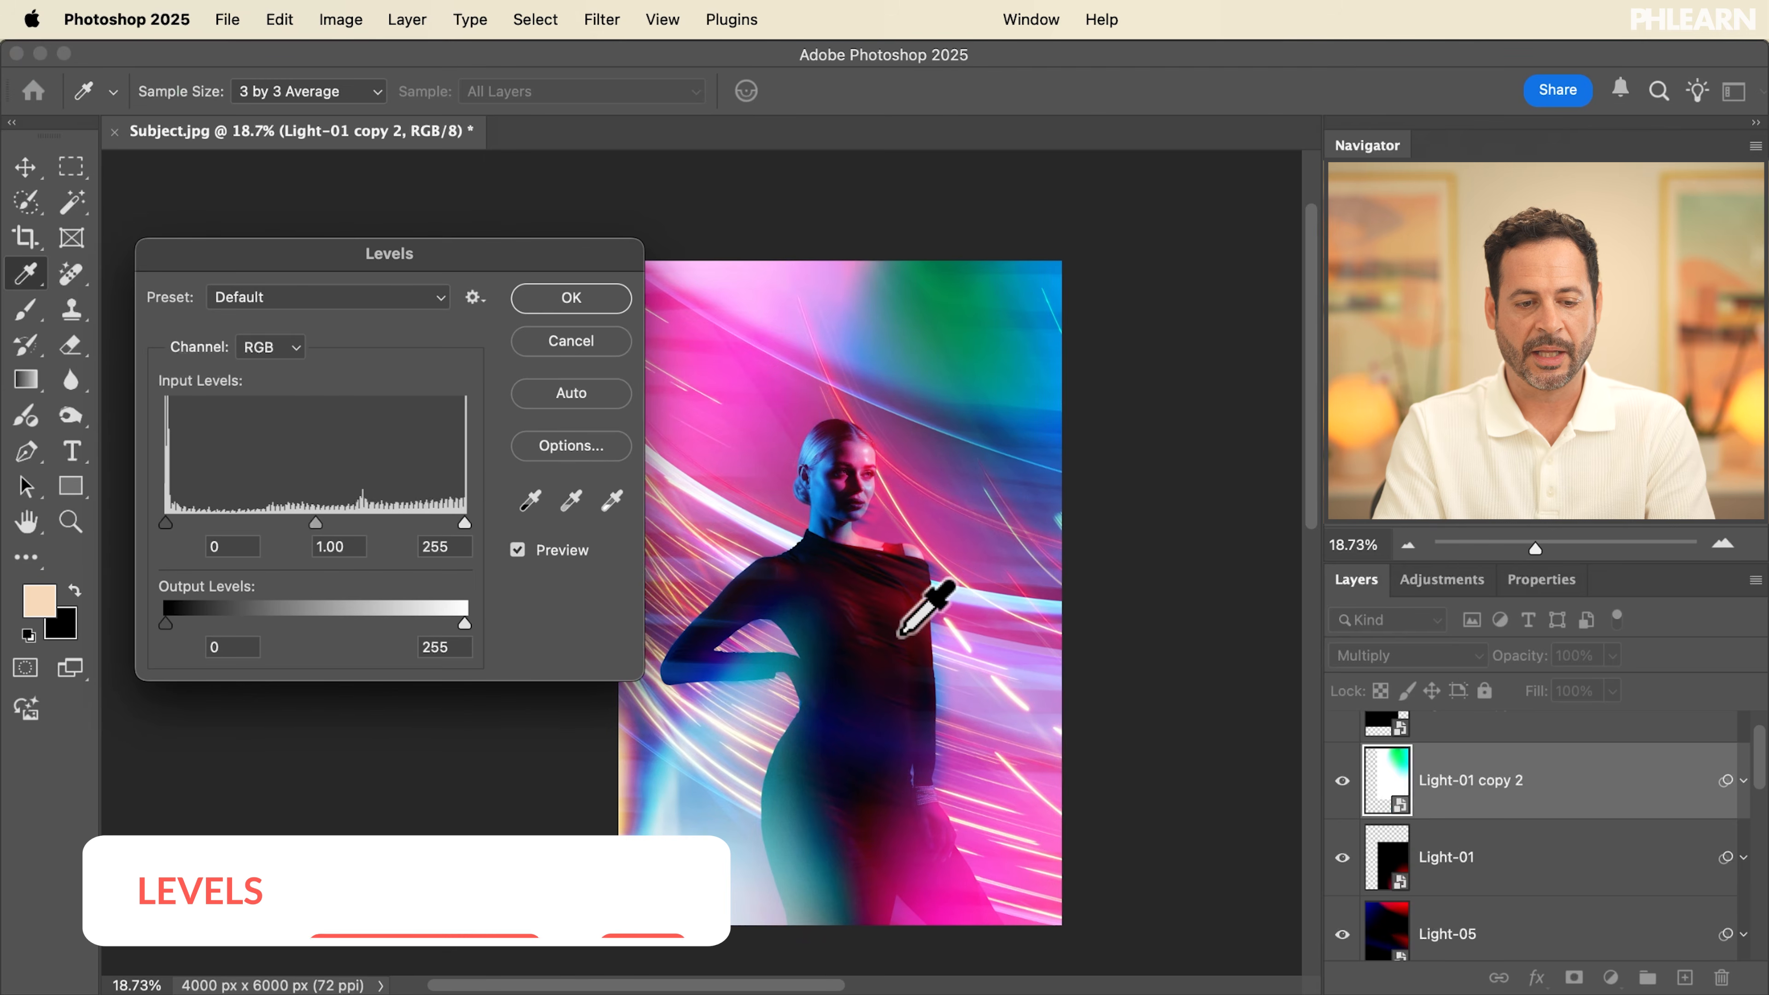
pyautogui.click(272, 347)
pyautogui.click(275, 373)
pyautogui.moveTo(167, 622); pyautogui.dragTo(124, 590)
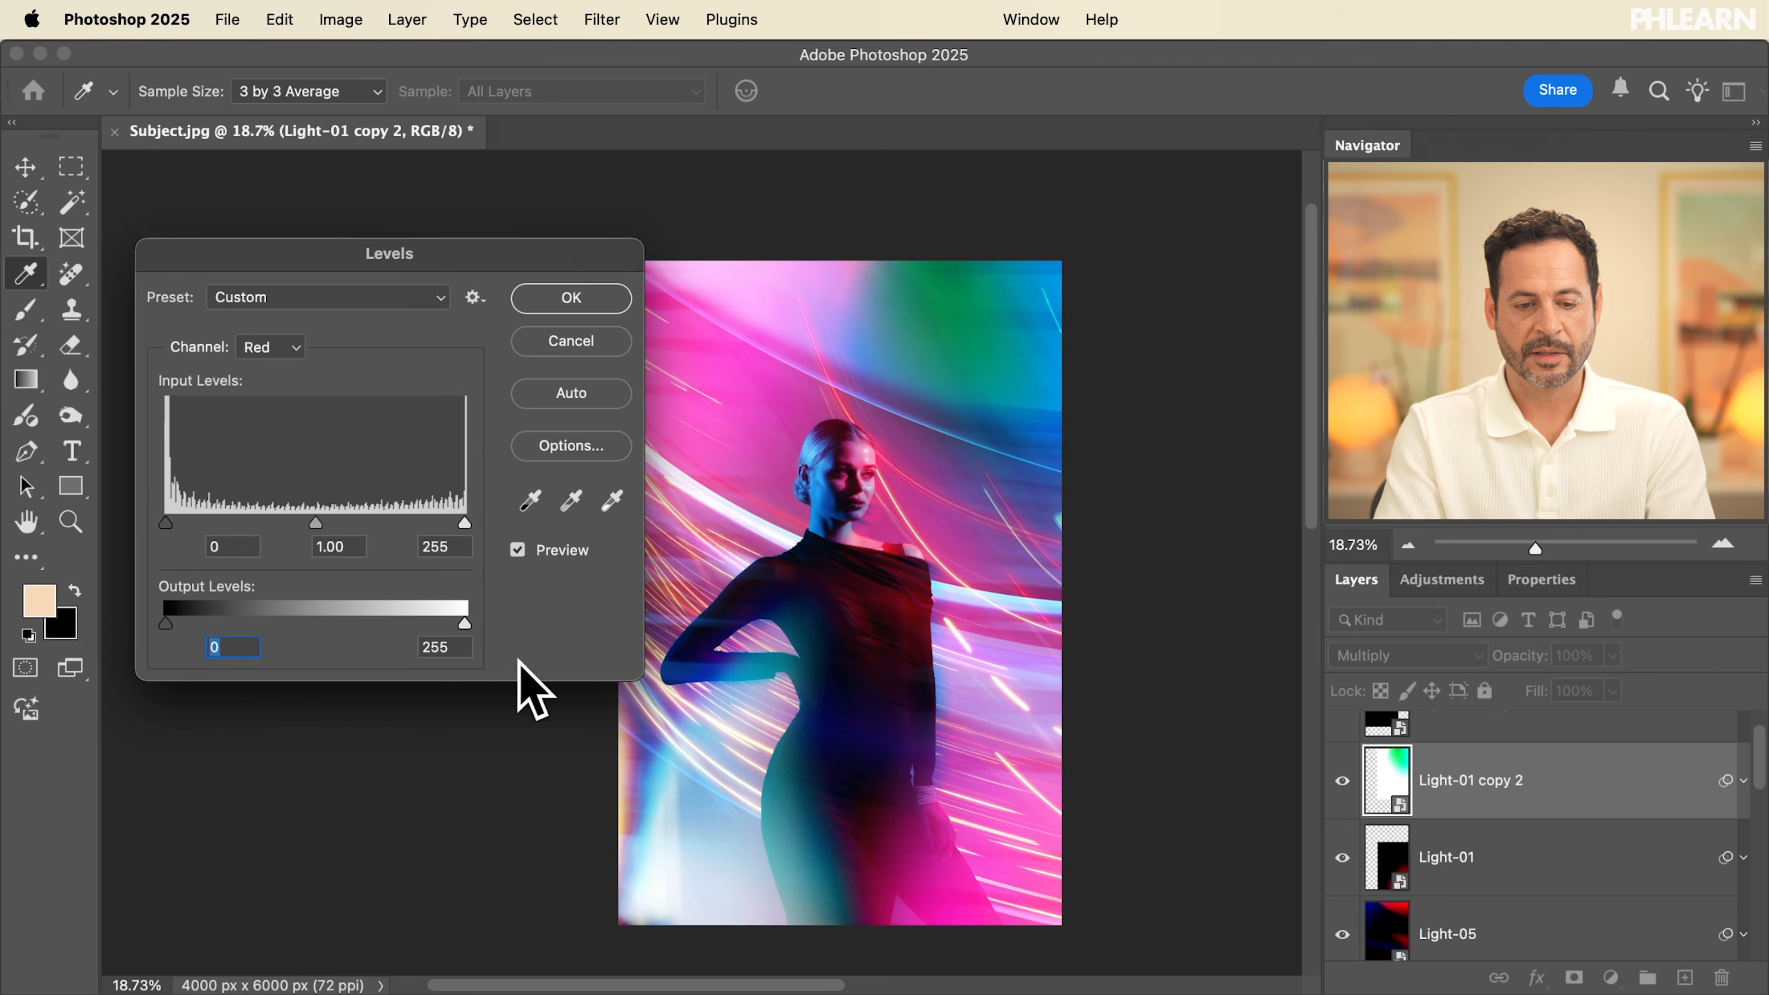
pyautogui.moveTo(461, 620); pyautogui.dragTo(562, 636)
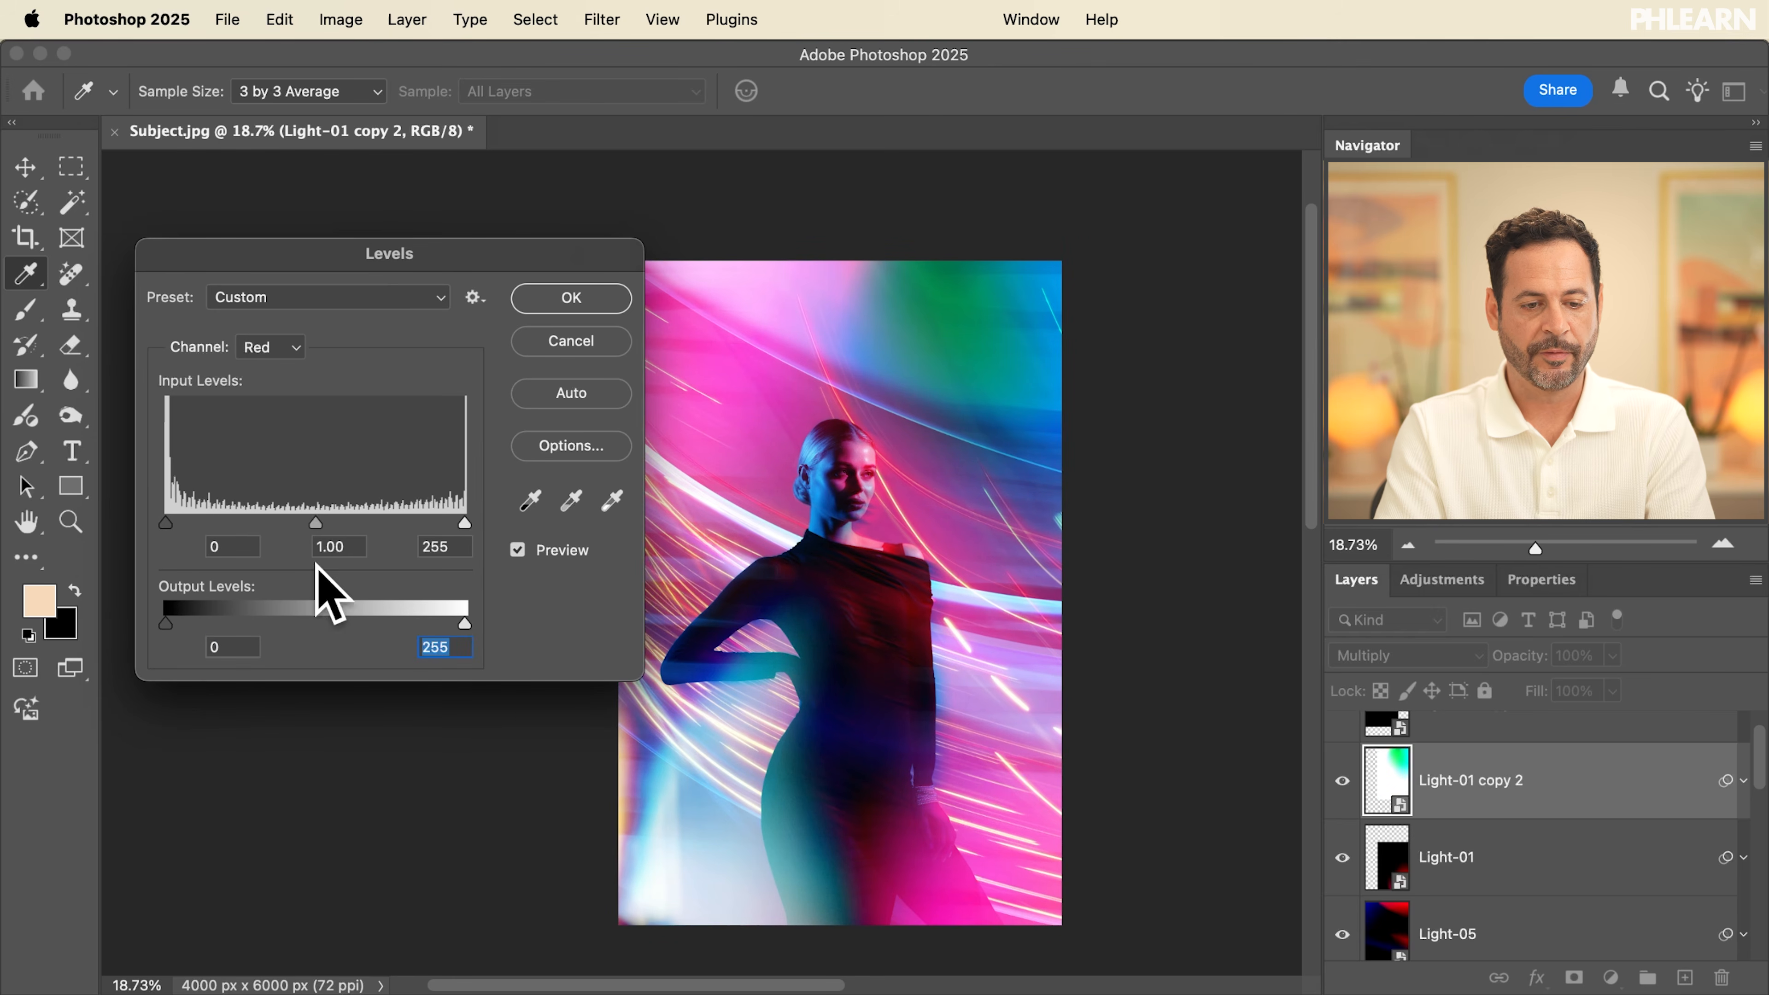
pyautogui.click(266, 346)
pyautogui.click(270, 371)
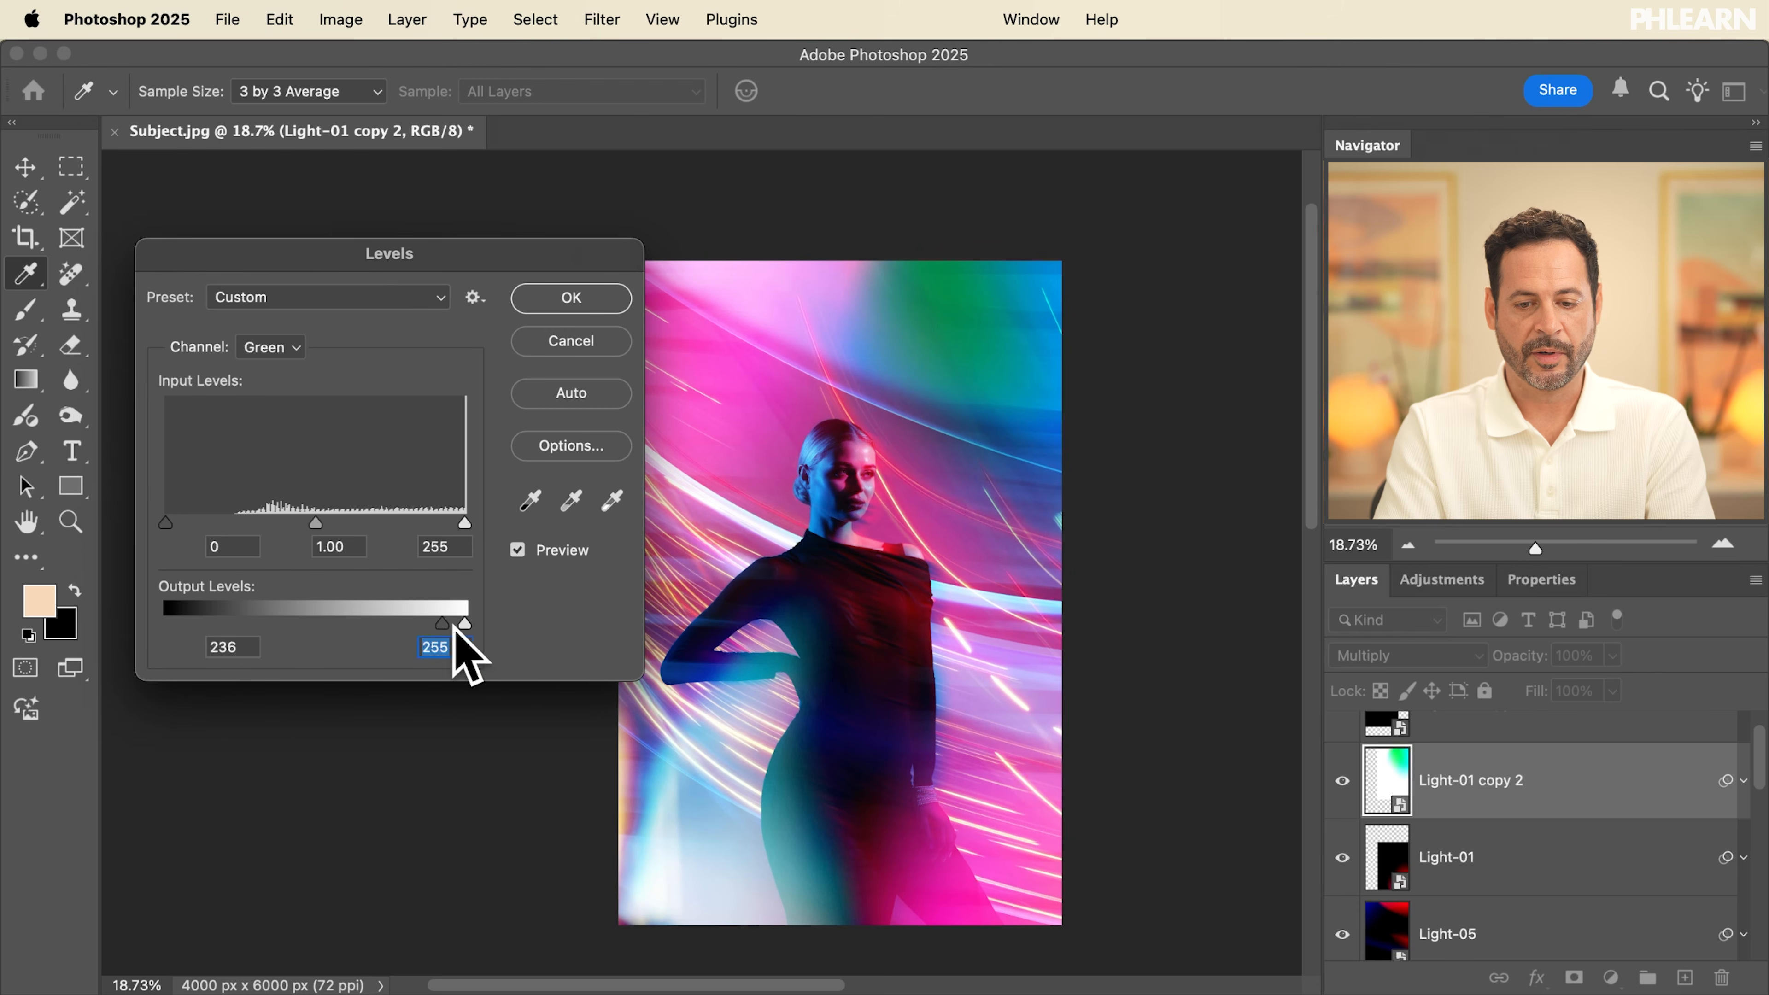
pyautogui.click(296, 347)
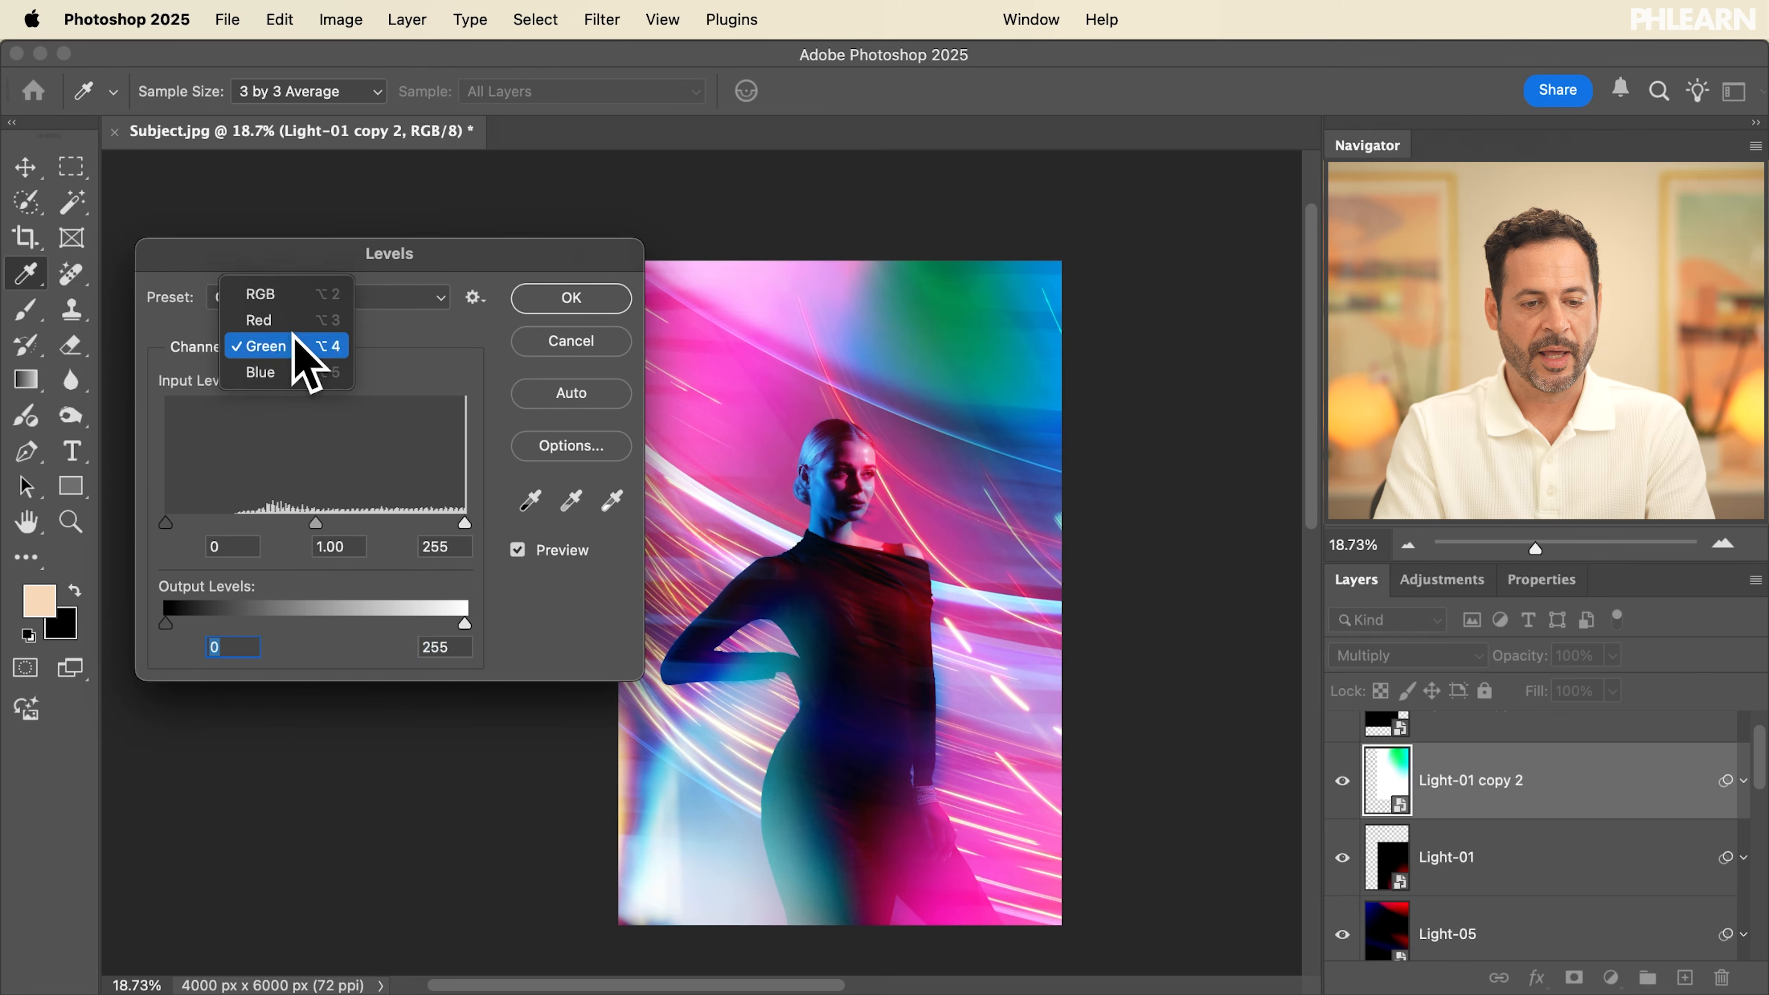
pyautogui.click(296, 376)
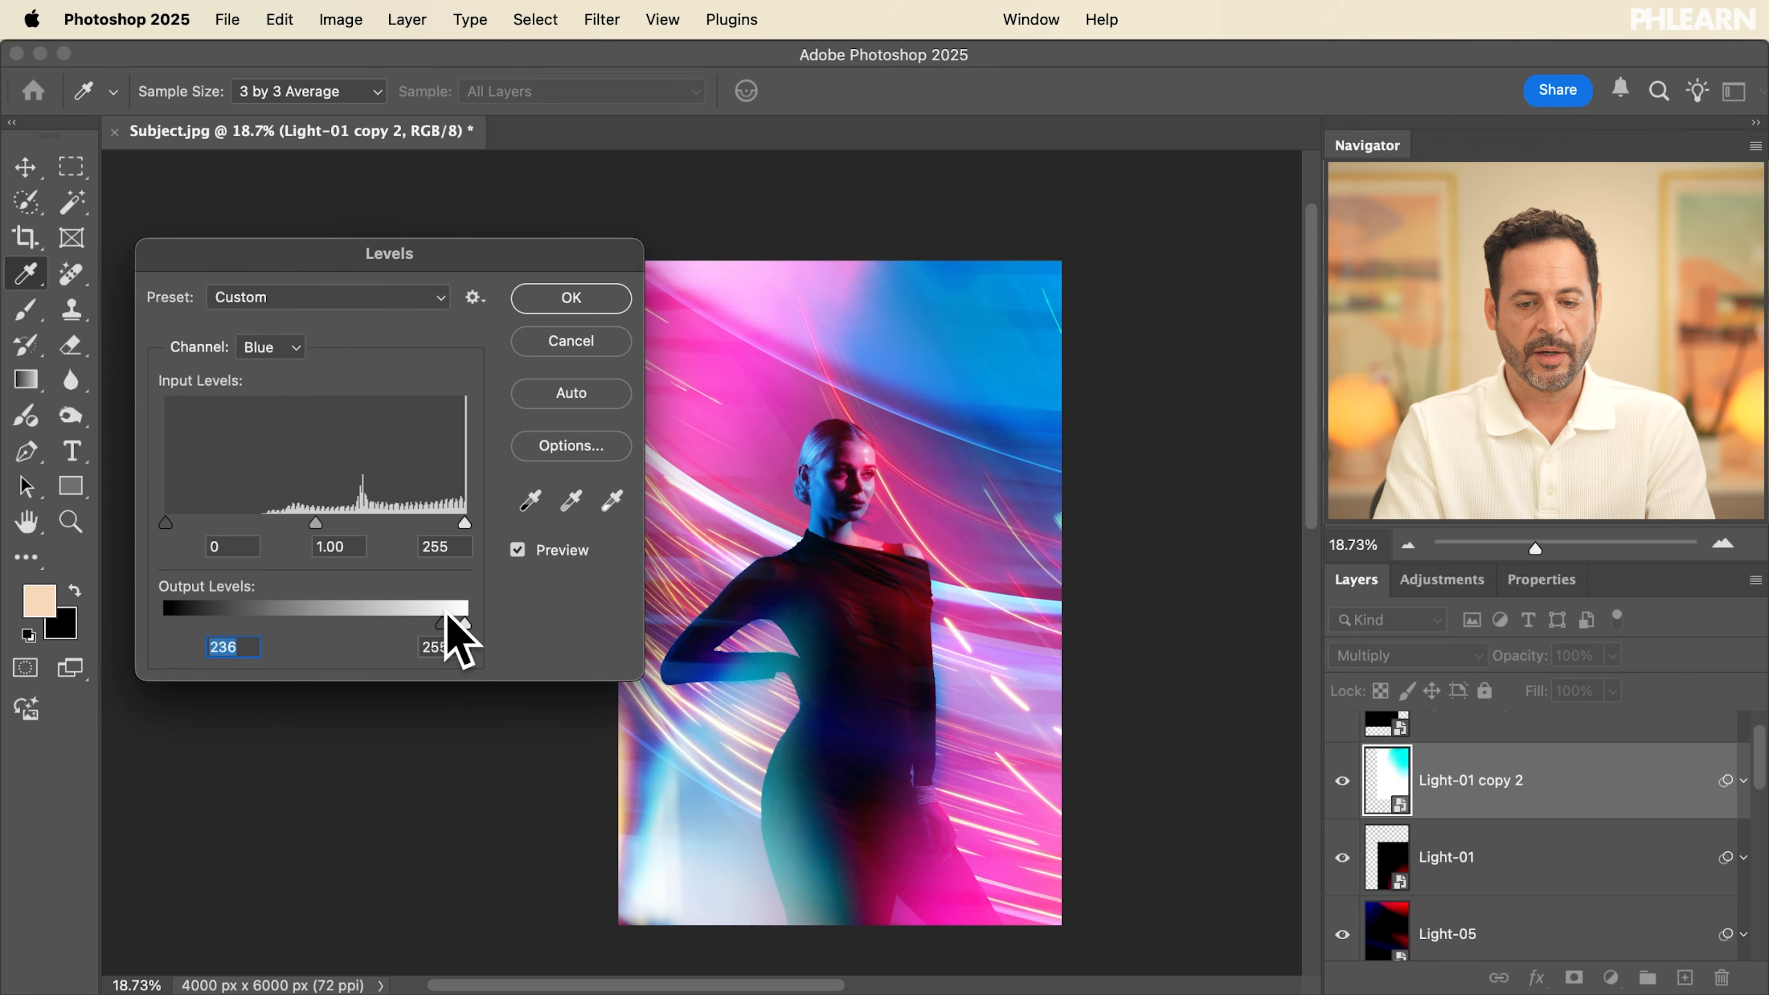
# Set the output black level to 219 for Green and about 147 for Red, apply Levels, and move the layer up
pyautogui.click(265, 353)
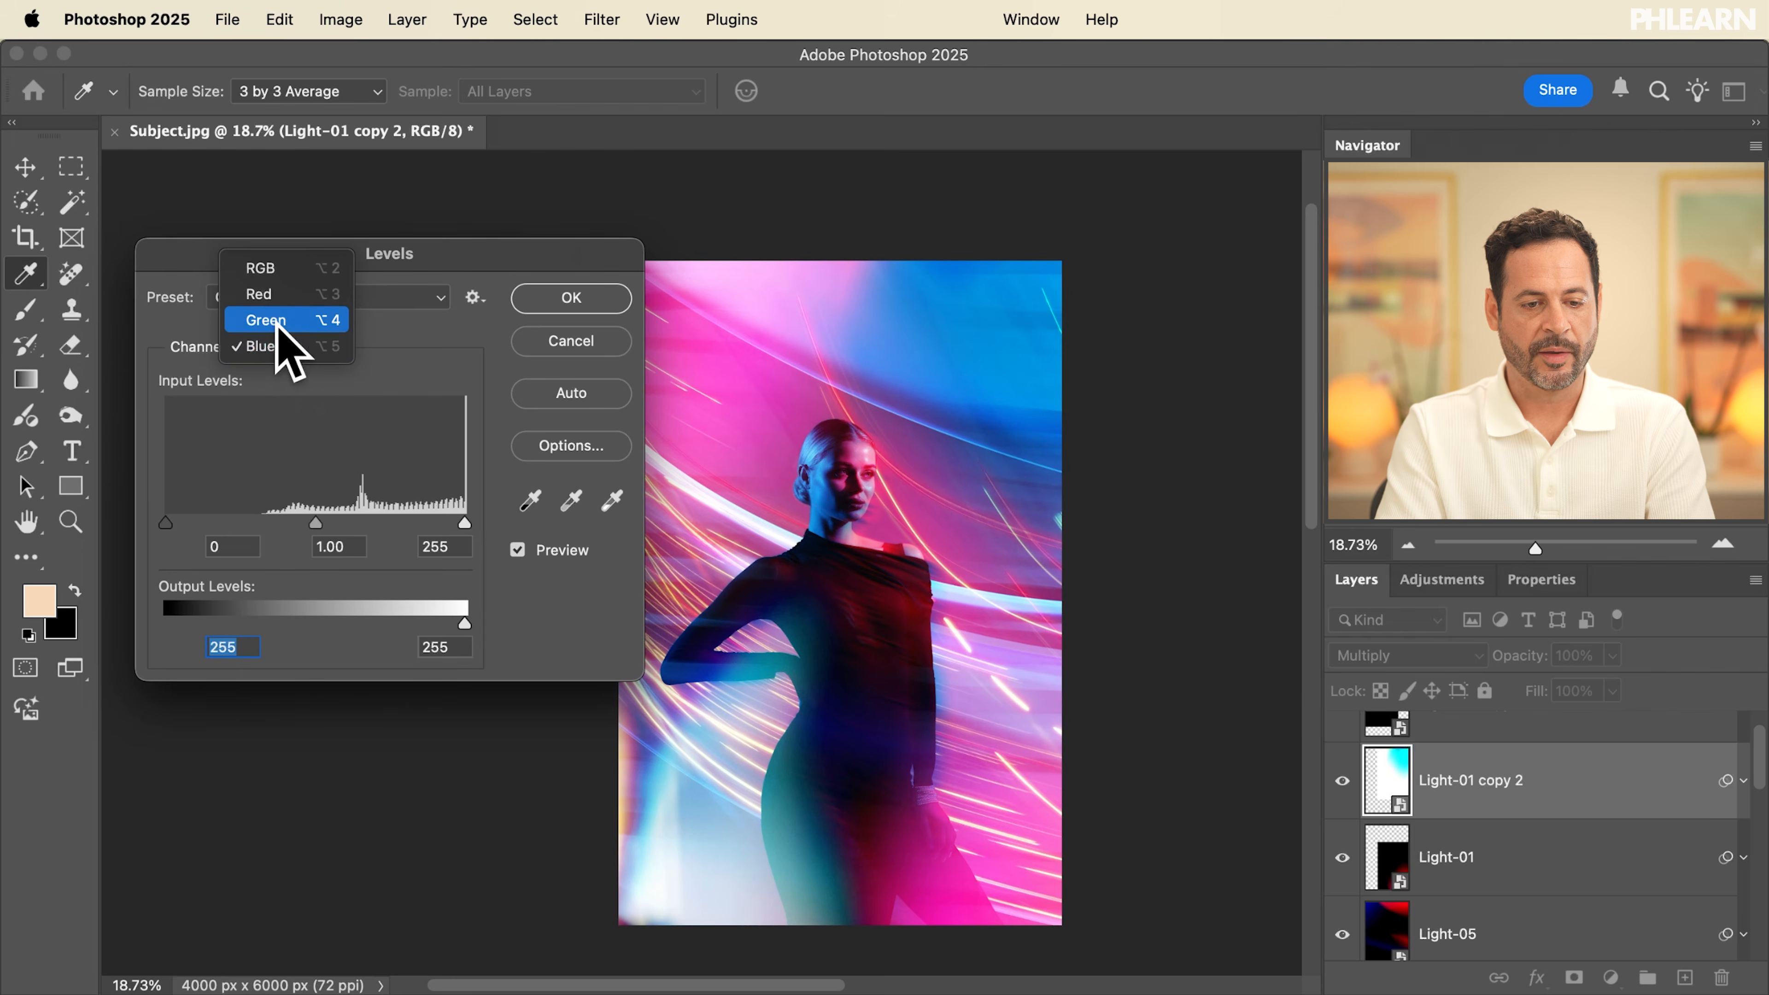
pyautogui.click(279, 319)
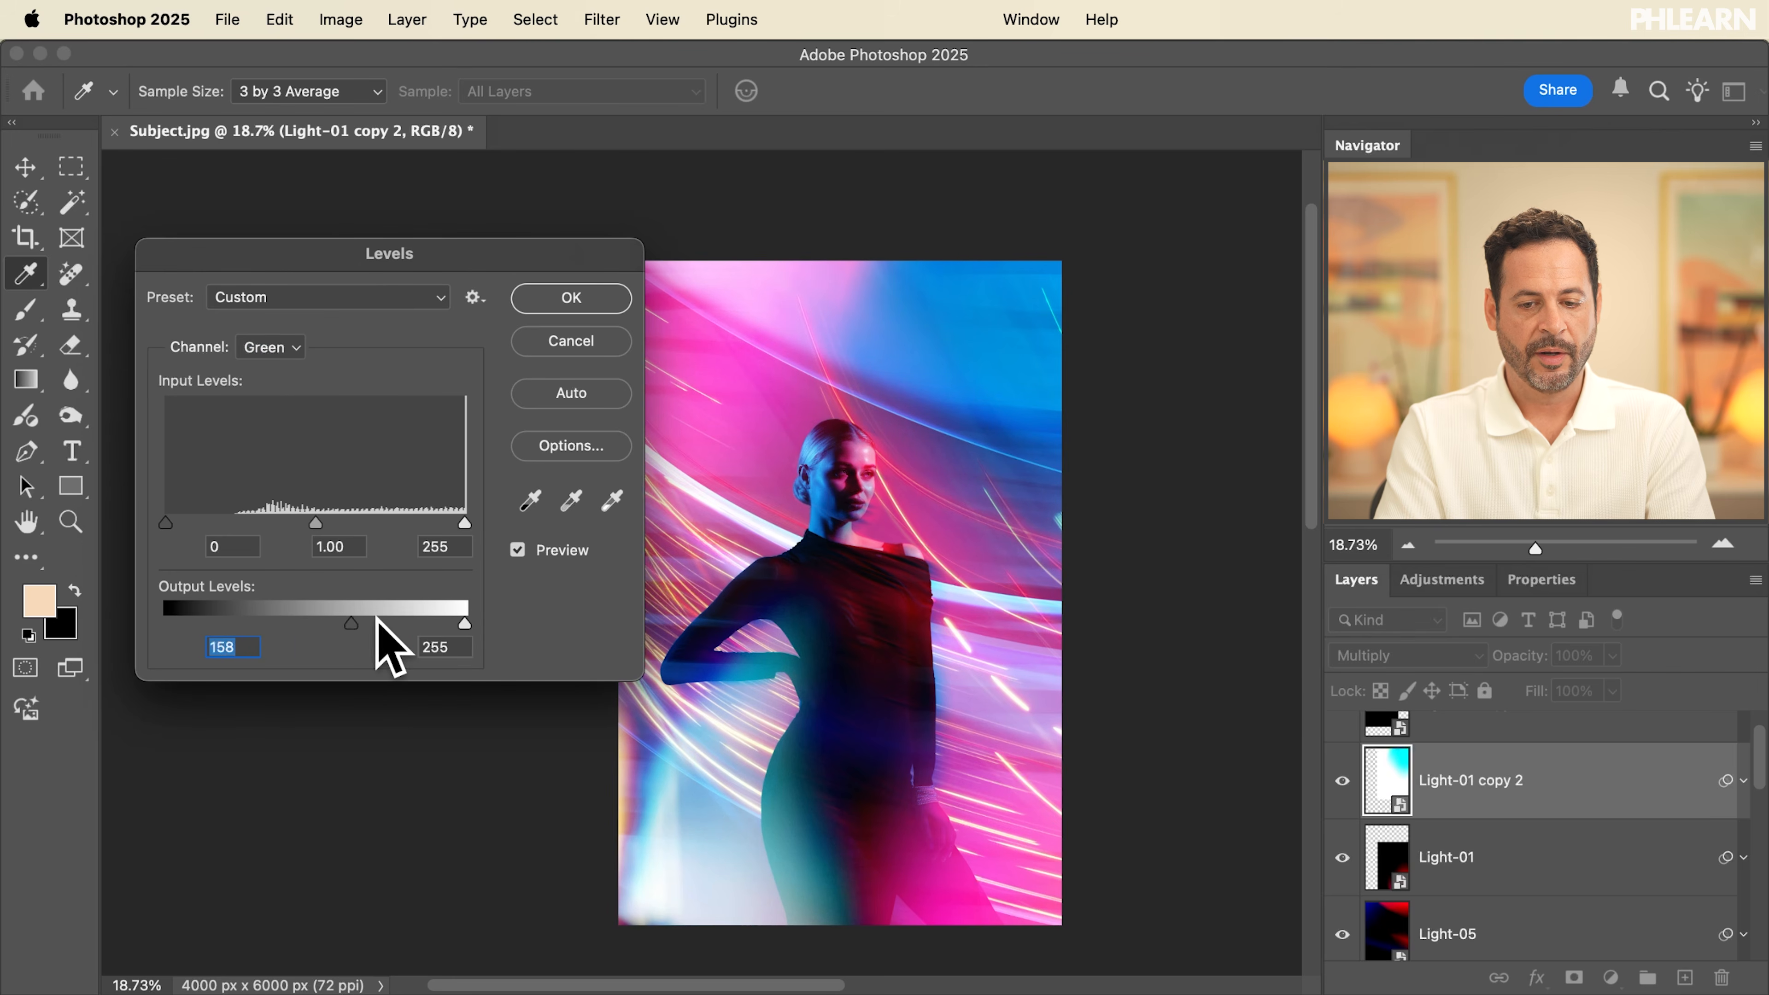
pyautogui.click(279, 346)
pyautogui.click(278, 328)
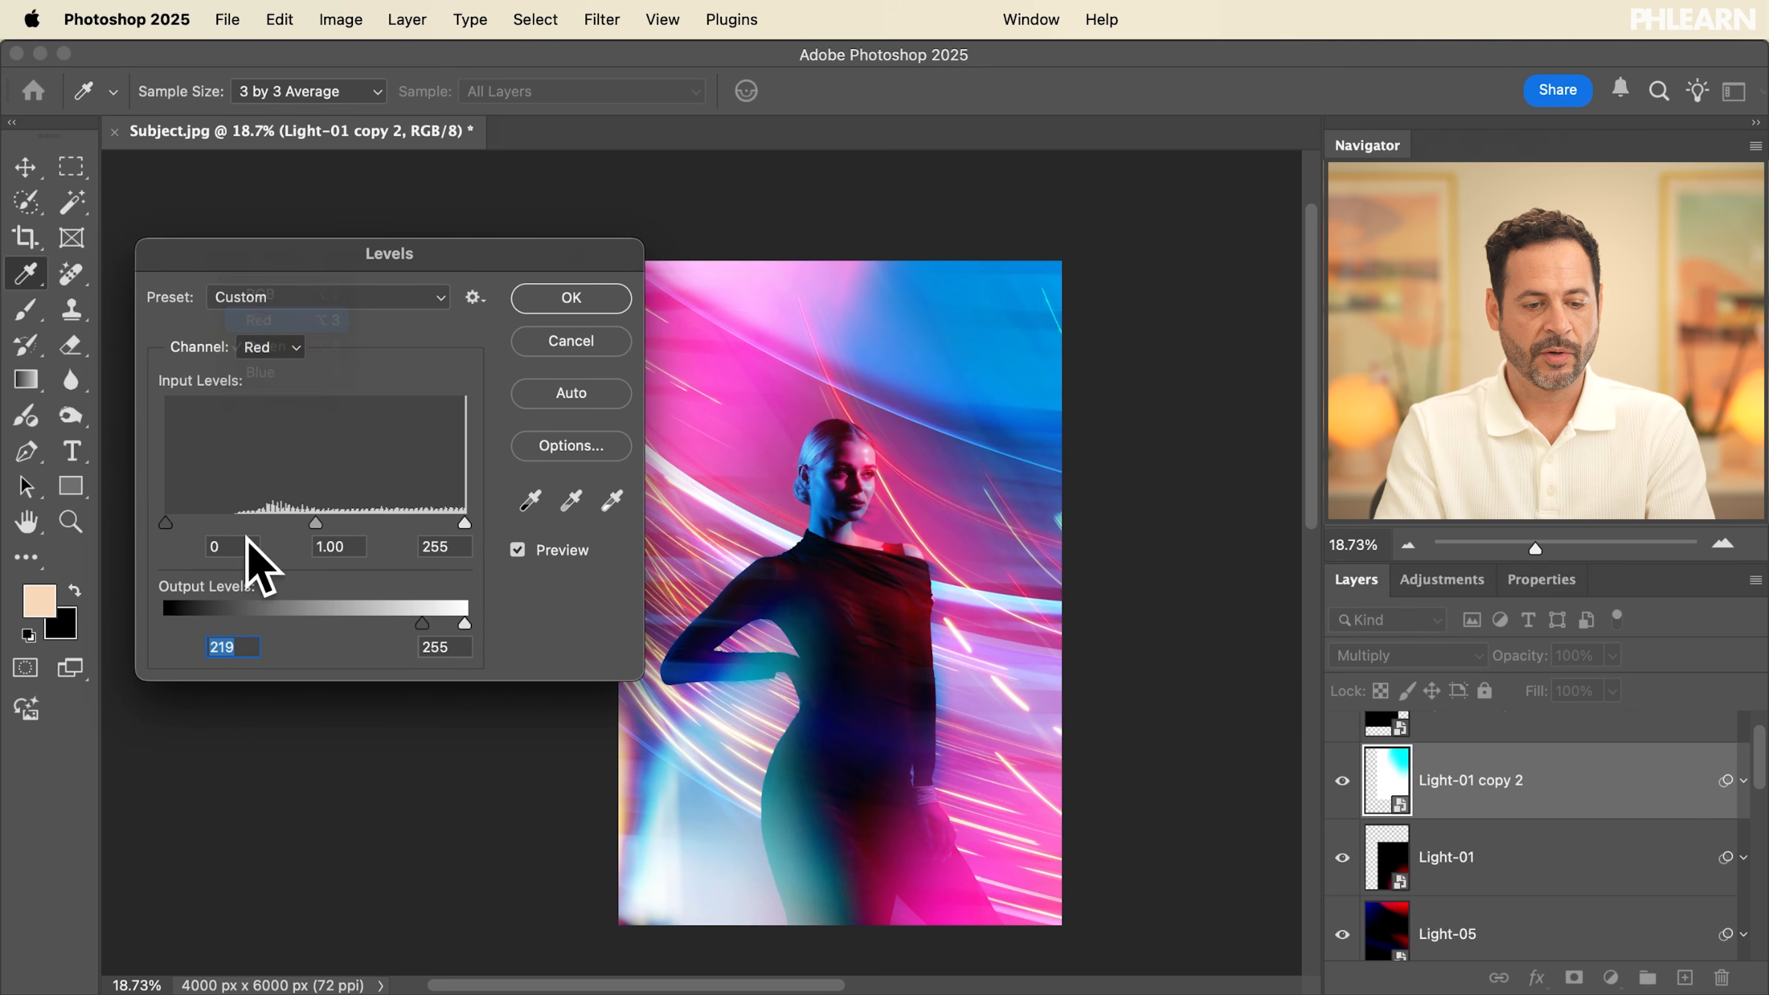
pyautogui.moveTo(167, 622); pyautogui.dragTo(300, 610)
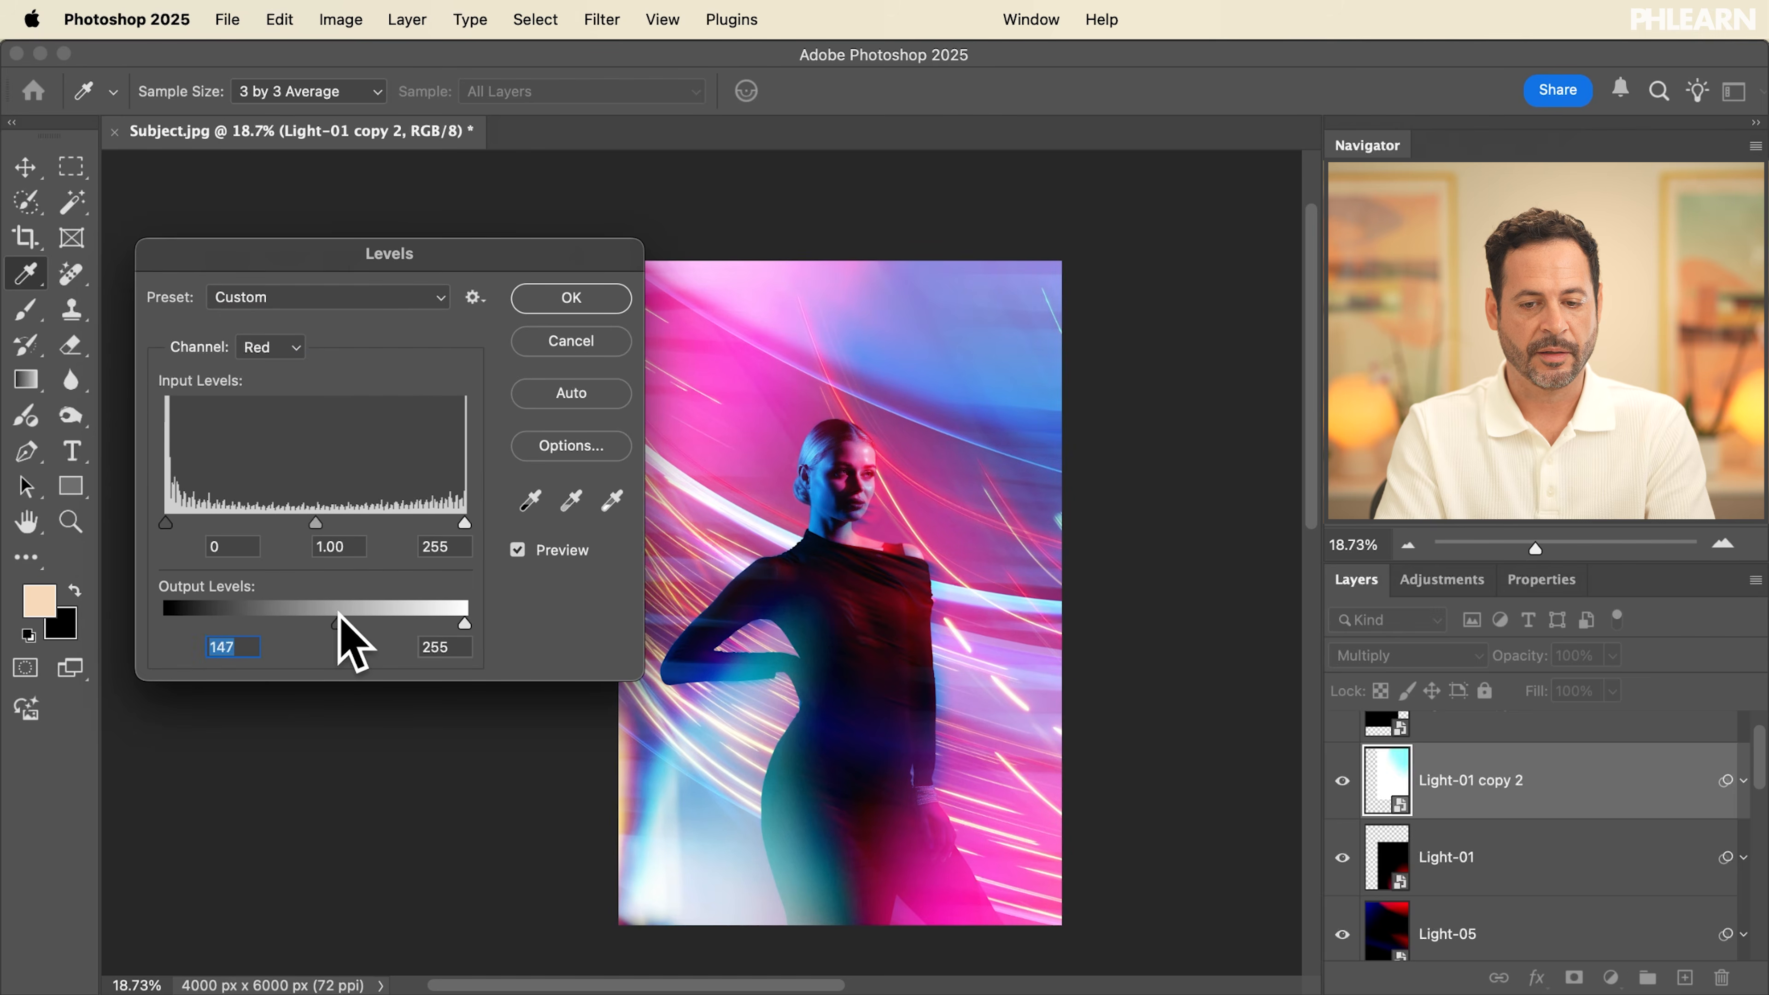
pyautogui.click(546, 296)
pyautogui.press('v')
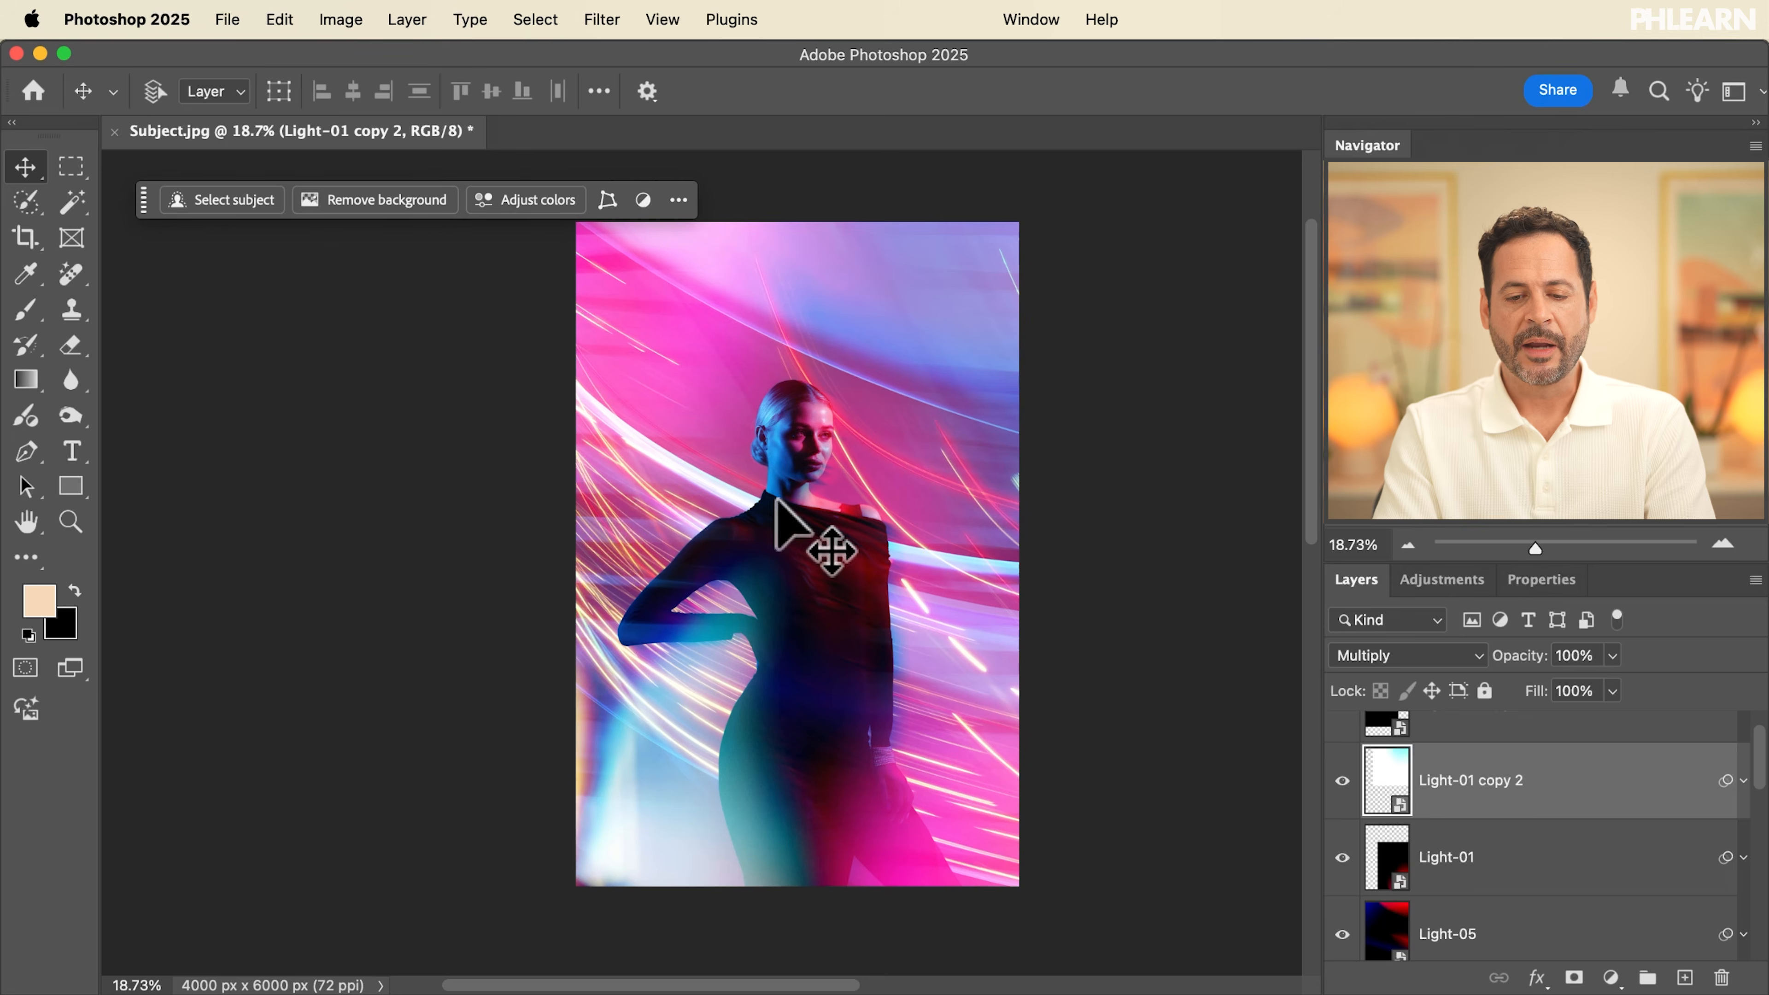
# Repeatedly hide and show all layers except Background to compare the original photo with the composite
pyautogui.scroll(-10, 1490, 905)
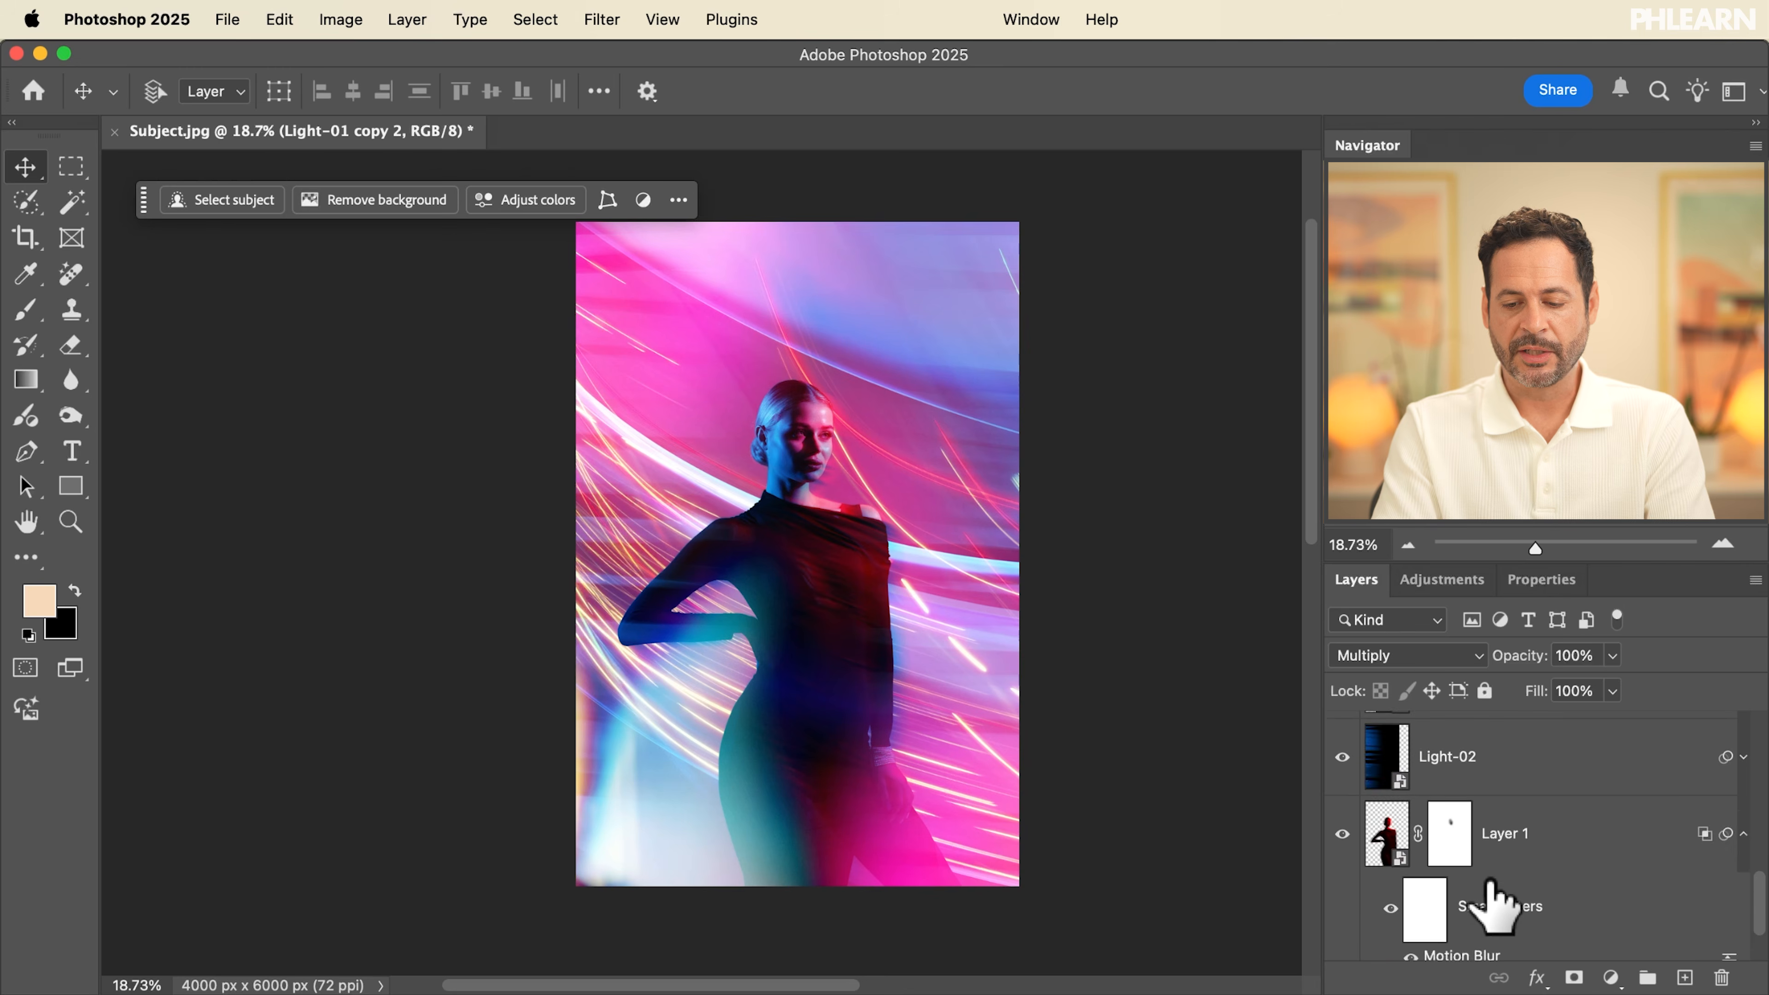
pyautogui.keyDown('alt'); pyautogui.click(1338, 918); pyautogui.keyUp('alt')
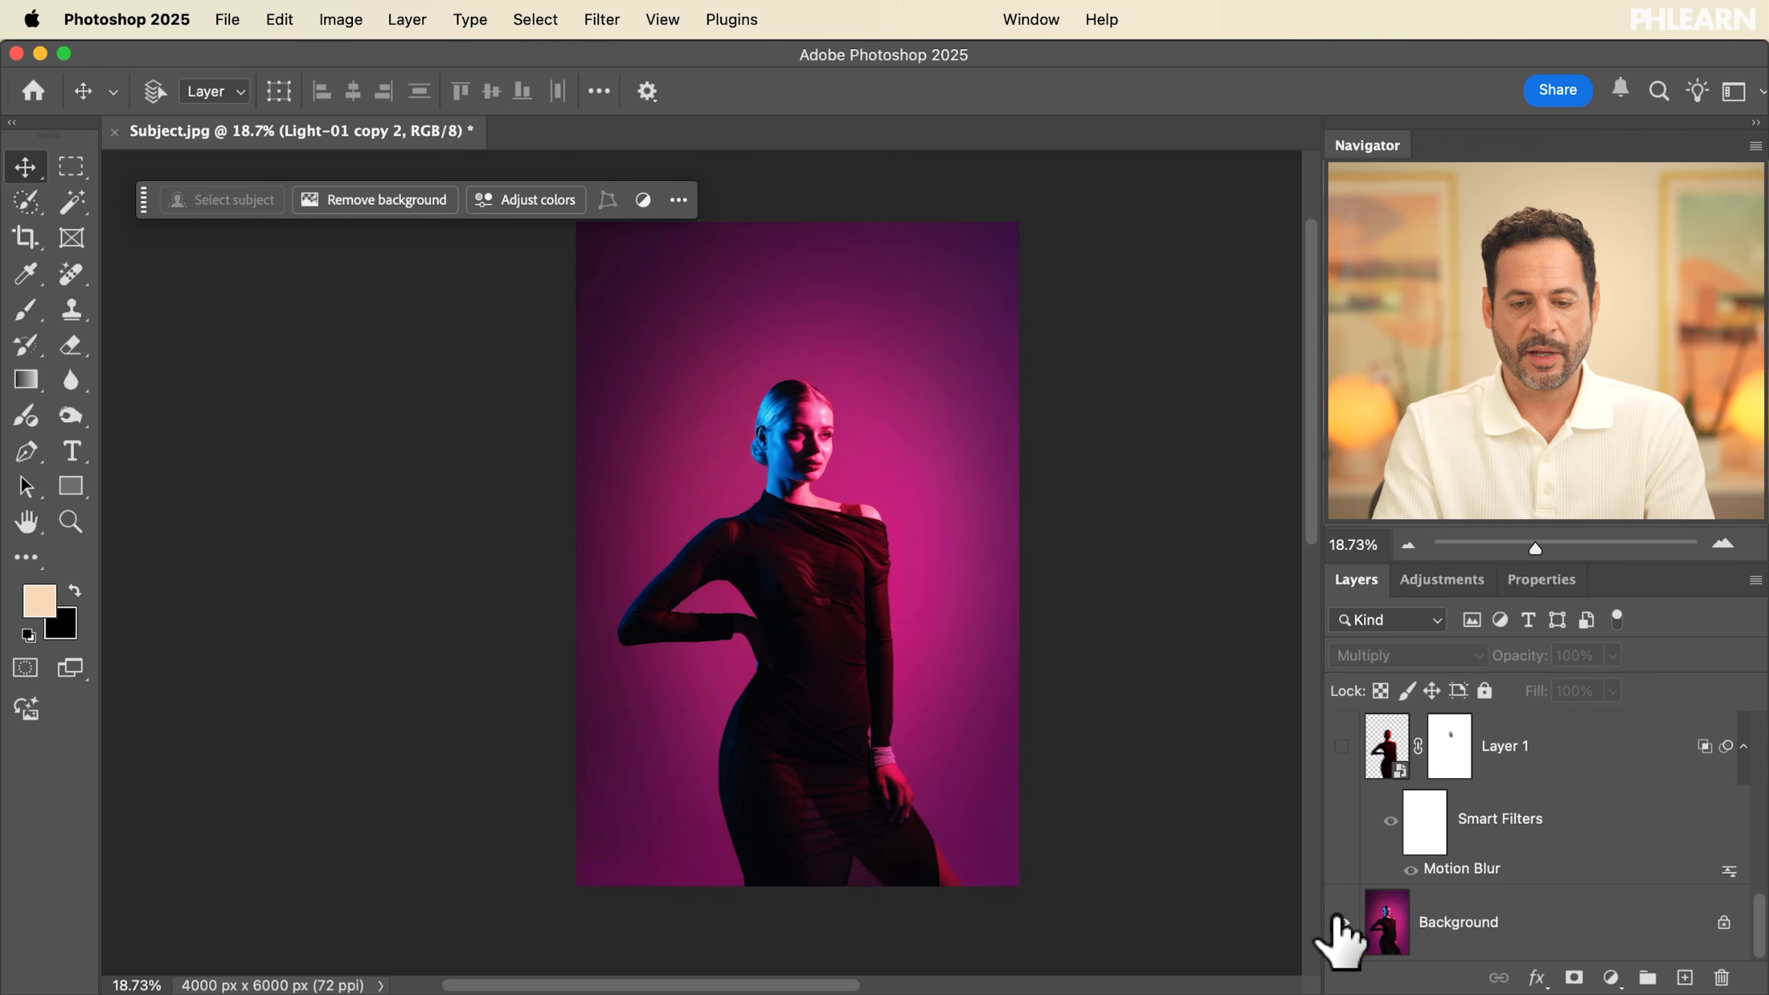
pyautogui.keyDown('alt'); pyautogui.click(1338, 919); pyautogui.keyUp('alt')
pyautogui.keyDown('alt'); pyautogui.click(1339, 918); pyautogui.keyUp('alt')
pyautogui.keyDown('alt'); pyautogui.click(1338, 918); pyautogui.keyUp('alt')
pyautogui.keyDown('alt'); pyautogui.click(1339, 919); pyautogui.keyUp('alt')
pyautogui.keyDown('alt'); pyautogui.click(1338, 918); pyautogui.keyUp('alt')
pyautogui.keyDown('alt'); pyautogui.click(1339, 919); pyautogui.keyUp('alt')
pyautogui.keyDown('alt'); pyautogui.click(1338, 919); pyautogui.keyUp('alt')
pyautogui.keyDown('alt'); pyautogui.click(1339, 919); pyautogui.keyUp('alt')
pyautogui.keyDown('alt'); pyautogui.click(1338, 919); pyautogui.keyUp('alt')
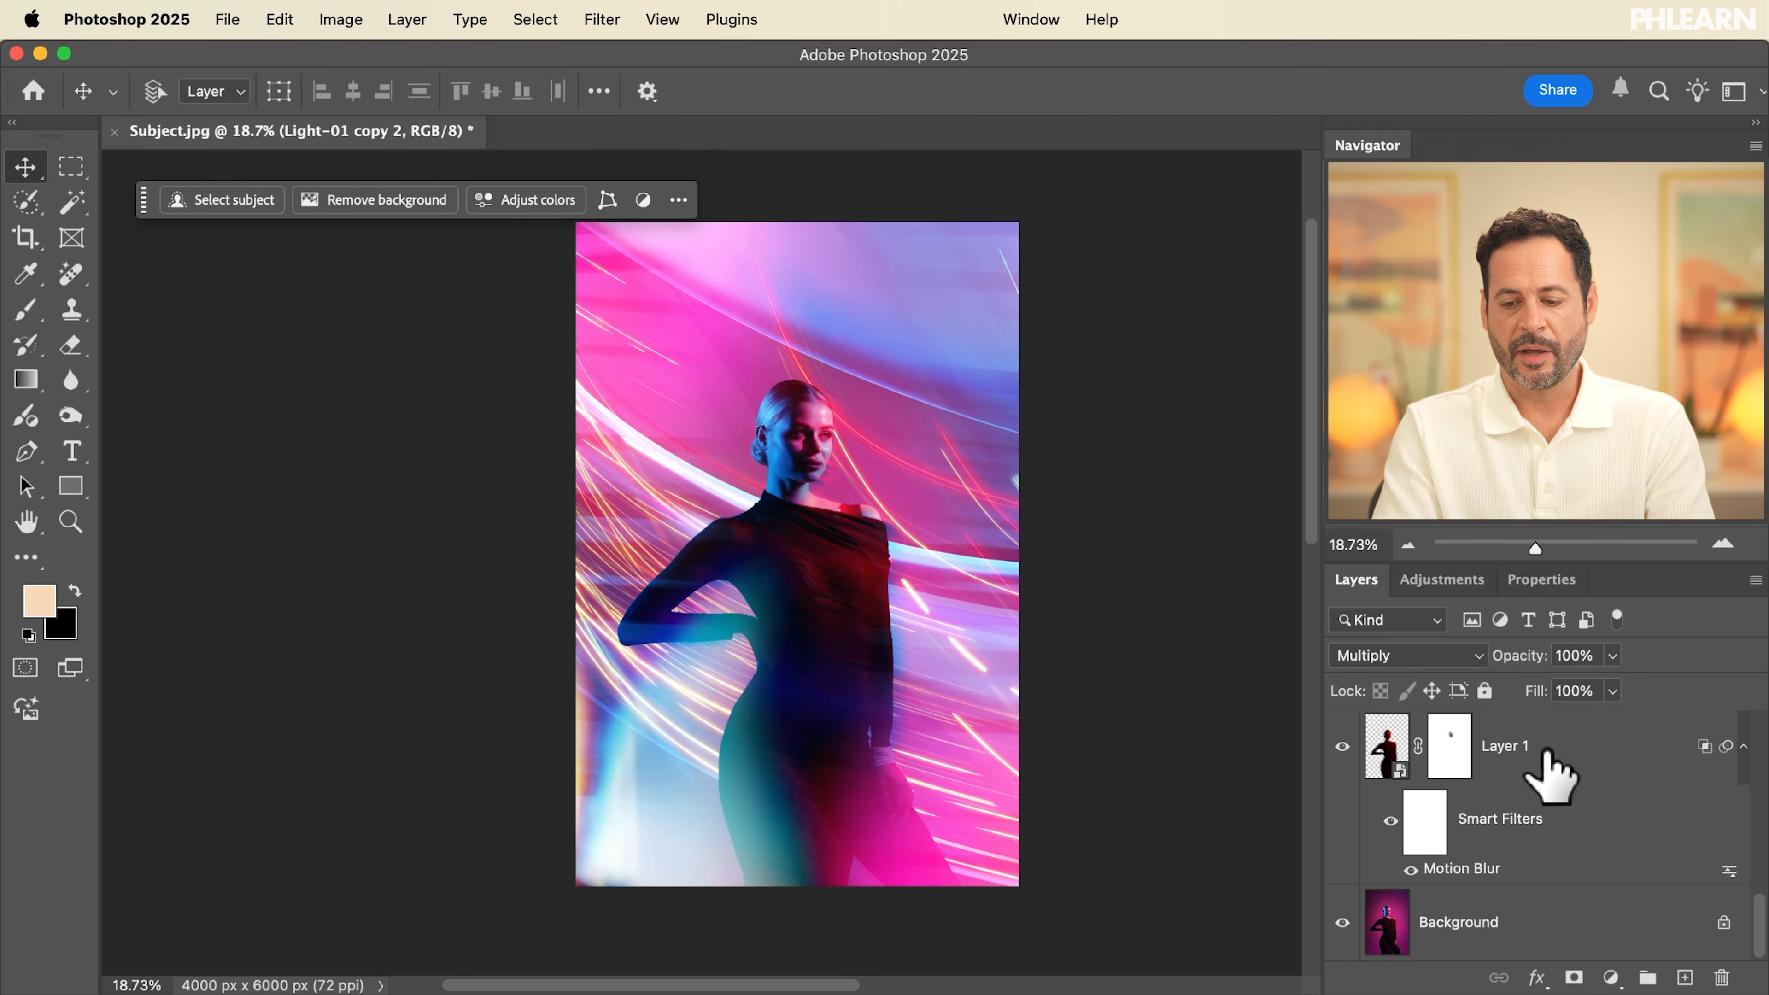
# Select the subject on the Background layer and duplicate it onto a new layer
pyautogui.click(1570, 732)
pyautogui.click(1442, 925)
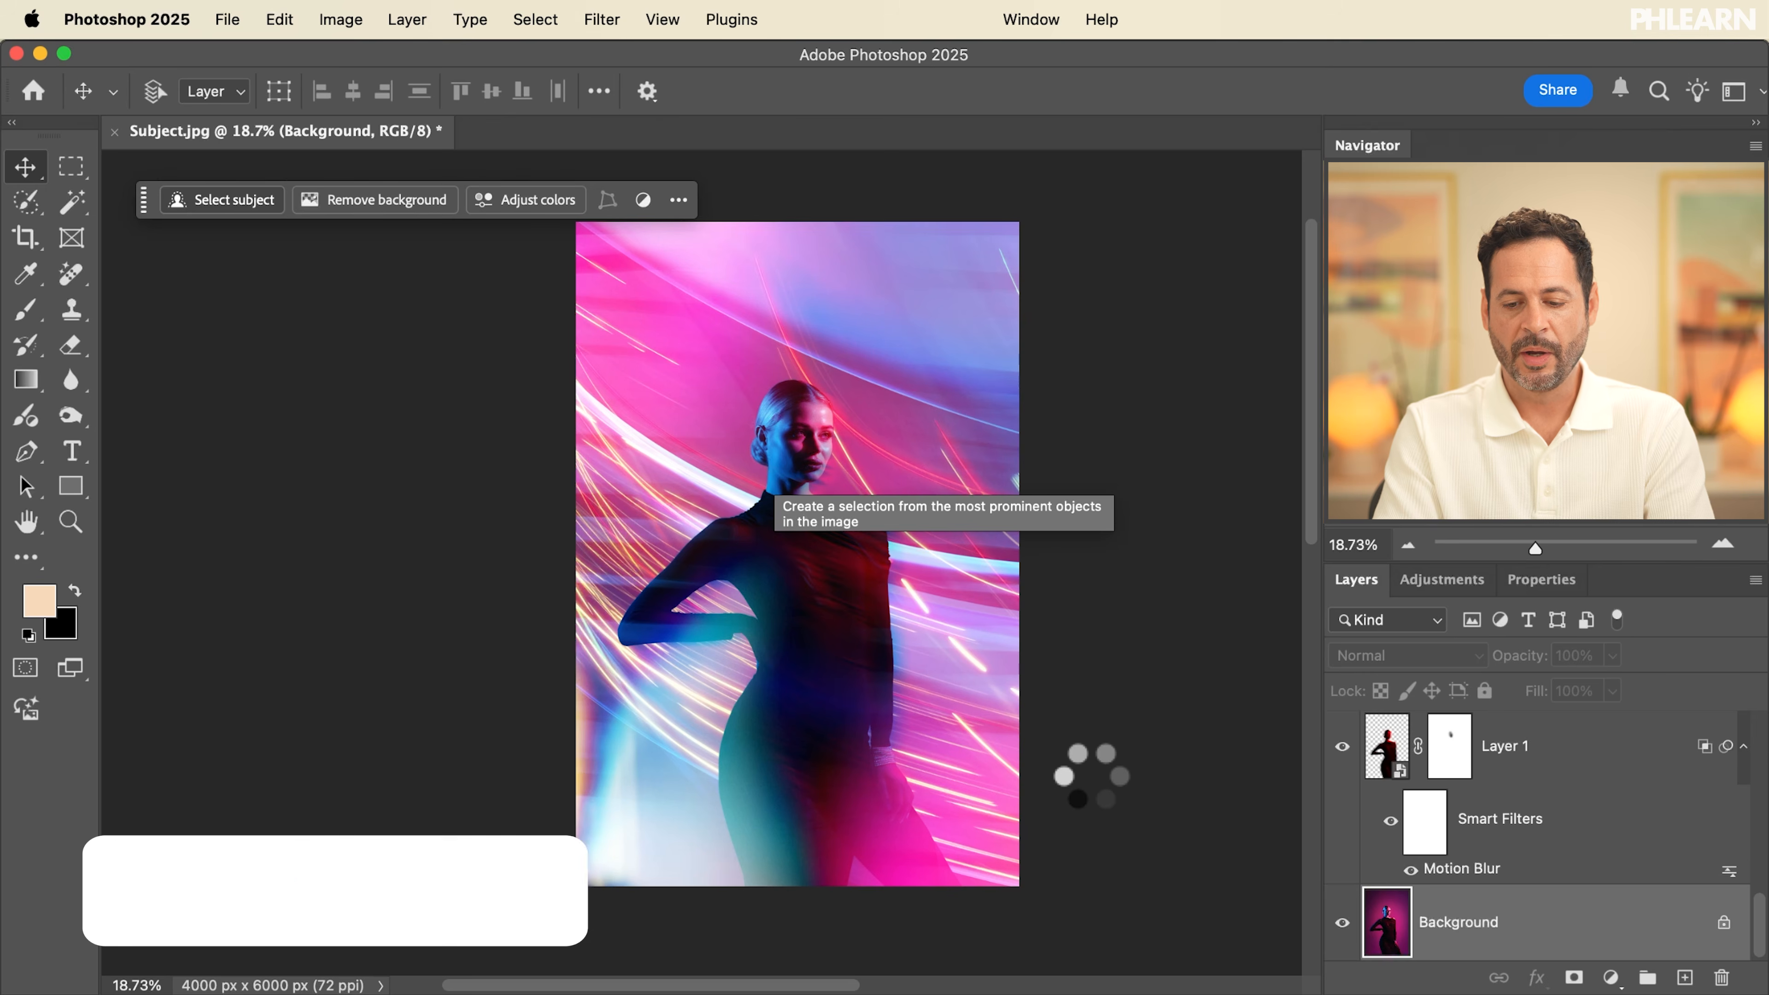
pyautogui.press('super+j')
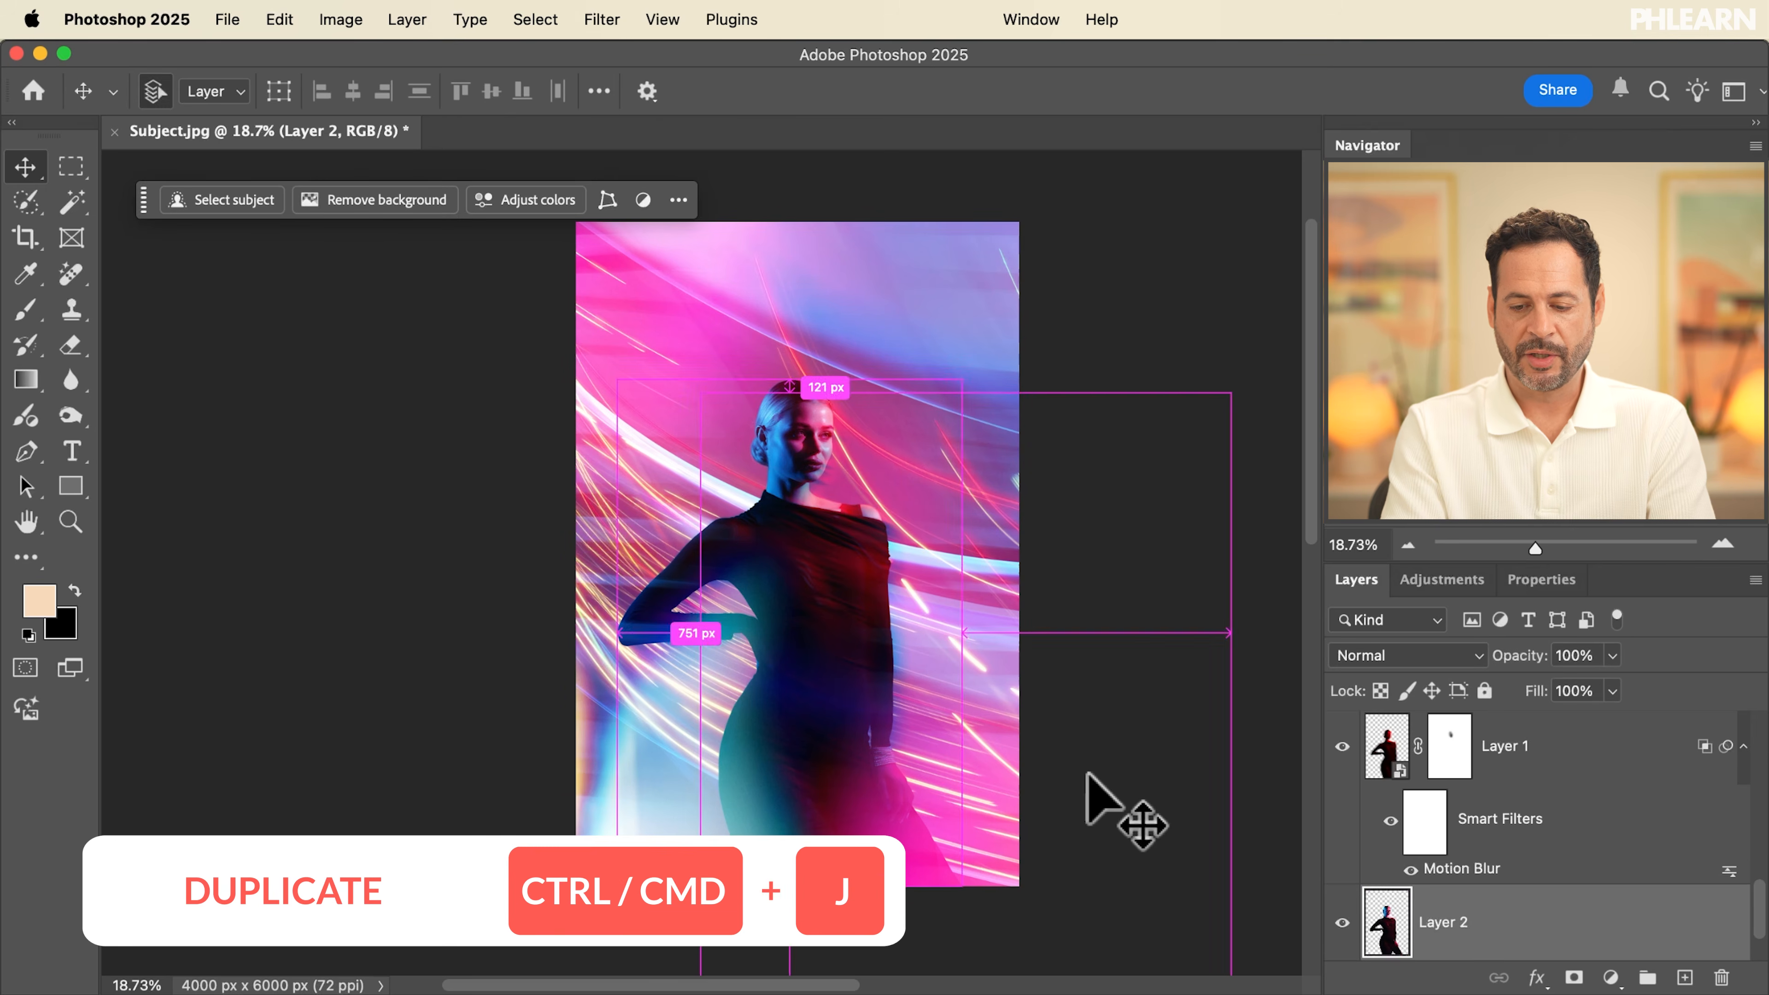
# Place the subject copy above Layer 1 and set its blending mode to Lighten
pyautogui.click(1377, 658)
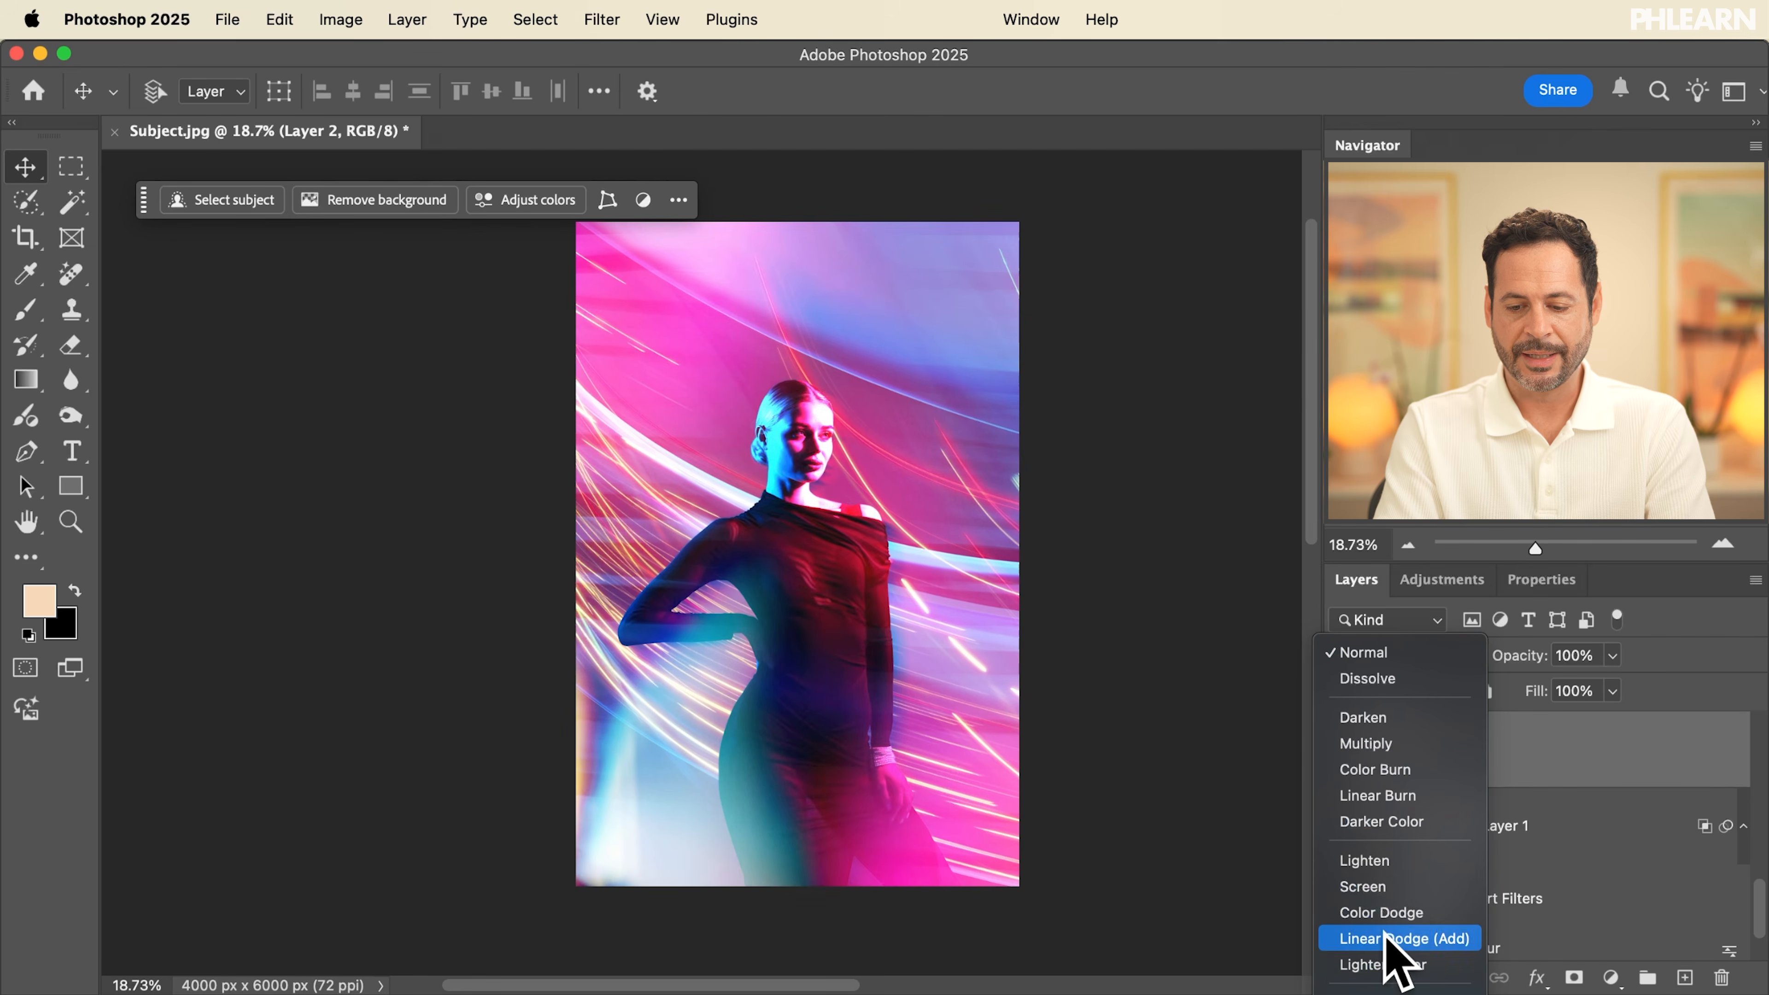
pyautogui.scroll(-3, 1388, 851)
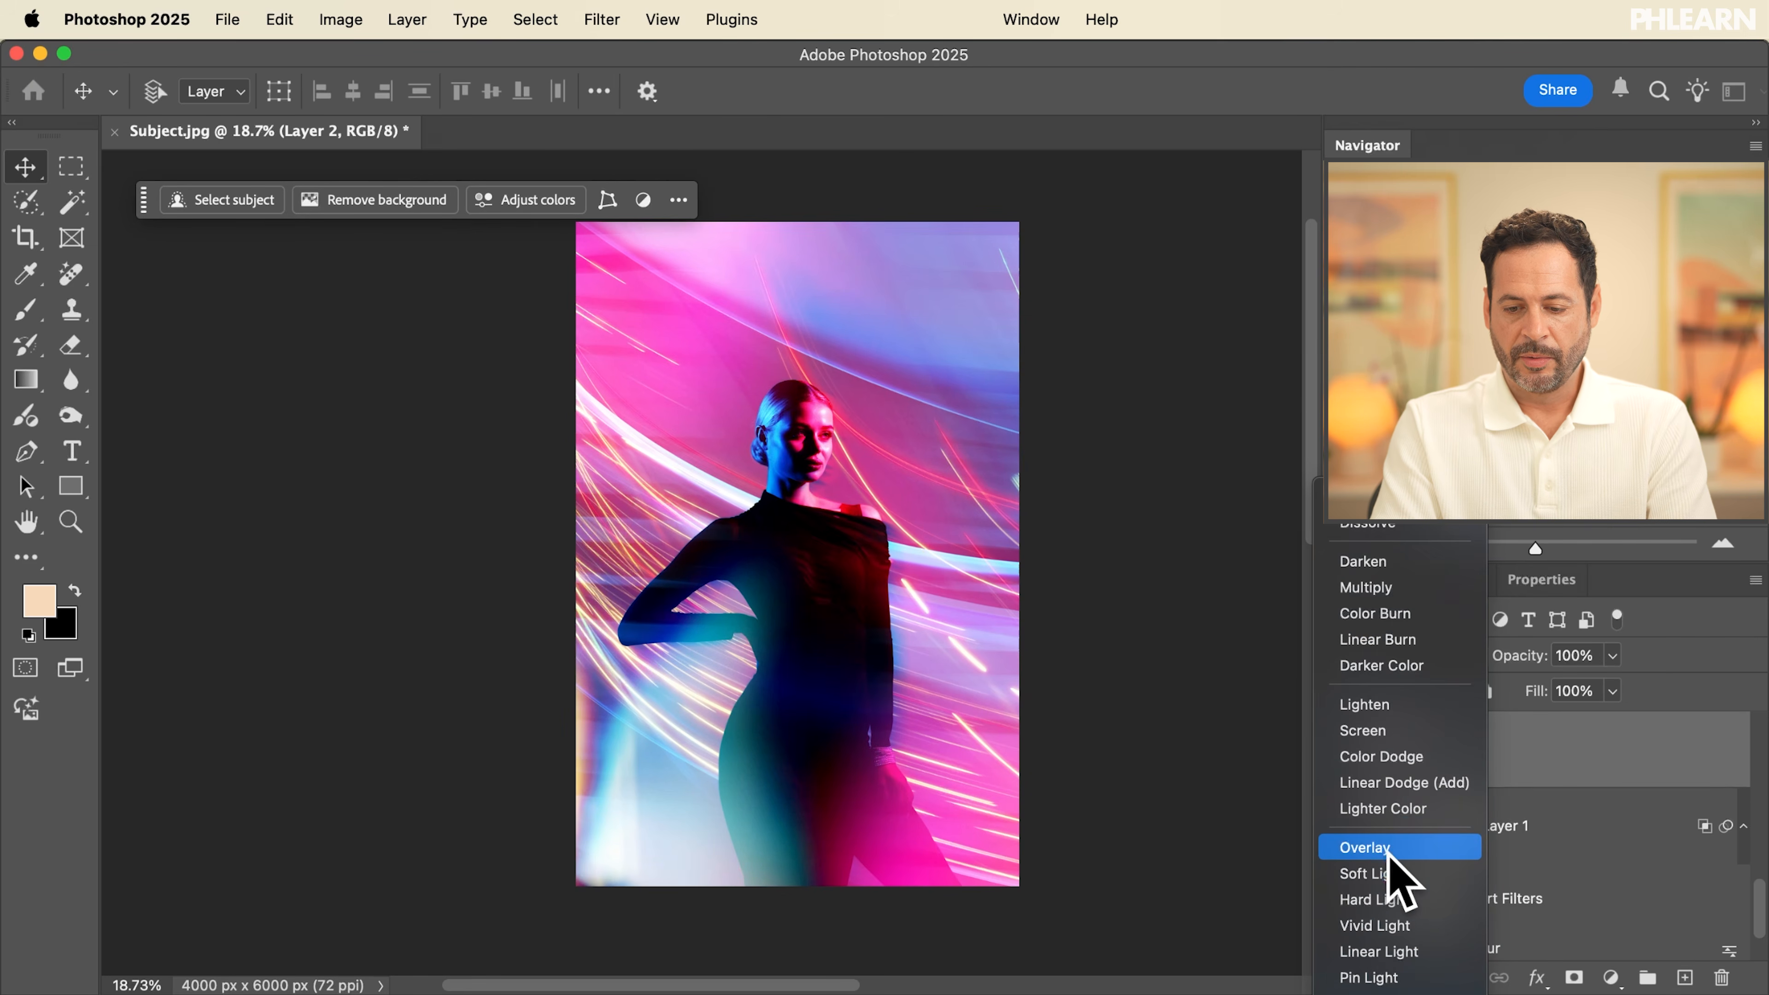
pyautogui.click(1386, 704)
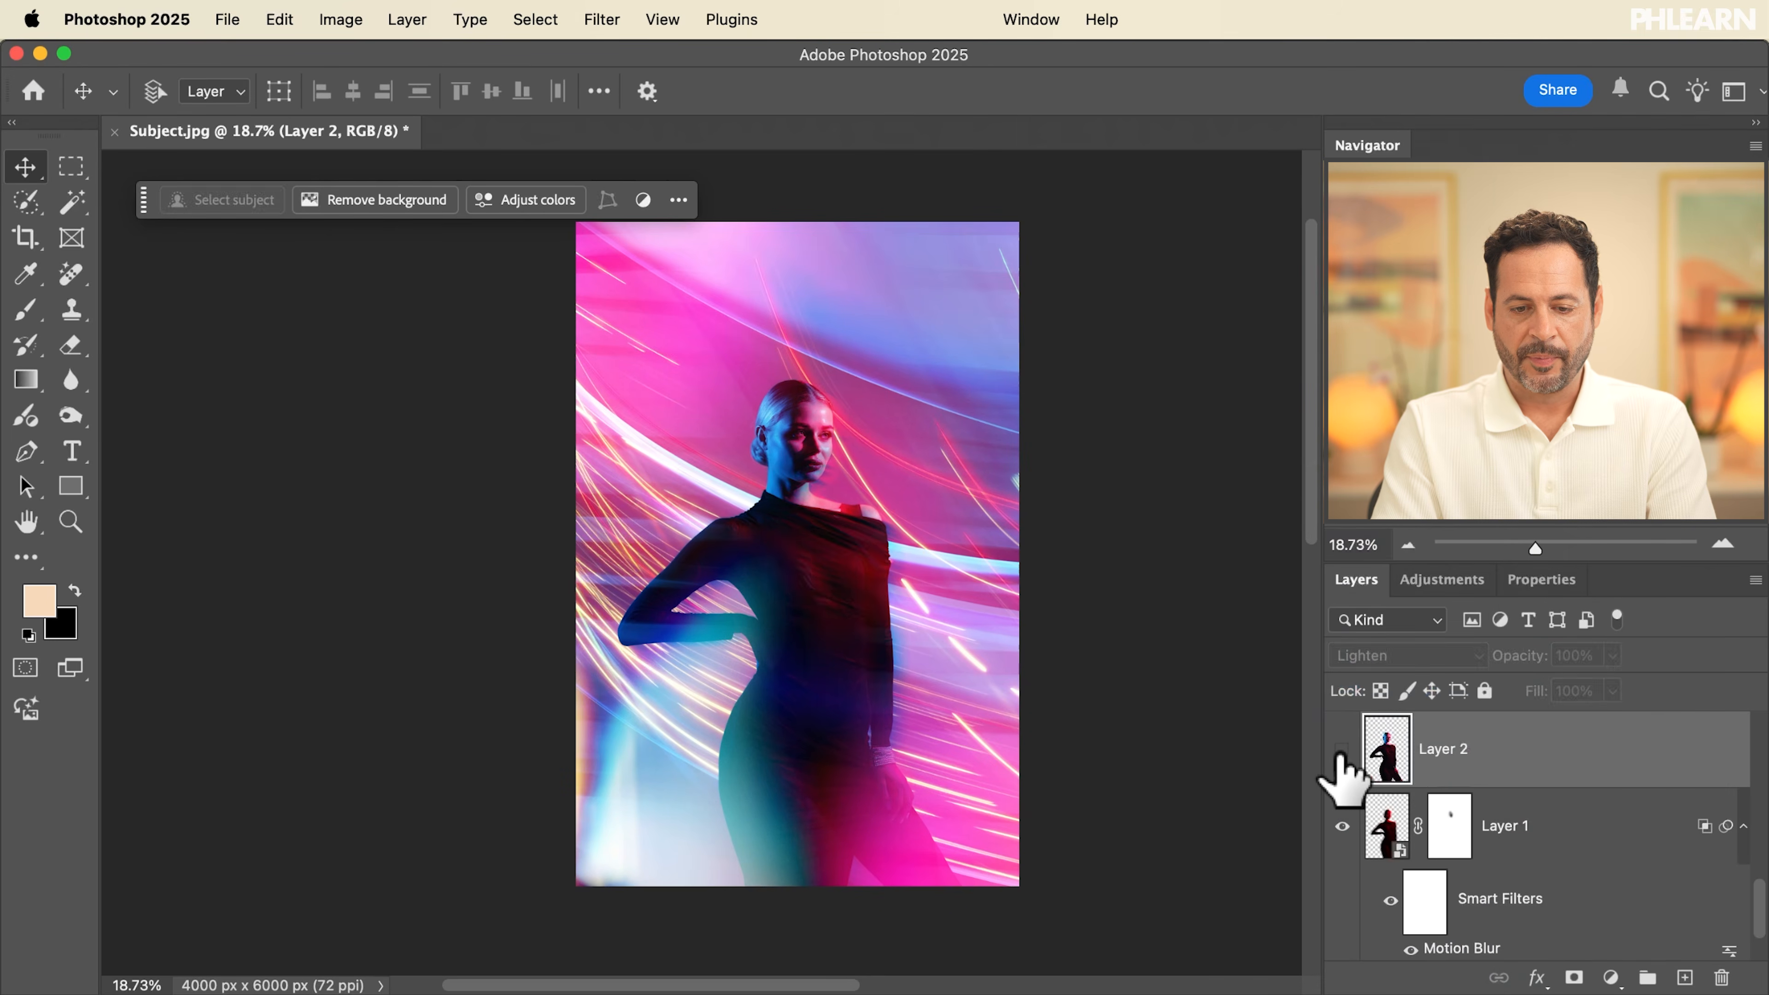
# Toggle the visibility of Layer 2 and Layer 1 to compare their effect on the subject's face and dress up close
pyautogui.scroll(5, 719, 451)
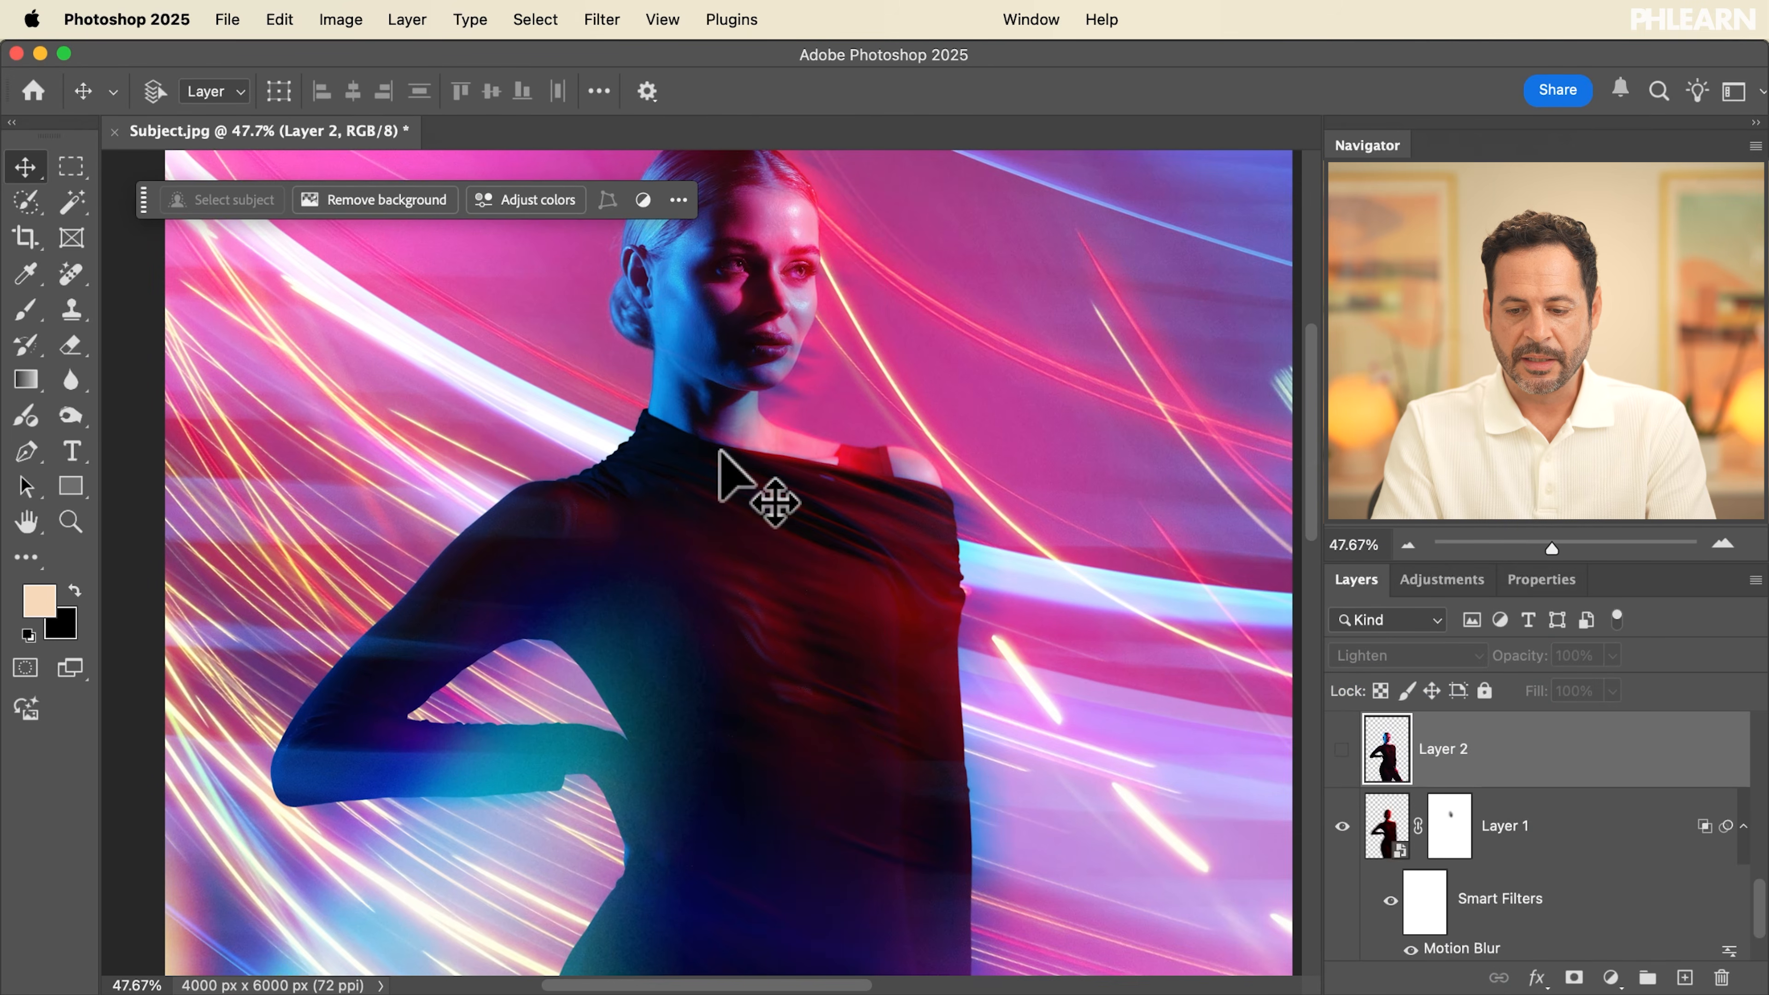
pyautogui.scroll(5, 724, 642)
pyautogui.click(1341, 749)
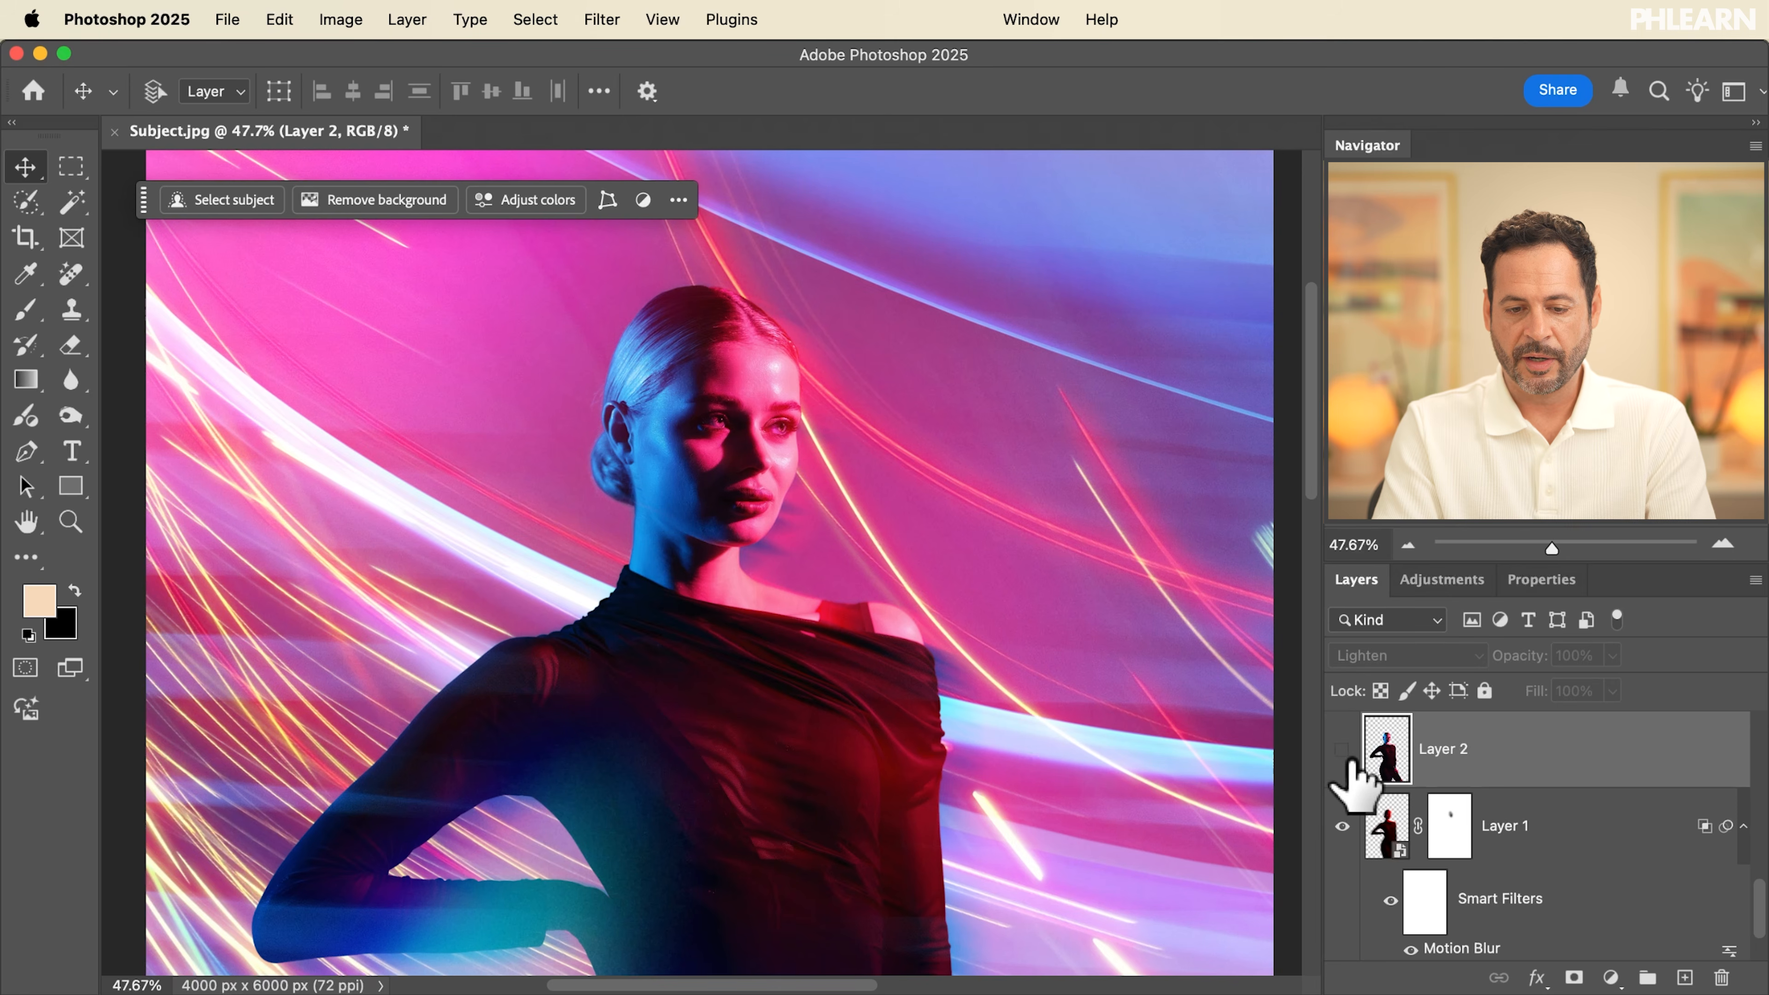
pyautogui.click(1339, 831)
pyautogui.click(1339, 830)
pyautogui.click(1339, 831)
pyautogui.click(1339, 831)
pyautogui.click(1339, 830)
pyautogui.click(1339, 830)
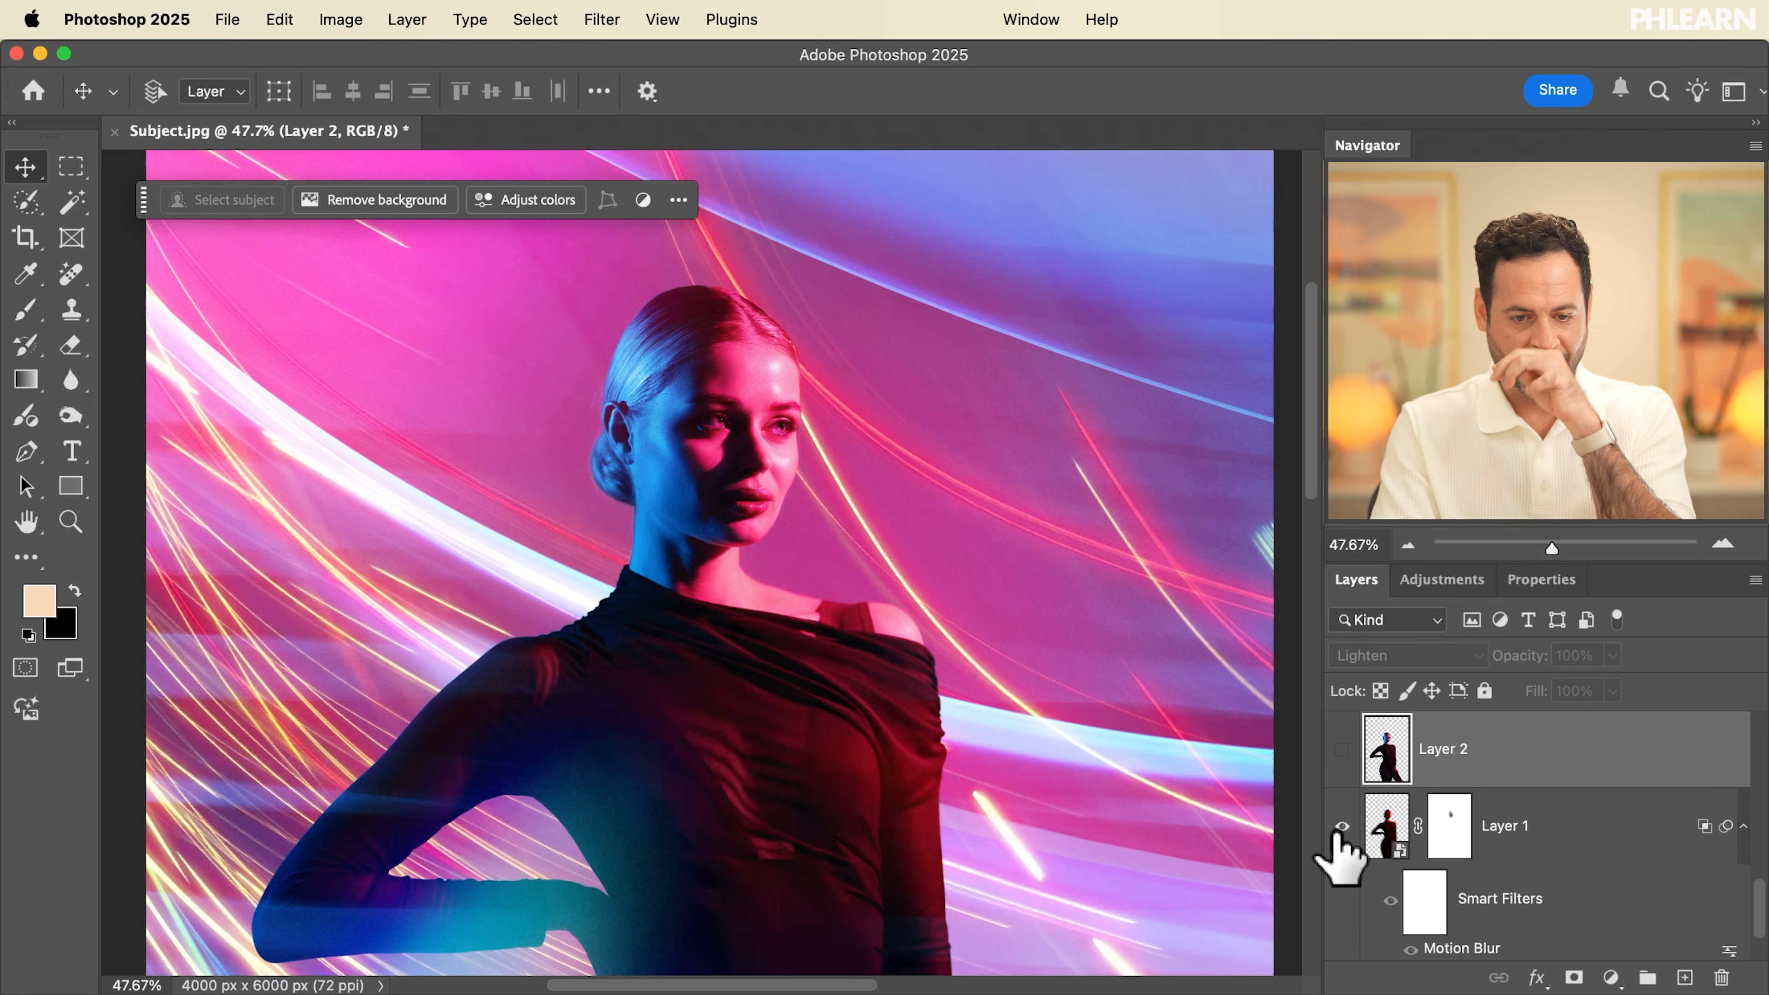
# Disable the layer mask on Layer 1 and toggle the layer's visibility to check the unmasked motion blur
pyautogui.keyDown('shift'); pyautogui.click(1448, 827); pyautogui.keyUp('shift')
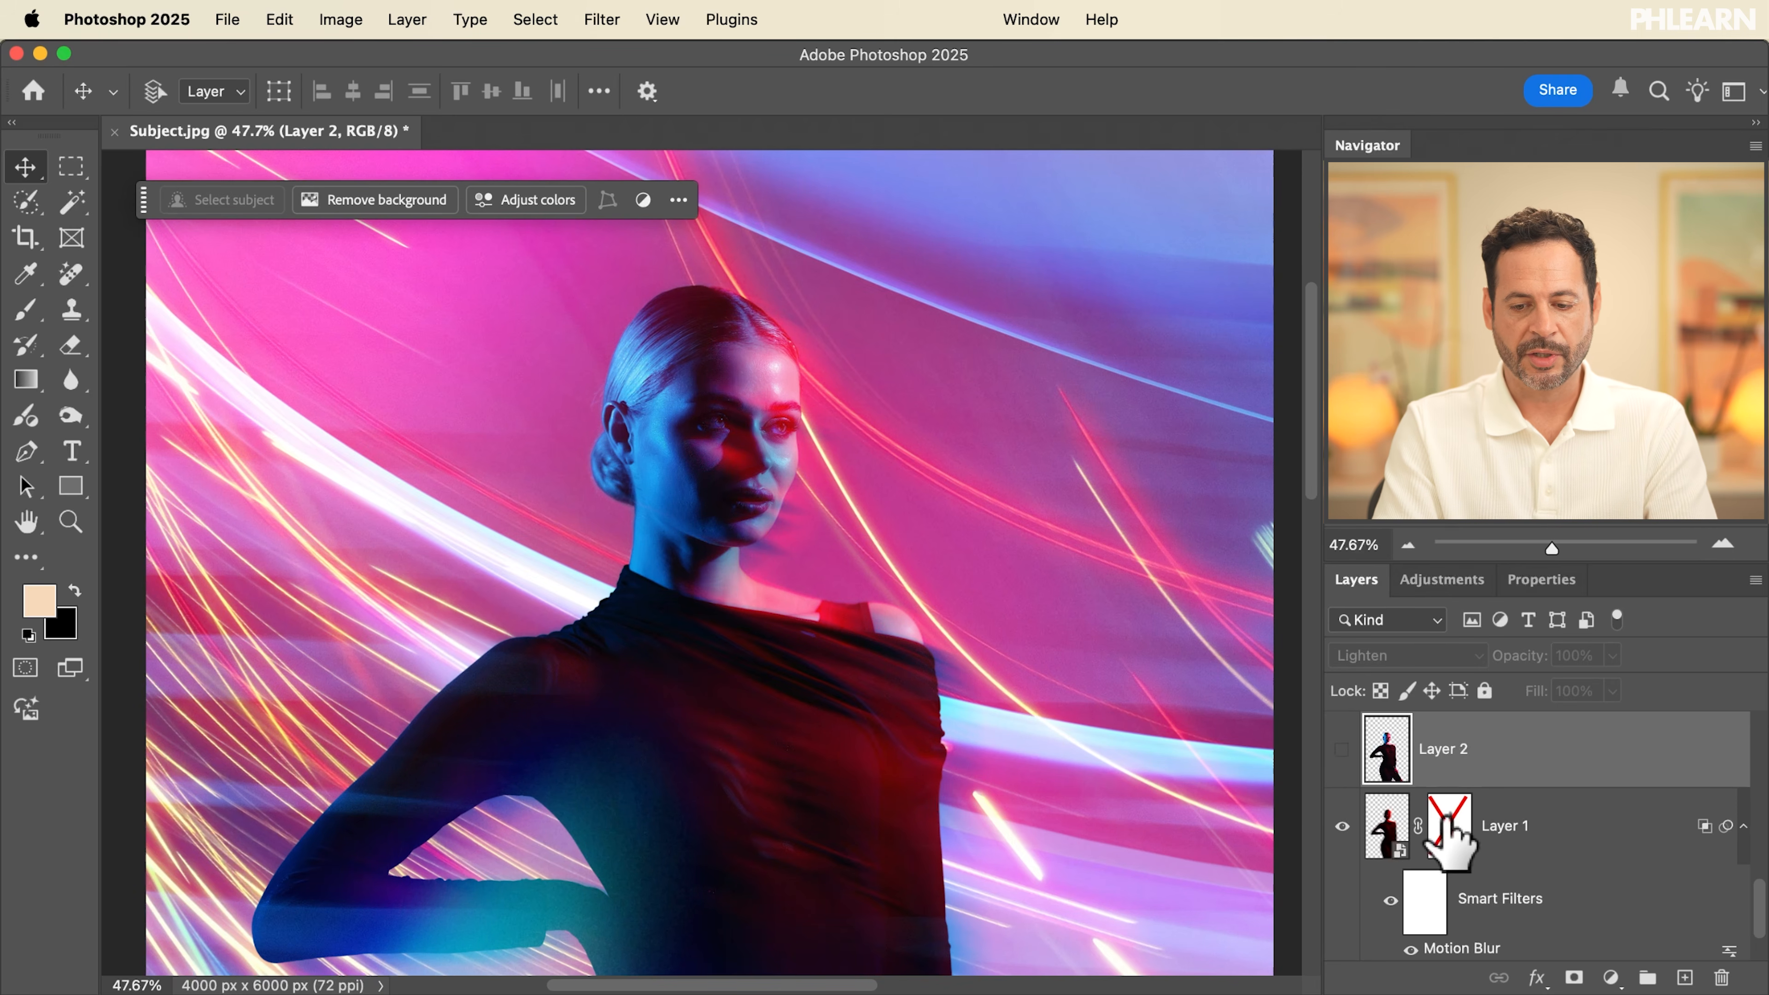
pyautogui.click(1339, 829)
pyautogui.click(1340, 829)
pyautogui.click(1340, 829)
pyautogui.click(1340, 829)
pyautogui.click(1340, 829)
pyautogui.click(1340, 829)
pyautogui.click(1340, 829)
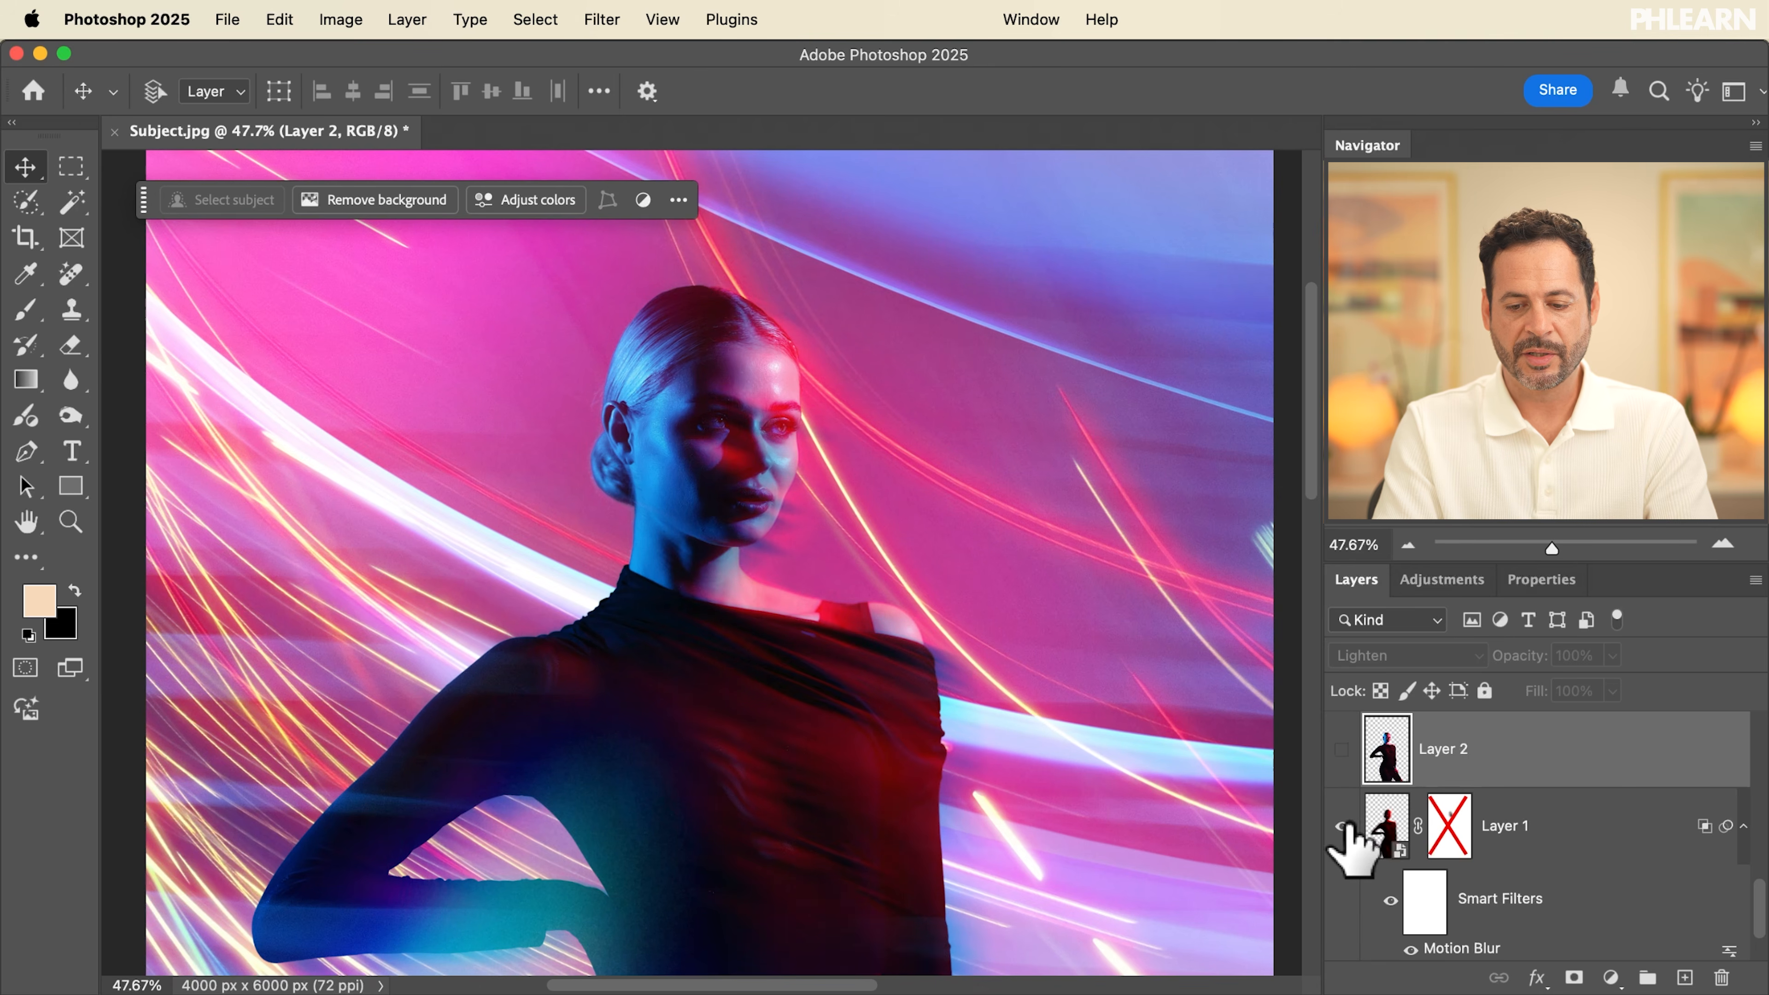
pyautogui.click(1341, 825)
pyautogui.click(1341, 819)
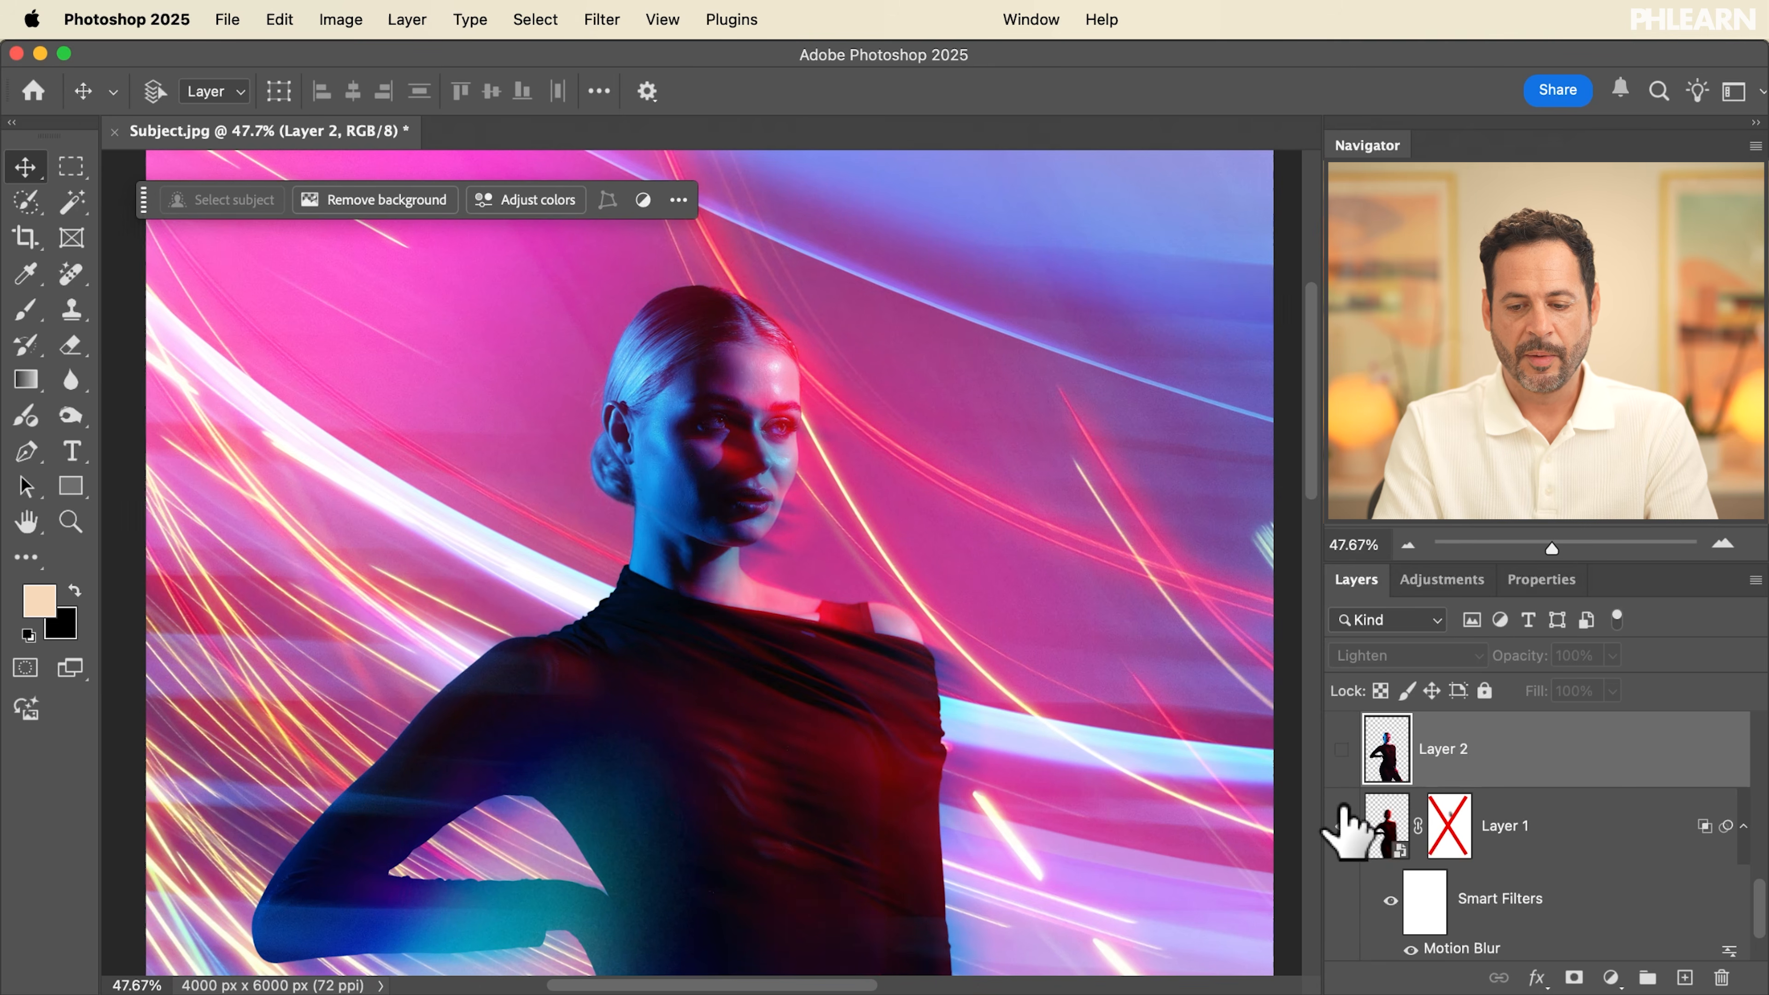
# Compare Layer 1 and Layer 2 on and off, leave both visible, and reduce Layer 2's opacity to 59%
pyautogui.click(1341, 750)
pyautogui.click(1341, 826)
pyautogui.click(1341, 826)
pyautogui.click(1341, 826)
pyautogui.click(1341, 826)
pyautogui.click(1341, 750)
pyautogui.click(1341, 750)
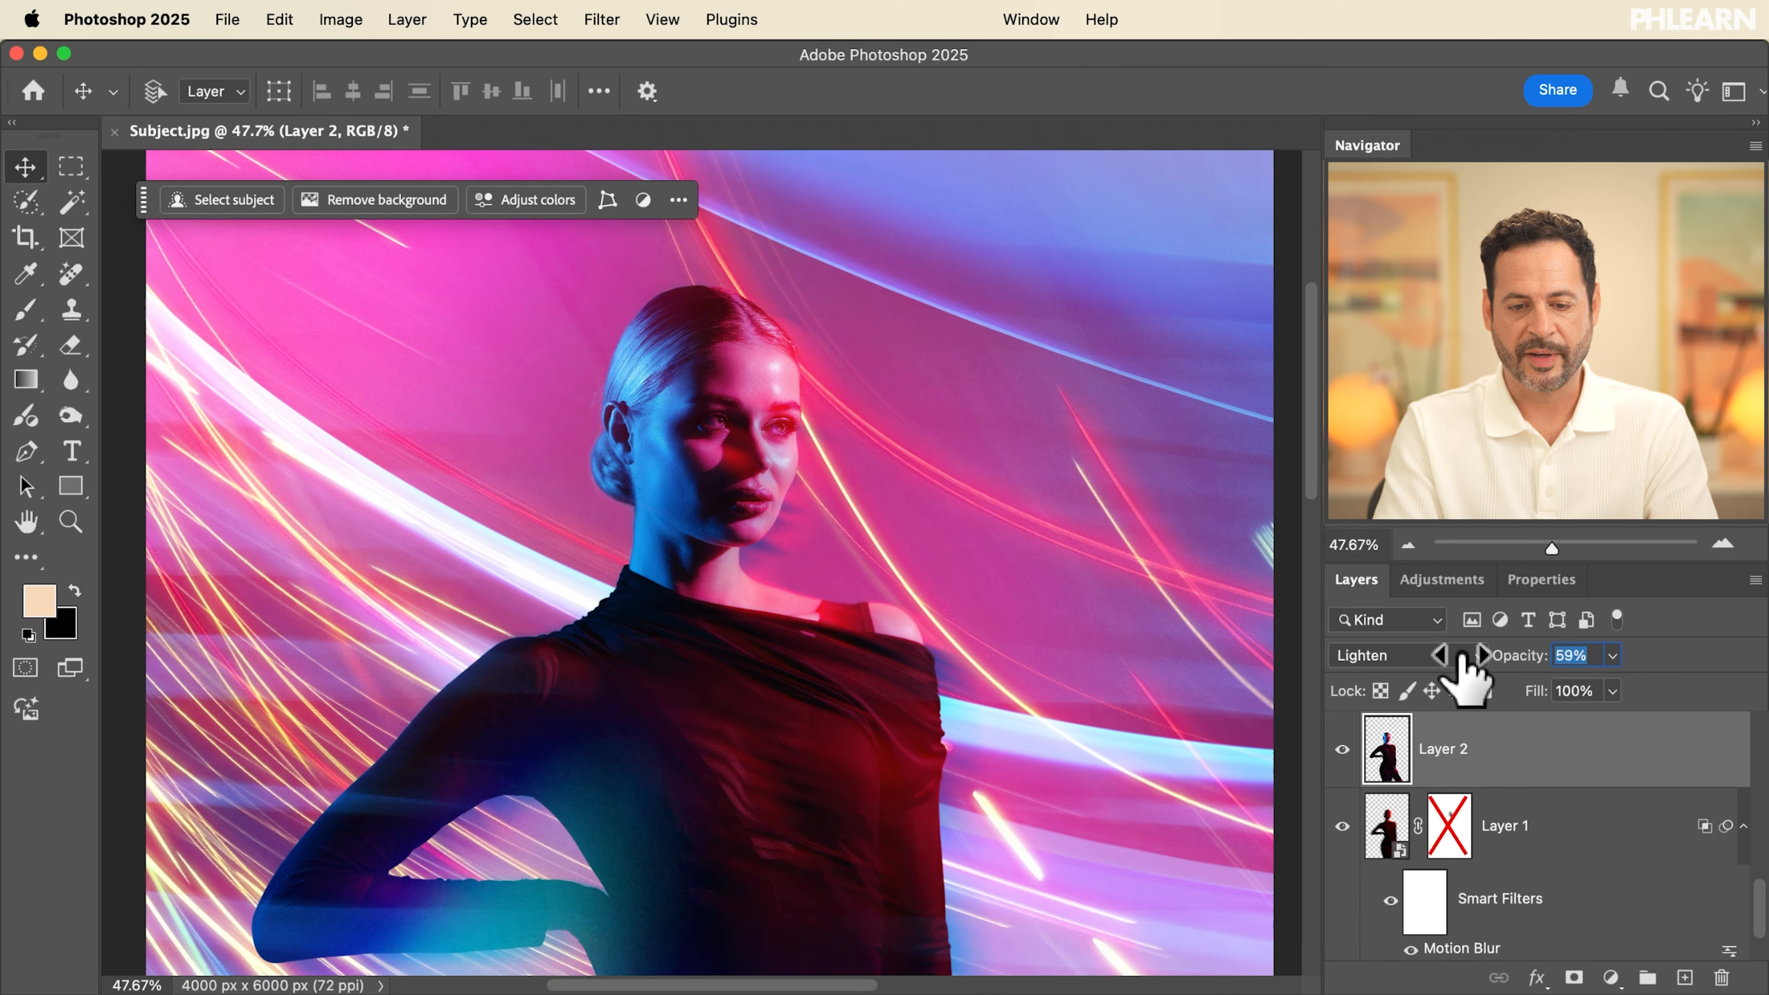
pyautogui.scroll(-6, 939, 577)
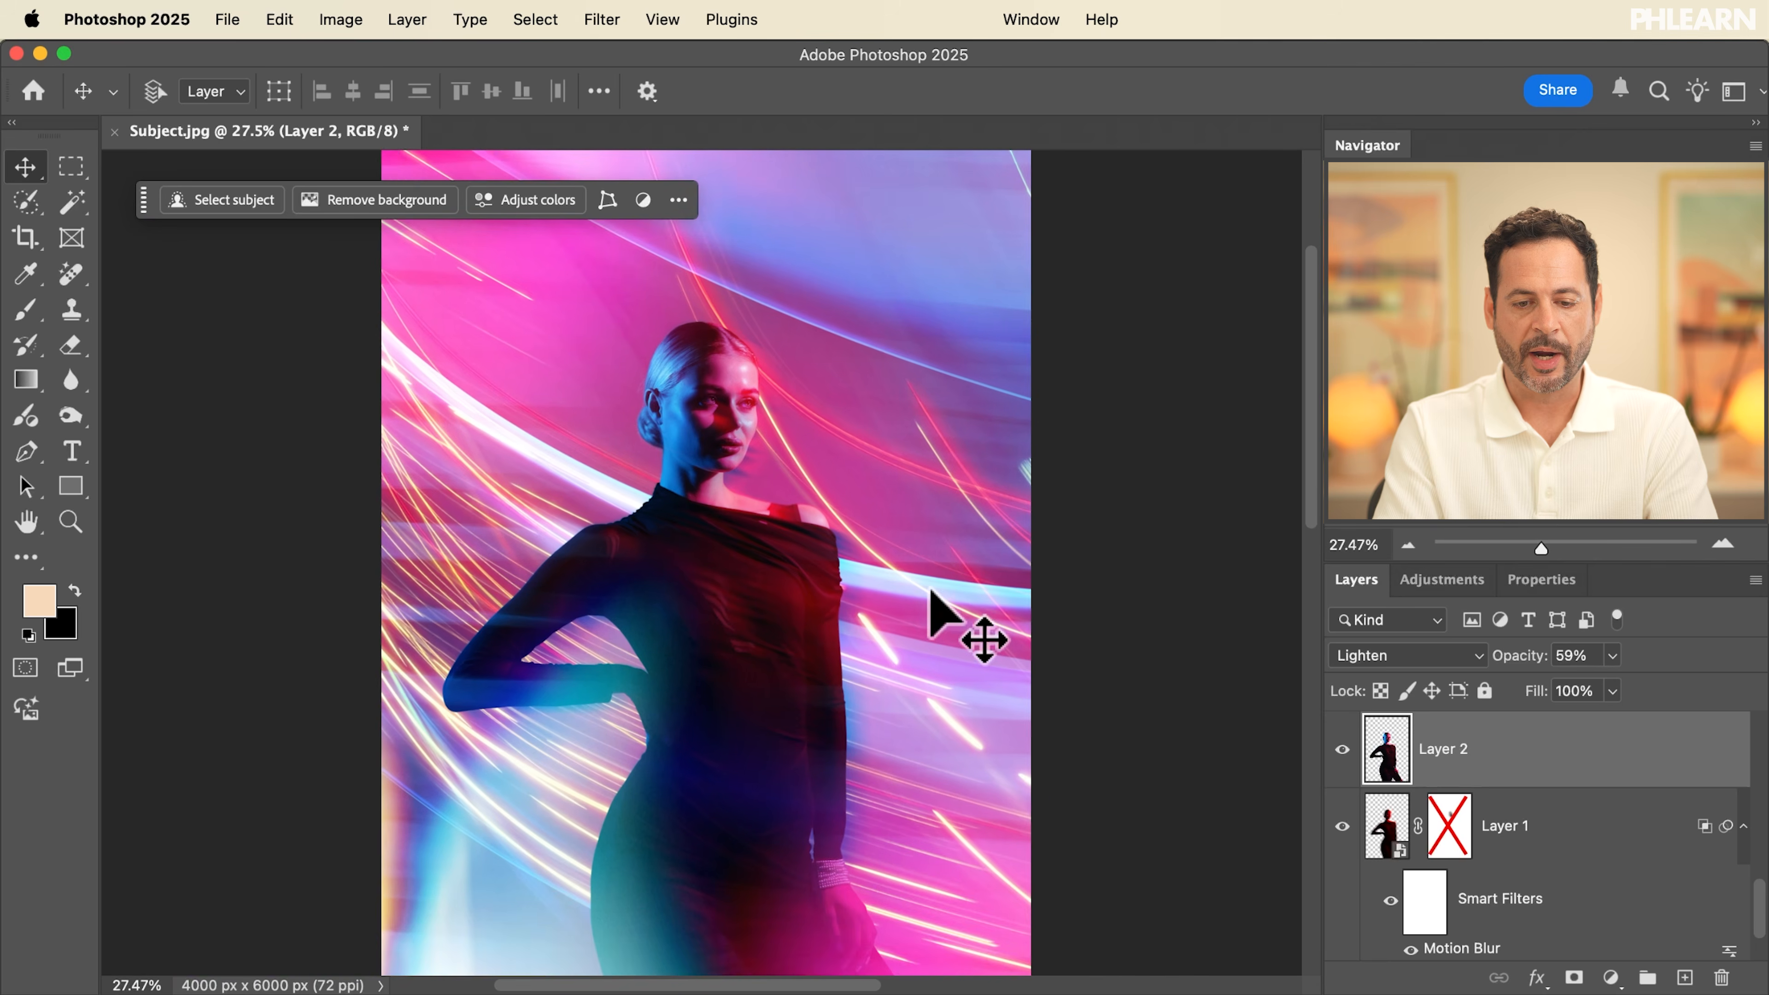
pyautogui.scroll(-3, 932, 591)
pyautogui.hscroll(-3, 932, 591)
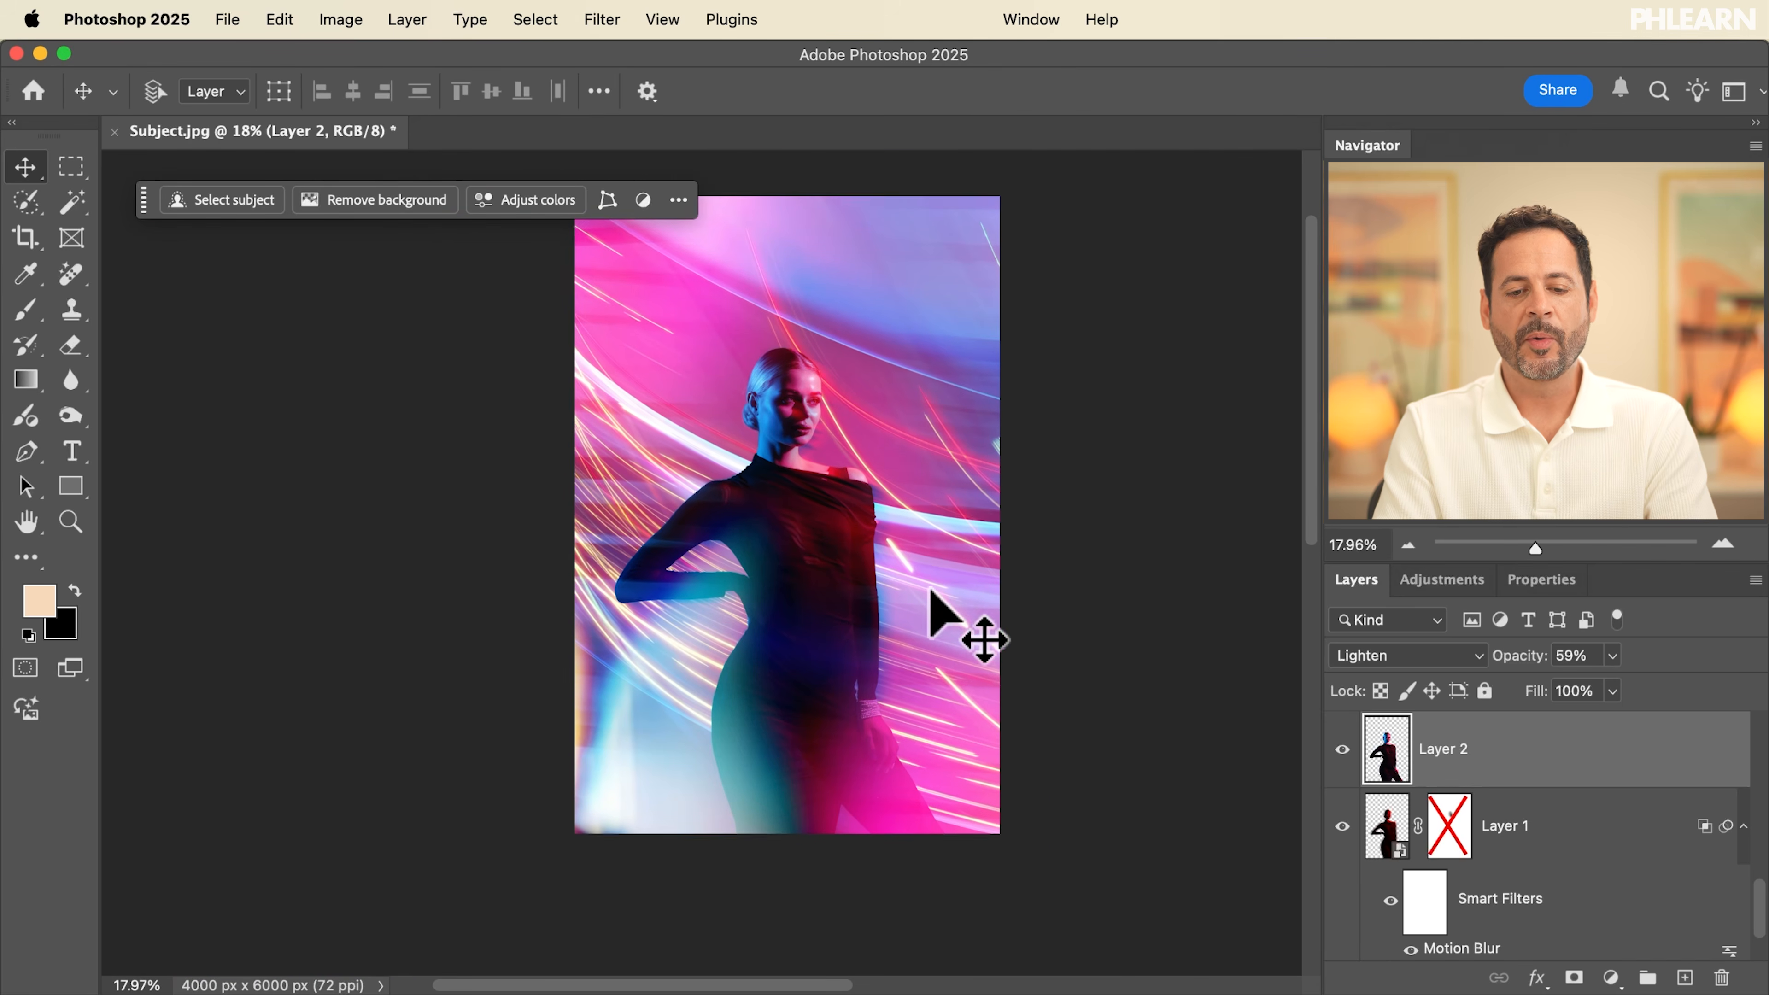
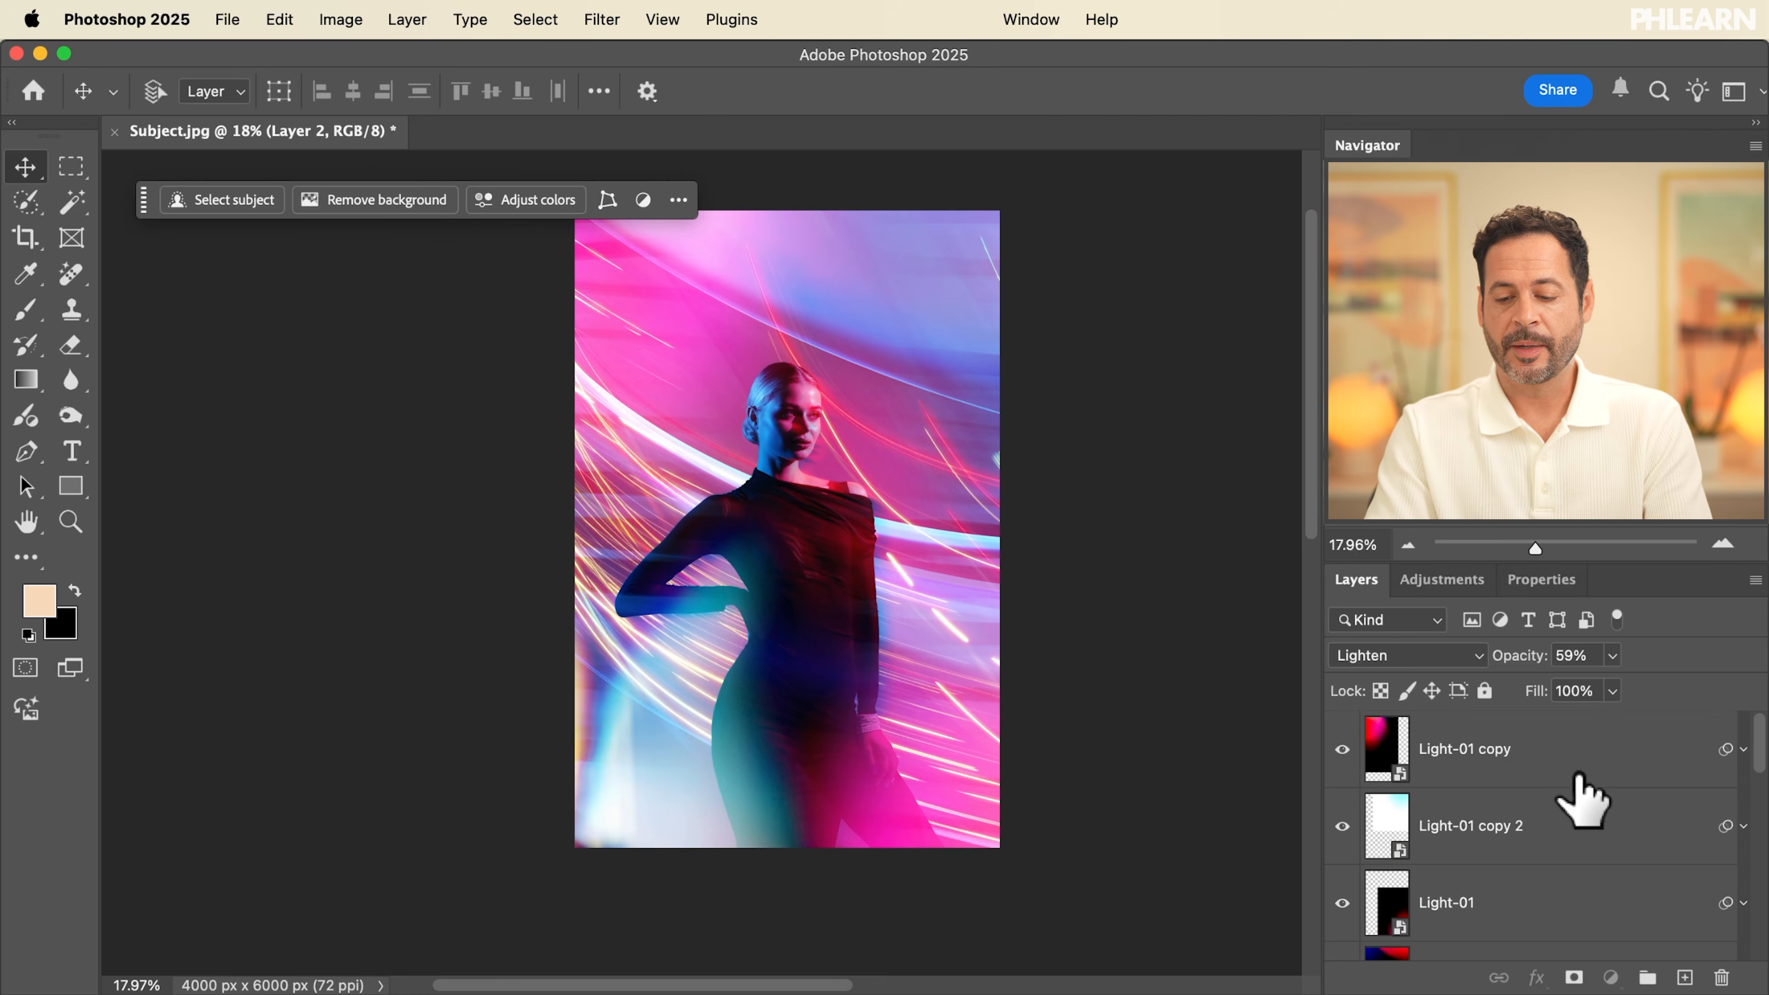
# Add a new layer above Light-01 copy and fill it with the merged RGB composite using Apply Image
pyautogui.click(1581, 779)
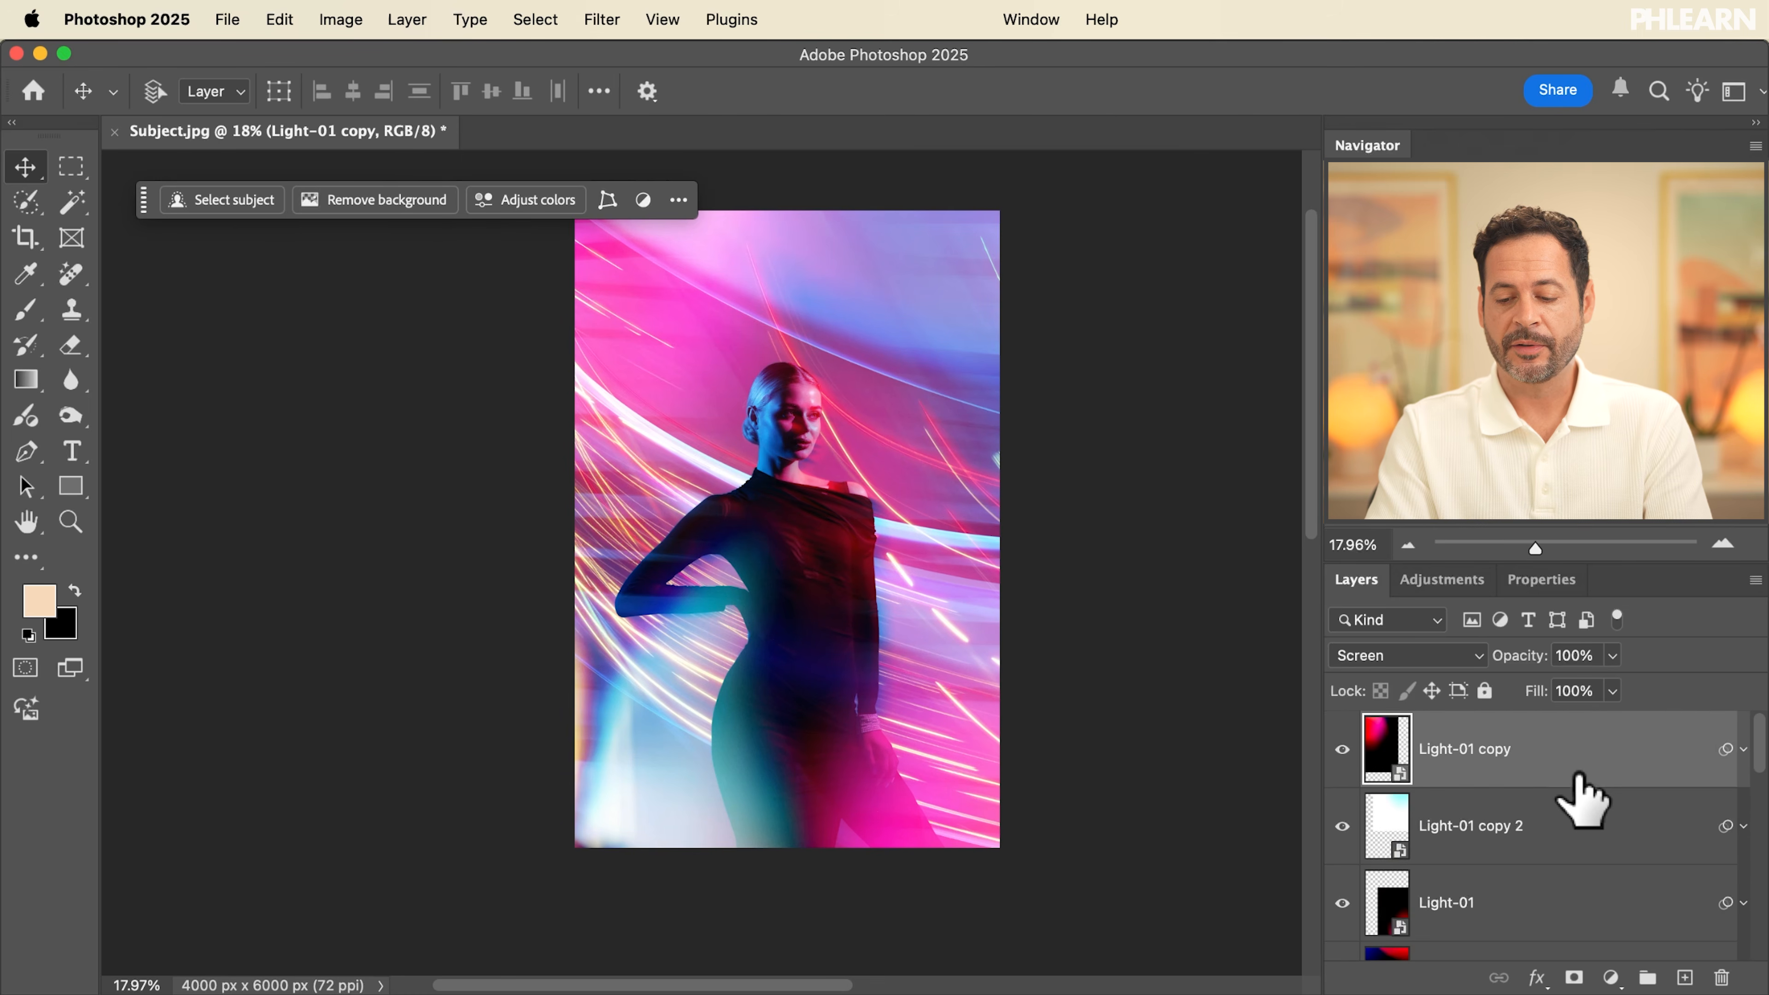
pyautogui.click(1682, 976)
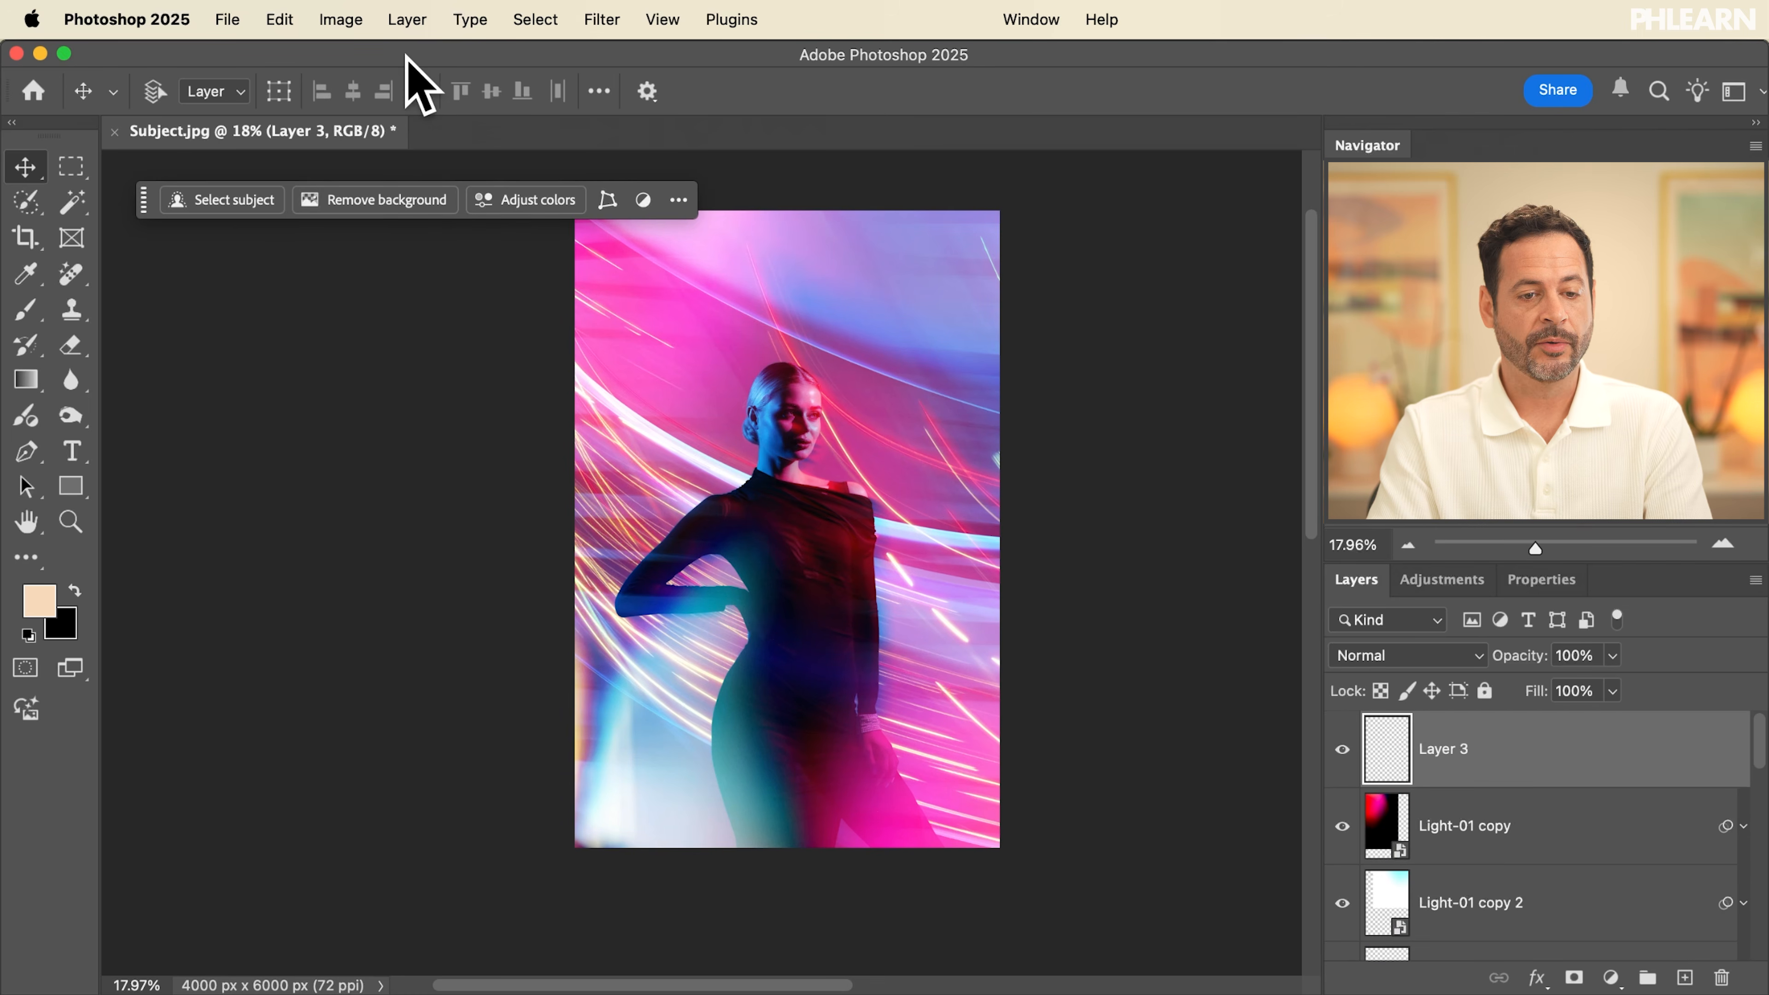
pyautogui.click(340, 19)
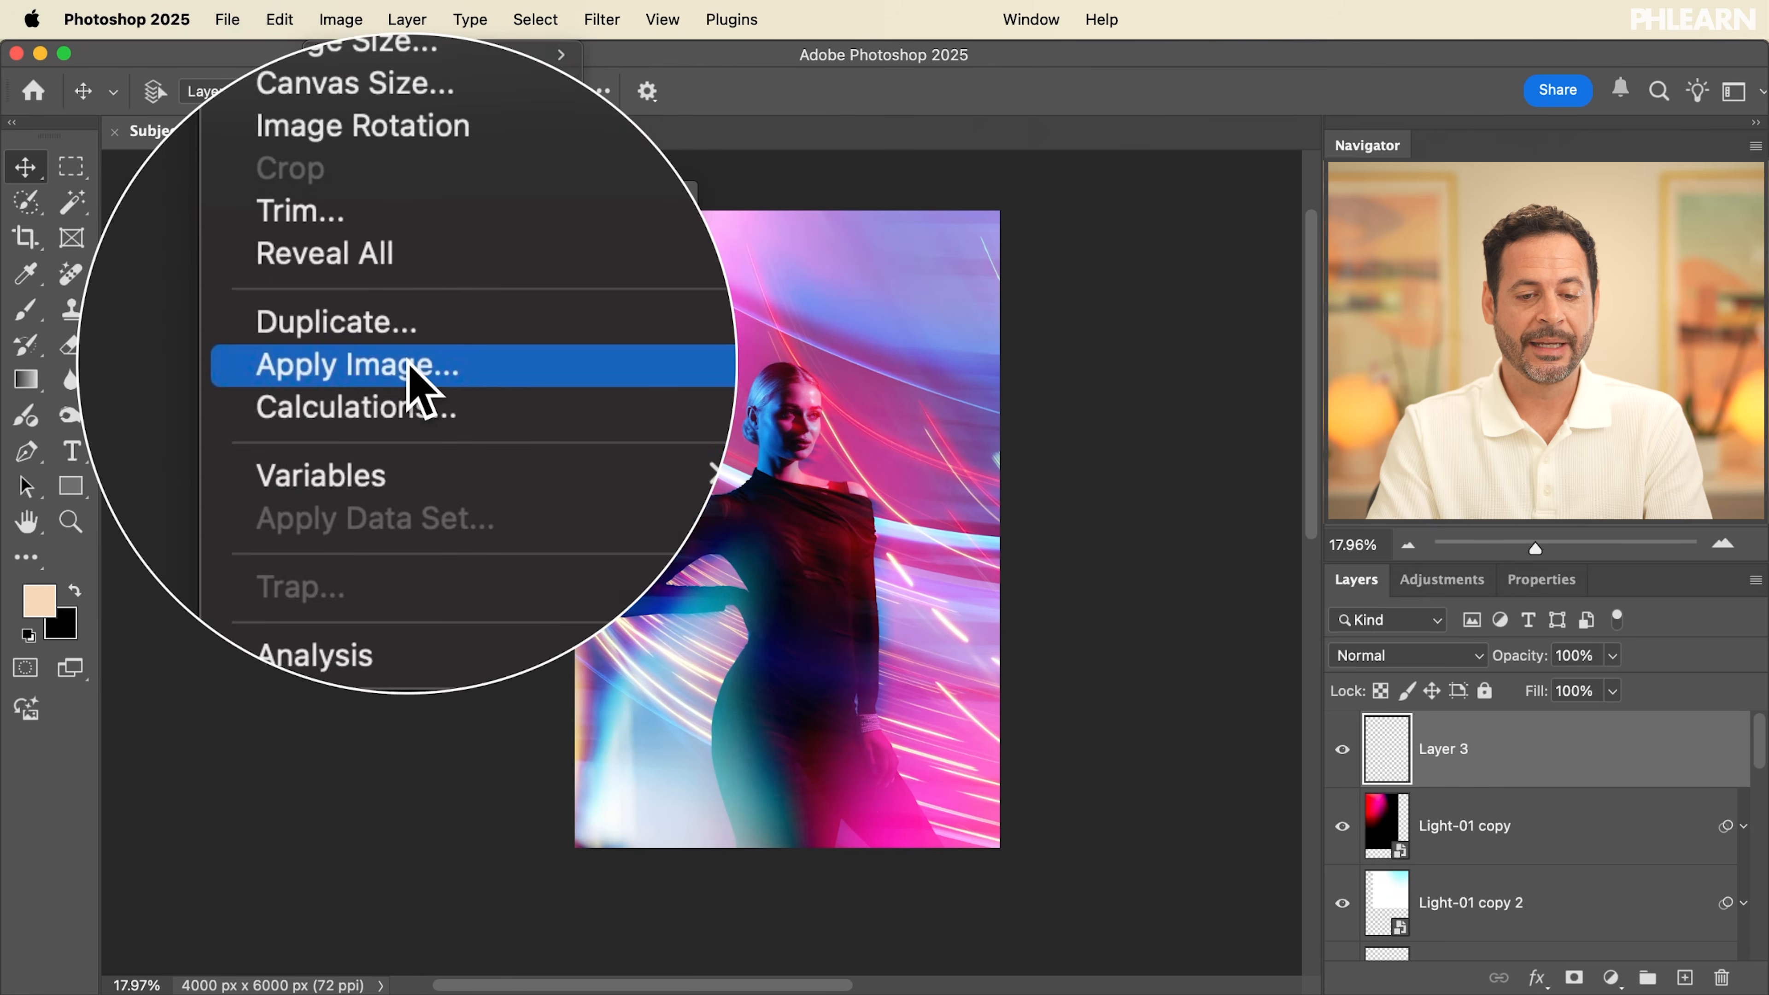
pyautogui.click(411, 367)
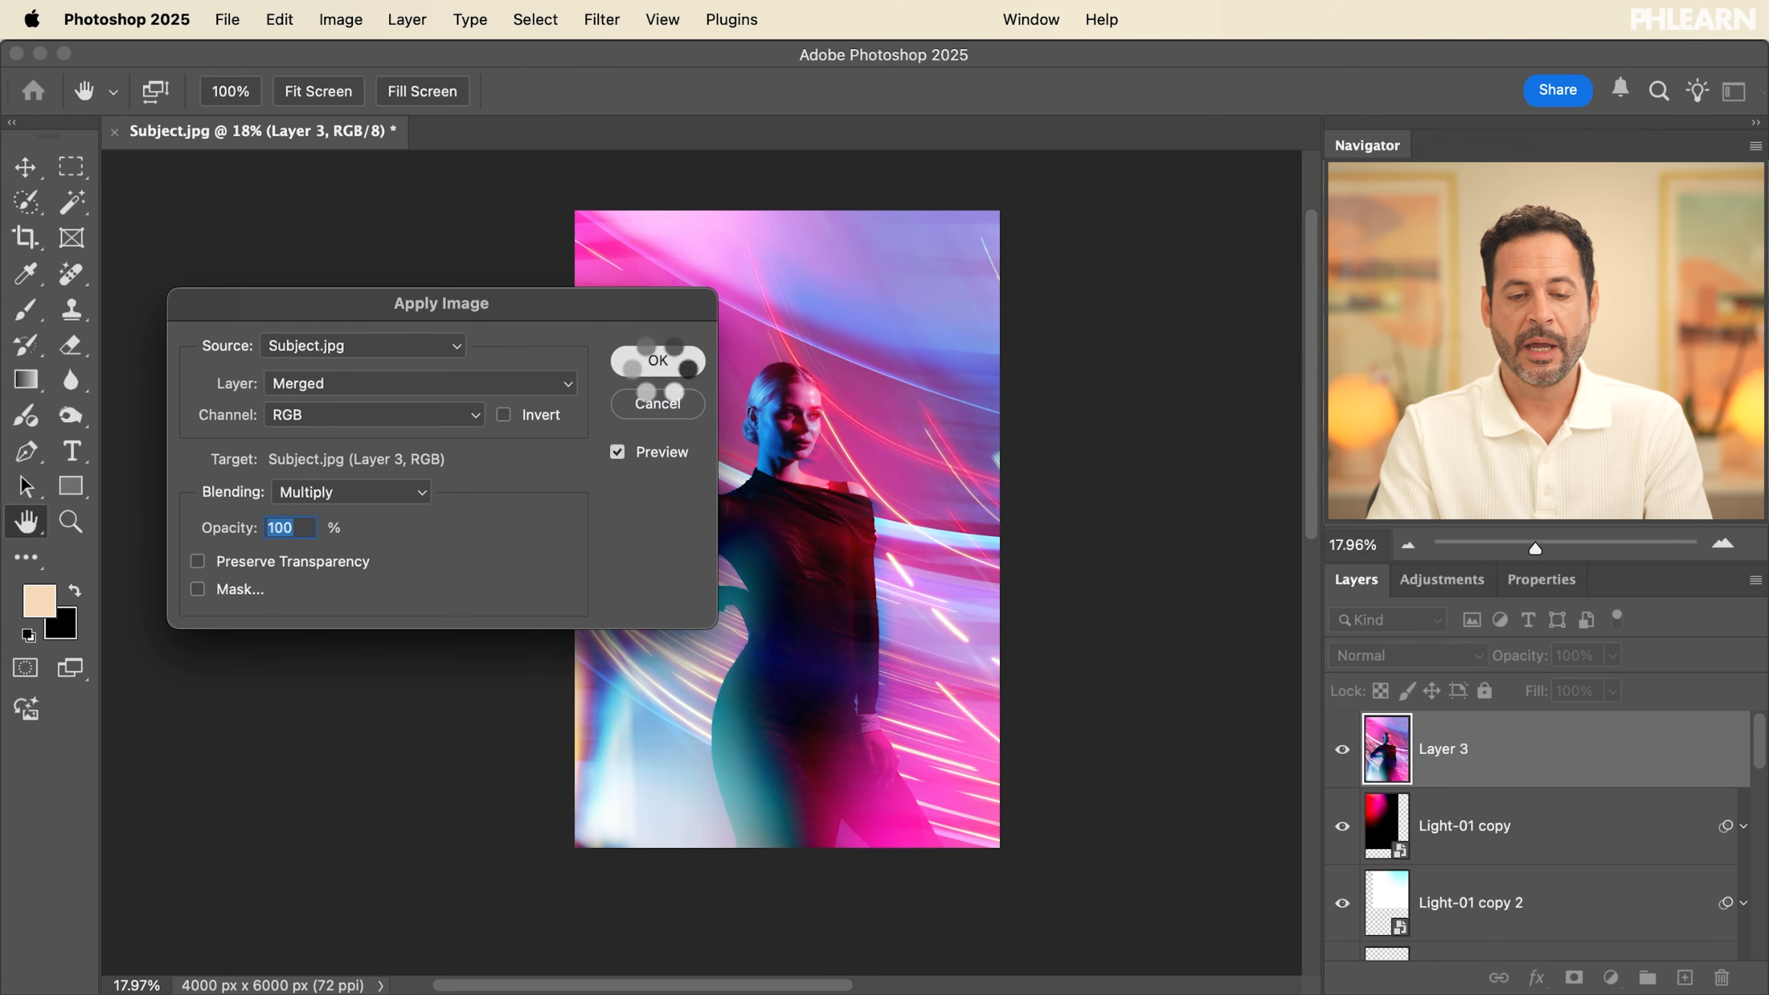
pyautogui.click(657, 360)
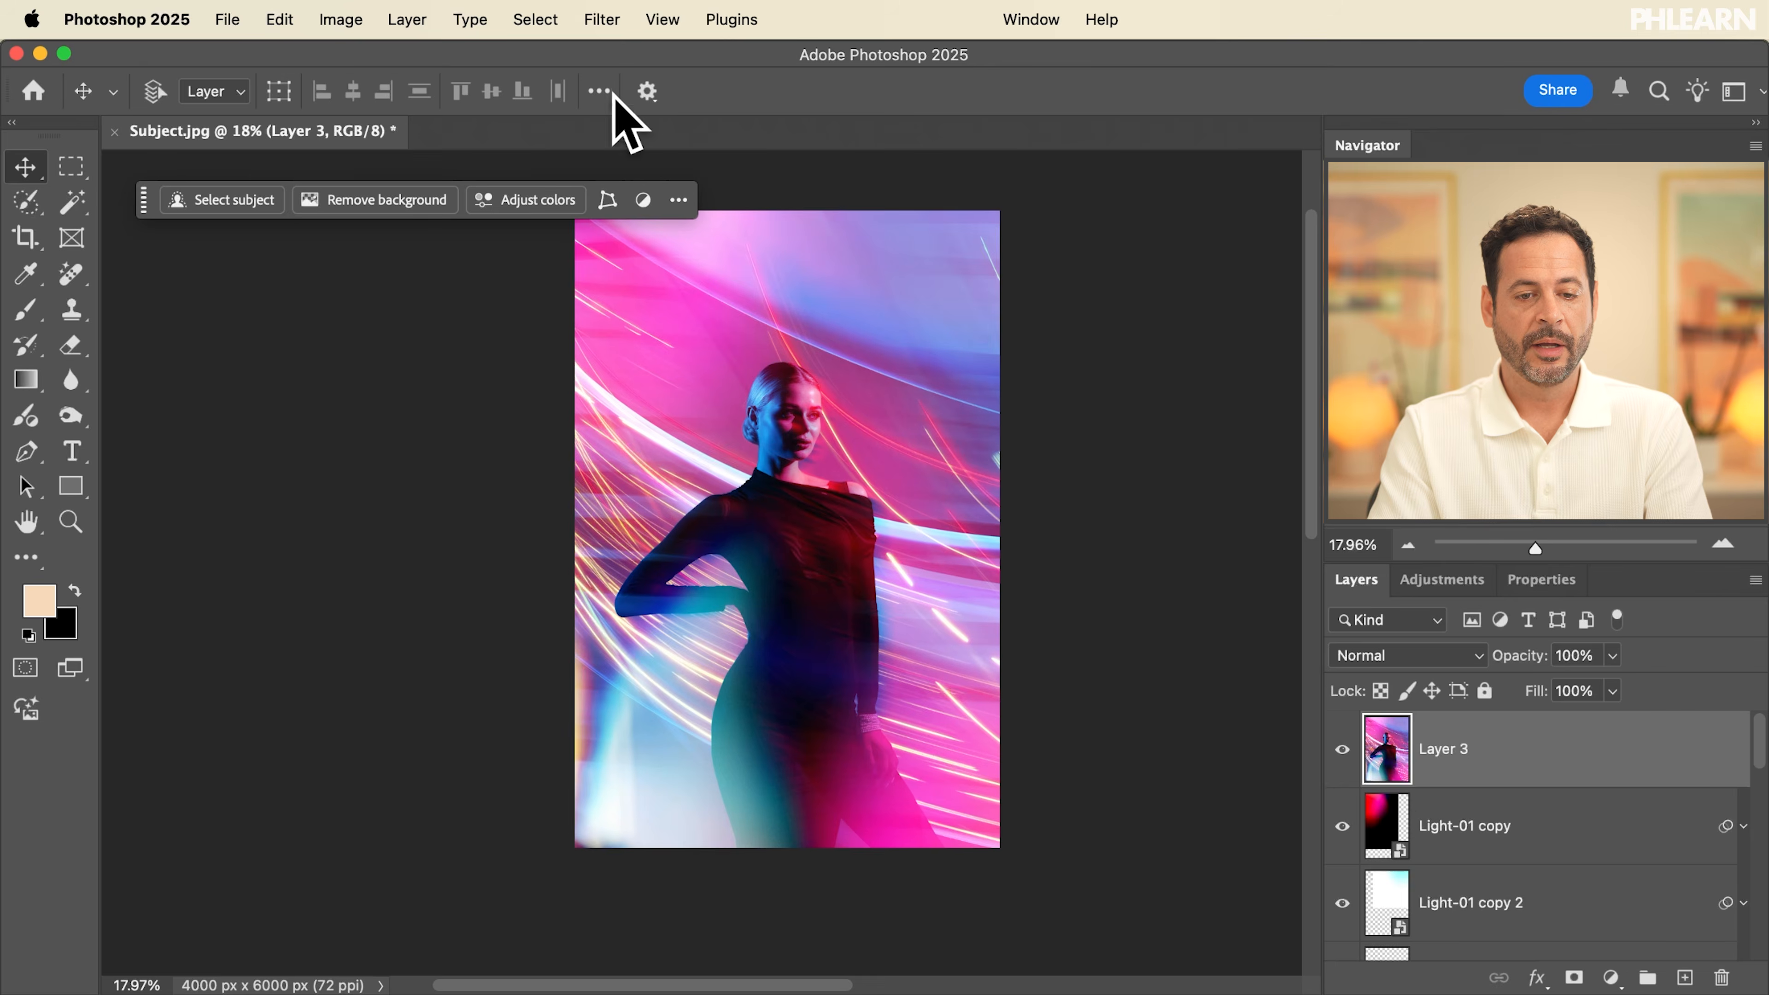
# Convert the merged Layer 3 into a smart object for Smart Filters
pyautogui.click(601, 18)
pyautogui.click(668, 91)
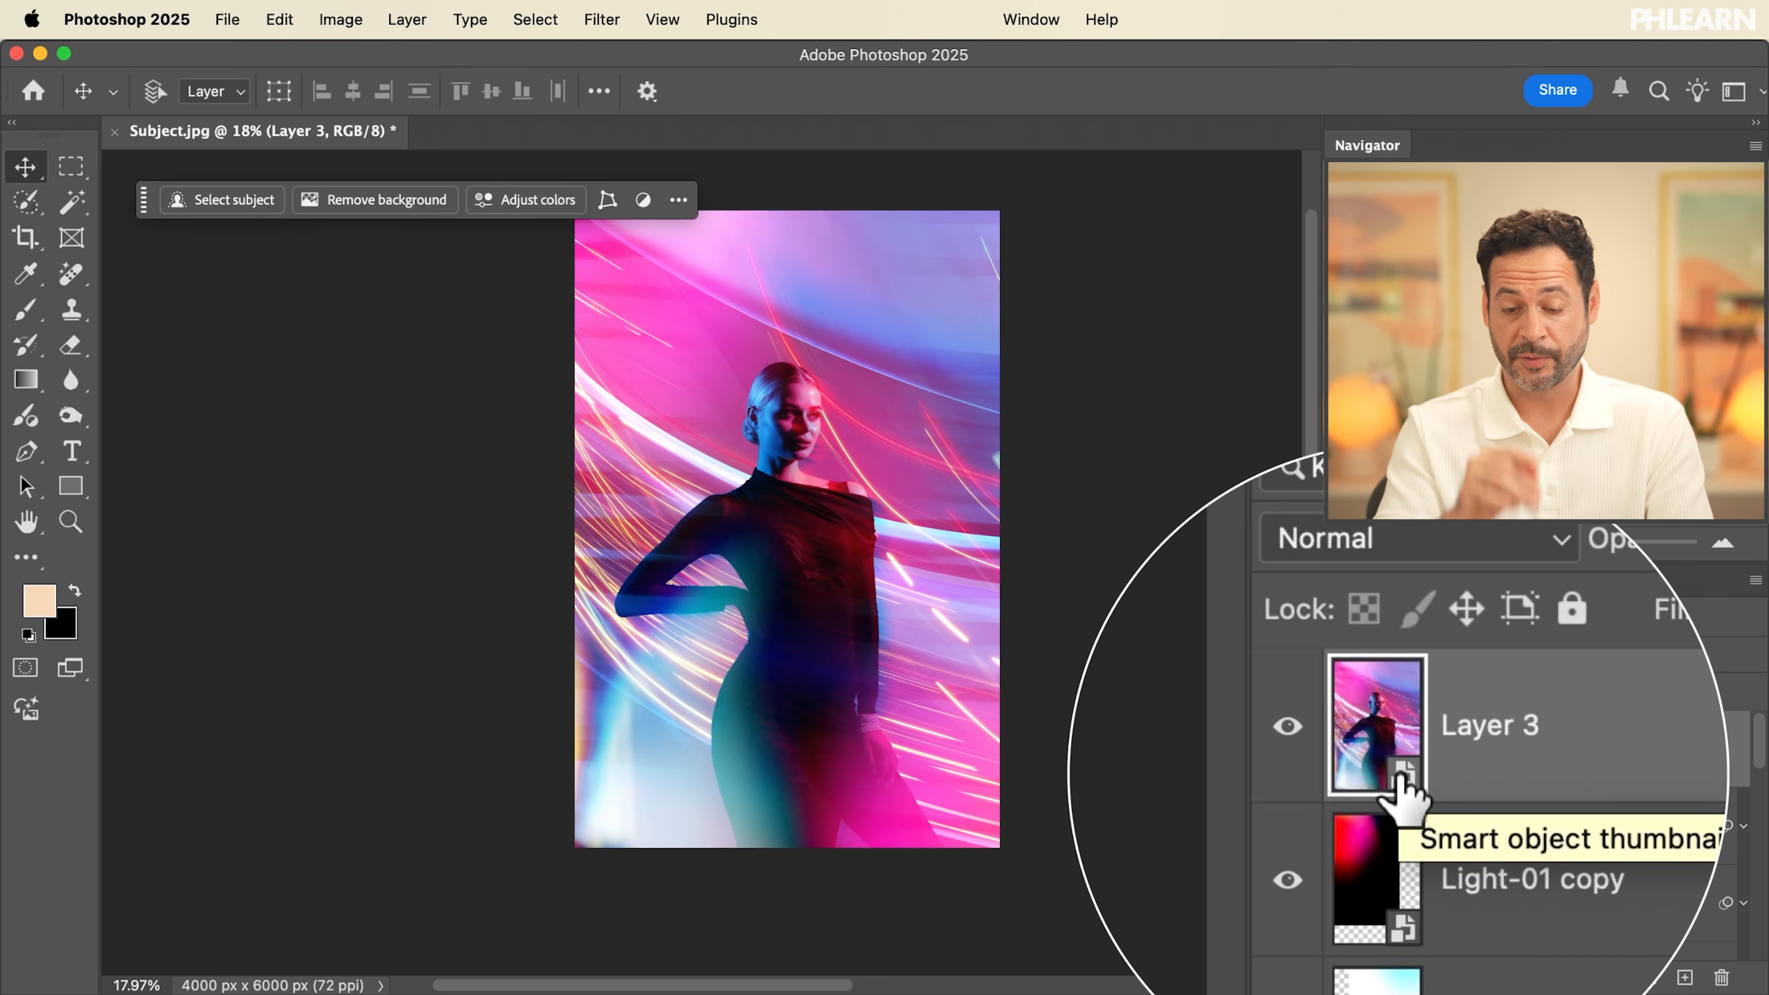
# Open the Camera Raw Filter on Layer 3 and darken the image edges with a strong negative Optics vignette
pyautogui.click(602, 19)
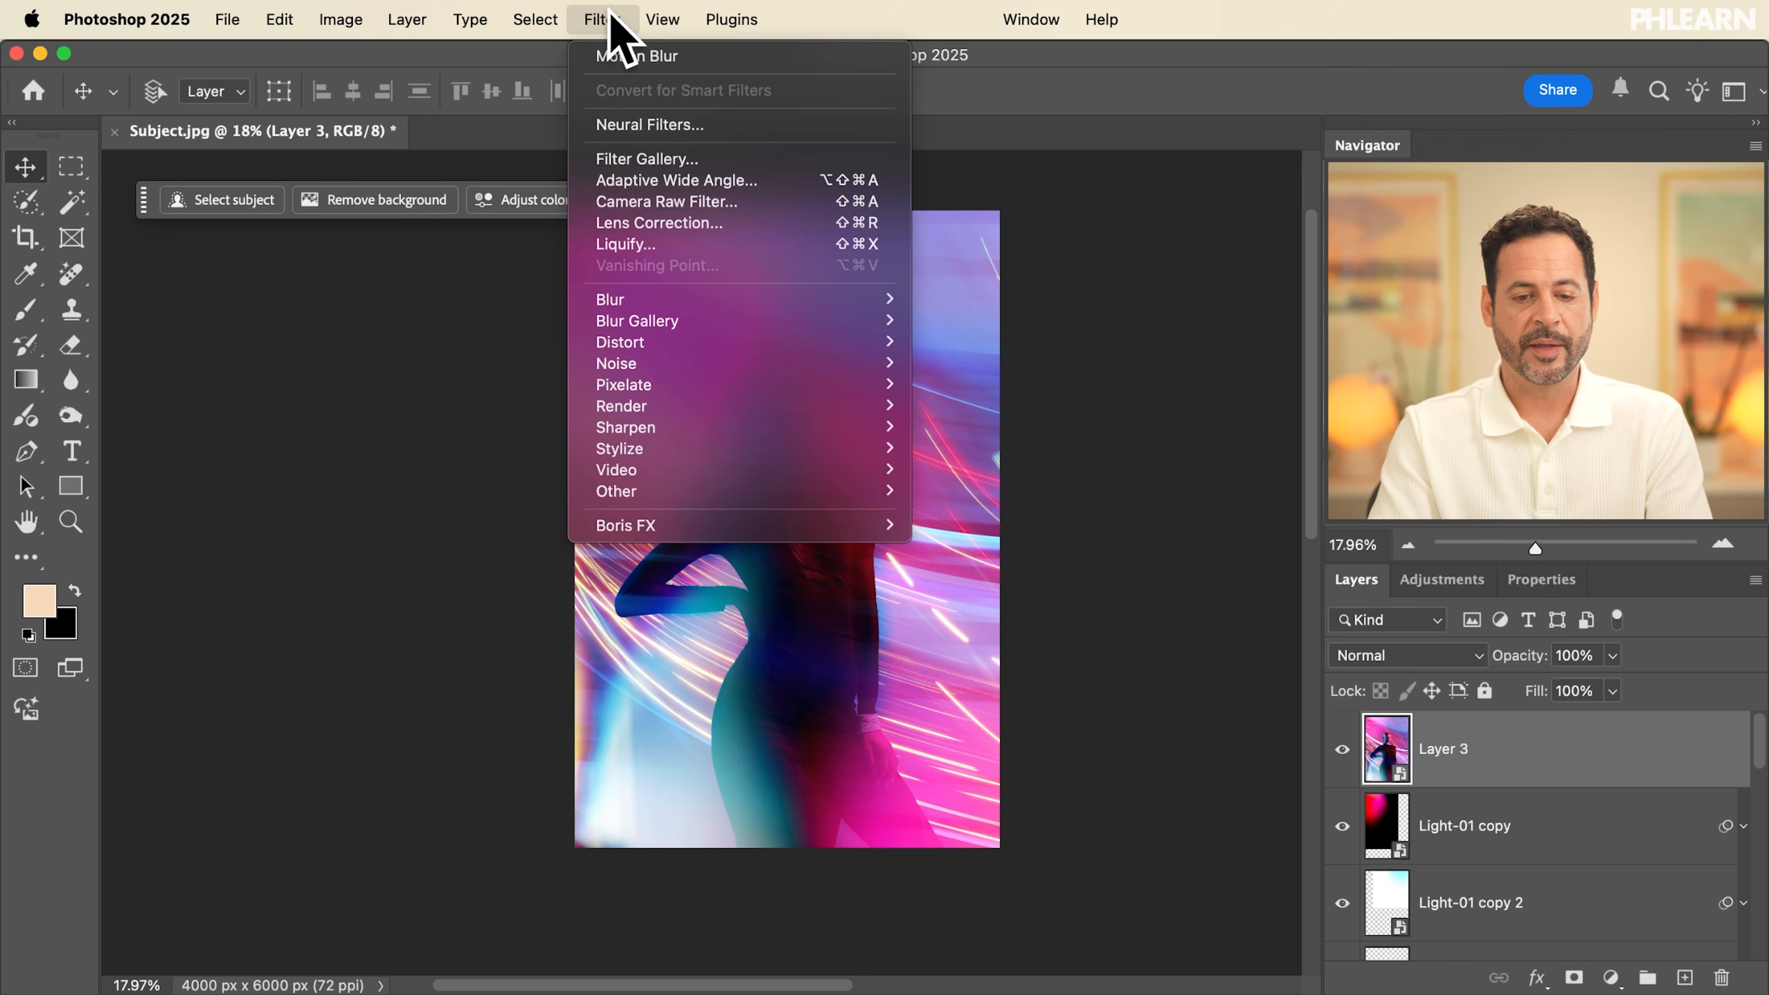
pyautogui.click(697, 202)
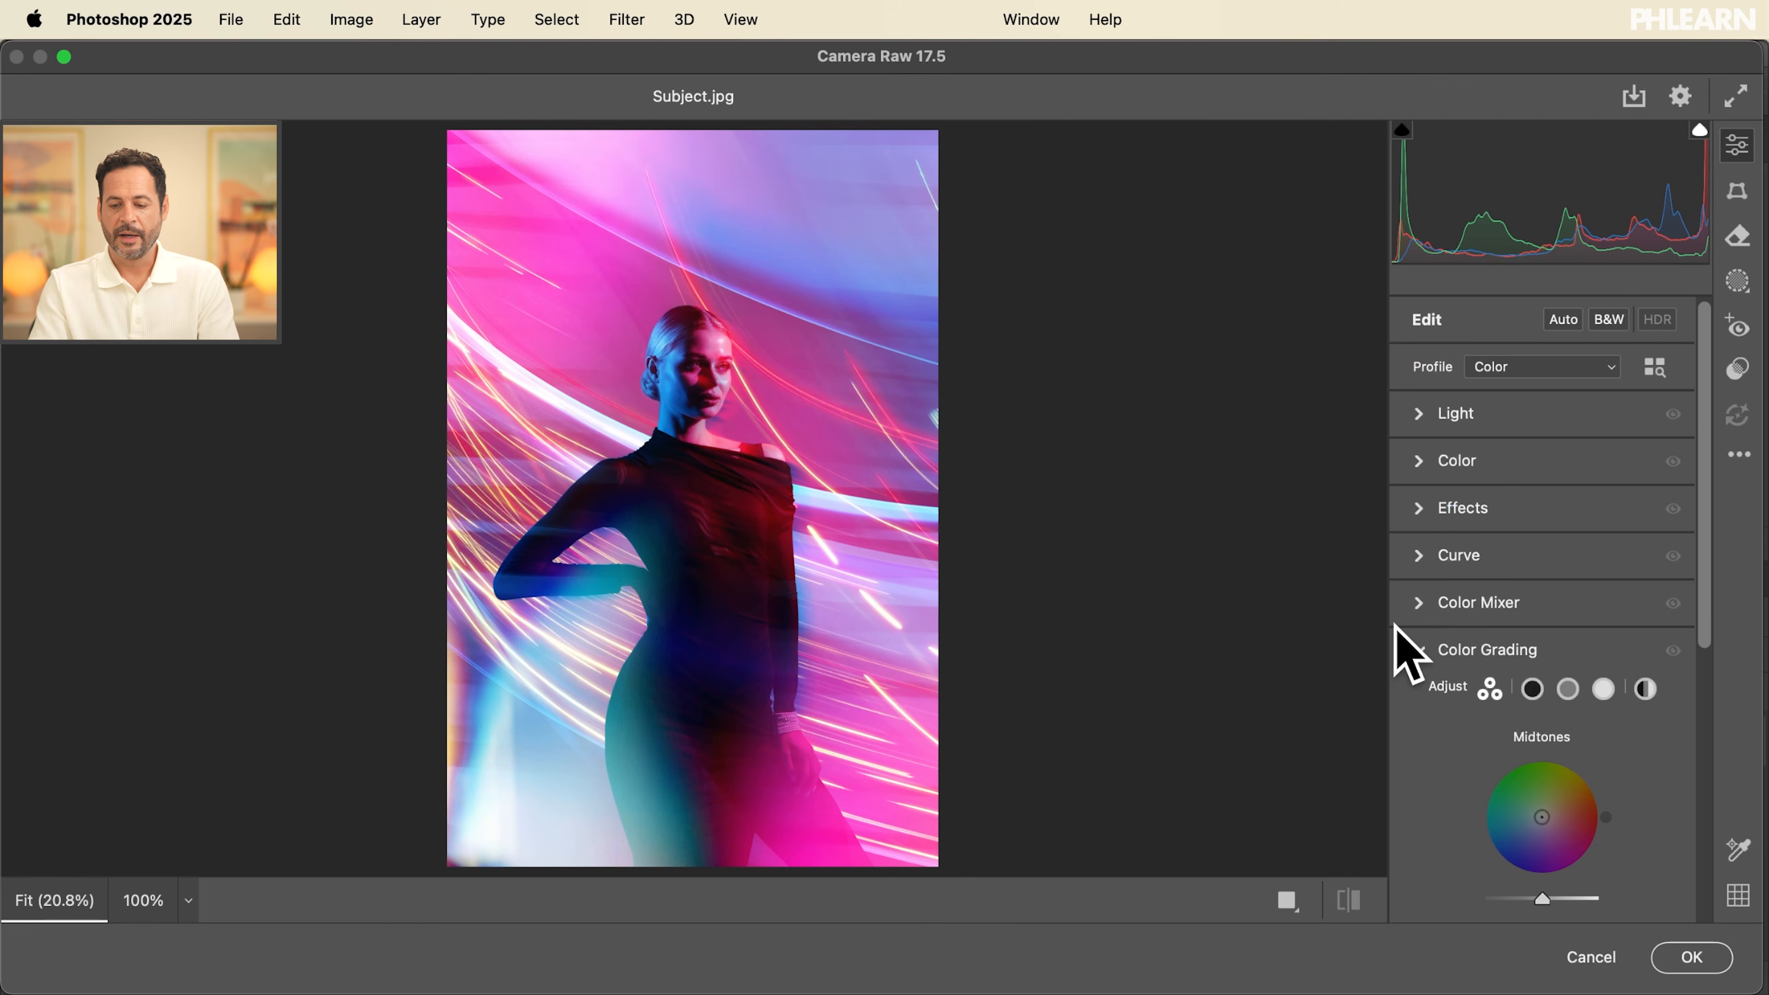
pyautogui.click(1418, 649)
pyautogui.click(1428, 749)
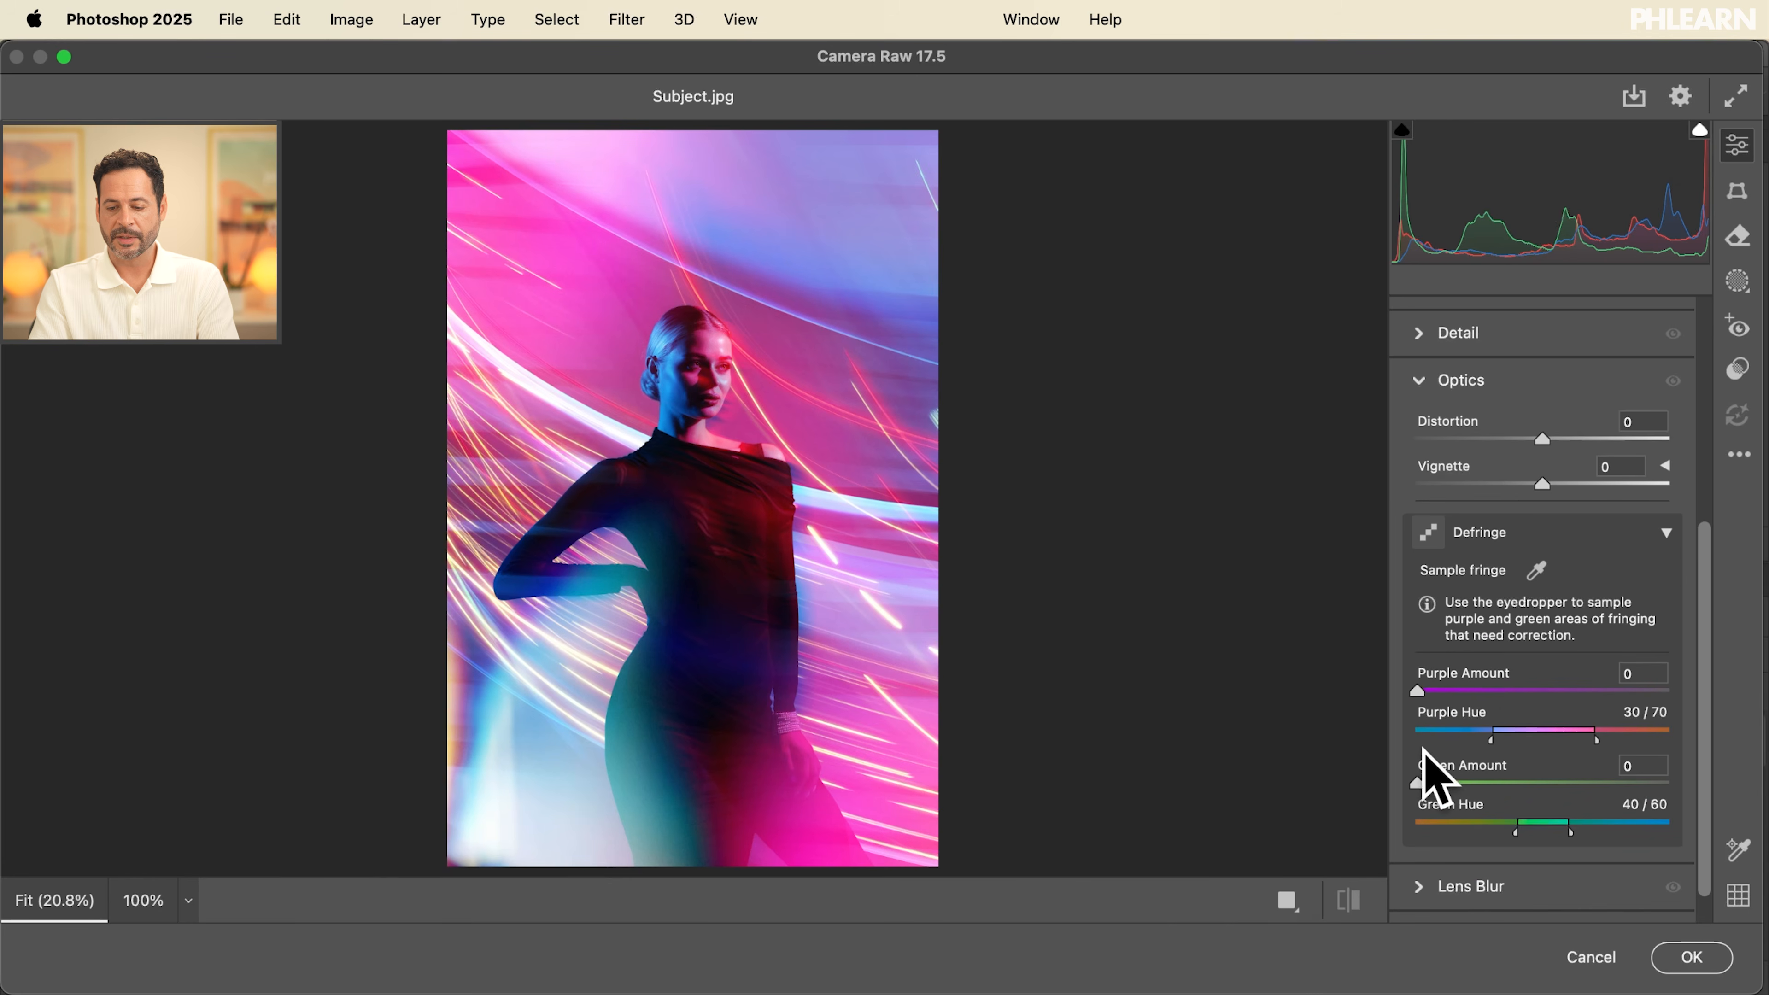
pyautogui.moveTo(1498, 483); pyautogui.dragTo(1408, 480)
pyautogui.click(1416, 376)
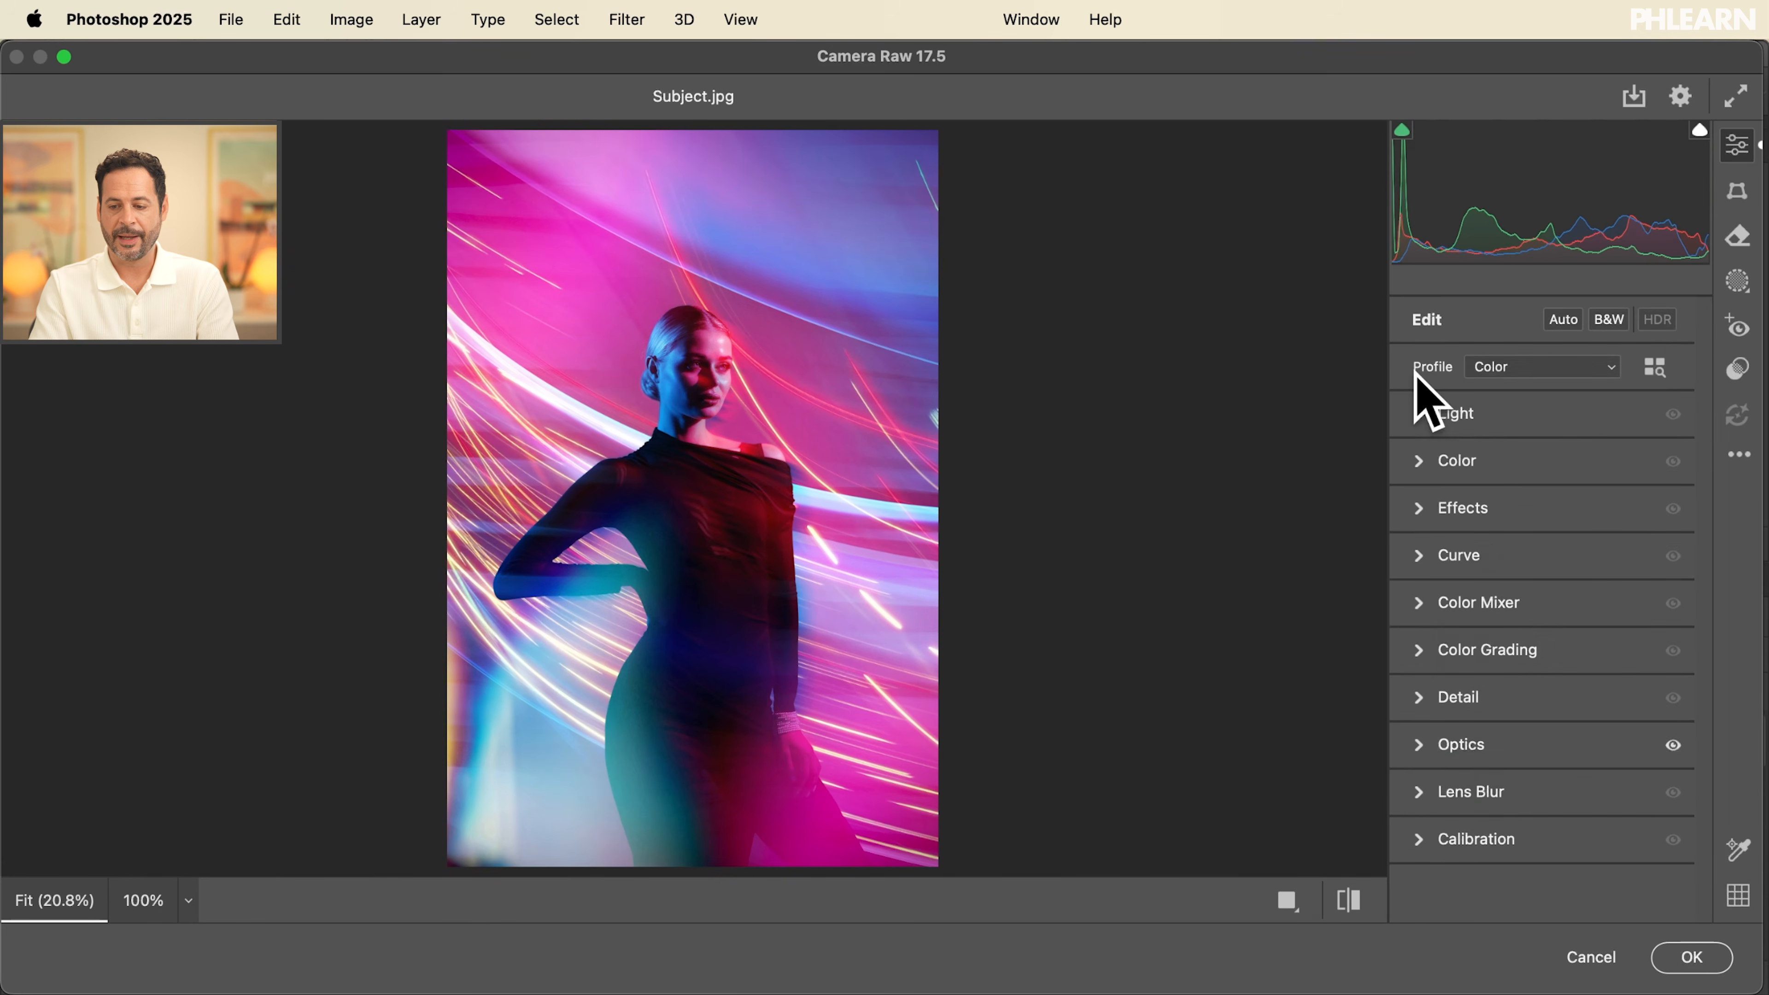
# Add a radial gradient mask with Feather 100 centred on the subject's upper body and set its Exposure to +0.80
pyautogui.click(1737, 281)
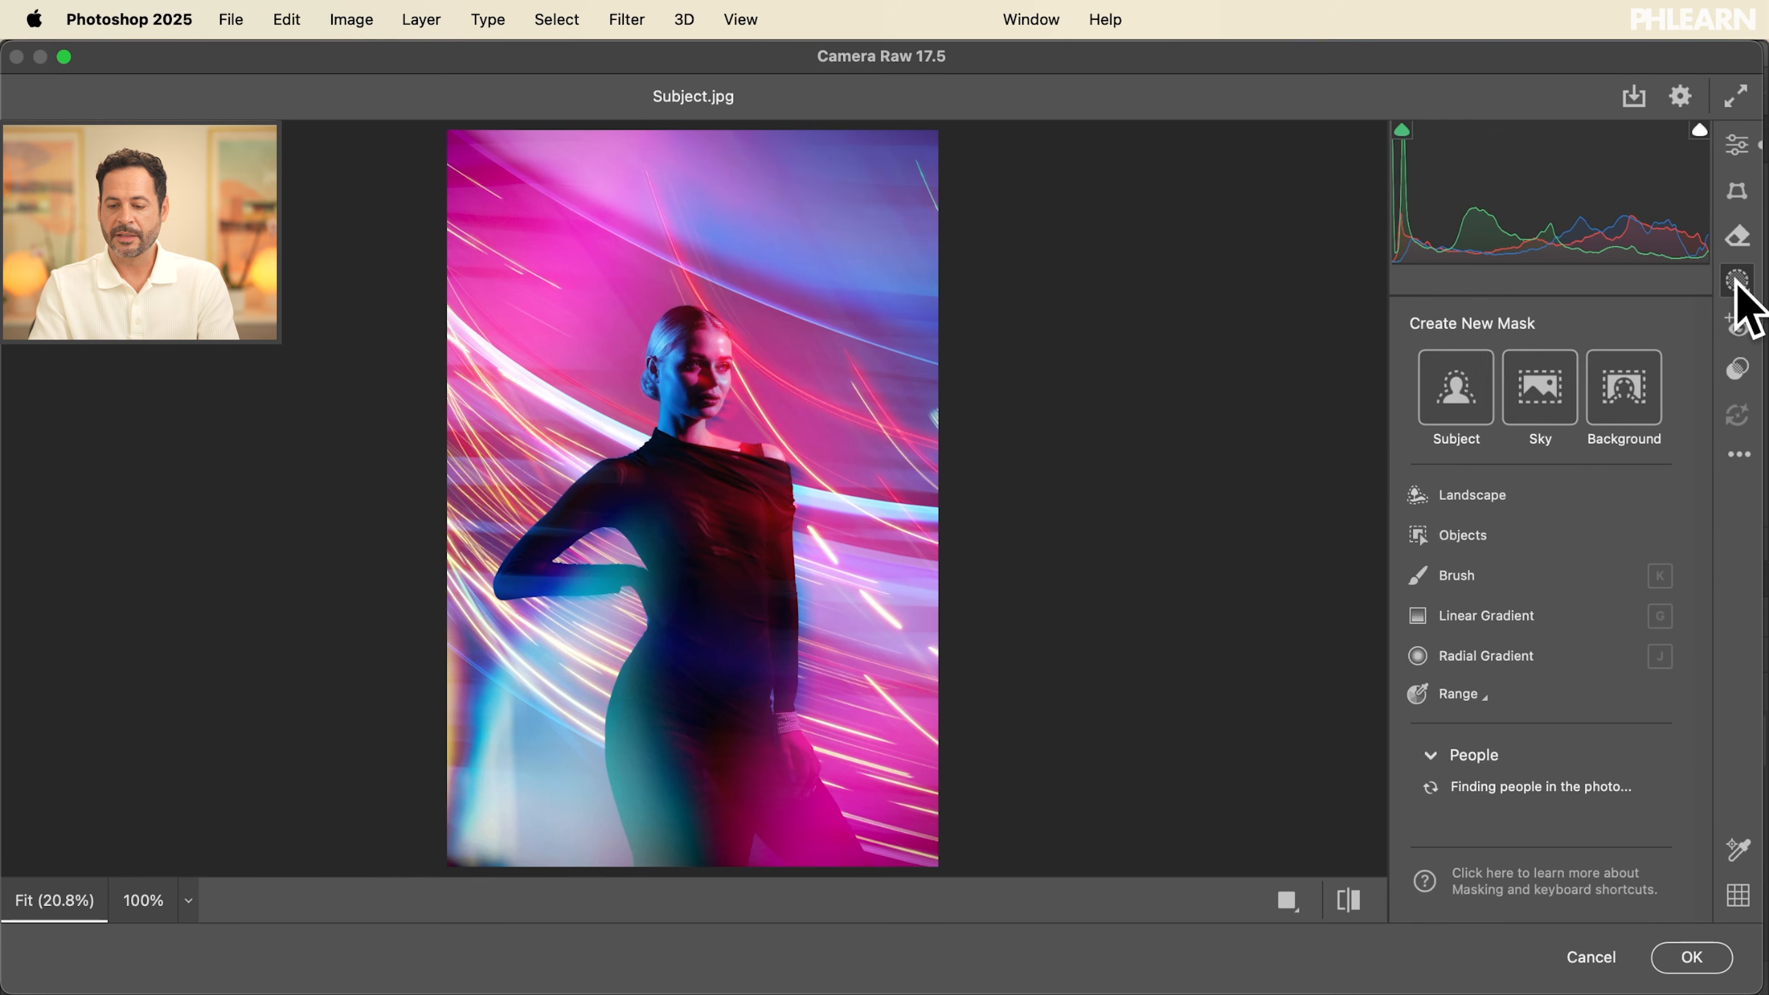
pyautogui.click(1496, 655)
pyautogui.moveTo(702, 426); pyautogui.dragTo(869, 631)
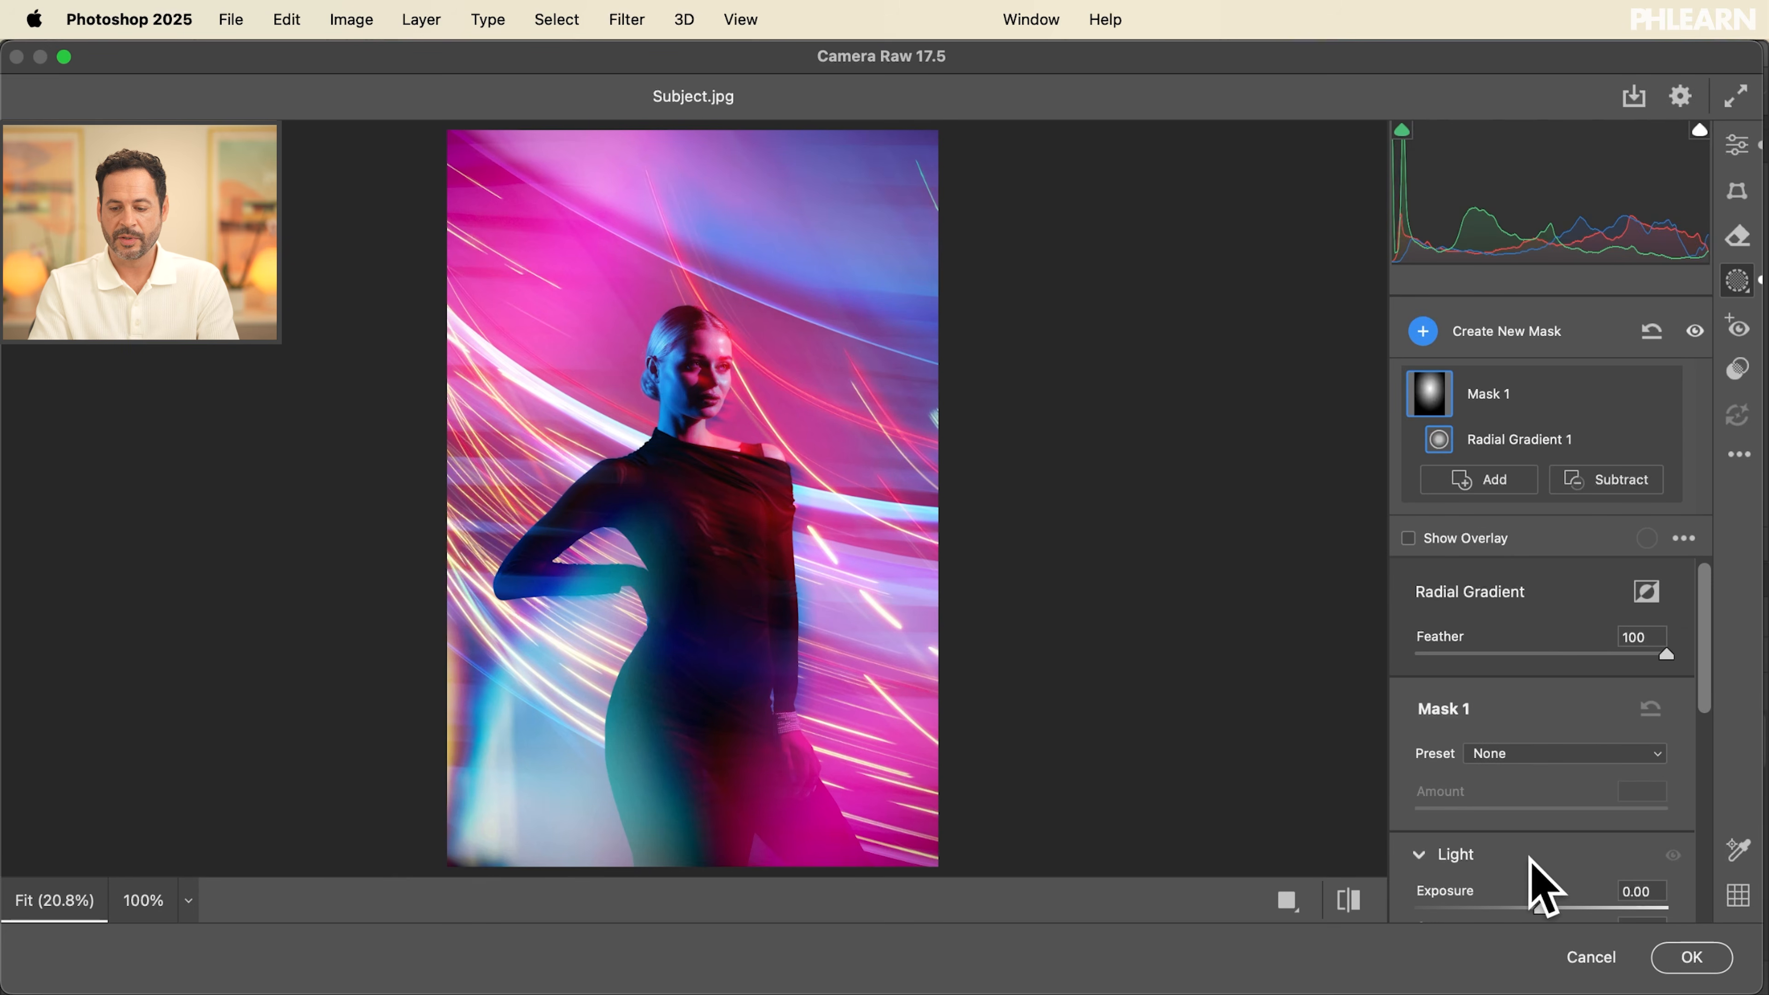
pyautogui.moveTo(1539, 907); pyautogui.dragTo(1562, 908)
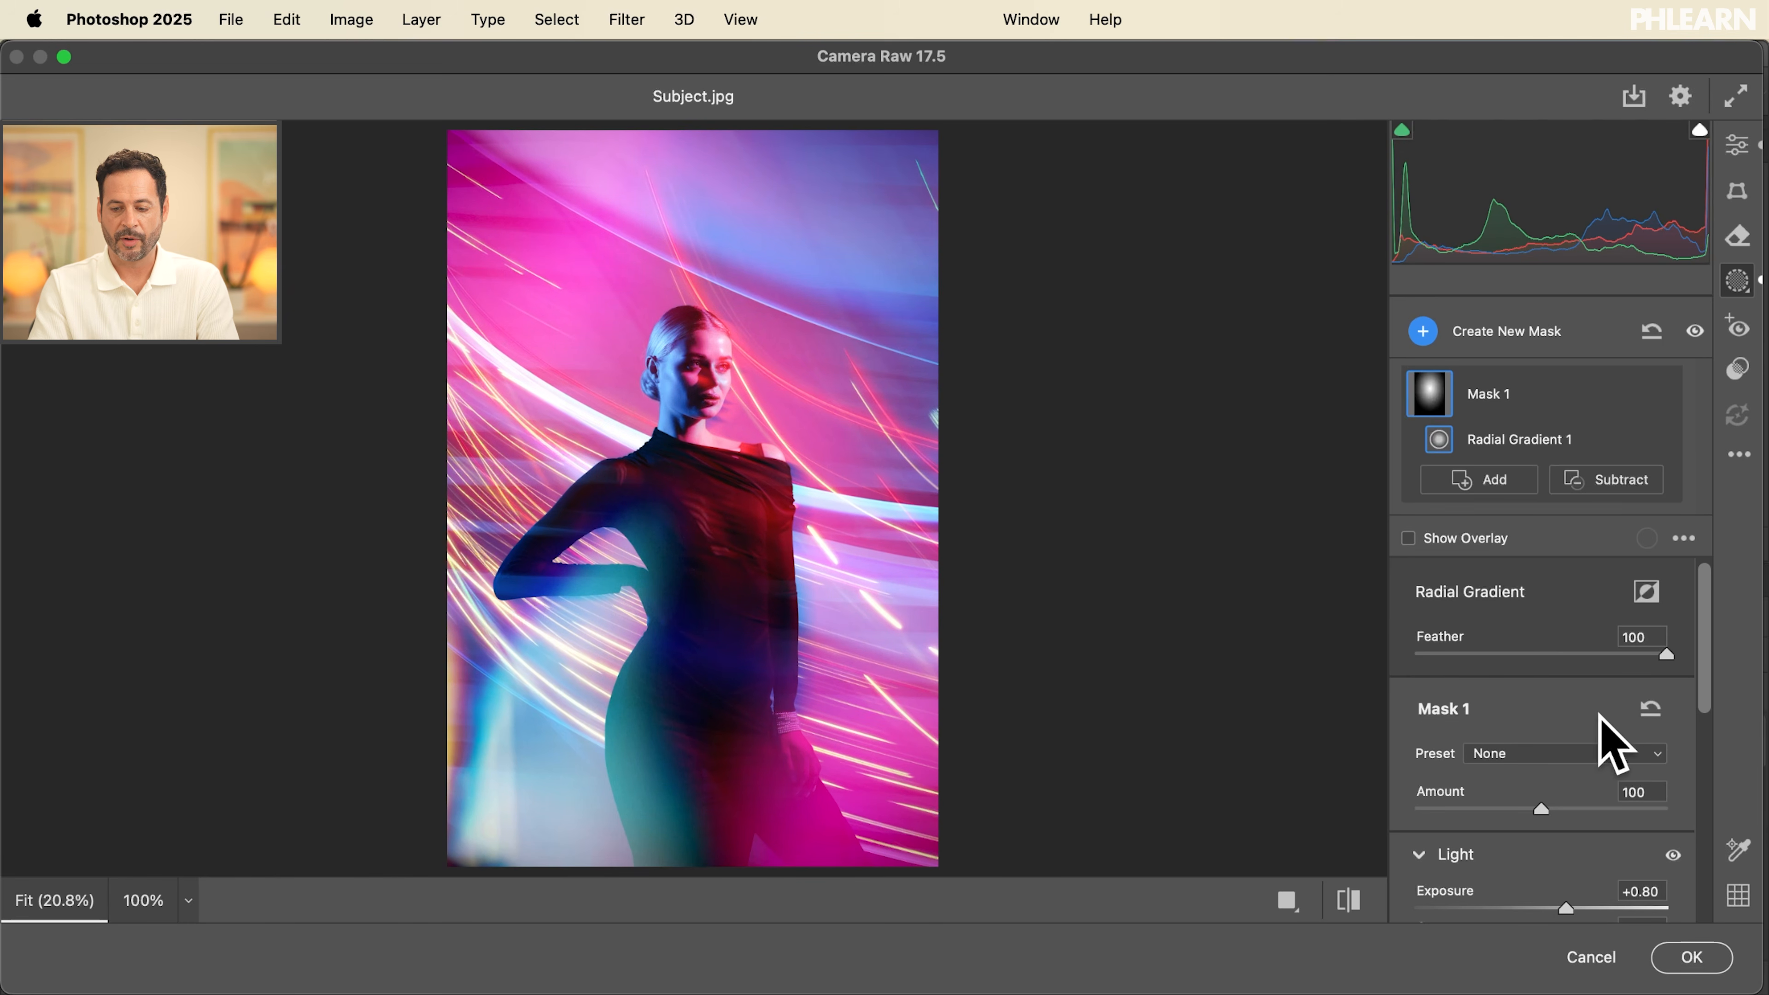
# Set the radial mask's Saturation to +24 in its colour adjustments
pyautogui.scroll(-10, 1600, 718)
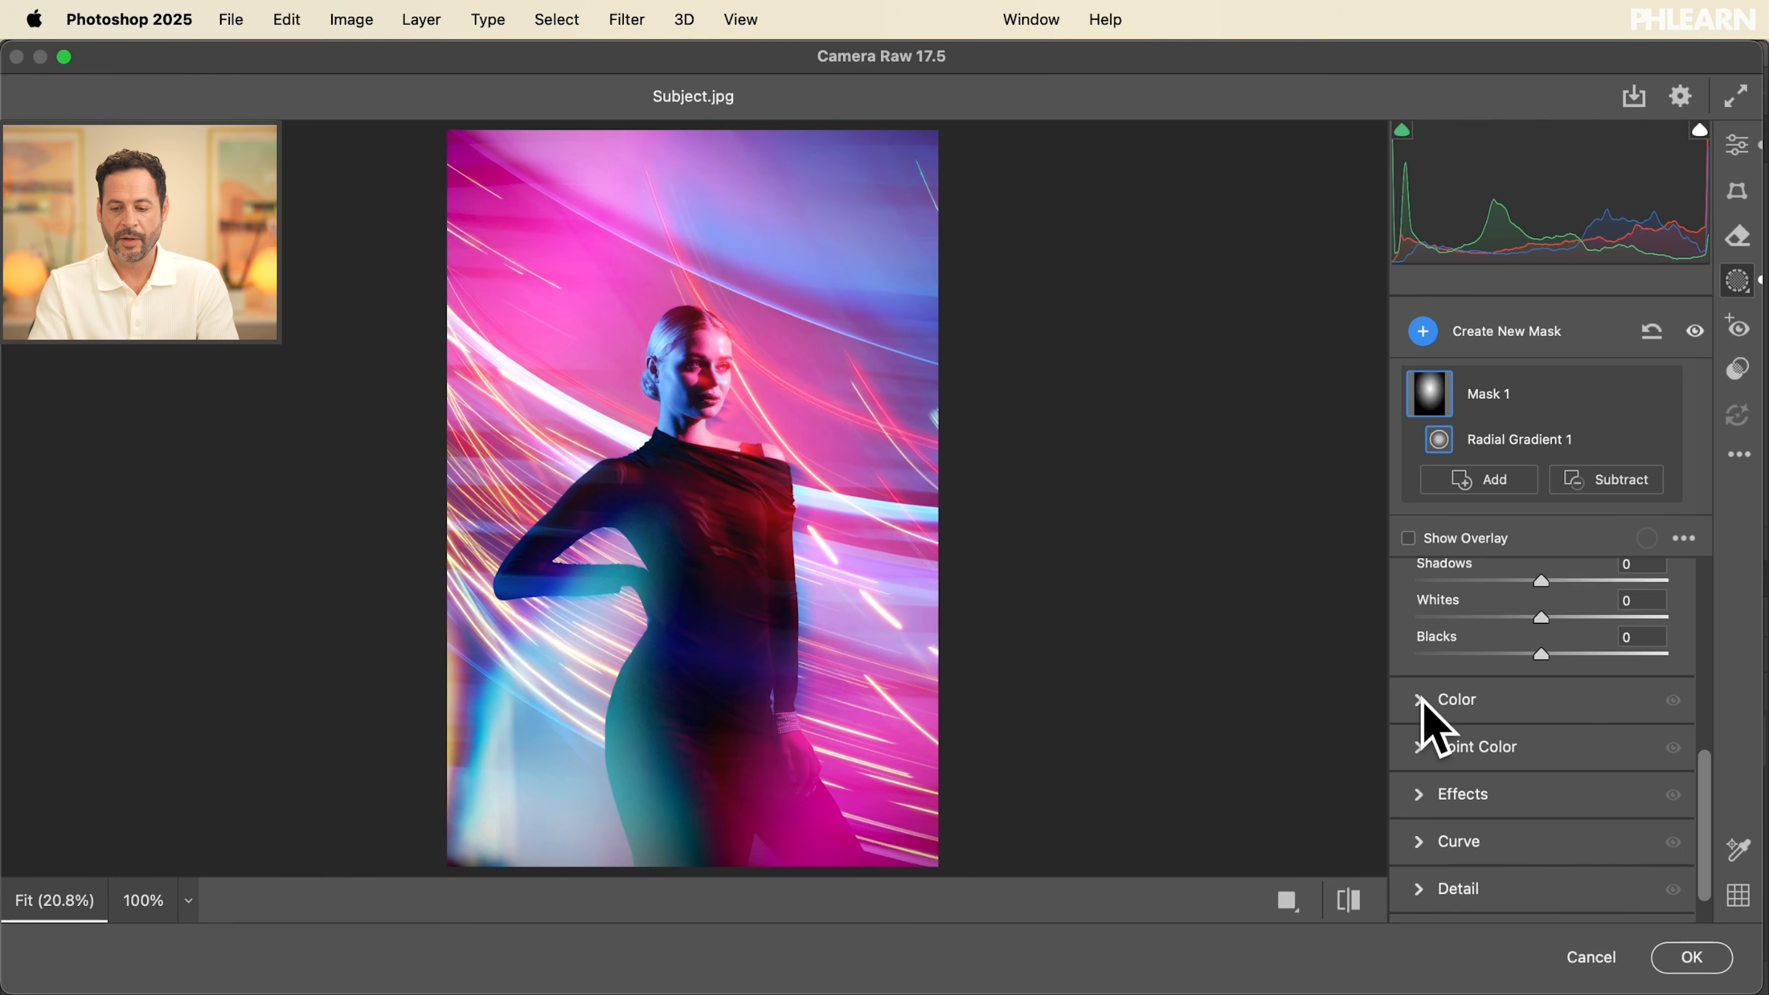
pyautogui.click(1422, 699)
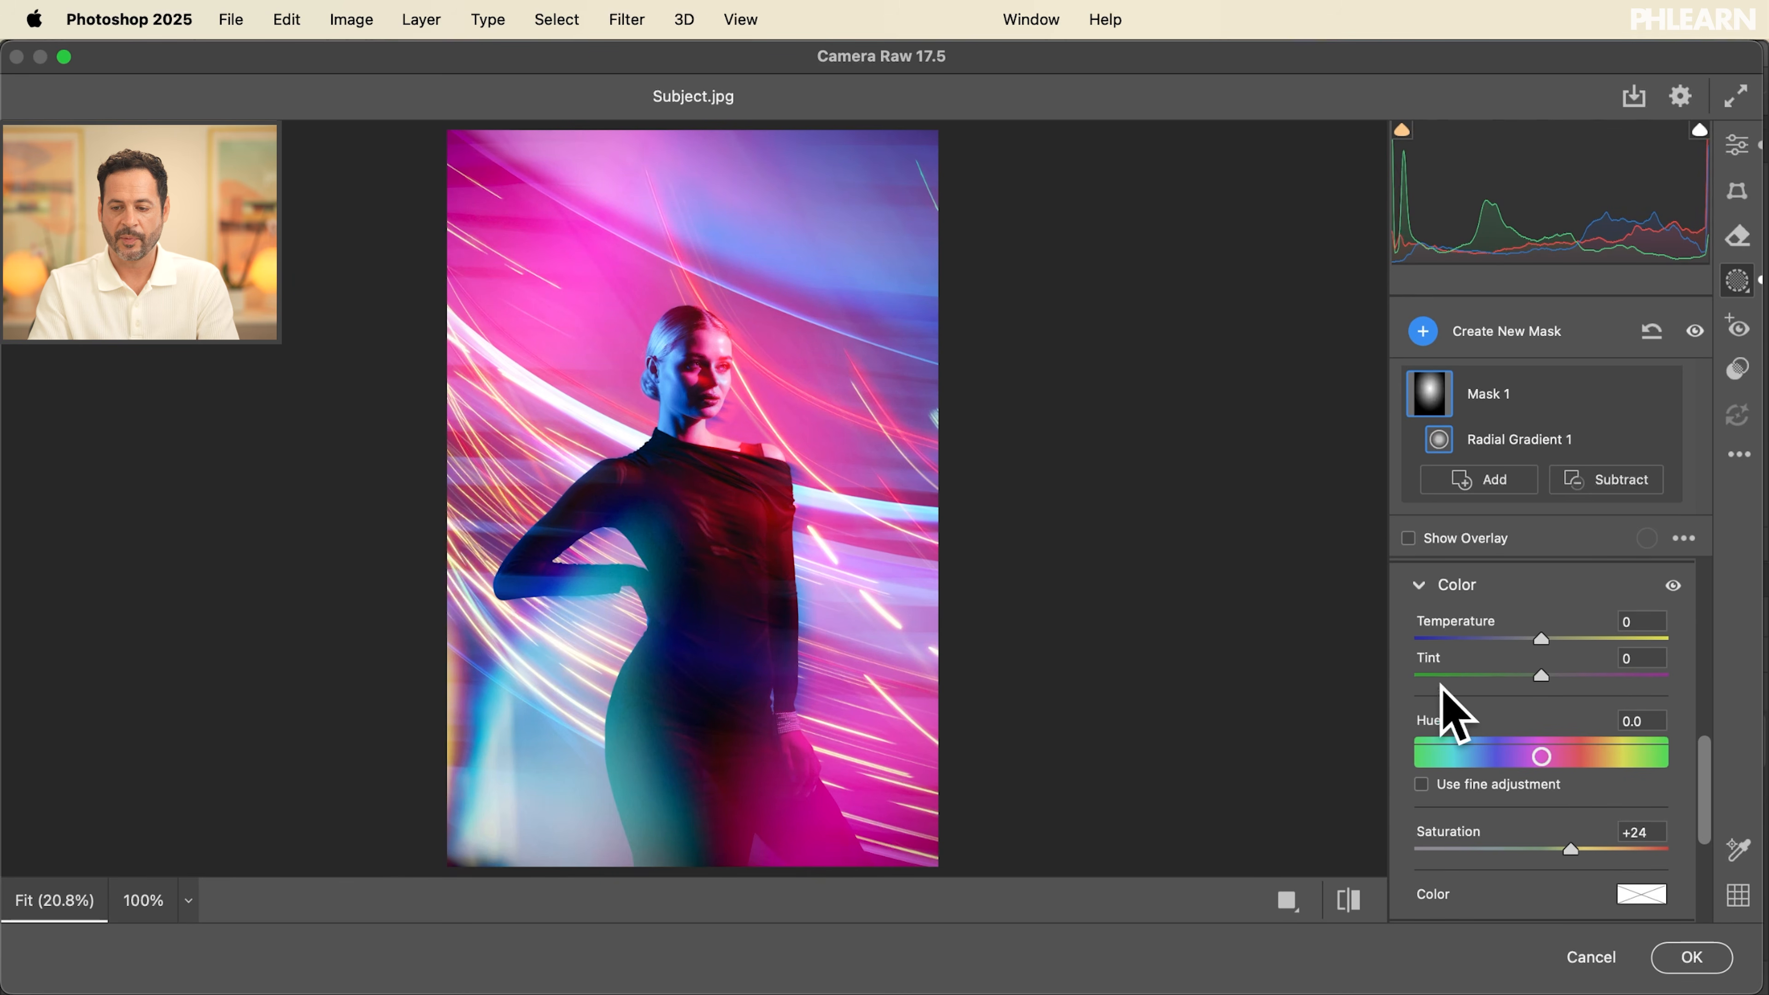
pyautogui.scroll(5, 1469, 662)
# Return to the global edits and add grain to the whole image through the Effects settings
pyautogui.click(1736, 149)
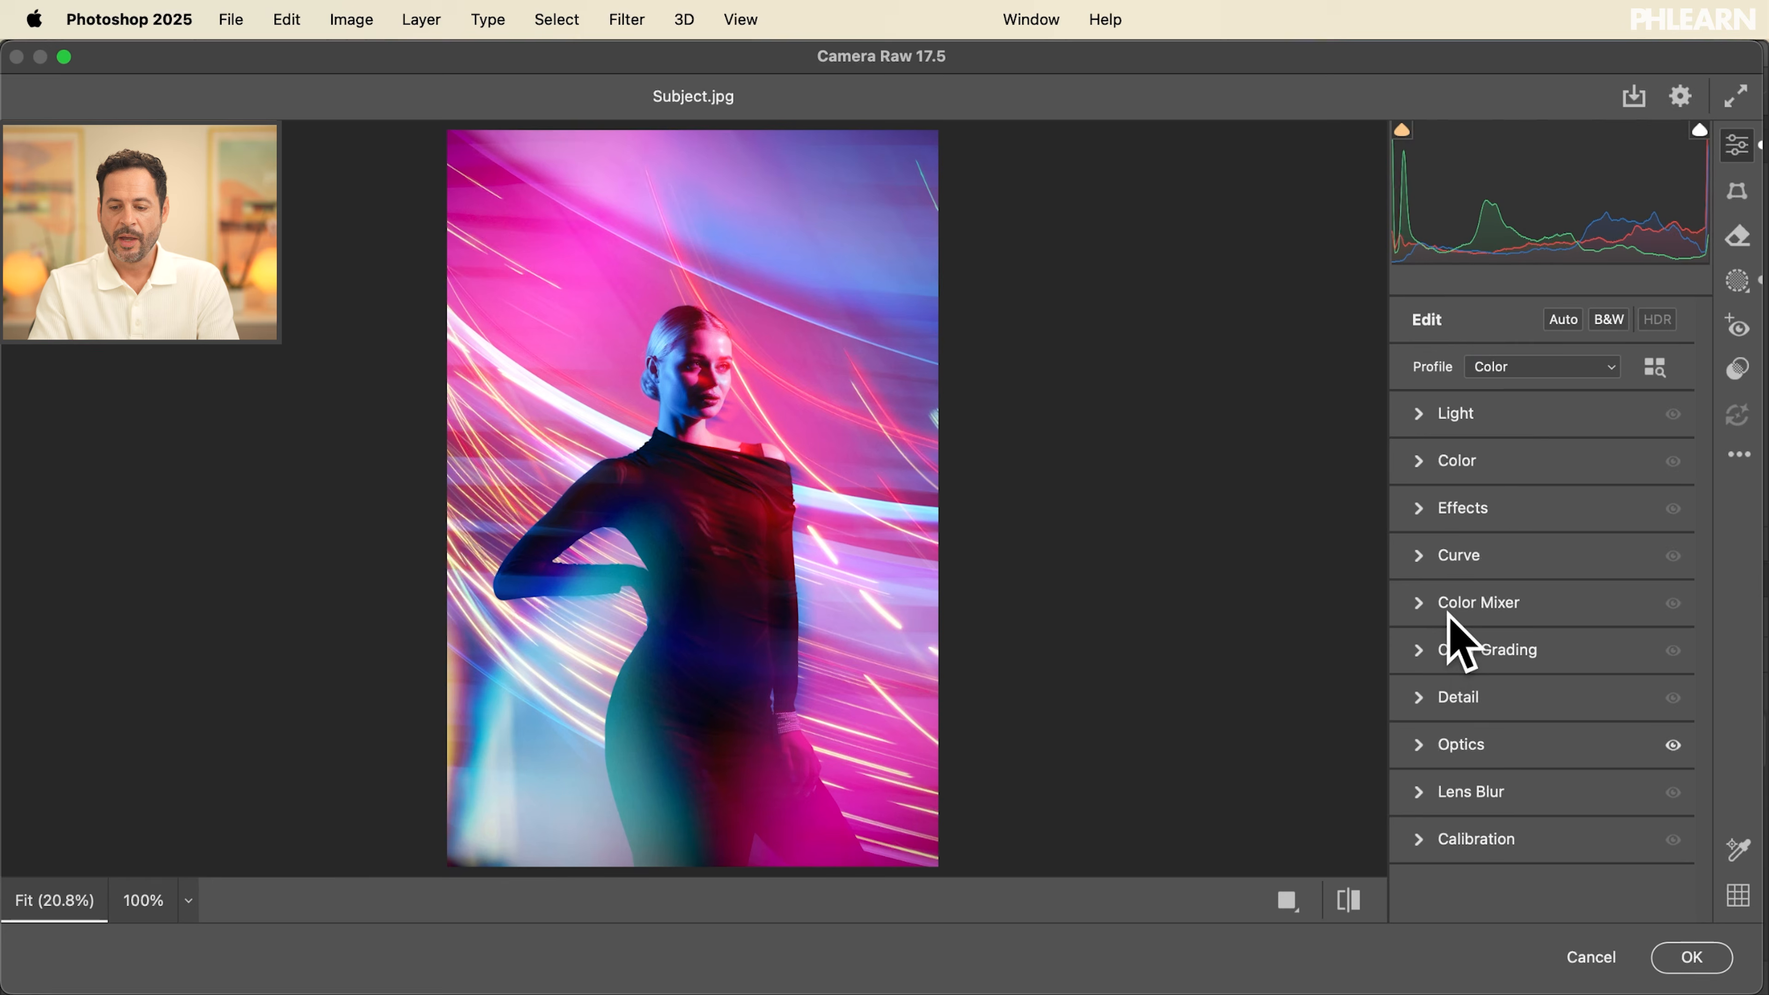
pyautogui.click(1425, 516)
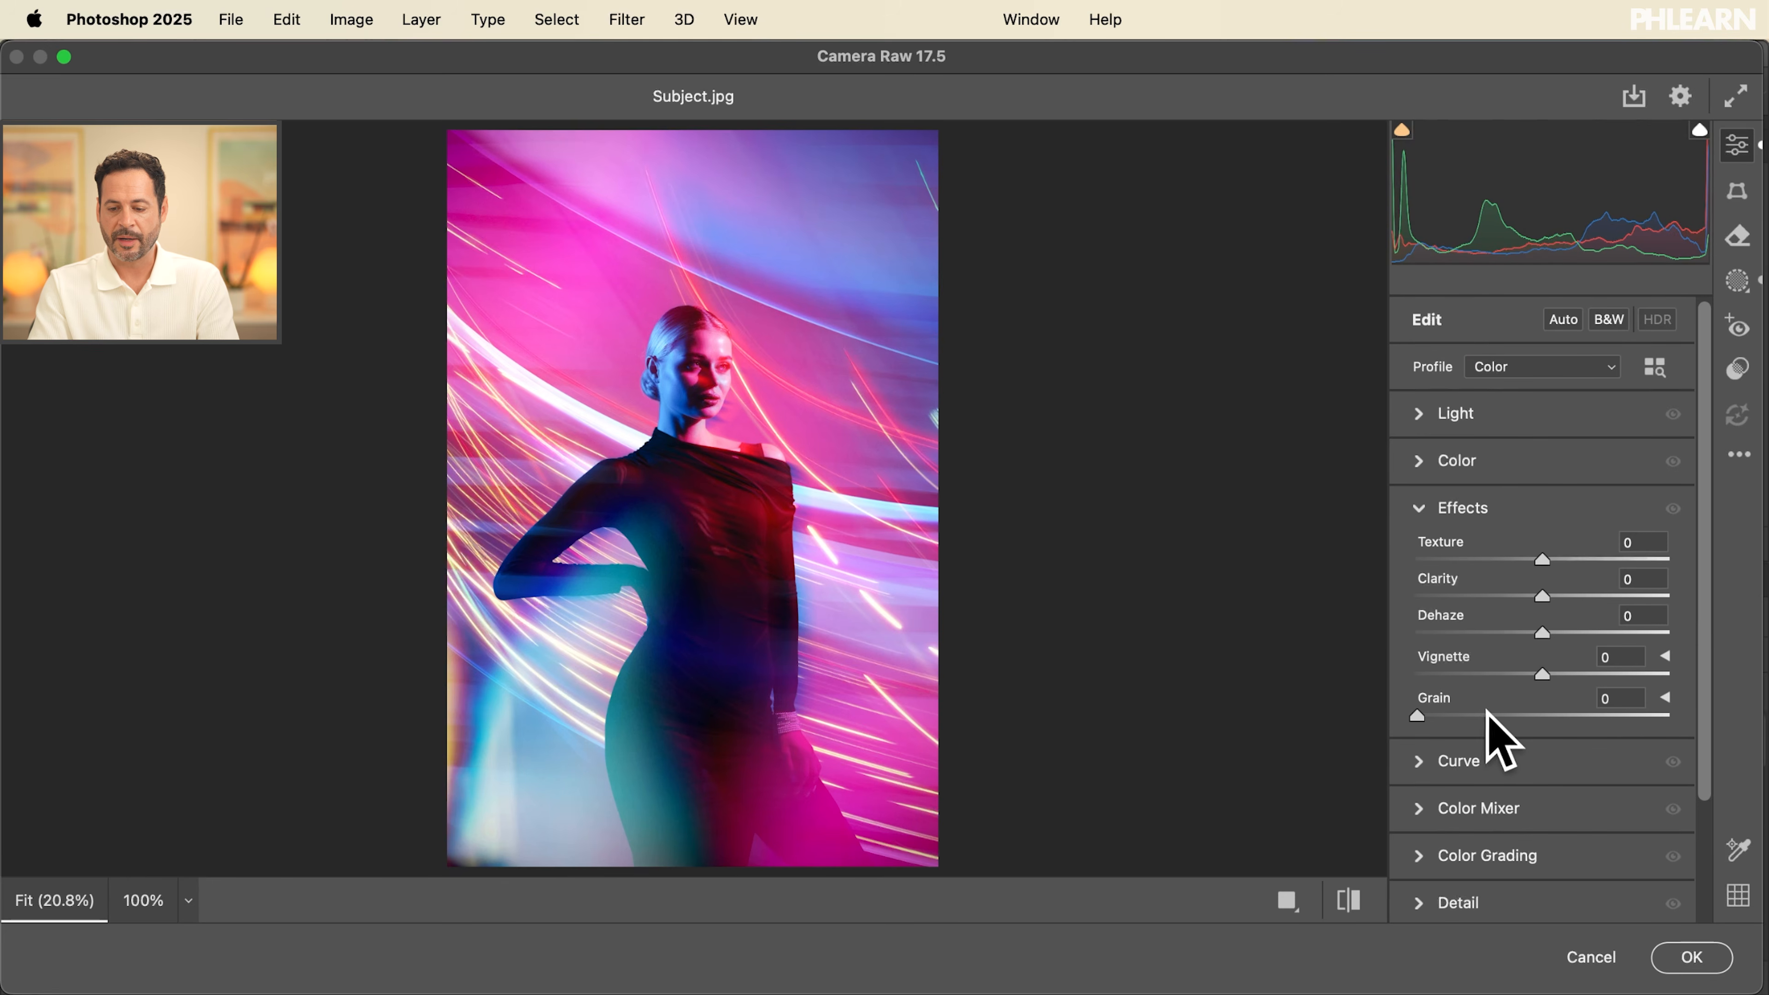
pyautogui.click(1424, 515)
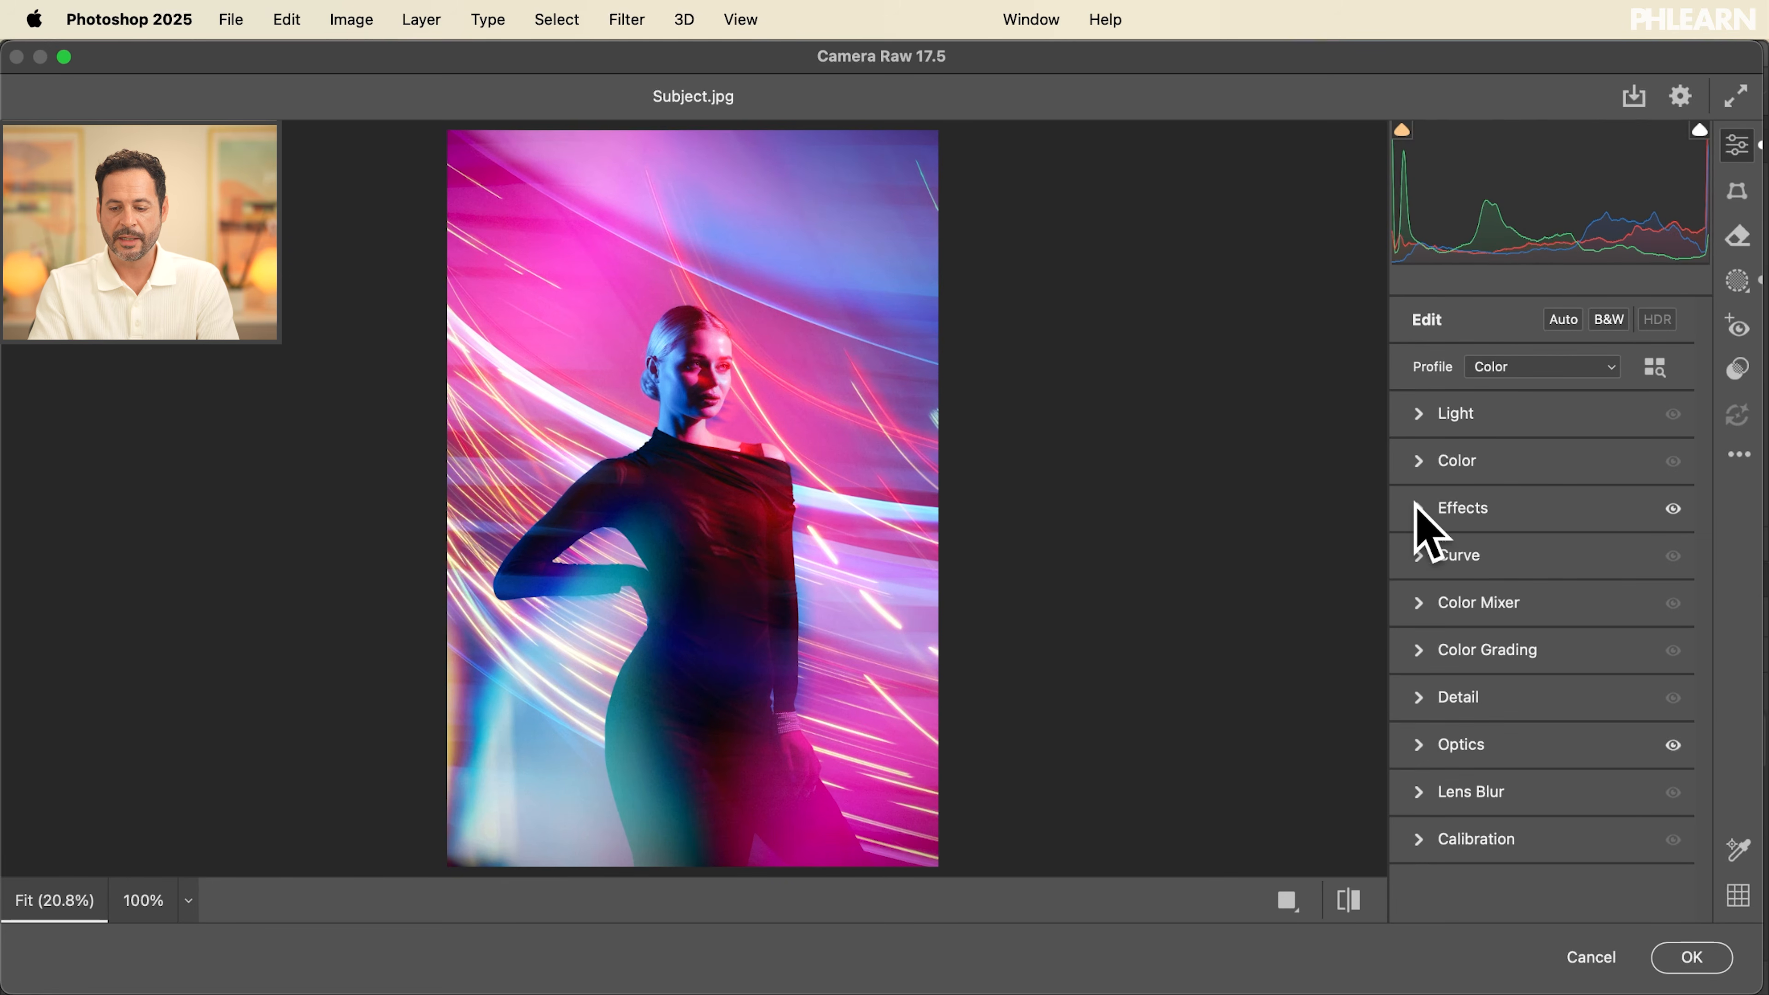
# Apply Lens Blur at amount 50, brush Focus at 100 over the subject, and switch the refinement brush to Blur at 175
pyautogui.click(1418, 791)
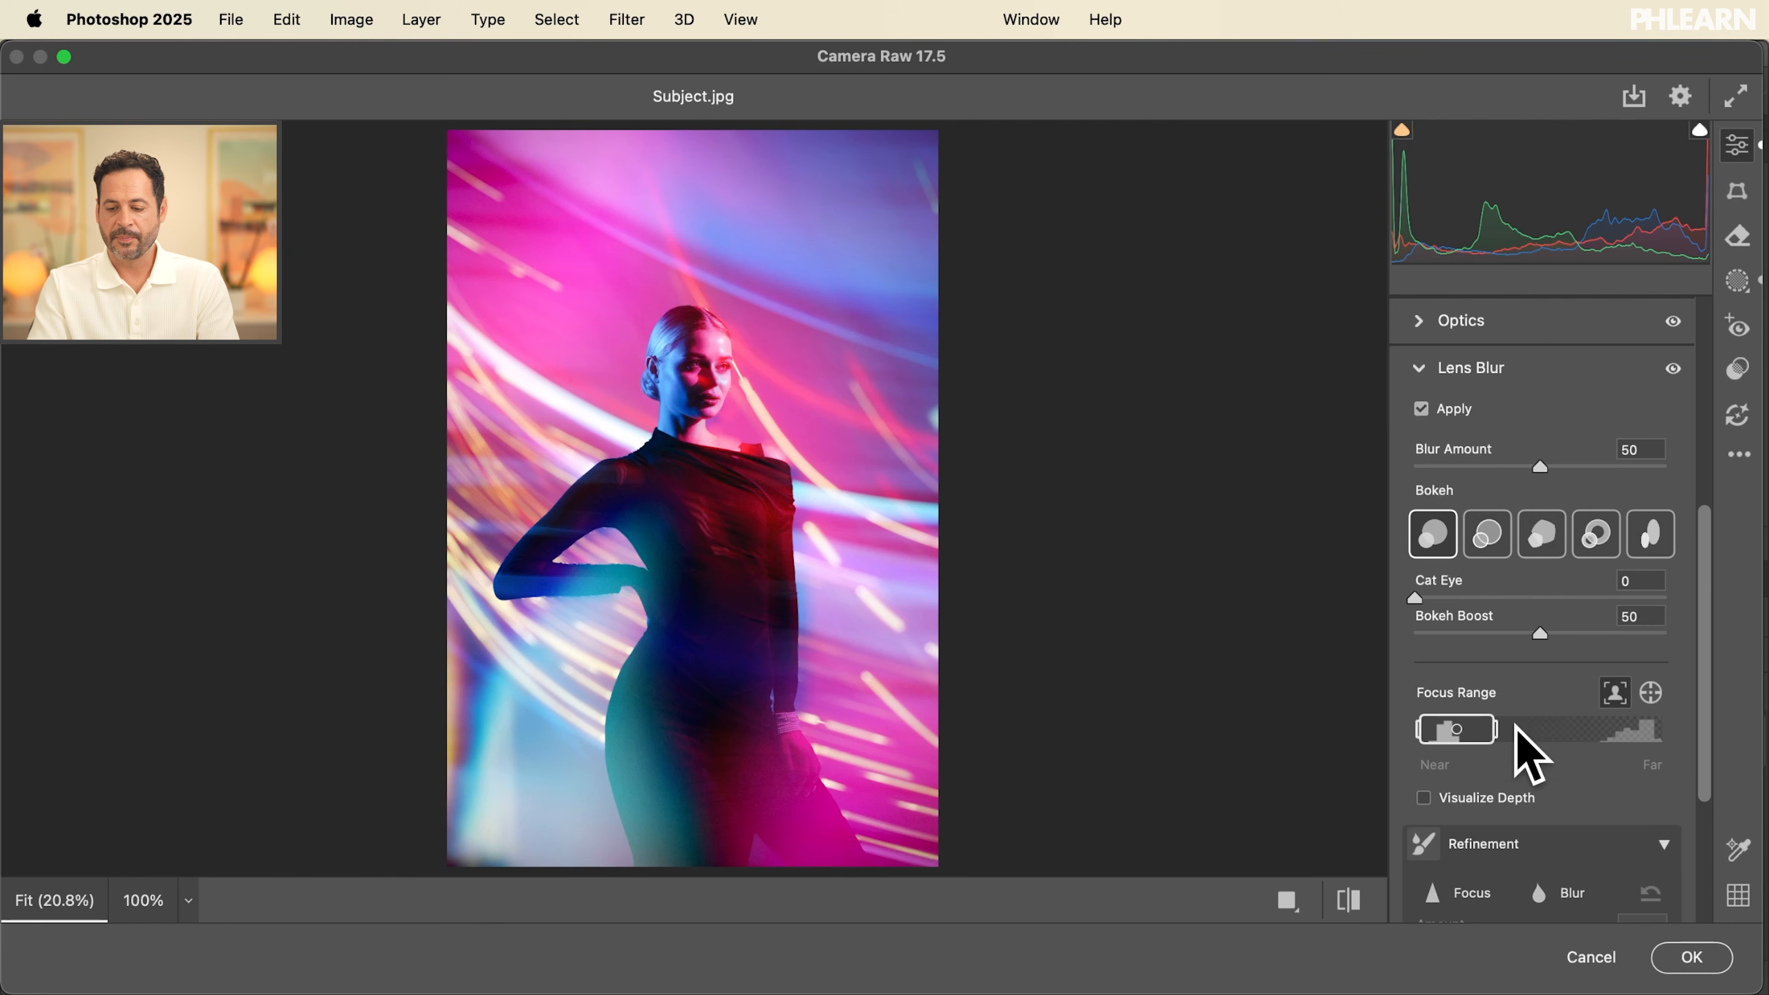
pyautogui.scroll(-3, 1520, 750)
pyautogui.click(1561, 788)
pyautogui.click(1457, 781)
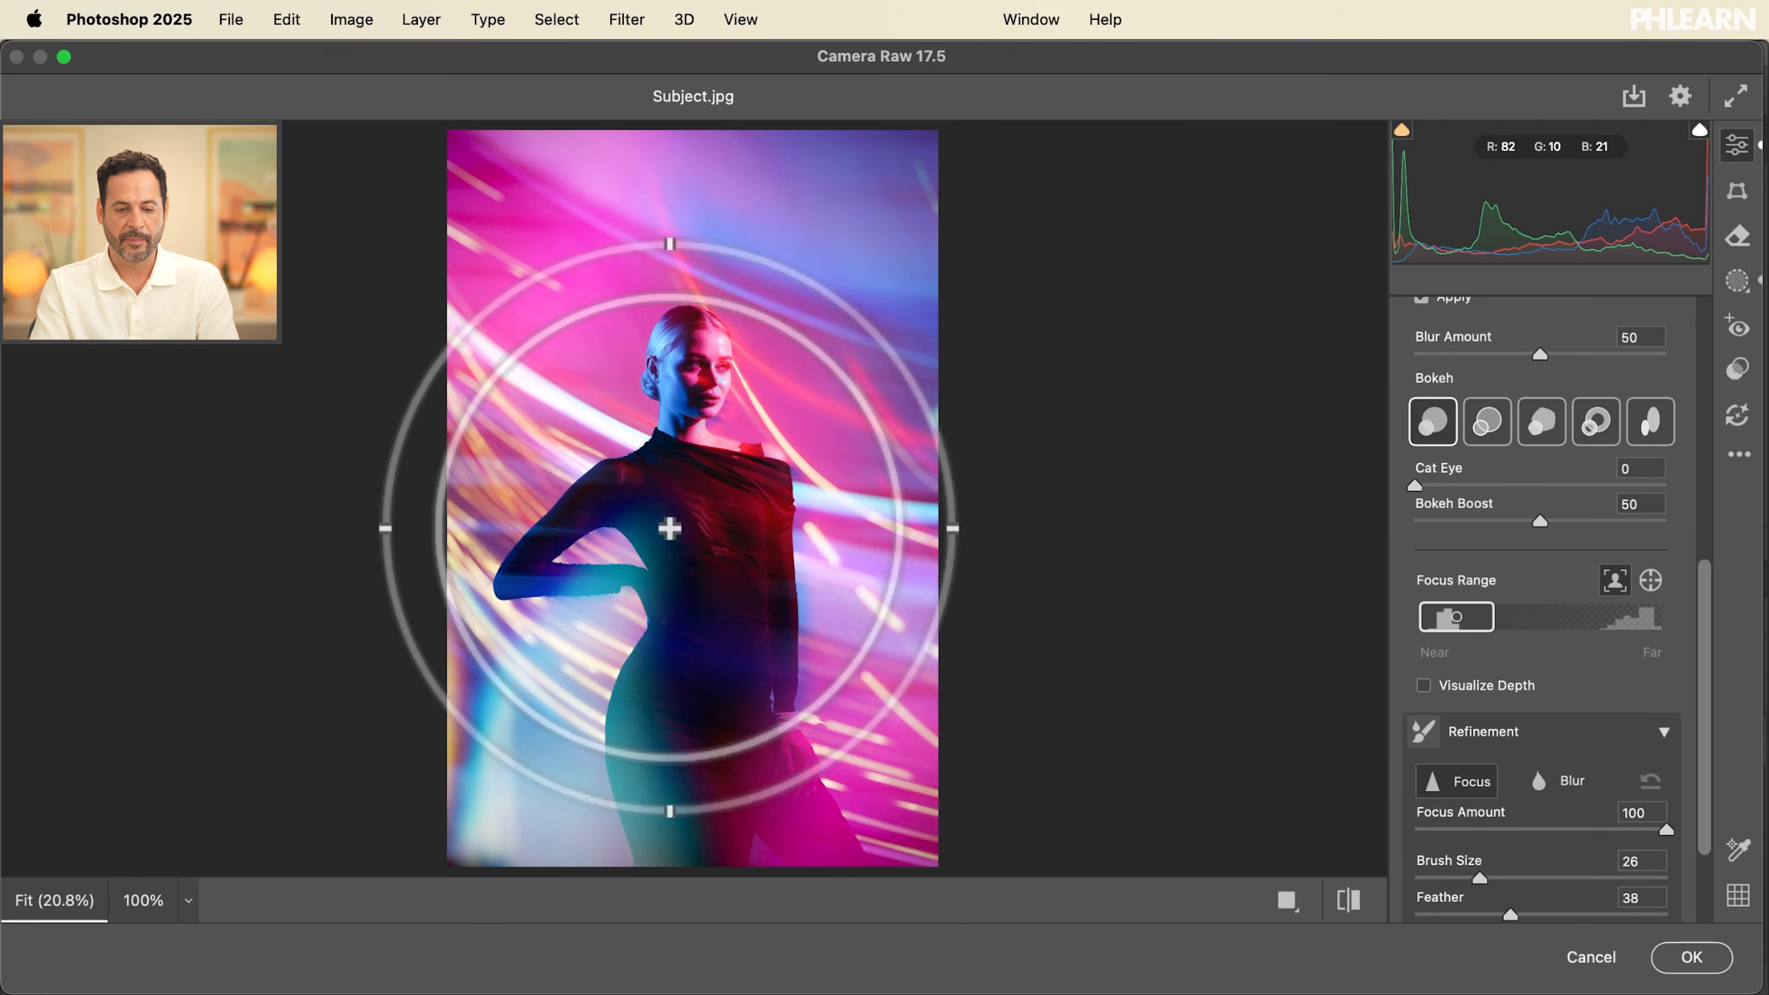
pyautogui.moveTo(766, 628)
pyautogui.mouseDown()
pyautogui.moveTo(683, 309)
pyautogui.moveTo(603, 423)
pyautogui.moveTo(691, 355)
pyautogui.moveTo(815, 591)
pyautogui.mouseUp()
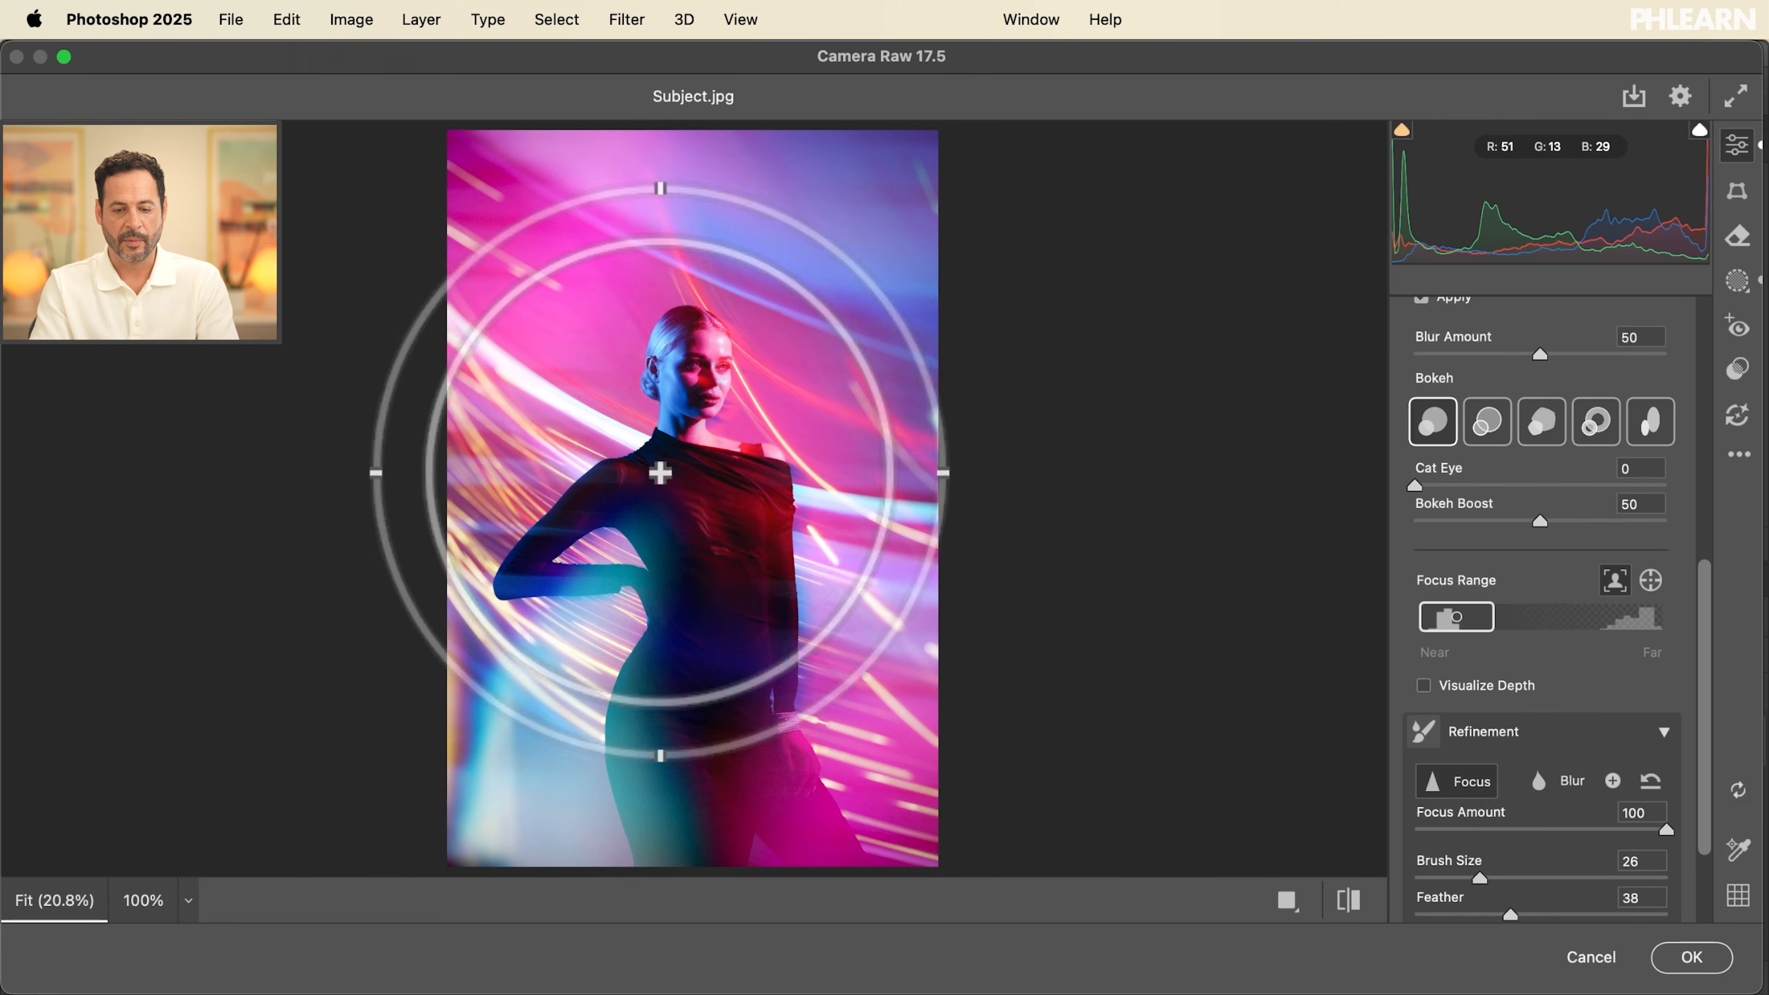
pyautogui.click(1575, 779)
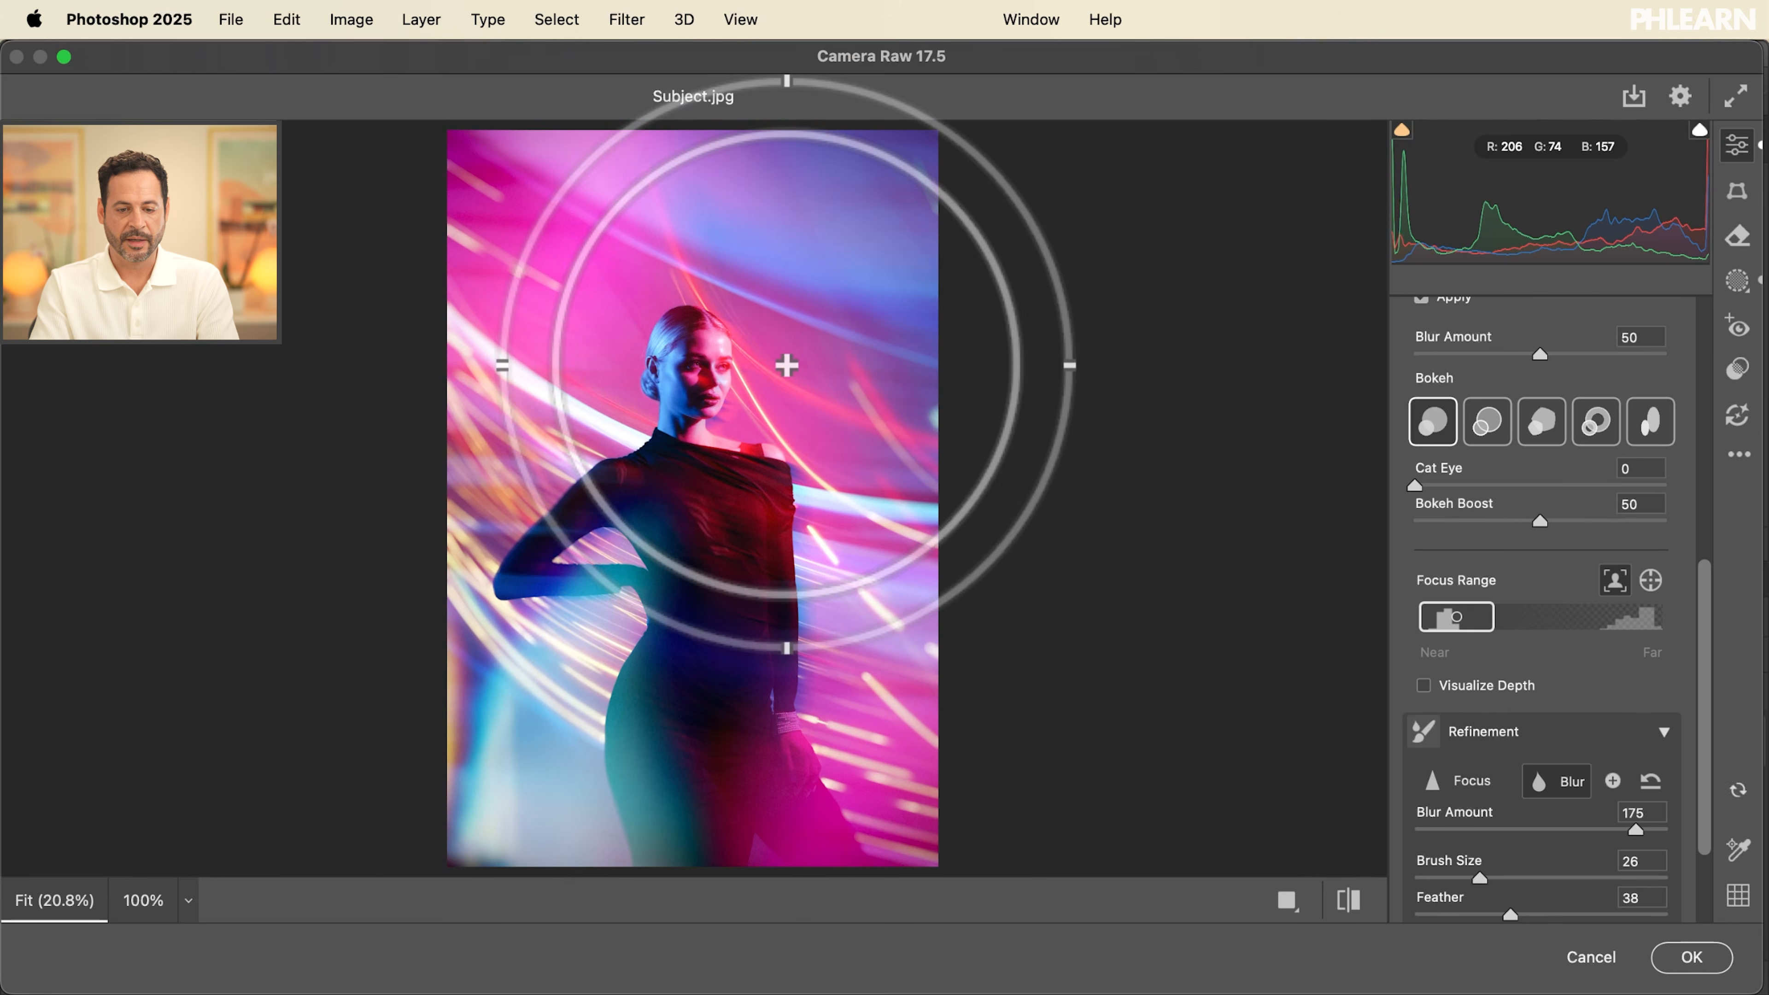
# Compare the default and current settings around the subject's face and the nearby light streaks at 85% zoom
pyautogui.scroll(6, 788, 364)
pyautogui.scroll(2, 788, 364)
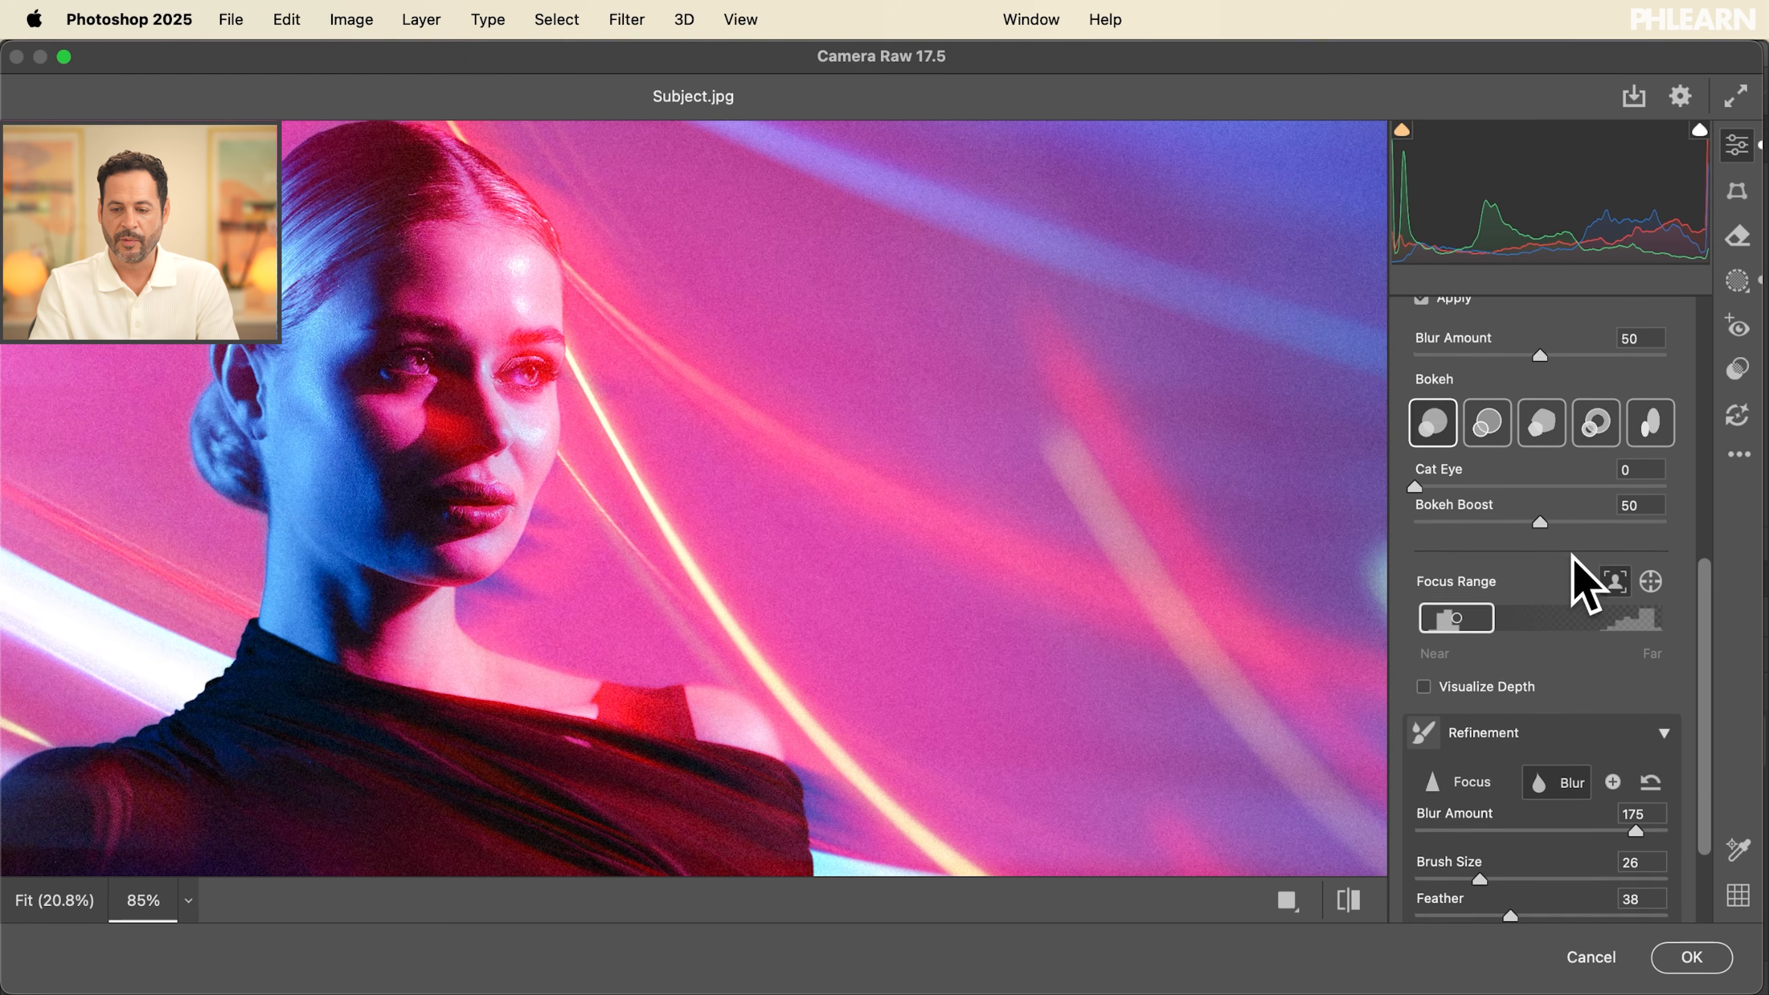
pyautogui.scroll(3, 1572, 584)
pyautogui.click(1420, 426)
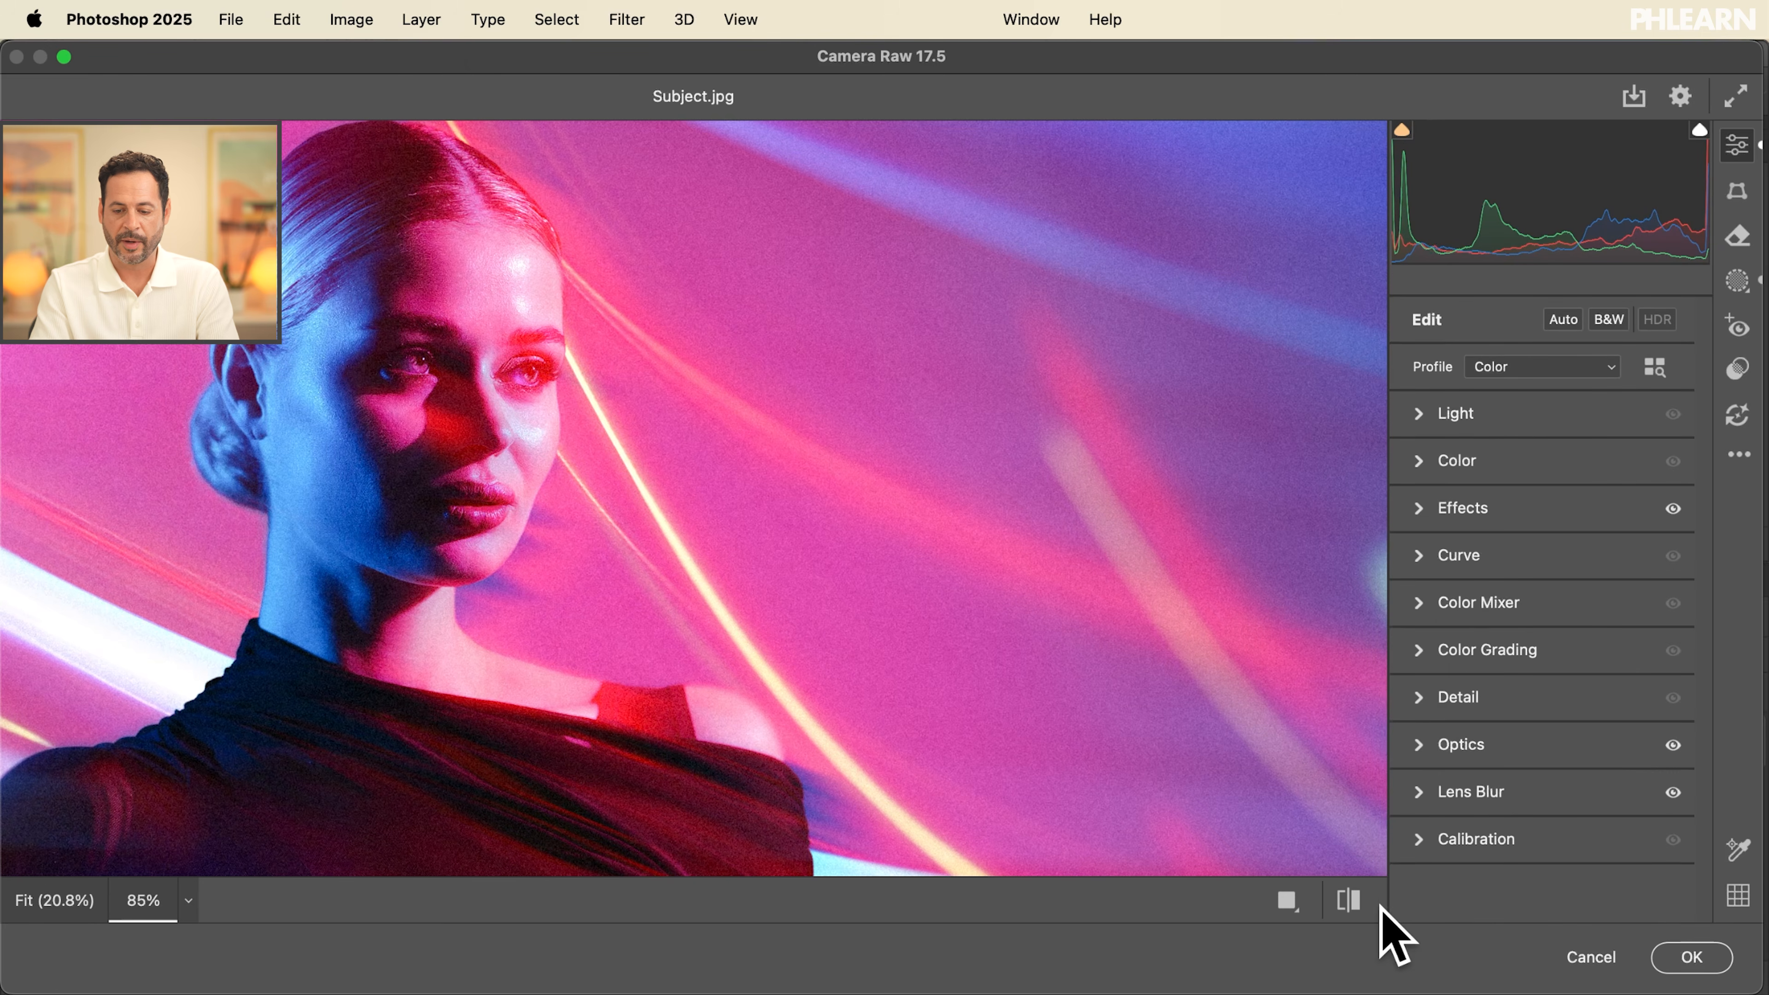
pyautogui.click(1347, 900)
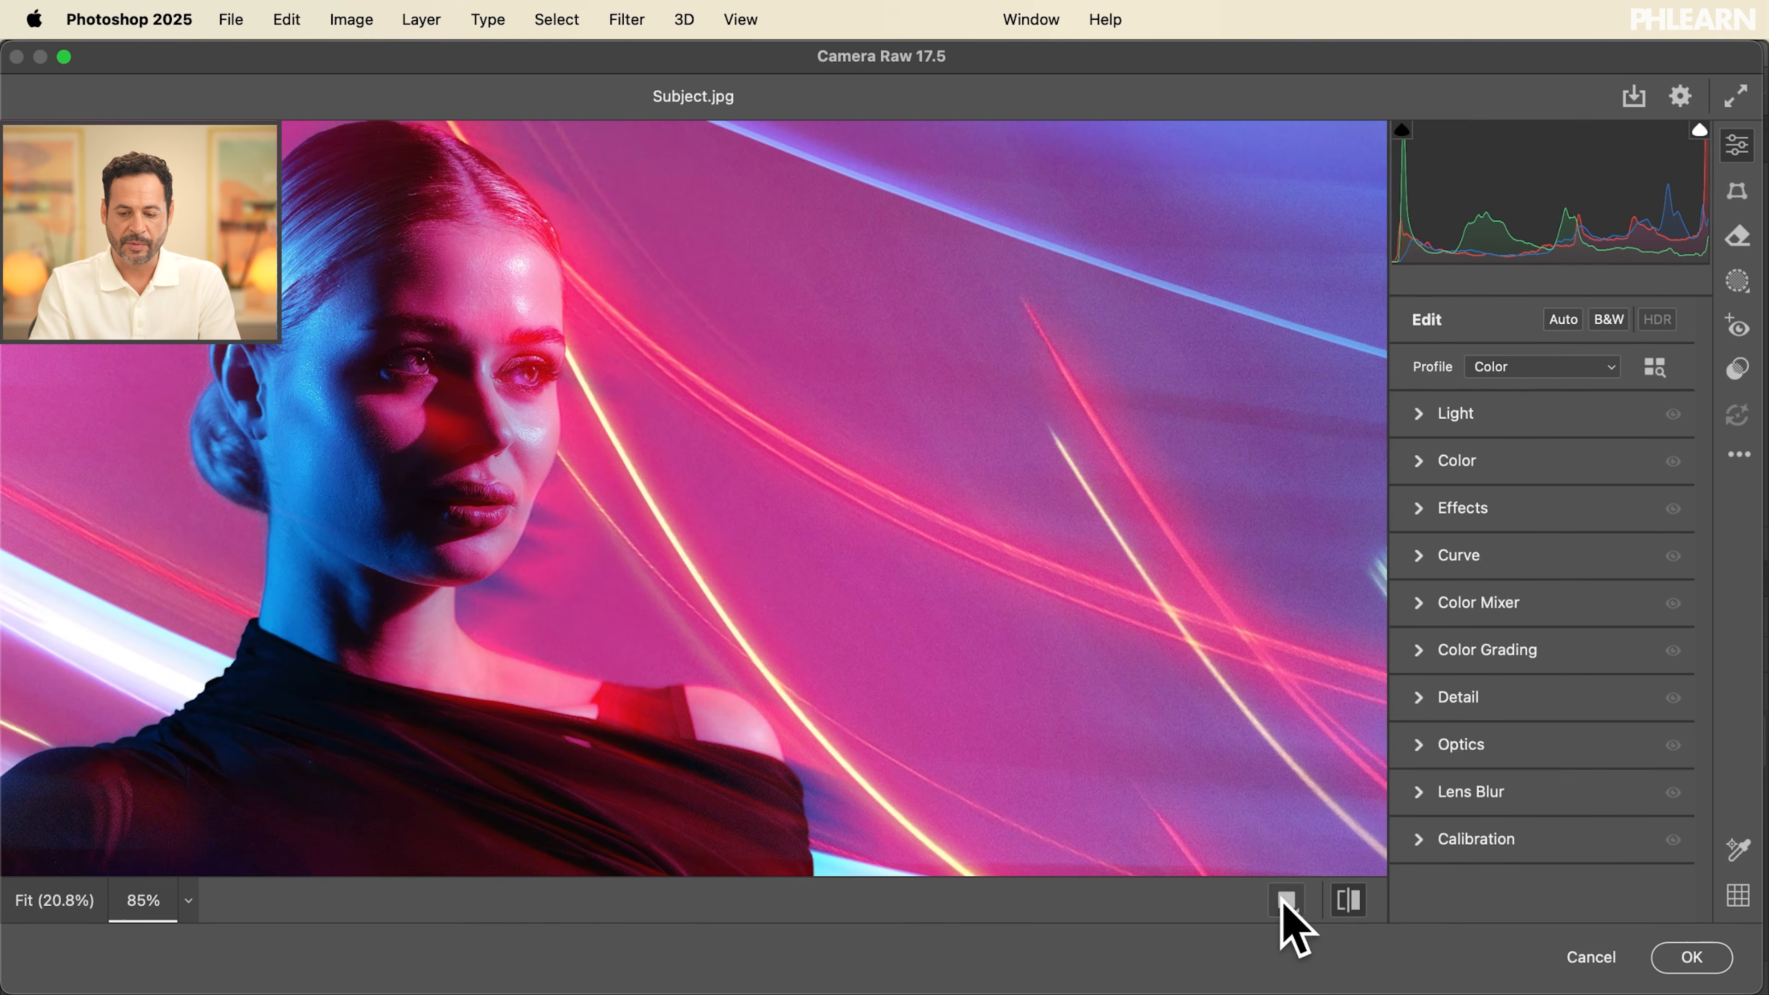
pyautogui.click(1354, 904)
pyautogui.click(1354, 904)
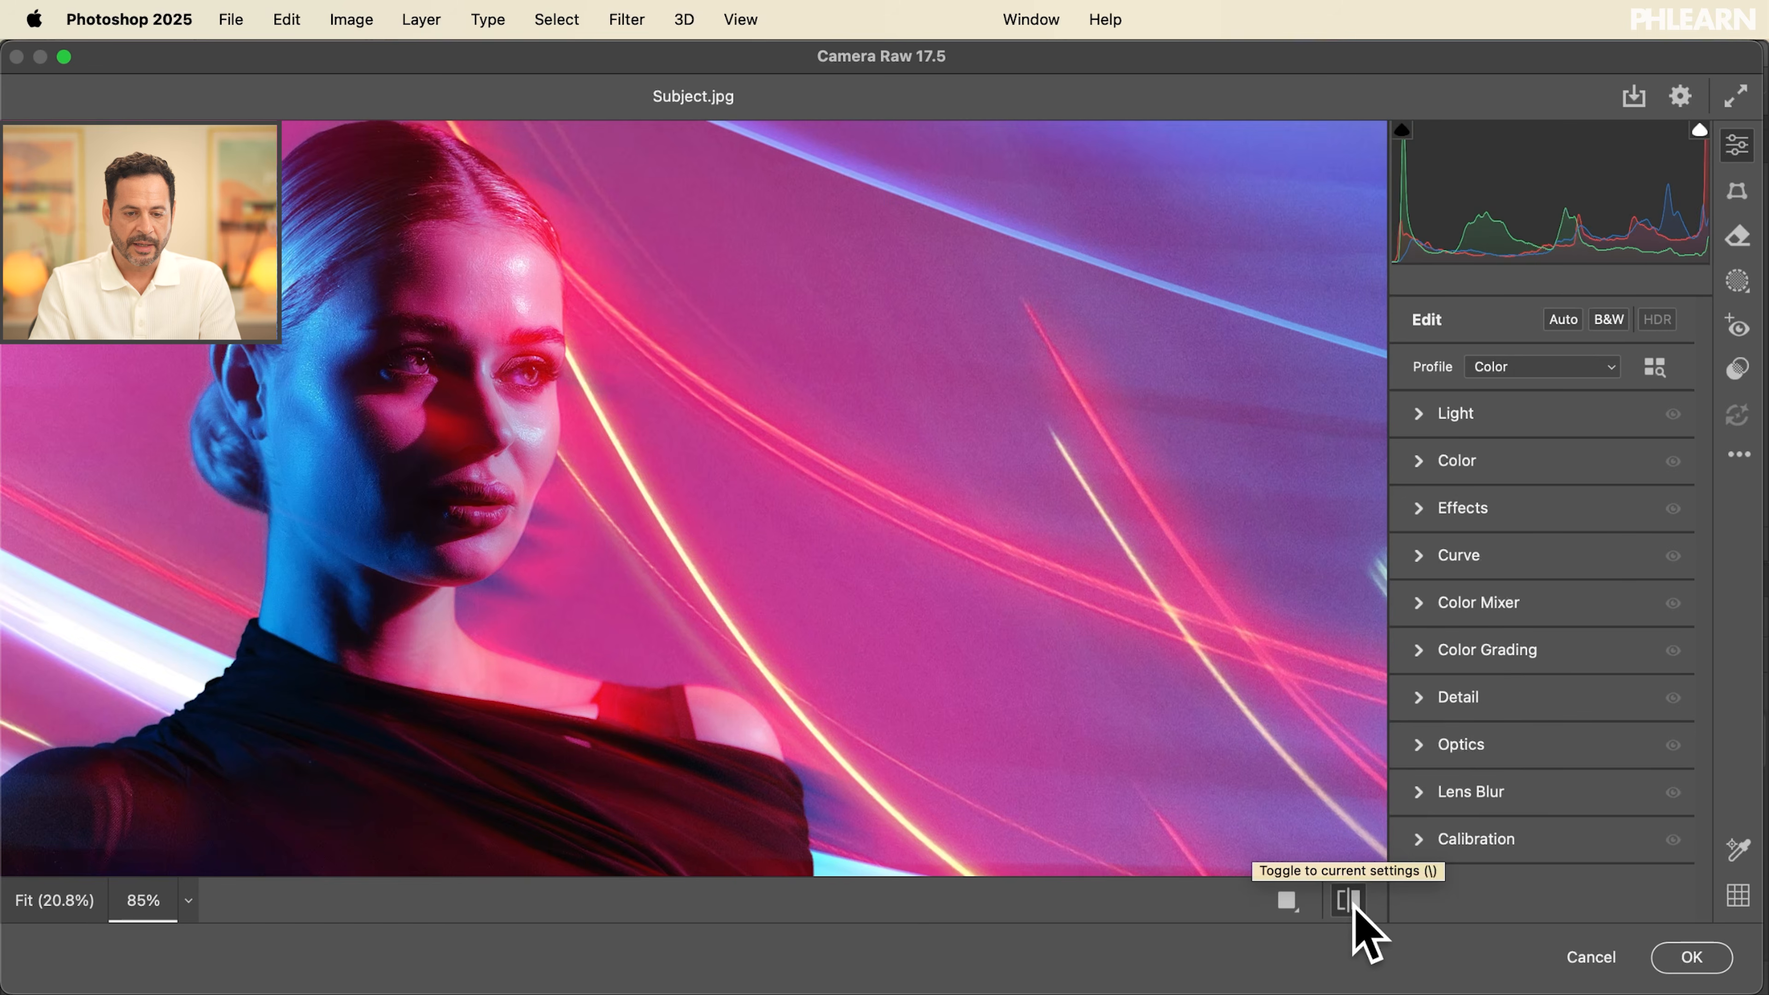
pyautogui.click(1354, 904)
pyautogui.click(1353, 905)
pyautogui.click(1354, 905)
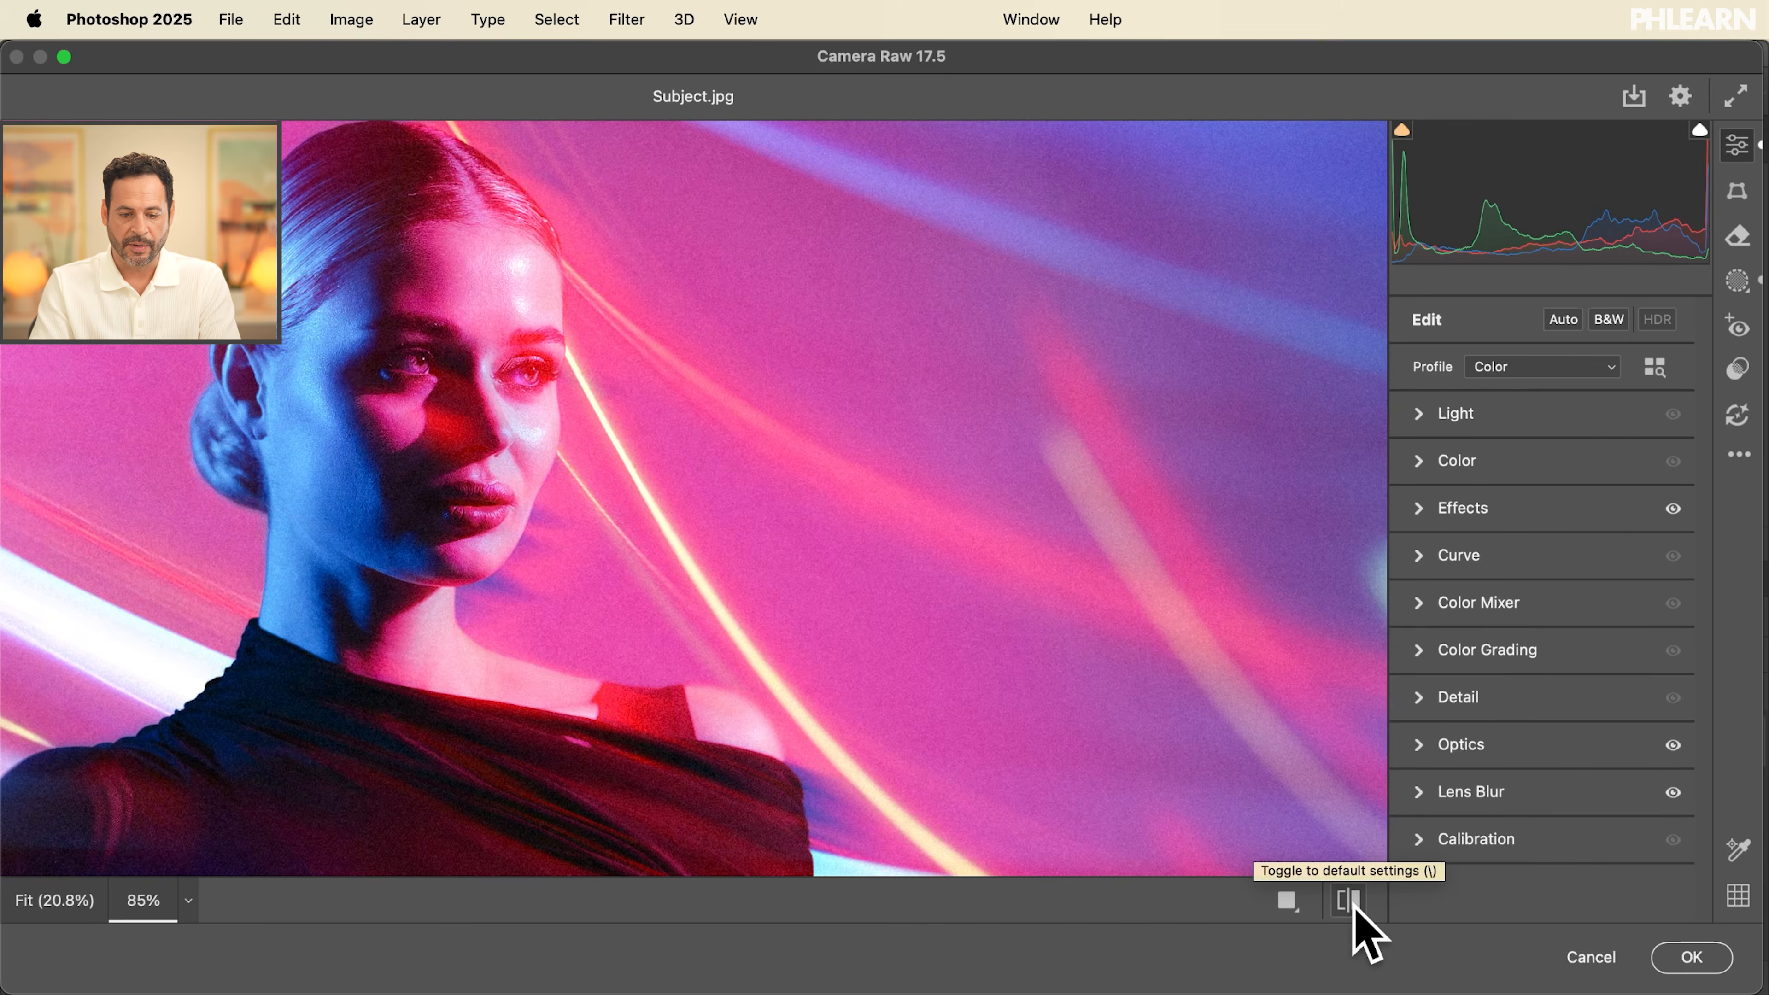
# Compare the default and current settings around the subject's bent arm and elbow
pyautogui.hscroll(-10, 967, 644)
pyautogui.click(1351, 904)
pyautogui.click(1351, 904)
pyautogui.hscroll(-10, 533, 501)
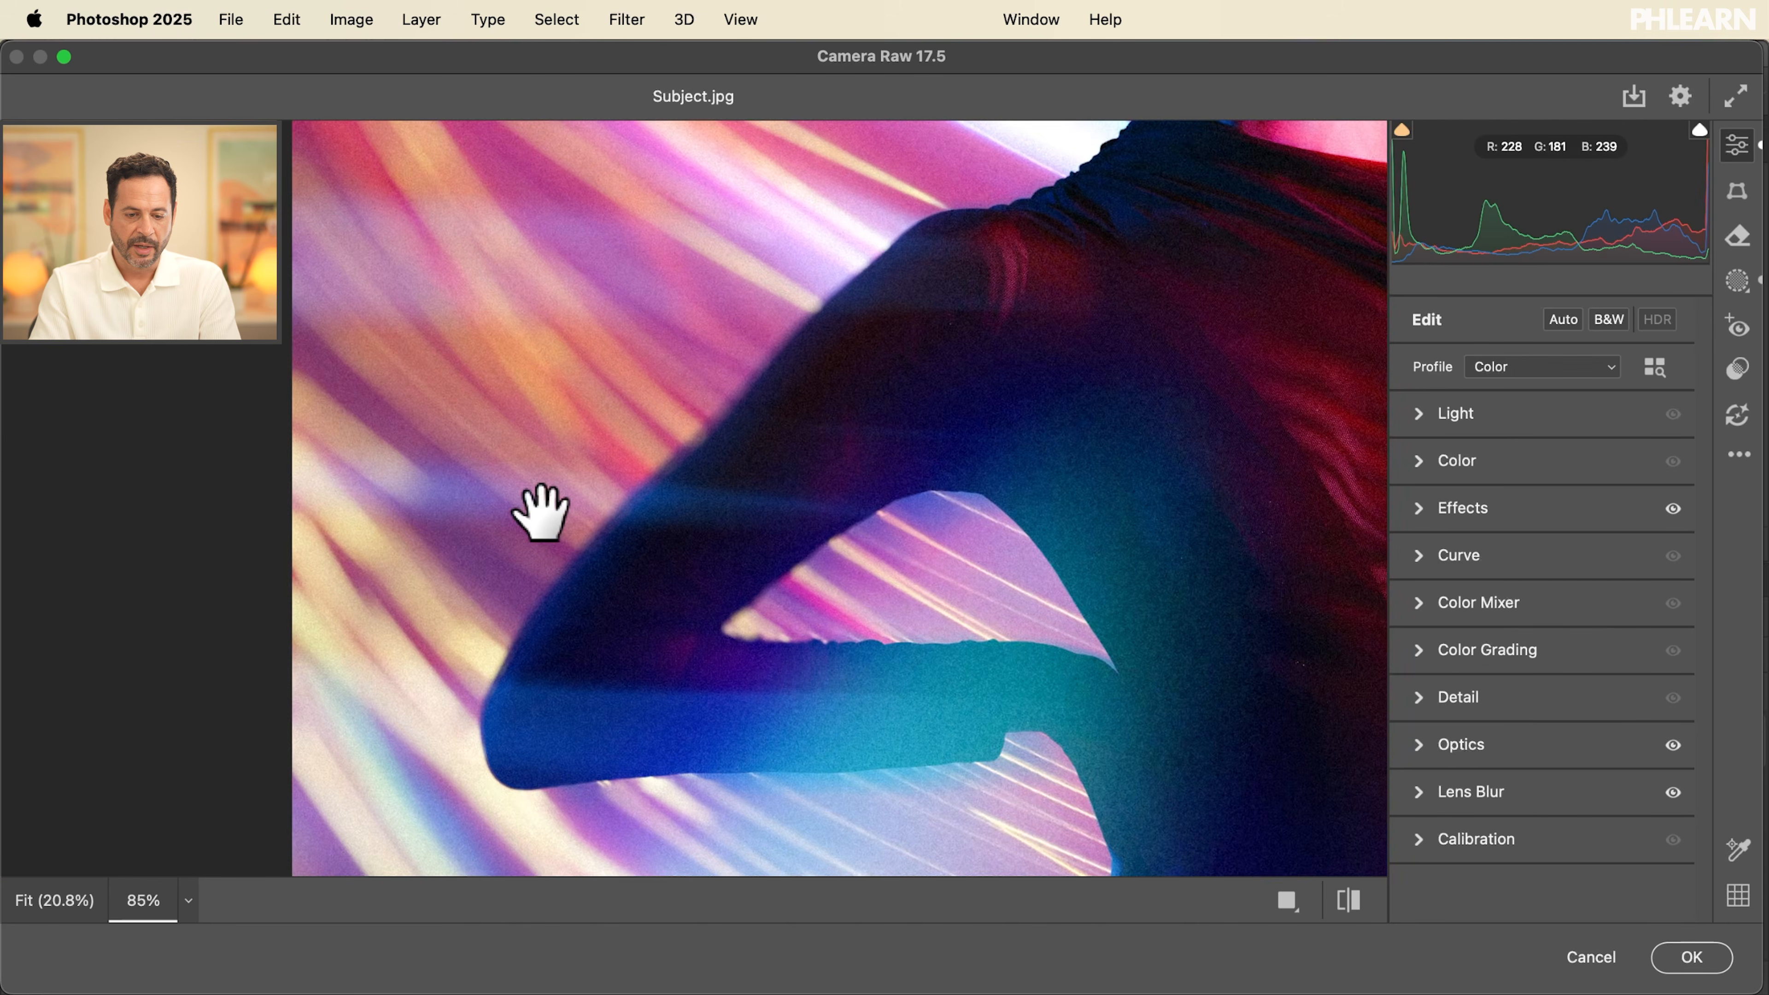
pyautogui.scroll(-5, 536, 509)
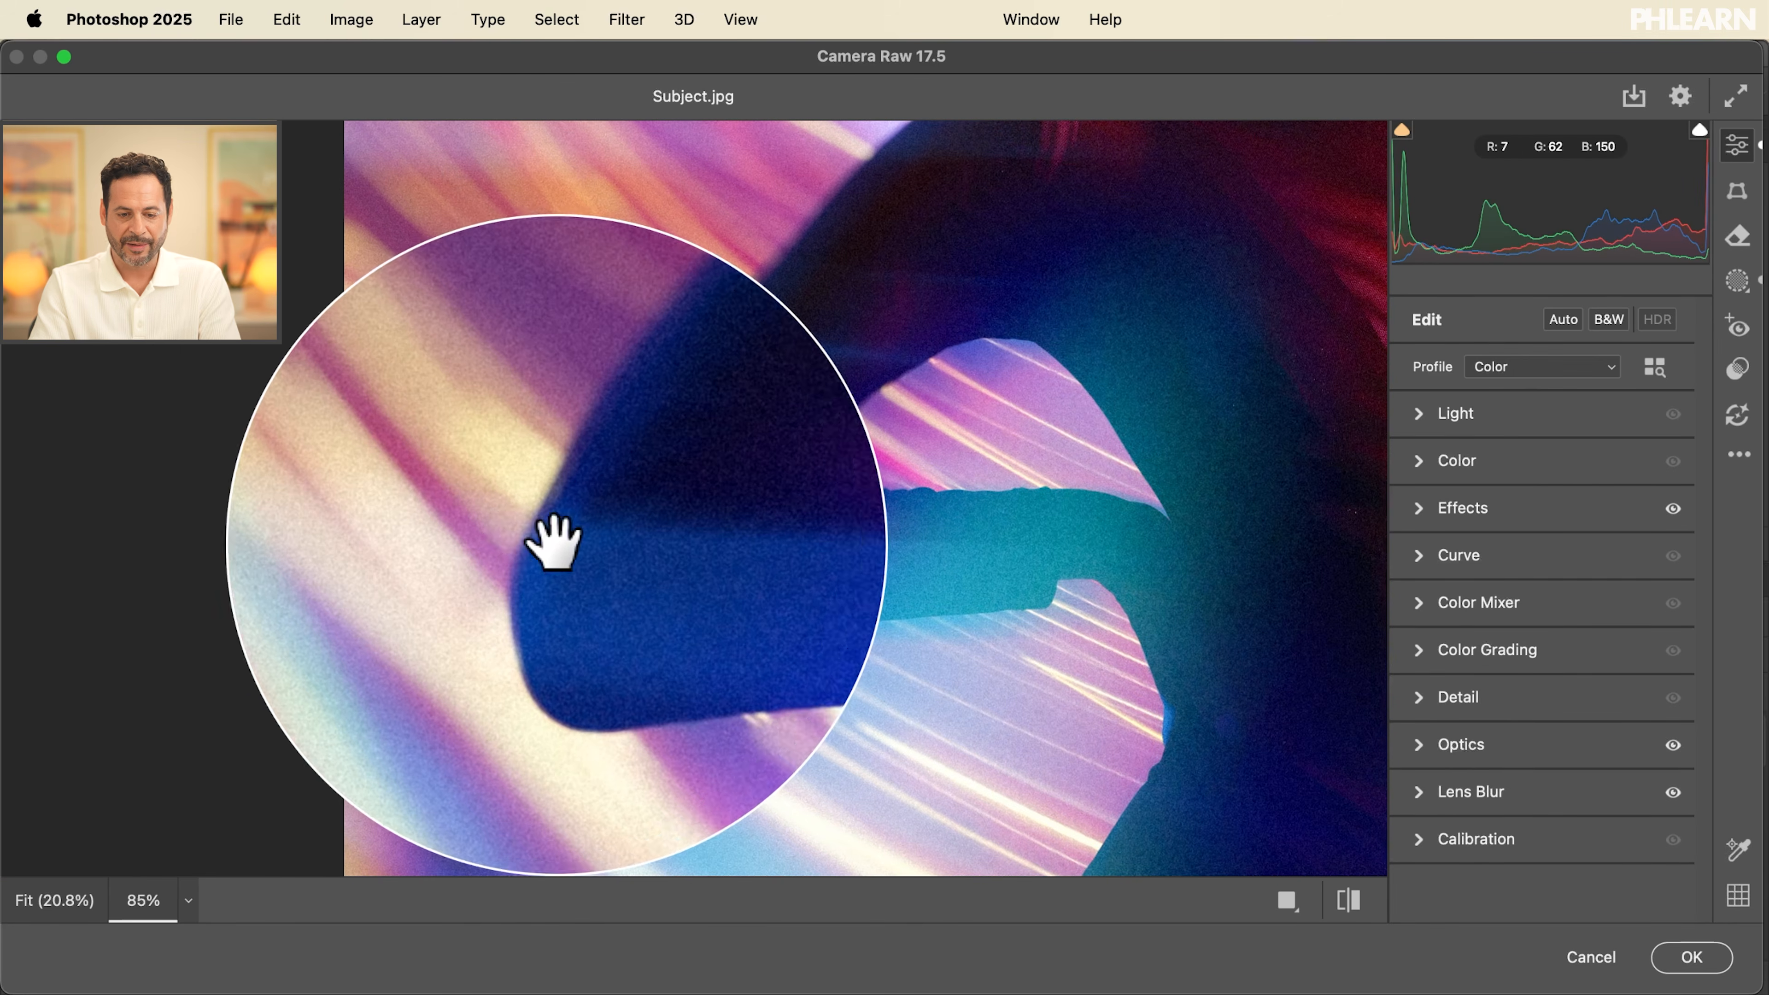
pyautogui.click(1348, 900)
pyautogui.click(1348, 900)
pyautogui.click(1348, 900)
pyautogui.click(1348, 900)
# Compare the default and current settings around the subject's hip and lowered hand
pyautogui.scroll(-3, 801, 542)
pyautogui.scroll(-5, 801, 542)
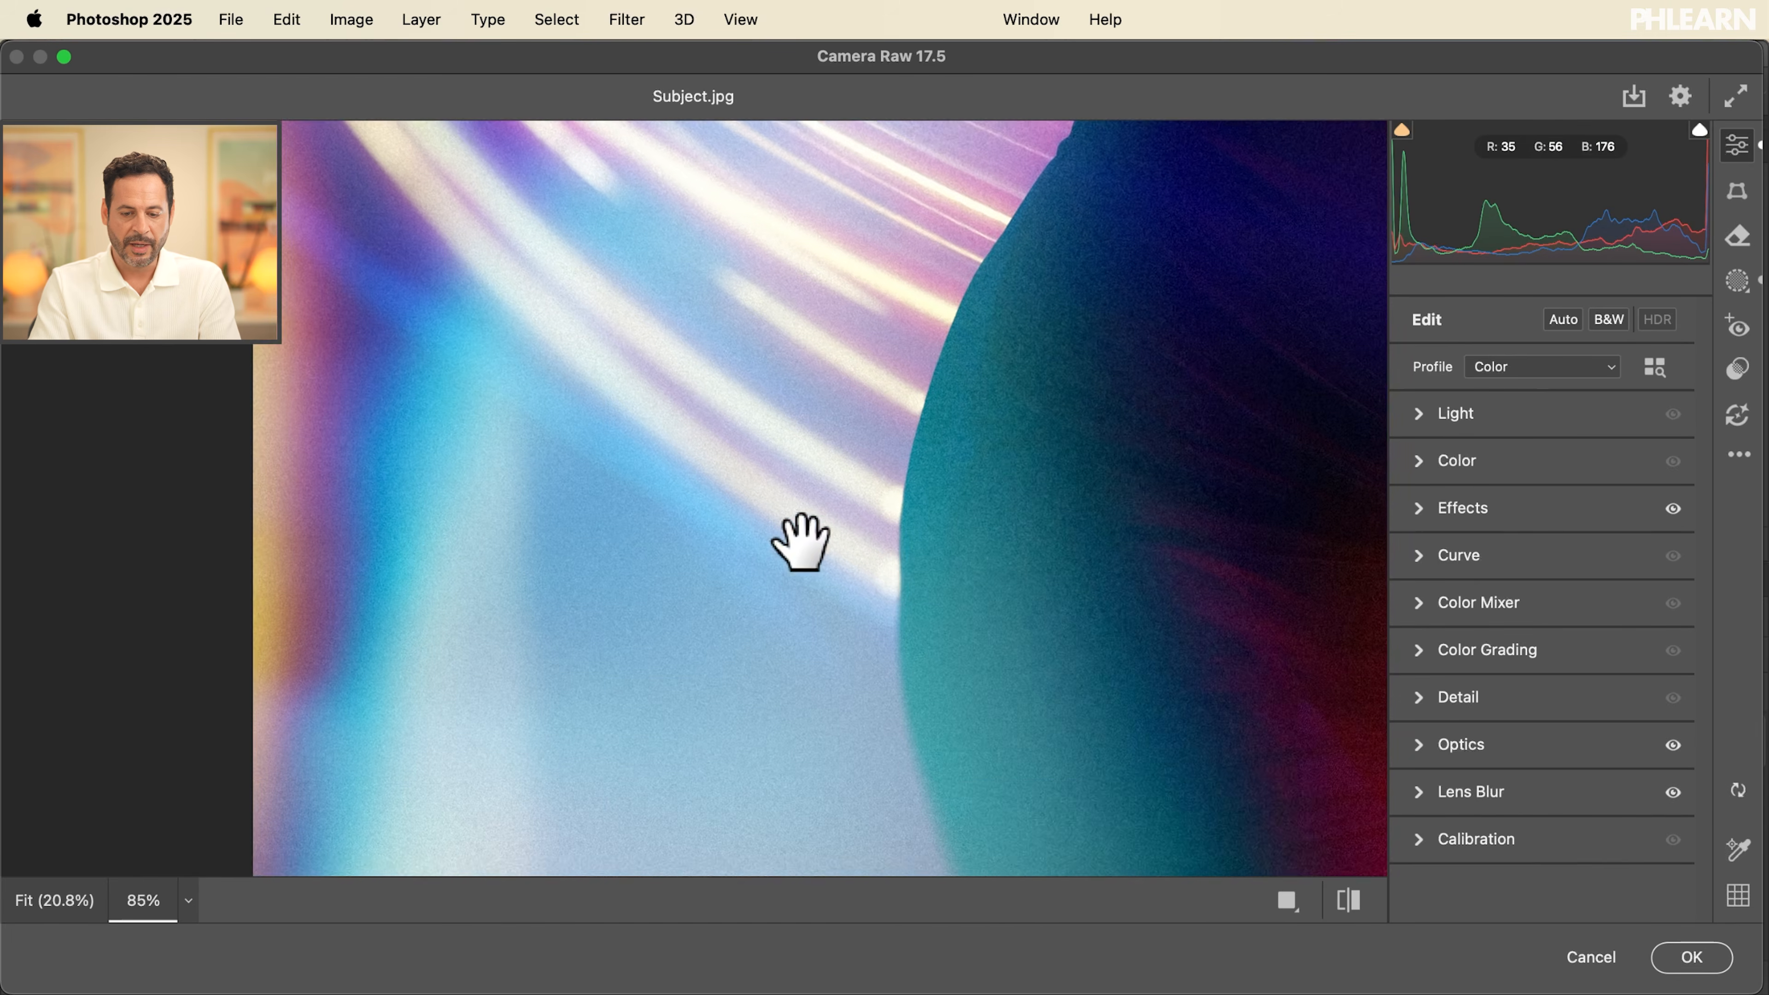
pyautogui.click(1348, 900)
pyautogui.click(1348, 900)
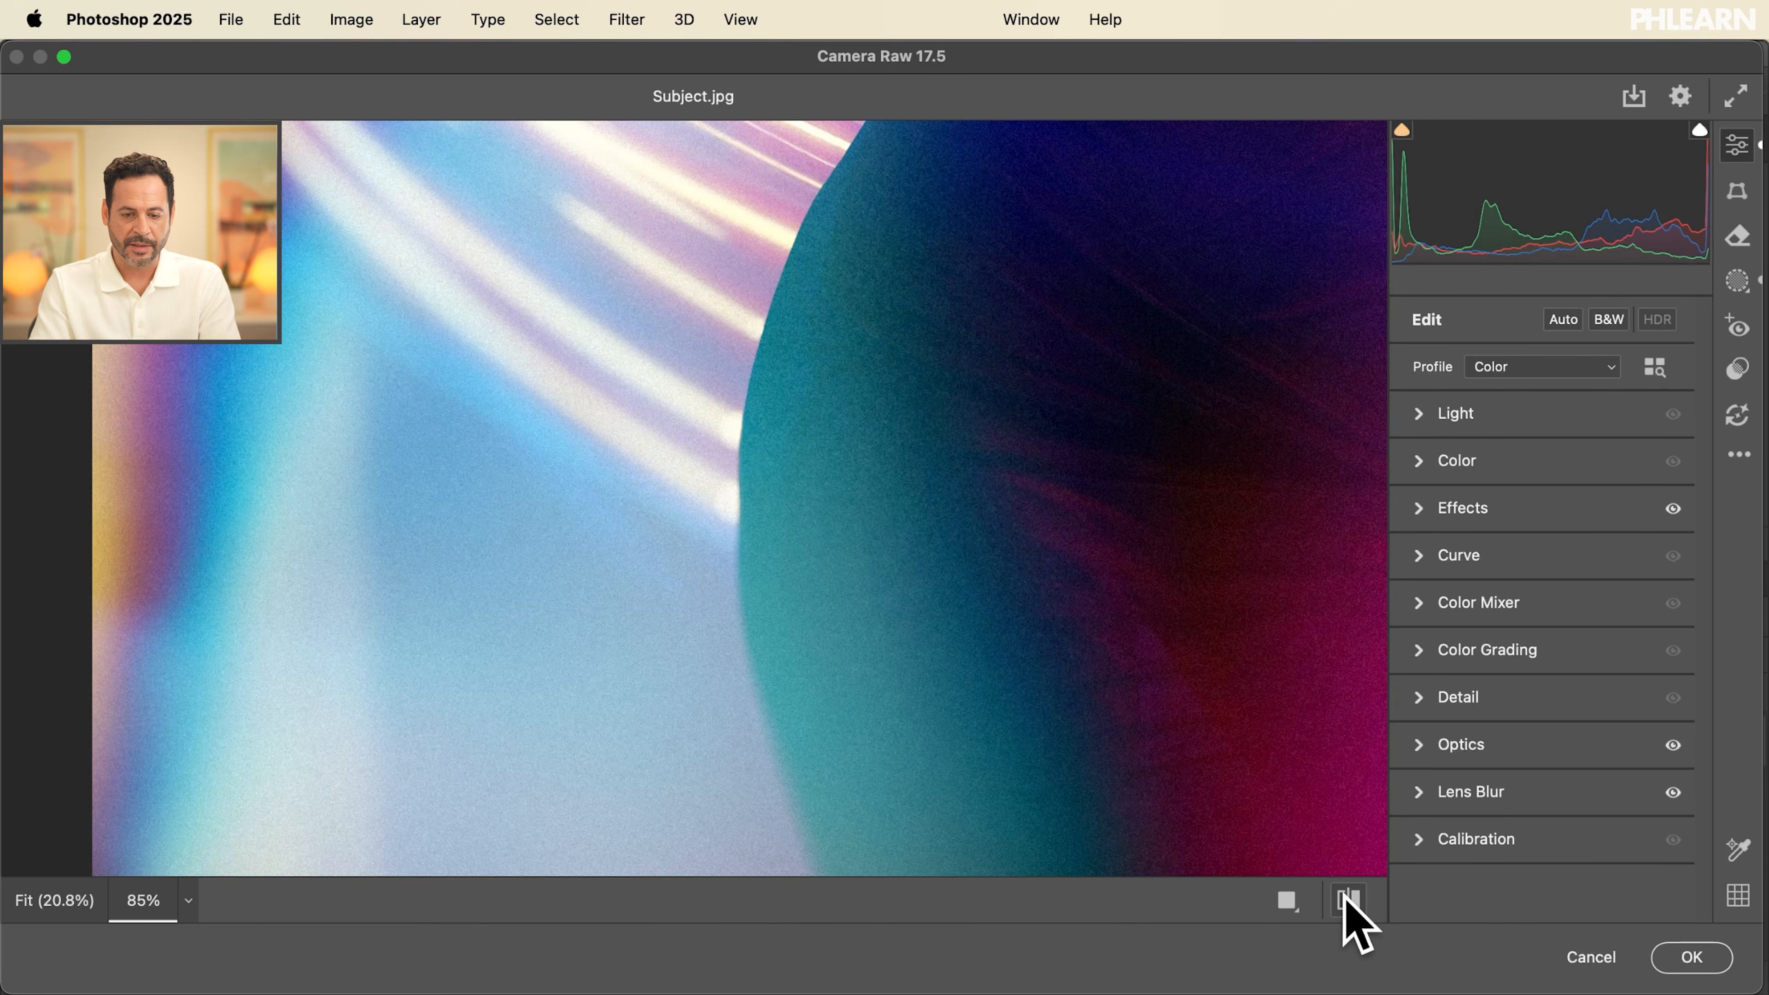
pyautogui.hscroll(5, 790, 565)
pyautogui.click(1348, 900)
pyautogui.click(1348, 900)
pyautogui.click(1348, 900)
pyautogui.click(1348, 899)
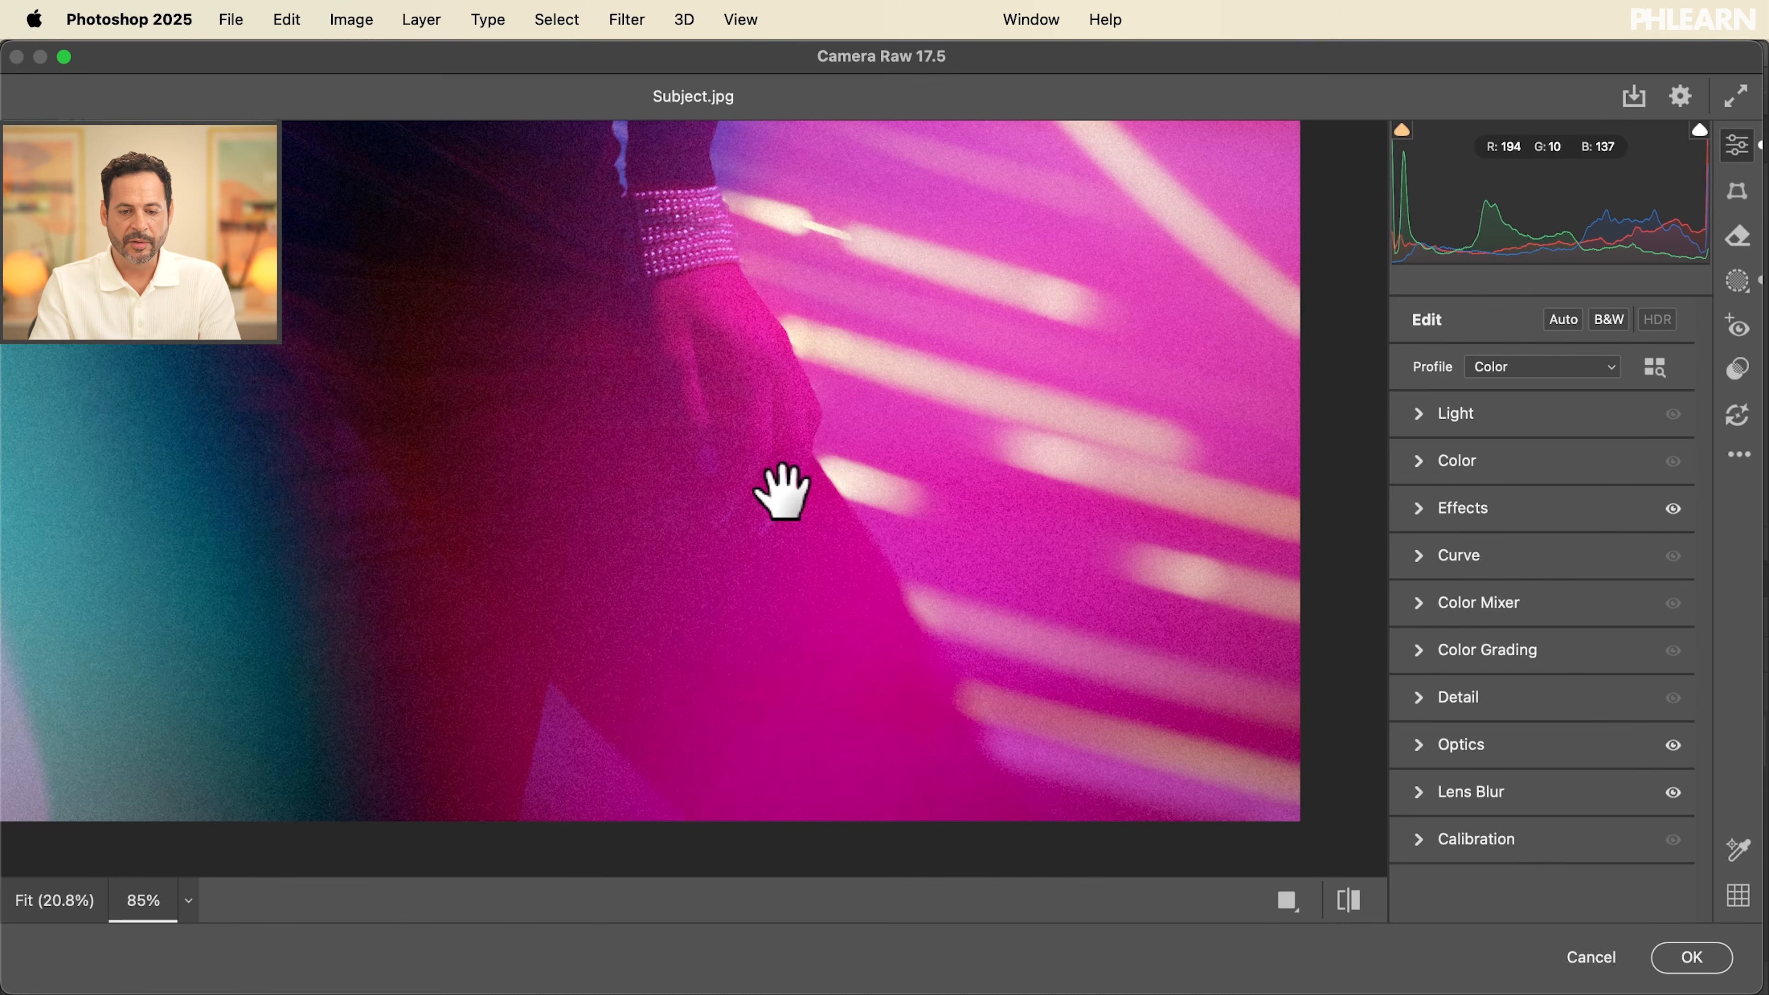
# Recheck the blur transitions along the arm's outline against the default settings, then view the whole portrait
pyautogui.scroll(10, 815, 446)
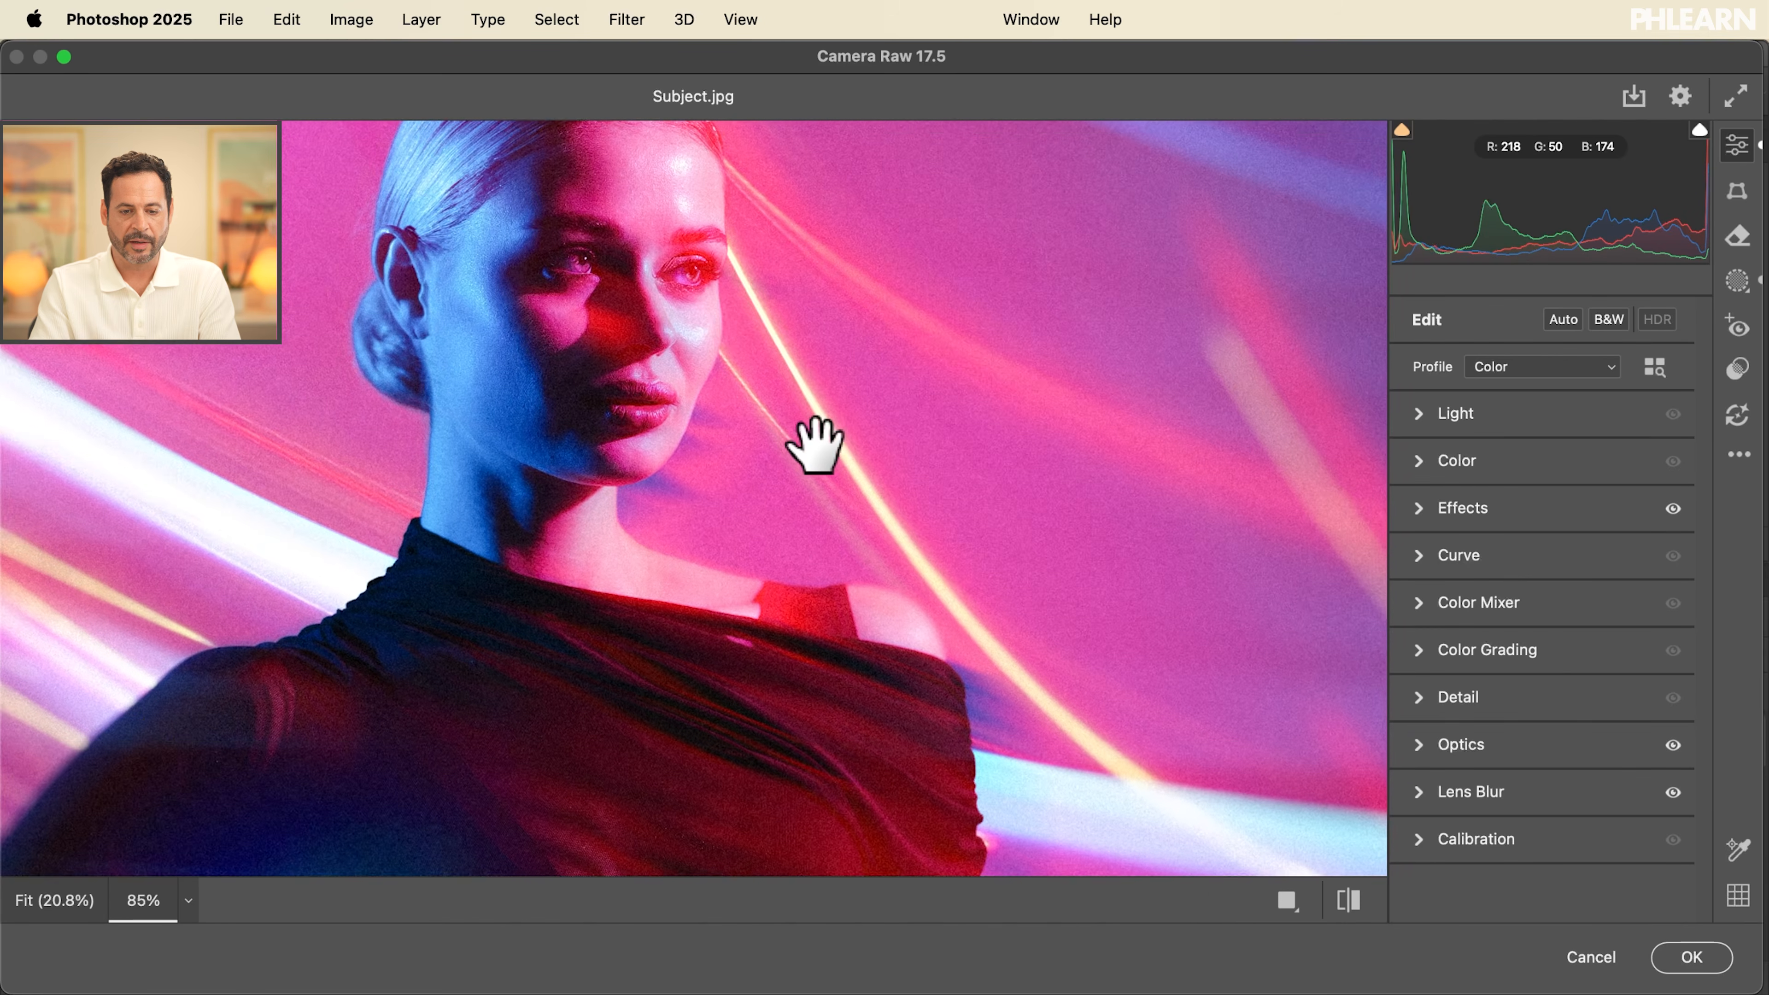
pyautogui.scroll(-10, 361, 721)
pyautogui.hscroll(-4, 362, 721)
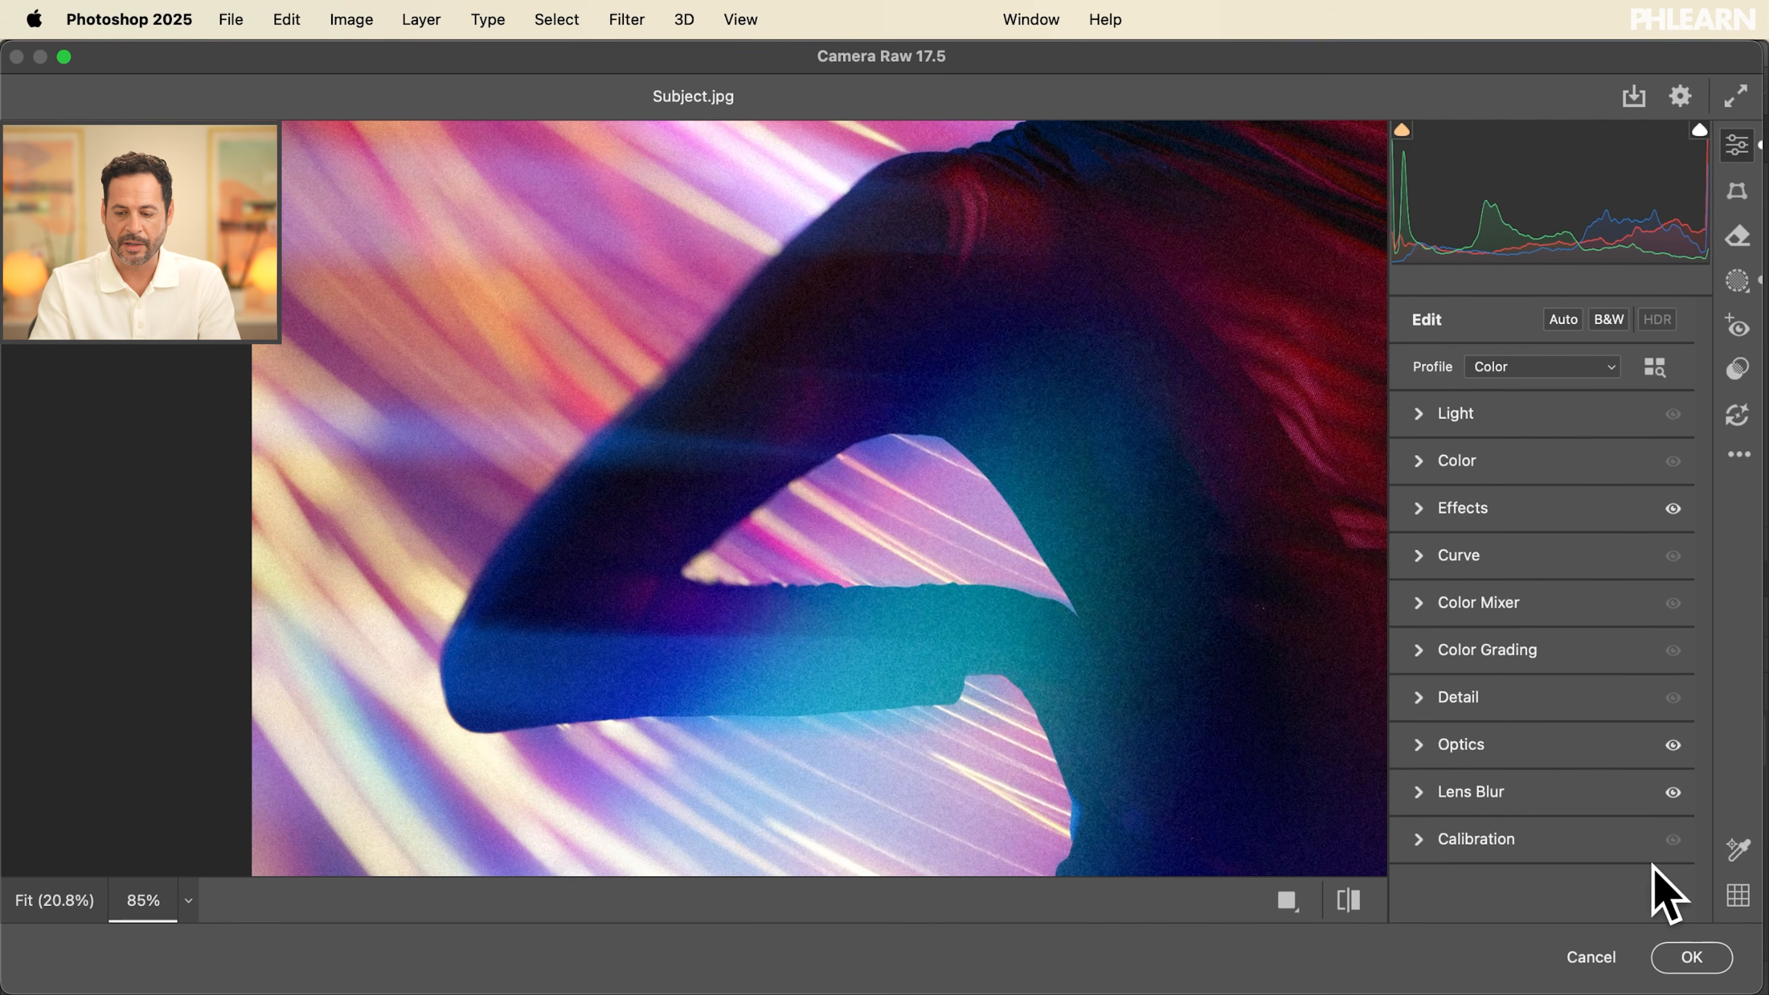
pyautogui.click(1348, 900)
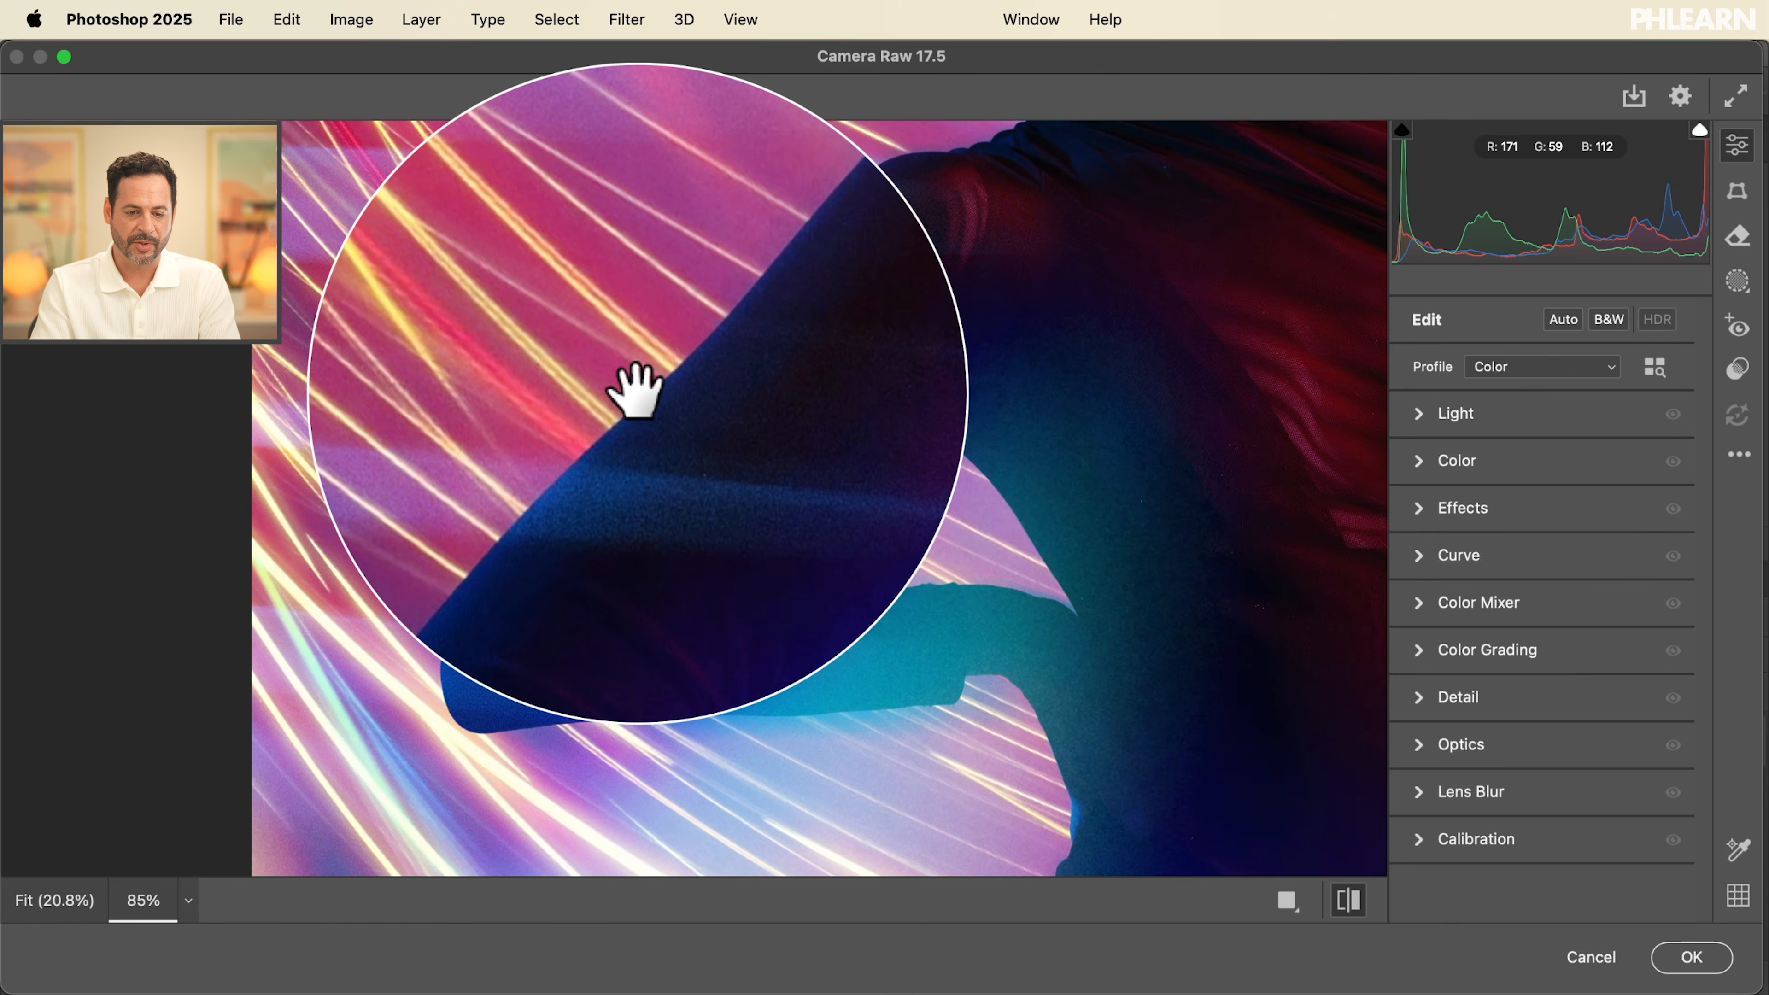
pyautogui.click(1341, 900)
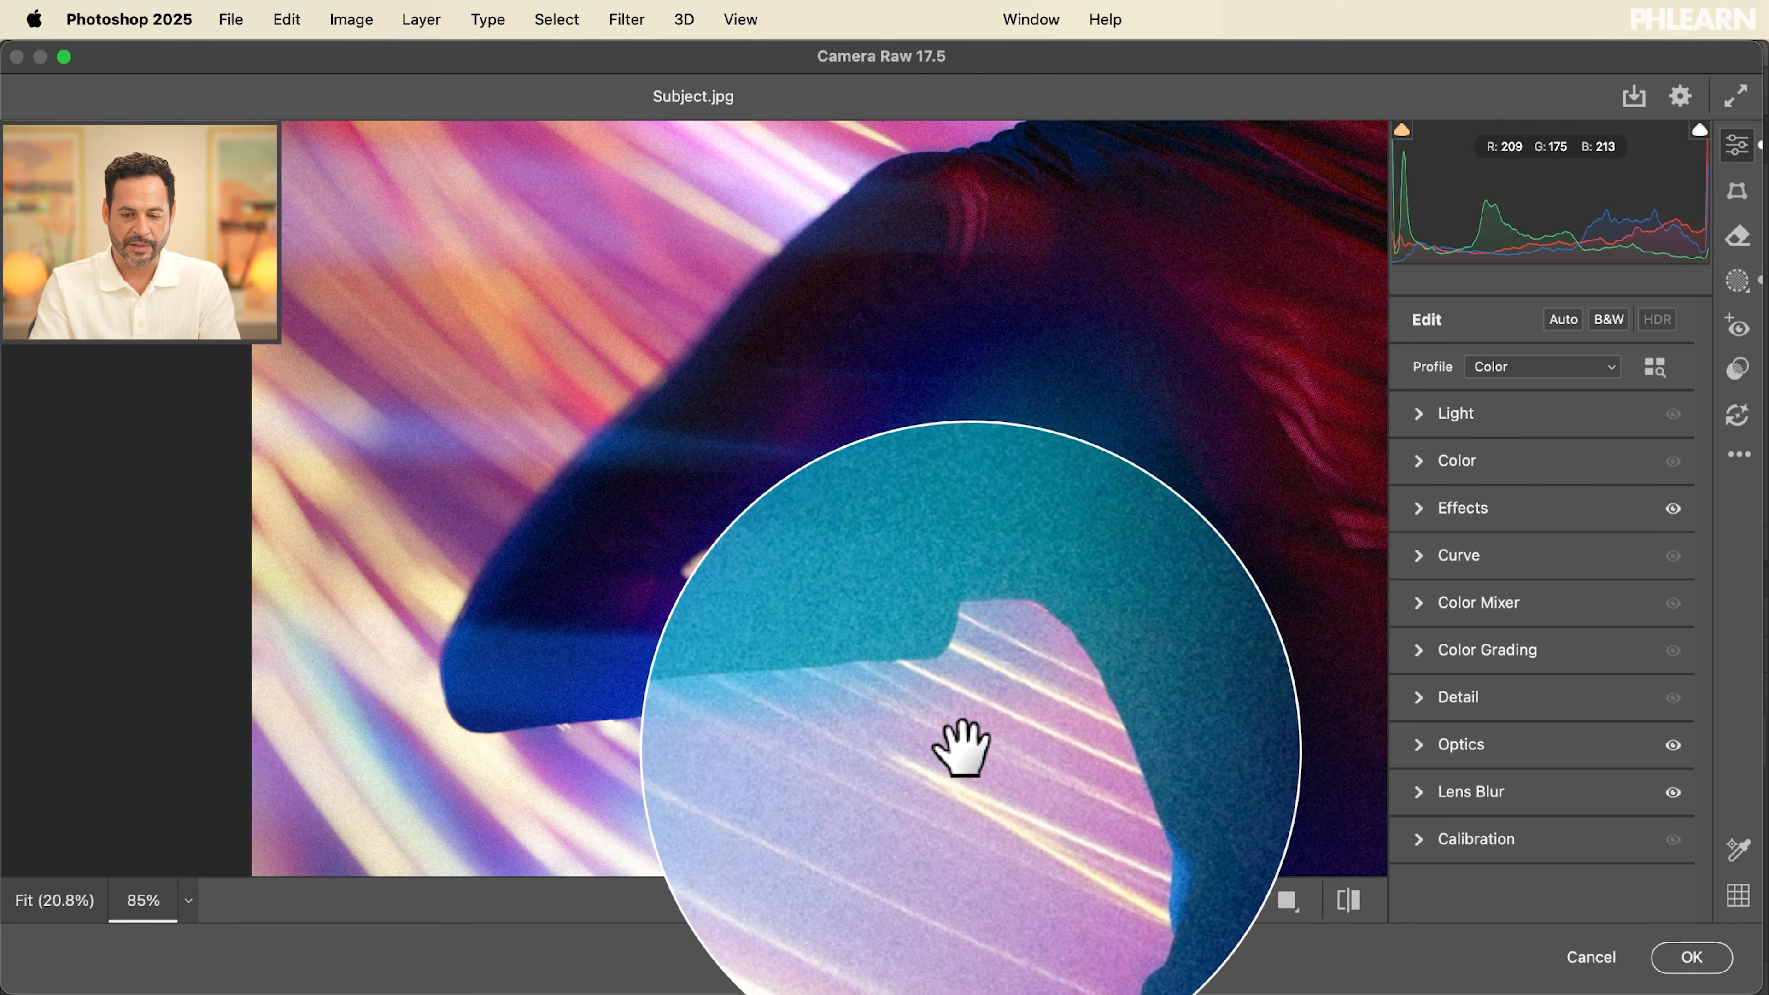
pyautogui.scroll(4, 687, 351)
pyautogui.hscroll(6, 687, 350)
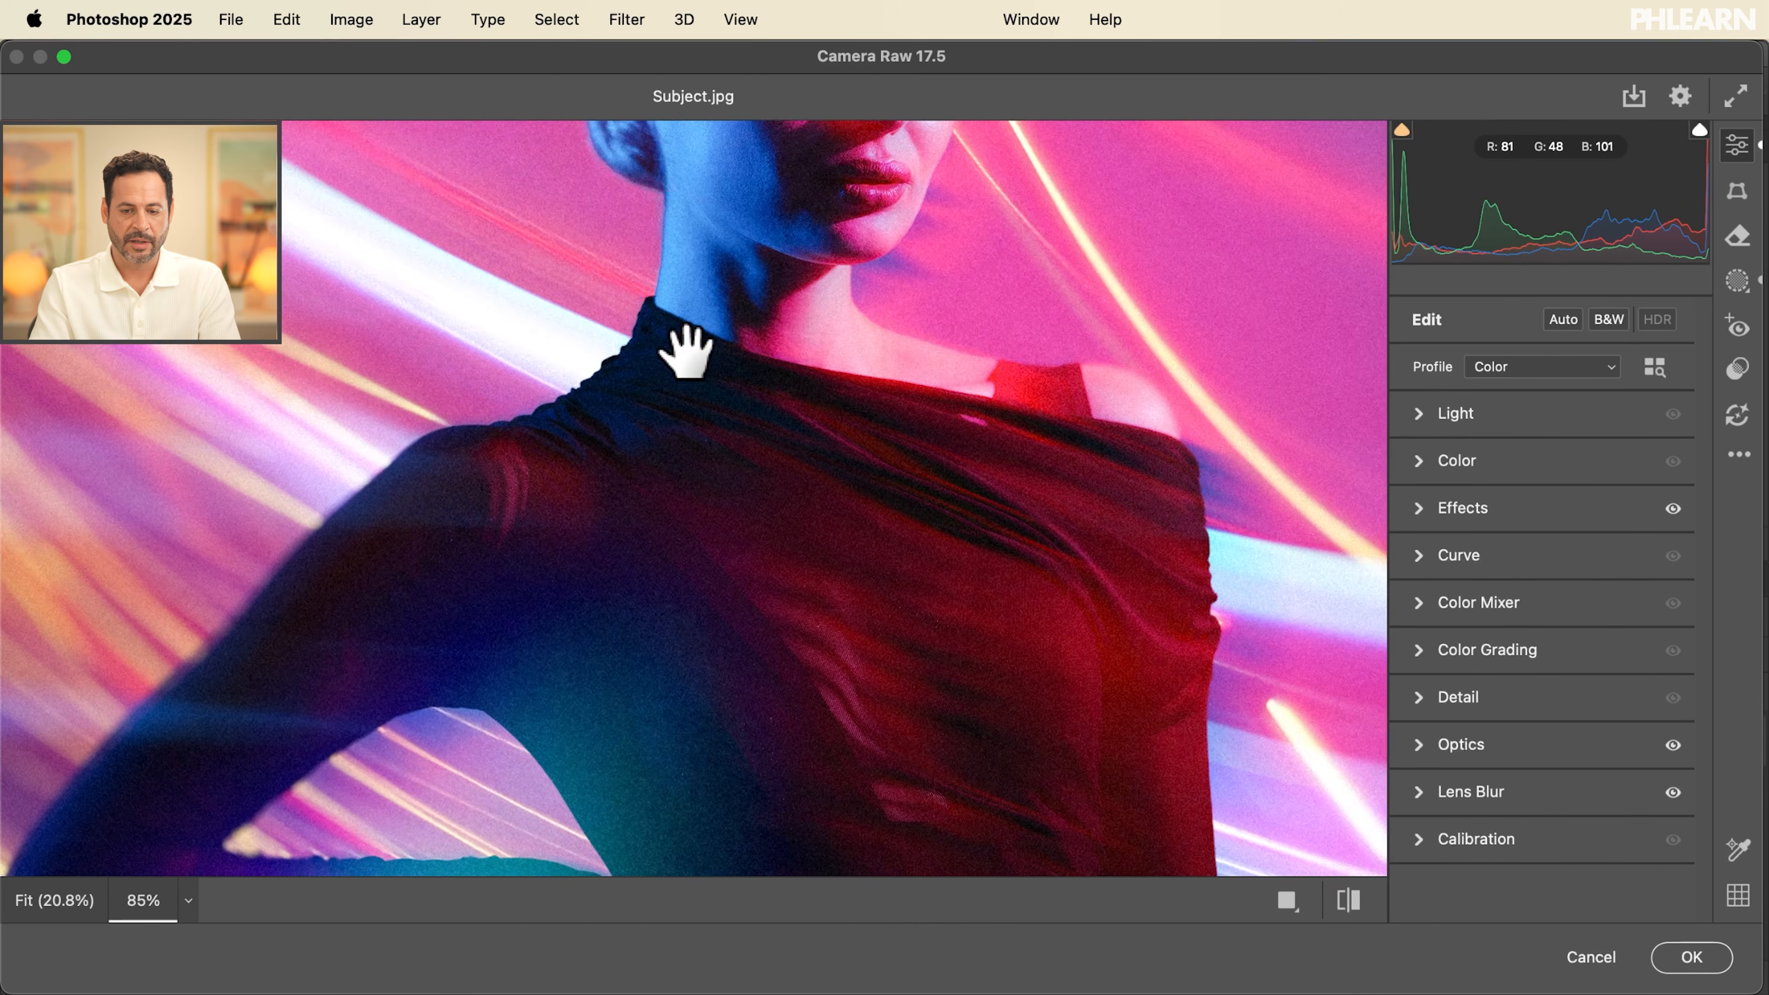
pyautogui.scroll(-10, 687, 352)
pyautogui.scroll(4, 687, 352)
pyautogui.hscroll(2, 687, 351)
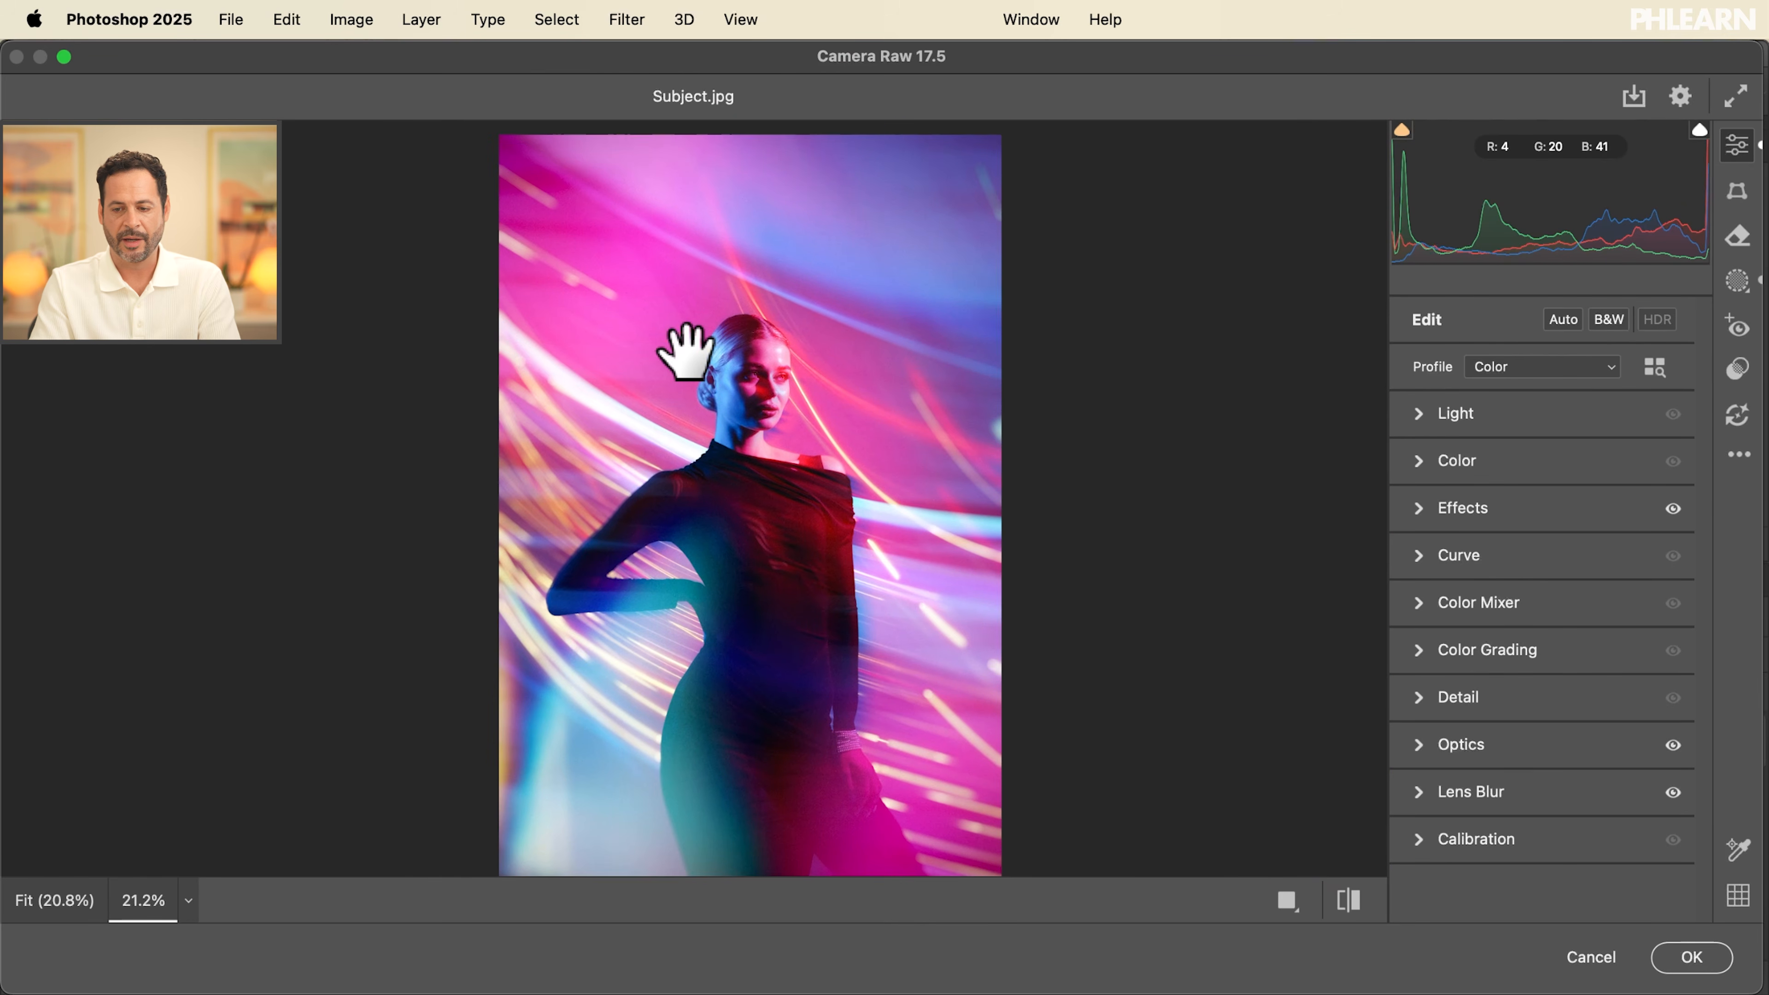
# Reselect the radial gradient Mask 1 and raise its Exposure to +1.30
pyautogui.click(1737, 281)
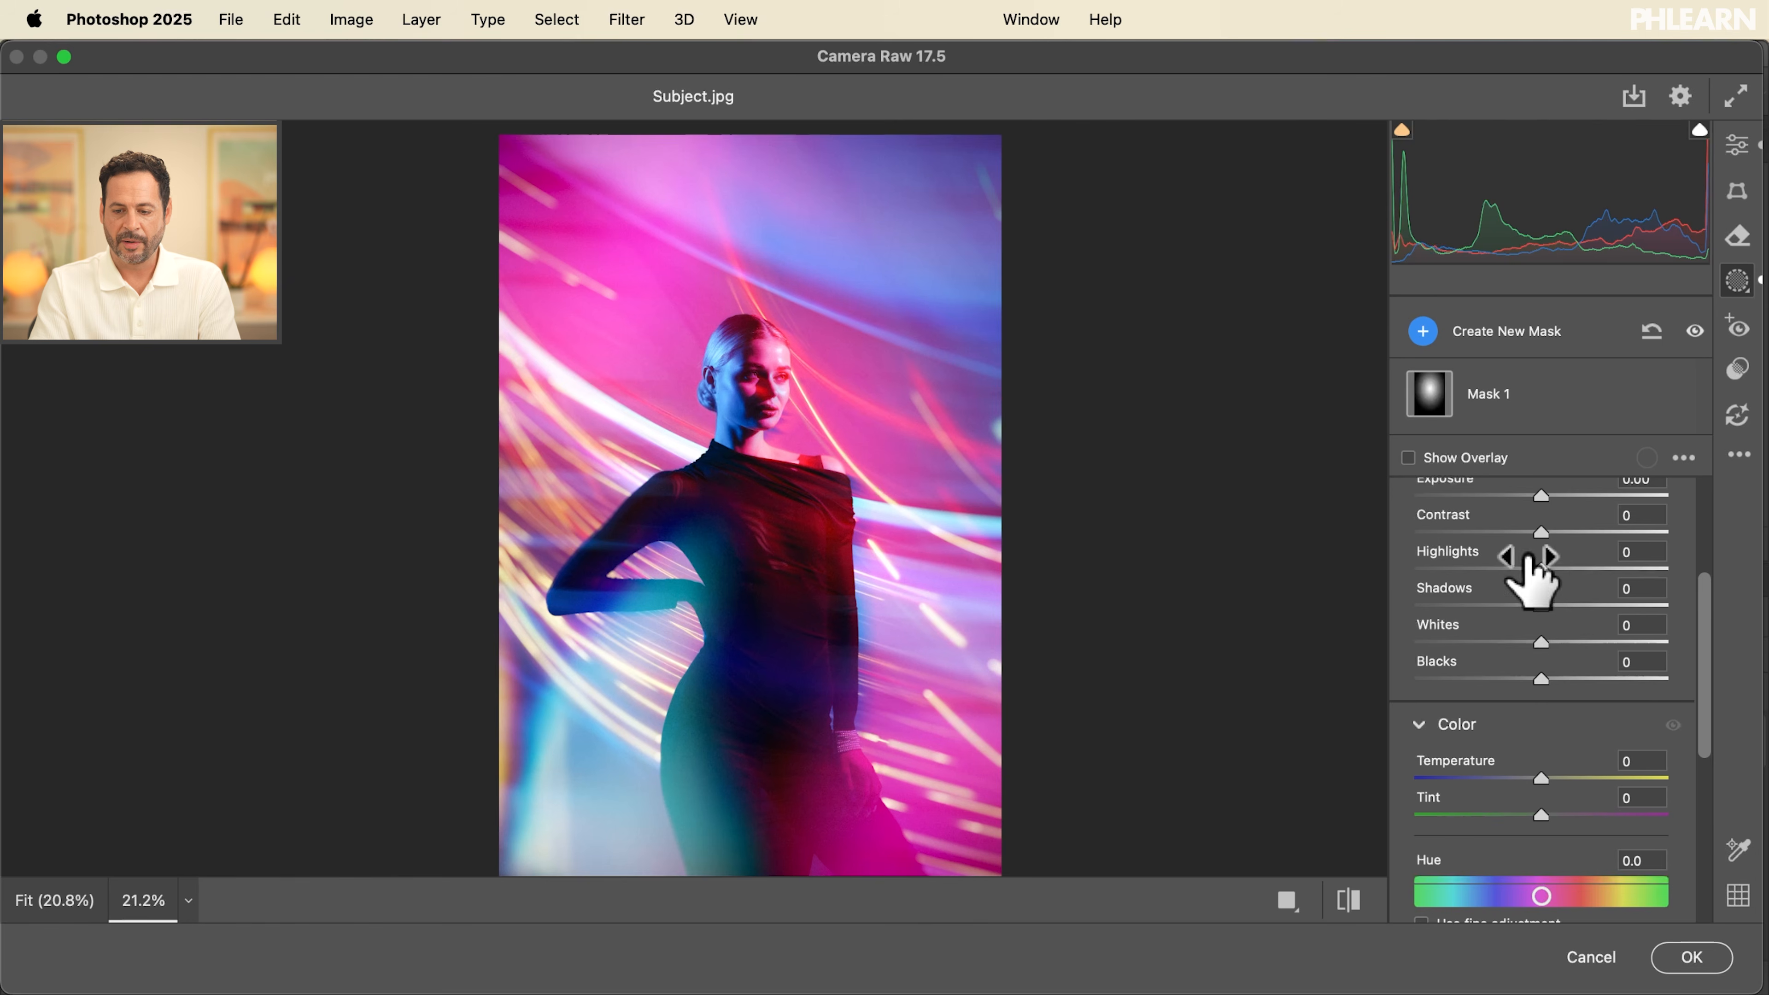
pyautogui.scroll(3, 1525, 568)
pyautogui.click(1523, 394)
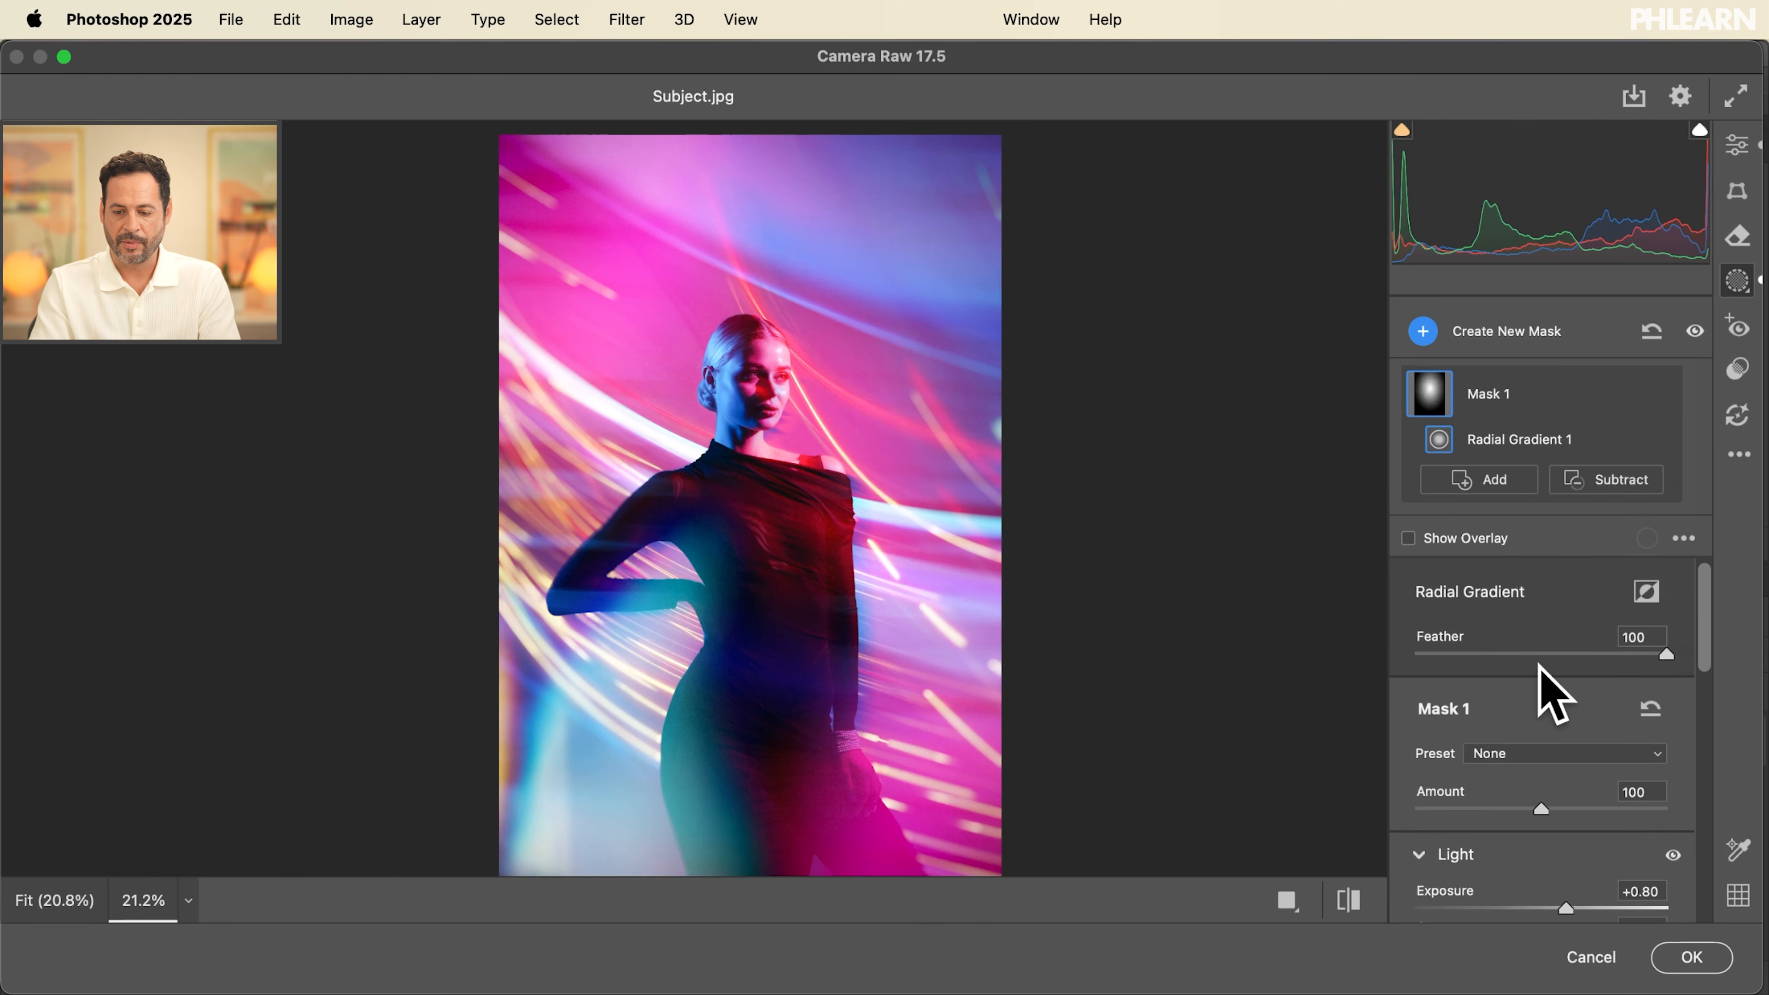
pyautogui.scroll(-3, 1547, 693)
pyautogui.moveTo(1569, 764); pyautogui.dragTo(1580, 767)
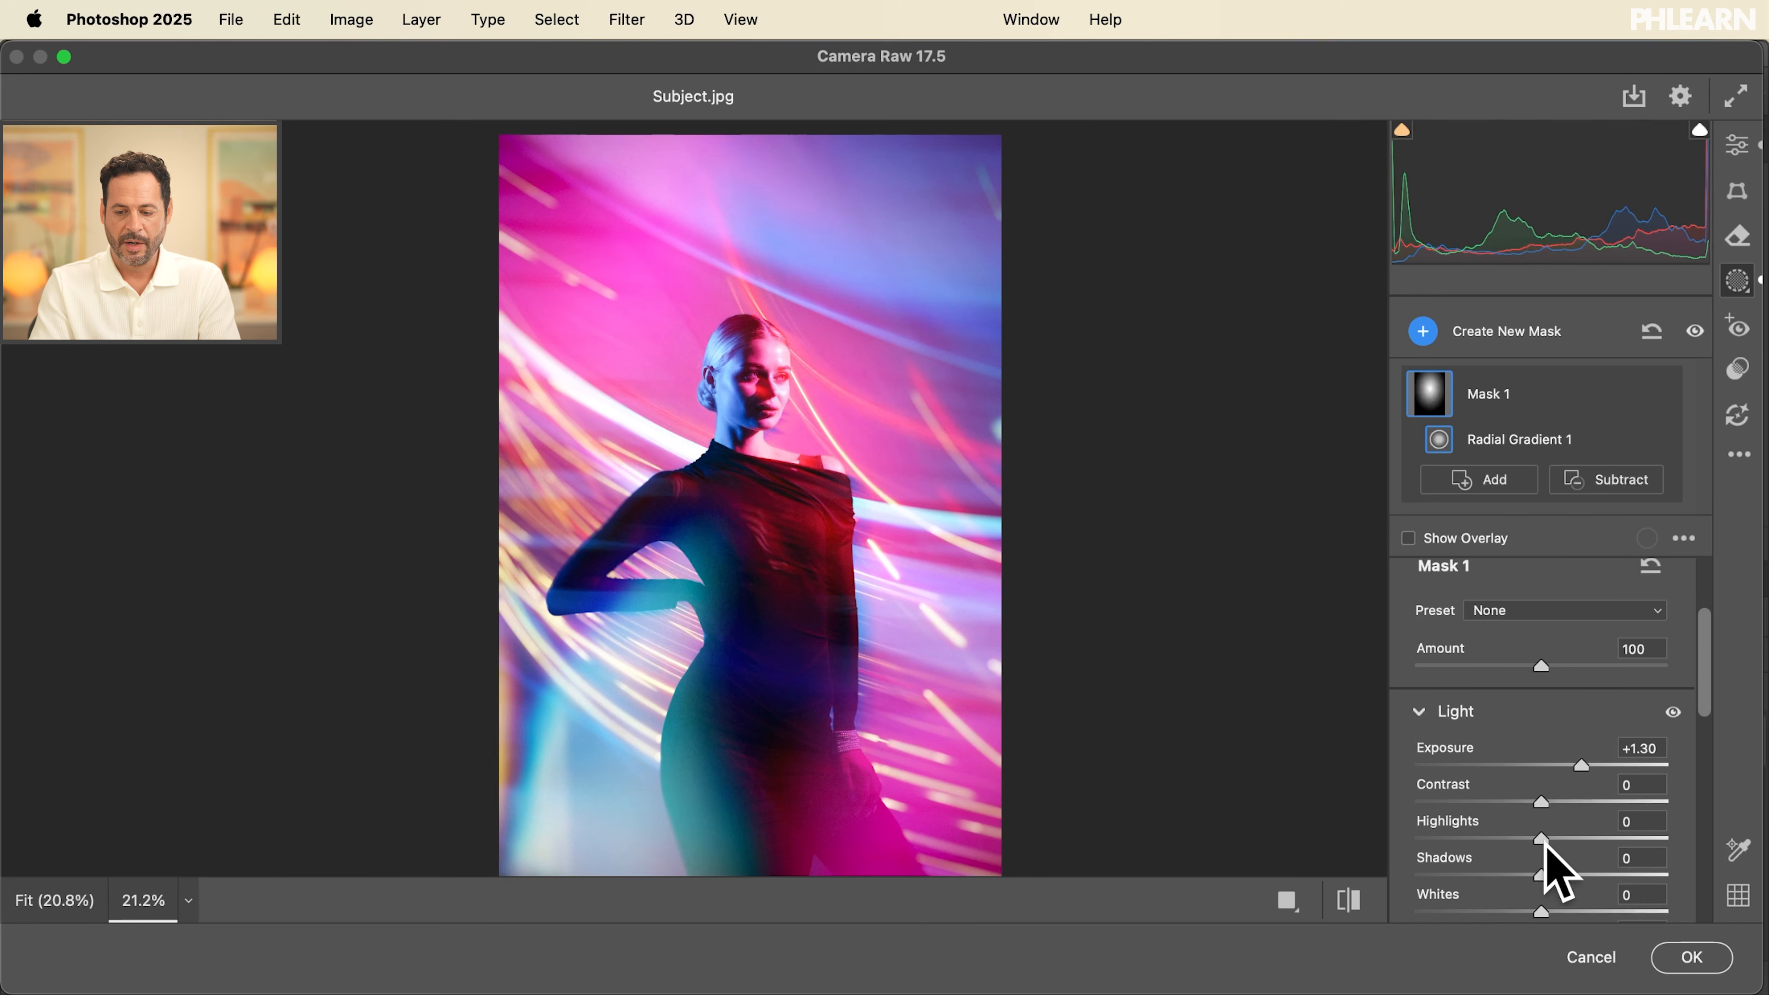
# Commit the Camera Raw adjustments to Layer 3 with the radial gradient's Feather at 100
pyautogui.moveTo(1541, 872); pyautogui.dragTo(1564, 874)
pyautogui.scroll(3, 1571, 715)
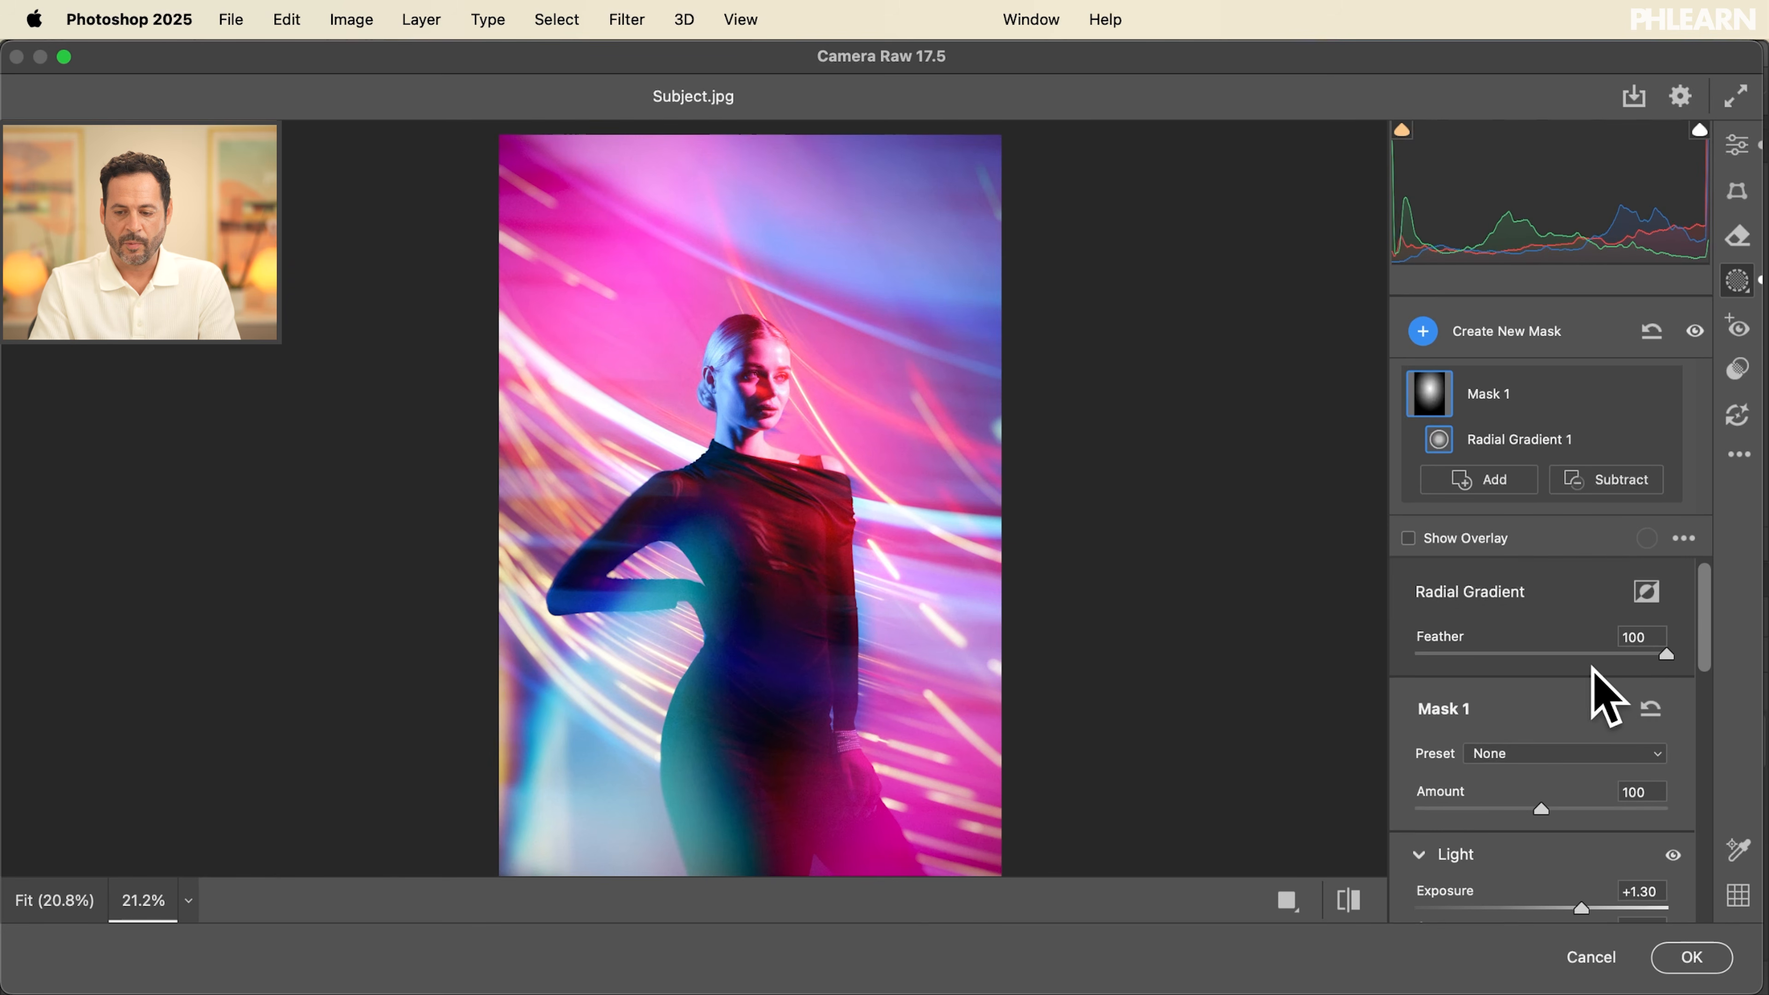
pyautogui.moveTo(1659, 658); pyautogui.dragTo(1705, 652)
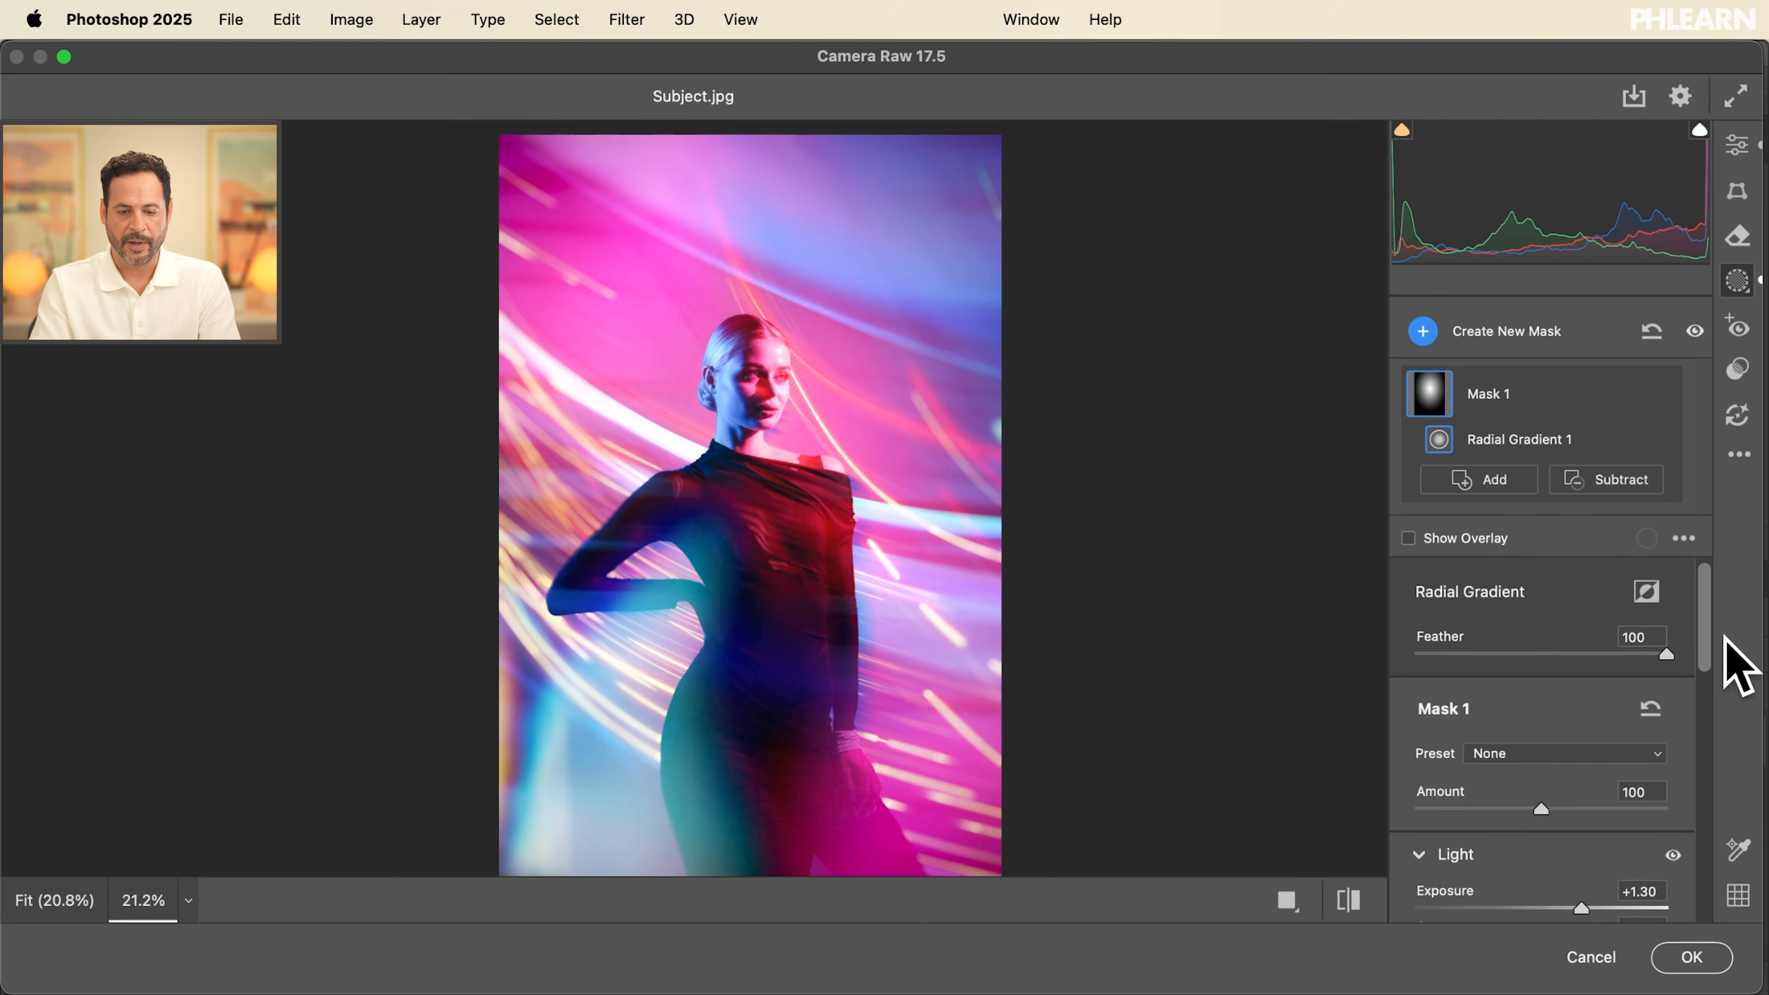
pyautogui.click(1692, 957)
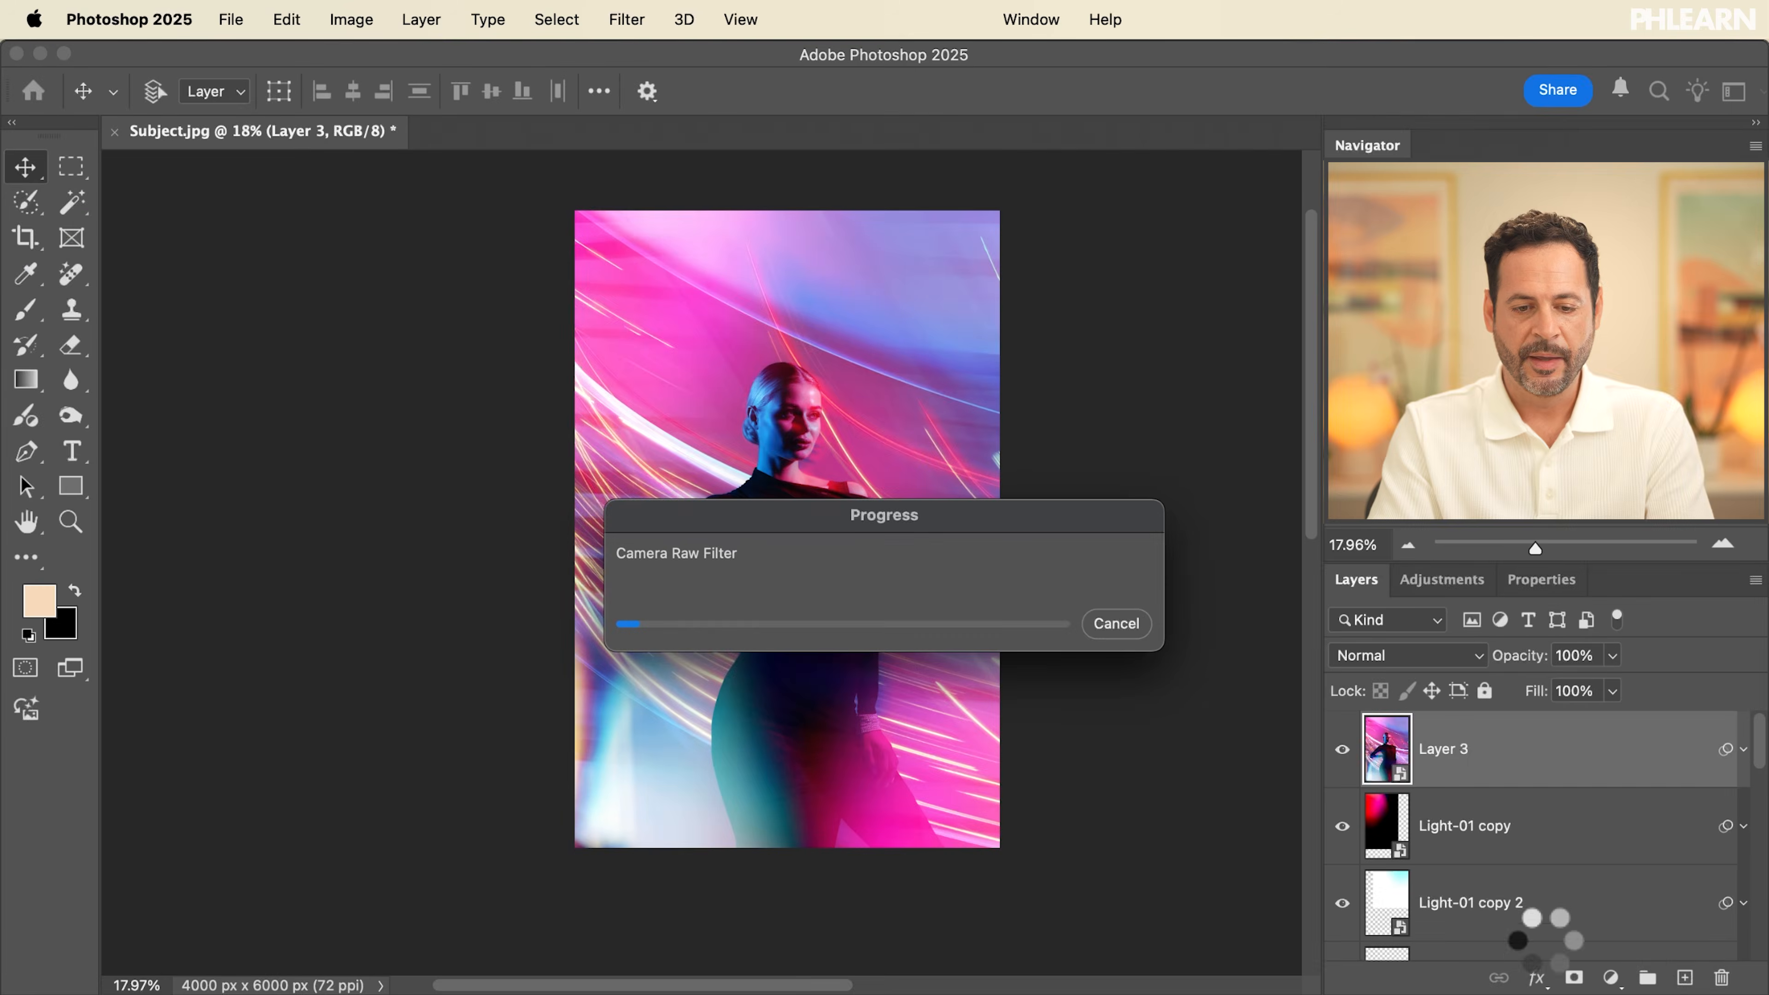
# Toggle Layer 3's visibility to compare the whole portrait with and without the Camera Raw effects
pyautogui.click(1341, 749)
pyautogui.click(1341, 750)
pyautogui.click(1342, 750)
pyautogui.click(1342, 750)
# Inspect the face, dress and light streaks close up with Layer 3 on and off, then view the whole portrait
pyautogui.press('super+plus')
pyautogui.scroll(-1, 880, 401)
pyautogui.scroll(3, 881, 400)
pyautogui.hscroll(3, 880, 401)
pyautogui.scroll(-3, 880, 400)
pyautogui.hscroll(-1, 881, 400)
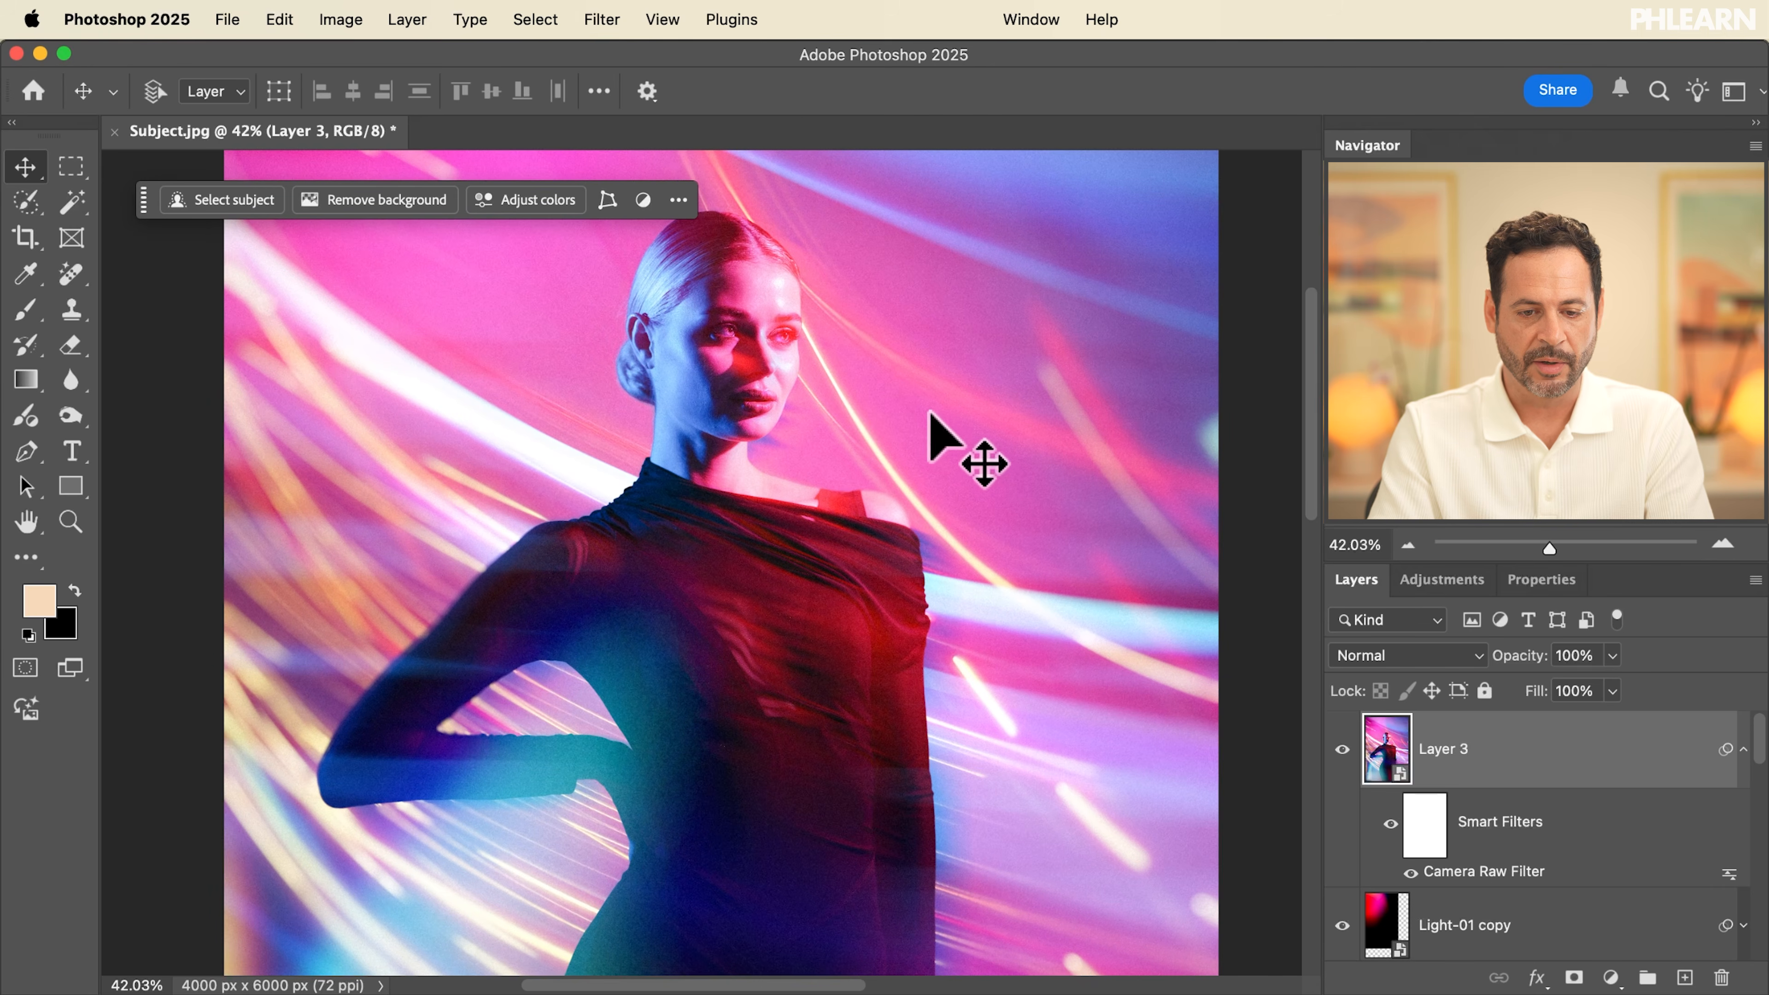
pyautogui.click(1340, 752)
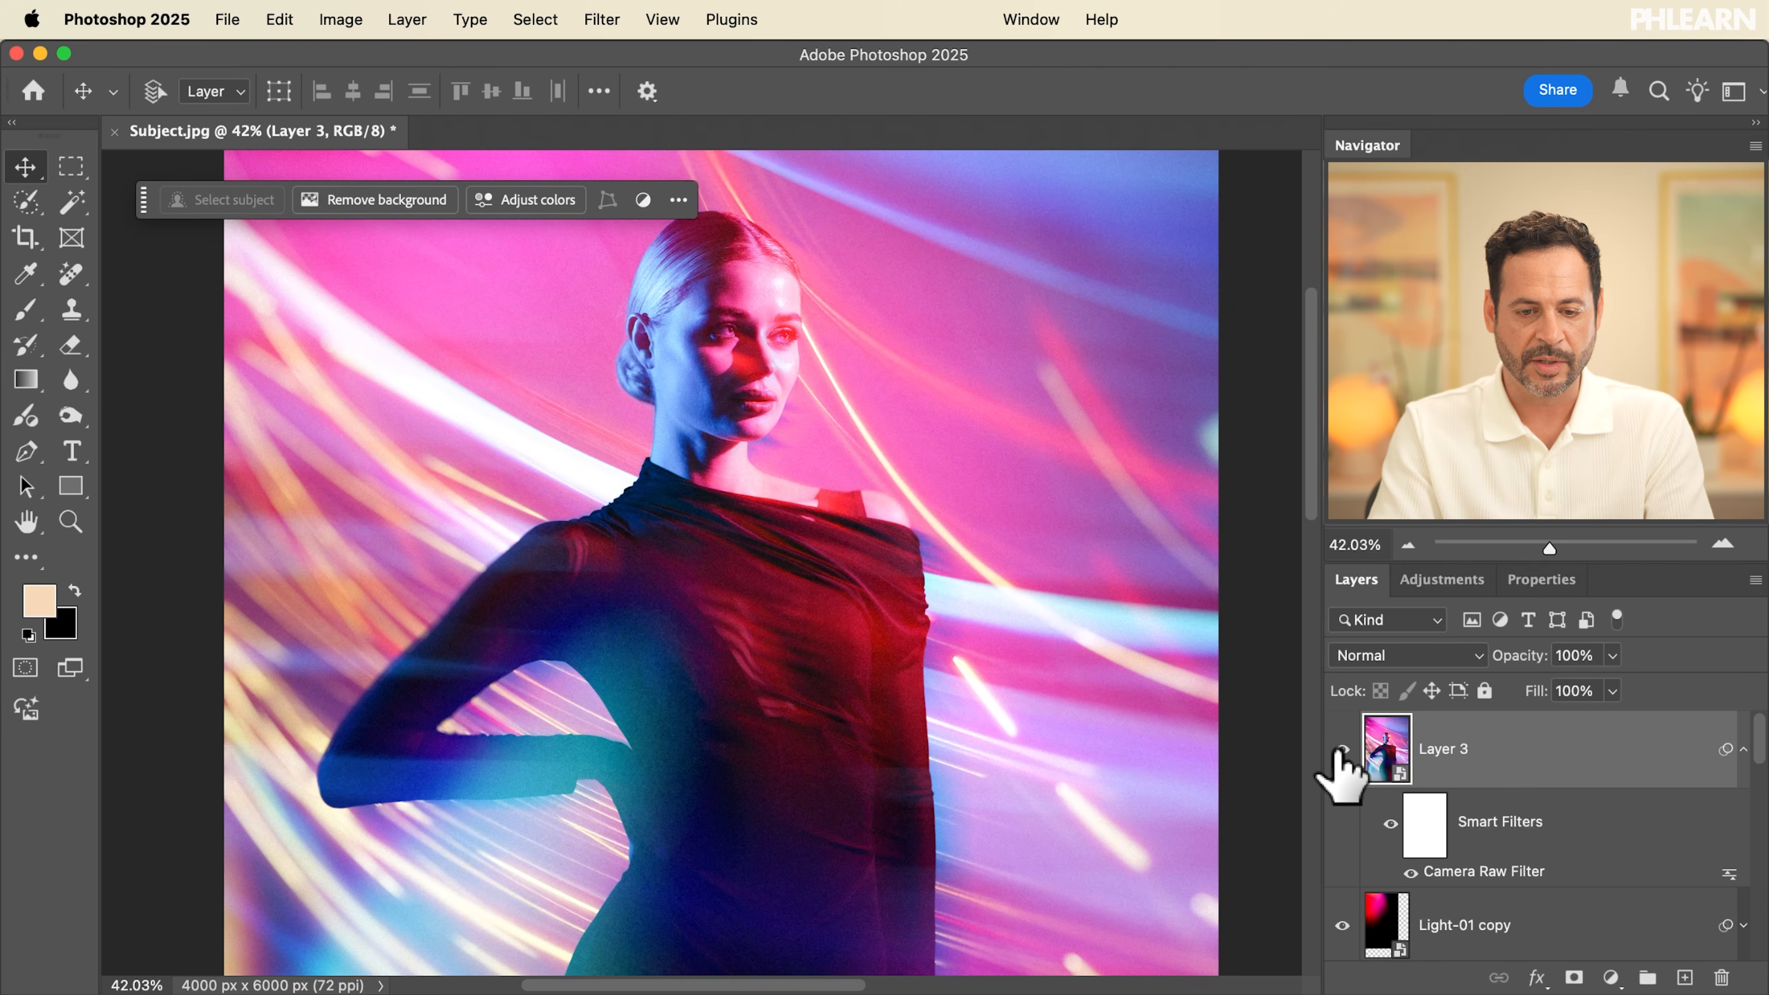
pyautogui.scroll(-3, 806, 514)
pyautogui.scroll(5, 807, 513)
pyautogui.hscroll(3, 806, 514)
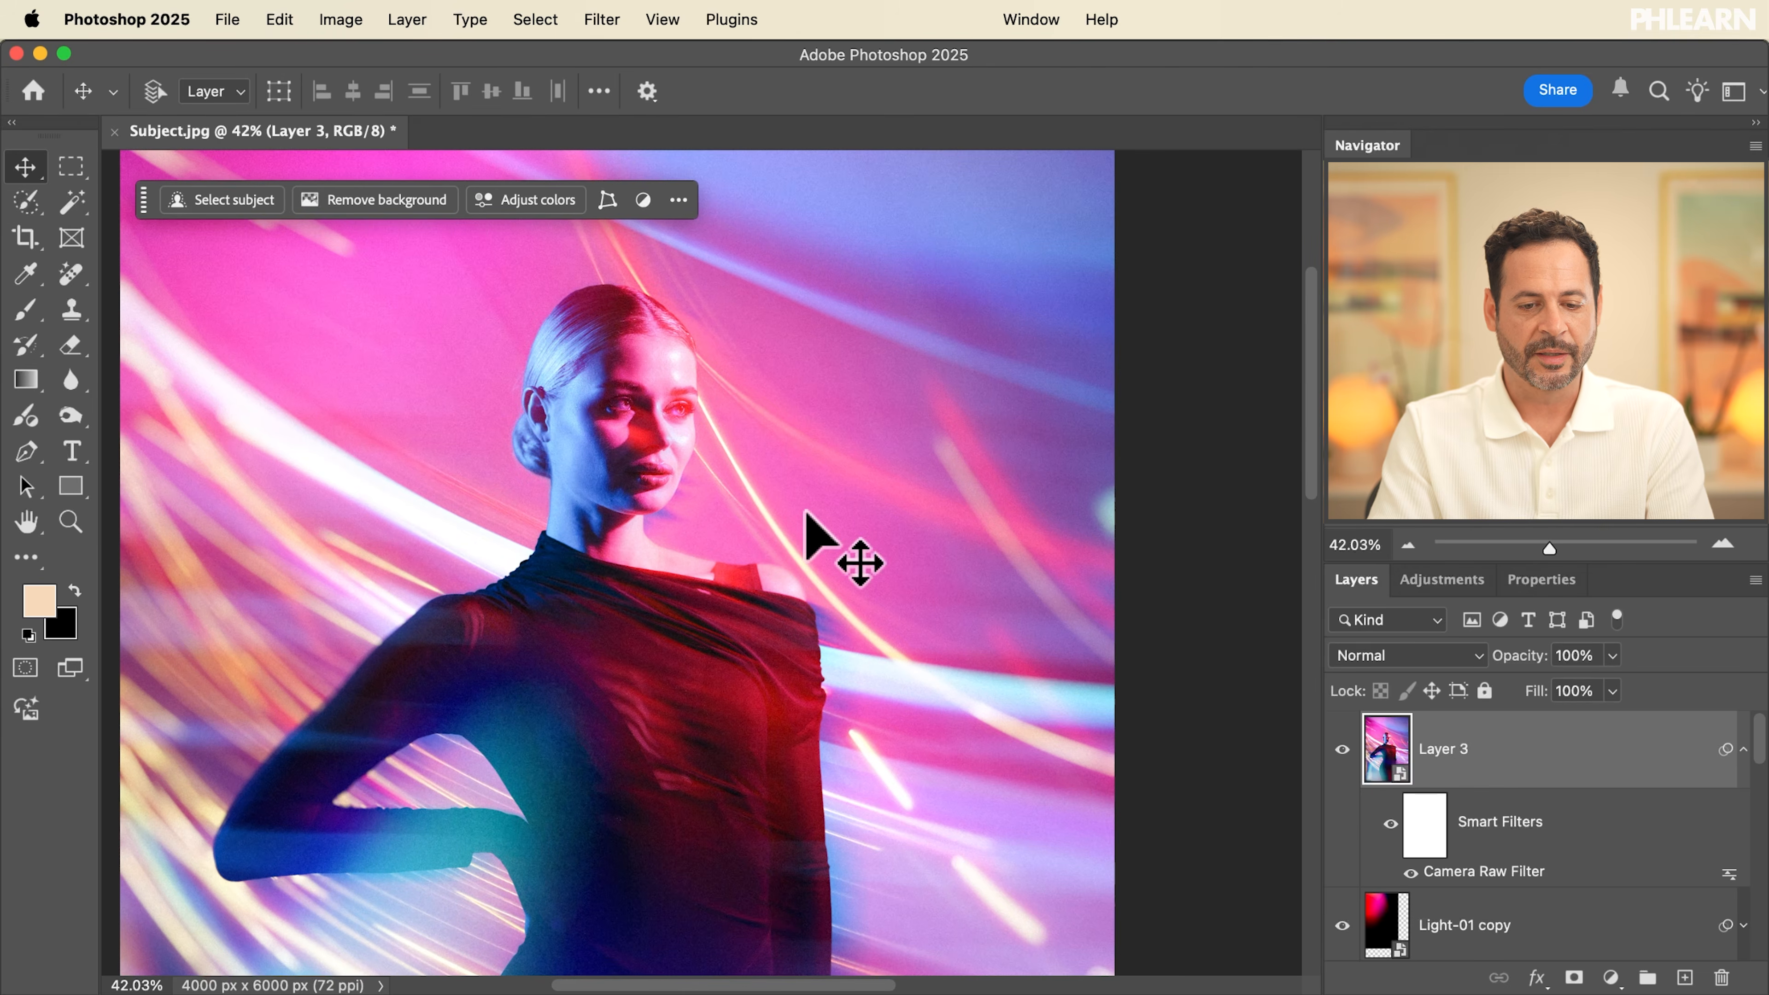
pyautogui.scroll(-5, 807, 514)
pyautogui.scroll(-3, 806, 514)
pyautogui.scroll(2, 807, 514)
pyautogui.hscroll(-2, 807, 514)
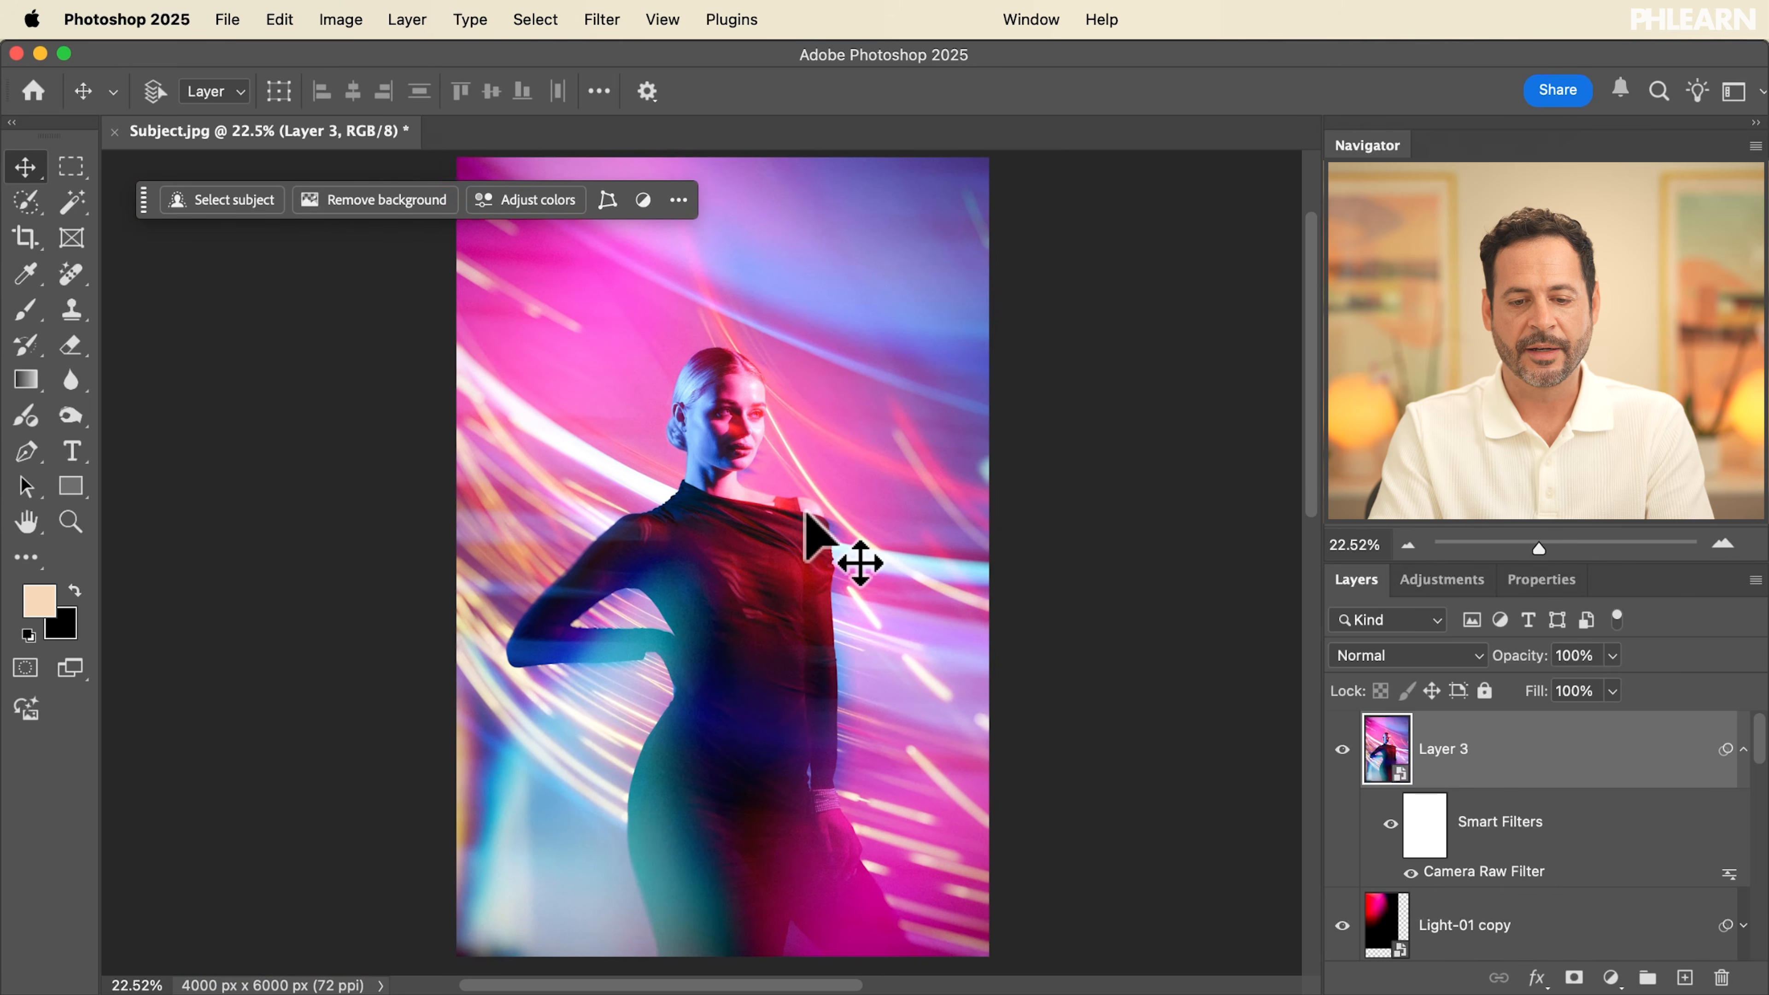
pyautogui.scroll(1, 807, 519)
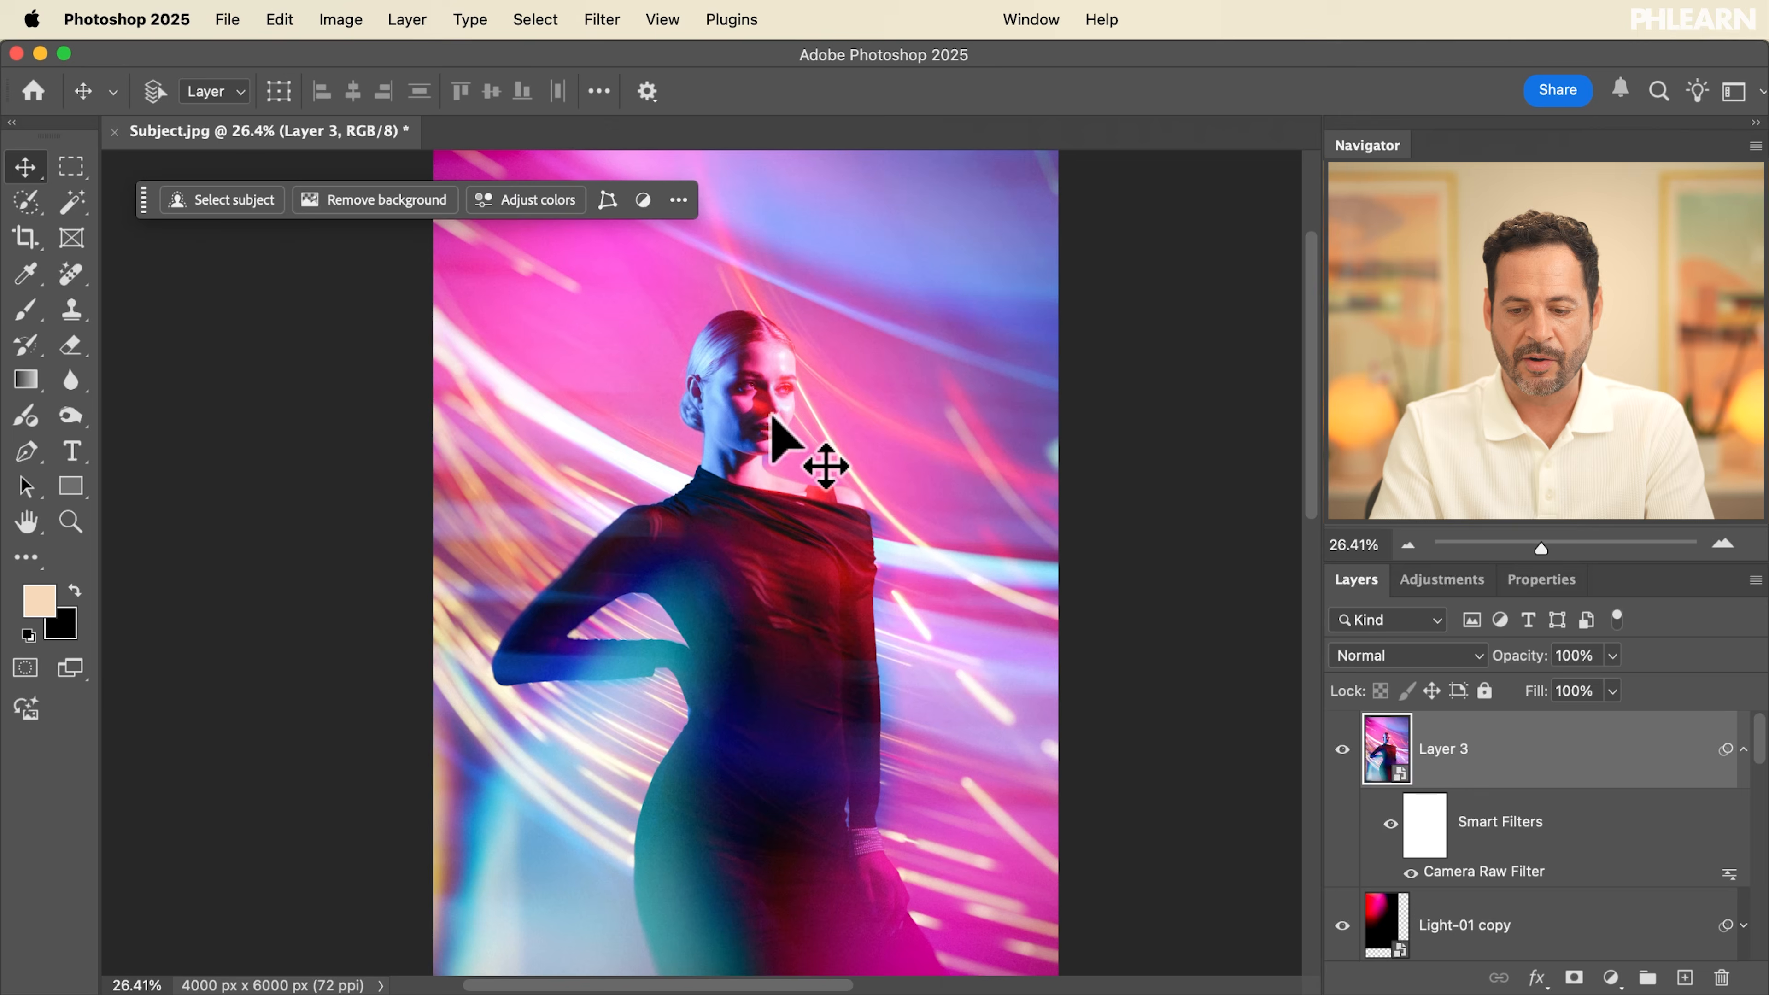
# Hide Layer 3 and Layer 2, keep Layer 1 visible and set Layer 1's opacity to 68%
pyautogui.click(1341, 749)
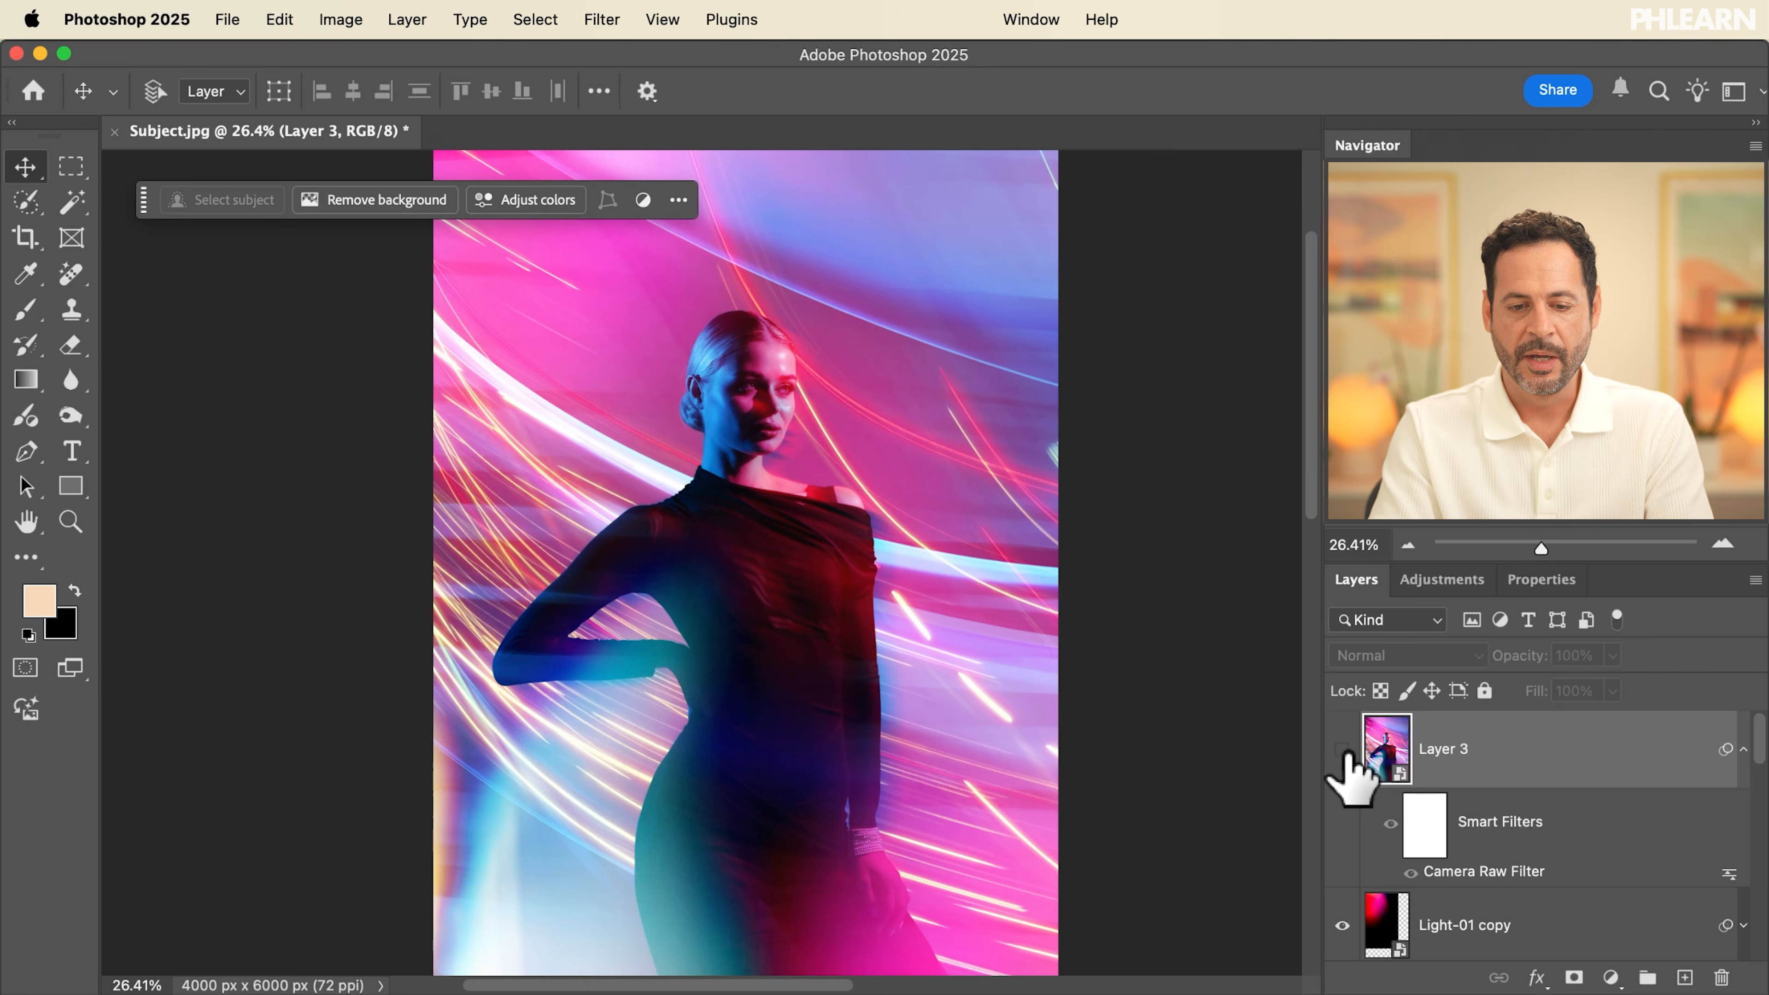
pyautogui.scroll(-8, 1347, 774)
pyautogui.scroll(-5, 1347, 773)
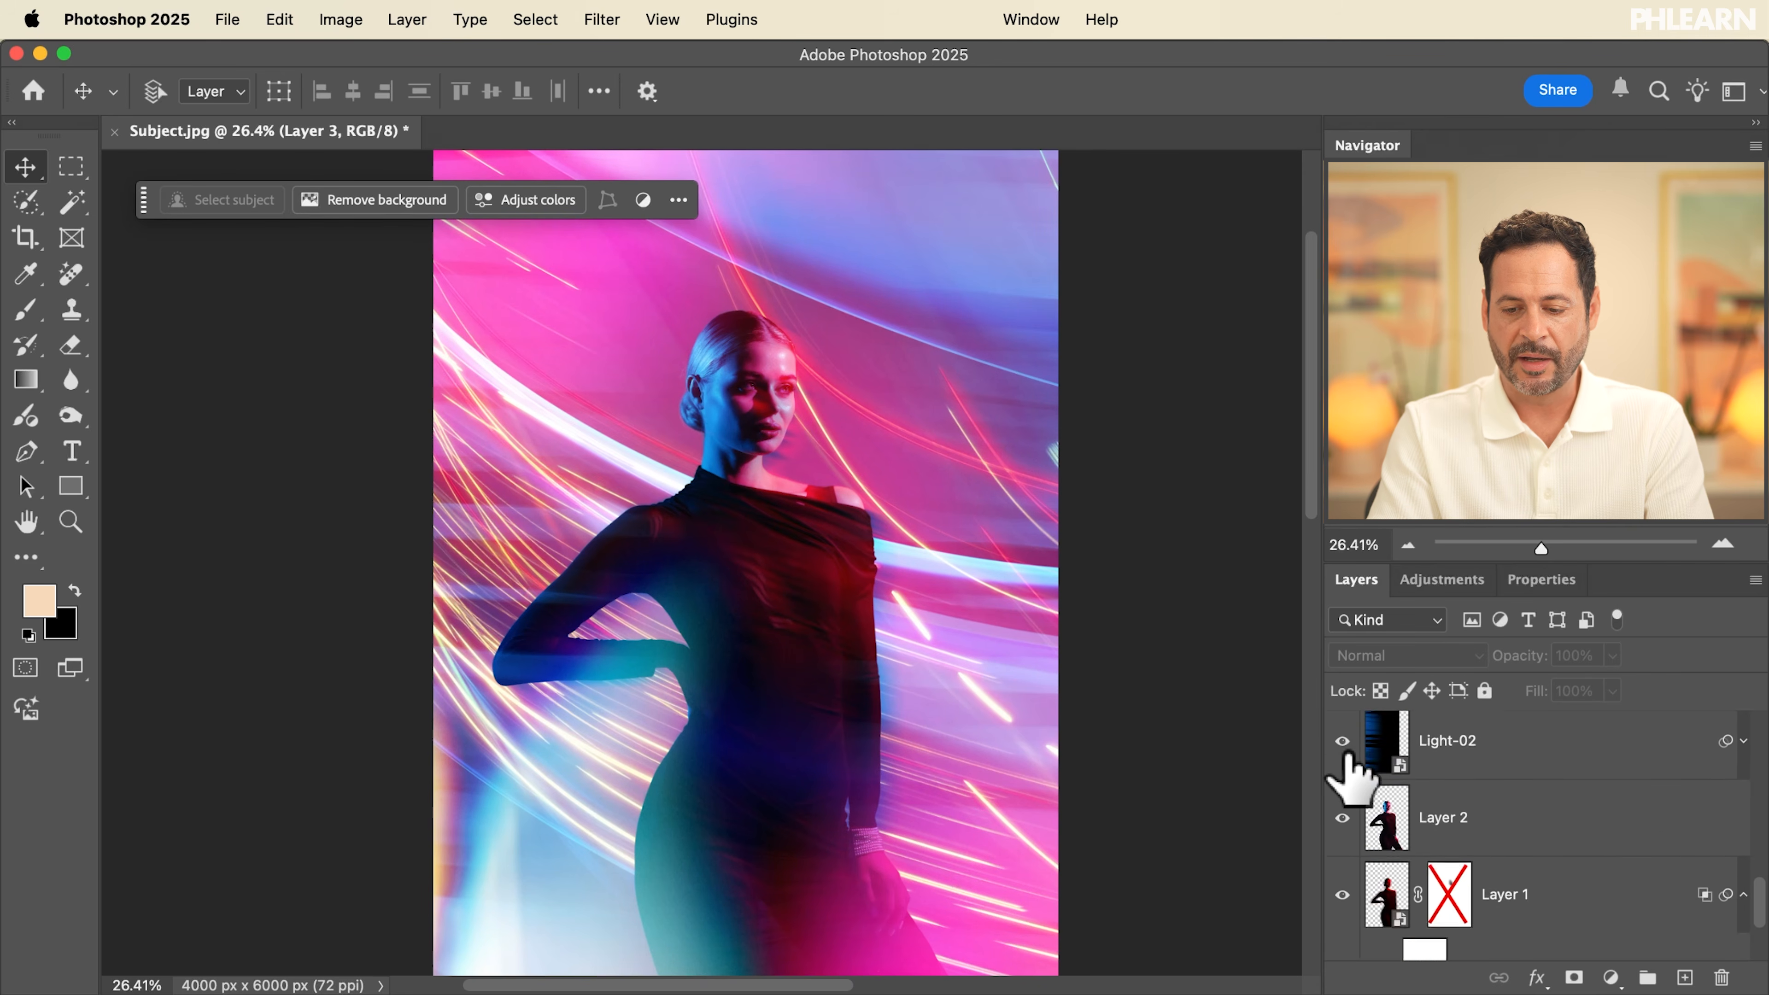
pyautogui.click(1341, 757)
pyautogui.click(1341, 757)
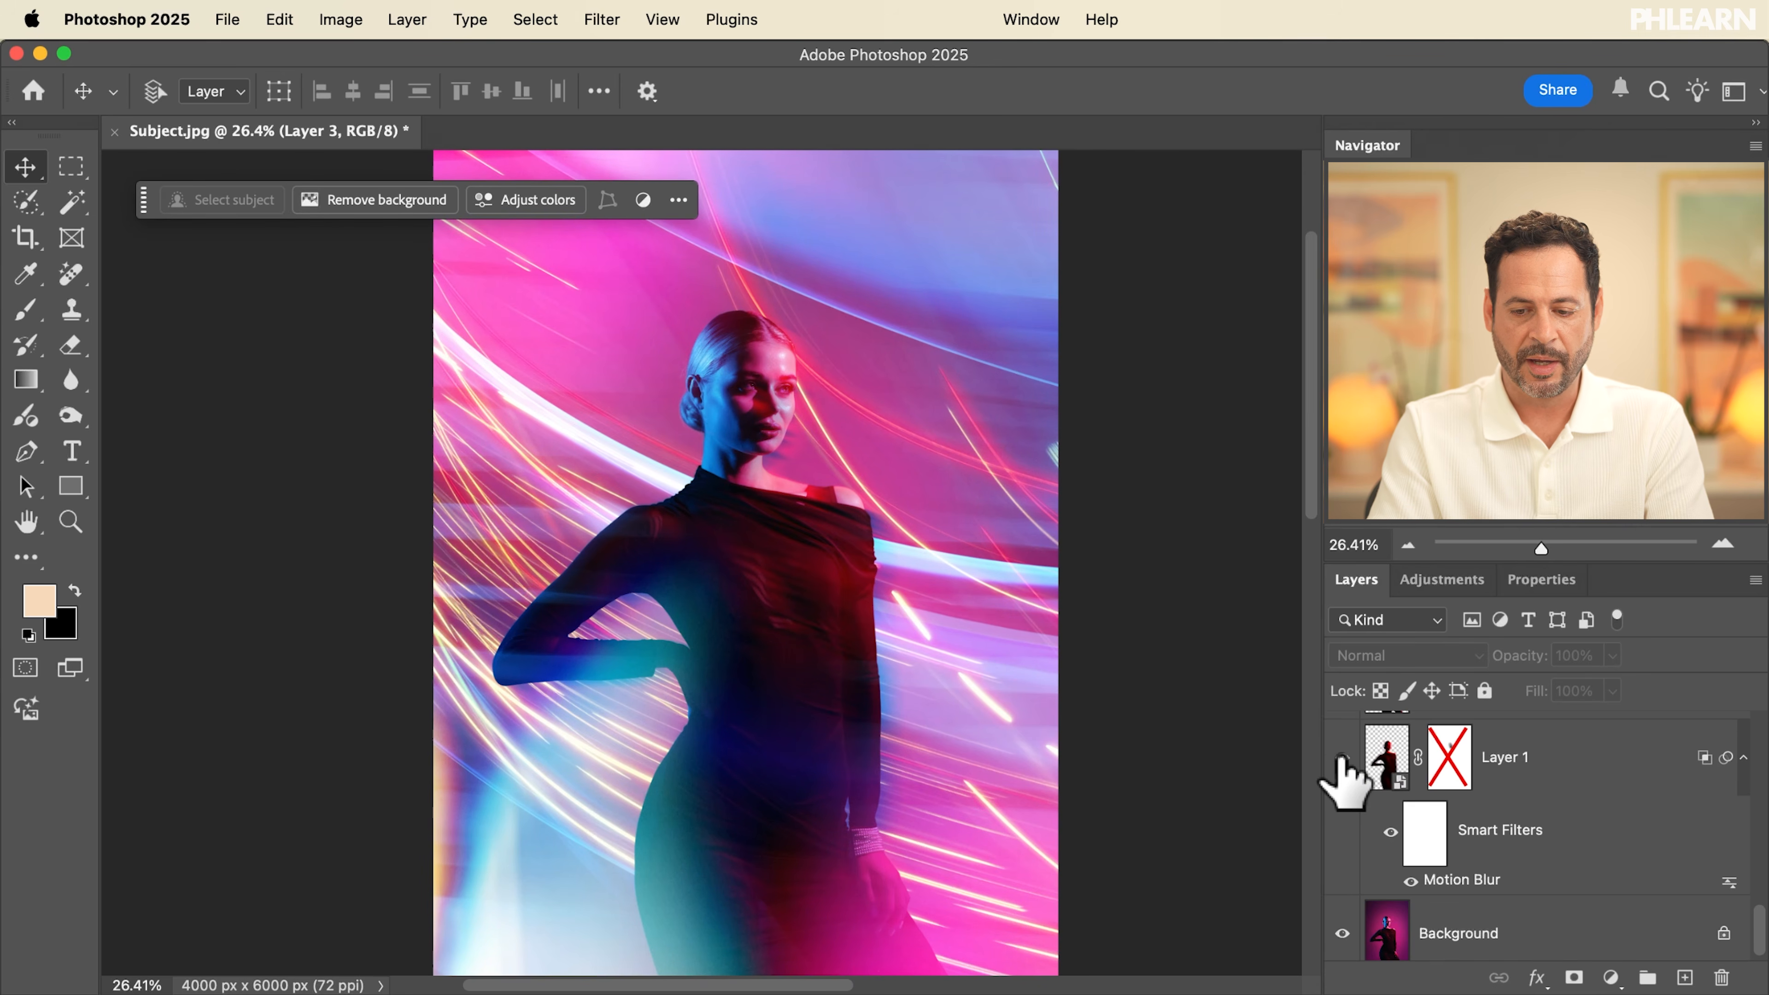
pyautogui.scroll(2, 1342, 757)
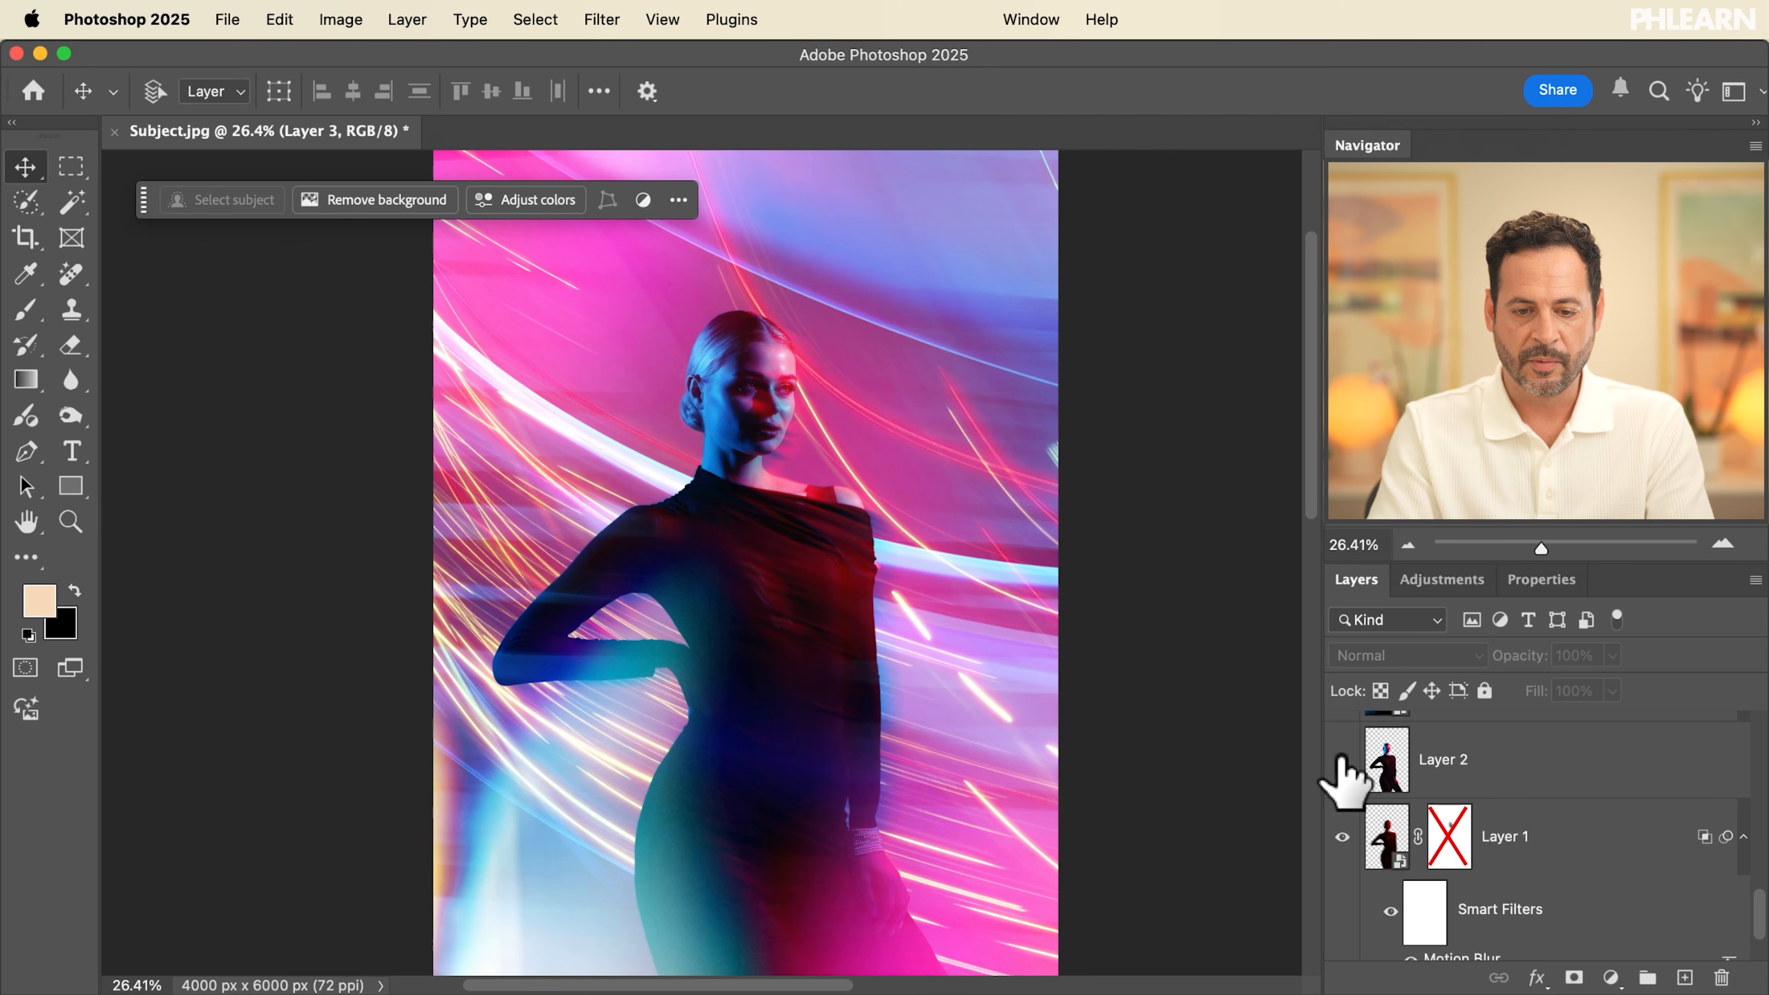
pyautogui.click(1342, 837)
pyautogui.click(1342, 837)
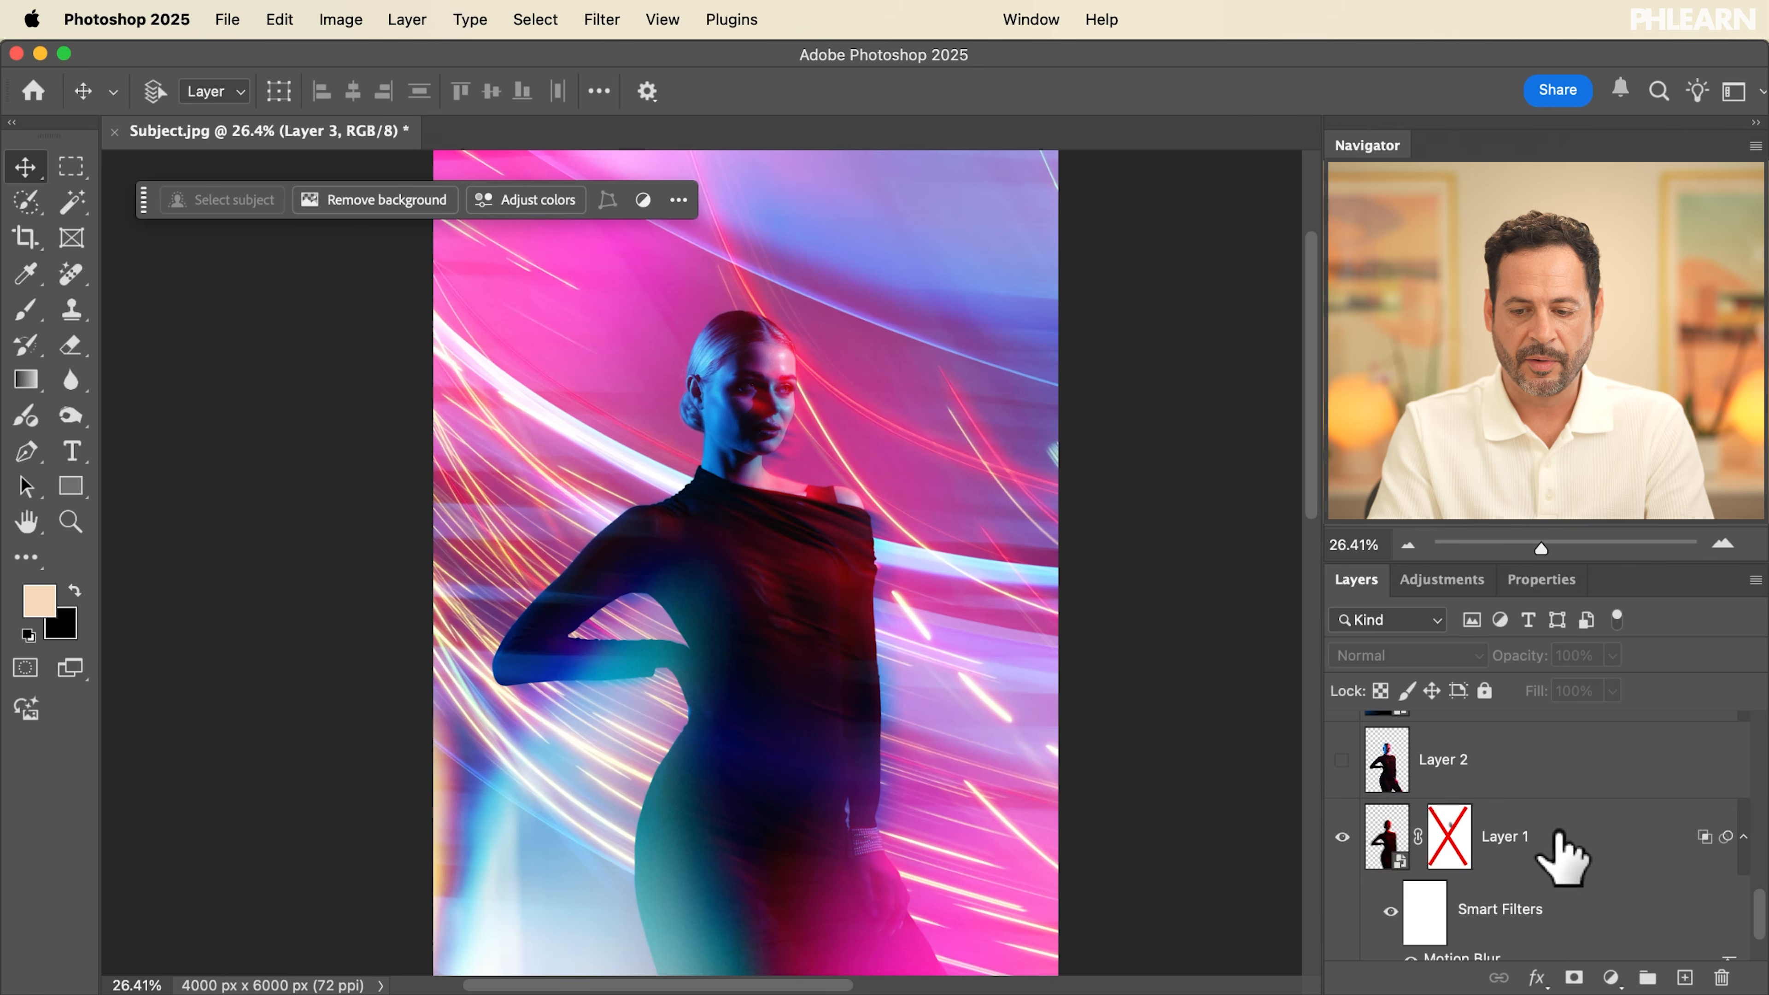
pyautogui.click(1558, 833)
pyautogui.moveTo(1506, 658); pyautogui.dragTo(1492, 661)
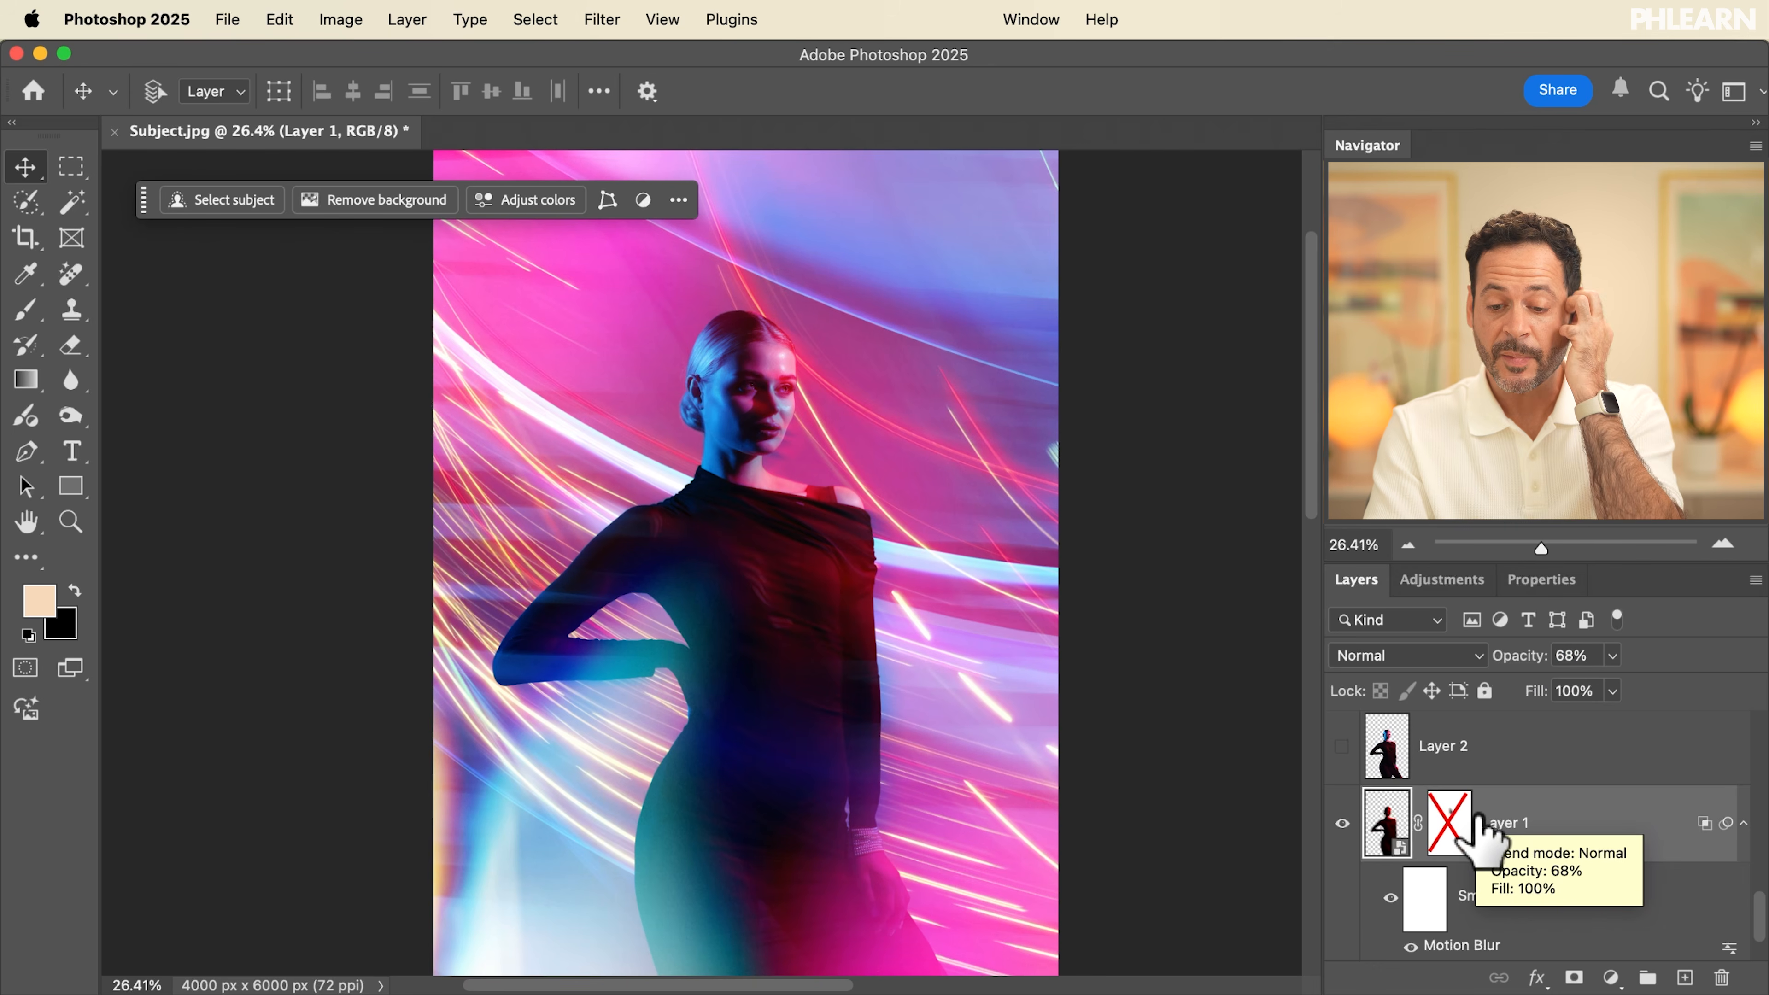
# Add a new layer above Light-01 copy and fill it with the merged image using Apply Image, Multiply blending at 100% opacity
pyautogui.scroll(5, 1480, 833)
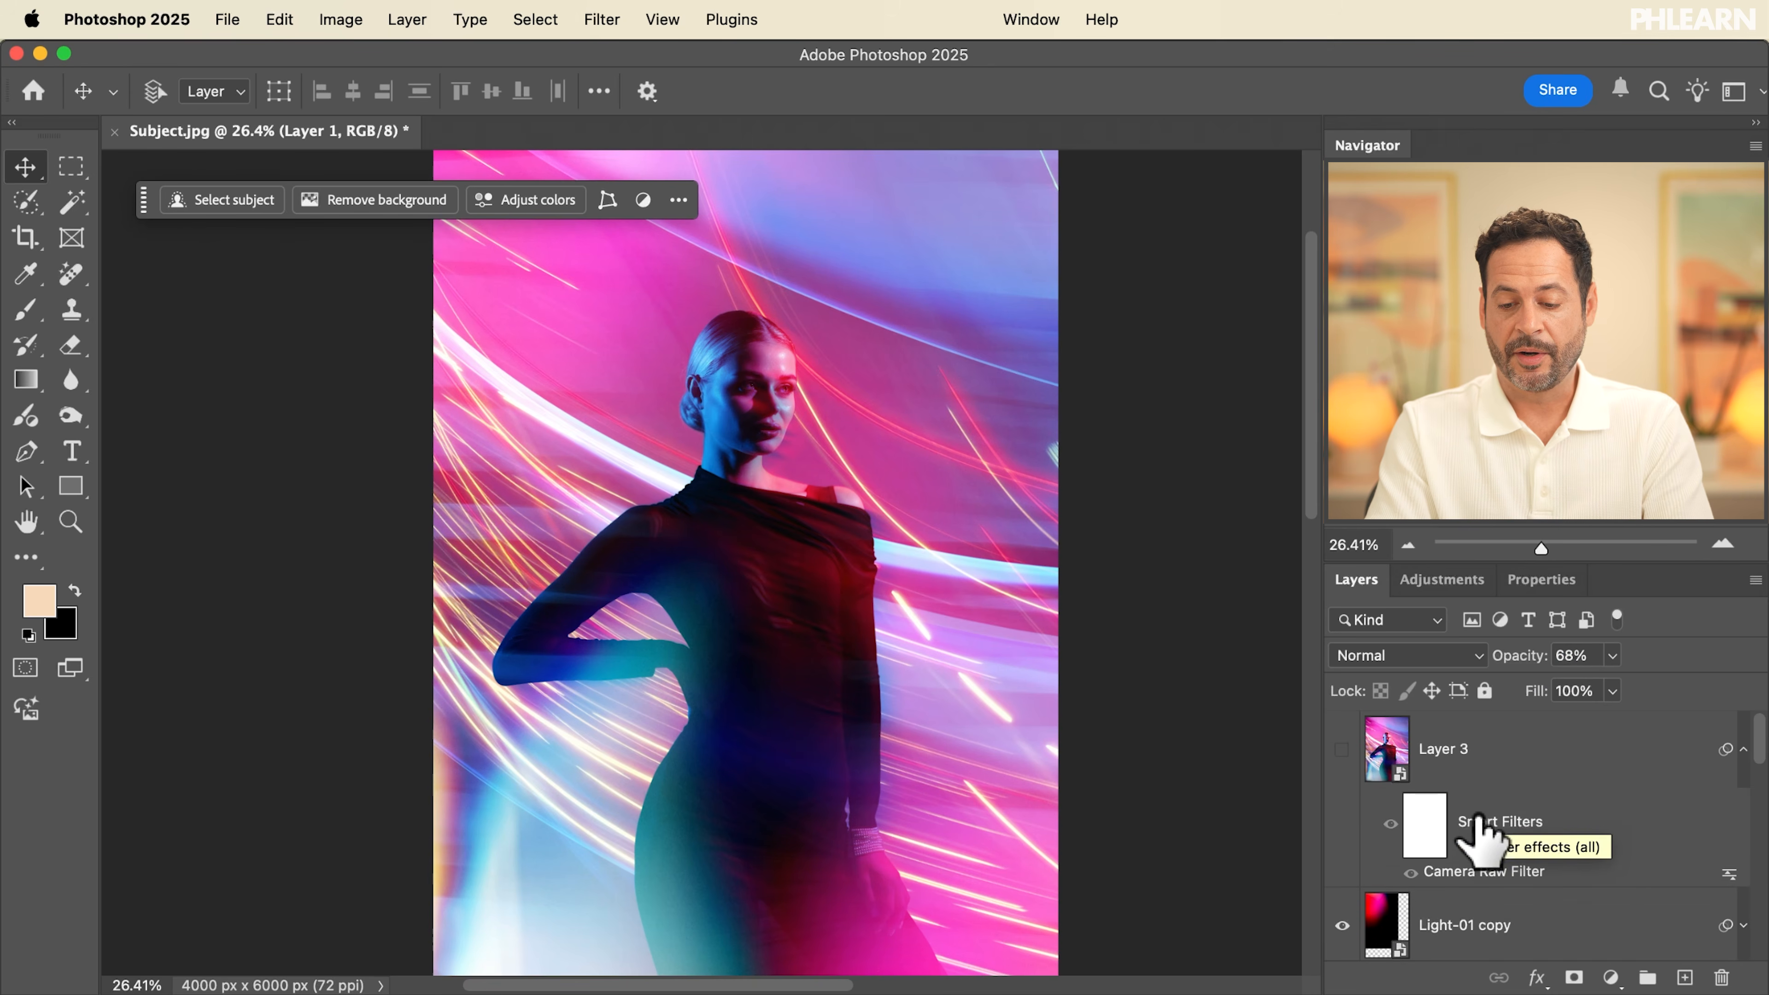
pyautogui.click(1496, 925)
pyautogui.click(1683, 981)
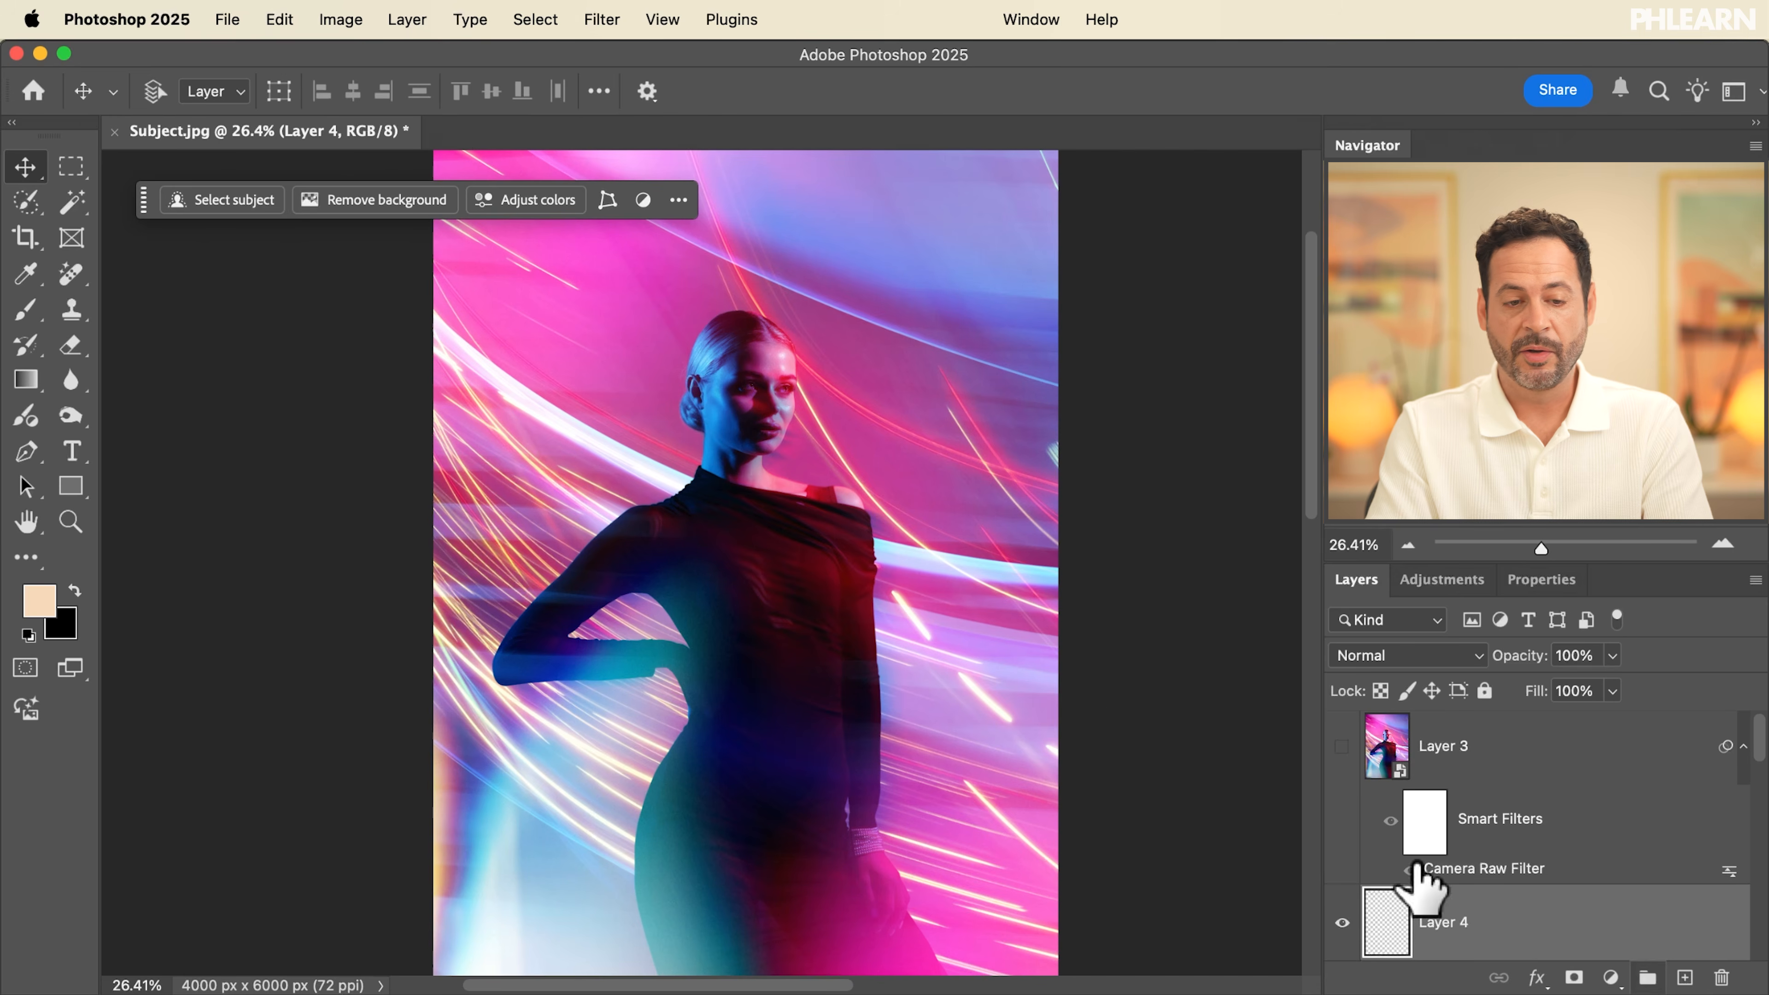
pyautogui.click(340, 19)
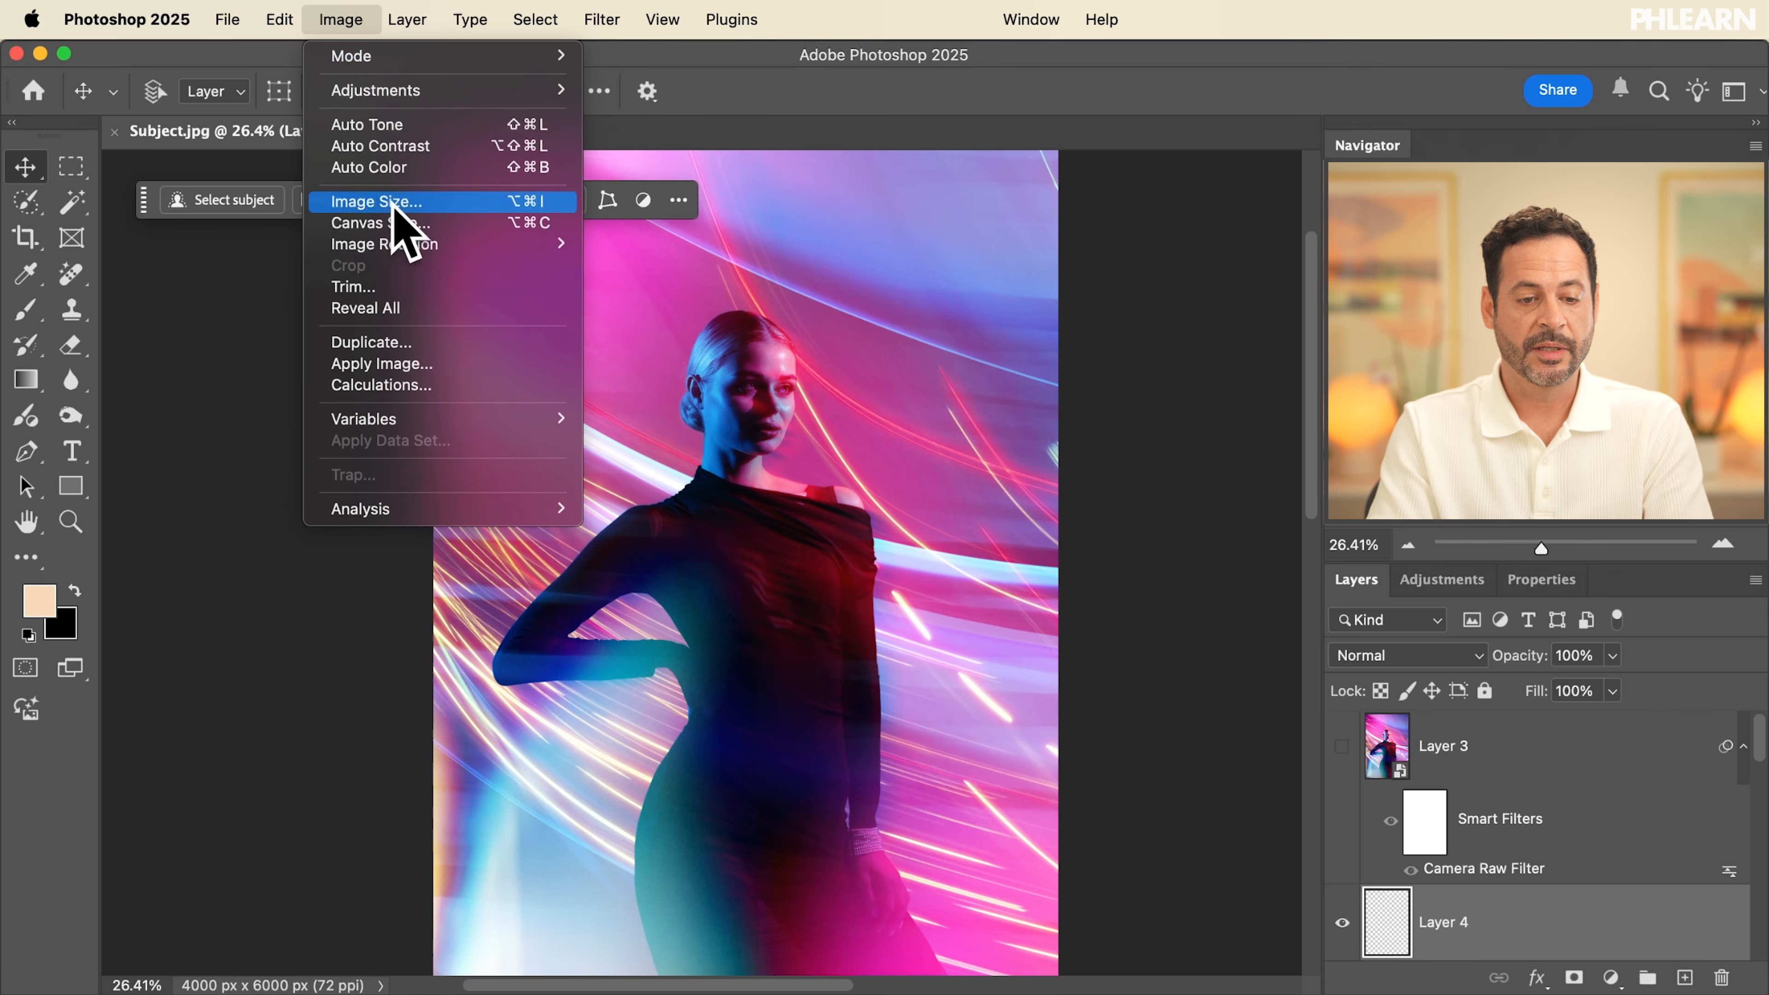
pyautogui.click(407, 363)
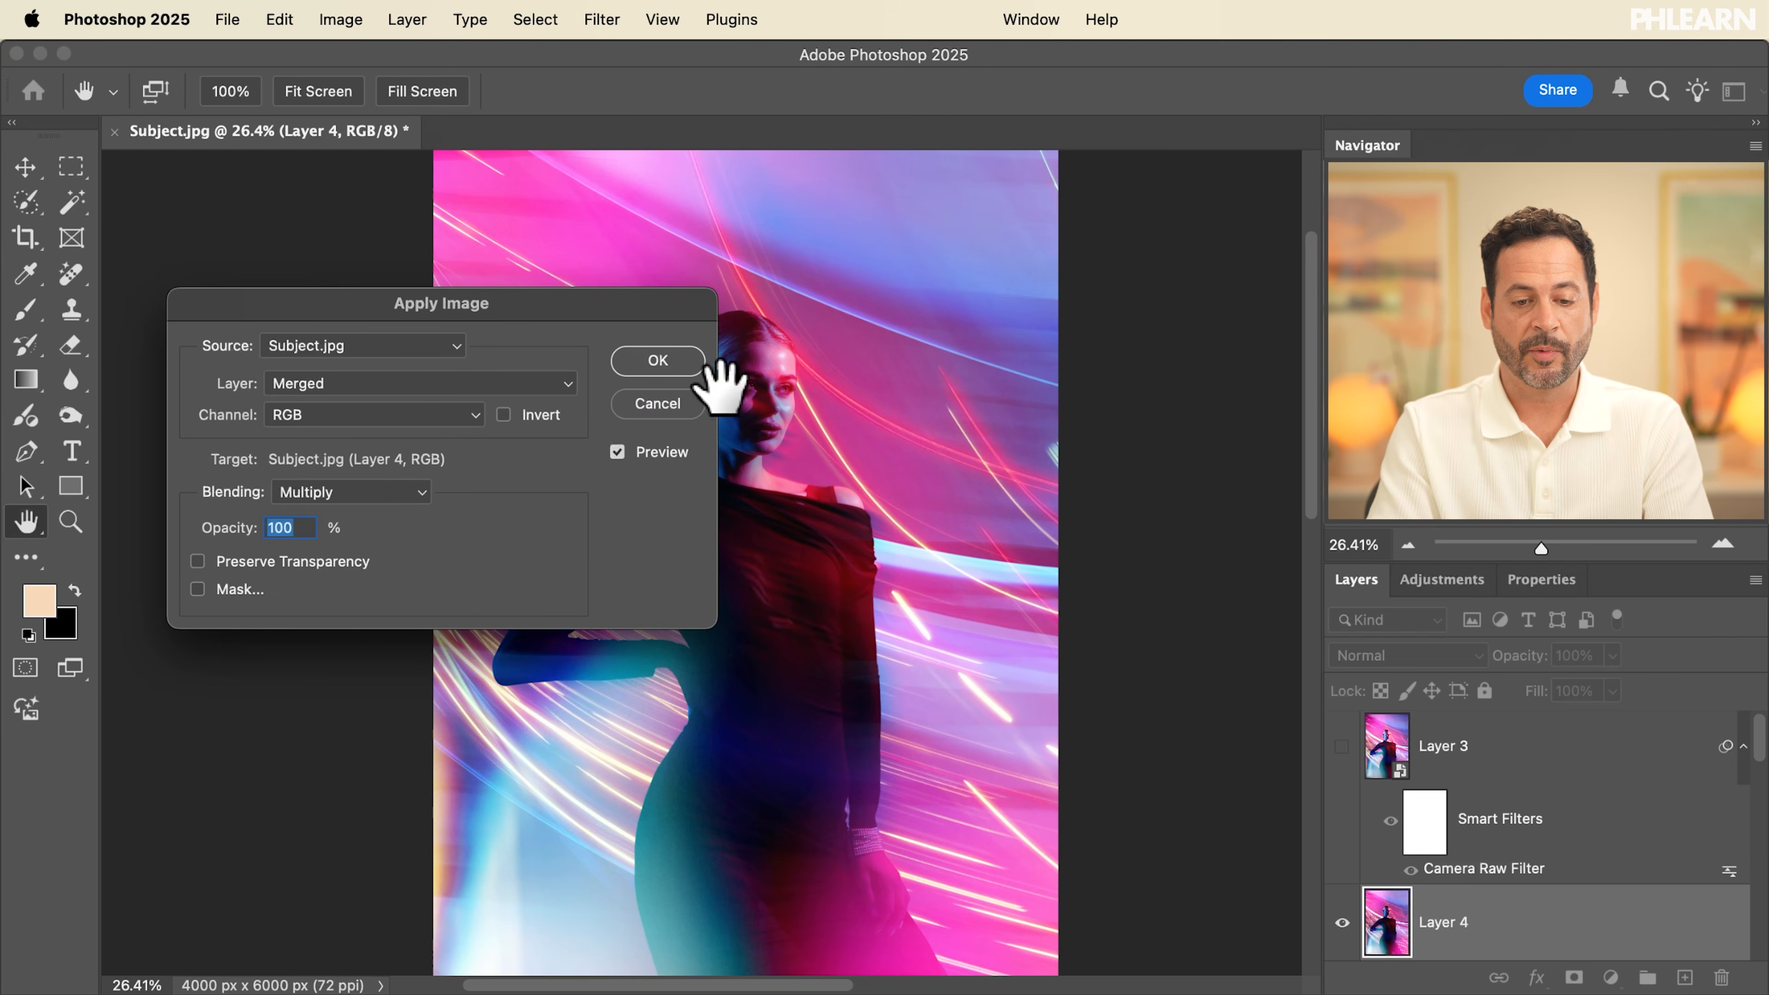
pyautogui.click(679, 364)
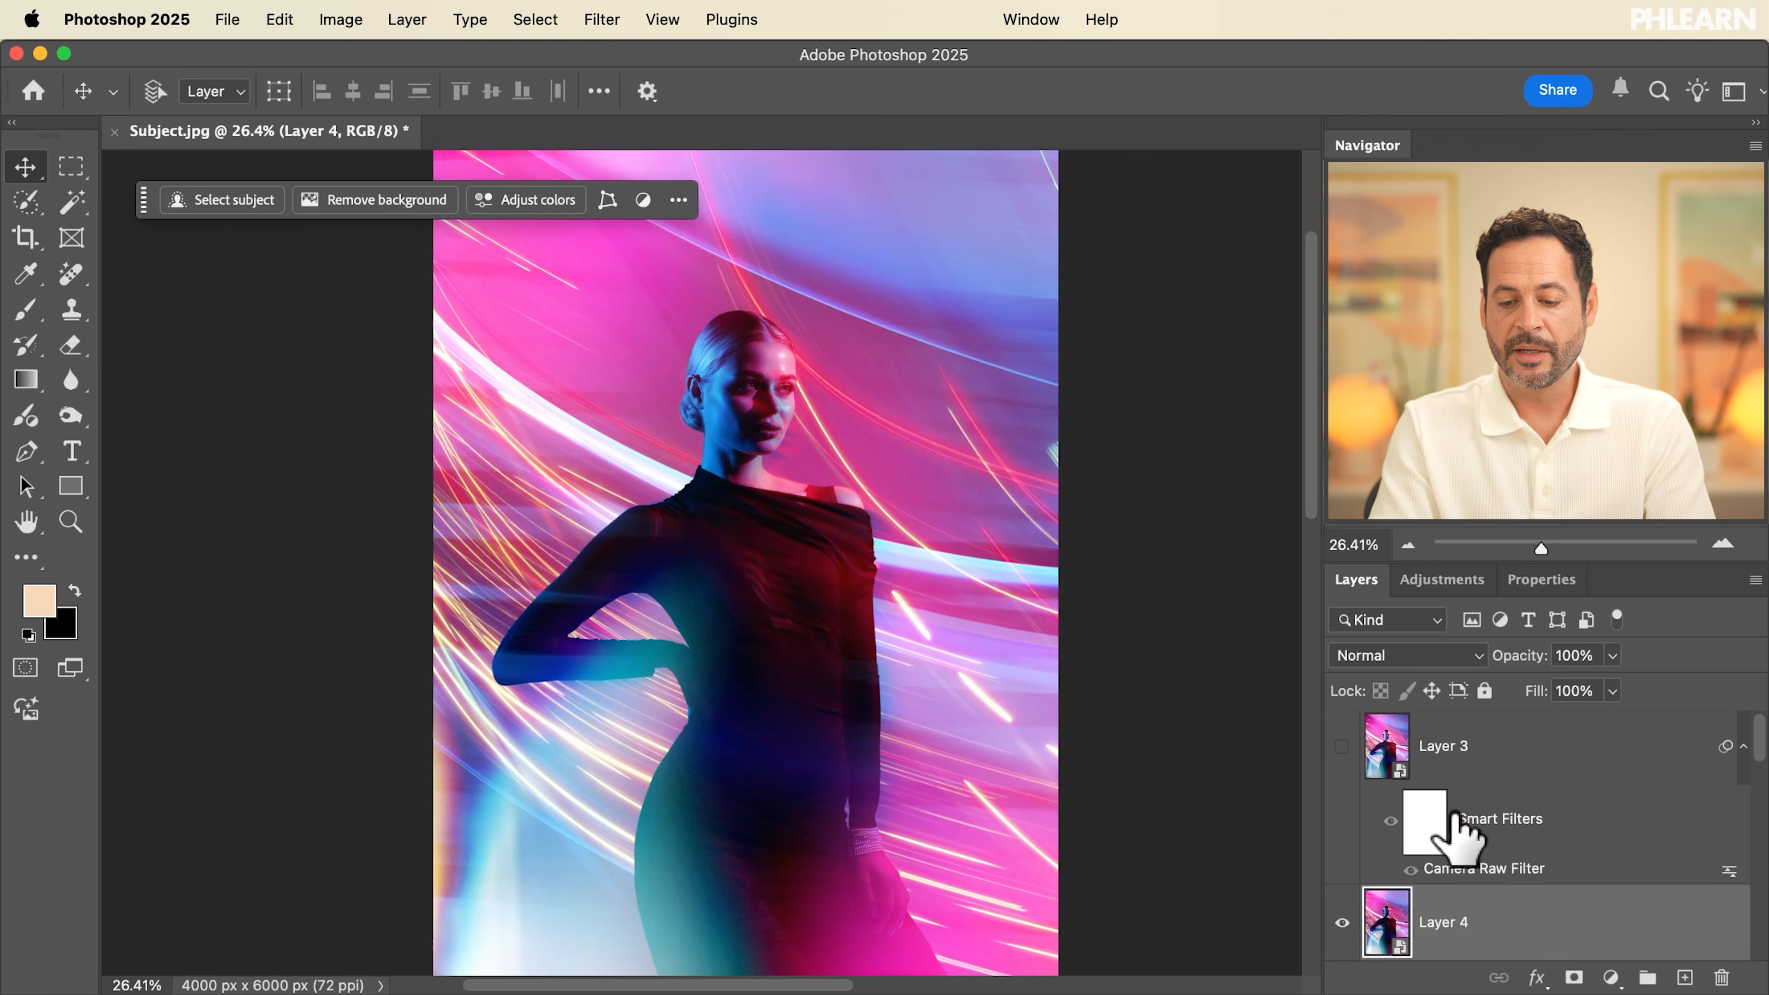
# Toggle Layer 3 to compare its filtered version with the newly merged Layer 4, leaving Layer 3 hidden
pyautogui.click(1341, 746)
pyautogui.click(1343, 746)
pyautogui.click(1343, 747)
pyautogui.click(1342, 746)
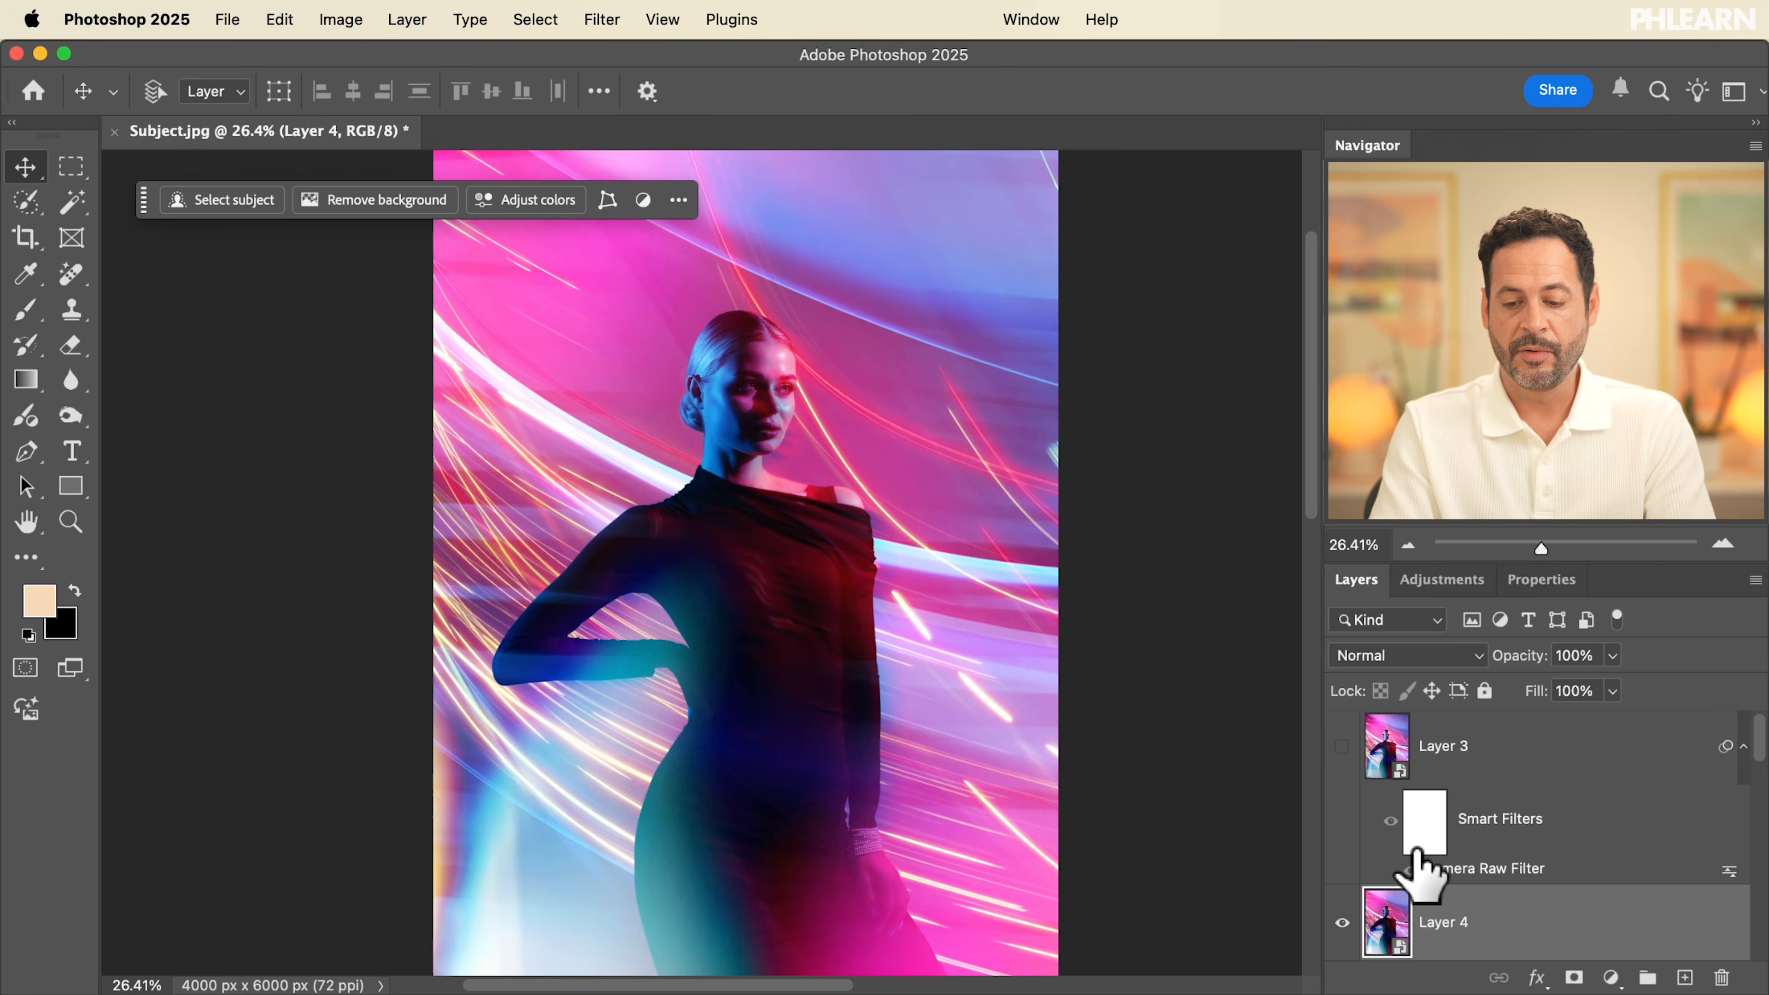
# Copy the Camera Raw smart filter from Layer 3 onto Layer 4
pyautogui.scroll(-2, 1504, 829)
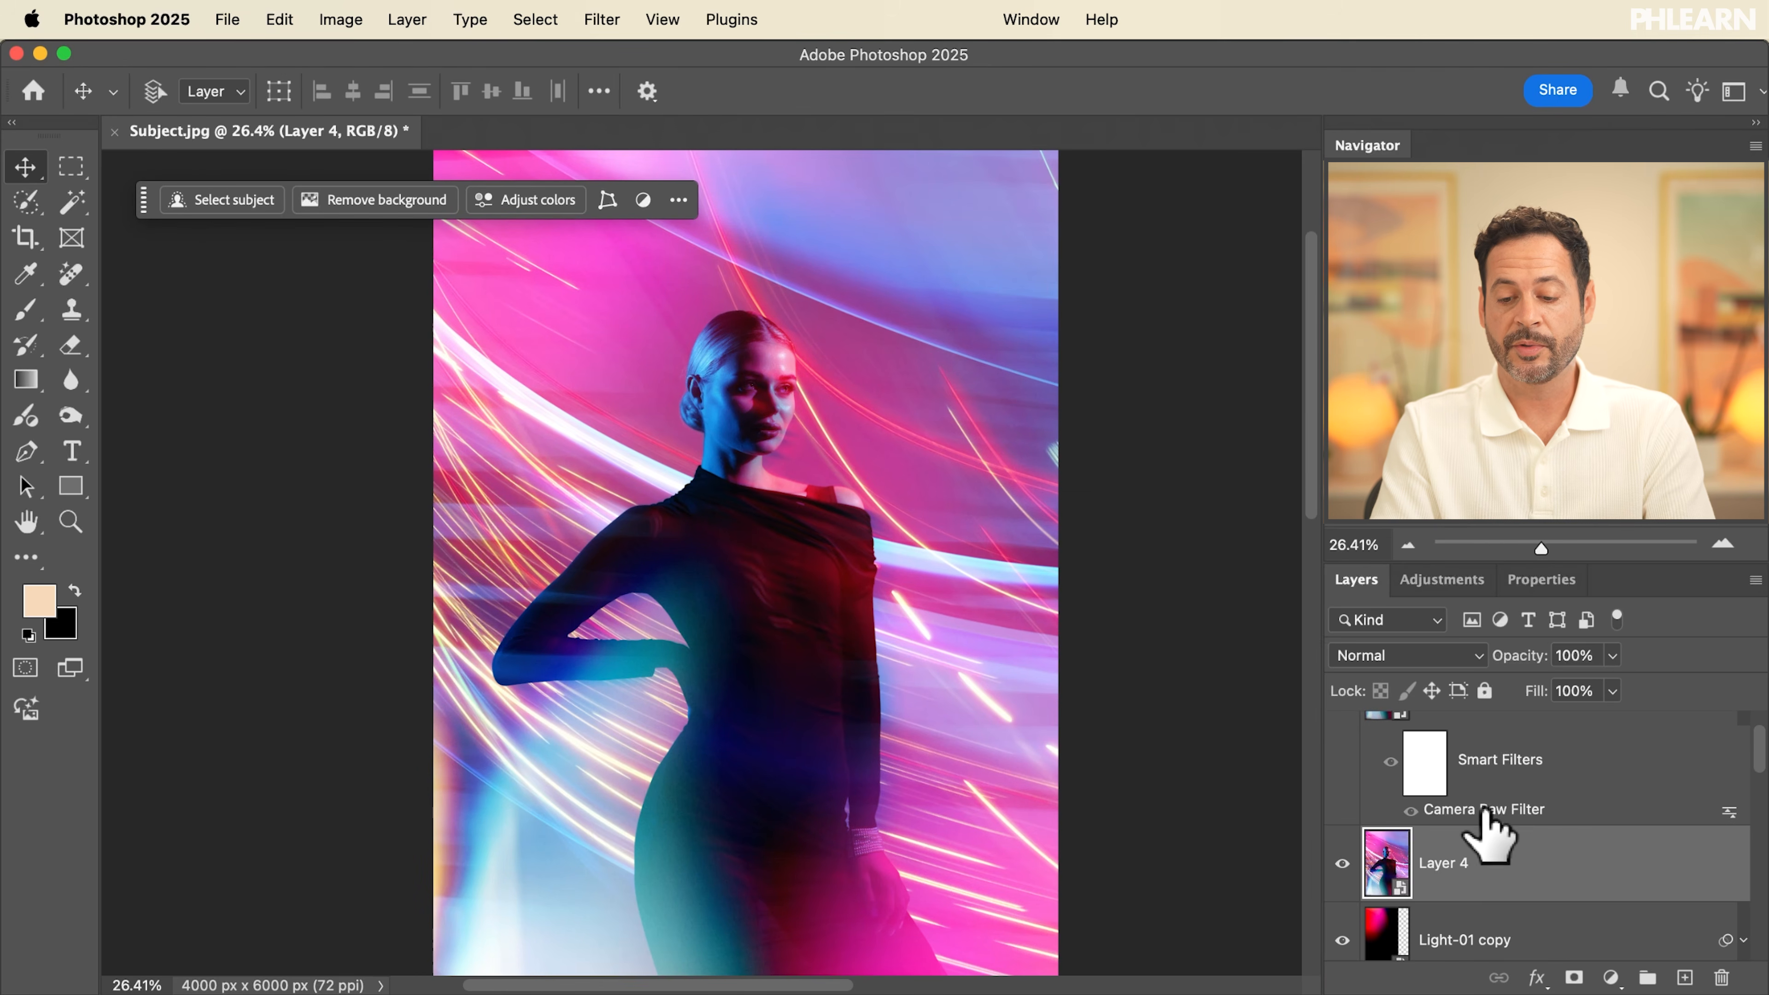
pyautogui.moveTo(1484, 766); pyautogui.dragTo(1480, 858)
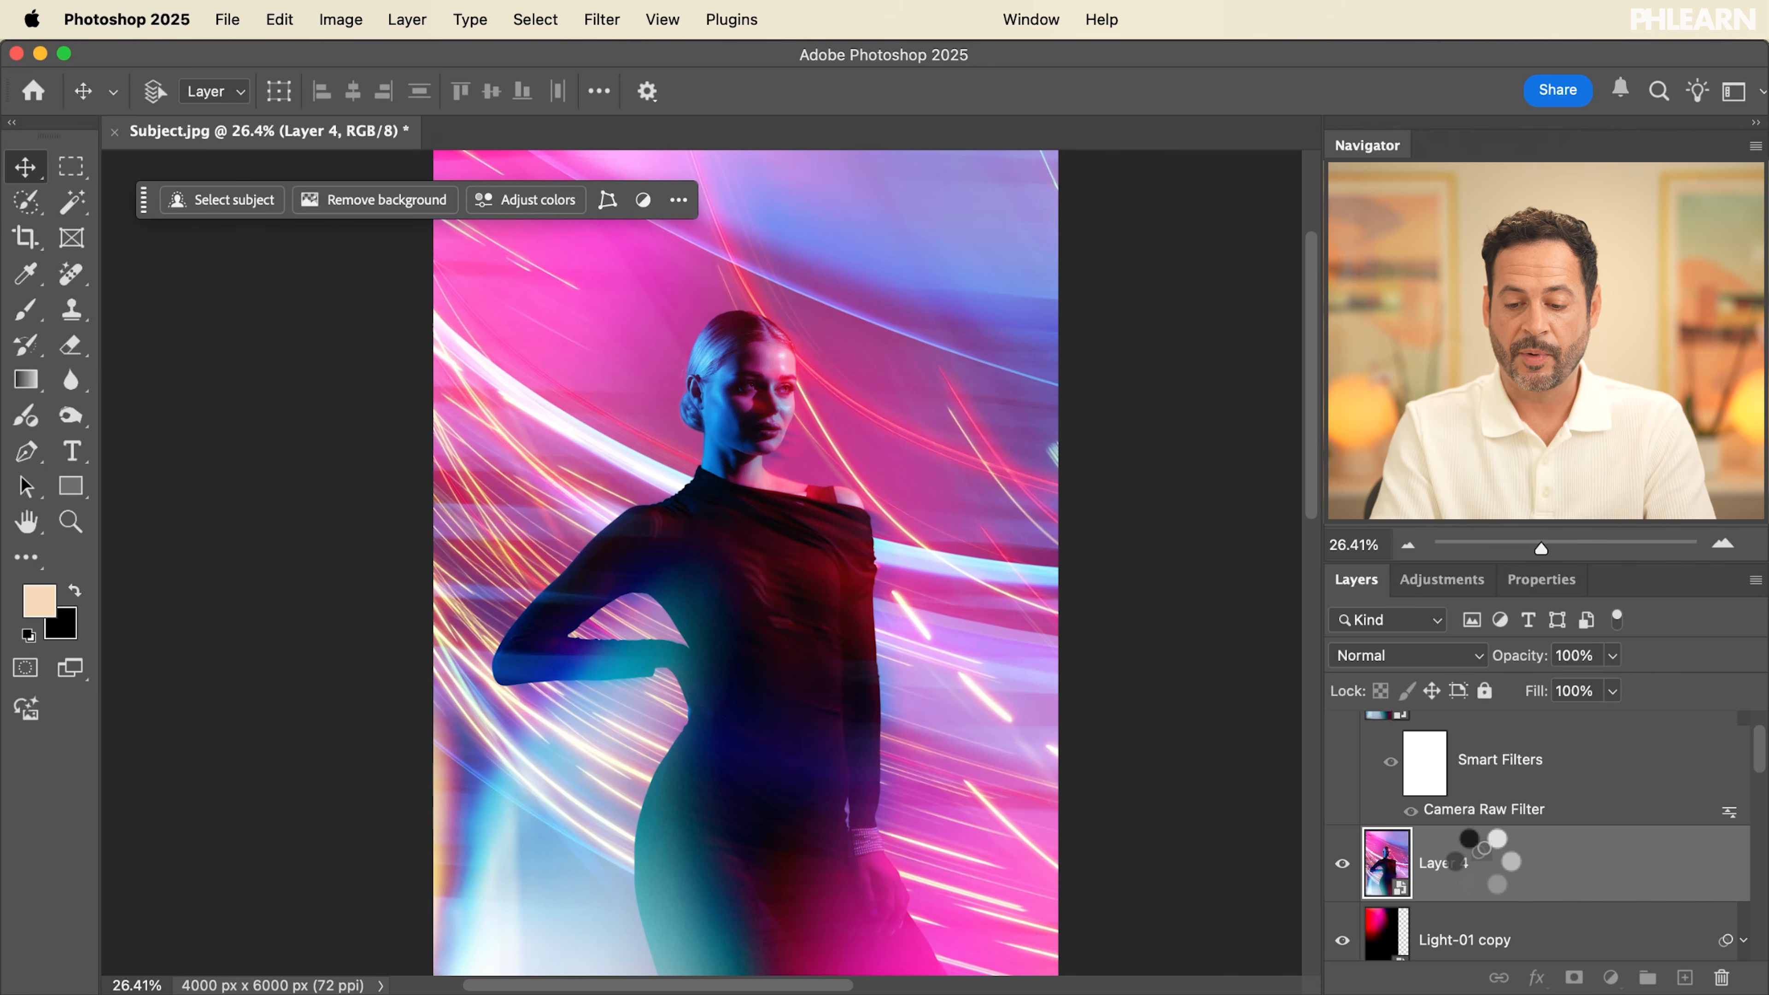
pyautogui.moveTo(1479, 858); pyautogui.dragTo(1482, 861)
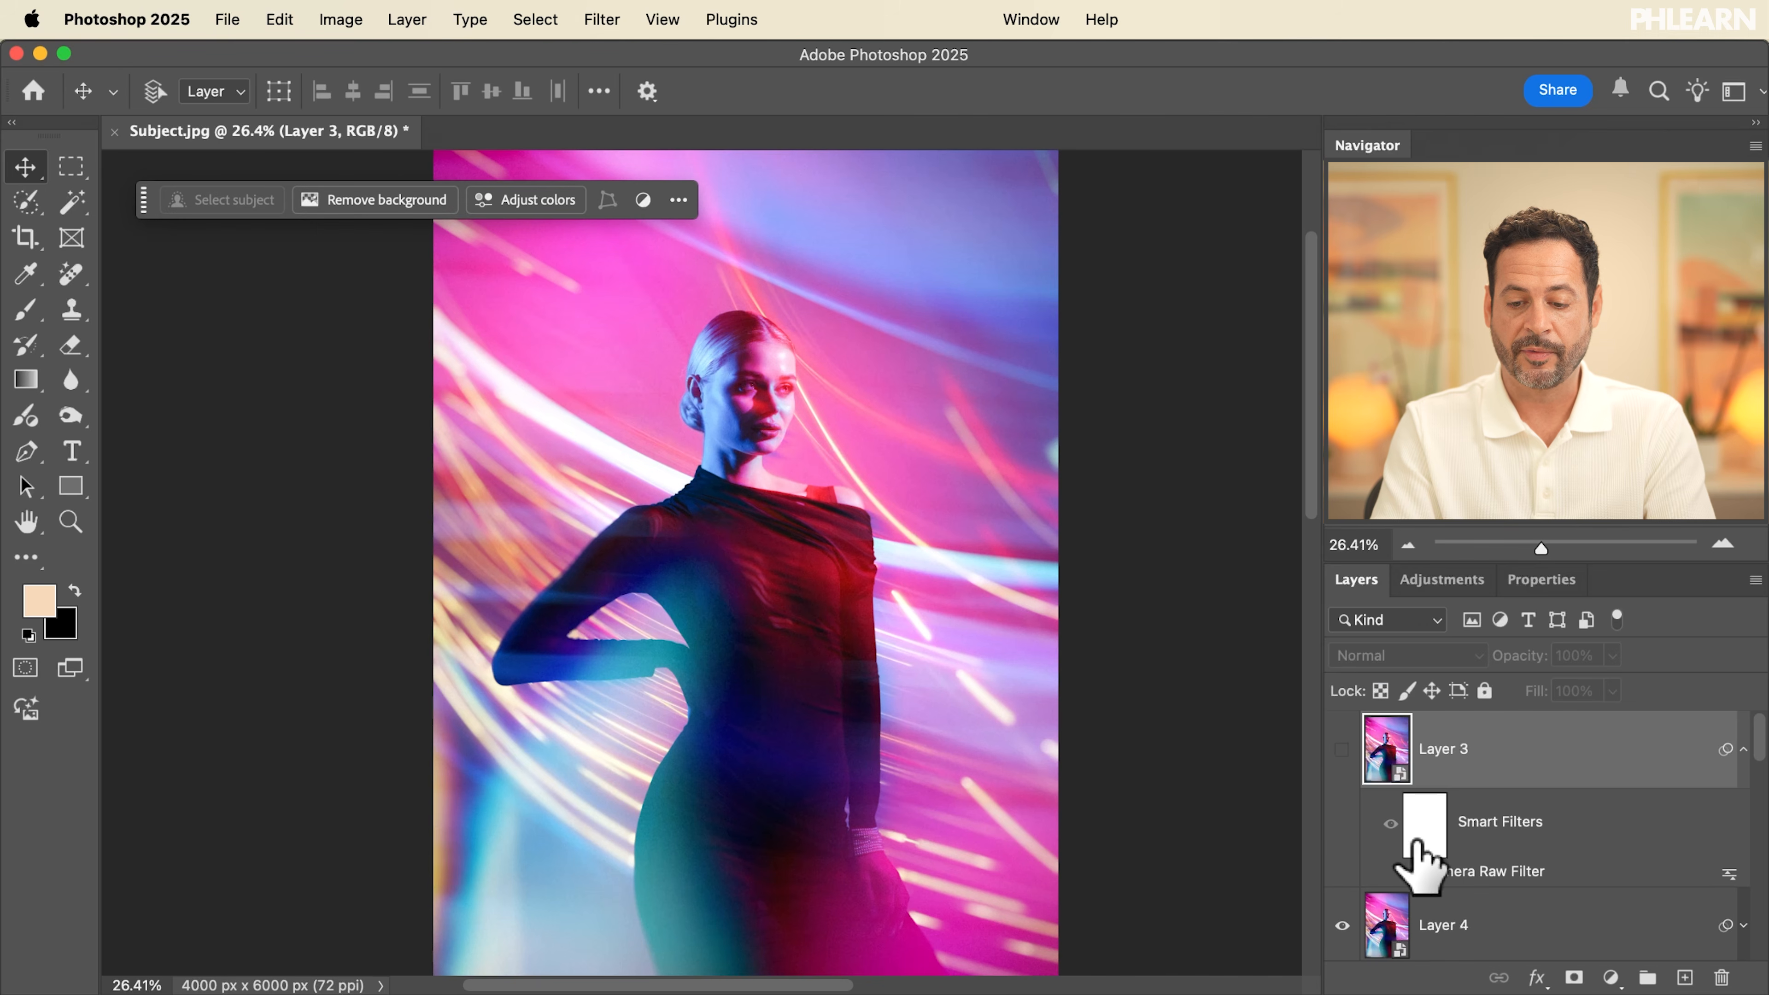
# Compare Layer 3 with the filtered Layer 4 by toggling their visibility, leaving only Layer 4 shown
pyautogui.scroll(-1, 1363, 822)
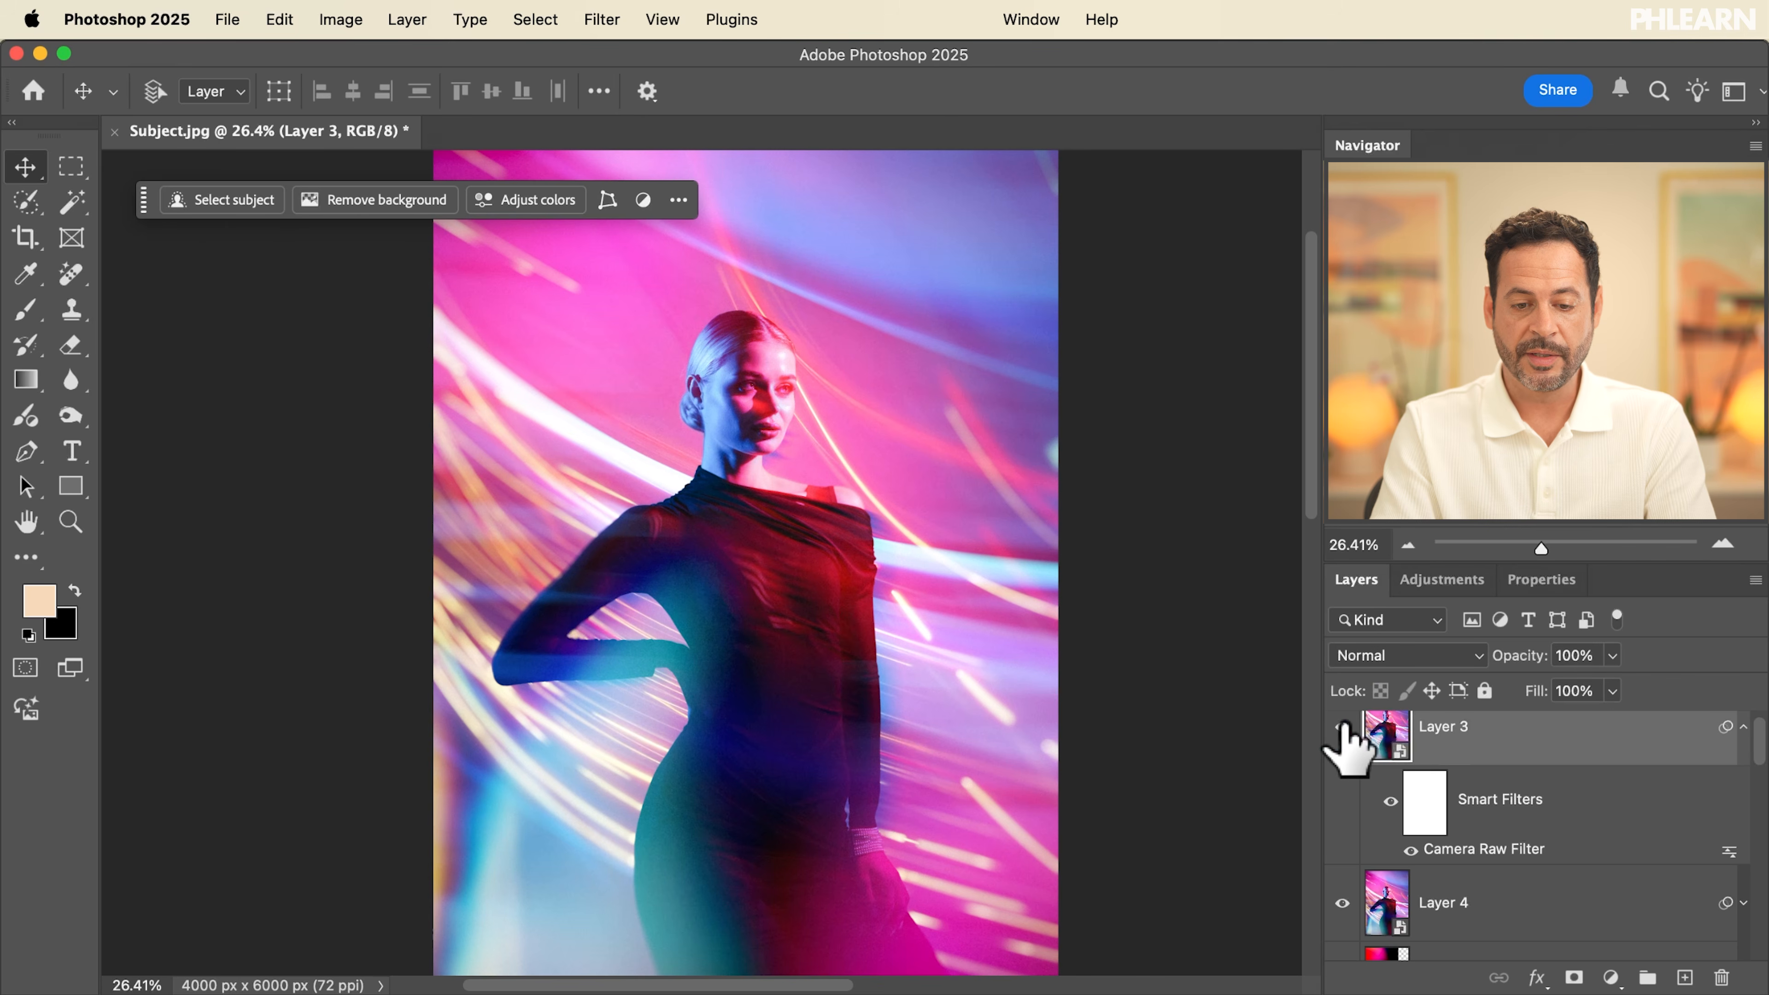
pyautogui.click(1341, 727)
pyautogui.click(1341, 903)
pyautogui.click(1341, 903)
pyautogui.scroll(1, 1343, 905)
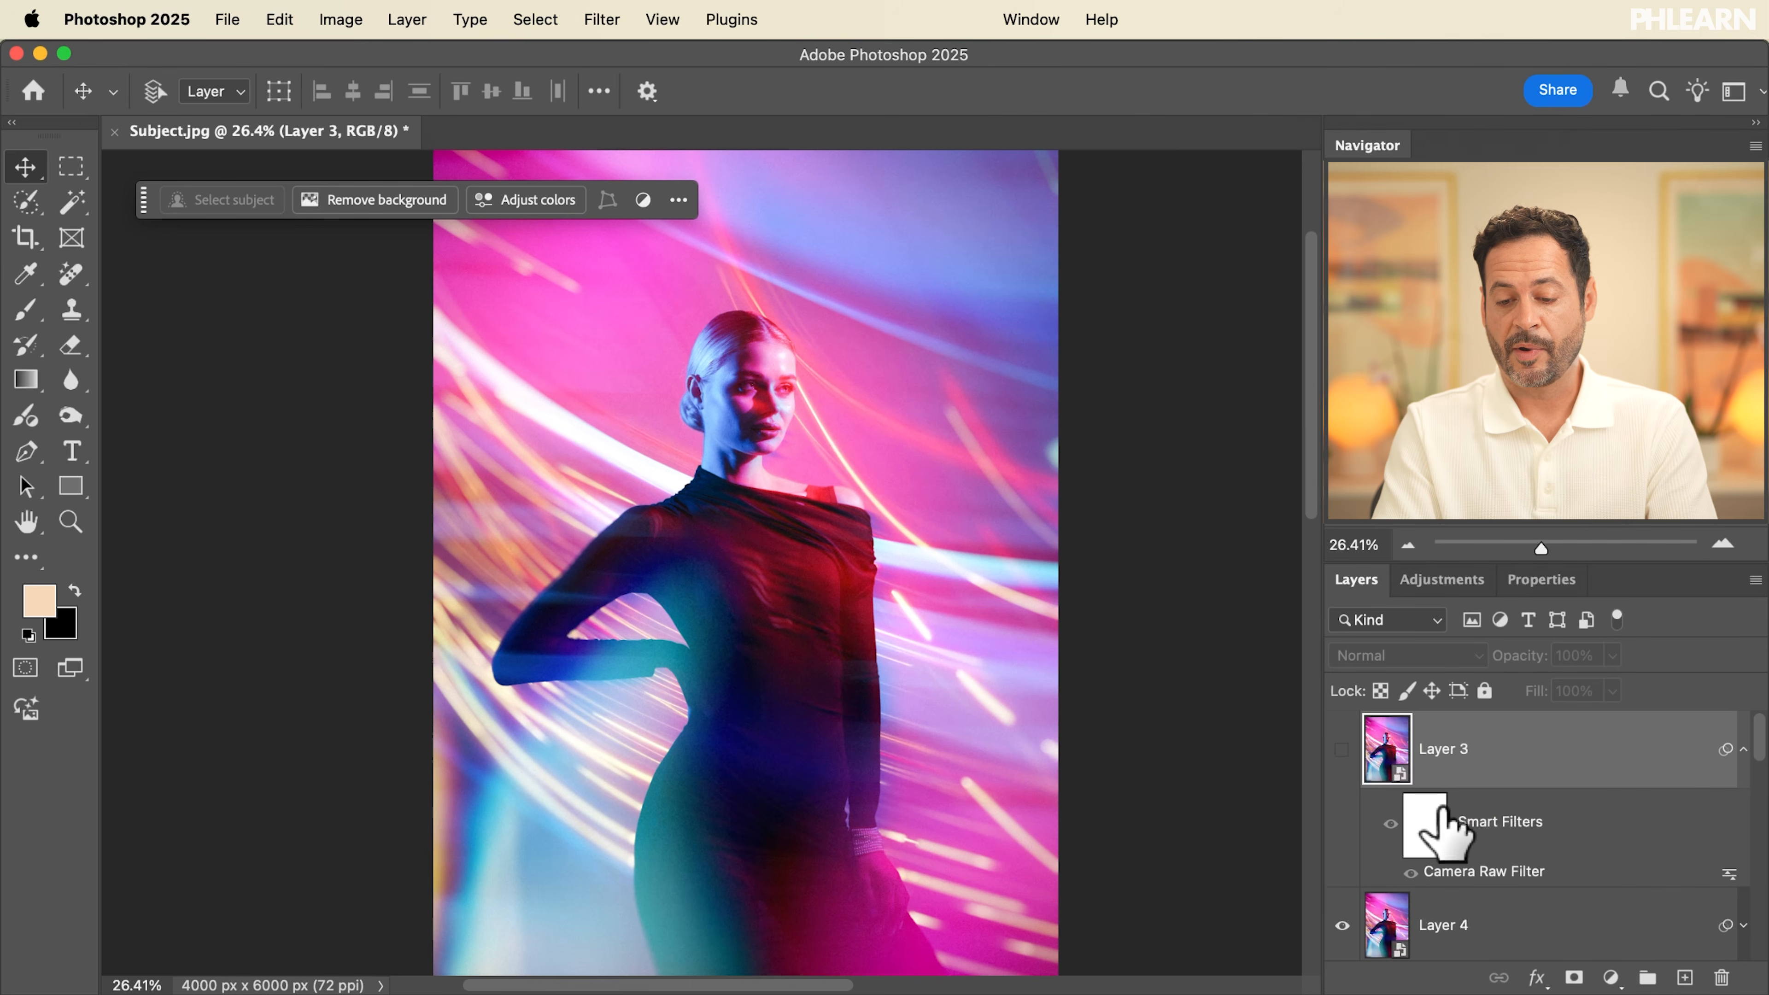
# Look through the layer stack and collapse Layer 3's smart filter list
pyautogui.click(1741, 749)
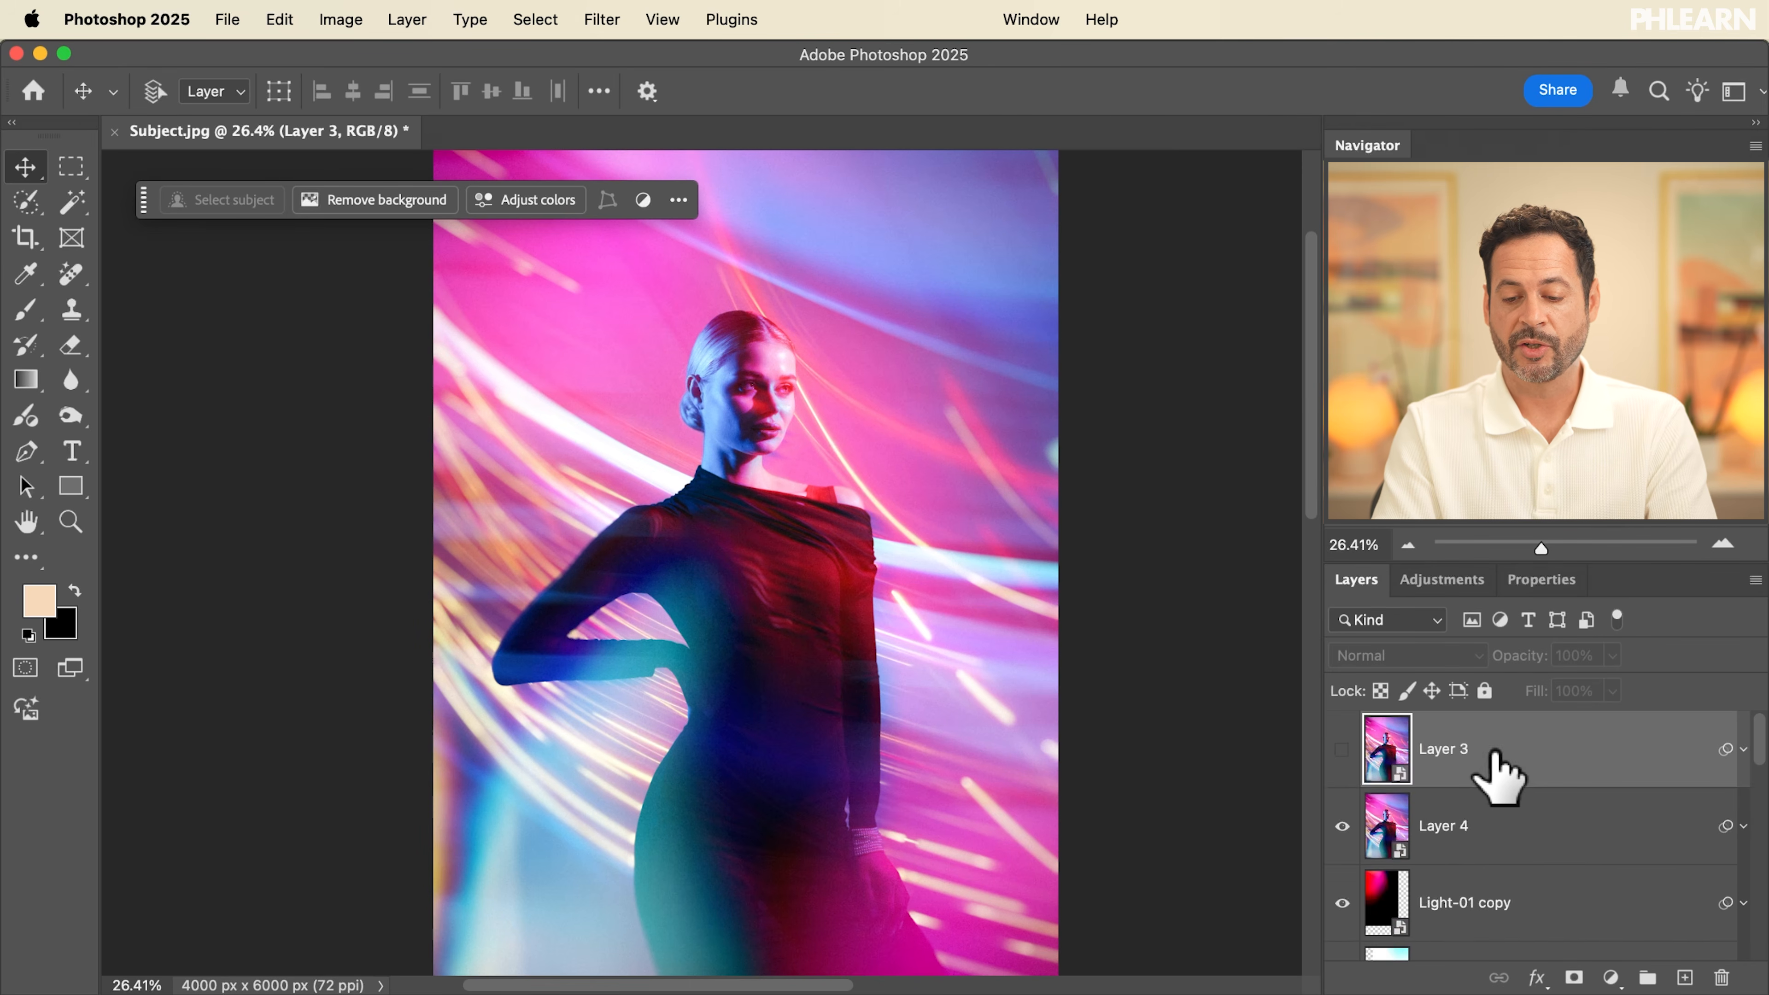
pyautogui.scroll(-10, 1497, 773)
pyautogui.scroll(10, 1496, 773)
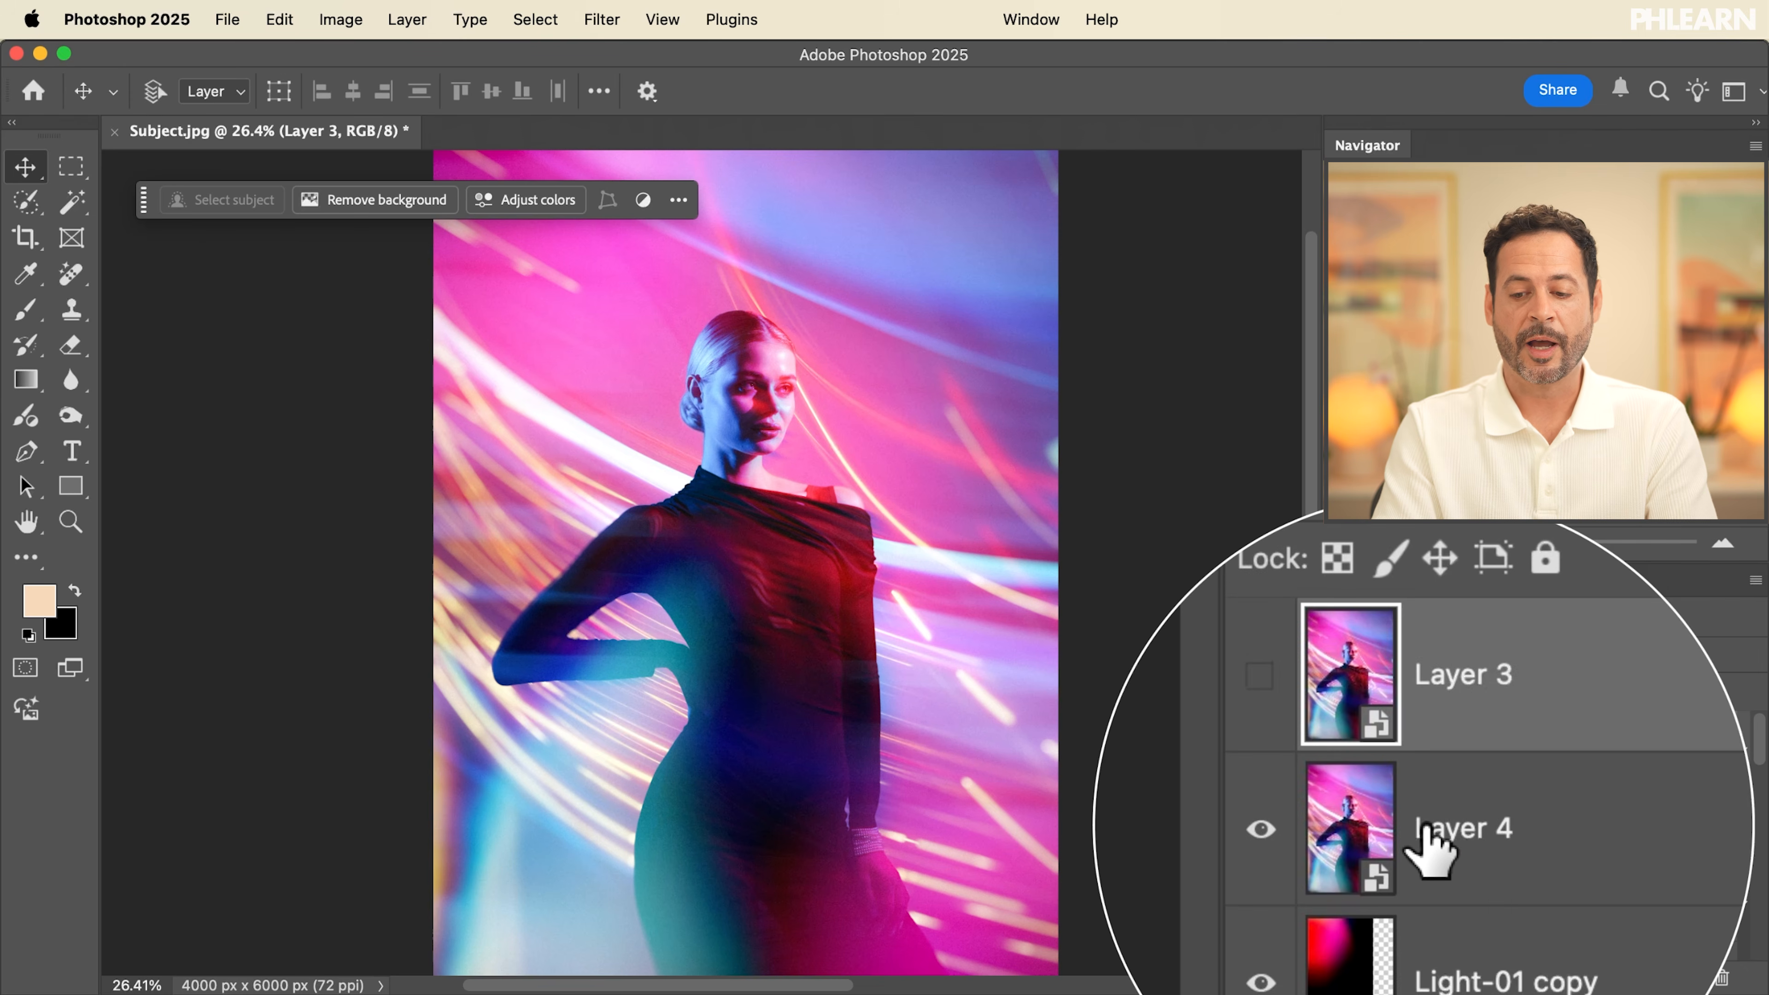
pyautogui.click(1743, 749)
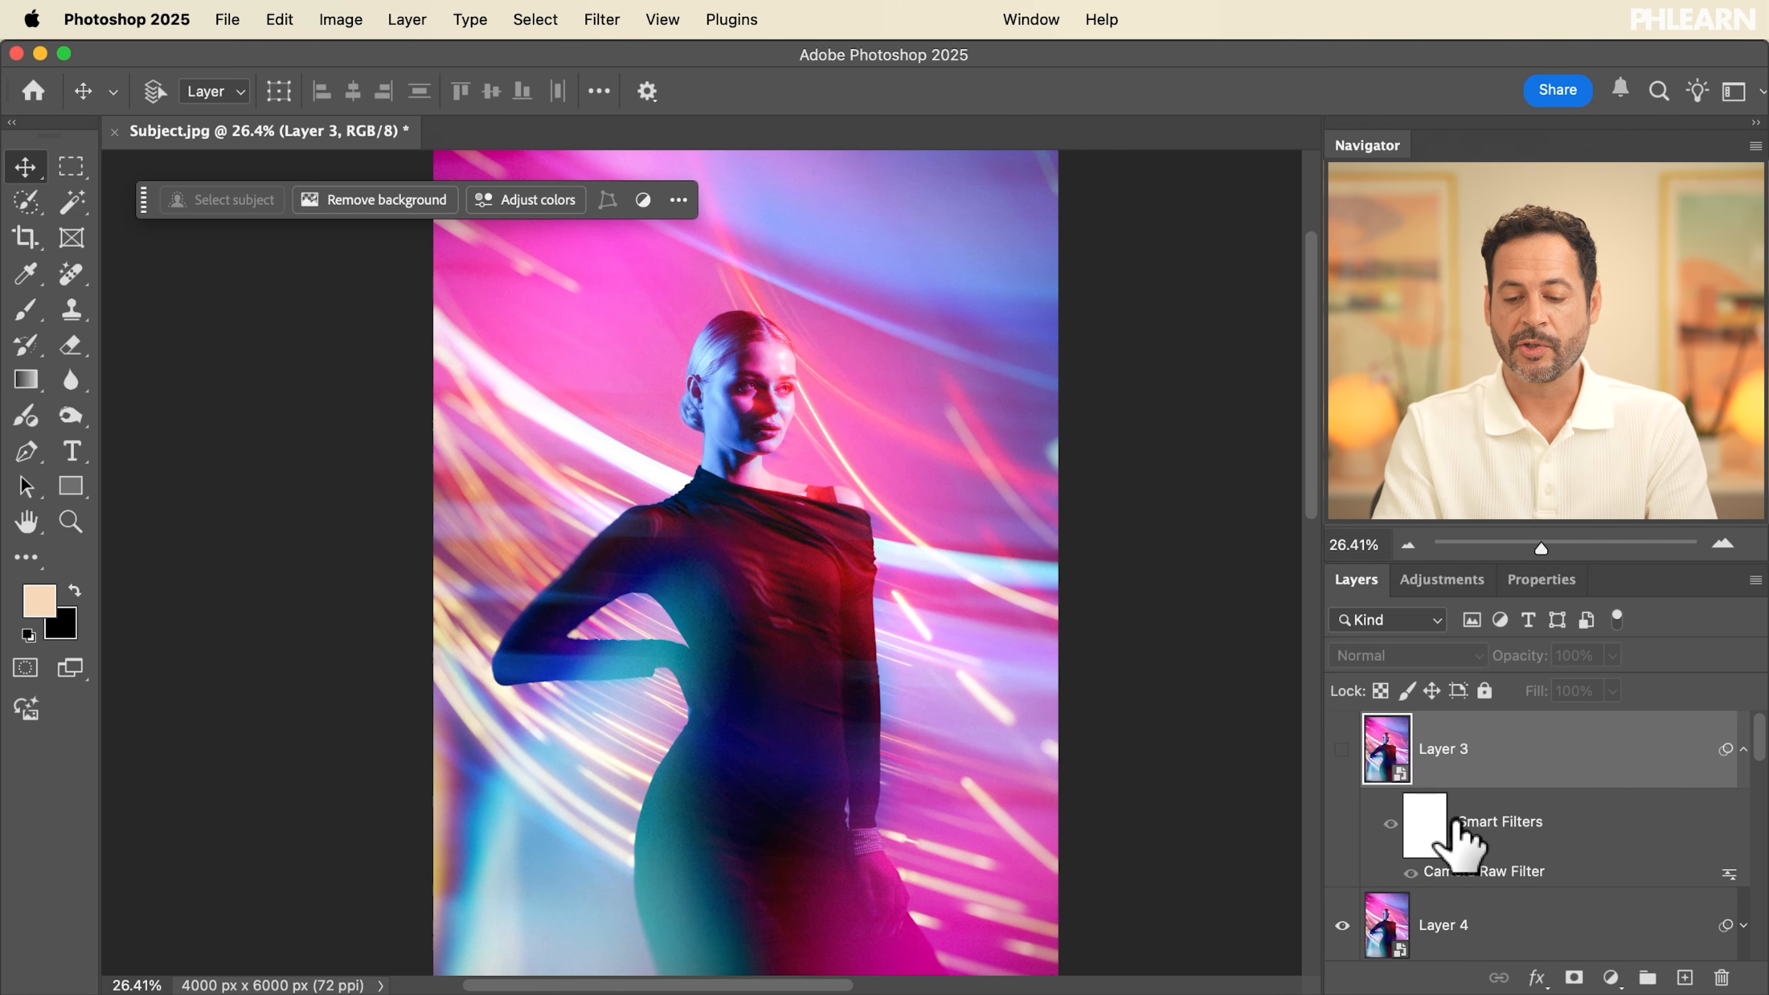
pyautogui.click(1743, 748)
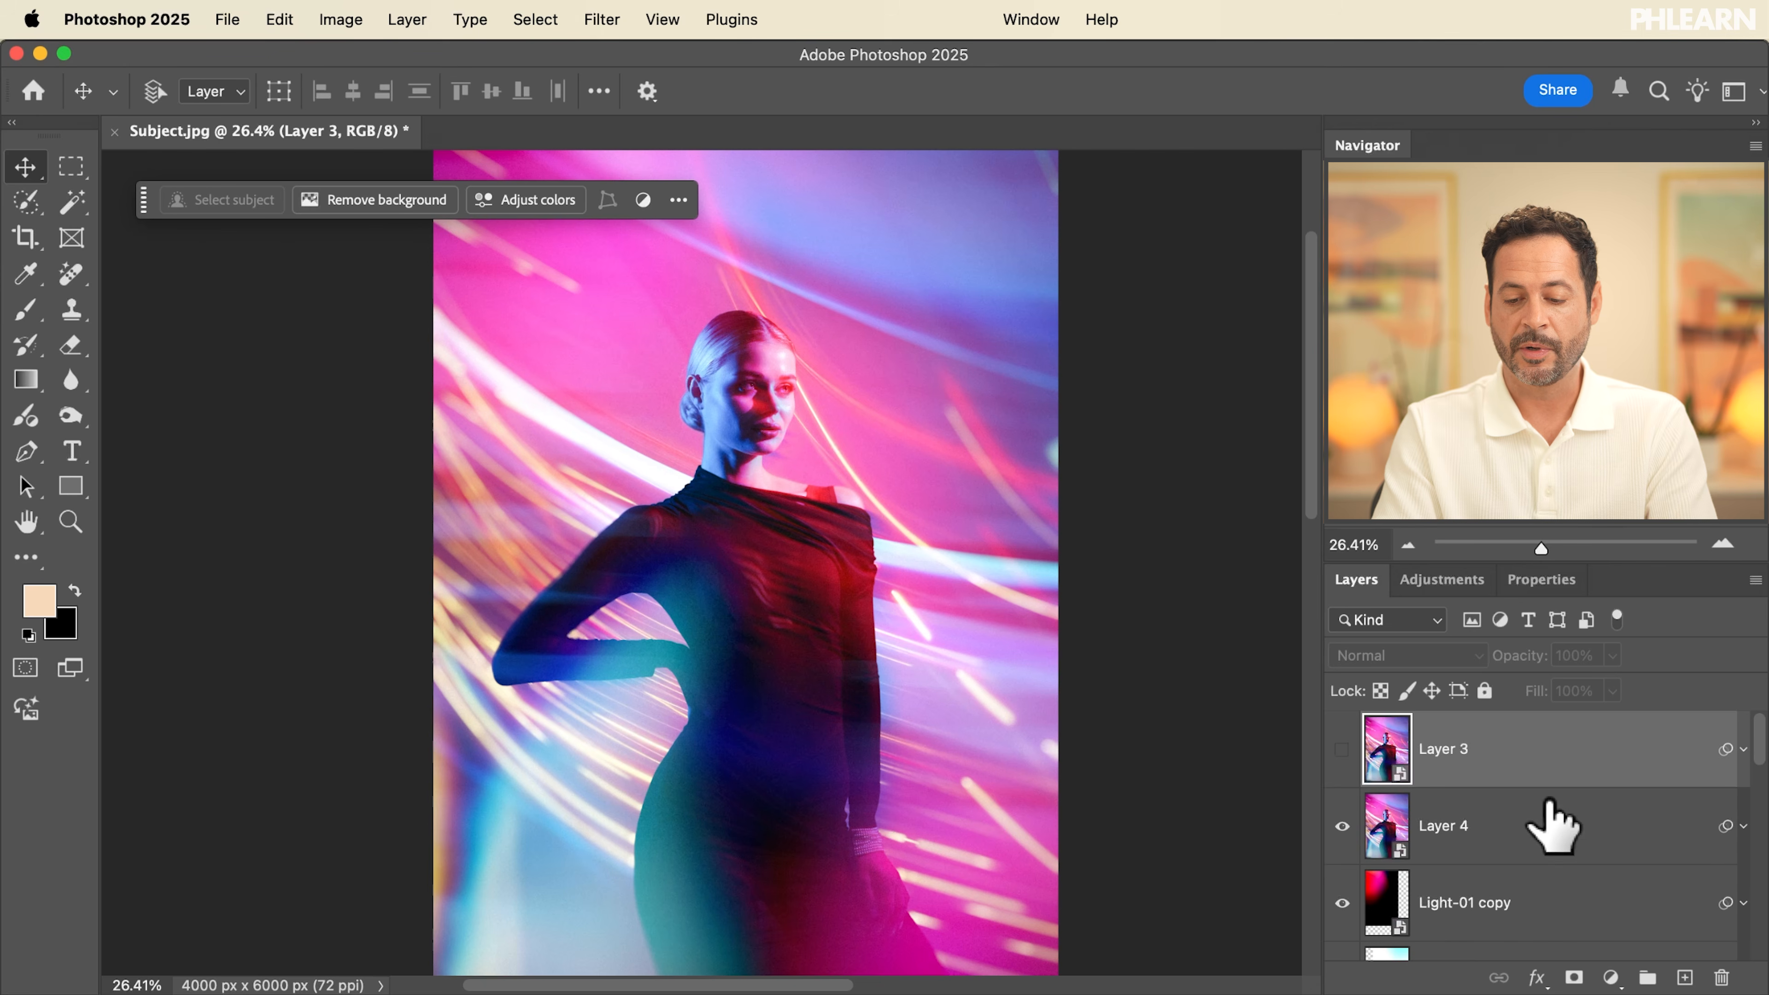
# Expand Layer 4's smart filters and toggle them off and on to compare the Camera Raw effect
pyautogui.click(1743, 826)
pyautogui.scroll(-2, 1515, 827)
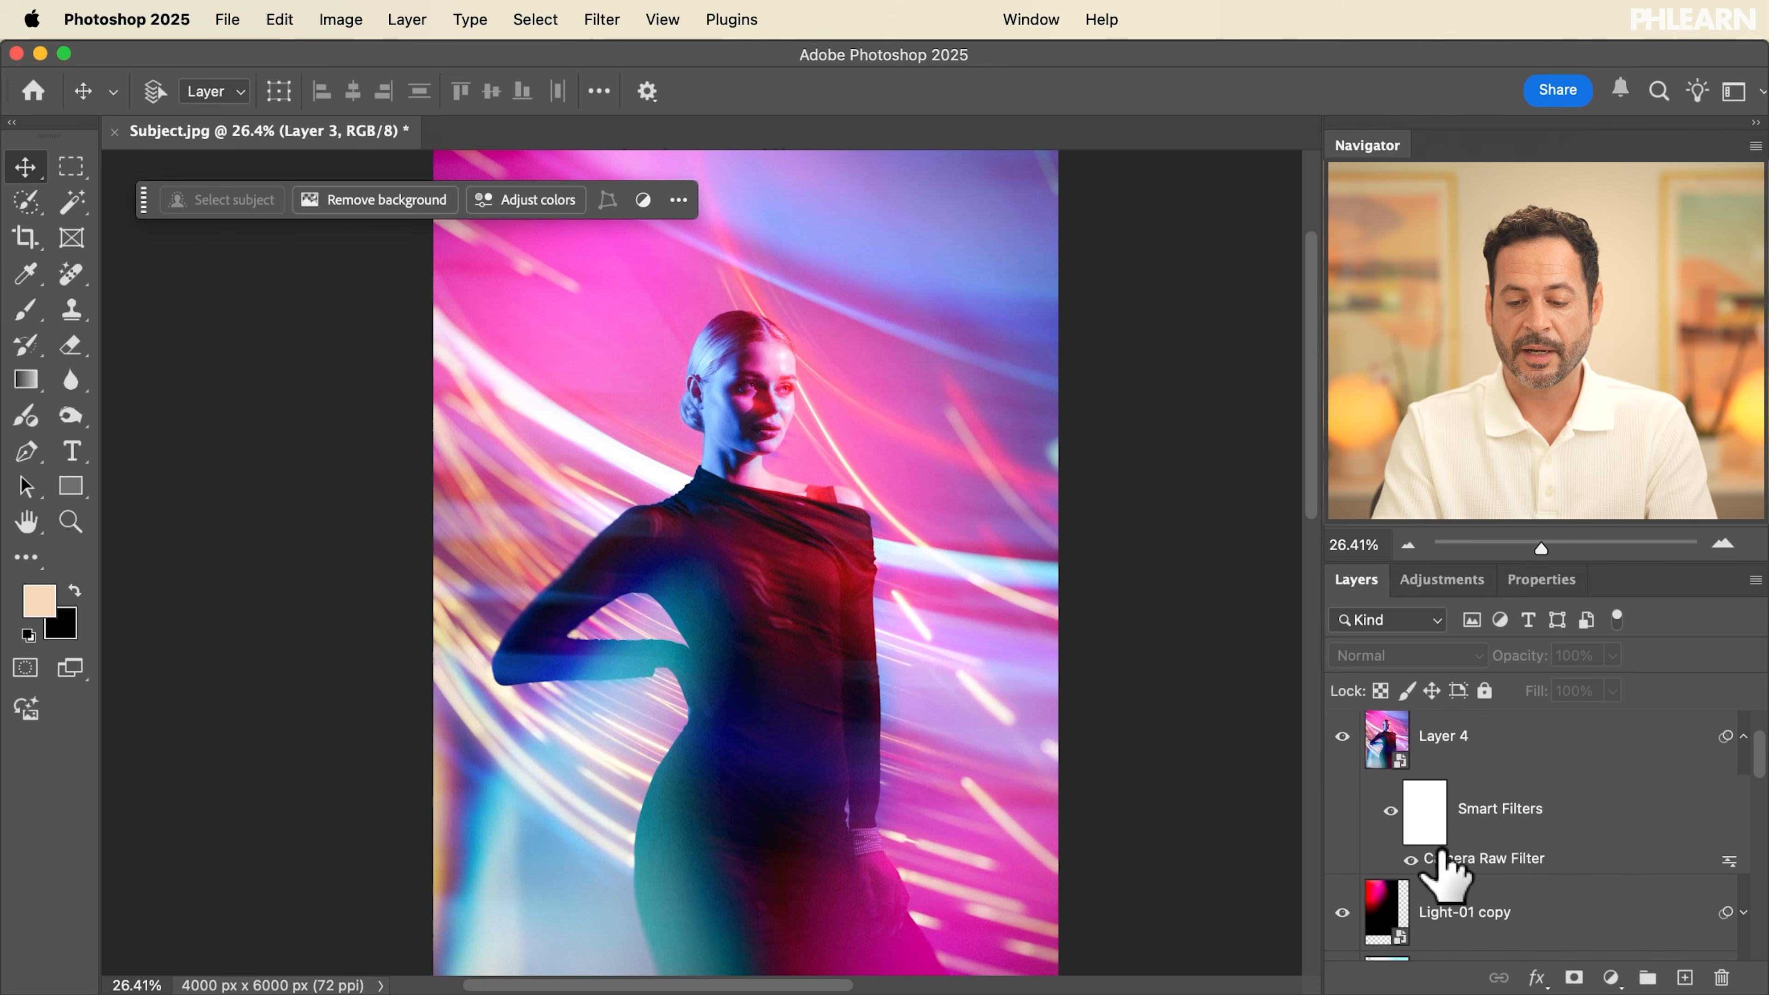
pyautogui.click(1391, 810)
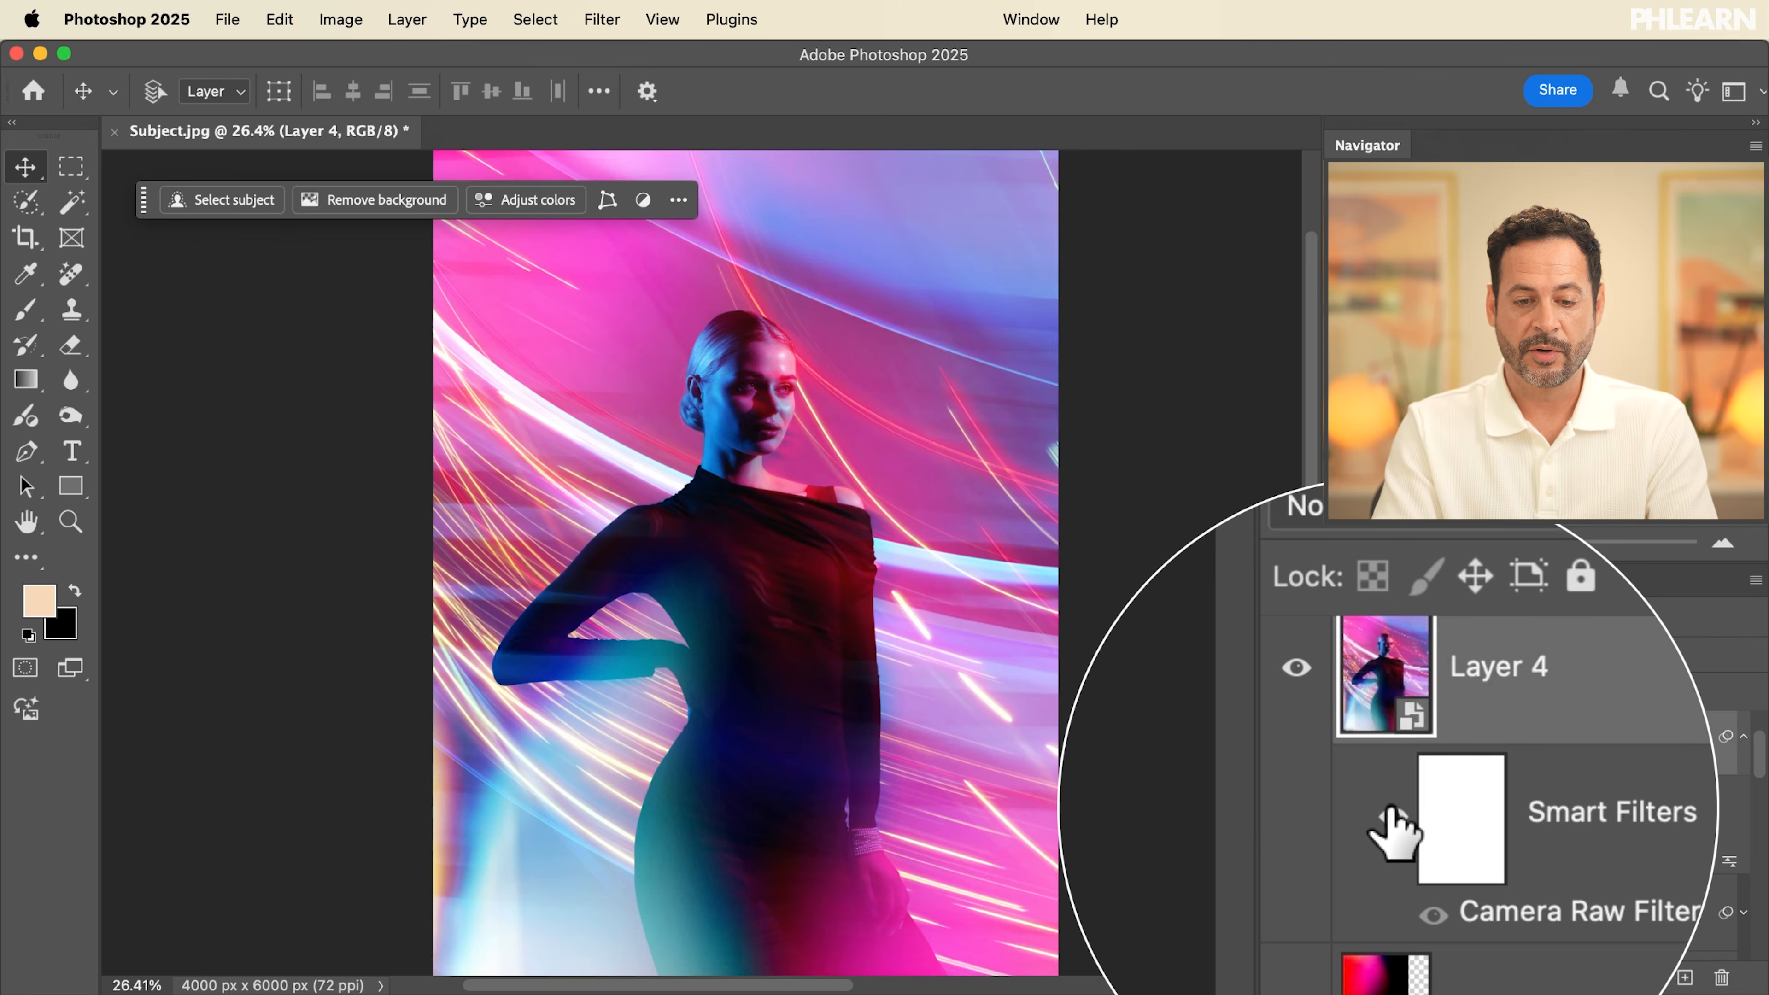
pyautogui.click(1391, 900)
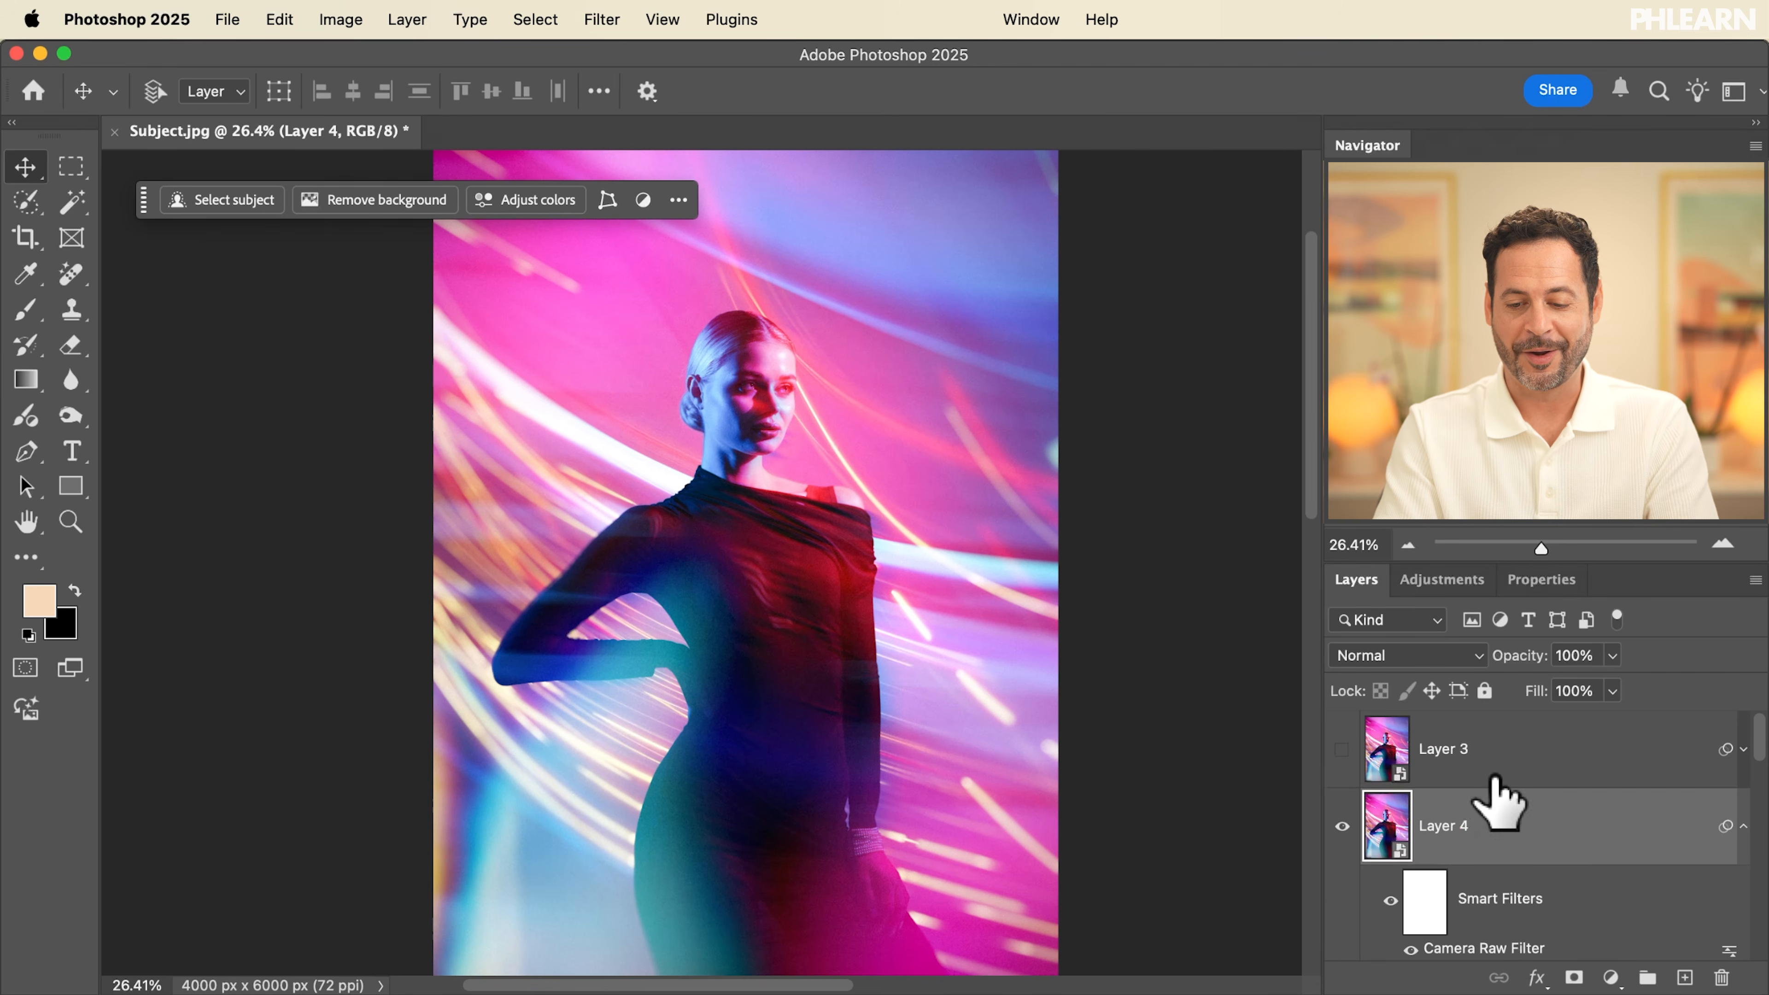
# Isolate the original Background layer and restore all layers repeatedly to compare the source photo with the finished composite
pyautogui.scroll(-3, 1497, 822)
pyautogui.keyDown('alt'); pyautogui.click(1342, 922); pyautogui.keyUp('alt')
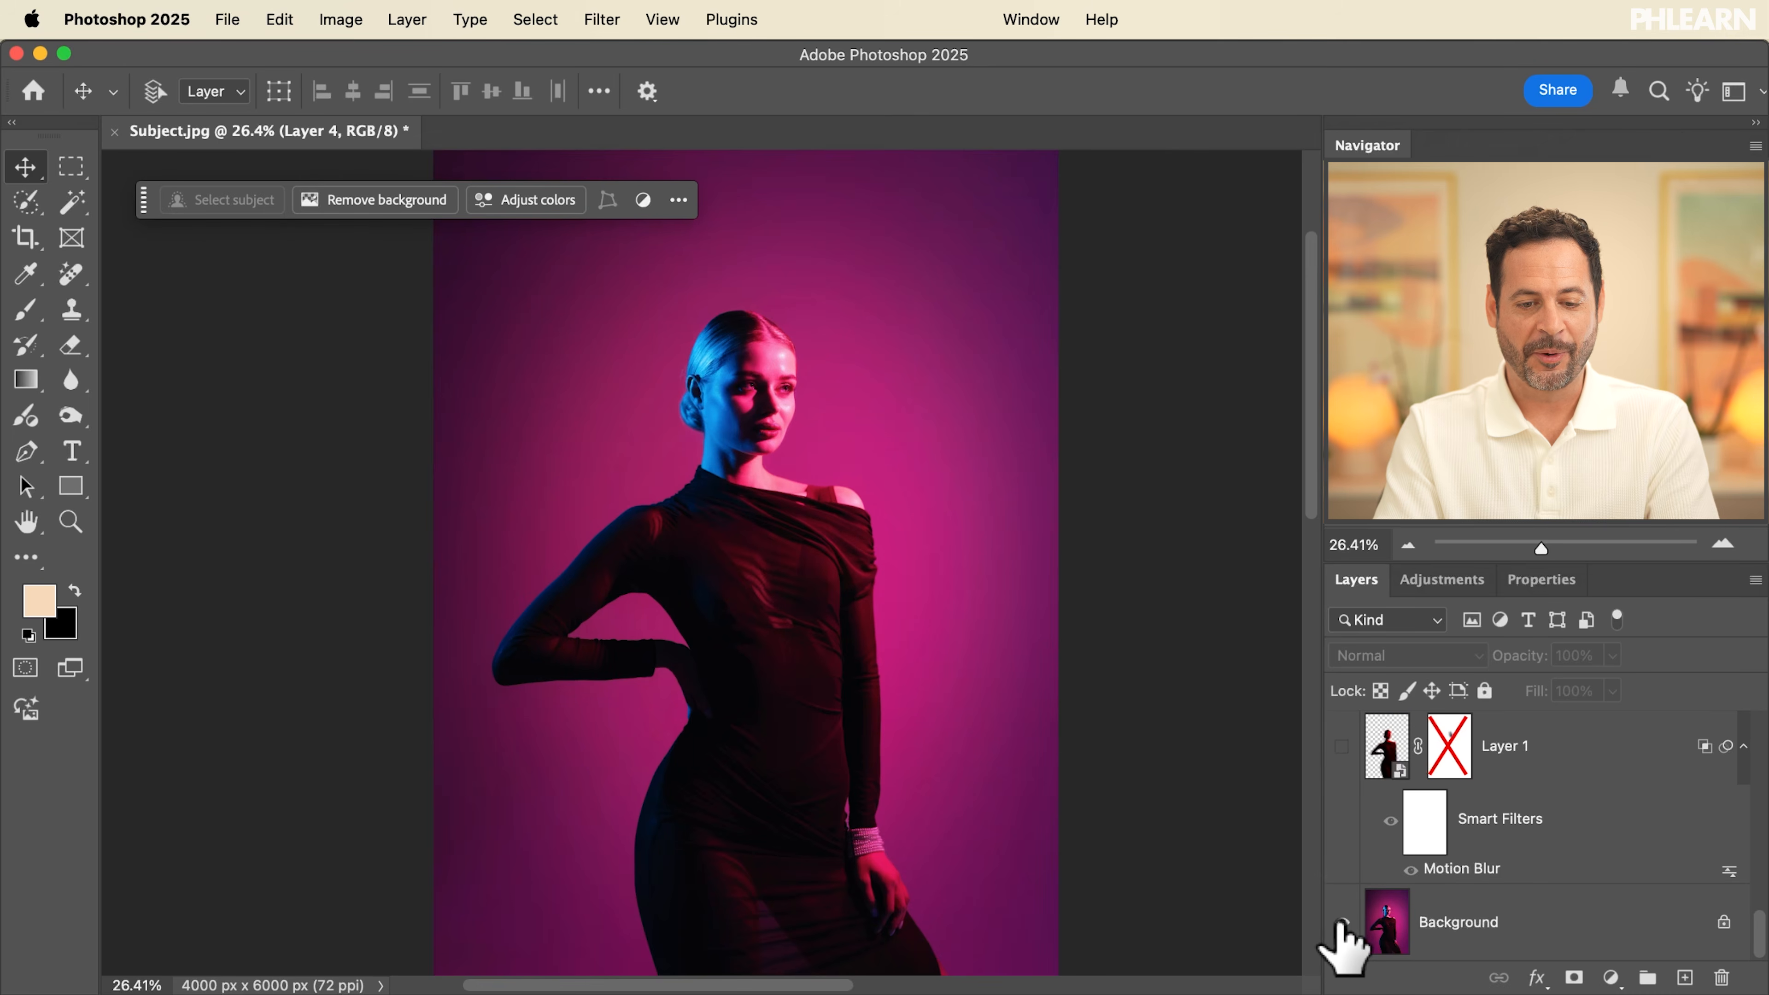
pyautogui.keyDown('alt'); pyautogui.click(1342, 922); pyautogui.keyUp('alt')
pyautogui.keyDown('alt'); pyautogui.click(1341, 922); pyautogui.keyUp('alt')
pyautogui.keyDown('alt'); pyautogui.click(1341, 921); pyautogui.keyUp('alt')
pyautogui.keyDown('alt'); pyautogui.click(1341, 921); pyautogui.keyUp('alt')
pyautogui.keyDown('alt'); pyautogui.click(1342, 922); pyautogui.keyUp('alt')
pyautogui.keyDown('alt'); pyautogui.click(1342, 922); pyautogui.keyUp('alt')
pyautogui.keyDown('alt'); pyautogui.click(1342, 921); pyautogui.keyUp('alt')
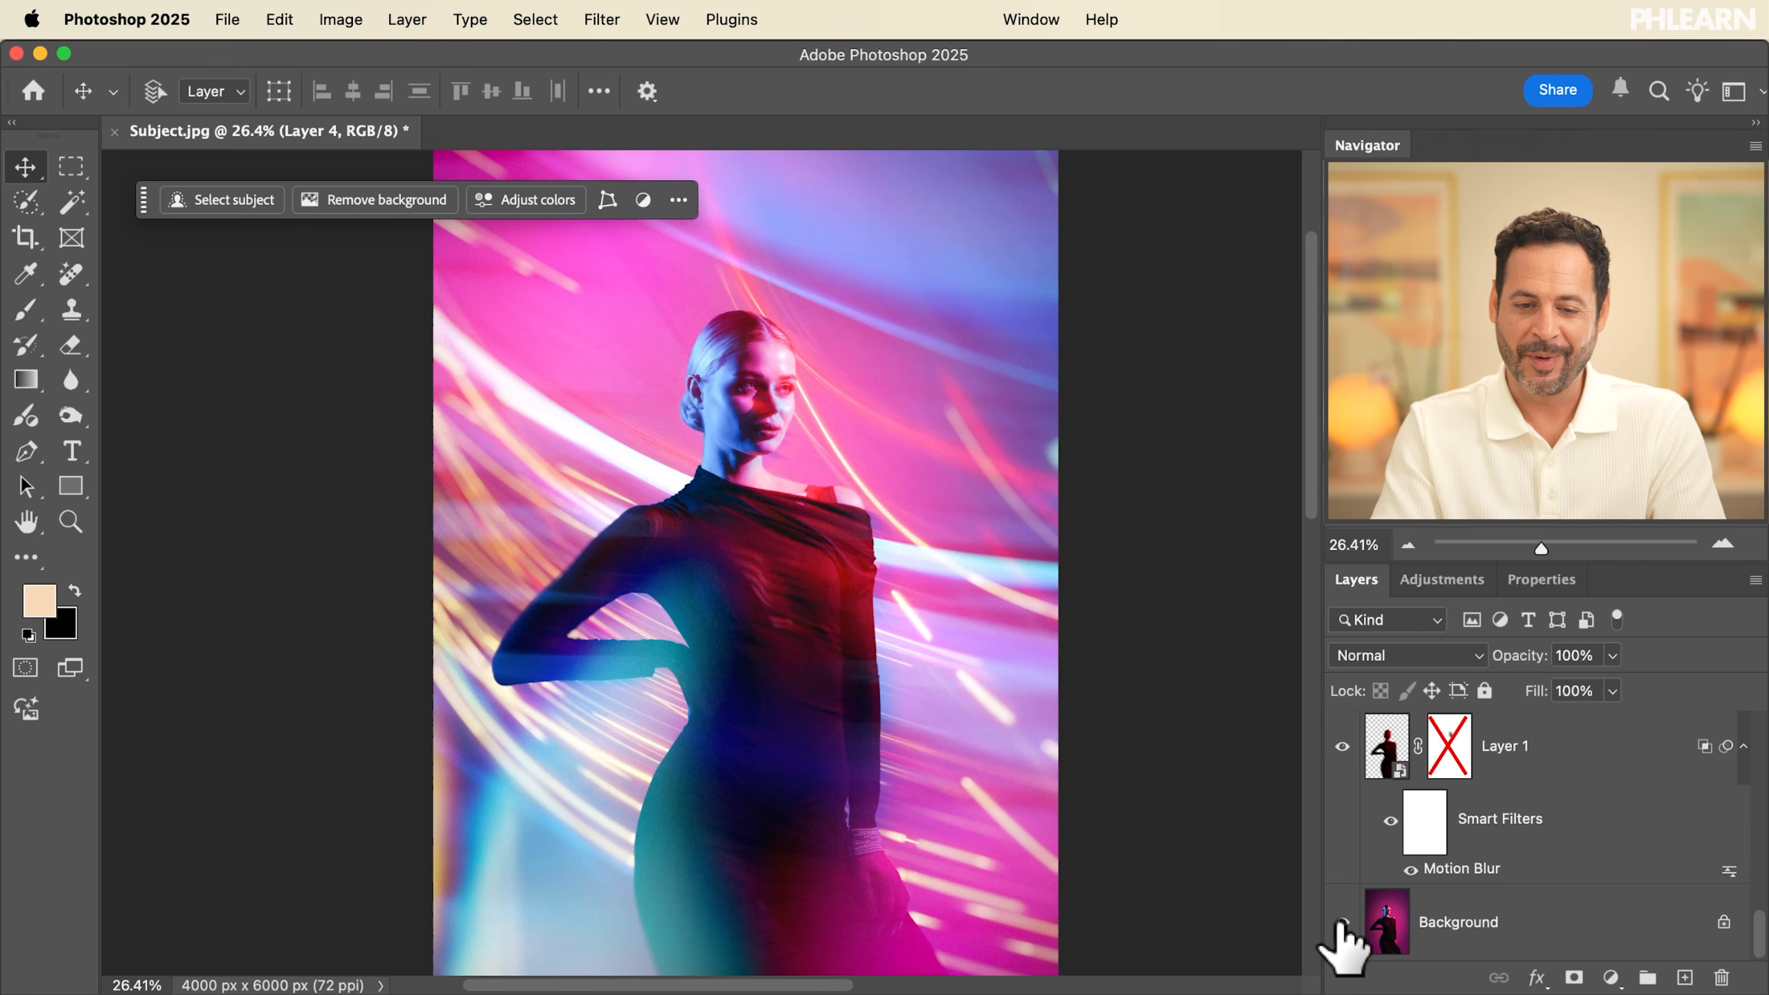
pyautogui.keyDown('alt'); pyautogui.click(1341, 922); pyautogui.keyUp('alt')
pyautogui.keyDown('alt'); pyautogui.click(1342, 921); pyautogui.keyUp('alt')
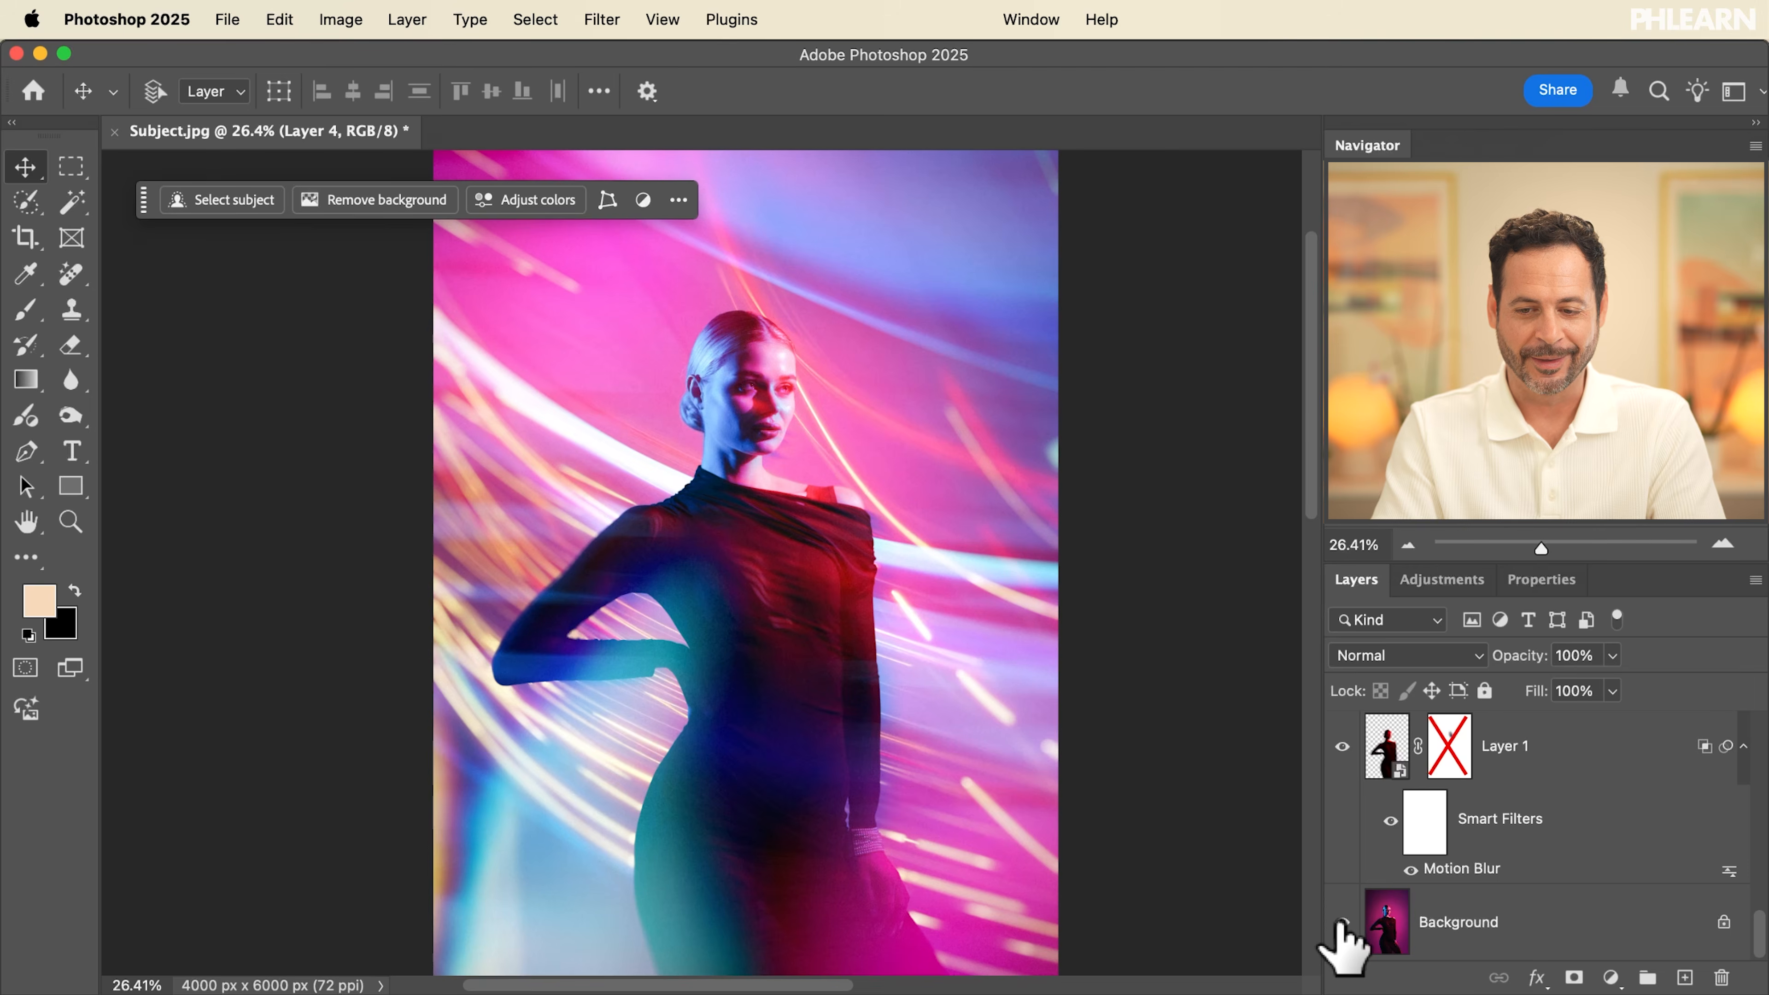
# Alternate between the Background layer alone and the full layer stack to review the before and after of the portrait
pyautogui.keyDown('alt'); pyautogui.click(1342, 921); pyautogui.keyUp('alt')
pyautogui.keyDown('alt'); pyautogui.click(1342, 922); pyautogui.keyUp('alt')
pyautogui.keyDown('alt'); pyautogui.click(1341, 921); pyautogui.keyUp('alt')
pyautogui.keyDown('alt'); pyautogui.click(1341, 922); pyautogui.keyUp('alt')
pyautogui.keyDown('alt'); pyautogui.click(1342, 922); pyautogui.keyUp('alt')
pyautogui.keyDown('alt'); pyautogui.click(1341, 922); pyautogui.keyUp('alt')
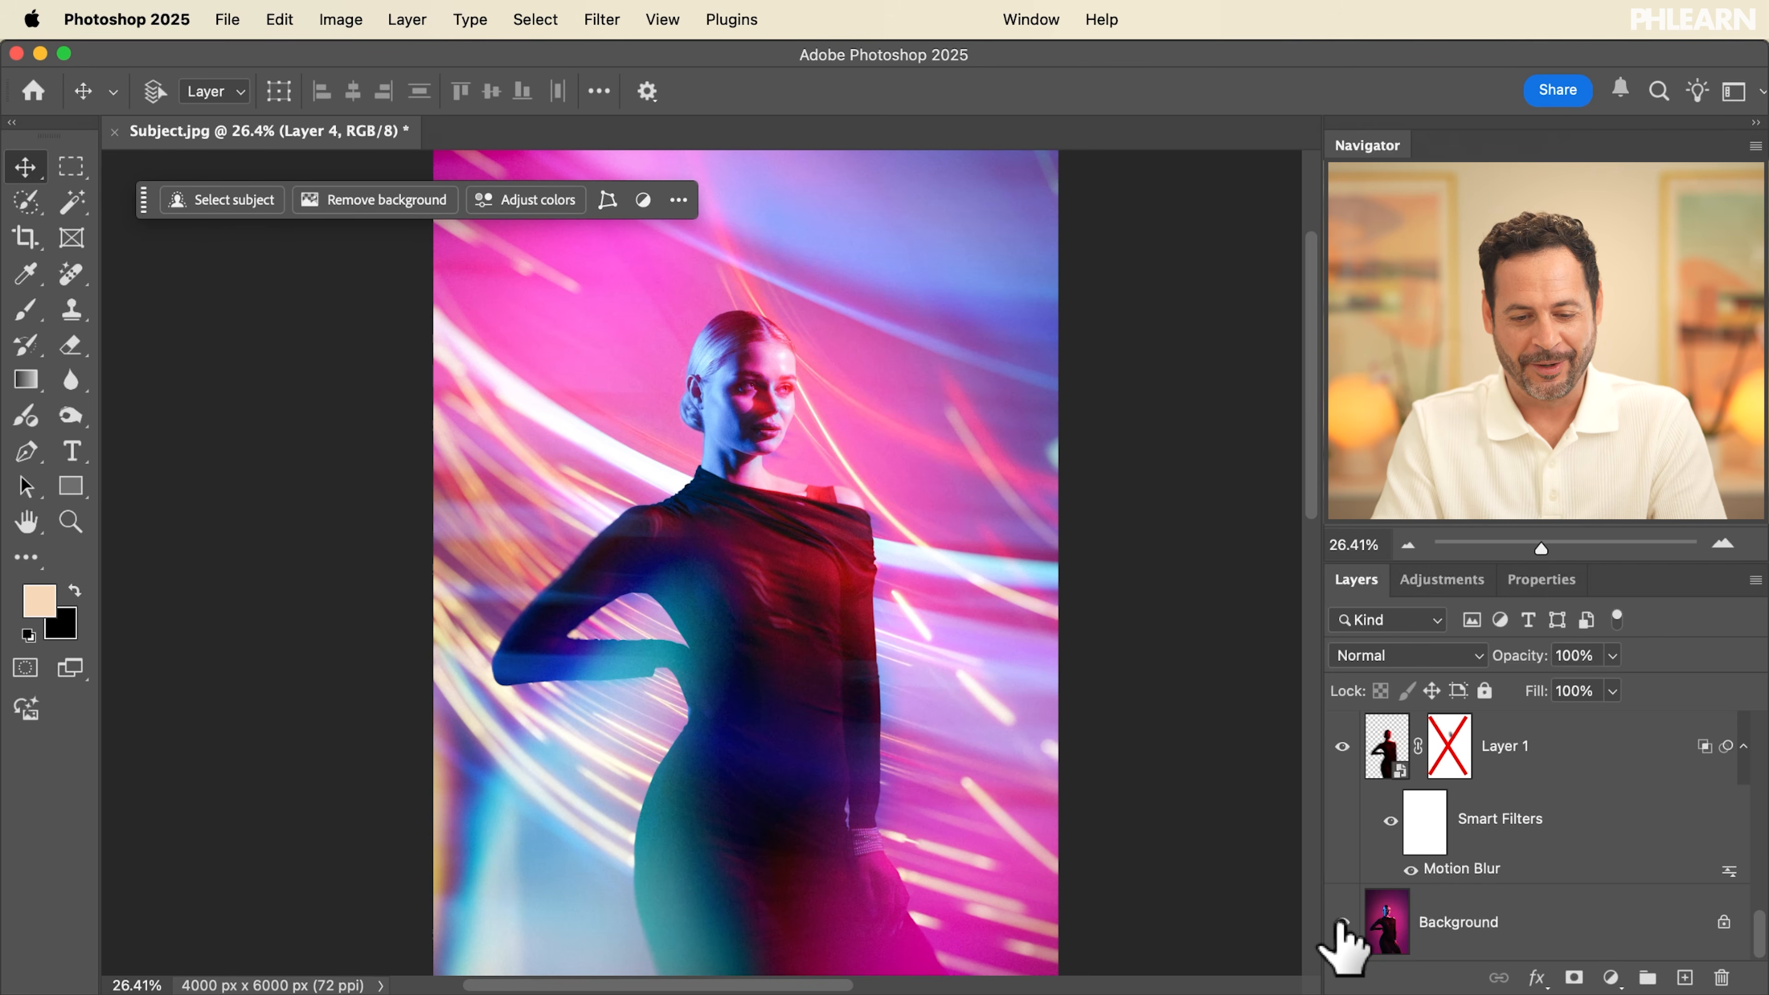
# Hide Layer 4 to reveal the individual layers beneath it, and toggle Light-06 off and on to check its contribution
pyautogui.scroll(15, 1341, 924)
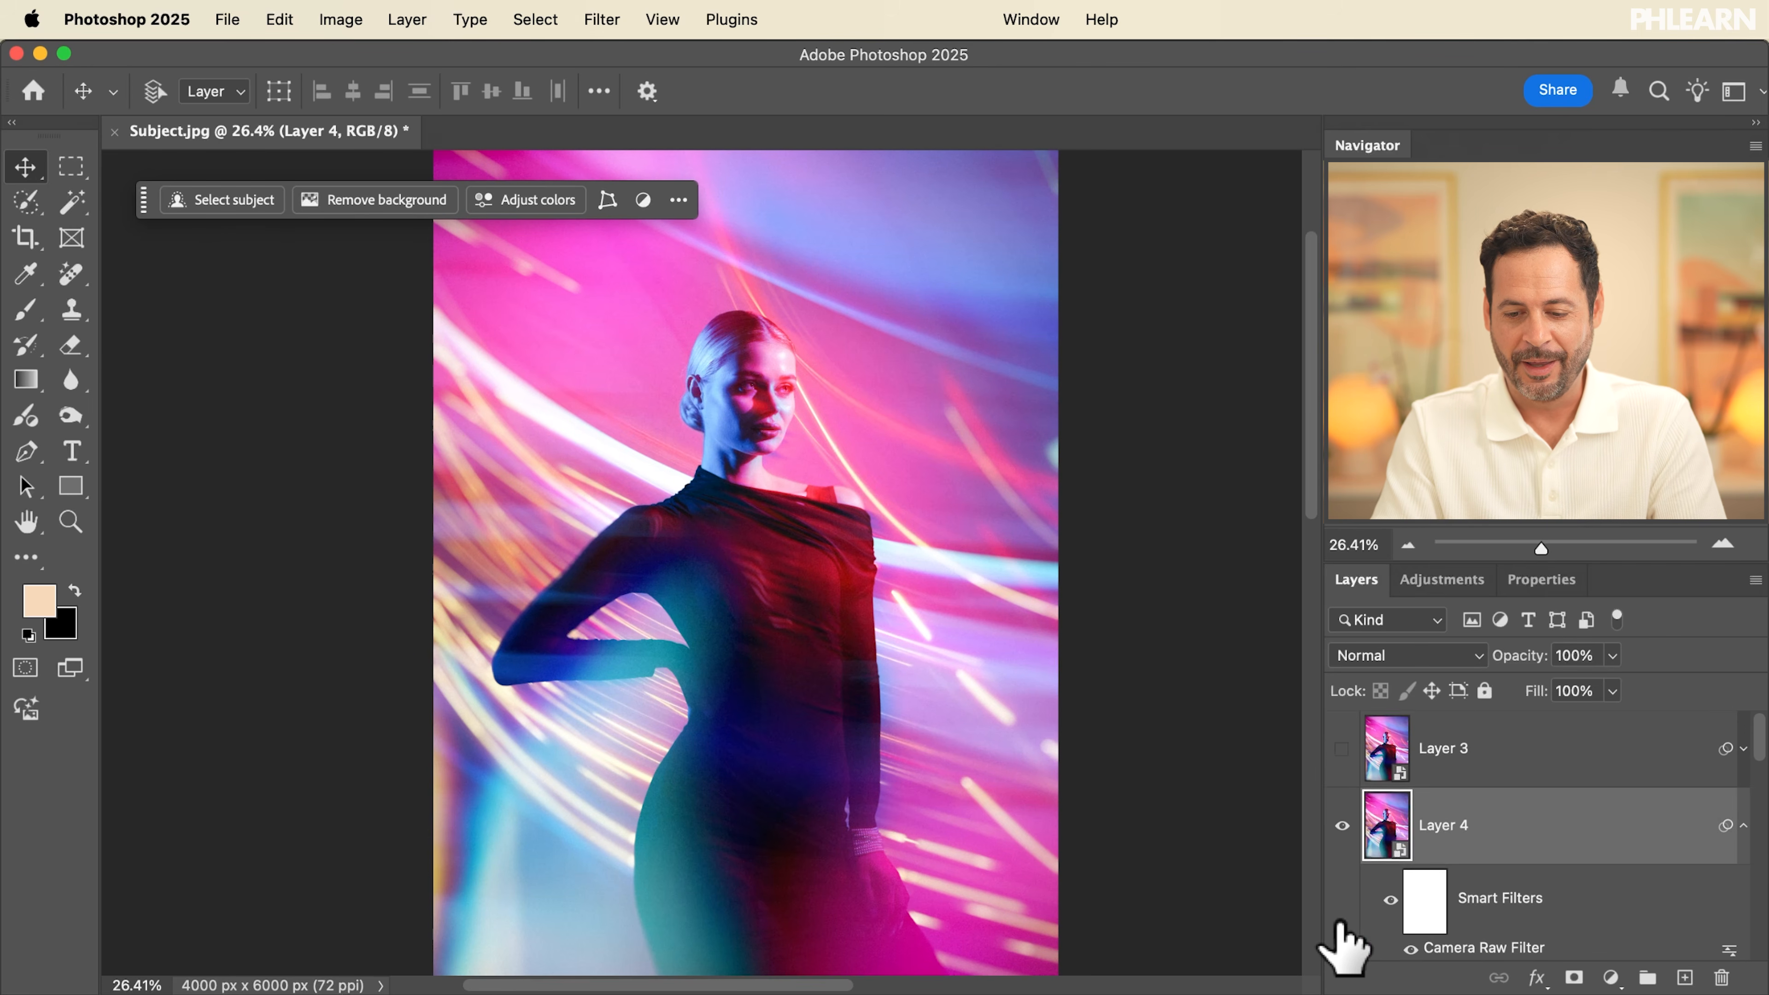
pyautogui.click(1341, 829)
pyautogui.scroll(-1, 1341, 829)
pyautogui.scroll(-5, 1344, 854)
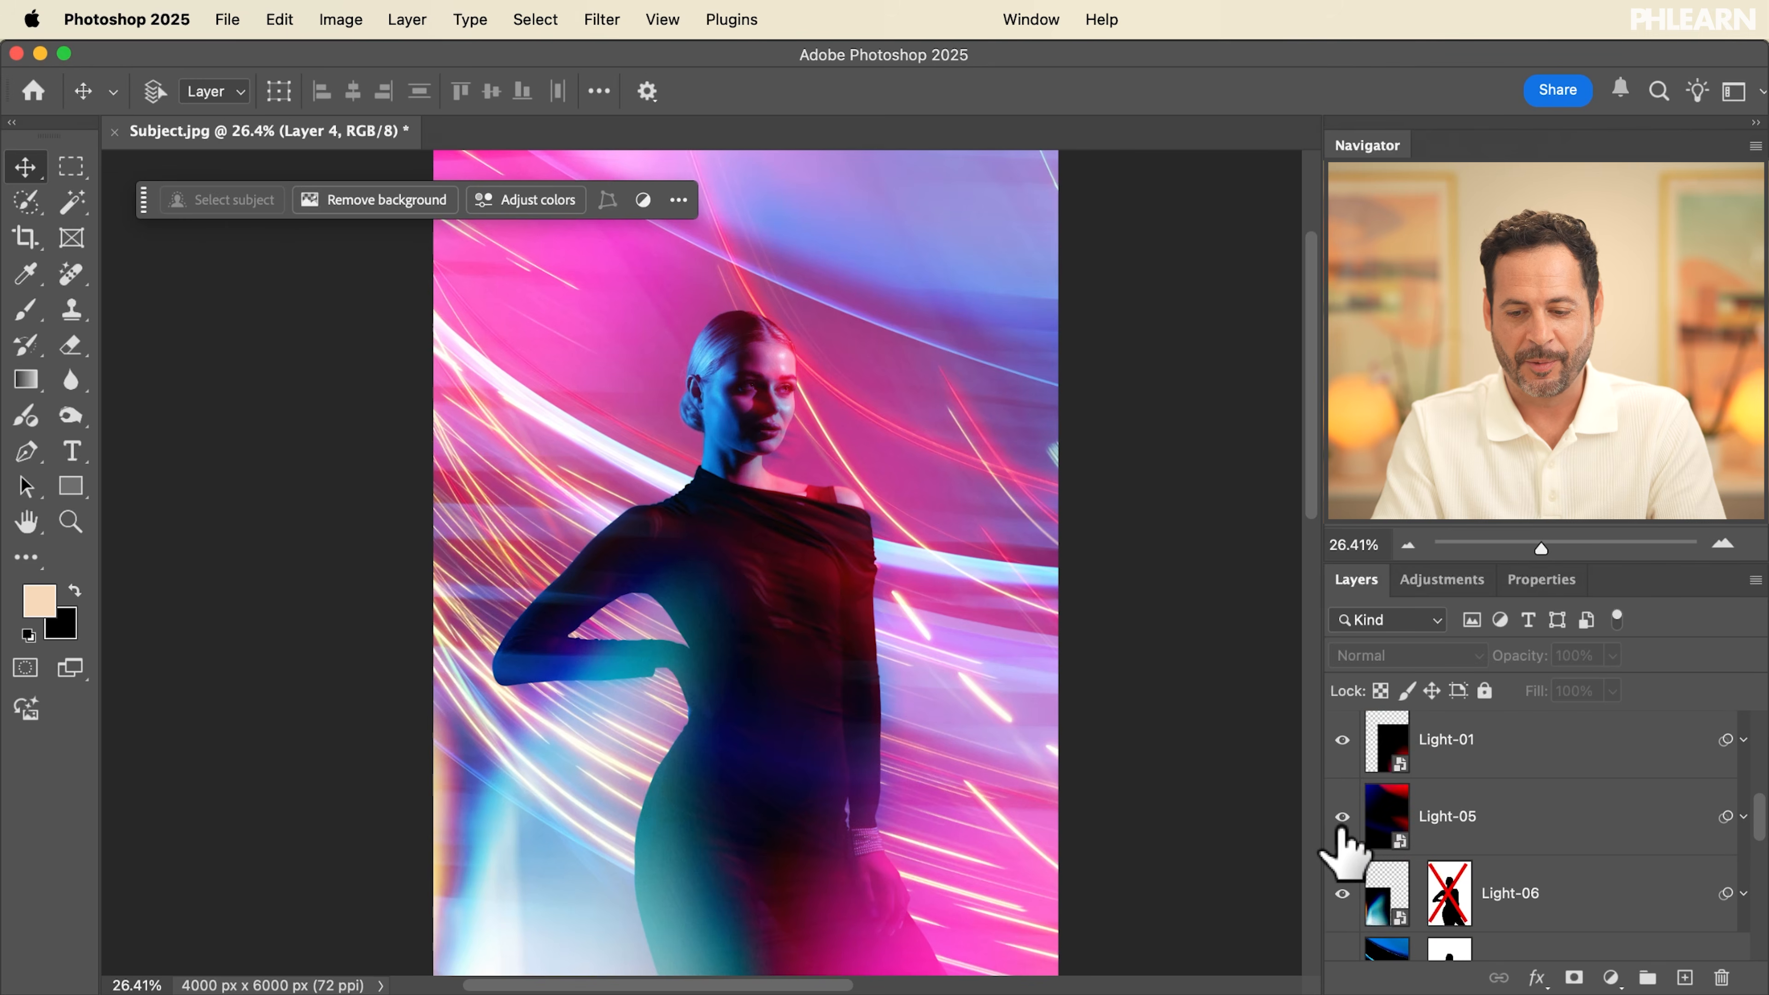
pyautogui.click(1341, 886)
pyautogui.click(1341, 889)
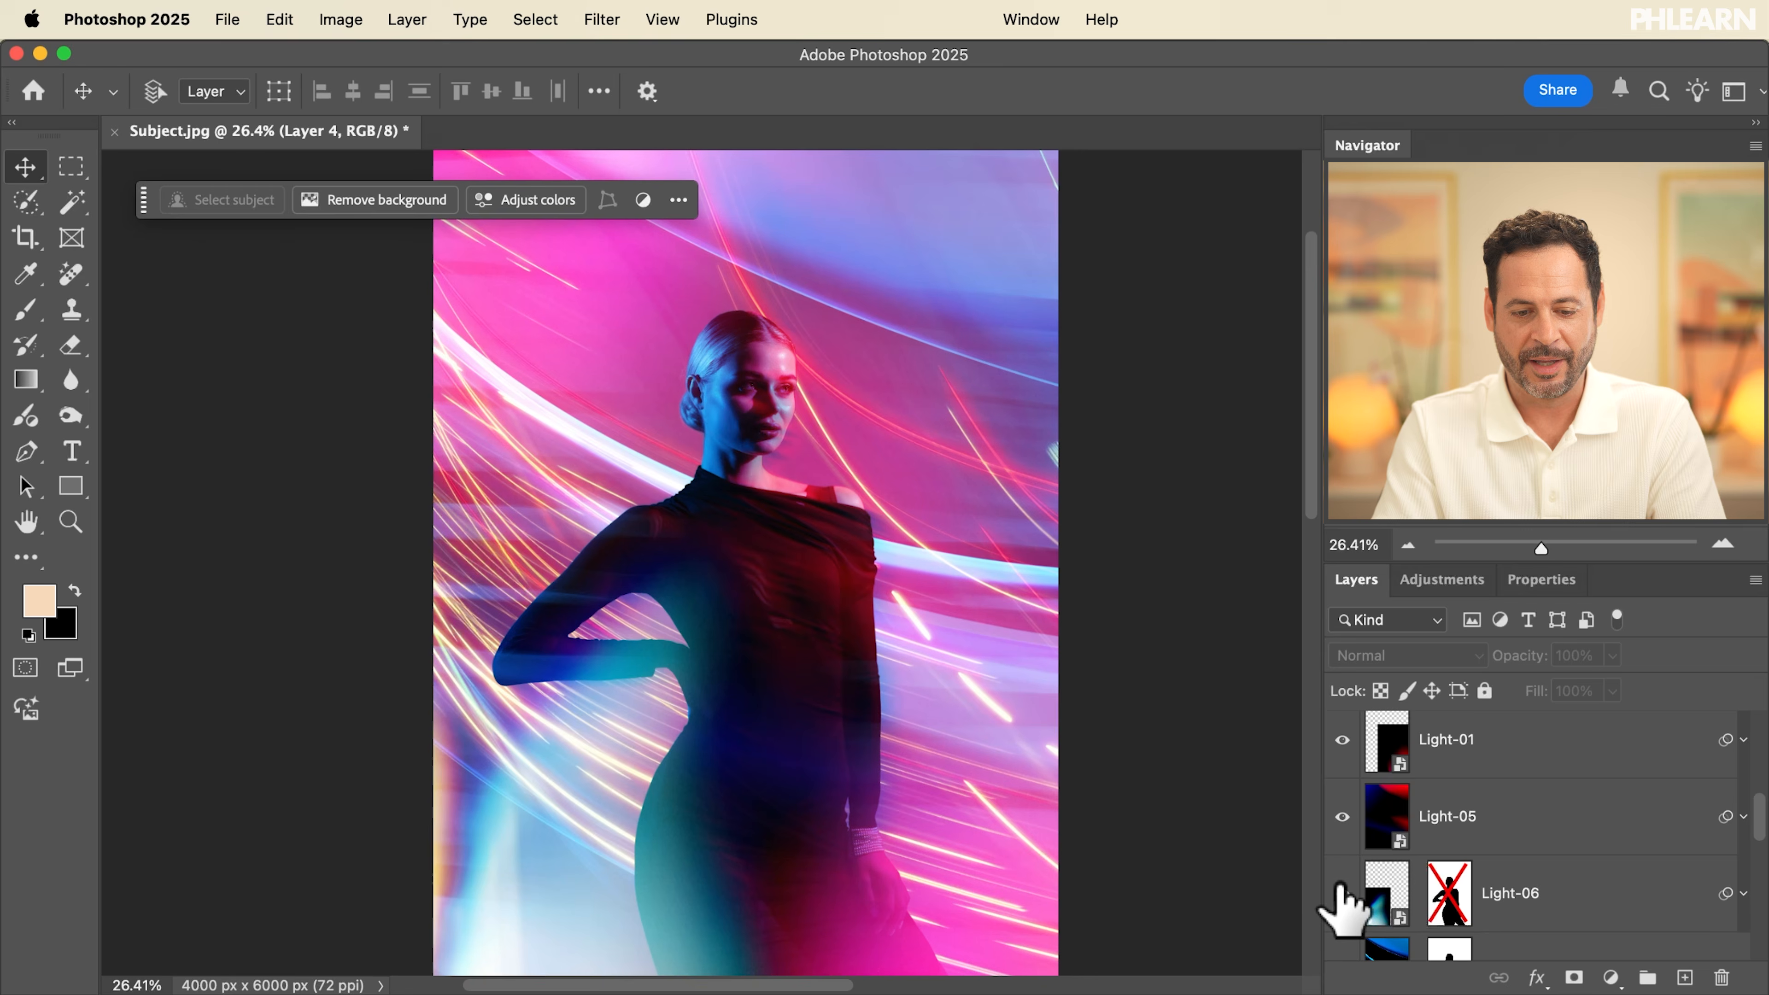
# Toggle the Light-04 and Light-03 layers off and on to examine the light streaks each one adds
pyautogui.scroll(-2, 1344, 905)
pyautogui.click(1341, 808)
pyautogui.click(1341, 810)
pyautogui.click(1341, 886)
pyautogui.click(1341, 886)
pyautogui.click(1342, 886)
pyautogui.click(1341, 886)
pyautogui.click(1342, 887)
pyautogui.click(1342, 886)
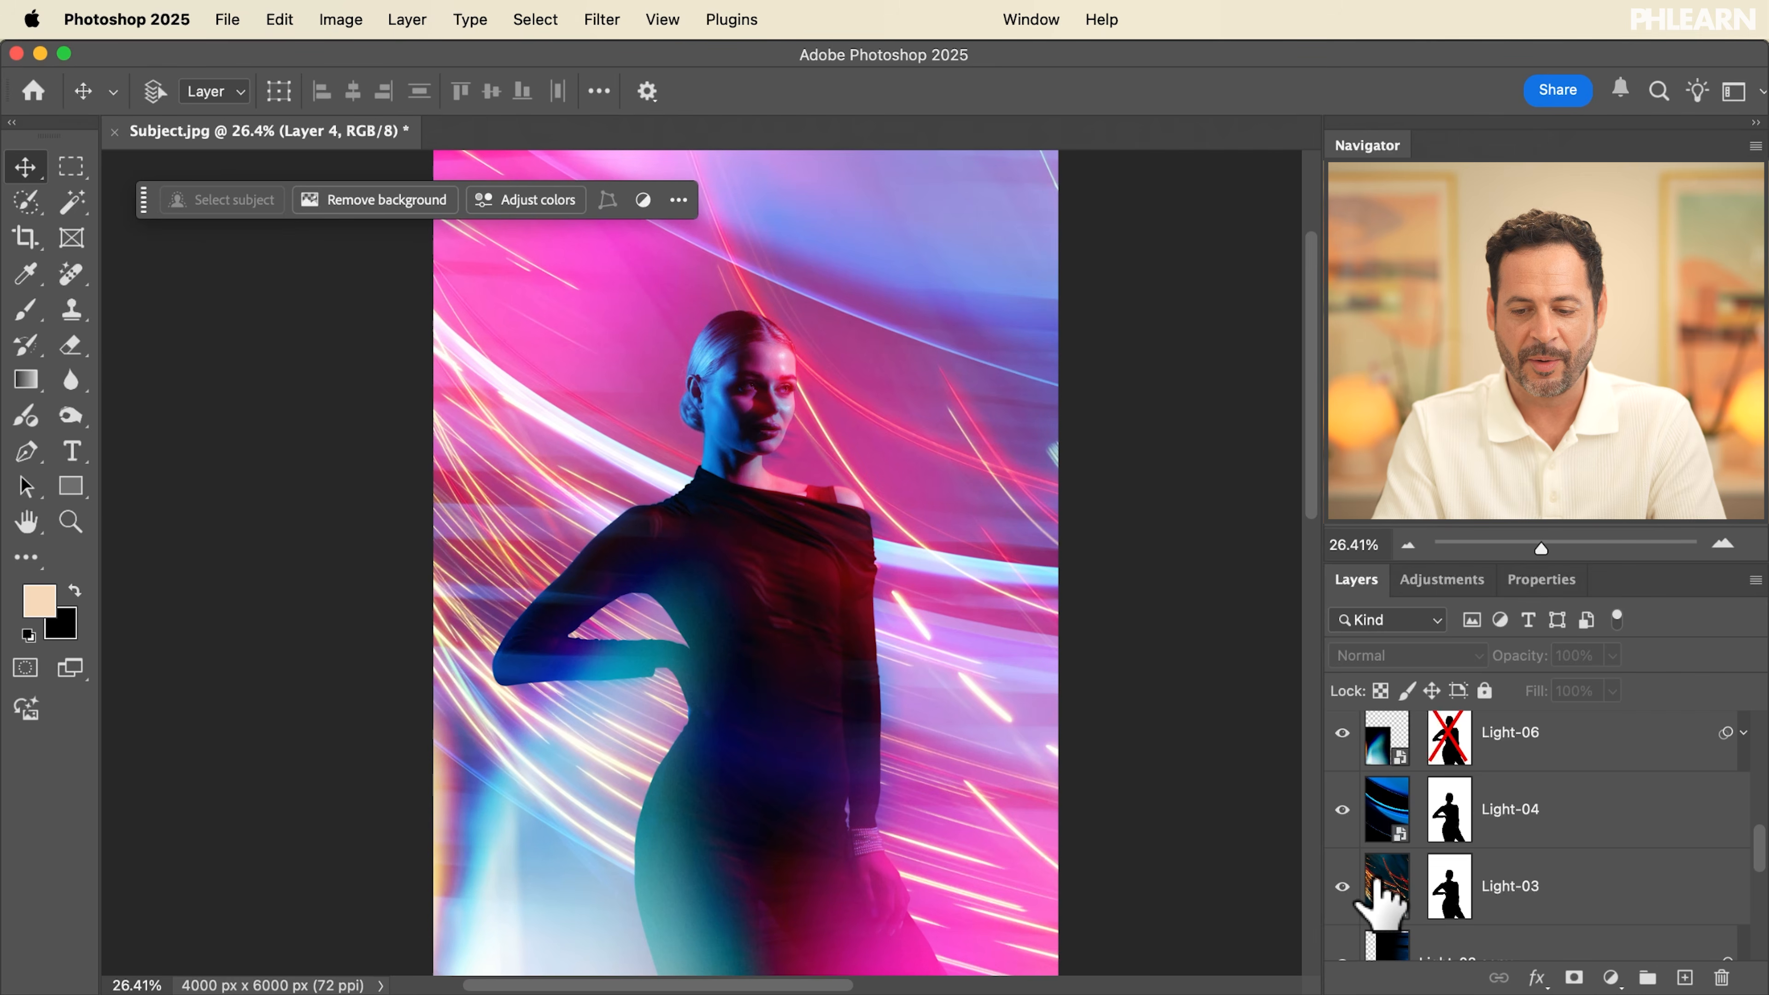
# Open a Levels adjustment on the Light-03 layer and raise the Red channel's midtones to 3.51
pyautogui.click(1382, 892)
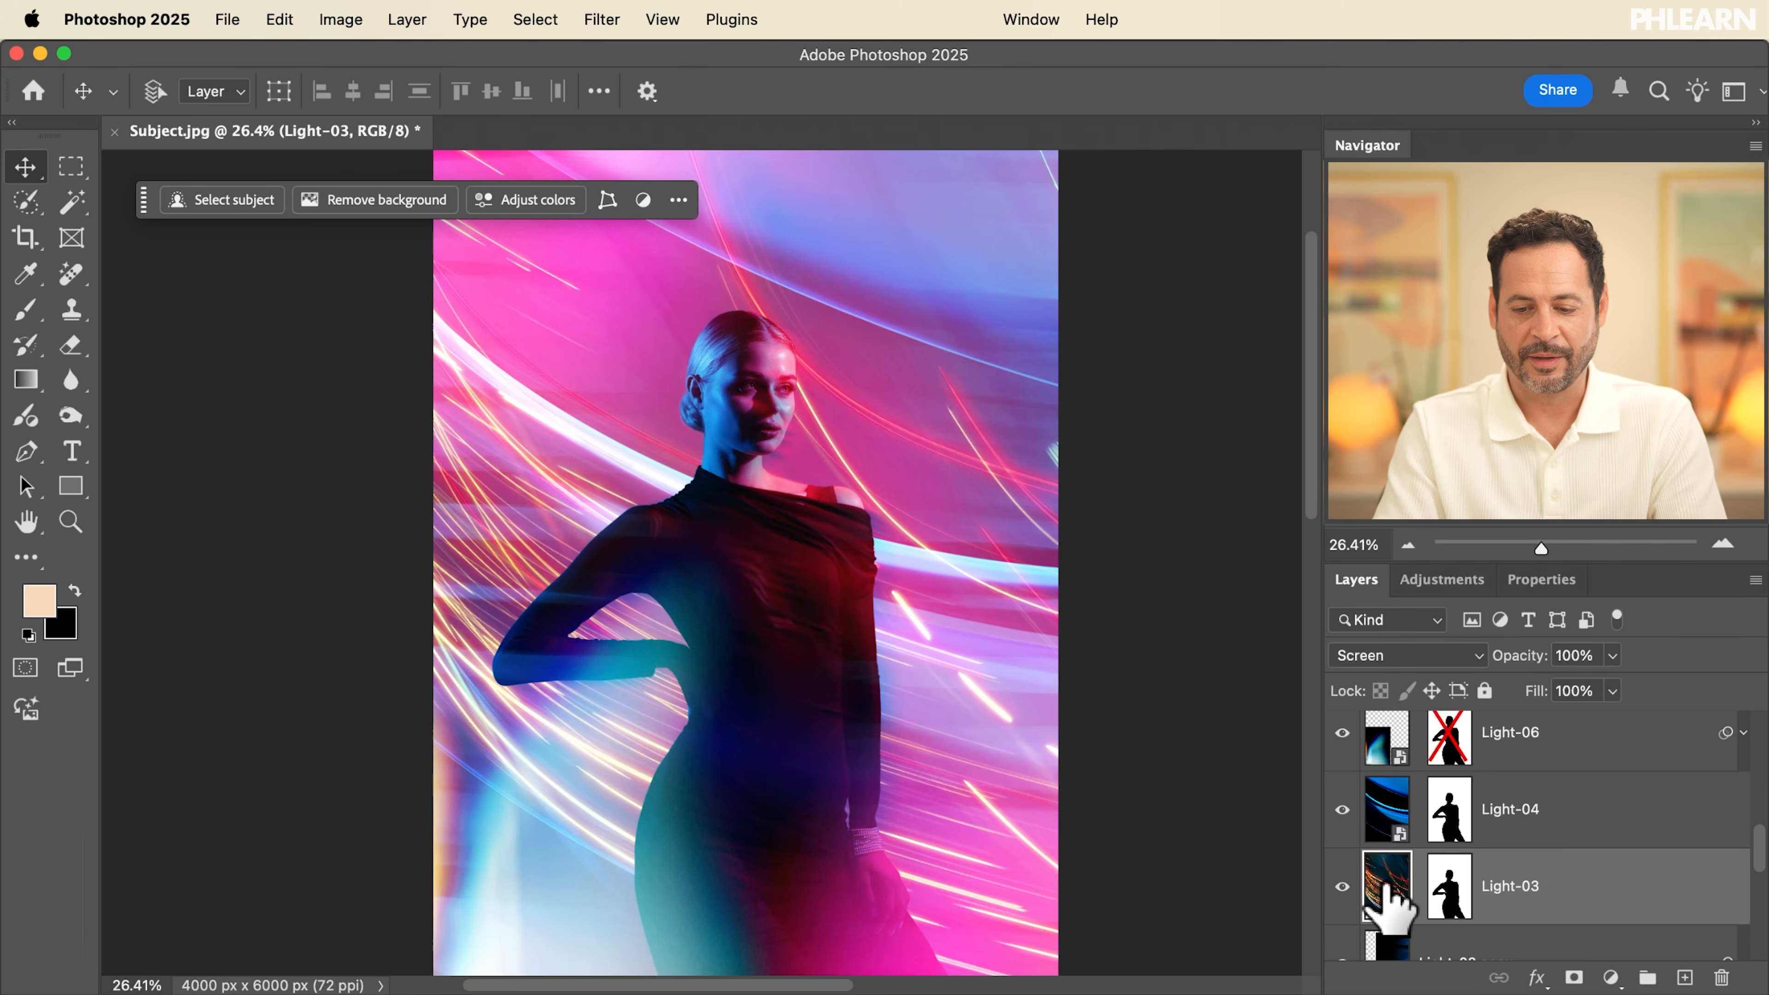
pyautogui.press('super+l')
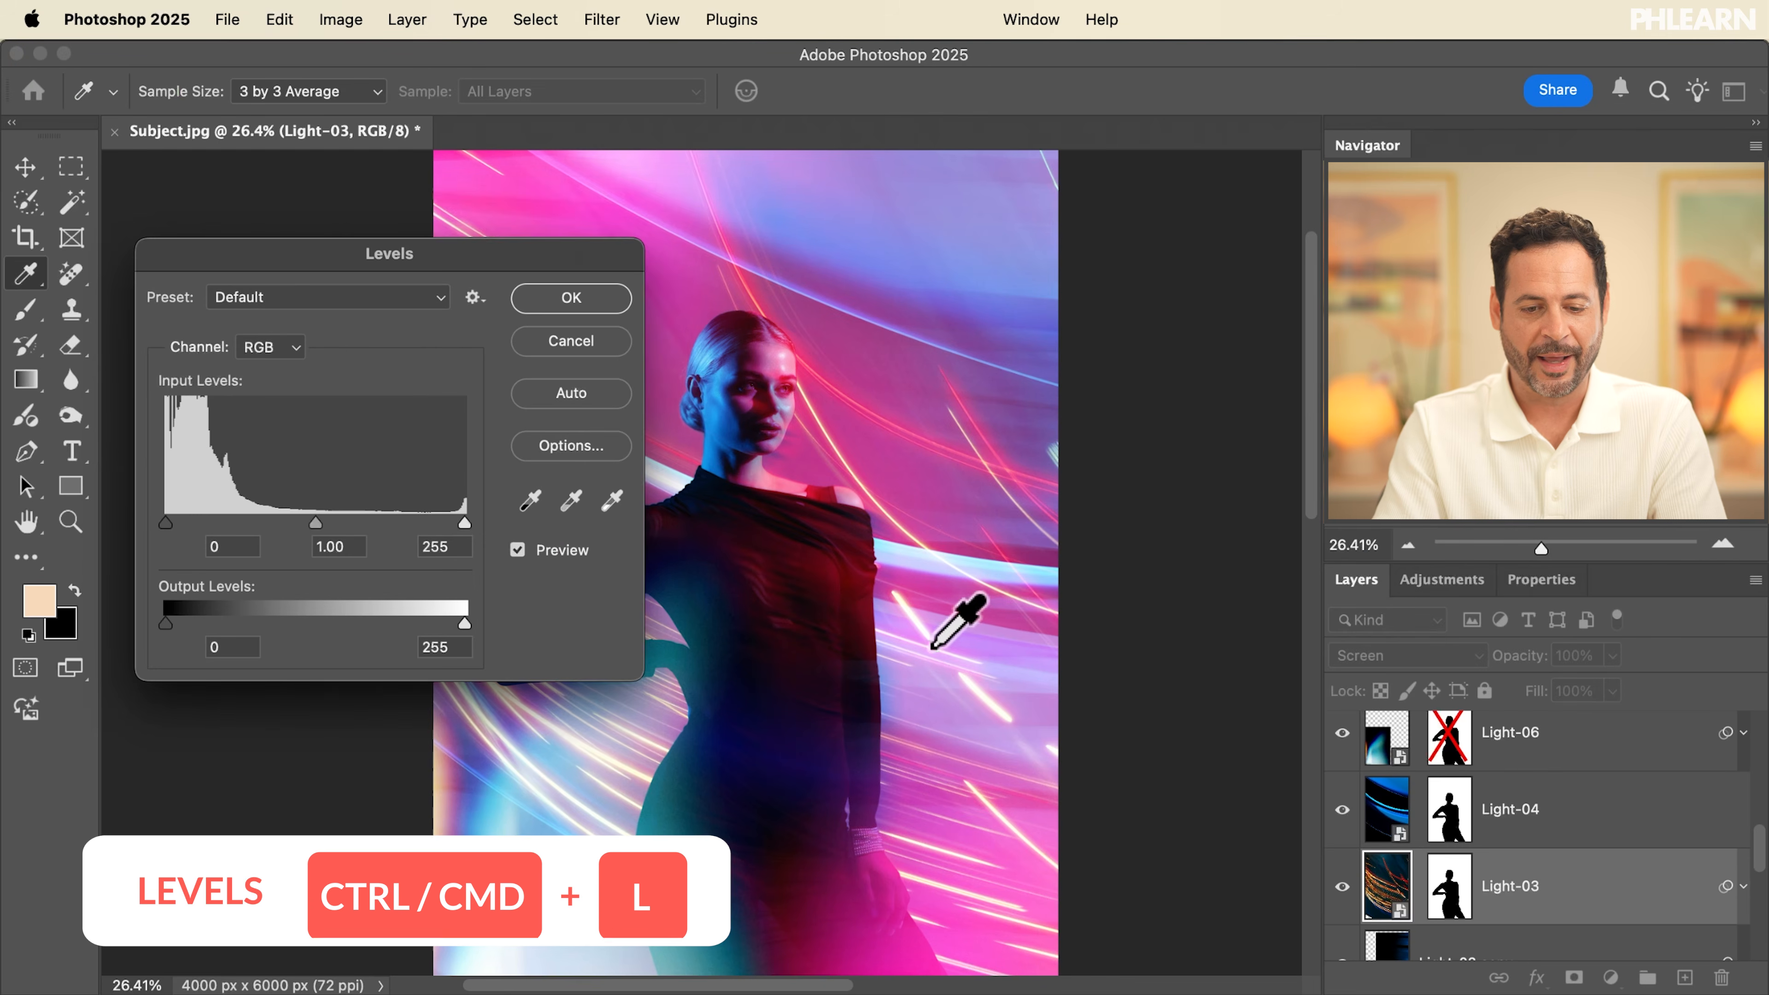
pyautogui.hscroll(-5, 929, 648)
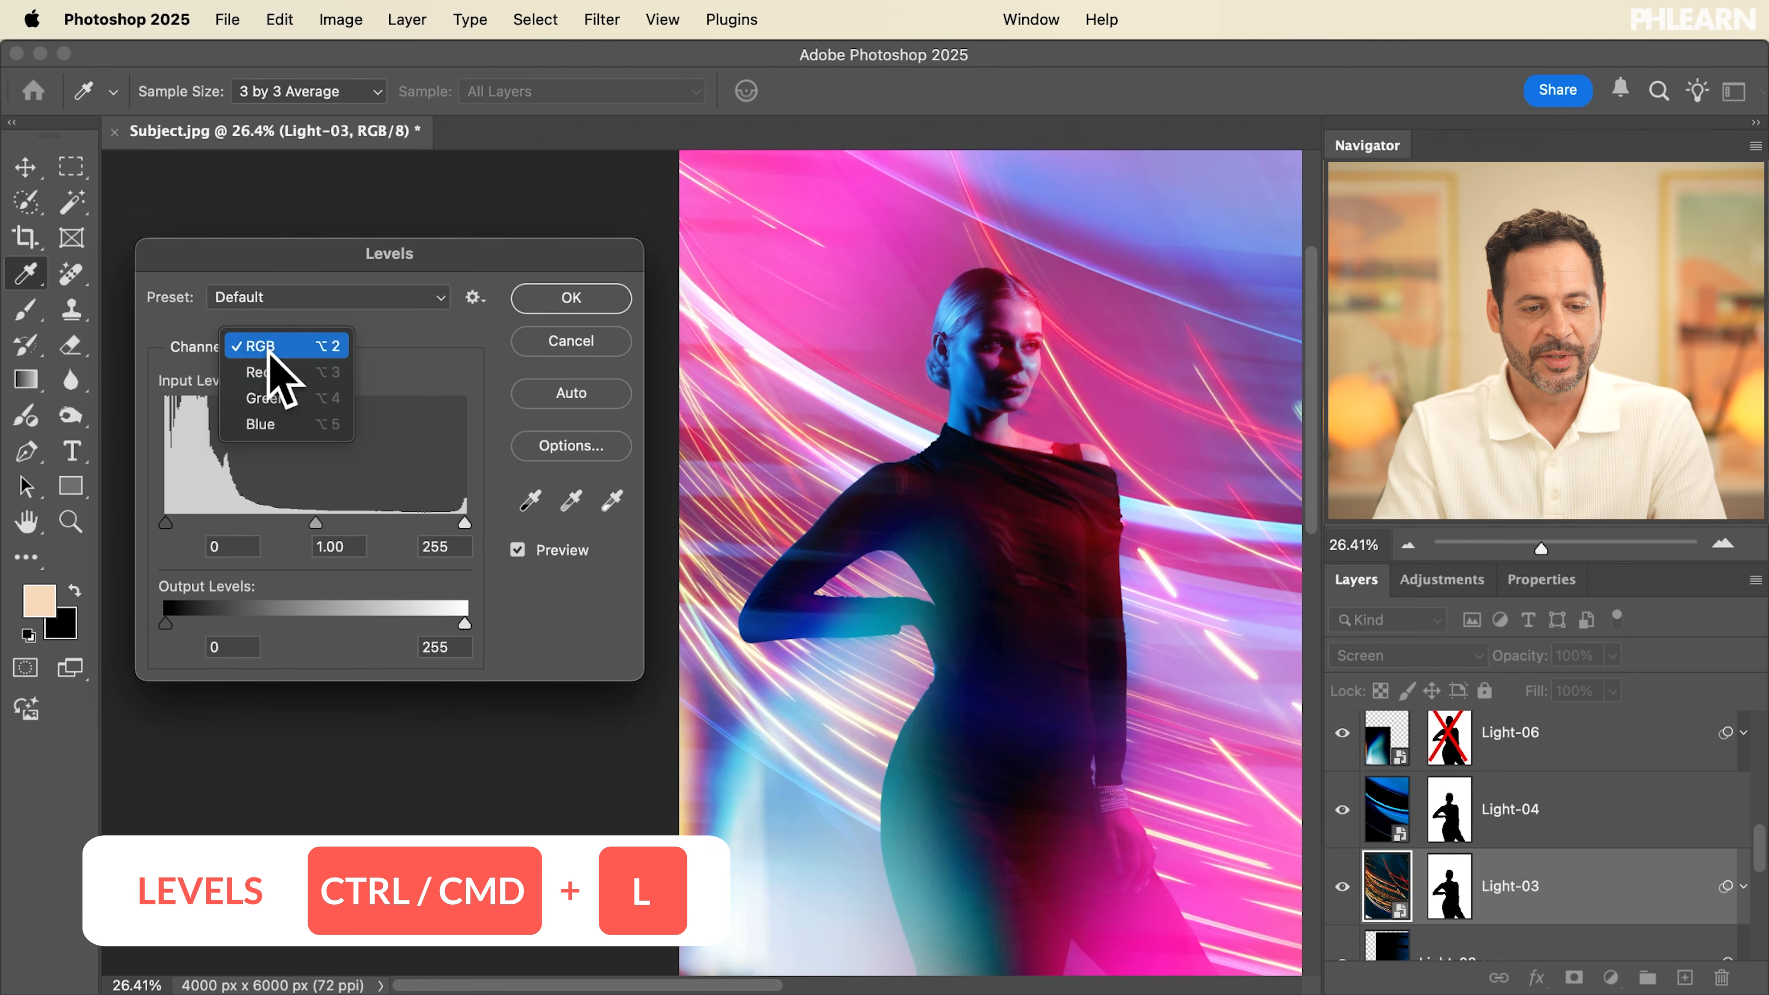
pyautogui.click(268, 353)
pyautogui.click(281, 370)
pyautogui.moveTo(314, 522); pyautogui.dragTo(196, 499)
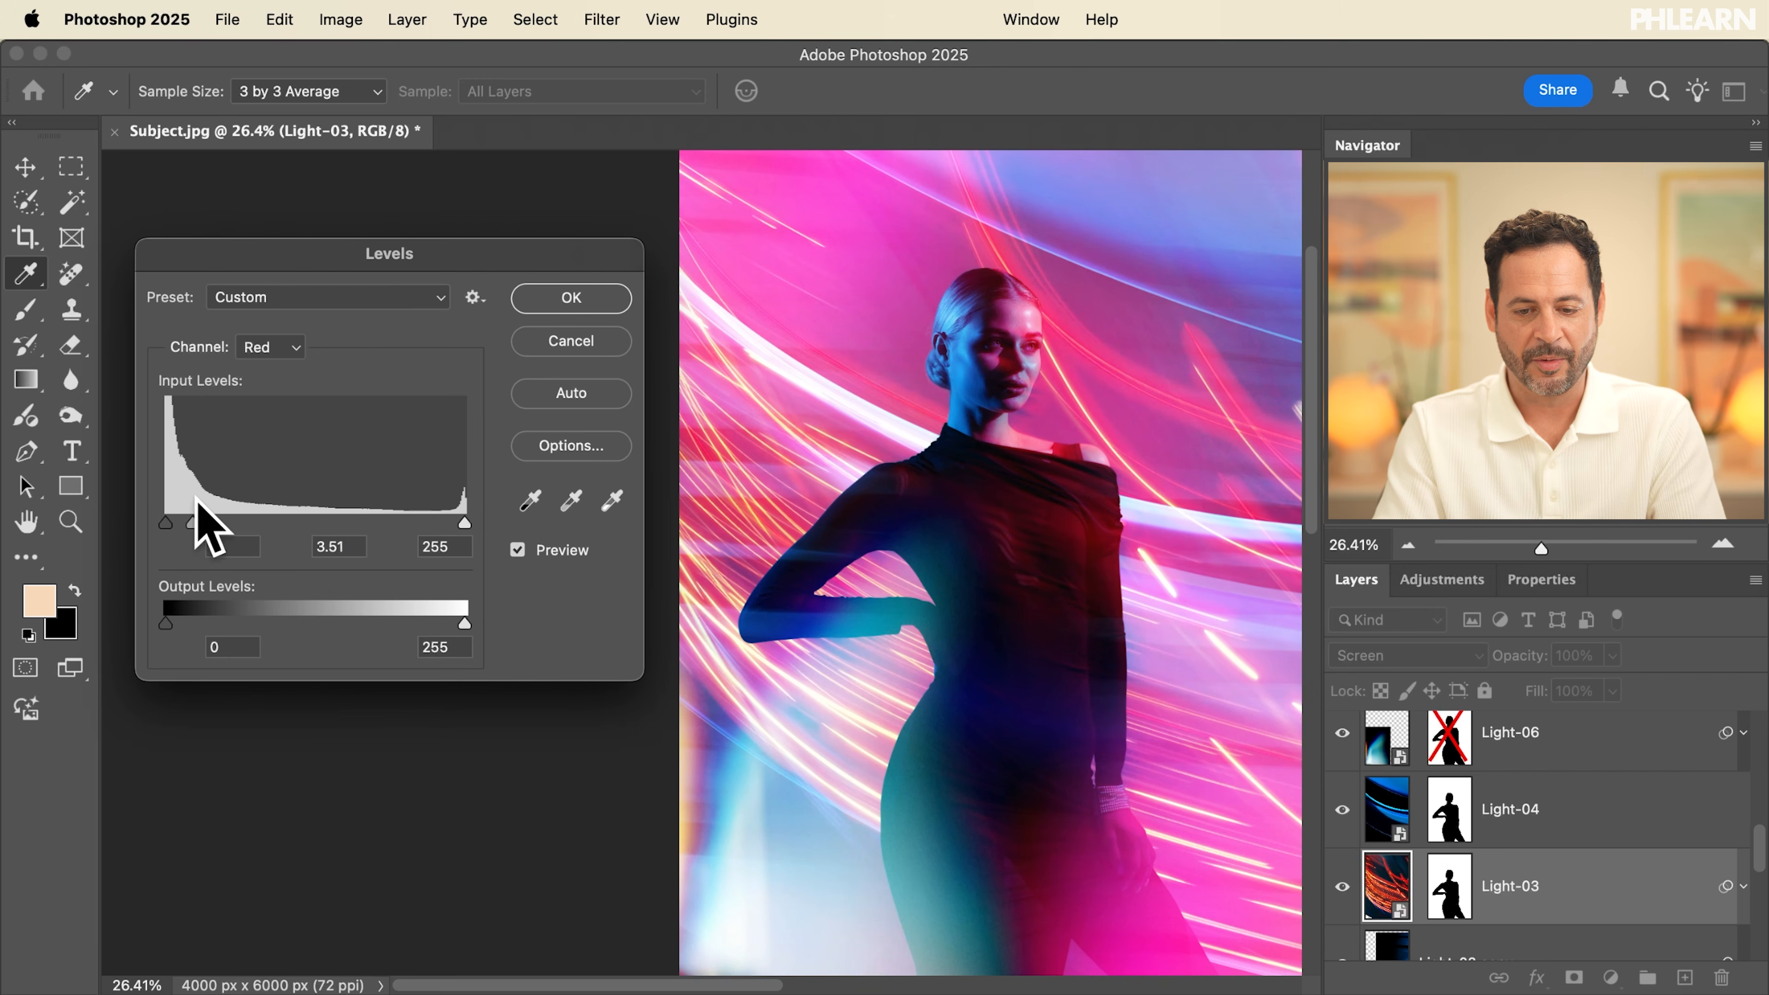
# Raise the Blue channel's midtones to 1.99 in Levels and apply the adjustment to Light-03
pyautogui.click(298, 355)
pyautogui.click(307, 399)
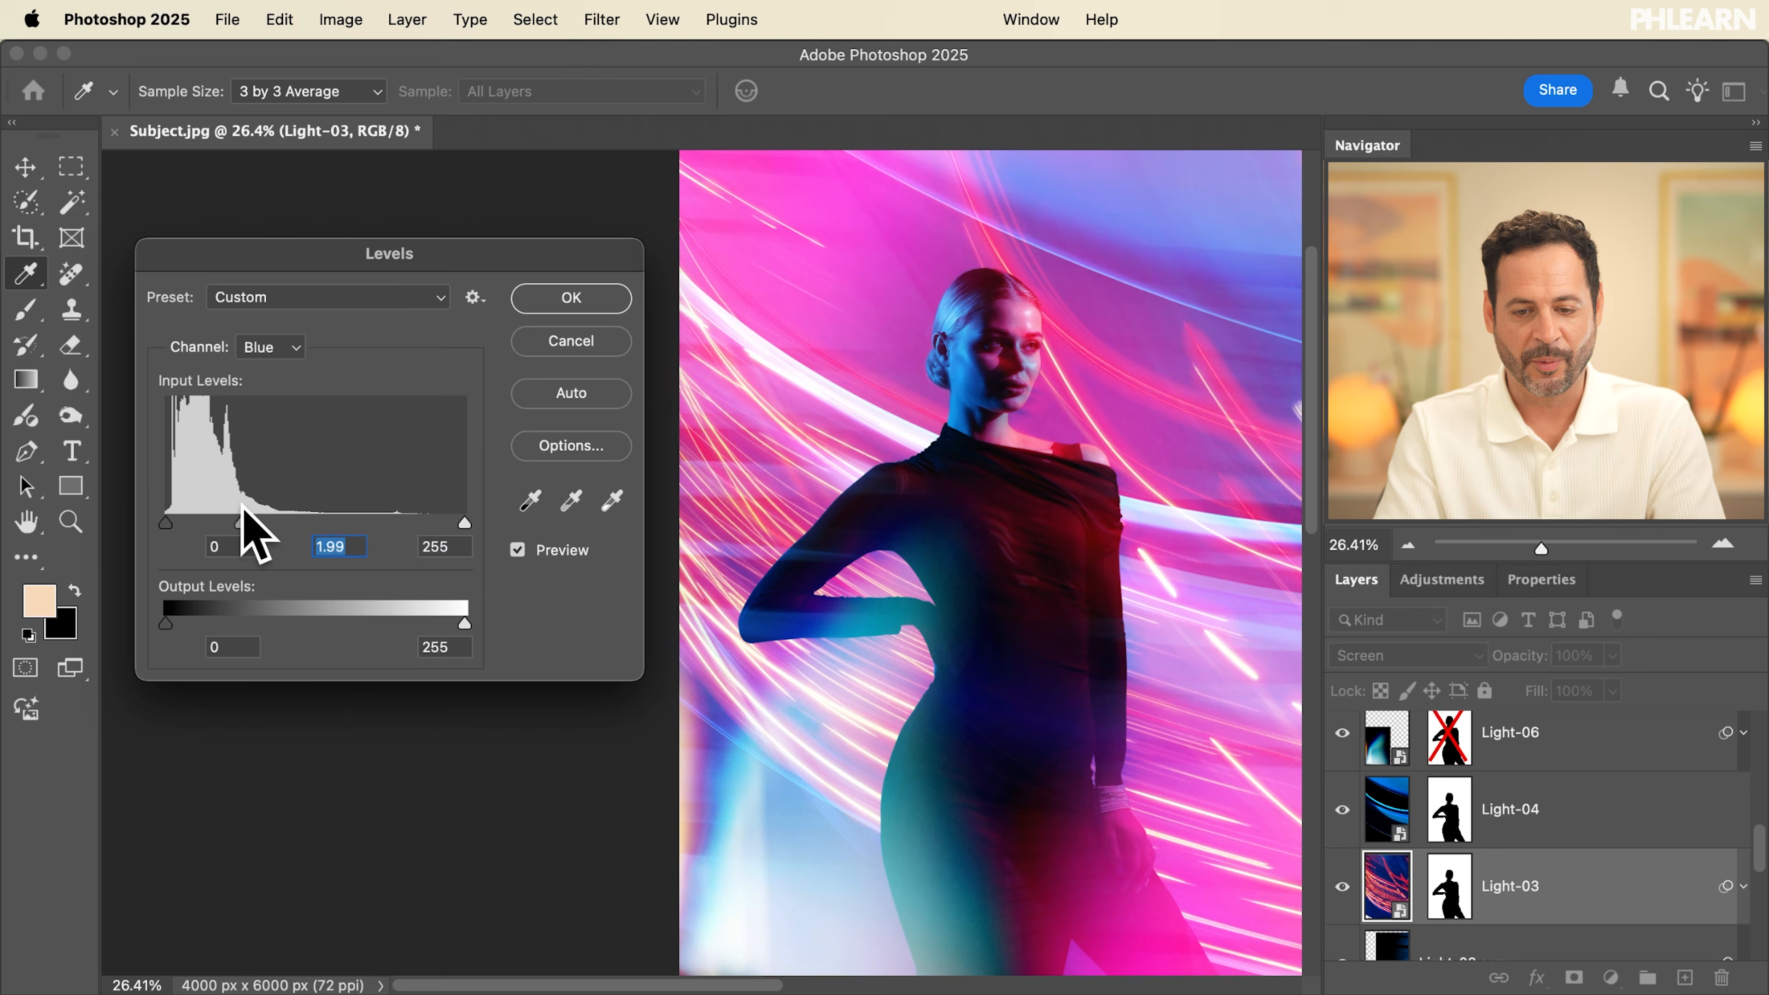
pyautogui.click(570, 300)
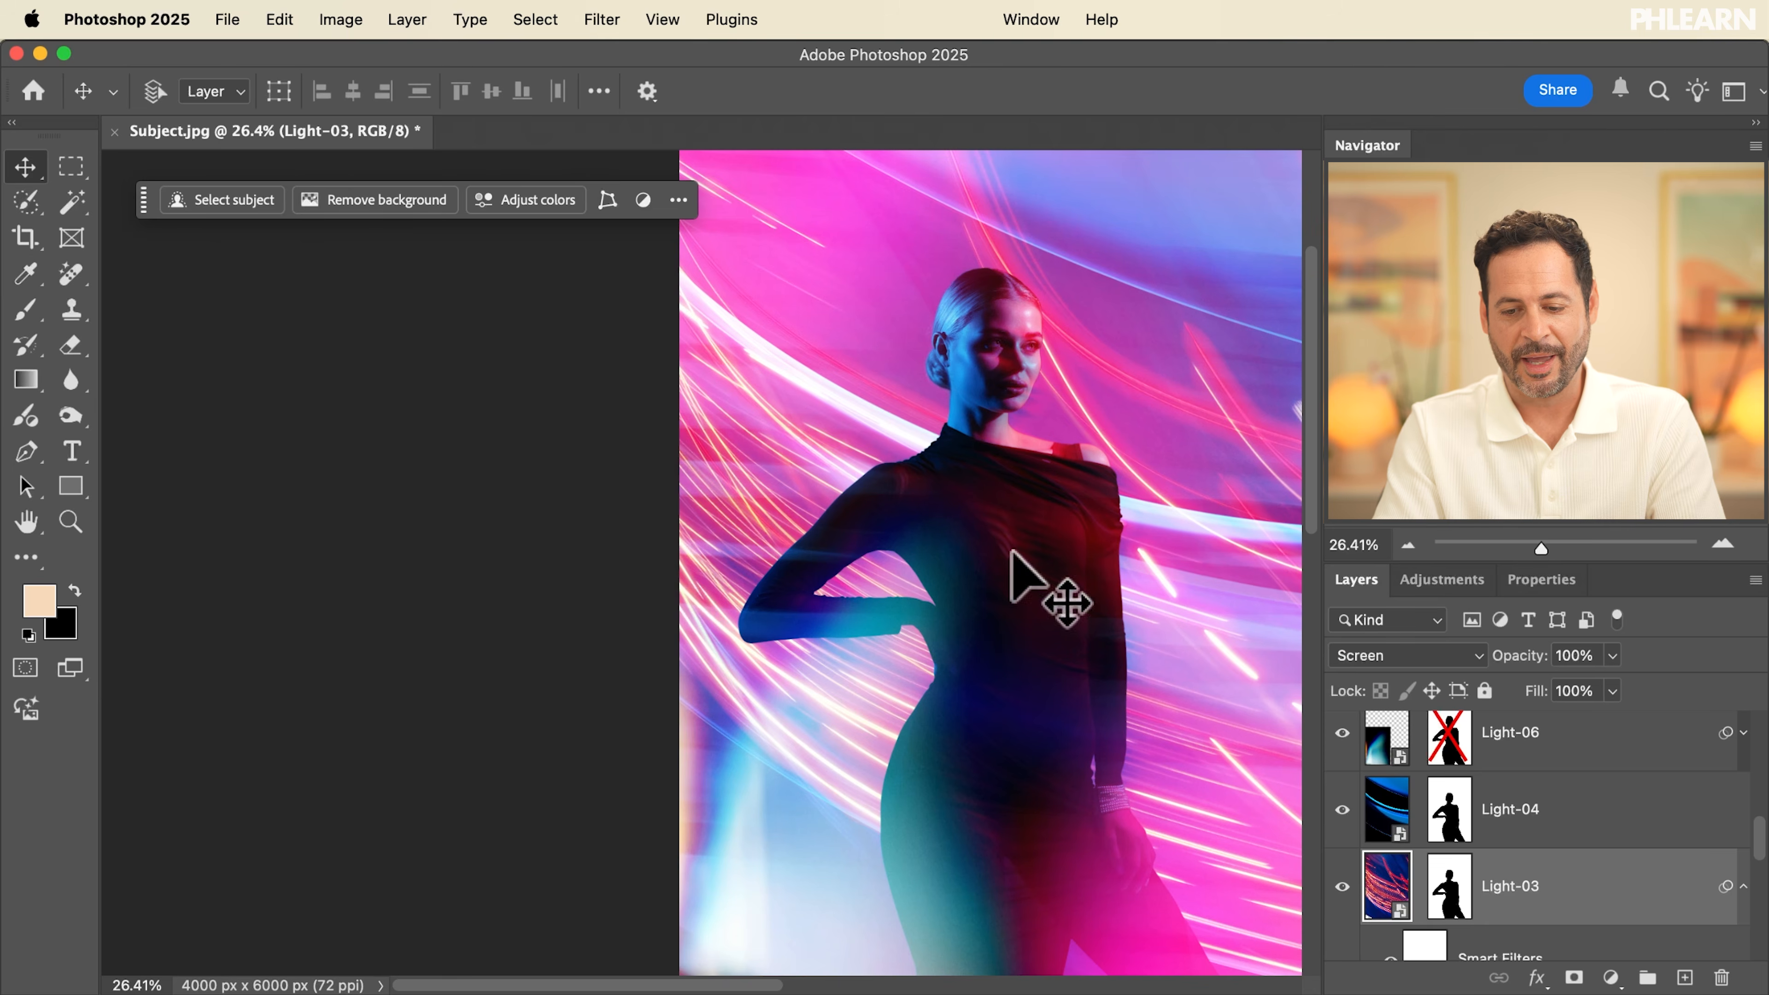
# Toggle Light-03 off and on to examine the recoloured light streaks, leaving the layer shown
pyautogui.hscroll(3, 1037, 578)
pyautogui.click(1341, 886)
pyautogui.click(1342, 885)
pyautogui.click(1342, 886)
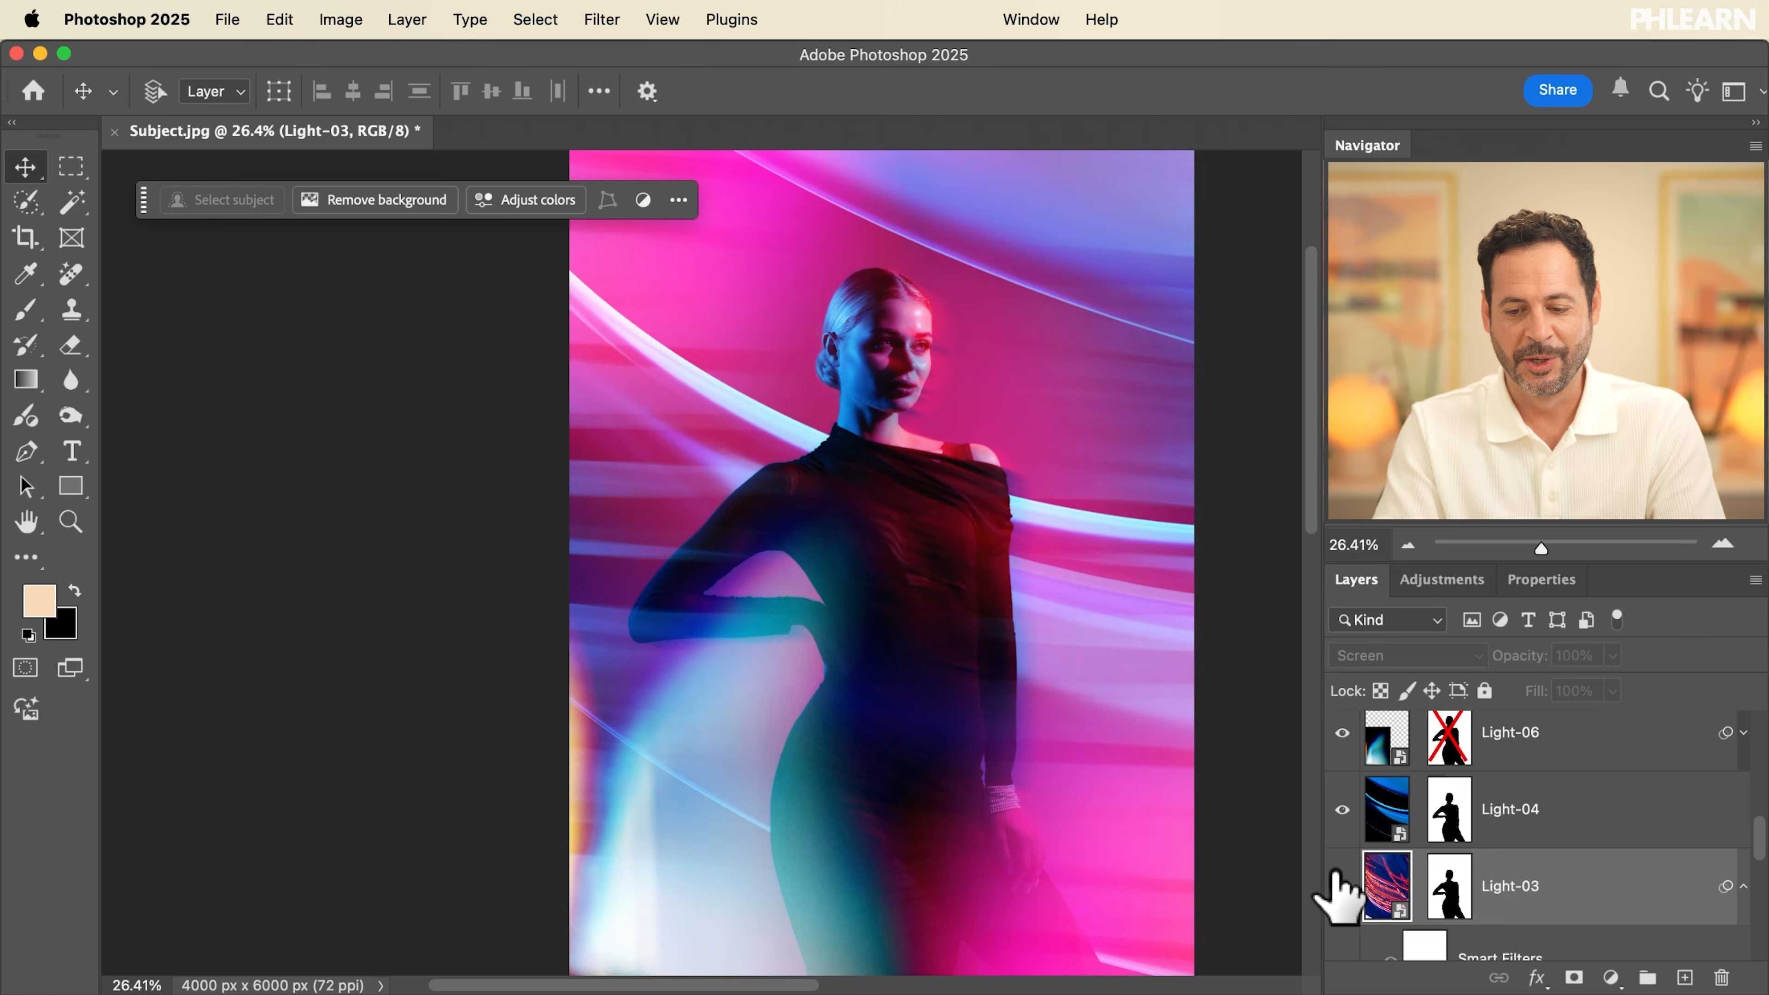
pyautogui.click(1341, 885)
# Show Layer 4 again and inspect the subject's face and the surrounding light streaks up close
pyautogui.scroll(-4, 1337, 896)
pyautogui.scroll(-5, 1337, 896)
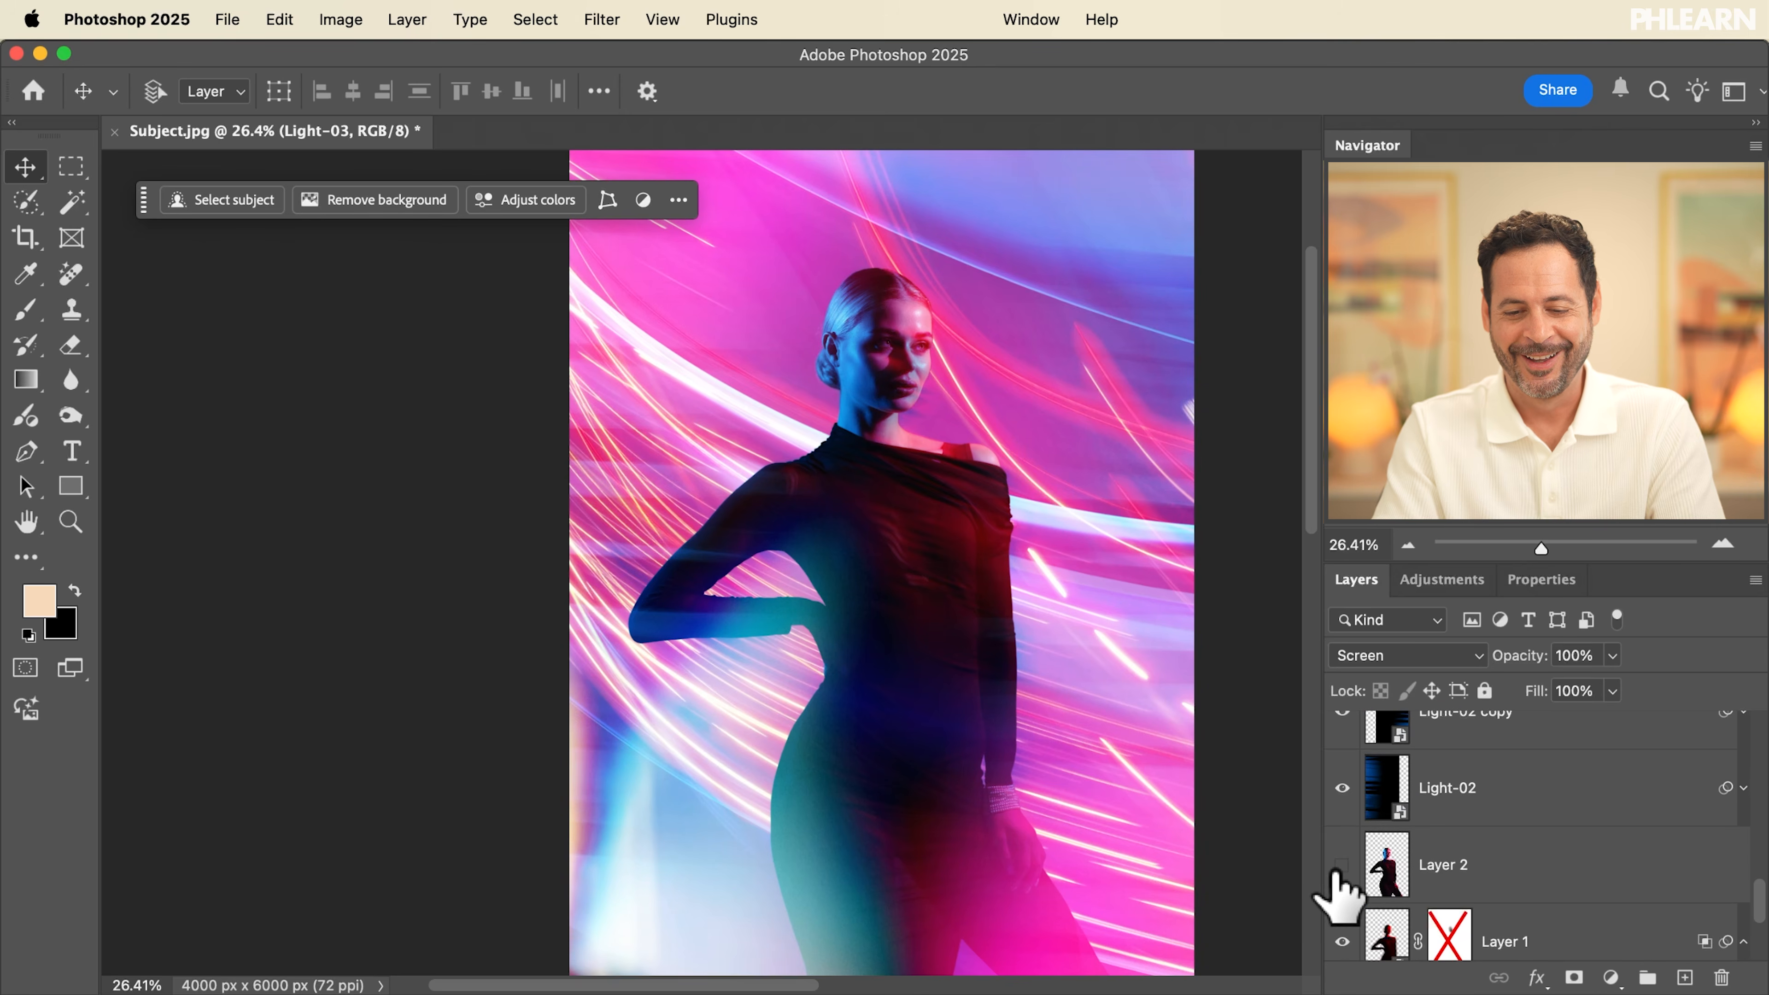
pyautogui.click(1342, 825)
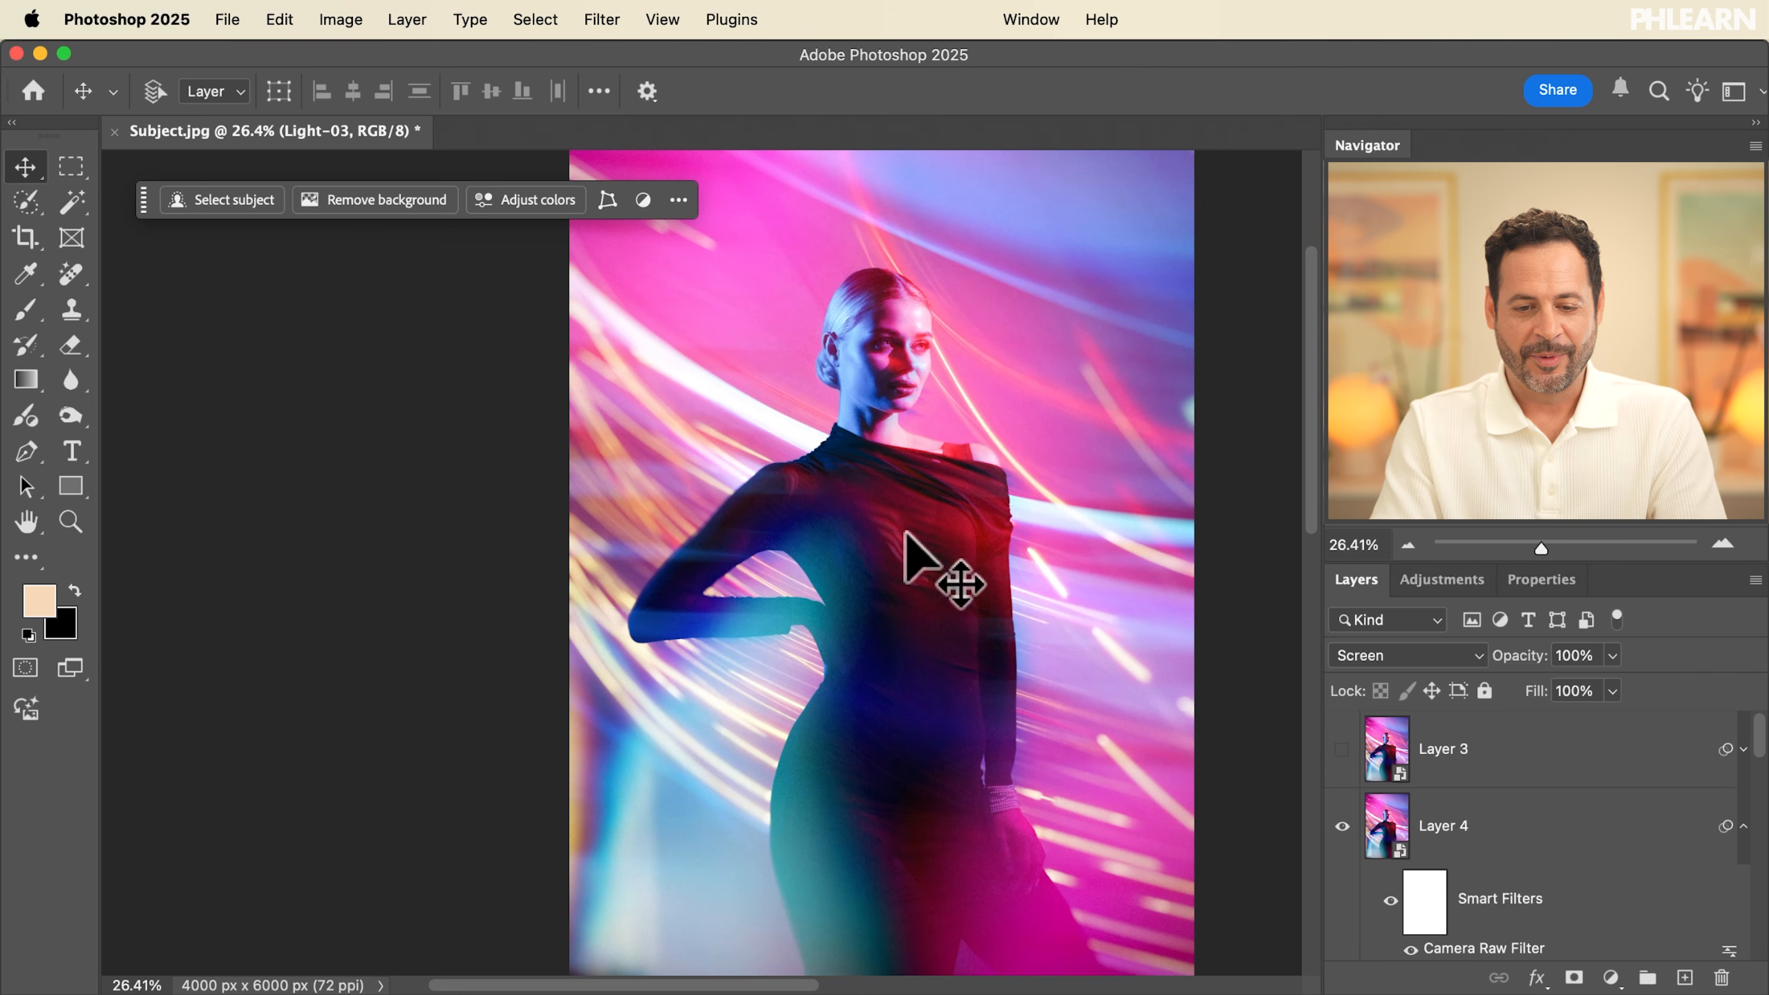
pyautogui.scroll(3, 891, 521)
pyautogui.scroll(5, 890, 519)
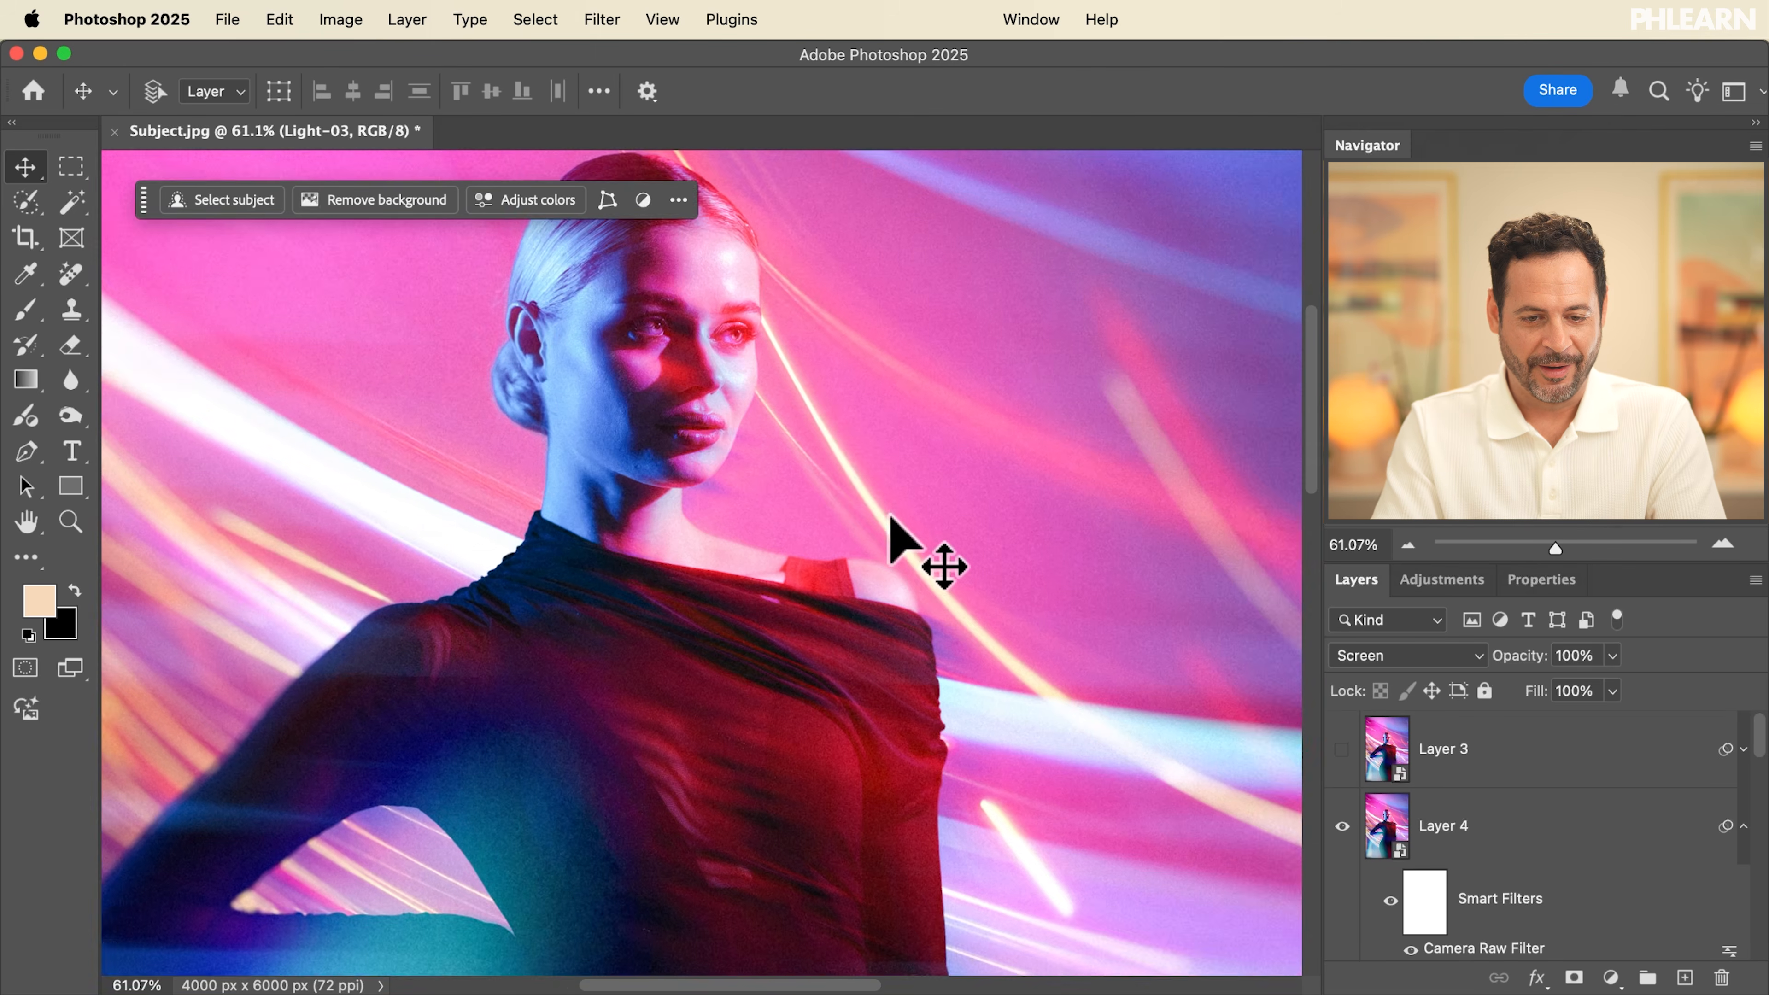
pyautogui.scroll(-1, 890, 519)
pyautogui.scroll(3, 889, 517)
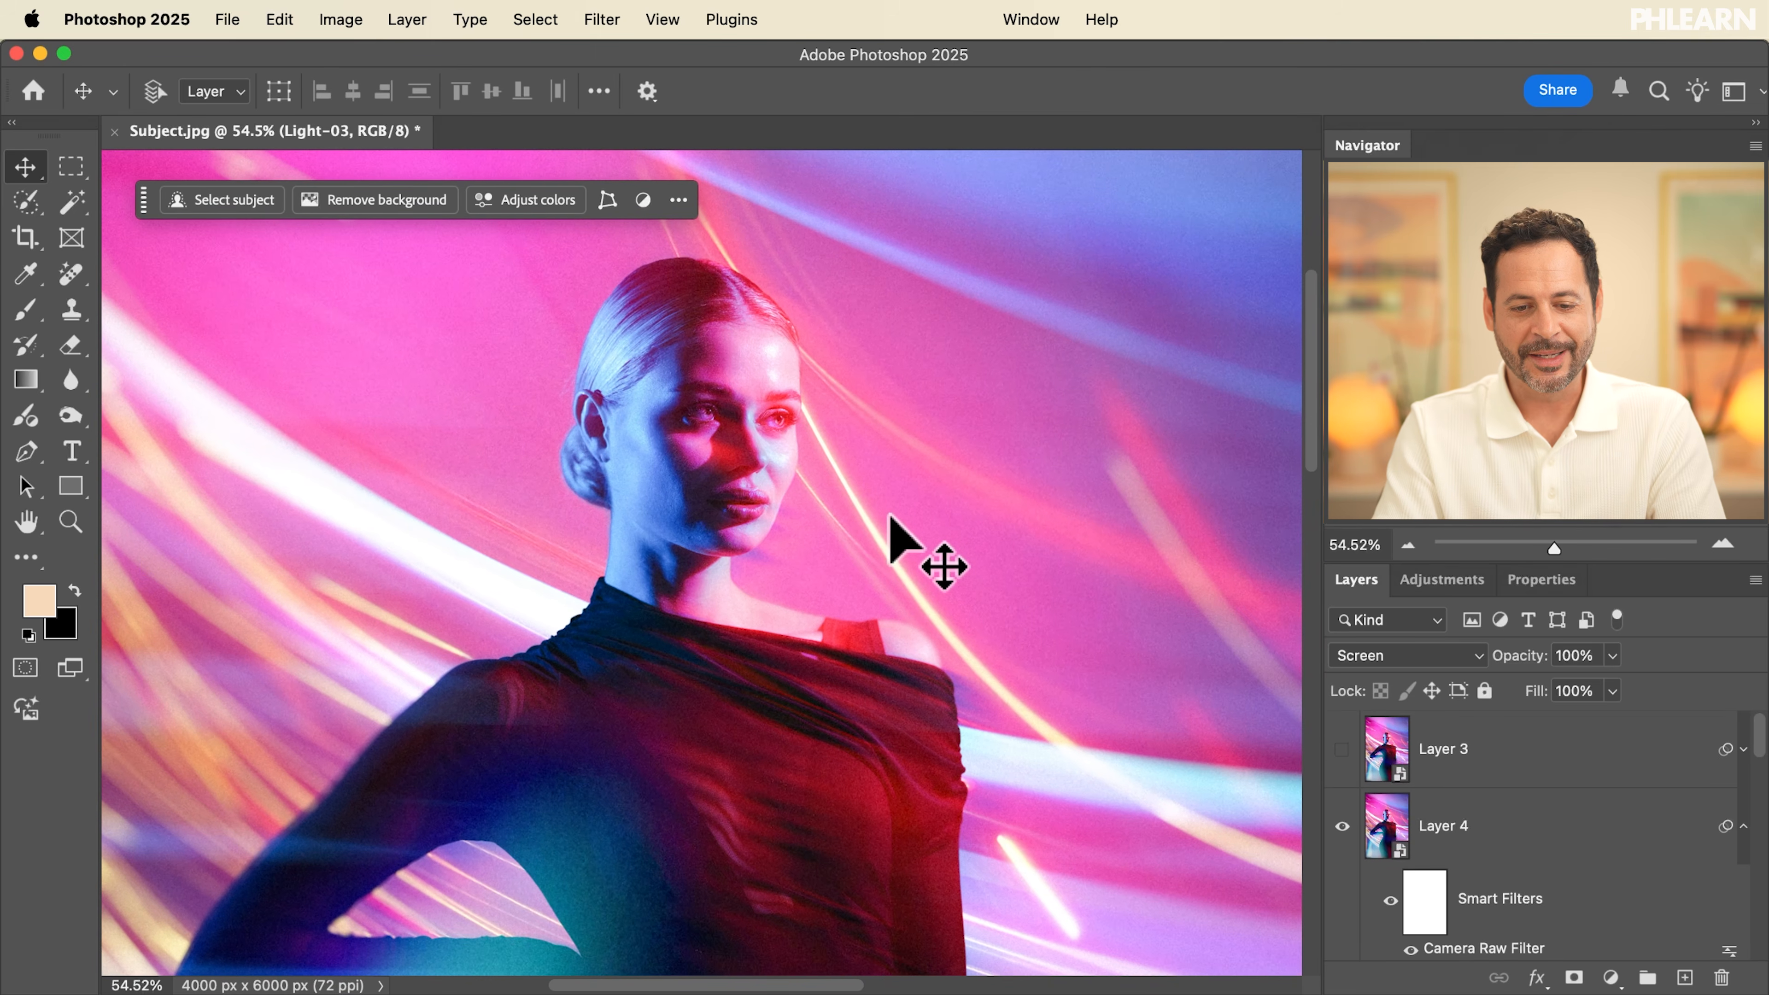